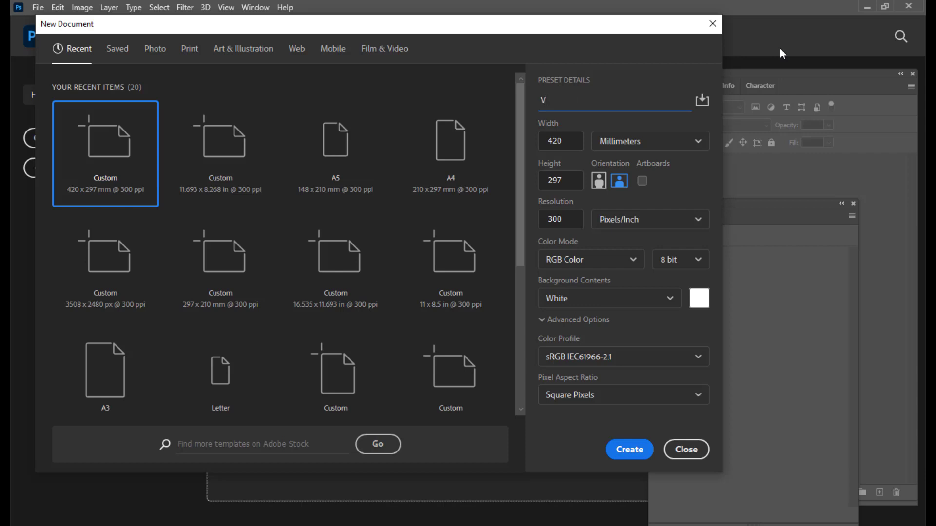
# Create a landscape A4 document named Viharifrontpage with dimensions in inches and a resolution of 300 pixels/inch.
pyautogui.write('rifrontpage')
pyautogui.click(626, 139)
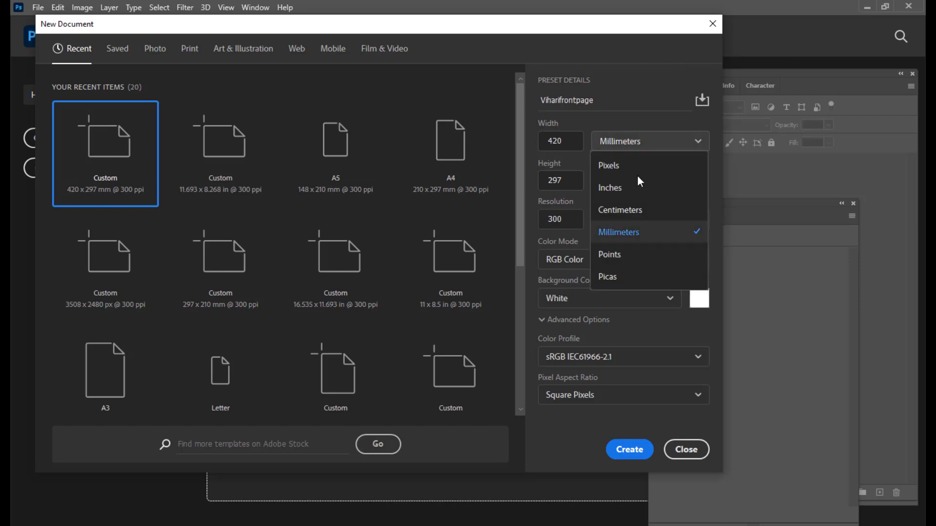
pyautogui.click(631, 198)
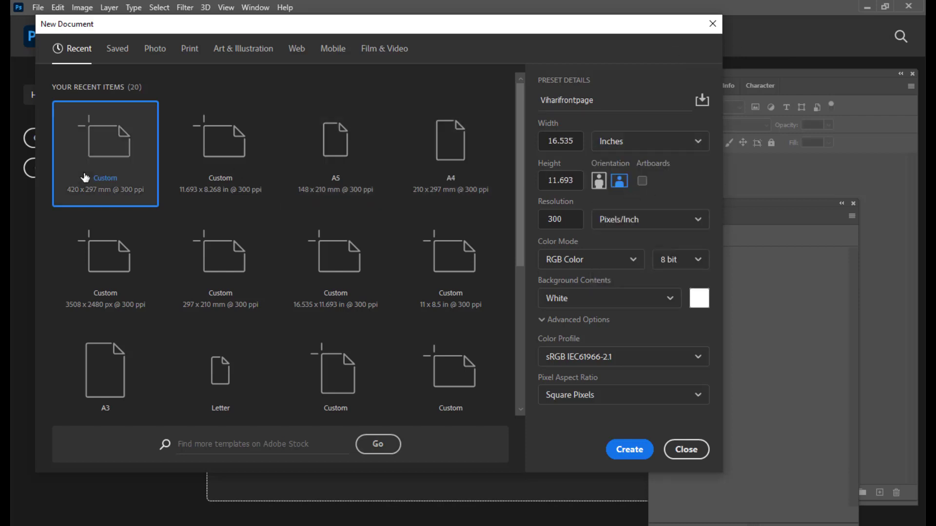
pyautogui.click(442, 164)
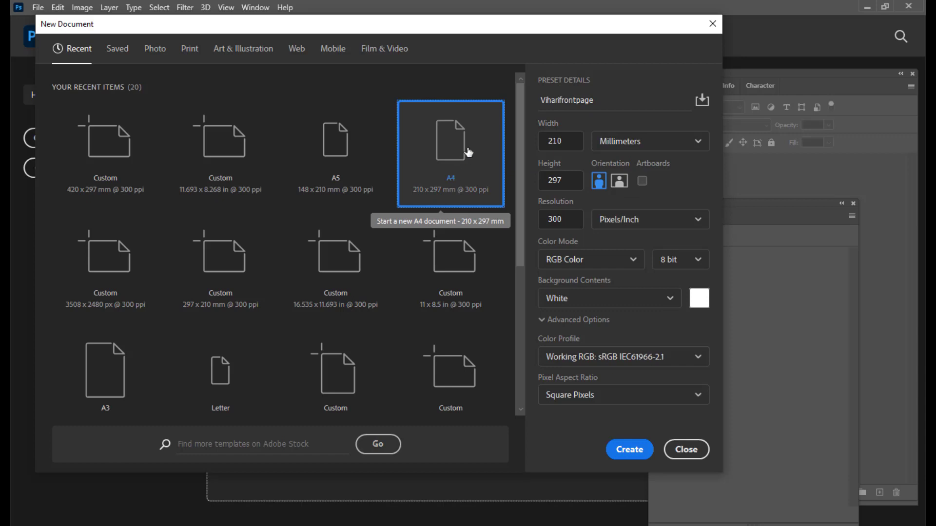
pyautogui.click(620, 182)
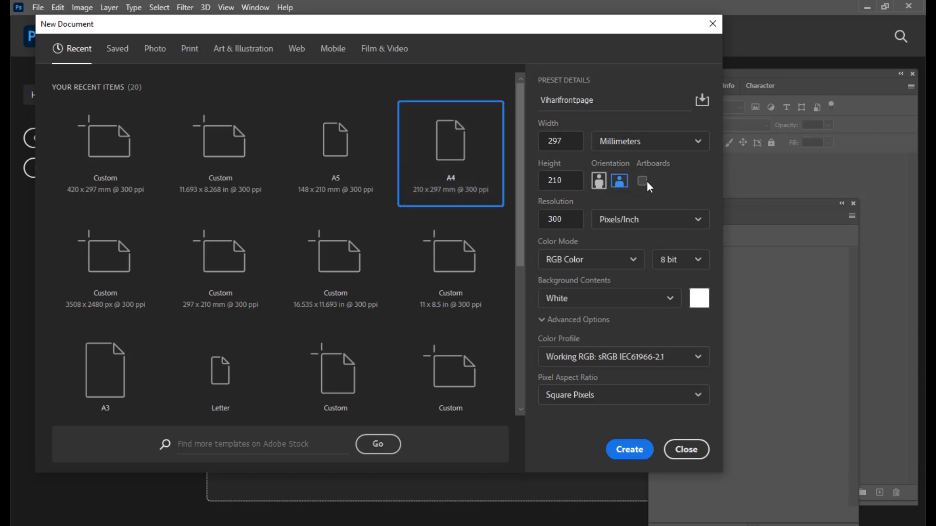
pyautogui.click(635, 144)
pyautogui.click(613, 197)
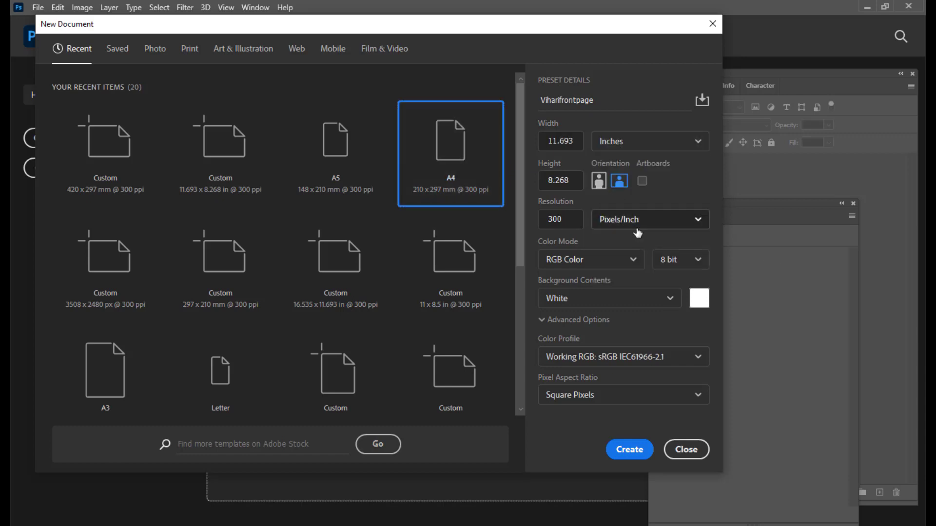
pyautogui.click(566, 219)
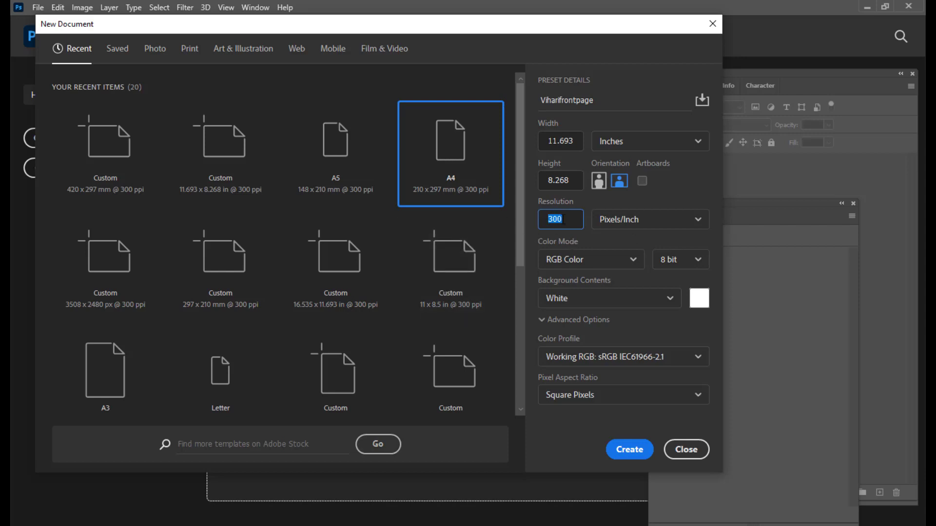
pyautogui.moveTo(539, 27); pyautogui.dragTo(506, 25)
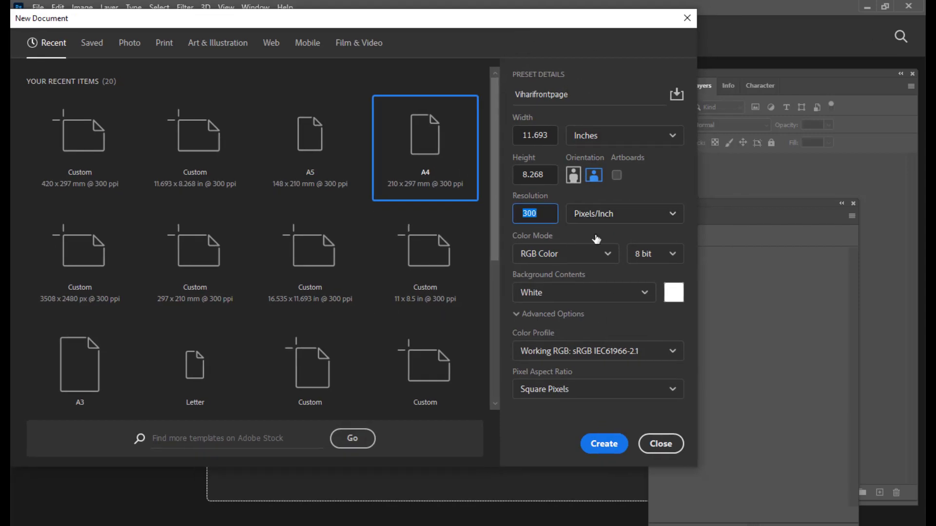
pyautogui.click(609, 443)
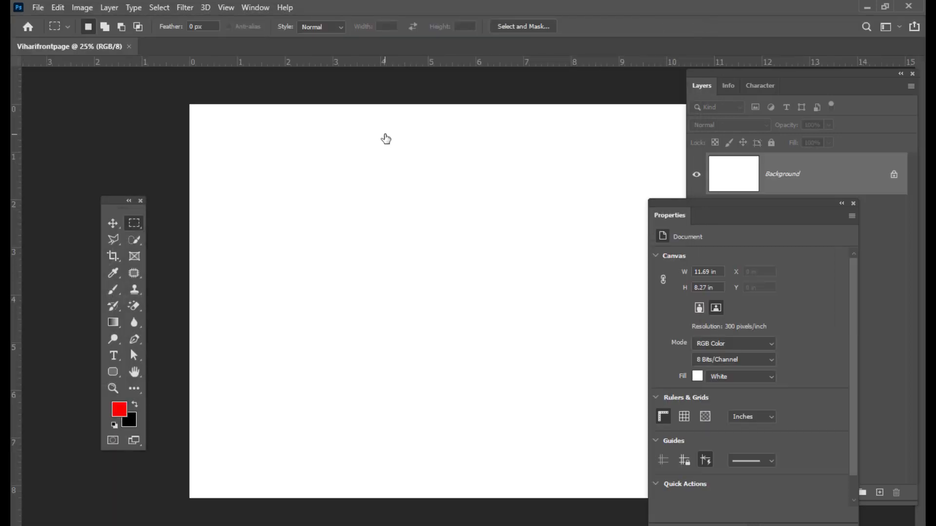
# Float the document in its own enlarged window and move the toolbox and Properties panel clear of the page.
pyautogui.moveTo(86, 49); pyautogui.dragTo(278, 88)
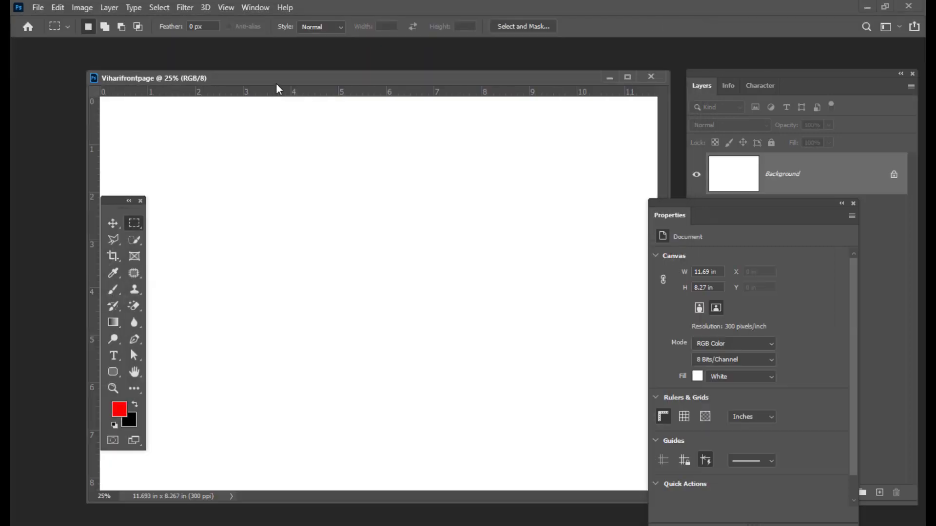
pyautogui.moveTo(121, 201); pyautogui.dragTo(52, 183)
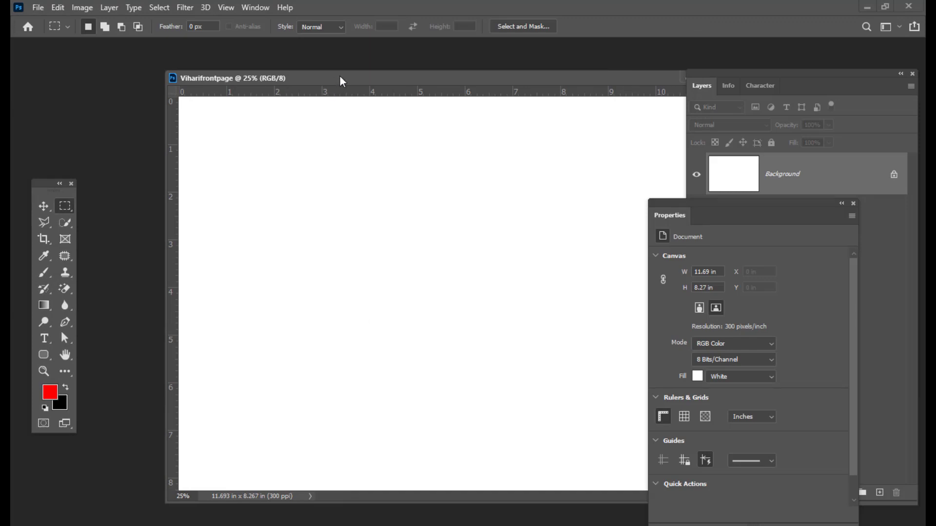
pyautogui.moveTo(340, 79); pyautogui.dragTo(261, 58)
pyautogui.moveTo(669, 204); pyautogui.dragTo(792, 198)
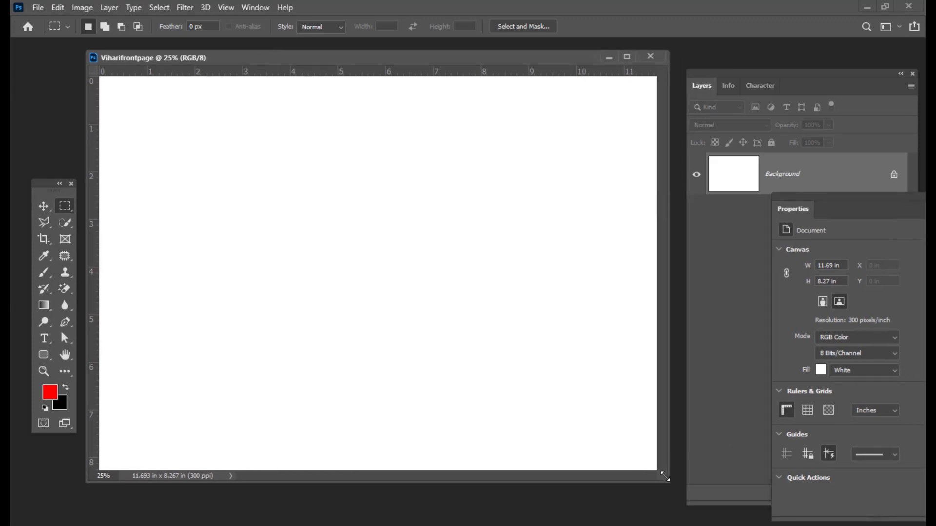
pyautogui.moveTo(665, 477); pyautogui.dragTo(726, 506)
pyautogui.moveTo(401, 57); pyautogui.dragTo(340, 65)
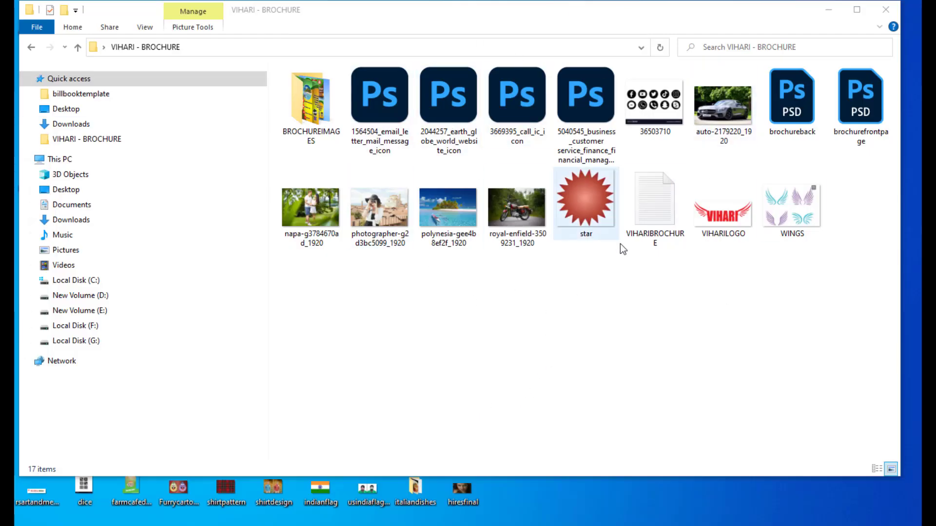
# Switch to the VIHARI - BROCHURE folder, open the VIHARIBROCHURE text file and skim the brochure copy.
pyautogui.moveTo(317, 10); pyautogui.dragTo(315, 36)
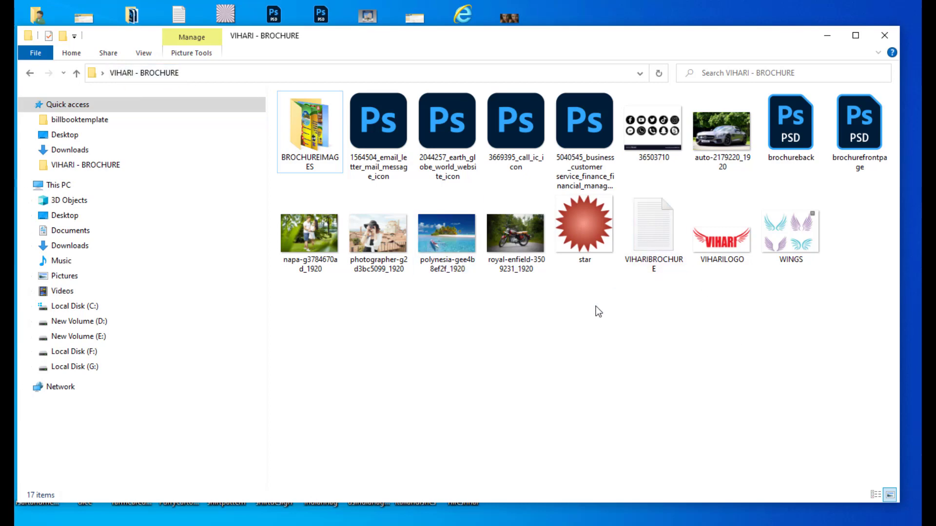
pyautogui.doubleClick(645, 231)
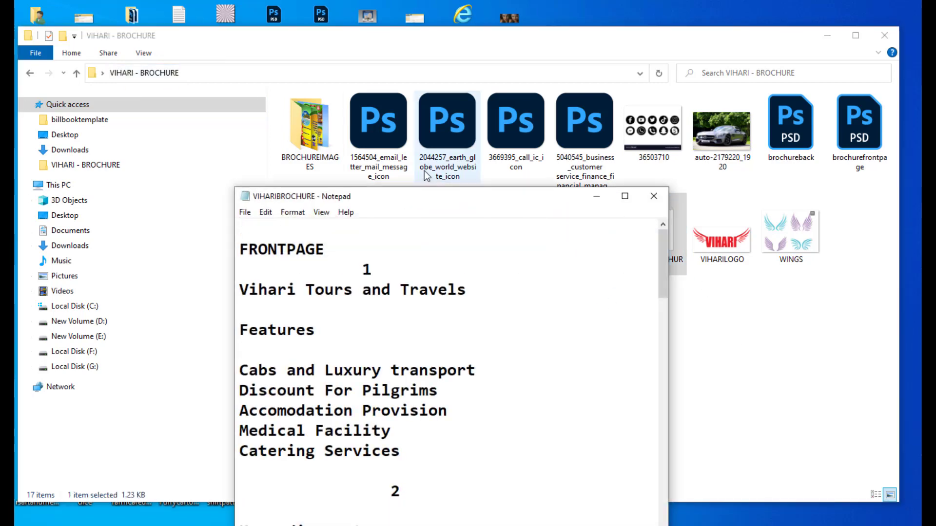
pyautogui.moveTo(397, 197); pyautogui.dragTo(420, 41)
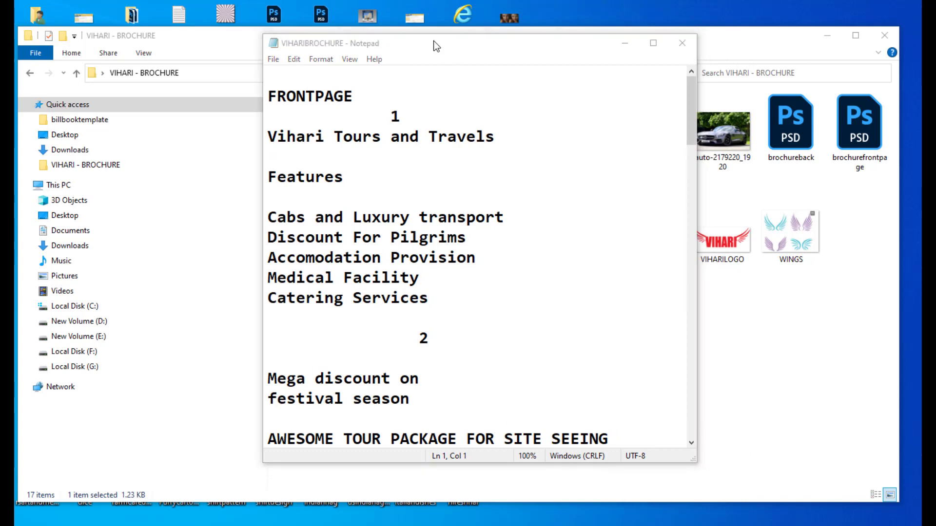
pyautogui.moveTo(436, 46); pyautogui.dragTo(454, 33)
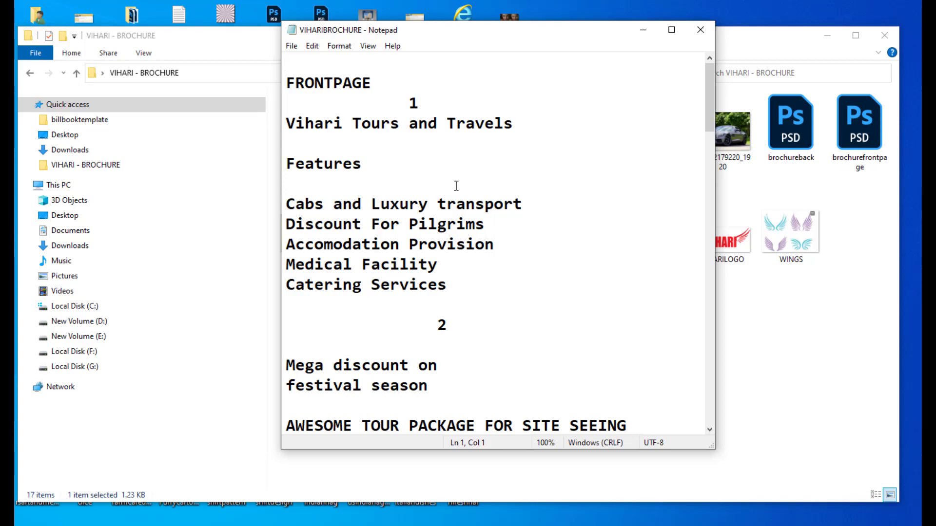
pyautogui.scroll(-10, 463, 177)
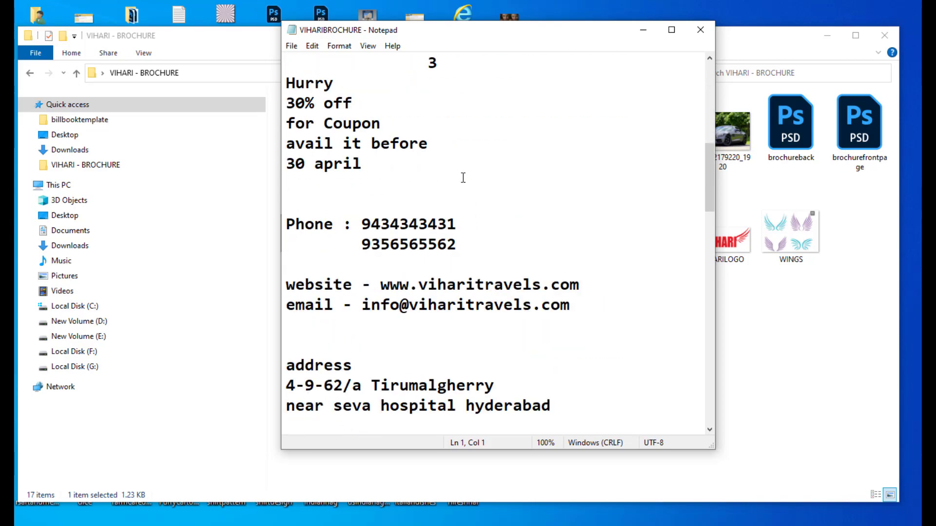
pyautogui.scroll(10, 463, 177)
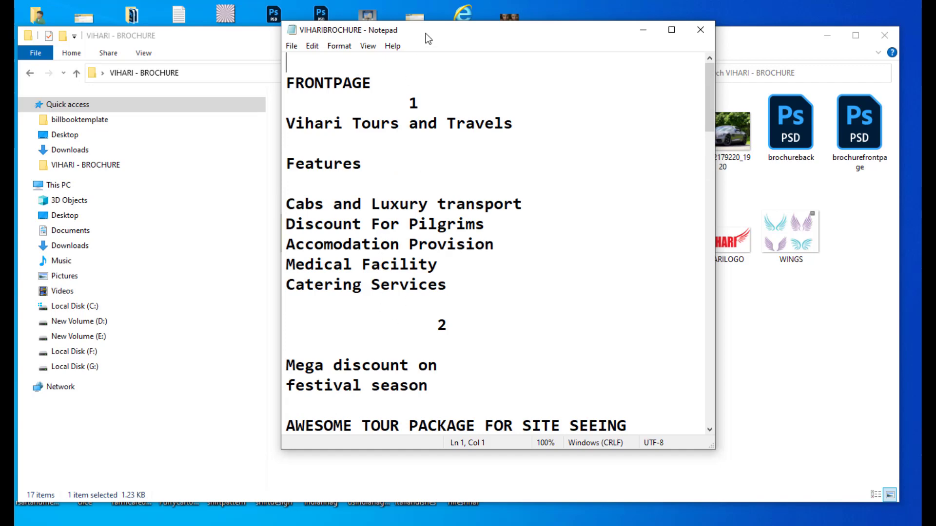
pyautogui.moveTo(427, 38); pyautogui.dragTo(464, 34)
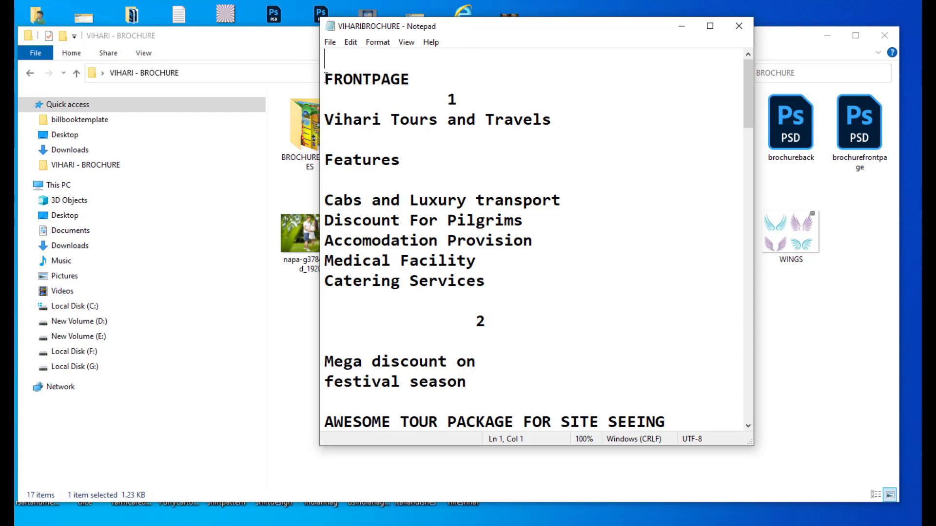
# Examine the FRONTPAGE and BACKPAGE sections of the brochure text, including their numbered columns.
pyautogui.moveTo(325, 79); pyautogui.dragTo(506, 360)
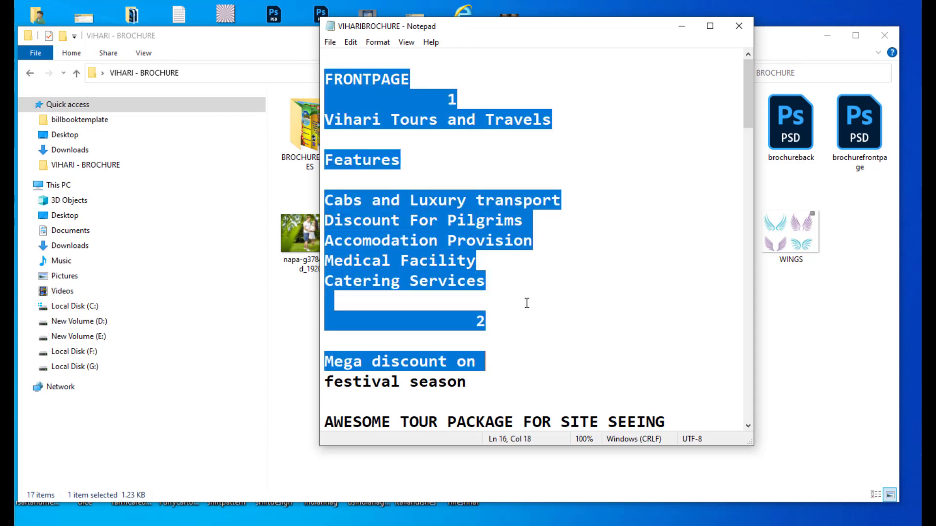
pyautogui.scroll(-8, 527, 303)
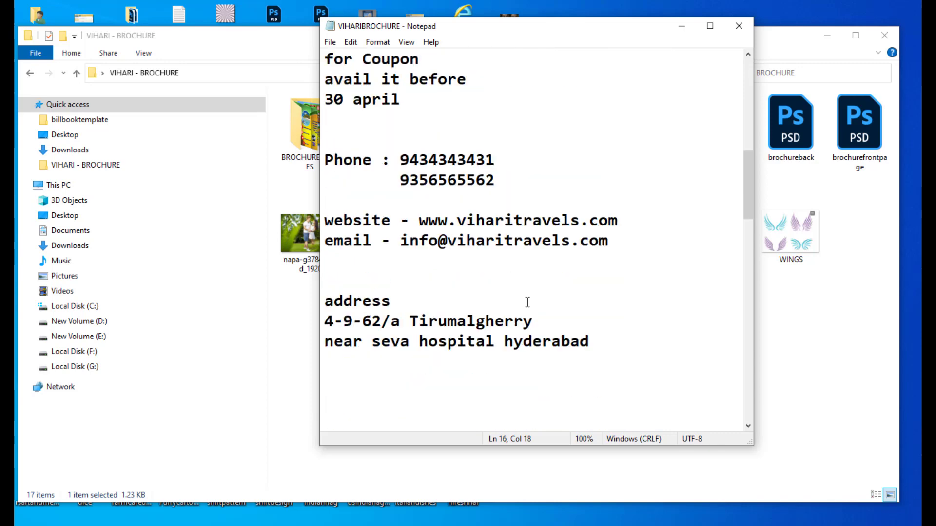
pyautogui.scroll(-2, 527, 303)
pyautogui.scroll(-3, 527, 293)
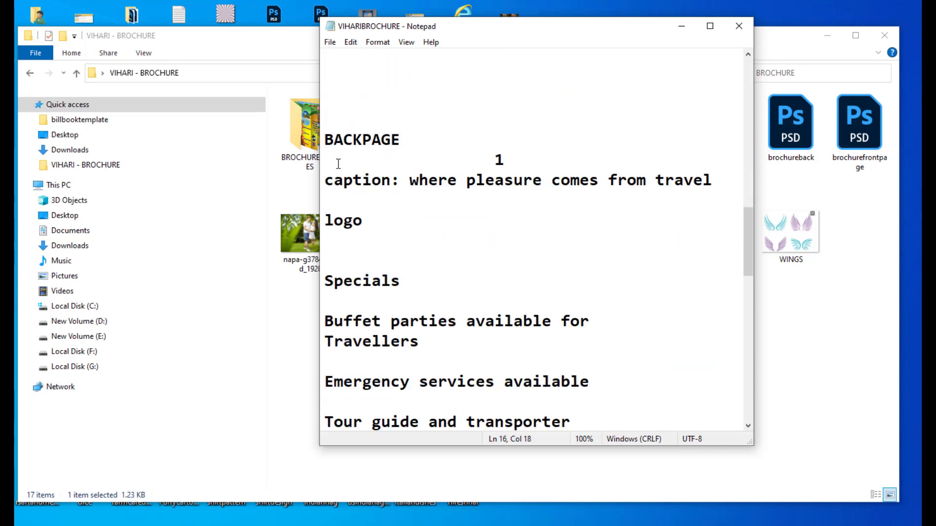
pyautogui.moveTo(326, 138); pyautogui.dragTo(470, 405)
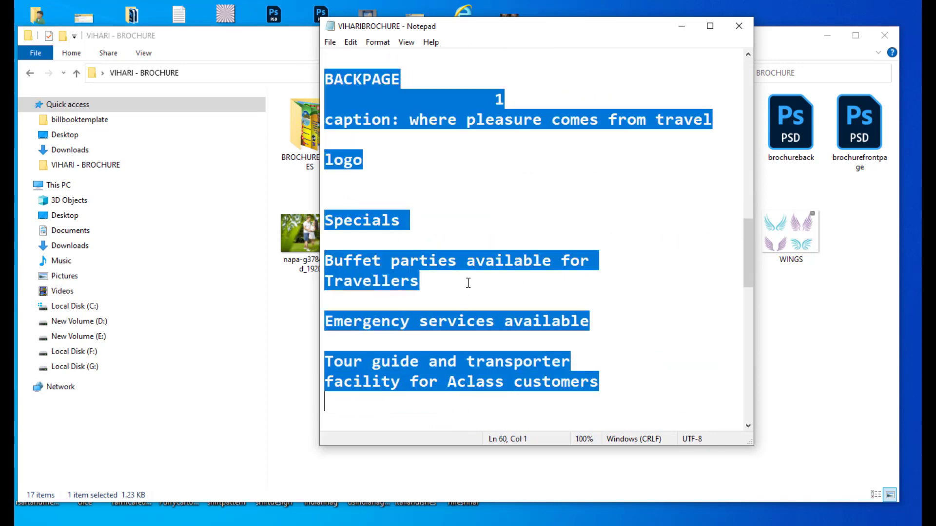
pyautogui.scroll(-2, 468, 282)
pyautogui.scroll(-9, 468, 283)
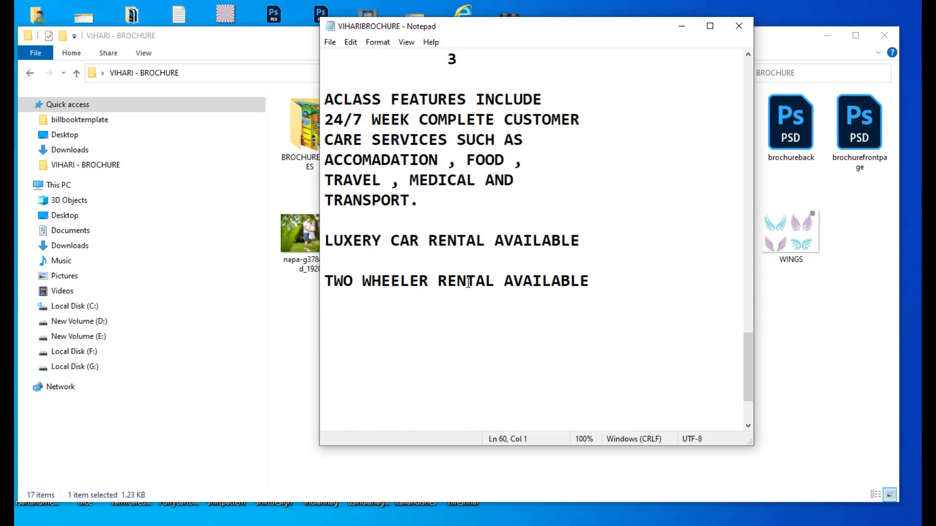
pyautogui.scroll(18, 468, 283)
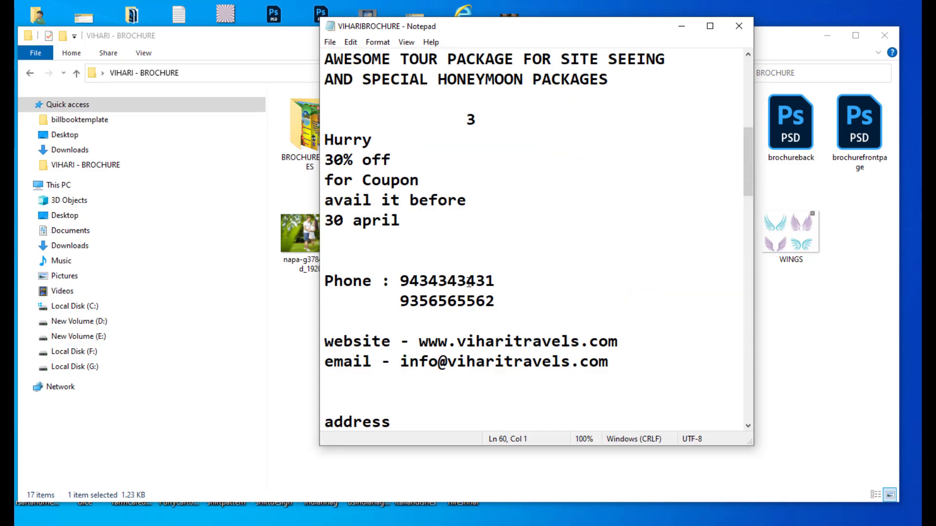
pyautogui.click(511, 186)
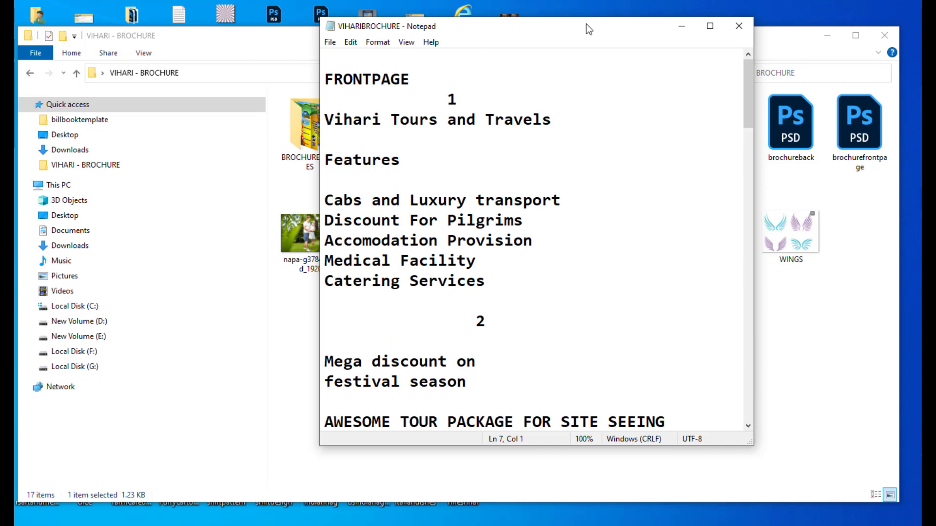
pyautogui.moveTo(586, 26); pyautogui.dragTo(556, 30)
# Switch back to Photoshop and convert the locked background of the Viharifrontpage document into a regular layer.
pyautogui.click(591, 513)
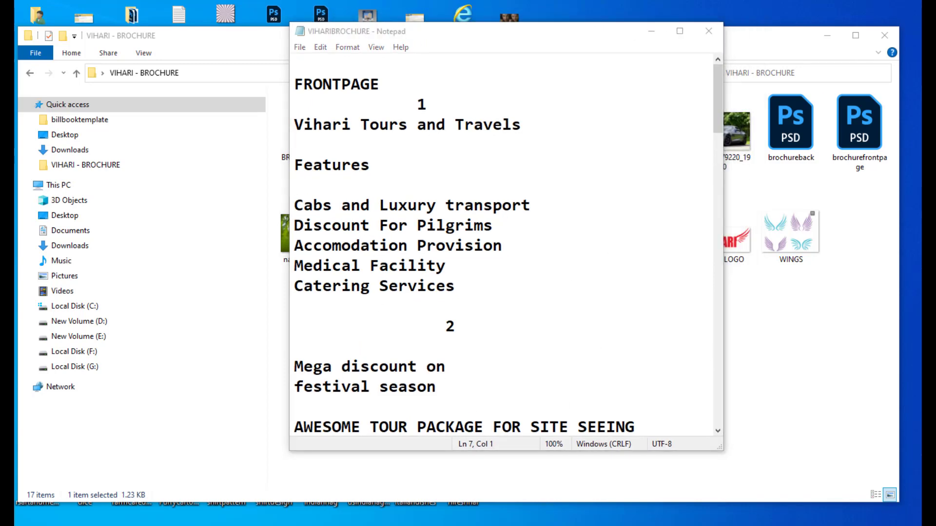
pyautogui.click(533, 518)
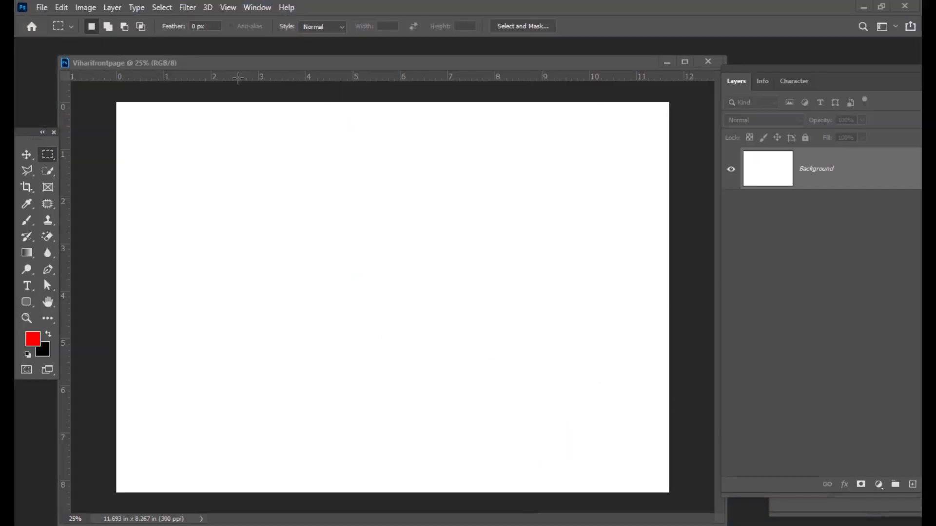
pyautogui.moveTo(211, 62); pyautogui.dragTo(225, 58)
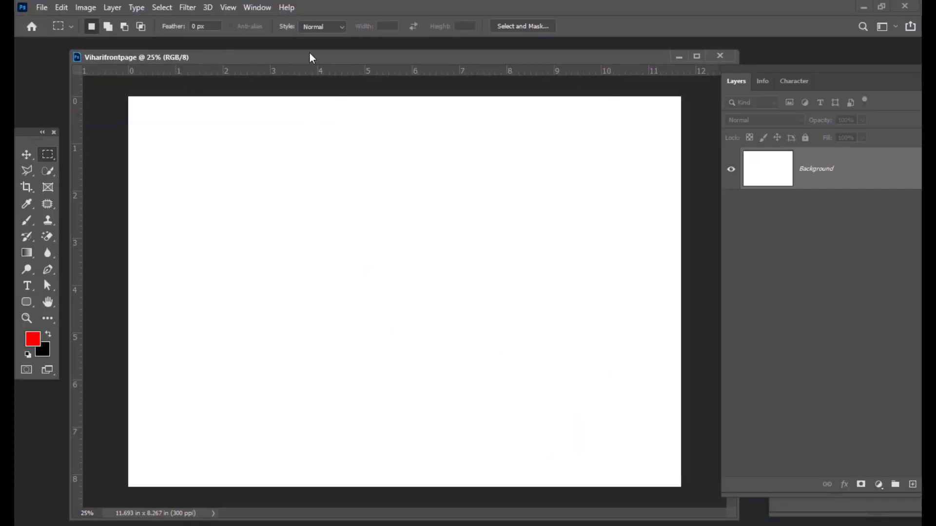
pyautogui.moveTo(313, 59); pyautogui.dragTo(312, 67)
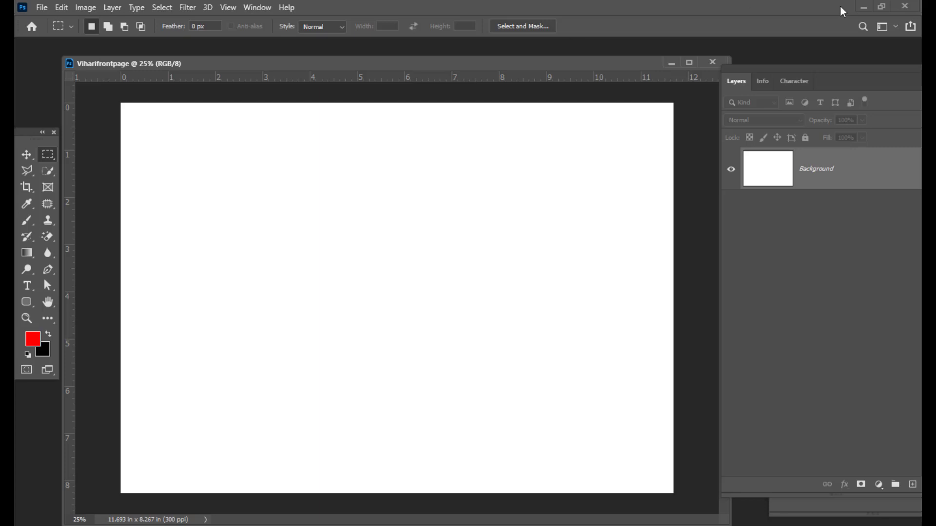
pyautogui.moveTo(786, 72); pyautogui.dragTo(580, 73)
pyautogui.doubleClick(637, 166)
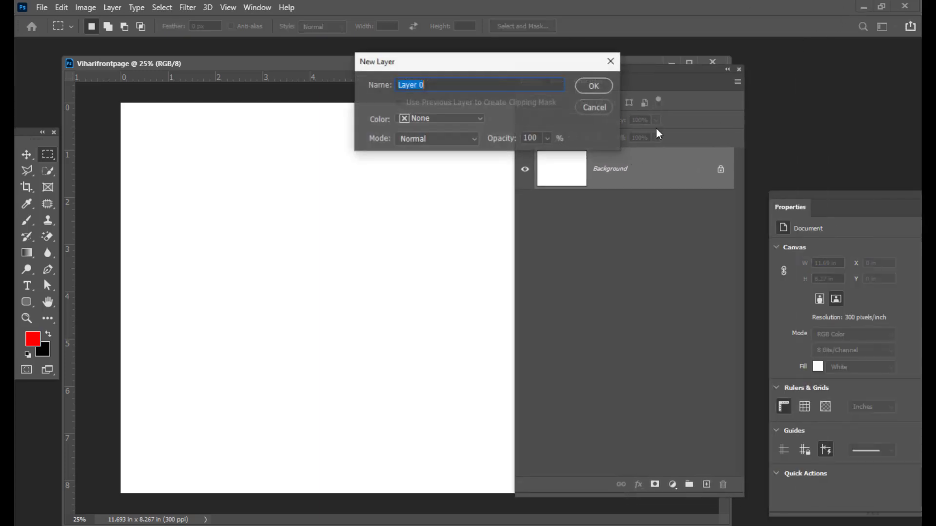
pyautogui.click(581, 88)
pyautogui.moveTo(562, 71); pyautogui.dragTo(726, 64)
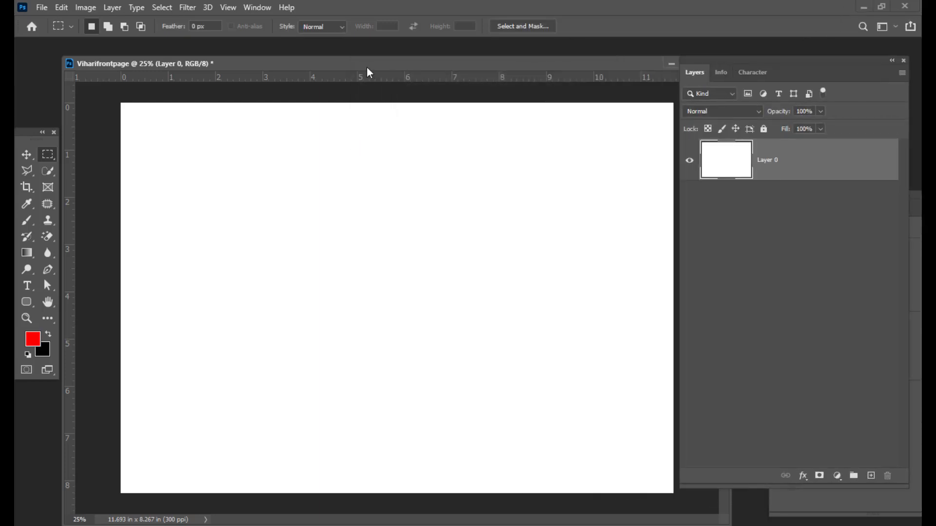
# Activate the Move tool and arrange the document window beside the Layers panel with the whole page in view.
pyautogui.moveTo(365, 69)
pyautogui.mouseDown()
pyautogui.moveTo(361, 61)
pyautogui.moveTo(362, 69)
pyautogui.mouseUp()
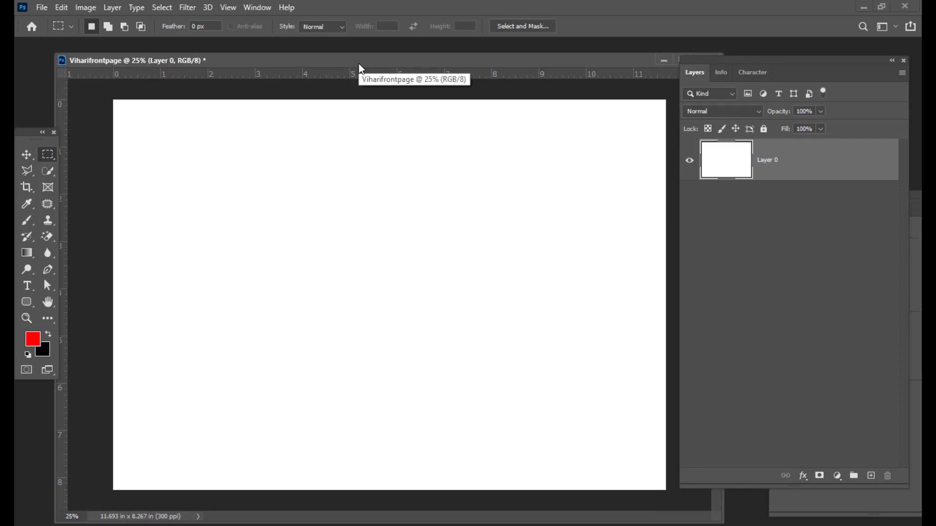
pyautogui.hotkey('ctrl', '-')
pyautogui.moveTo(707, 62); pyautogui.dragTo(746, 68)
pyautogui.press('v')
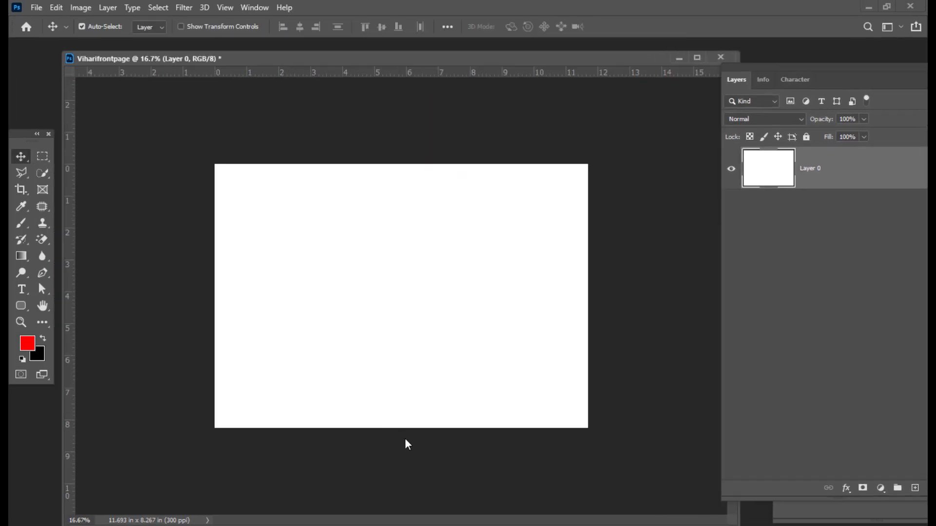
pyautogui.moveTo(336, 57); pyautogui.dragTo(347, 57)
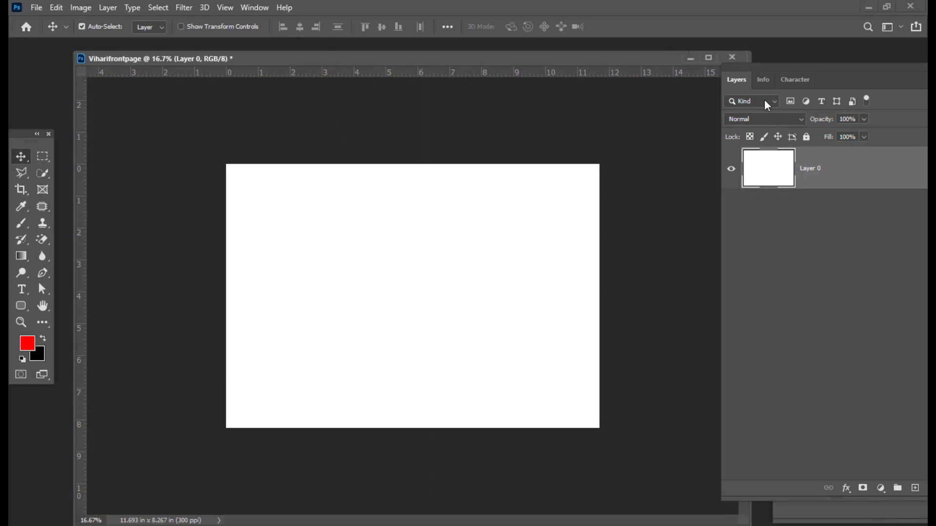
# Edit the Gradient tool's gradient, removing the starting blue stop and recolouring the middle stop dark brown 4d1e01.
pyautogui.moveTo(777, 70); pyautogui.dragTo(728, 84)
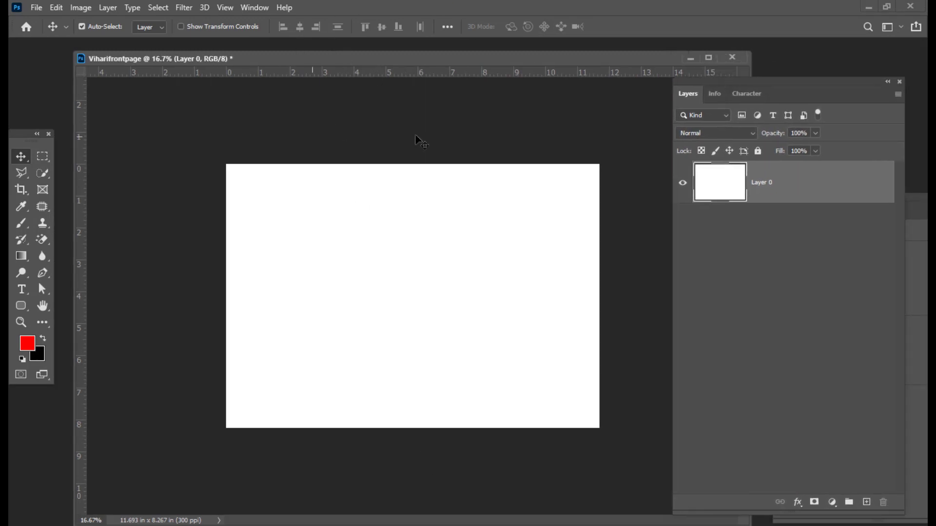
pyautogui.click(22, 257)
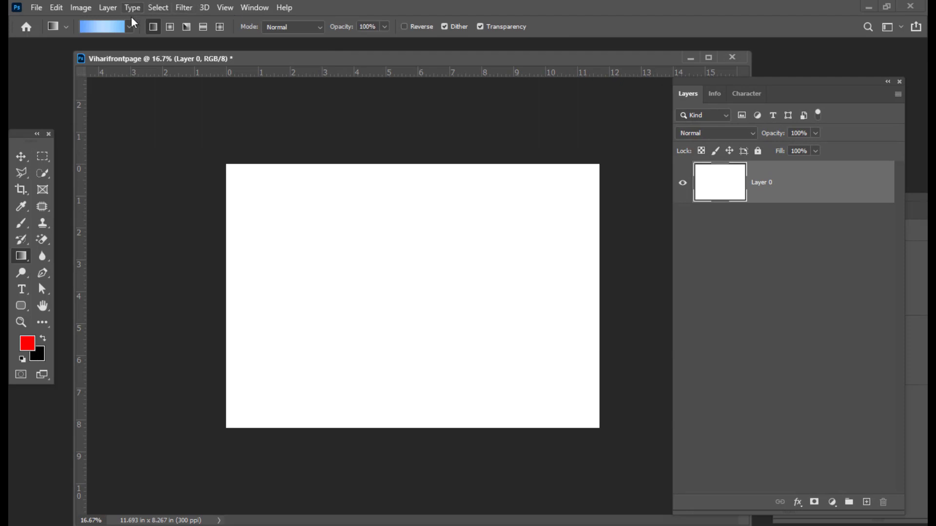
pyautogui.click(98, 27)
pyautogui.click(576, 347)
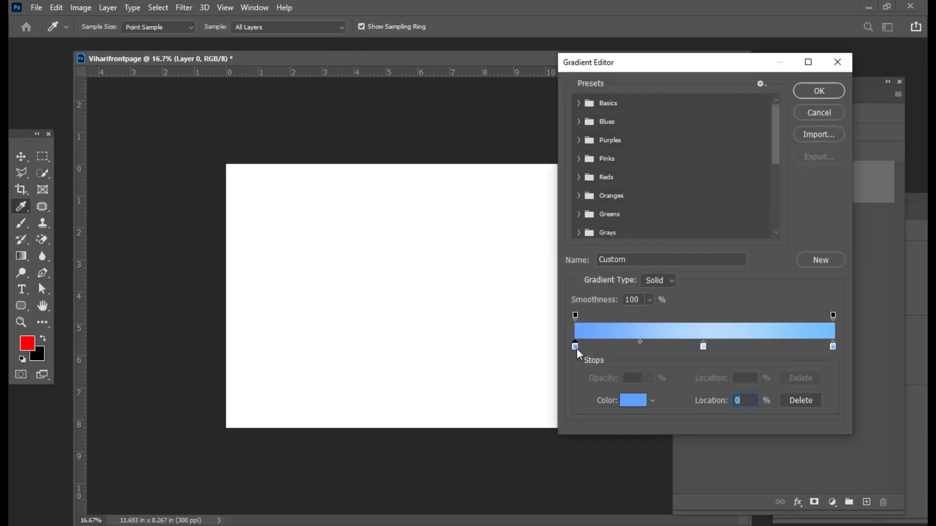
pyautogui.moveTo(579, 351); pyautogui.dragTo(578, 363)
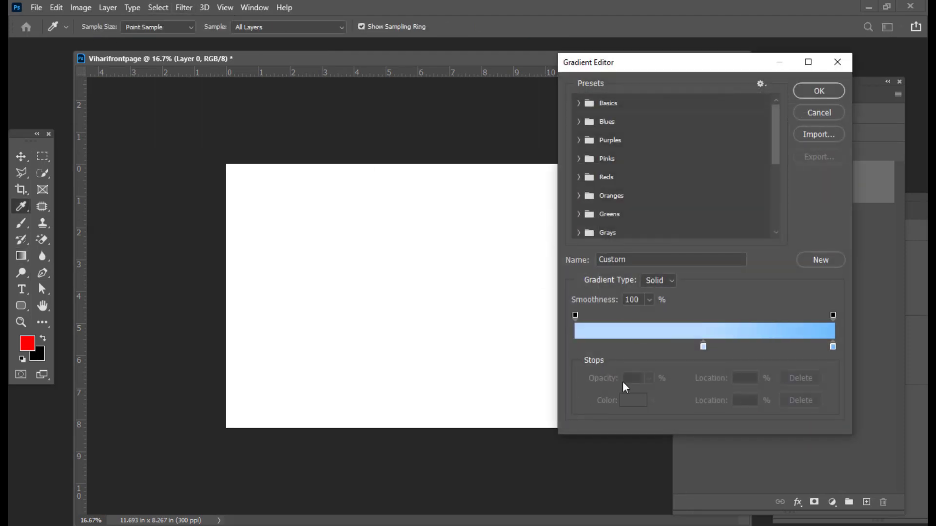
pyautogui.doubleClick(703, 346)
pyautogui.click(670, 410)
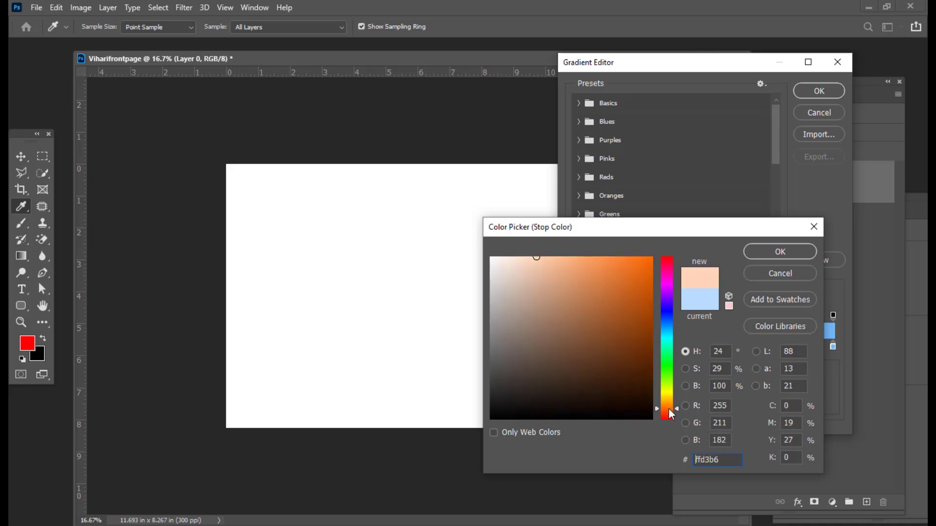
pyautogui.click(651, 370)
pyautogui.click(779, 248)
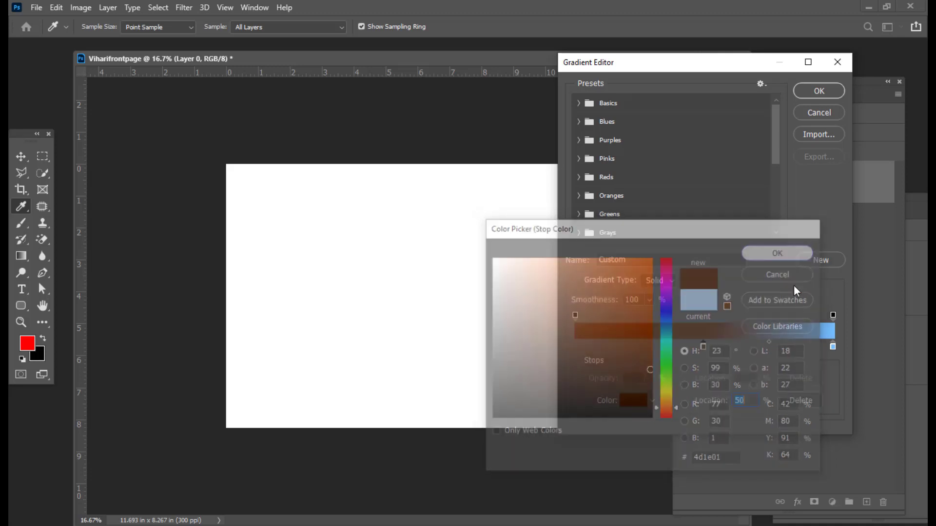
# Recolour the gradient's end stop at 100% to brown 6f4733.
pyautogui.doubleClick(834, 347)
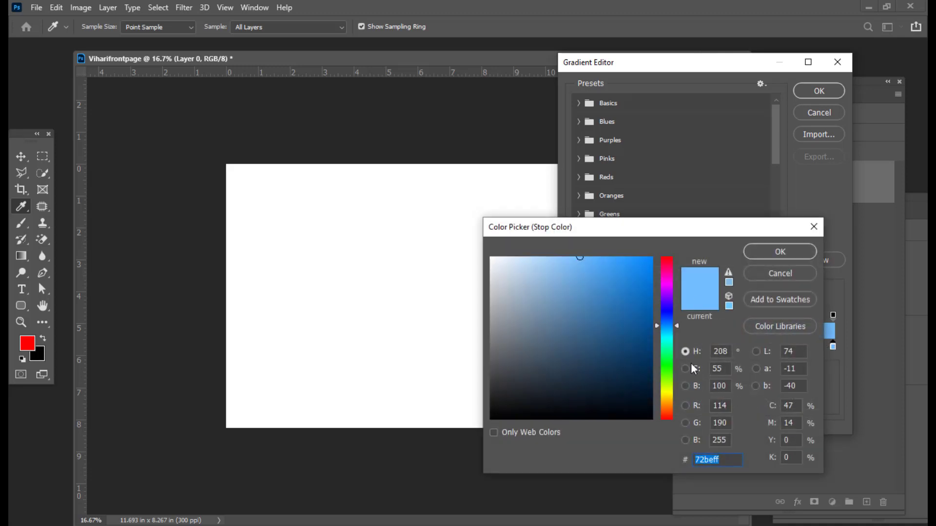
pyautogui.click(667, 412)
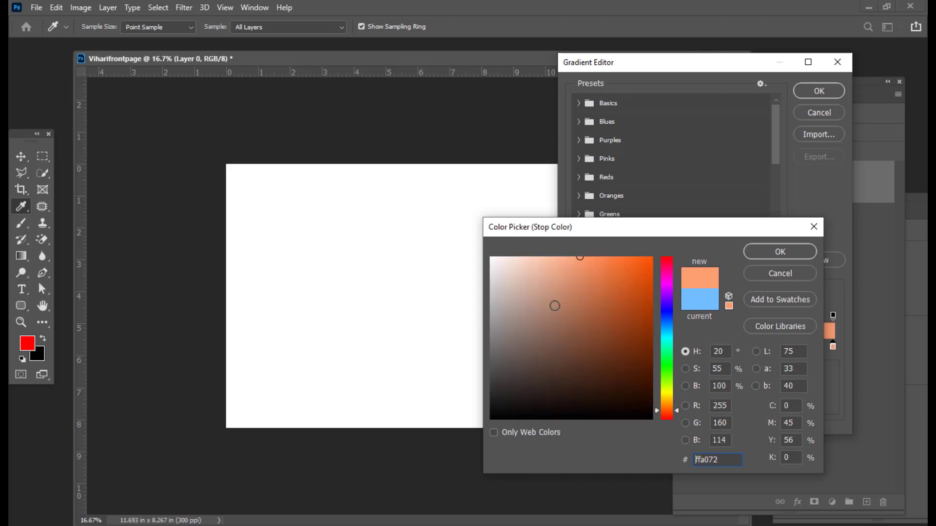
pyautogui.click(553, 302)
pyautogui.click(578, 349)
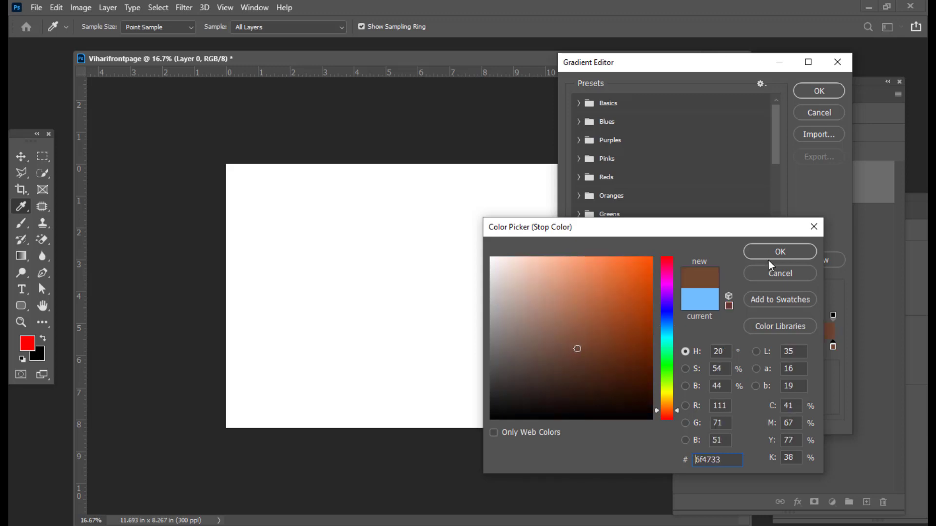
pyautogui.click(780, 252)
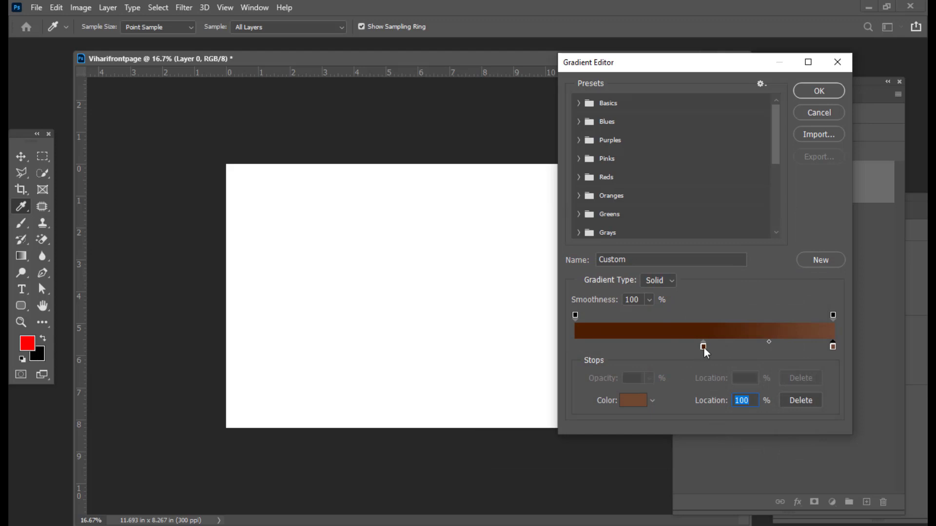
# Move the dark brown stop to location 0%, set the colour midpoint to 45% and accept the gradient.
pyautogui.moveTo(704, 348); pyautogui.dragTo(561, 355)
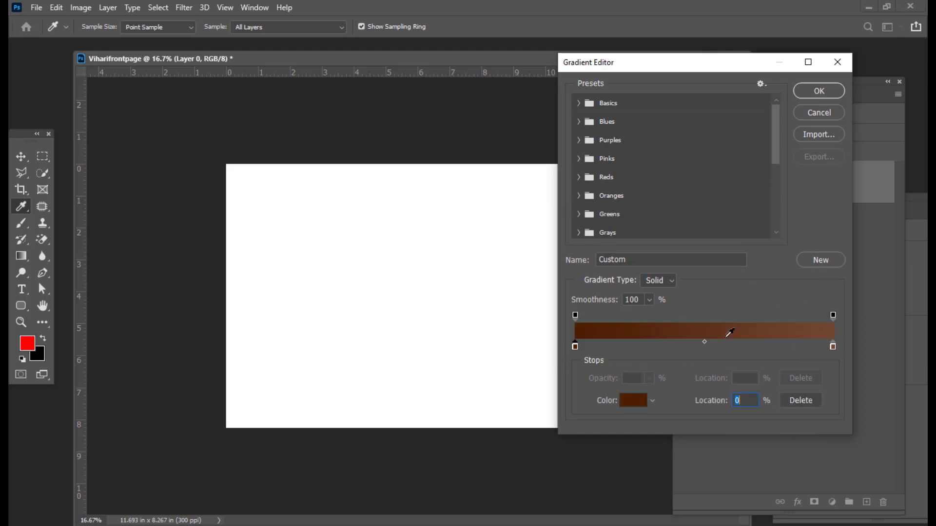
pyautogui.click(705, 344)
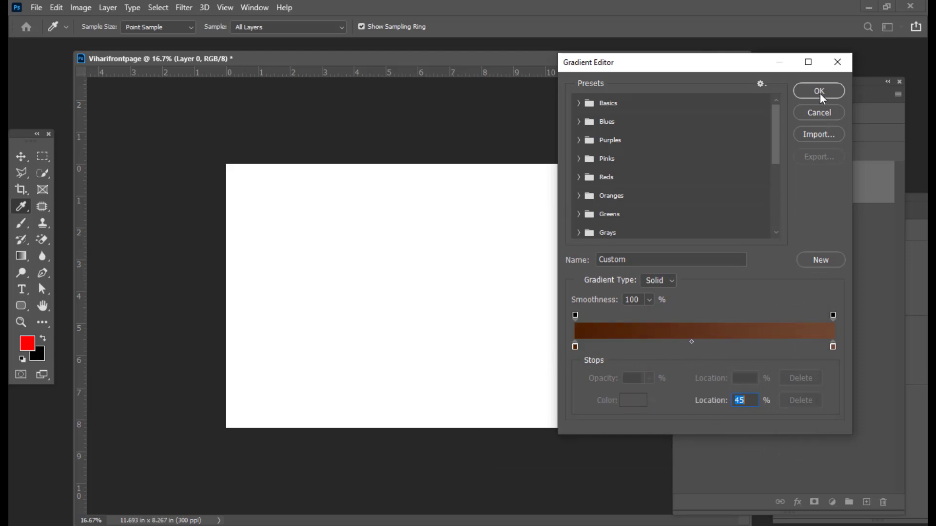
pyautogui.click(819, 91)
# Fill Layer 0 with the brown gradient as a radial fill from the page centre, and redraw it with Reverse enabled.
pyautogui.click(171, 27)
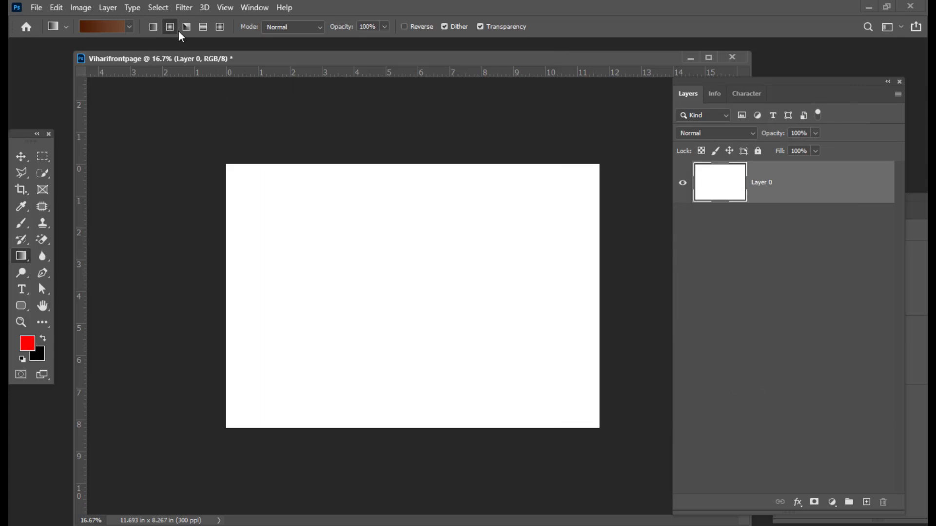
pyautogui.moveTo(405, 278); pyautogui.dragTo(393, 497)
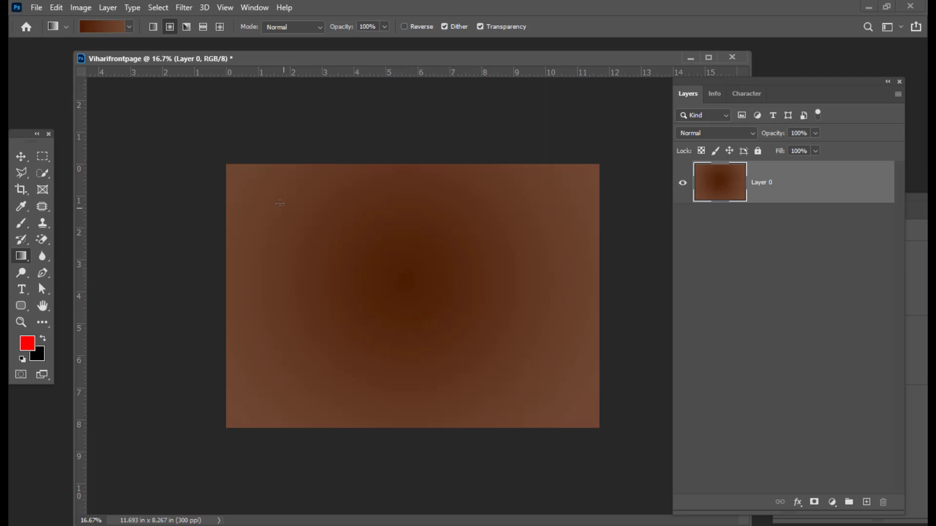
pyautogui.click(407, 27)
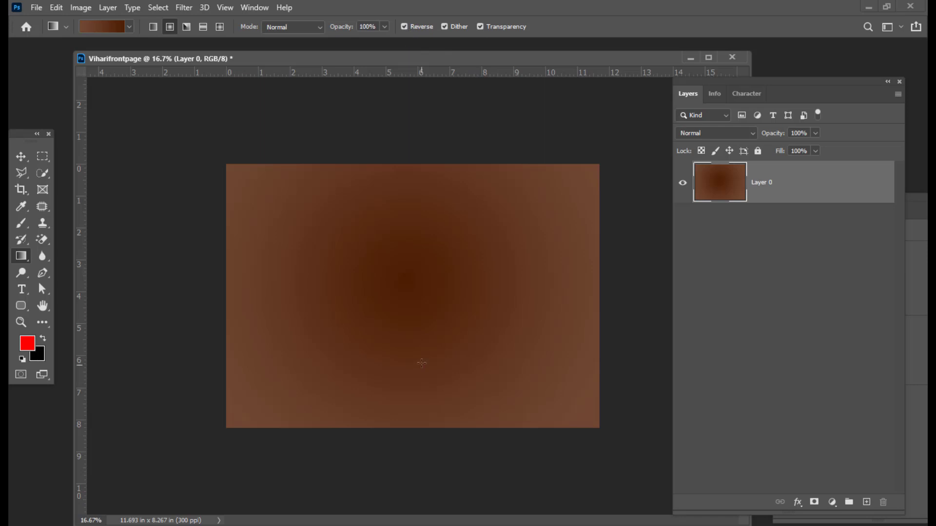
pyautogui.moveTo(410, 271); pyautogui.dragTo(411, 480)
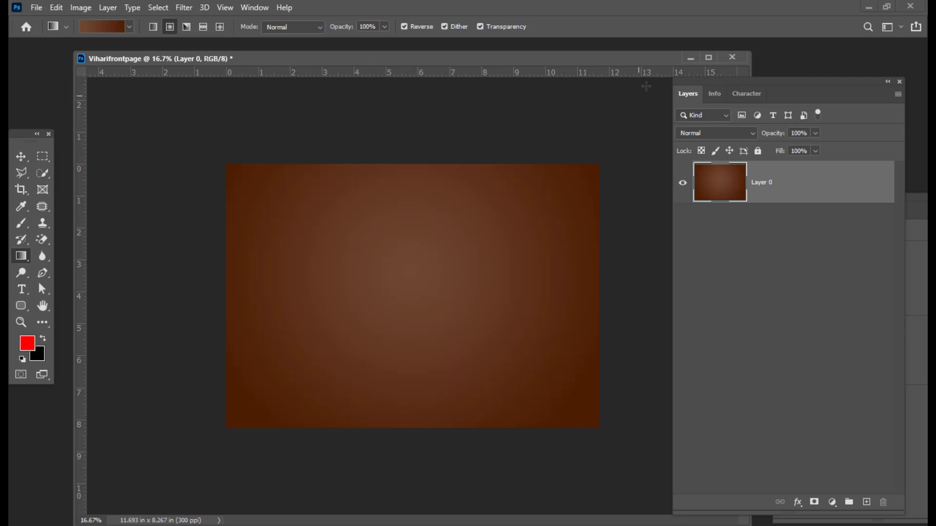
# Add a new empty layer above Layer 0 and move the Layers panel clear of the page.
pyautogui.moveTo(688, 83); pyautogui.dragTo(684, 84)
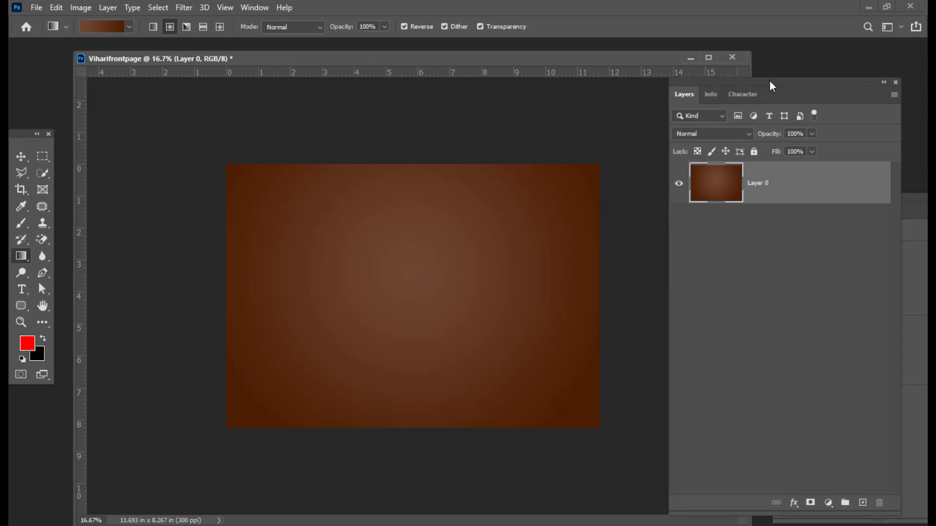
pyautogui.moveTo(772, 87); pyautogui.dragTo(767, 53)
pyautogui.click(855, 469)
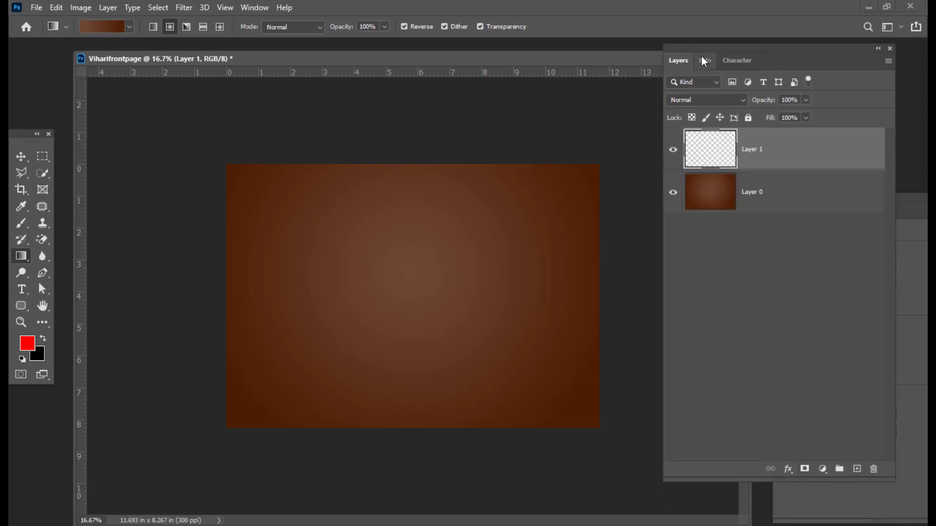
pyautogui.moveTo(705, 61); pyautogui.dragTo(737, 61)
# Draw a closed Pen path over the upper part of the page, its wavy lower edge dipping near the left side and rising near the right.
pyautogui.click(42, 273)
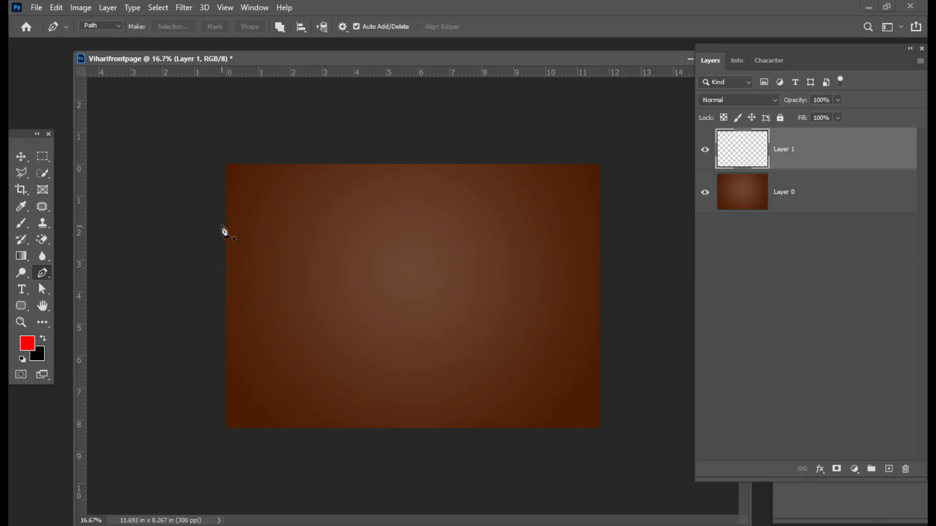
pyautogui.click(219, 222)
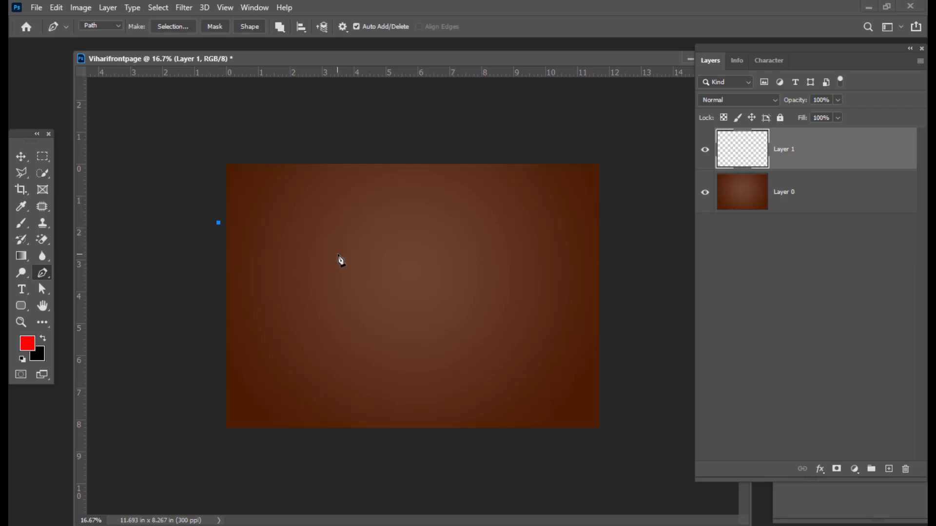
pyautogui.moveTo(338, 254); pyautogui.dragTo(418, 234)
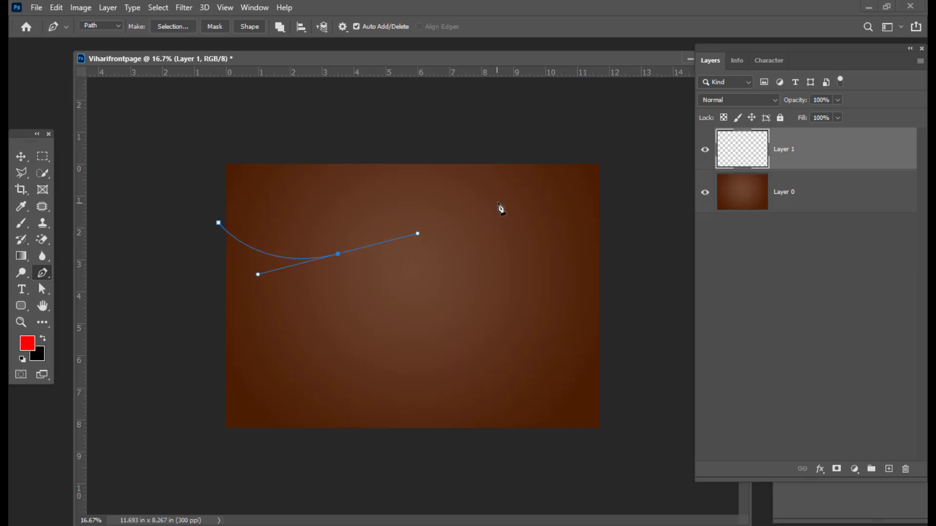
pyautogui.moveTo(510, 206); pyautogui.dragTo(559, 231)
pyautogui.moveTo(604, 250); pyautogui.dragTo(603, 153)
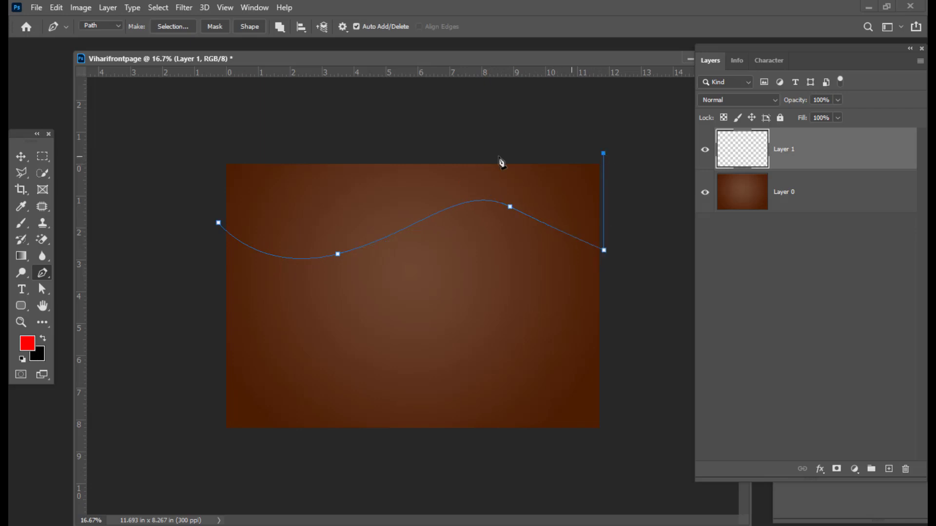
pyautogui.click(219, 157)
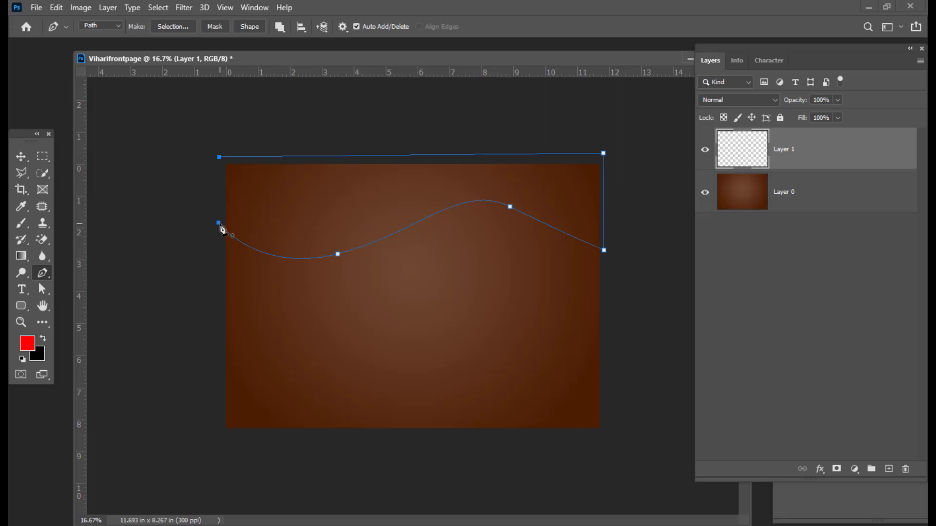
pyautogui.click(219, 223)
# Smooth the path's wavy edge by adjusting the direction handles of its two curve anchors, and deselect the path.
pyautogui.click(43, 291)
pyautogui.click(510, 207)
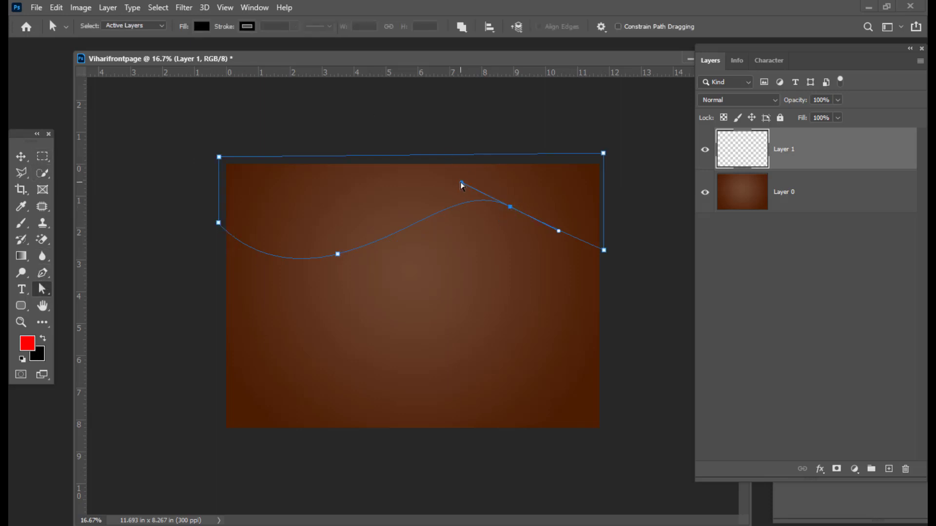
pyautogui.moveTo(462, 184); pyautogui.dragTo(442, 174)
pyautogui.moveTo(559, 231); pyautogui.dragTo(566, 218)
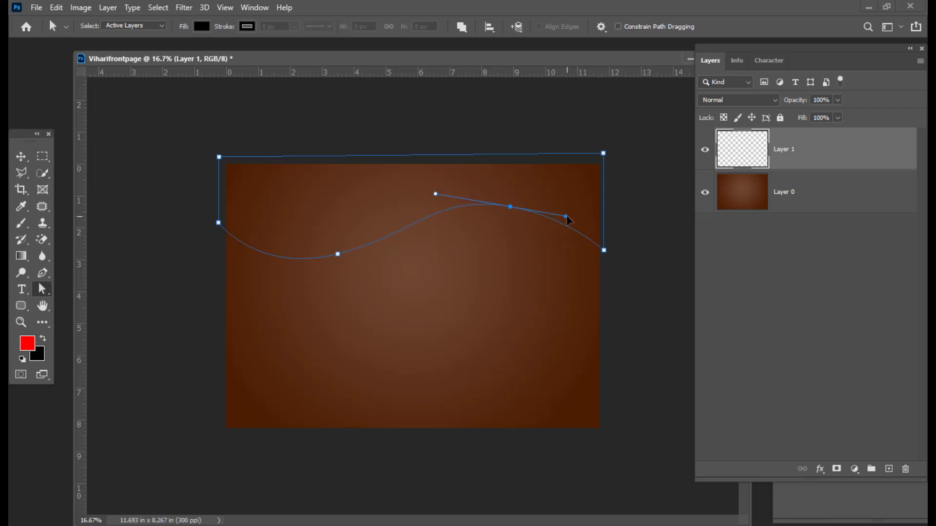
pyautogui.moveTo(436, 196); pyautogui.dragTo(435, 201)
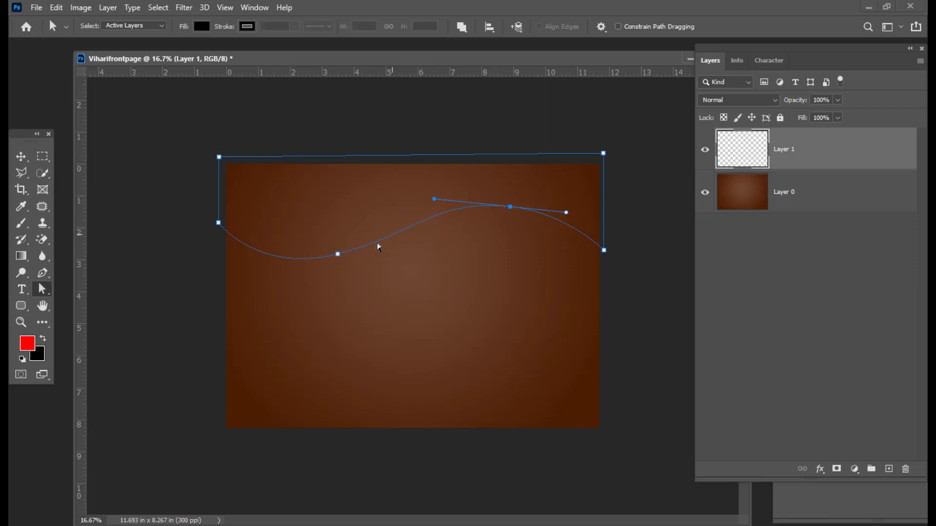
pyautogui.click(338, 254)
pyautogui.moveTo(260, 277); pyautogui.dragTo(236, 287)
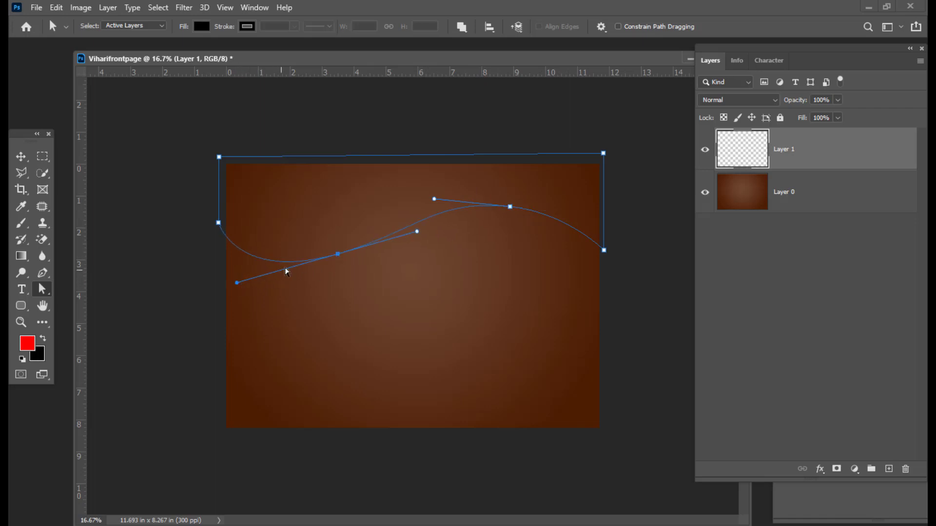
pyautogui.moveTo(339, 259); pyautogui.dragTo(337, 260)
pyautogui.moveTo(415, 235); pyautogui.dragTo(388, 244)
pyautogui.click(541, 97)
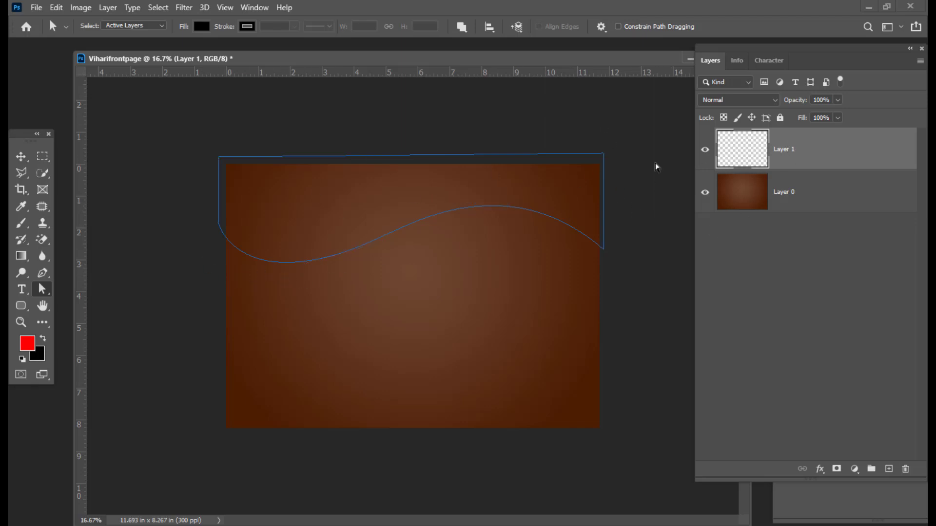
# Convert the closed wave path into a shape layer filled with red.
pyautogui.click(24, 303)
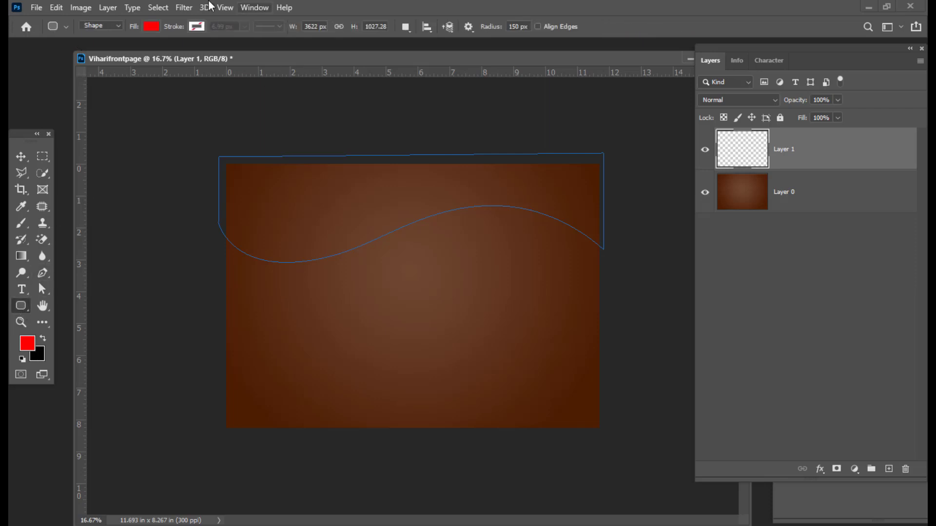
pyautogui.click(43, 274)
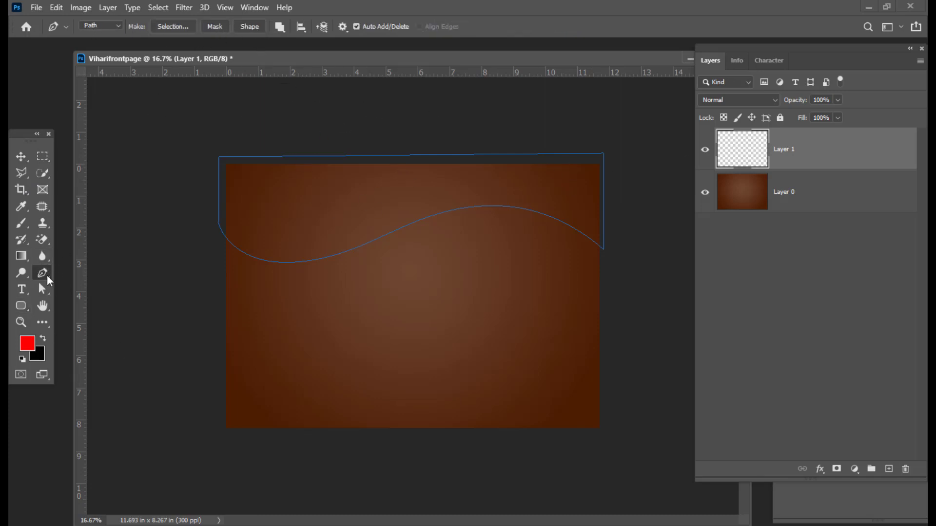
pyautogui.click(250, 27)
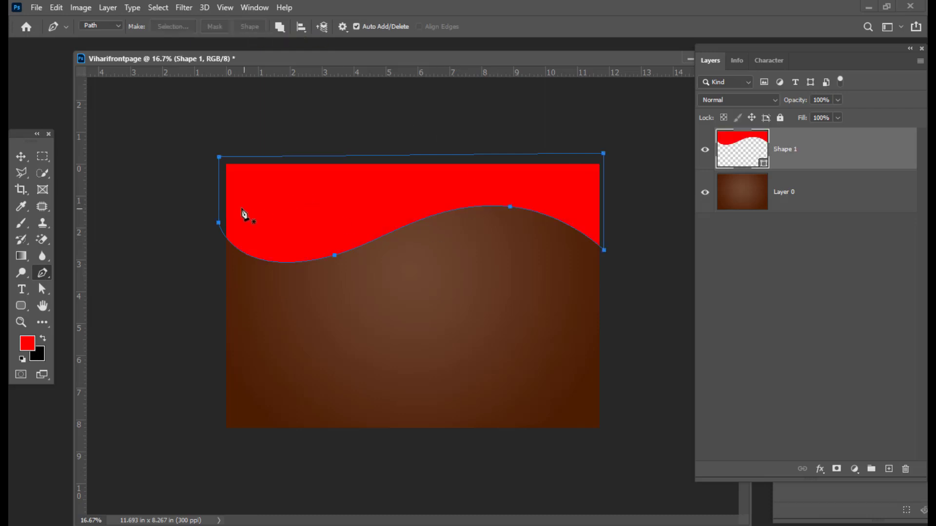
pyautogui.click(542, 154)
# Change the wave shape's fill to a gradient and set its starting colour stop to dark green 236d02.
pyautogui.click(21, 306)
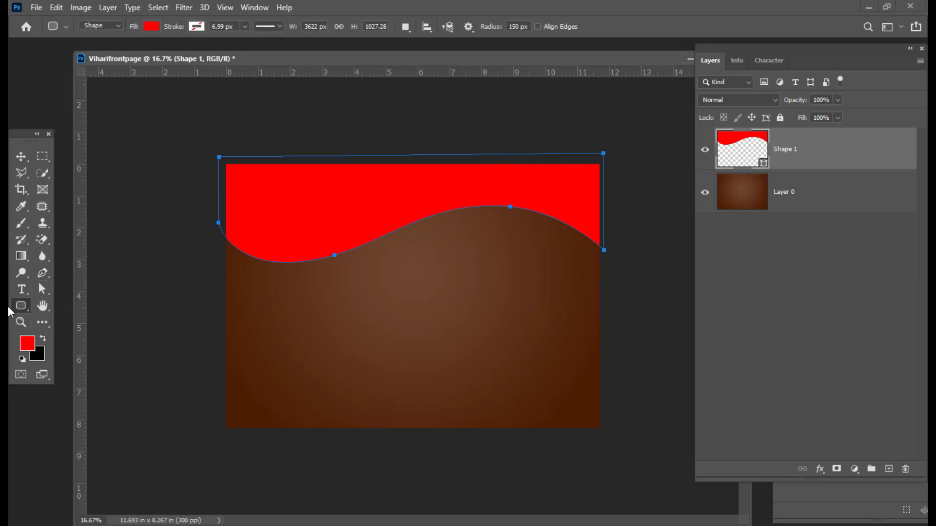
pyautogui.click(148, 27)
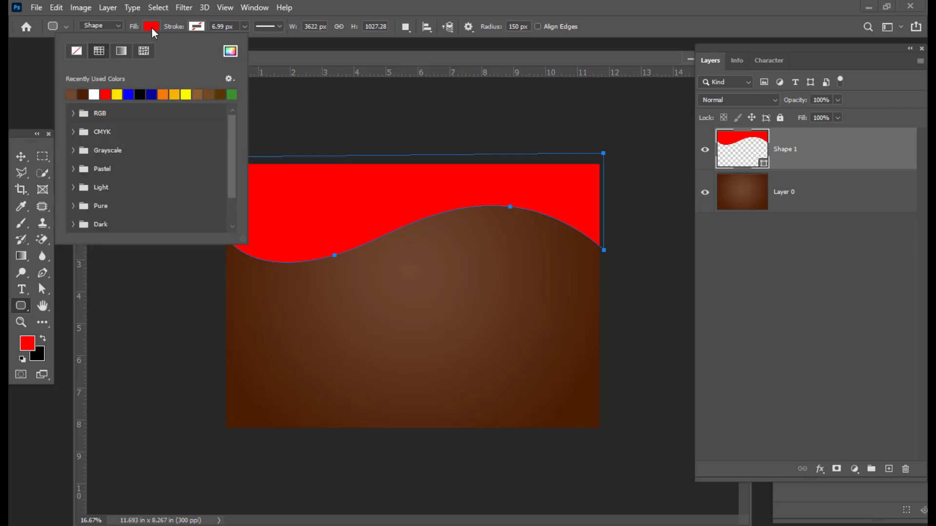
pyautogui.click(122, 51)
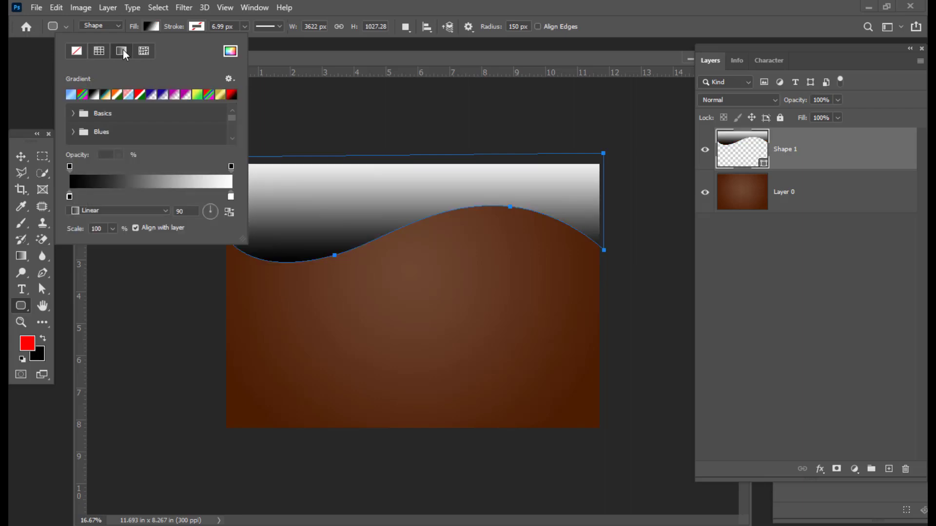
pyautogui.doubleClick(69, 196)
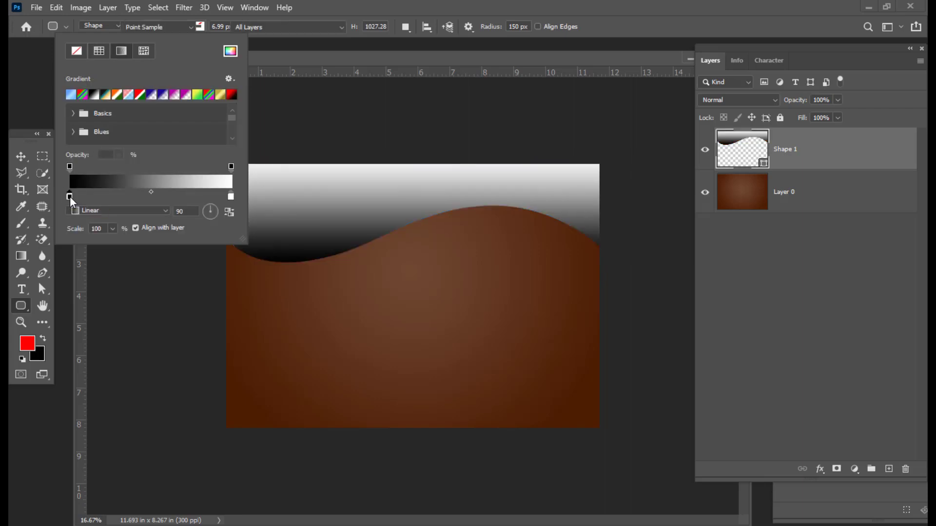
pyautogui.click(669, 373)
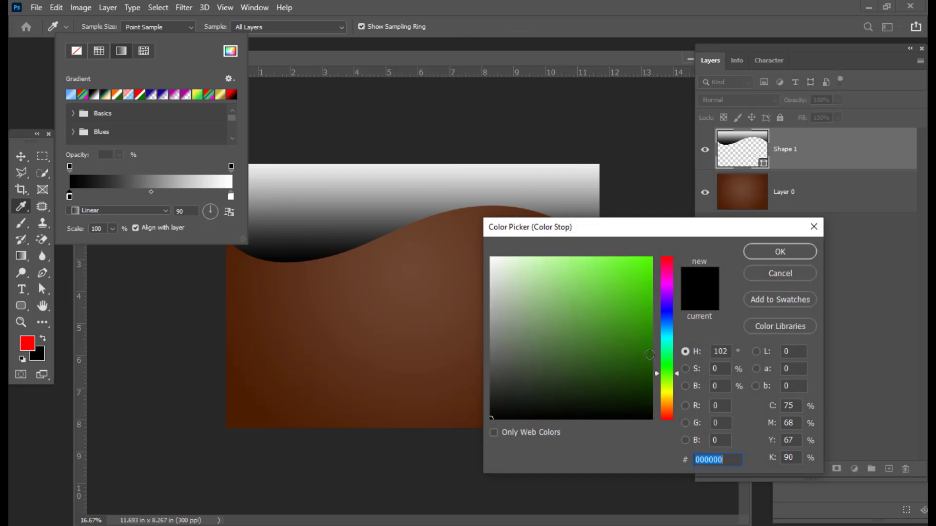
pyautogui.click(650, 350)
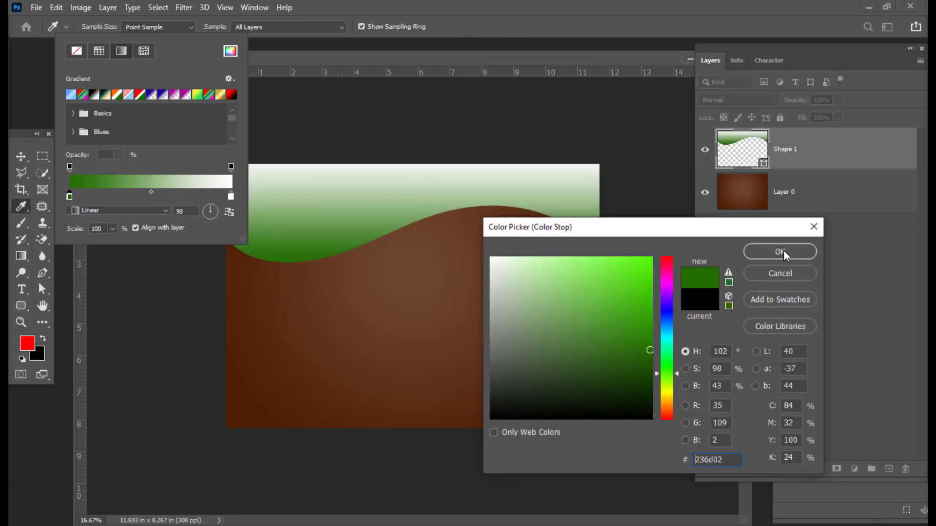
pyautogui.click(783, 250)
# Set the wave gradient's end colour stop from white to bright green 4ef579.
pyautogui.doubleClick(231, 197)
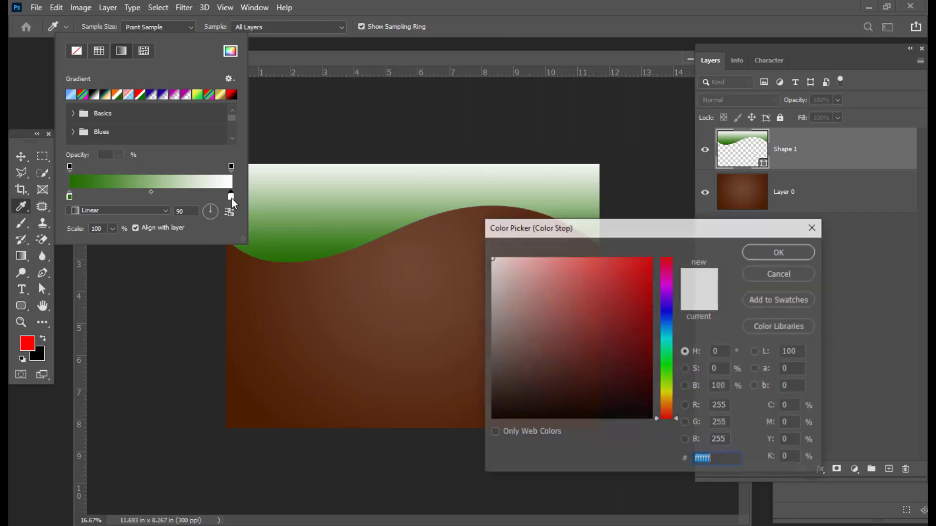
pyautogui.click(669, 359)
pyautogui.moveTo(595, 276); pyautogui.dragTo(601, 264)
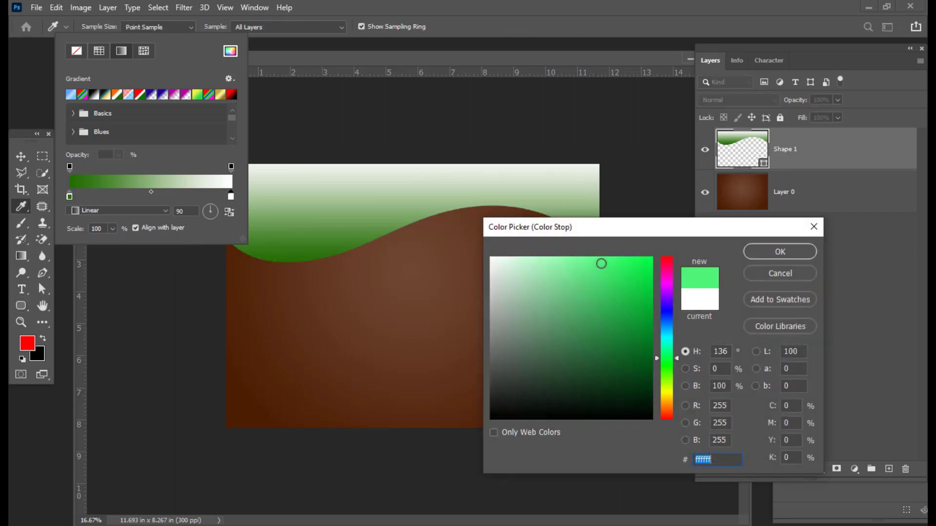
pyautogui.click(767, 253)
# Make the wave's gradient Reflected, reverse its colours and set its angle to 87 degrees.
pyautogui.click(133, 211)
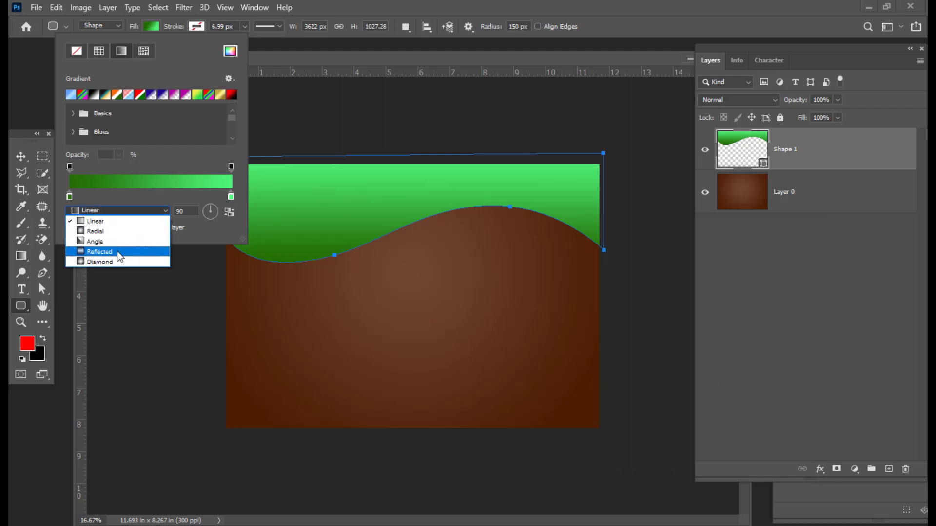
pyautogui.click(118, 252)
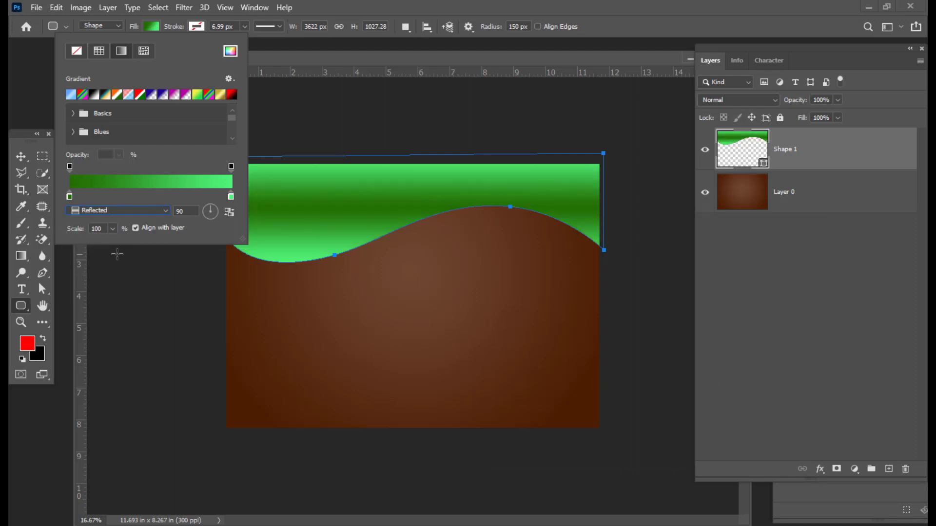
pyautogui.click(230, 212)
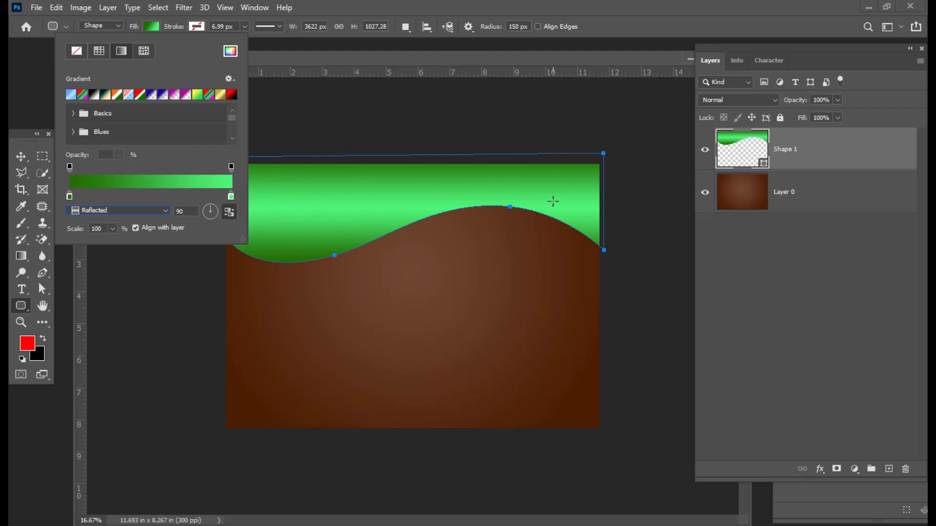
pyautogui.click(216, 207)
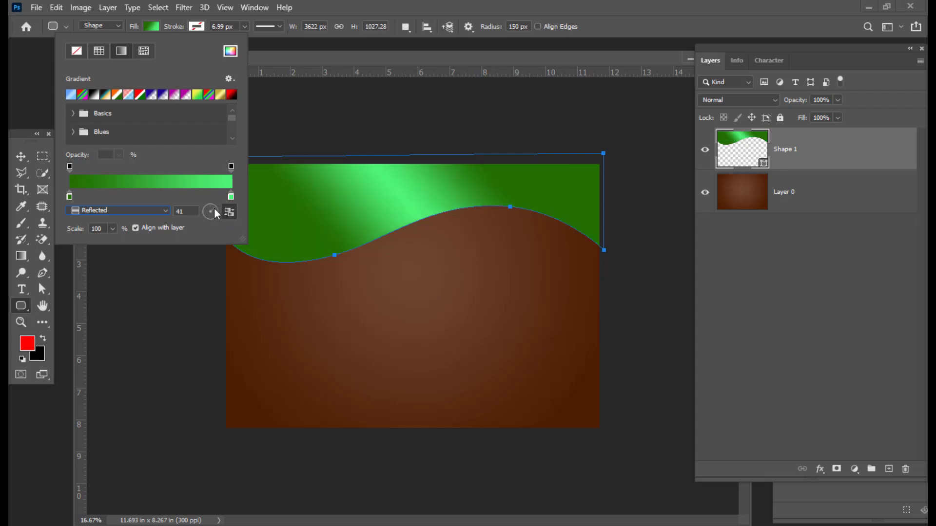
pyautogui.click(213, 208)
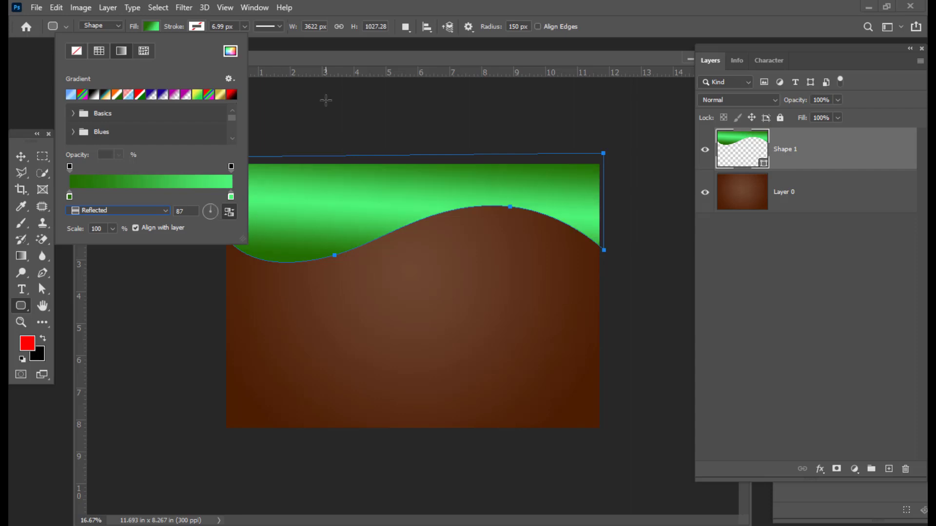
pyautogui.click(360, 55)
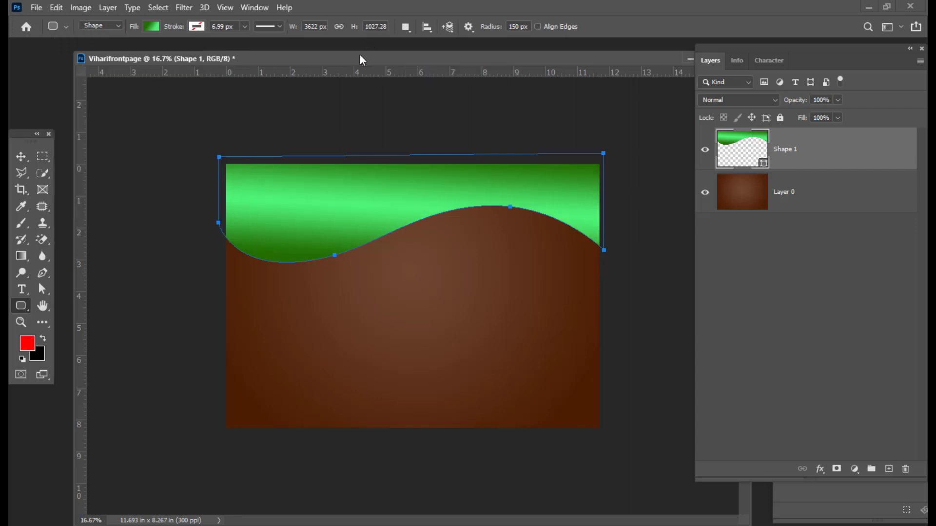
# Duplicate the Shape 1 wave layer.
pyautogui.click(21, 157)
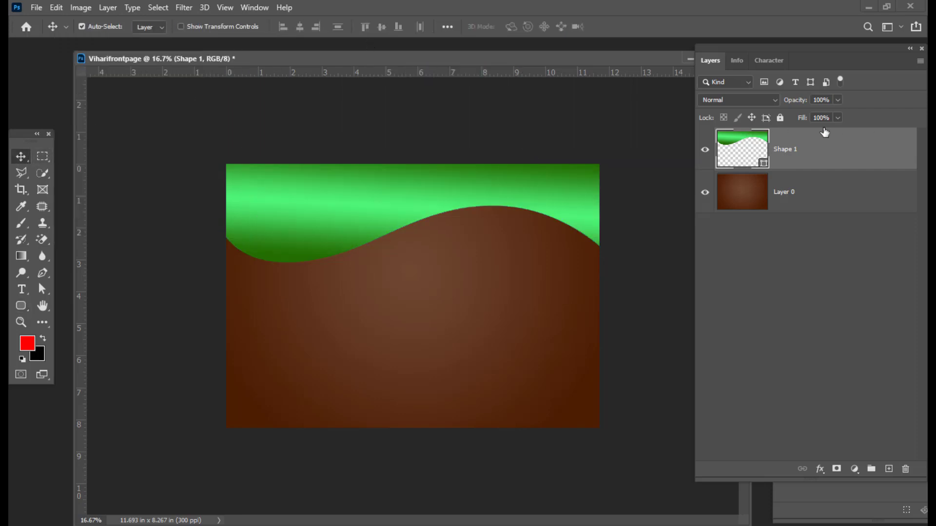
pyautogui.moveTo(749, 45); pyautogui.dragTo(736, 51)
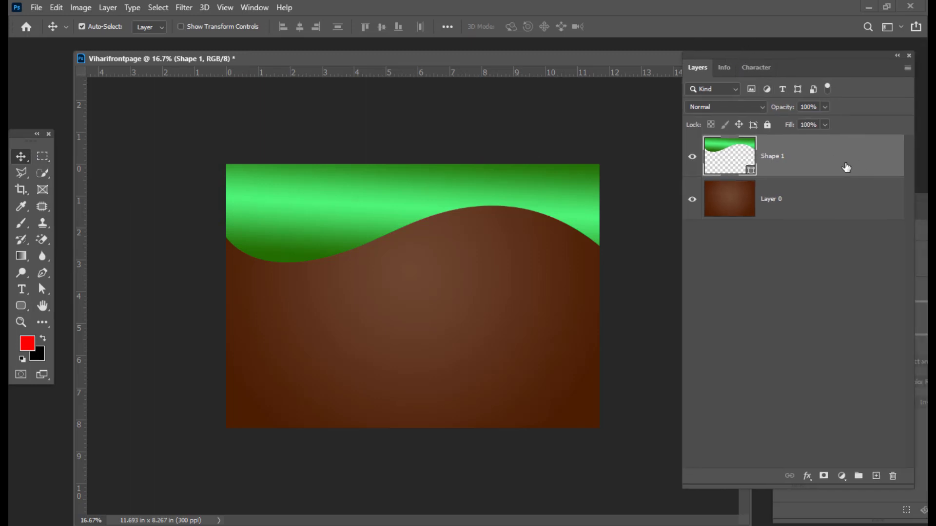
pyautogui.hotkey('ctrl', 'j')
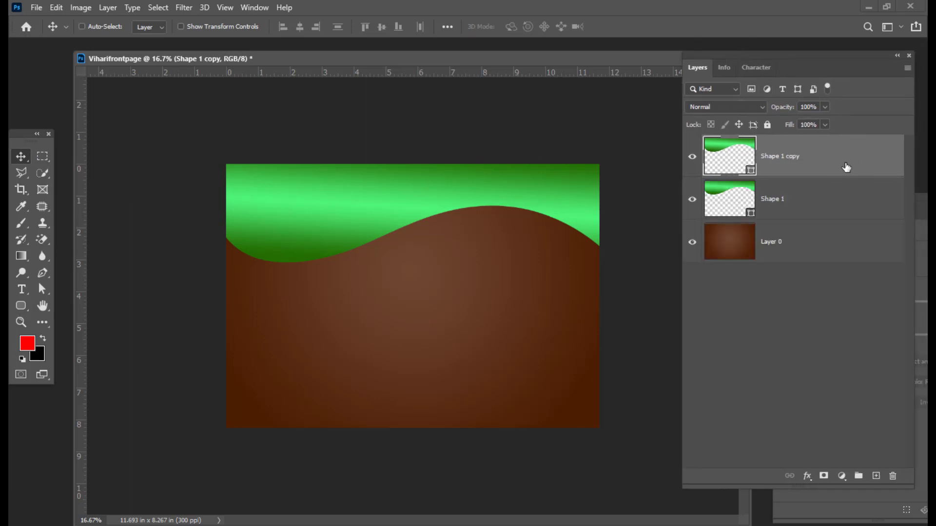
# Change the bright green end stop of the lower Shape 1 layer's gradient to a dark green.
pyautogui.click(818, 200)
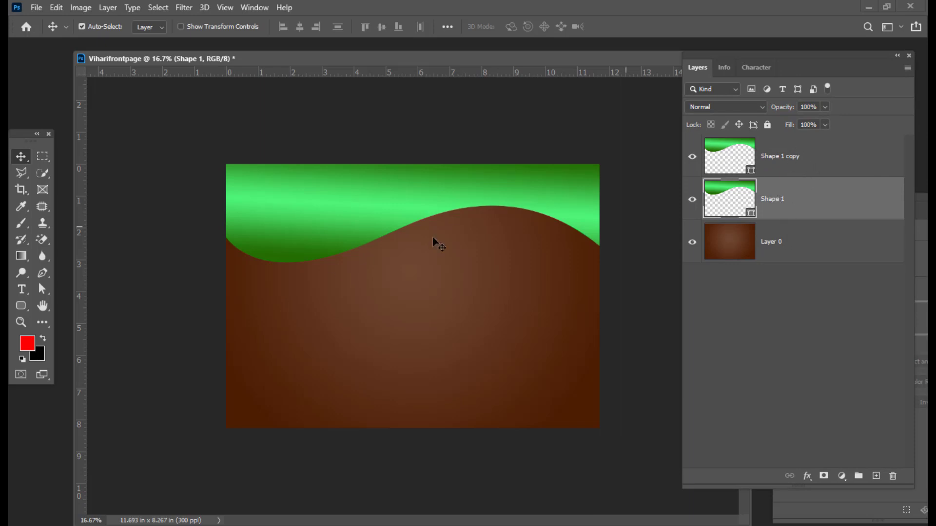
pyautogui.click(21, 306)
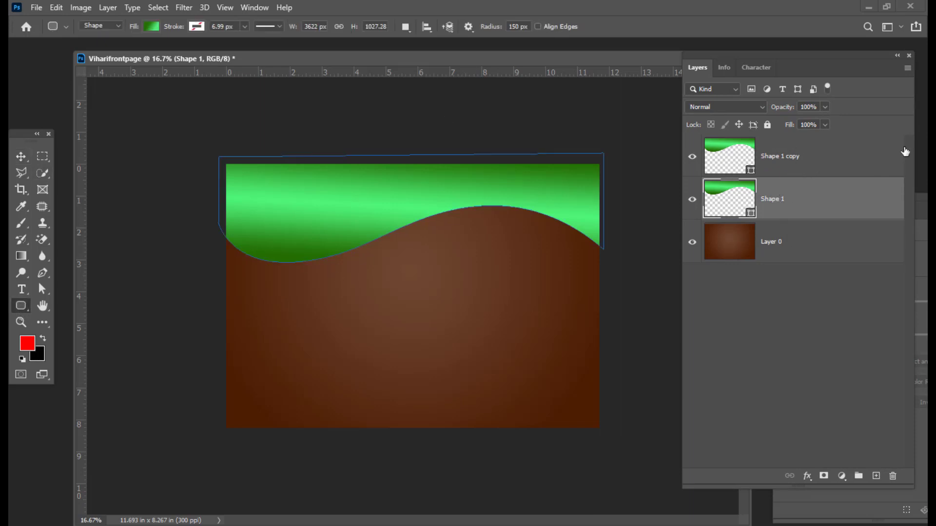
pyautogui.click(152, 27)
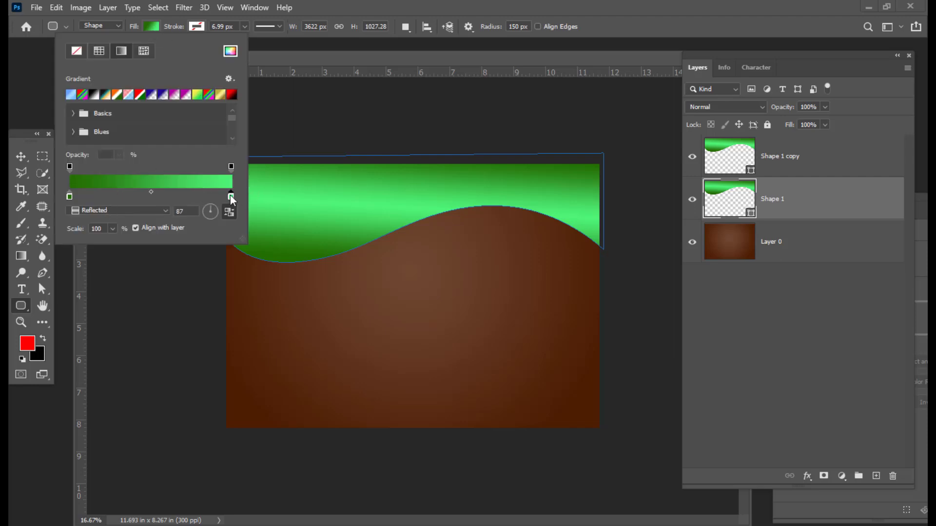
pyautogui.doubleClick(231, 196)
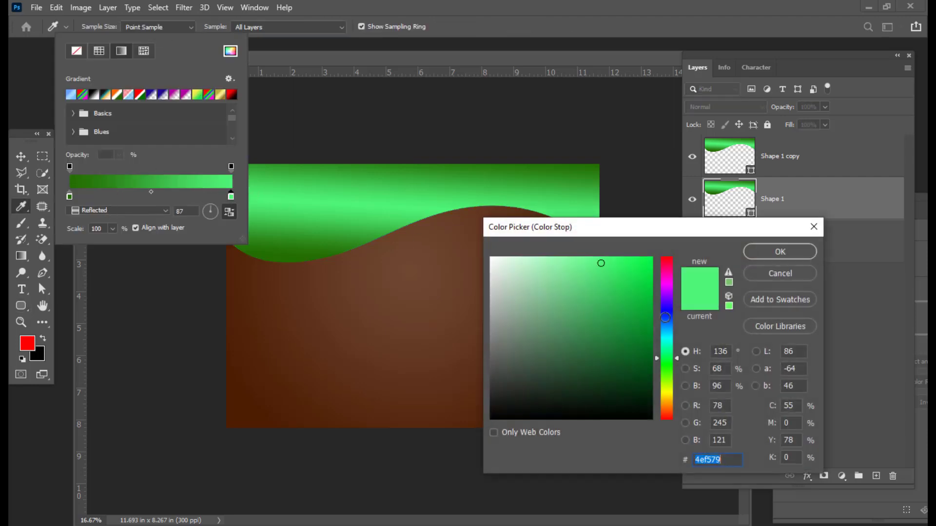
pyautogui.click(651, 372)
pyautogui.click(758, 253)
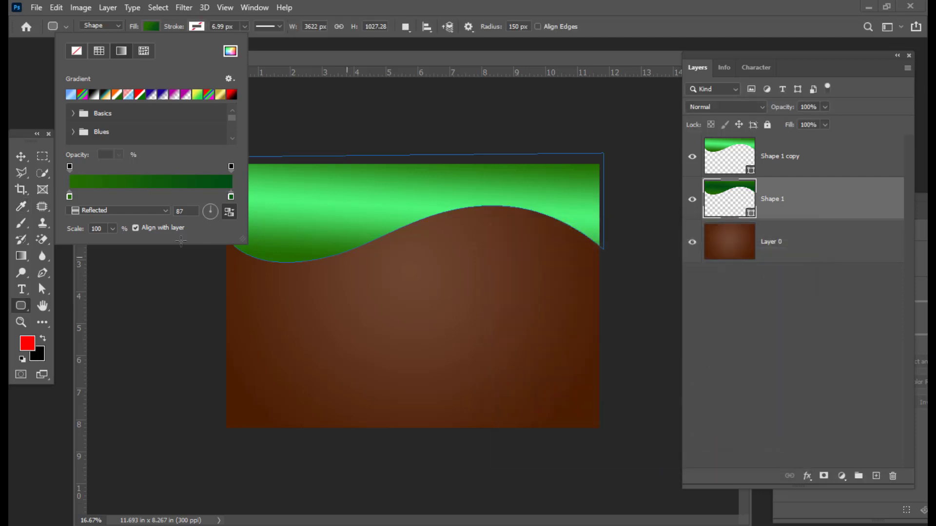
# Set the starting colour stop of the Shape 1 gradient to darker green 184d01.
pyautogui.doubleClick(69, 196)
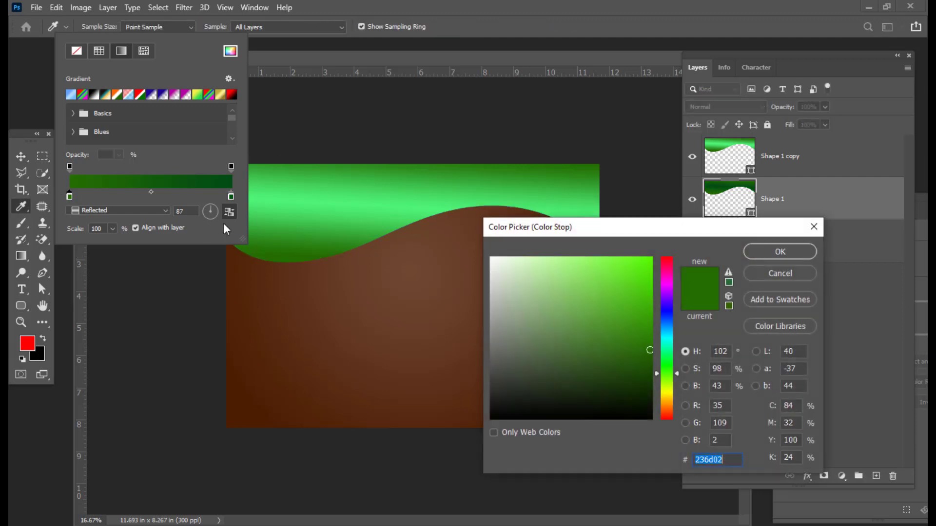
pyautogui.click(651, 374)
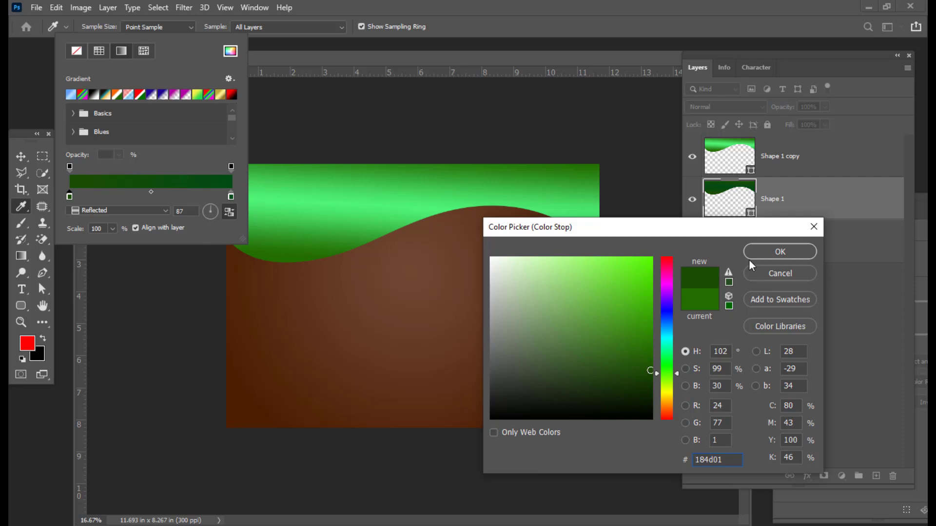
pyautogui.click(771, 250)
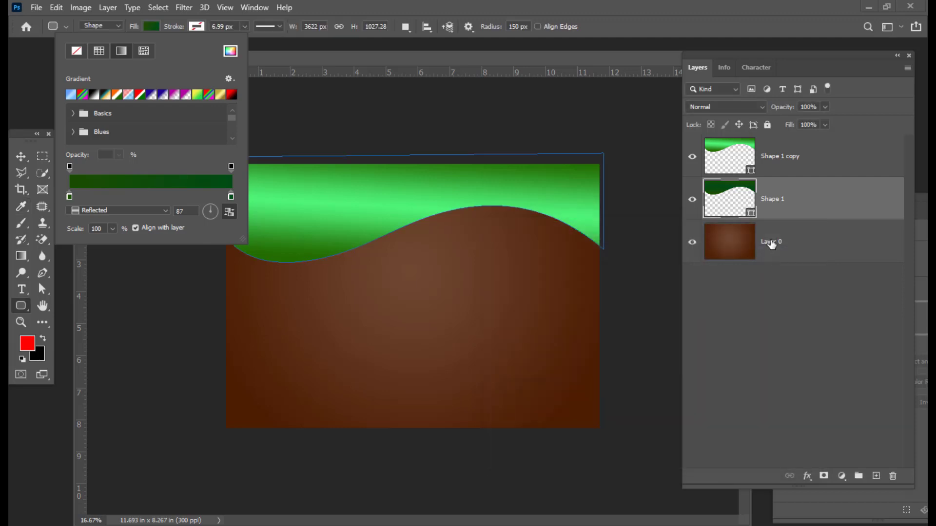
# Free-transform the dark green Shape 1 wave: scale it to about 115%, rotate it about 10 degrees clockwise and shift it slightly upward.
pyautogui.click(29, 158)
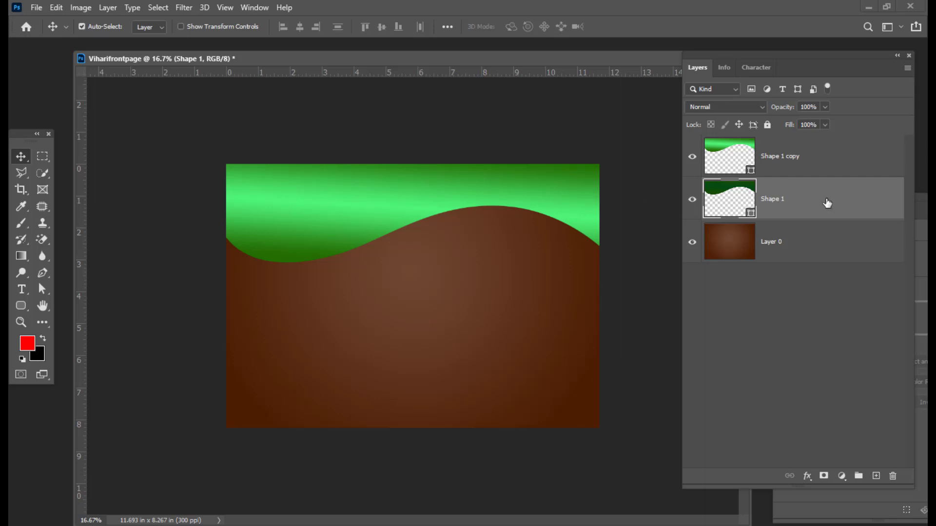
pyautogui.press('ctrl')
pyautogui.hotkey('ctrl', 't')
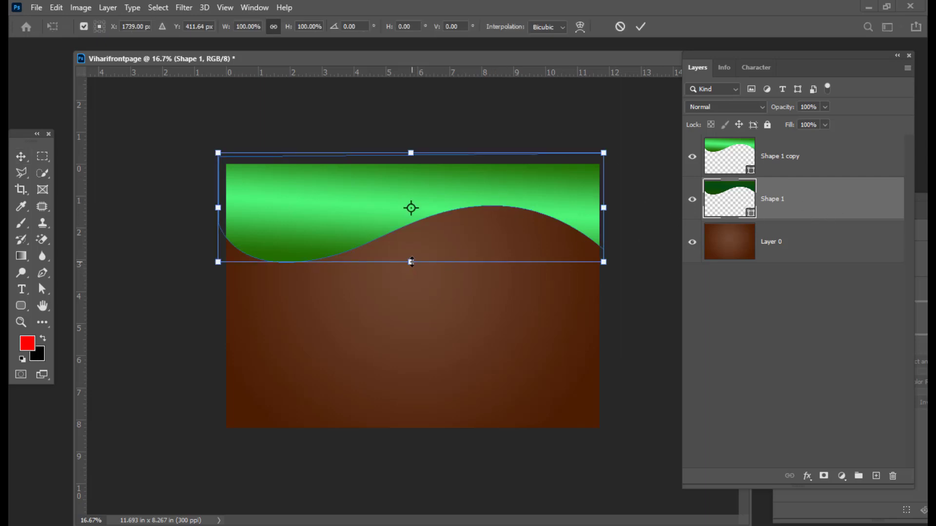
pyautogui.moveTo(412, 262); pyautogui.dragTo(414, 279)
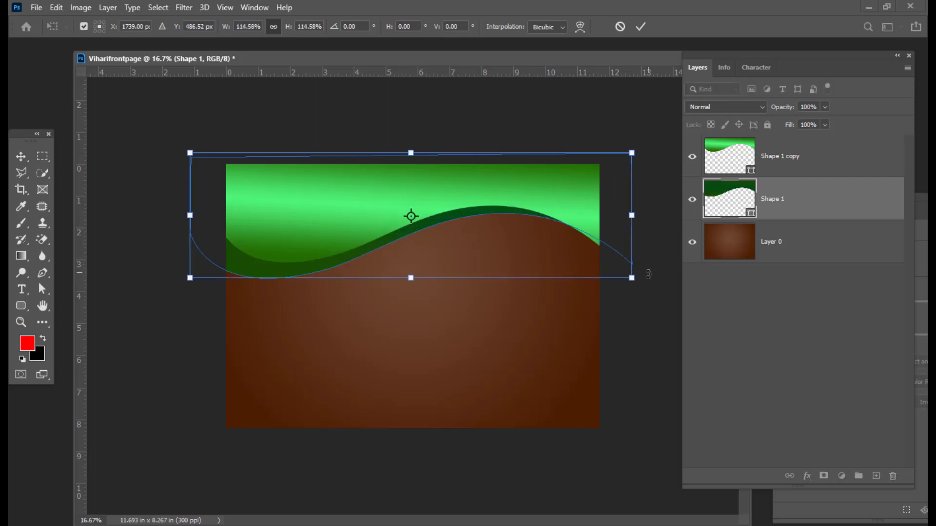
pyautogui.moveTo(649, 274); pyautogui.dragTo(633, 321)
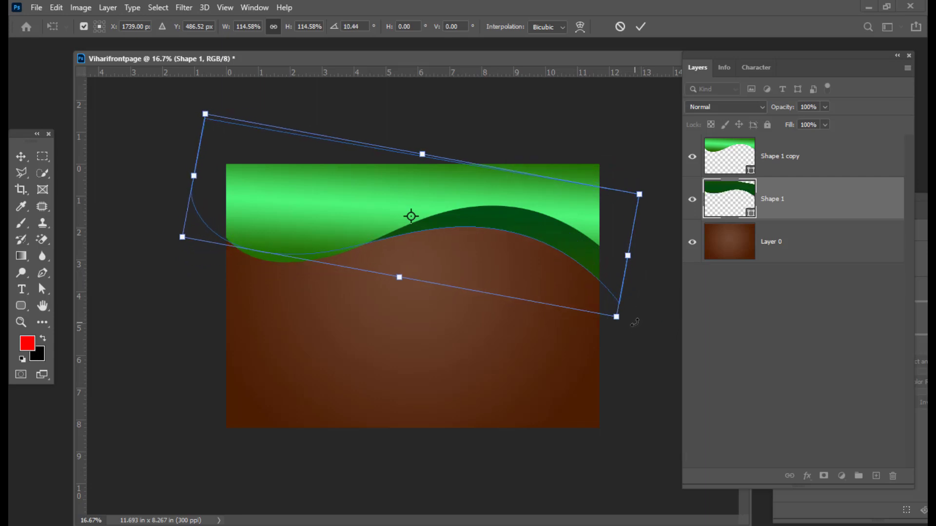
pyautogui.moveTo(560, 236); pyautogui.dragTo(562, 232)
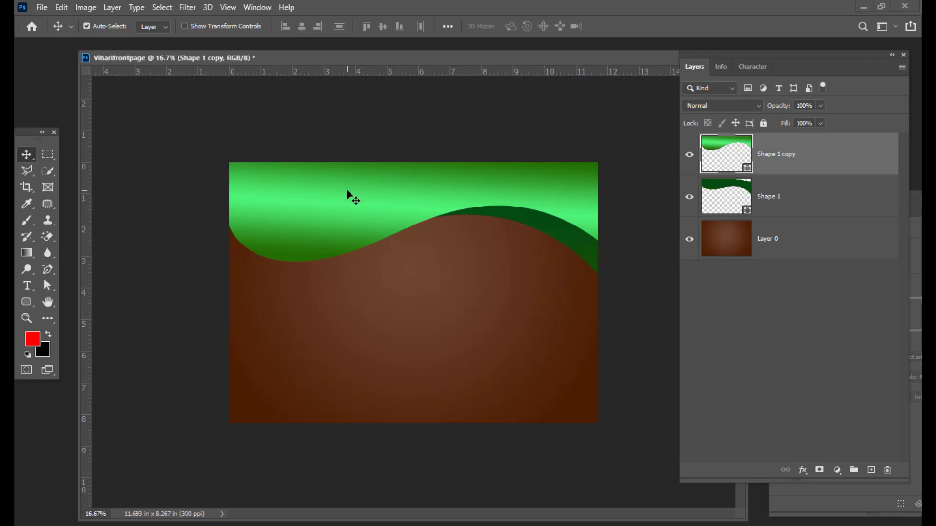
# Raise the bright green Shape 1 copy so a dark green band shows beneath it, nudge it slightly down, and reposition the document window and Layers panel.
pyautogui.moveTo(347, 195); pyautogui.dragTo(350, 169)
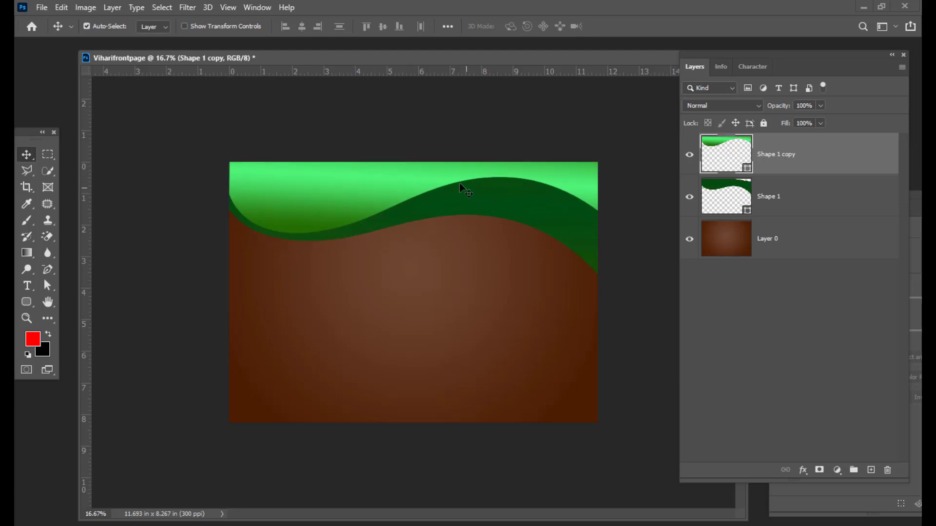
pyautogui.hotkey('shift', 'Down')
pyautogui.hotkey('shift', 'Down')
pyautogui.hotkey('shift', 'Down')
pyautogui.hotkey('shift', 'Down')
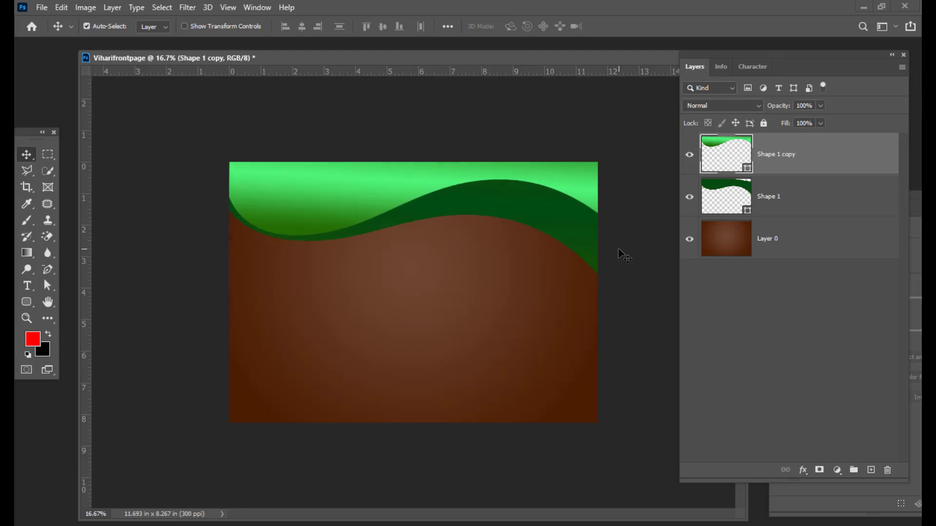
pyautogui.hotkey('shift', 'Down')
pyautogui.hotkey('shift', 'Up')
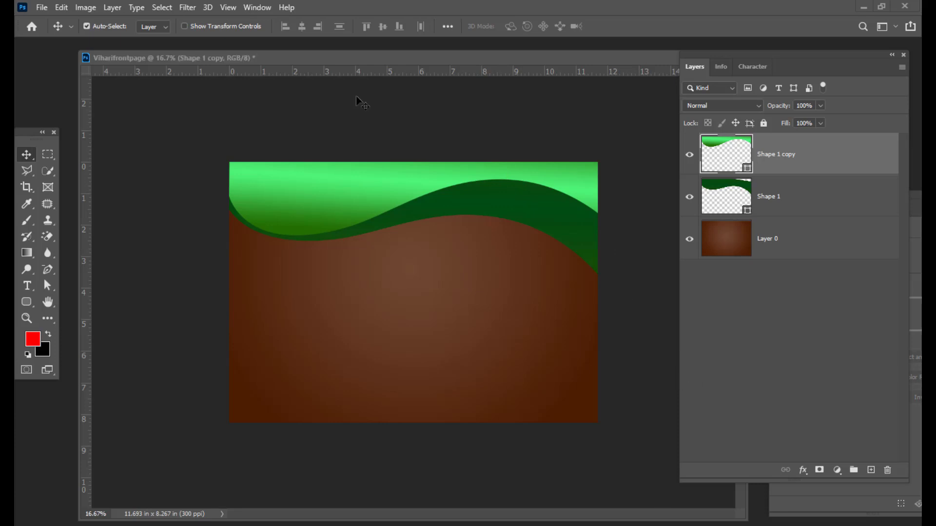
pyautogui.moveTo(368, 54); pyautogui.dragTo(359, 58)
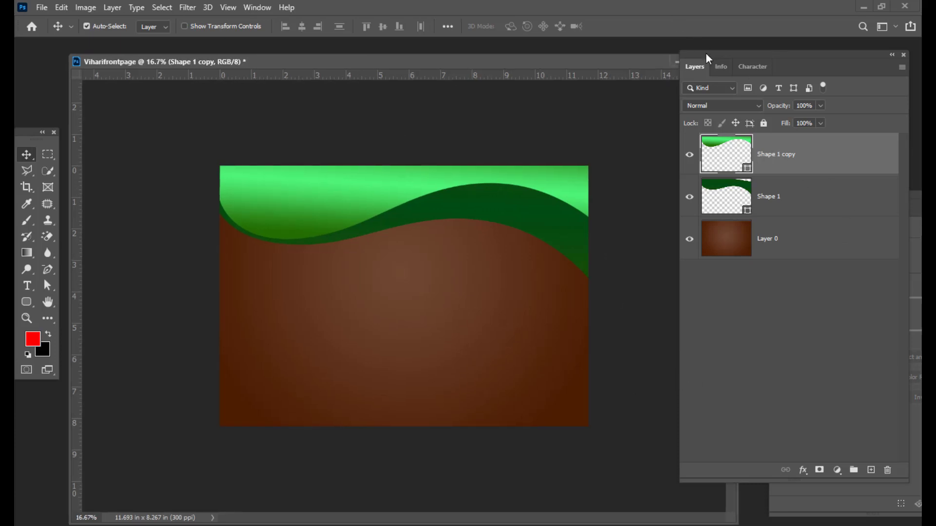
pyautogui.moveTo(706, 54); pyautogui.dragTo(671, 41)
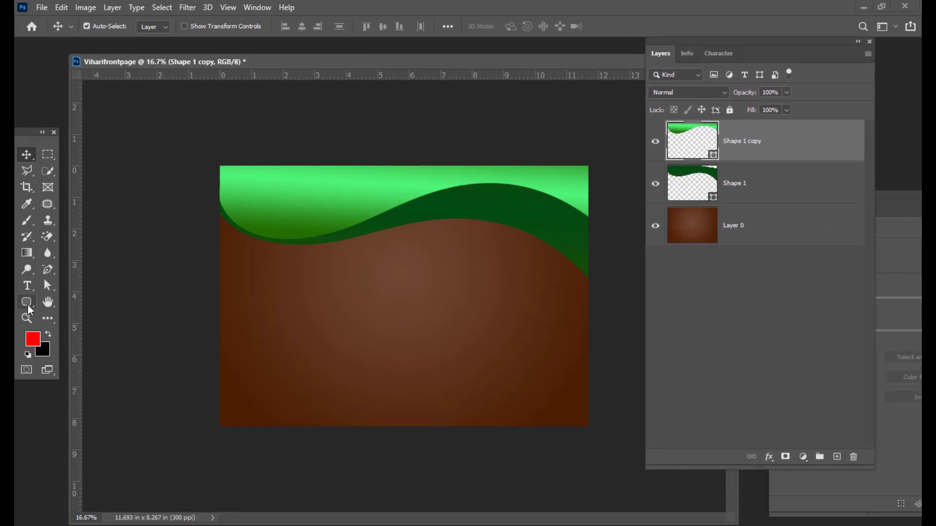
# Draw a circle of about 2666 px diameter on a new layer over the page's lower-right area with the Ellipse tool.
pyautogui.moveTo(27, 304); pyautogui.dragTo(75, 327)
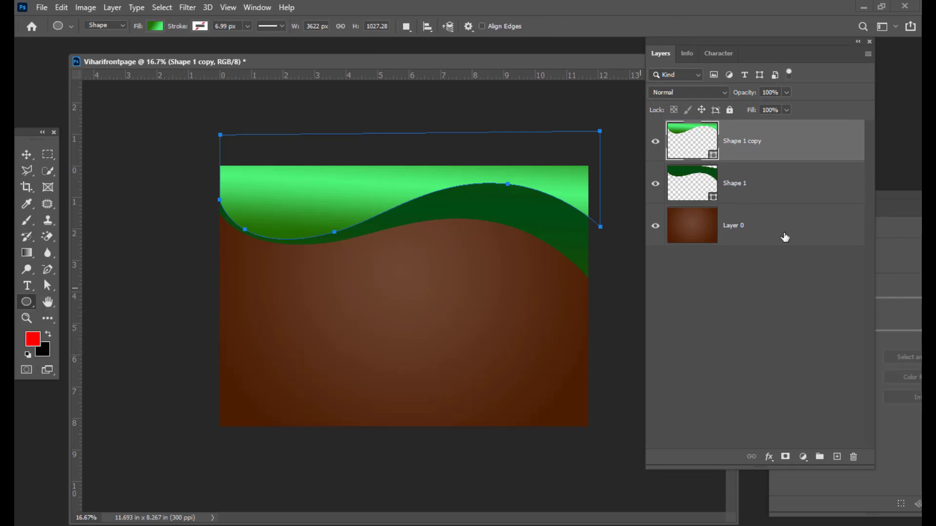
pyautogui.moveTo(693, 42); pyautogui.dragTo(623, 20)
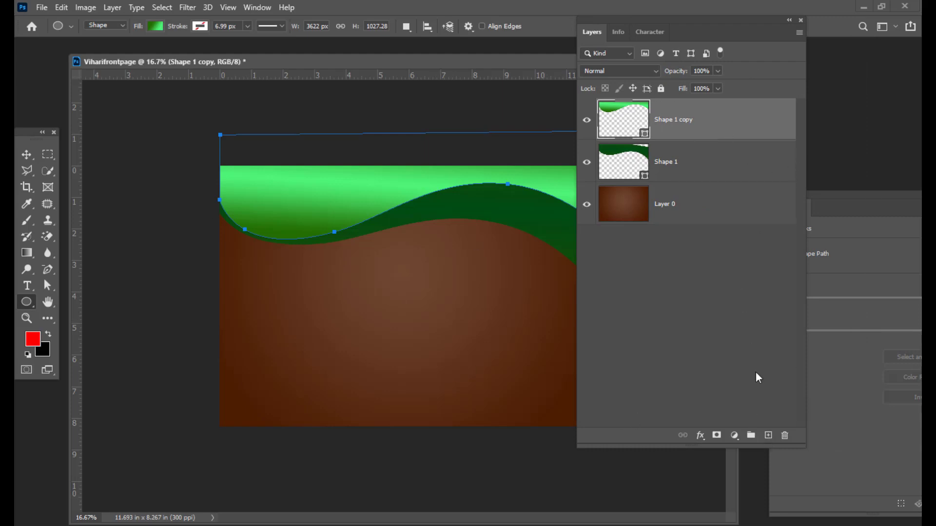
pyautogui.click(769, 435)
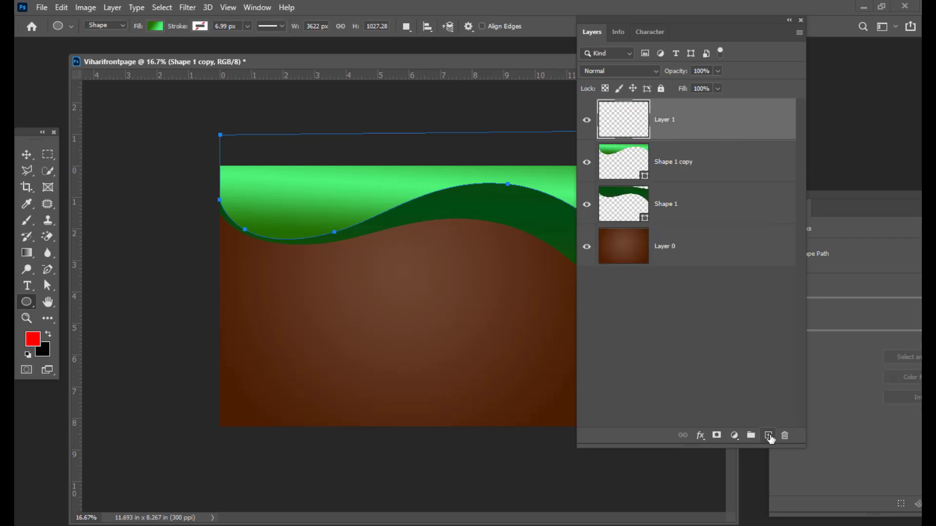
pyautogui.moveTo(602, 25); pyautogui.dragTo(760, 49)
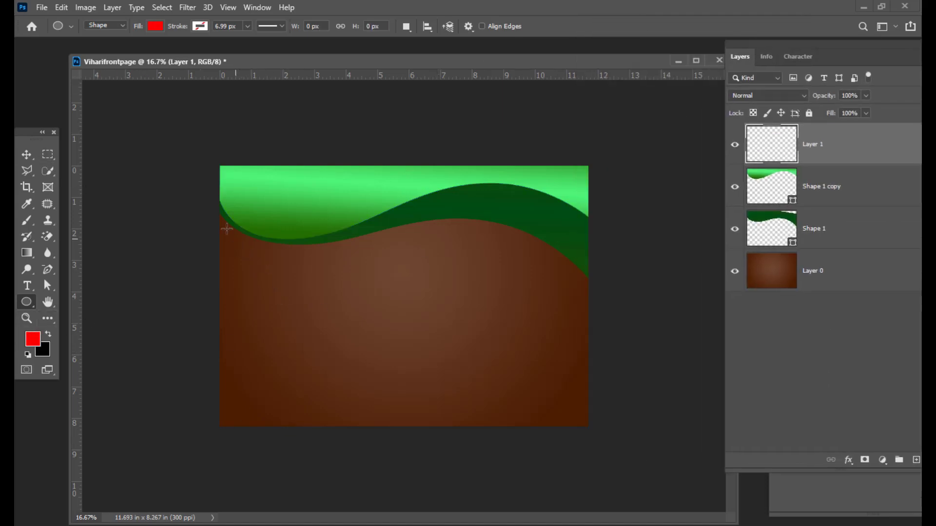
pyautogui.moveTo(338, 249); pyautogui.dragTo(676, 524)
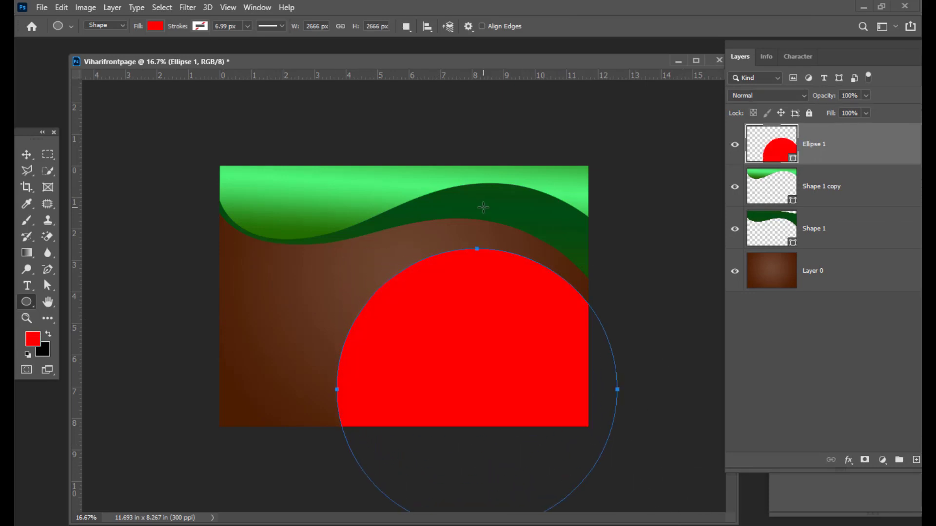
# Change the circle's fill from the recently used colours to yellow ffe400.
pyautogui.click(155, 26)
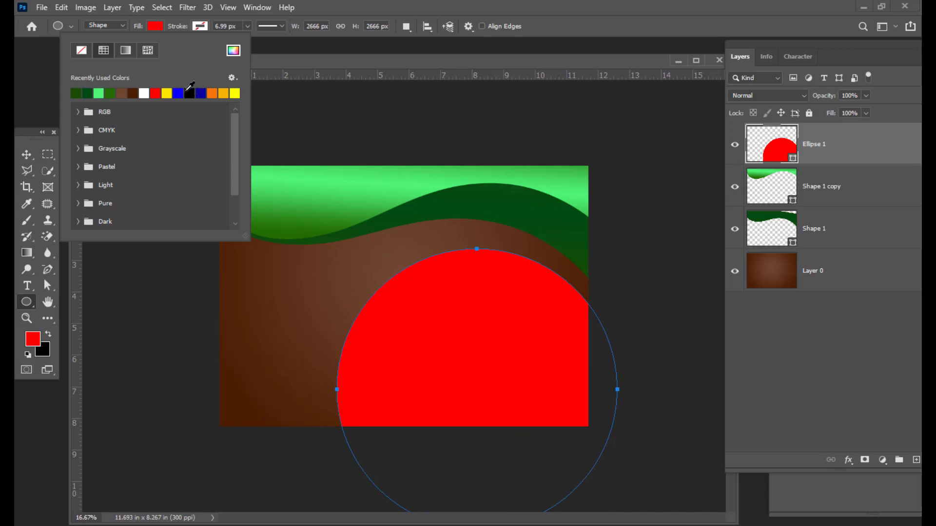
pyautogui.click(167, 93)
pyautogui.click(389, 63)
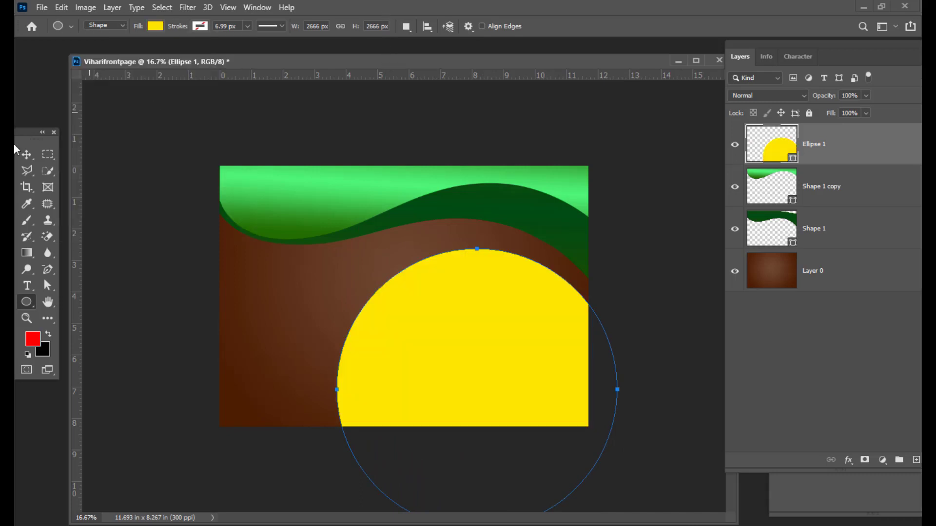
# Move the circle partly off the page's left edge and place its layer beneath both green waves, just above Layer 0.
pyautogui.click(26, 154)
pyautogui.moveTo(480, 351); pyautogui.dragTo(225, 294)
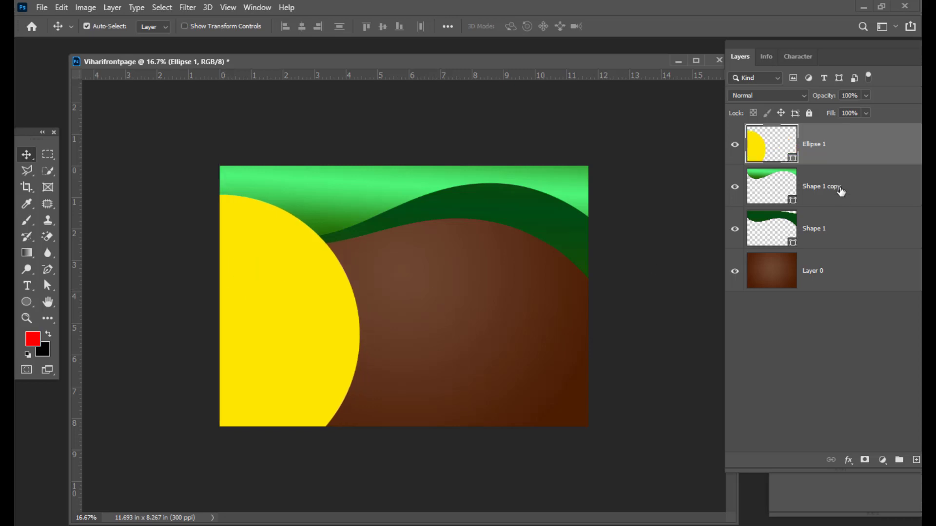
pyautogui.moveTo(844, 146); pyautogui.dragTo(853, 248)
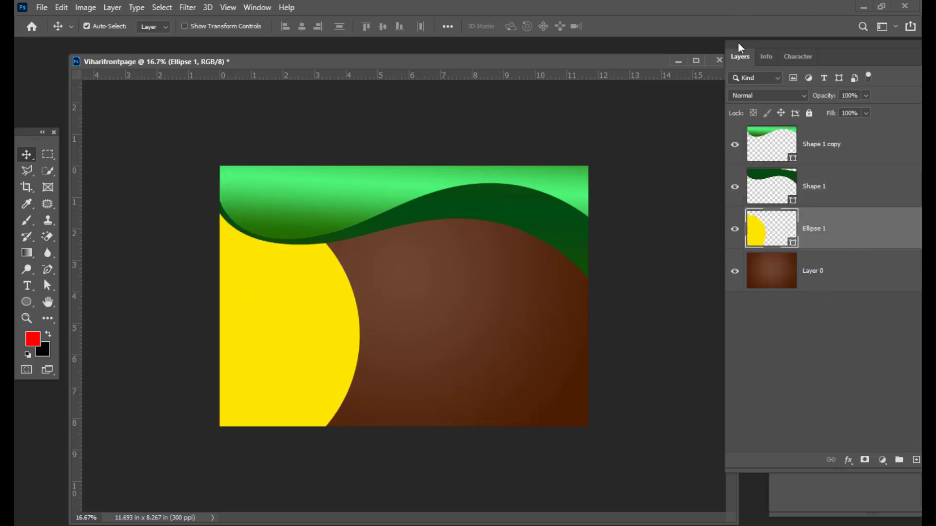
pyautogui.moveTo(749, 47); pyautogui.dragTo(738, 52)
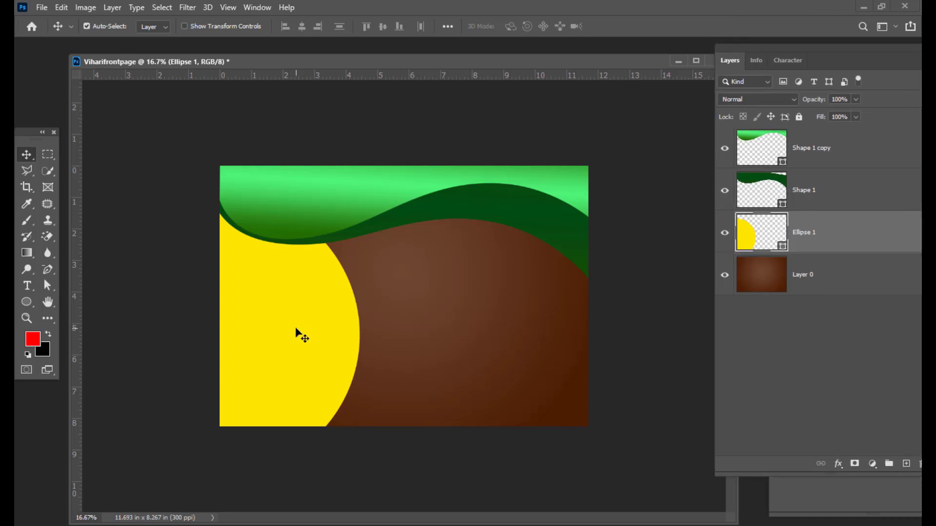
pyautogui.moveTo(299, 334); pyautogui.dragTo(333, 347)
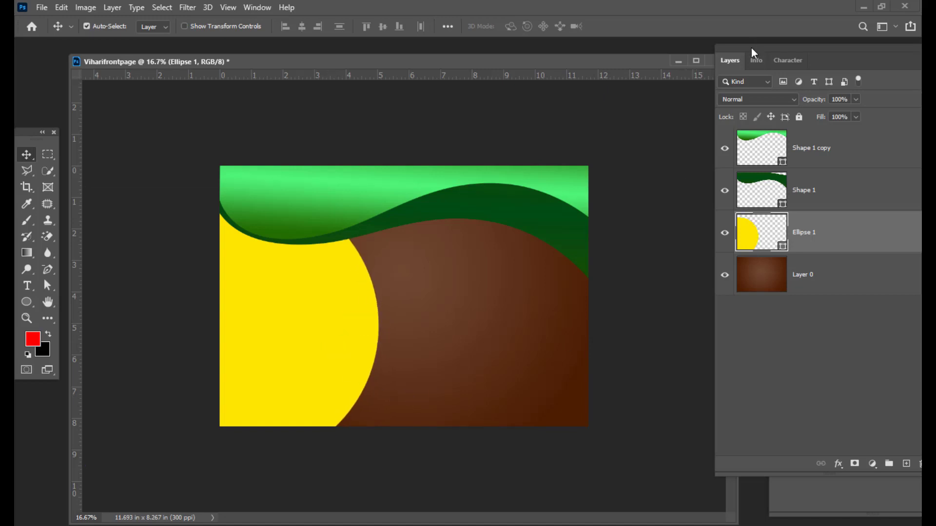
pyautogui.moveTo(751, 48); pyautogui.dragTo(702, 58)
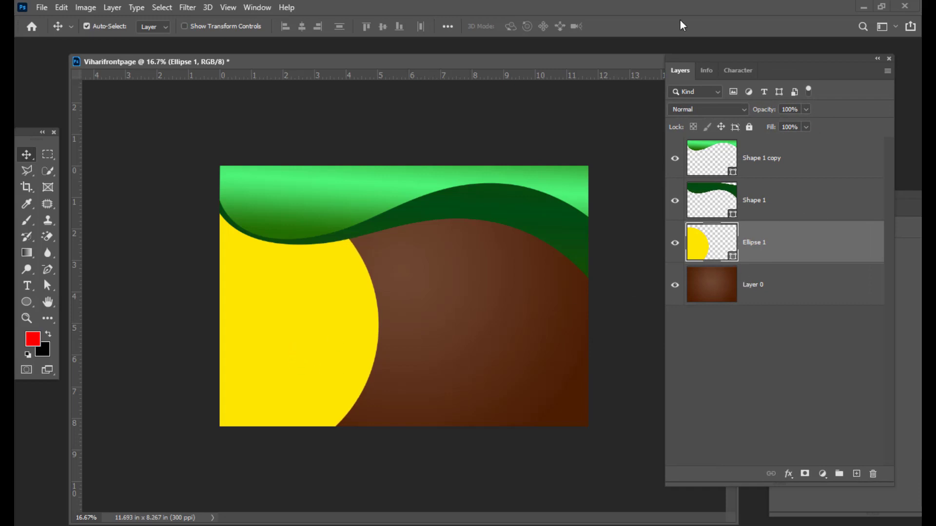
pyautogui.moveTo(688, 55); pyautogui.dragTo(676, 60)
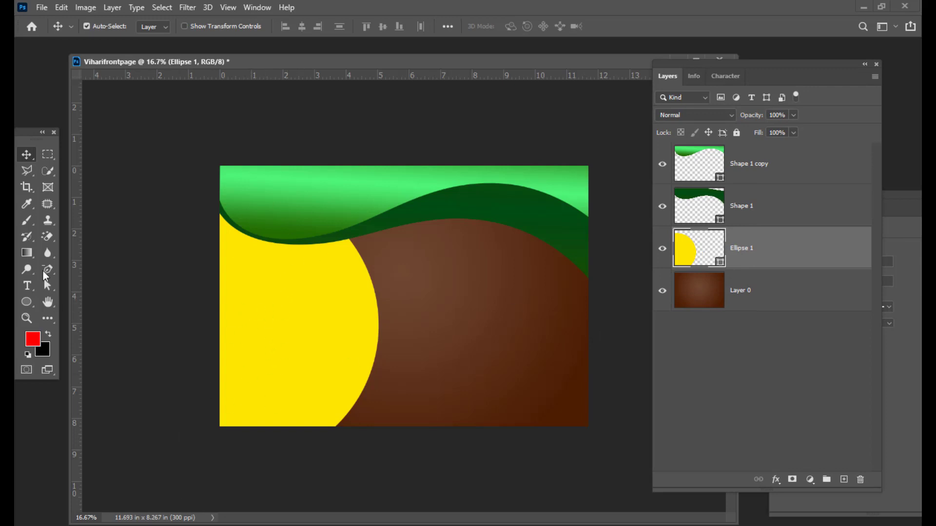
pyautogui.moveTo(691, 61); pyautogui.dragTo(698, 64)
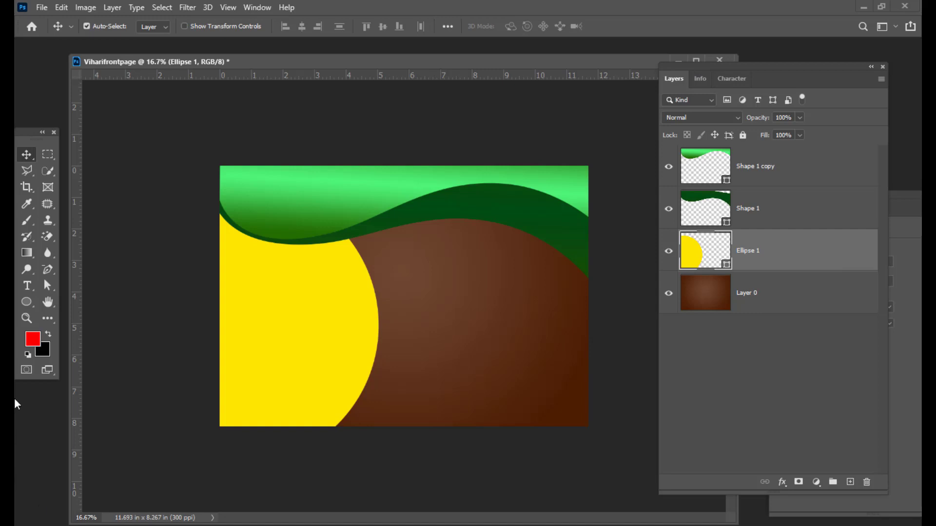
# Change the Ellipse 1 circle's solid fill to orange ff7e00.
pyautogui.click(26, 302)
pyautogui.click(155, 26)
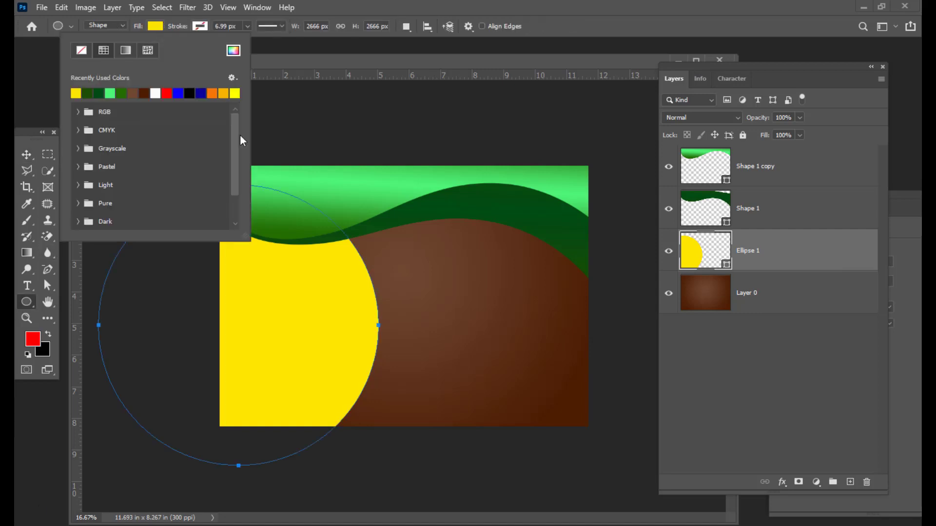
pyautogui.click(233, 50)
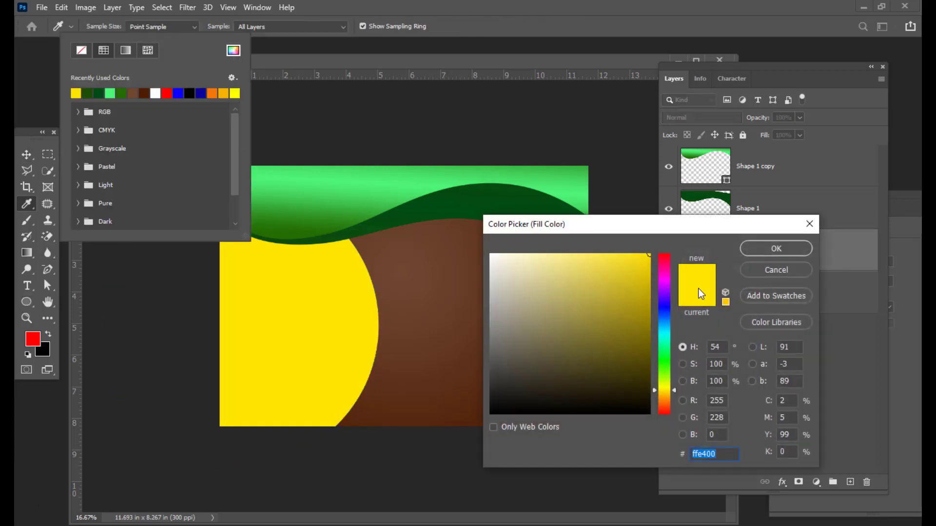
pyautogui.click(666, 406)
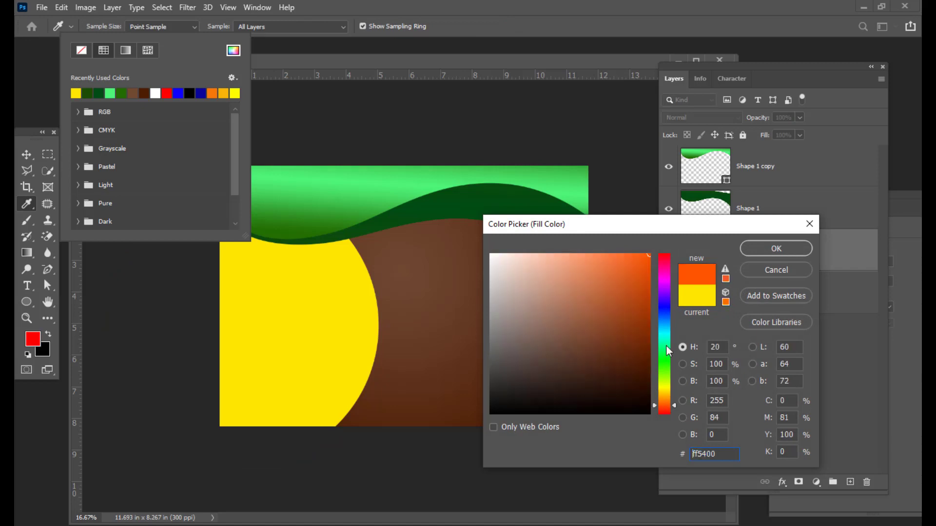
pyautogui.click(667, 405)
pyautogui.click(667, 401)
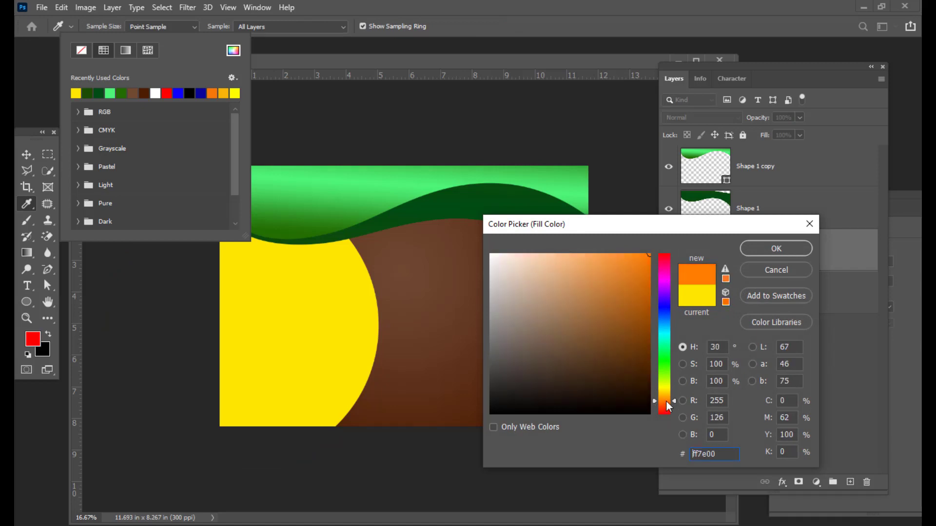
pyautogui.click(780, 243)
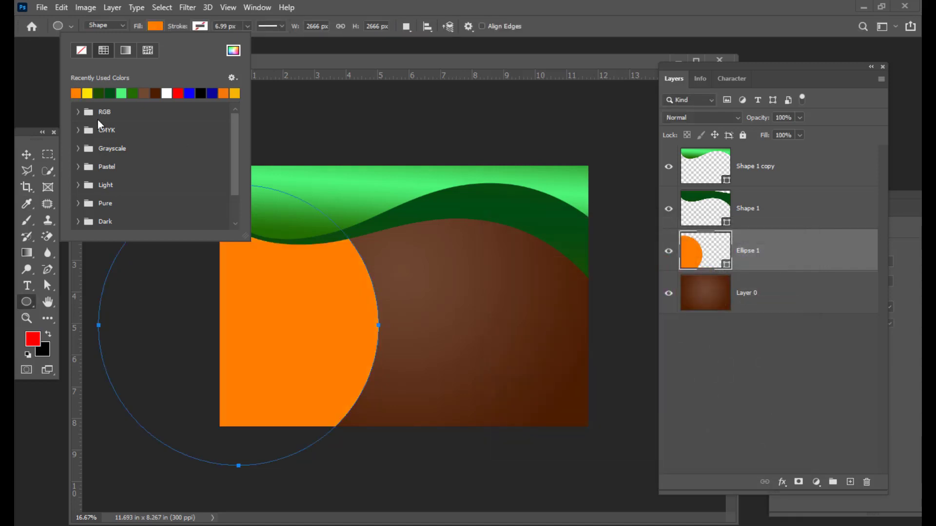
# Switch the circle's fill to a gradient and set its white end stop to orange.
pyautogui.click(125, 51)
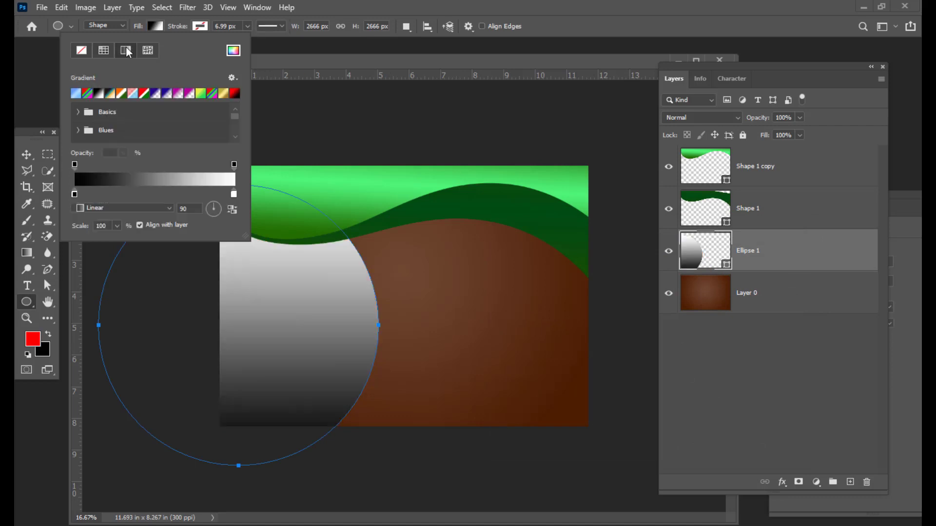
pyautogui.doubleClick(234, 194)
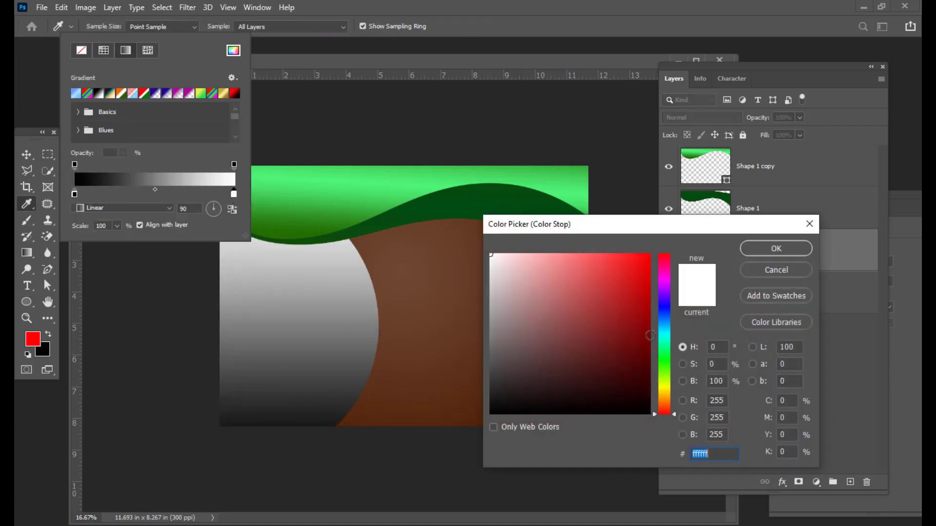
pyautogui.click(646, 259)
pyautogui.click(770, 250)
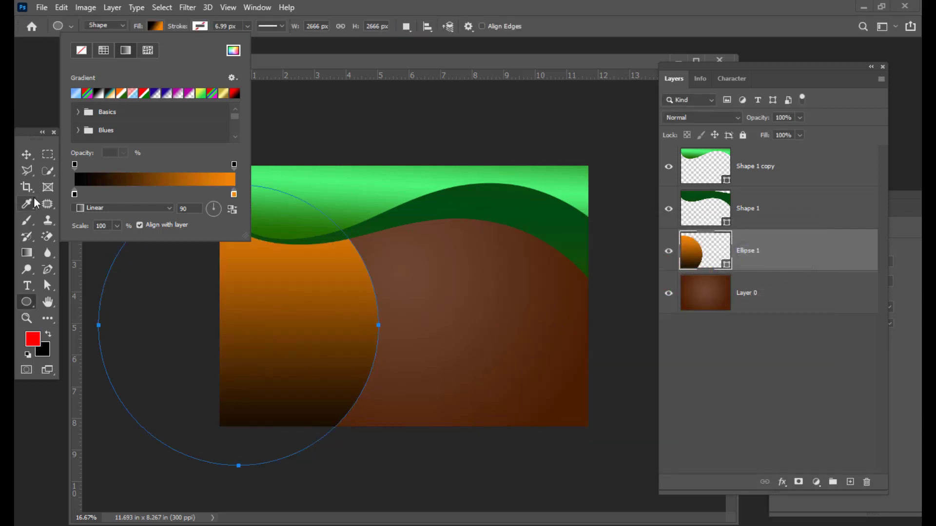
# Set the black starting stop of the circle's gradient to bright yellow and make the gradient radial.
pyautogui.doubleClick(74, 193)
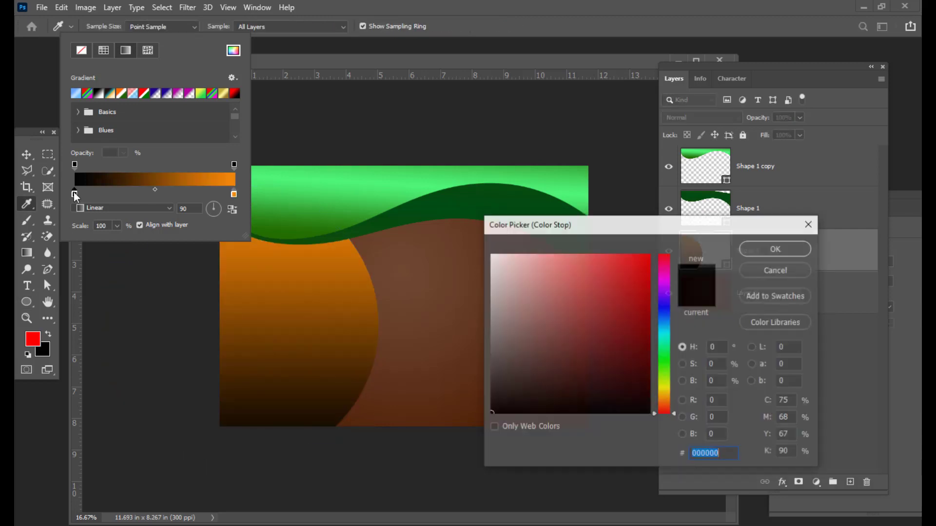
pyautogui.click(666, 388)
pyautogui.click(649, 254)
pyautogui.click(769, 249)
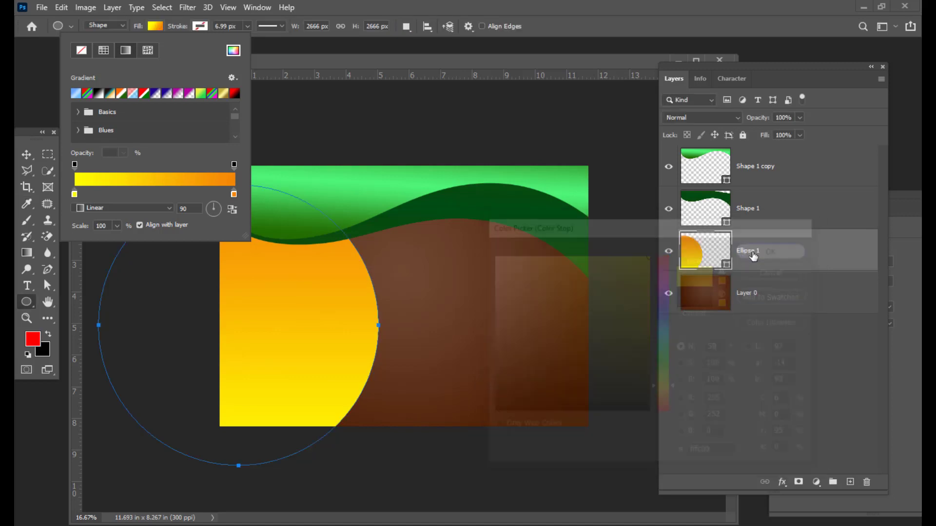
pyautogui.click(112, 209)
pyautogui.click(107, 228)
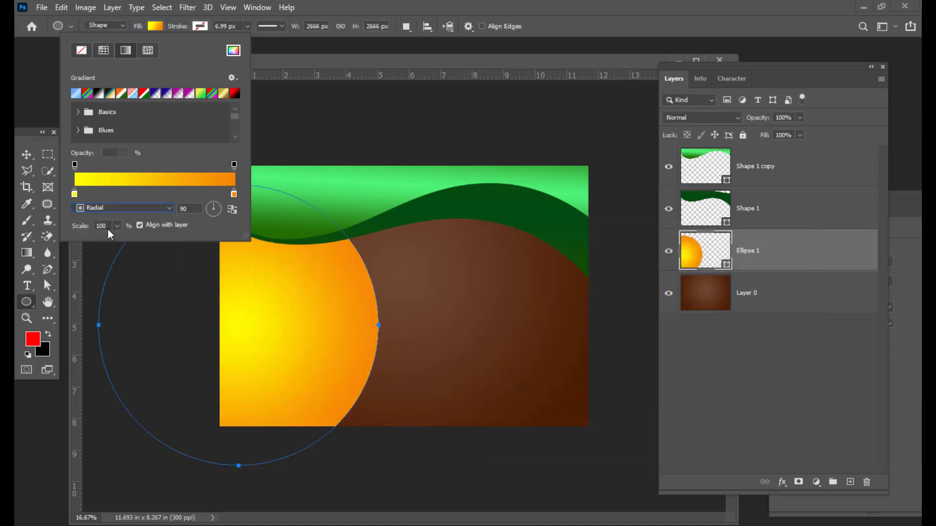
pyautogui.click(358, 60)
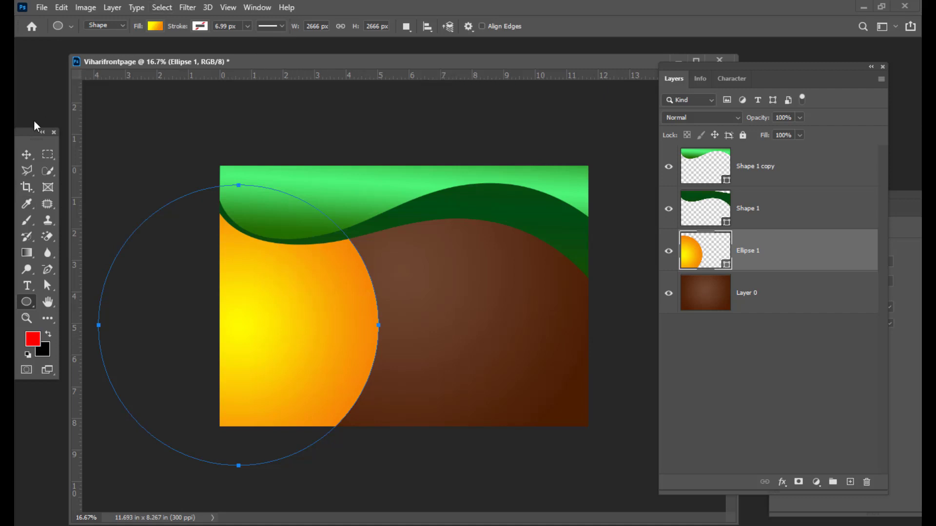
pyautogui.click(24, 158)
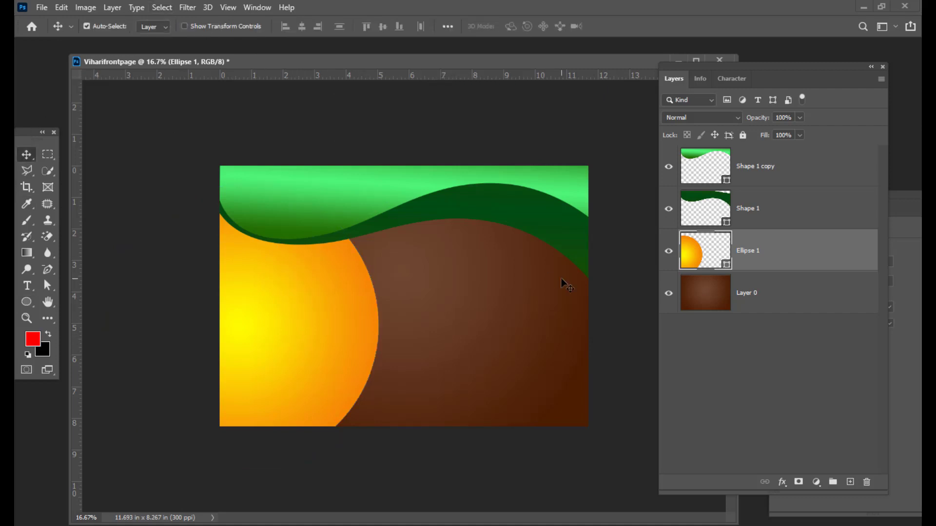
# Rename Layer 0 as brownbackground.
pyautogui.moveTo(447, 60); pyautogui.dragTo(451, 61)
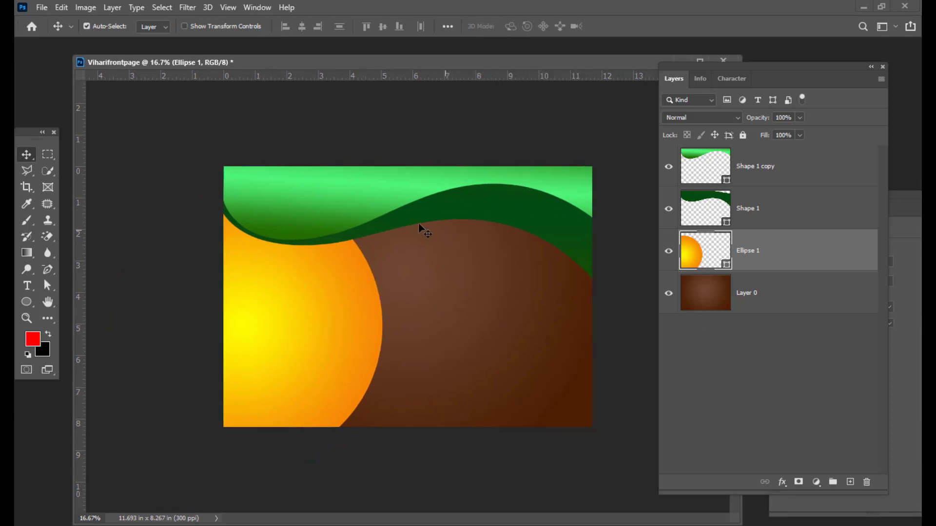
pyautogui.moveTo(408, 62); pyautogui.dragTo(398, 61)
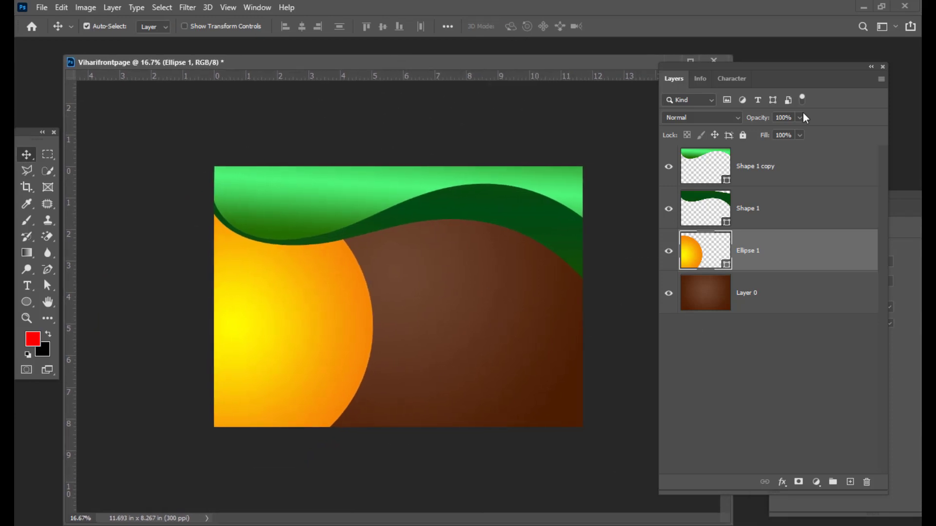
pyautogui.moveTo(767, 68); pyautogui.dragTo(722, 68)
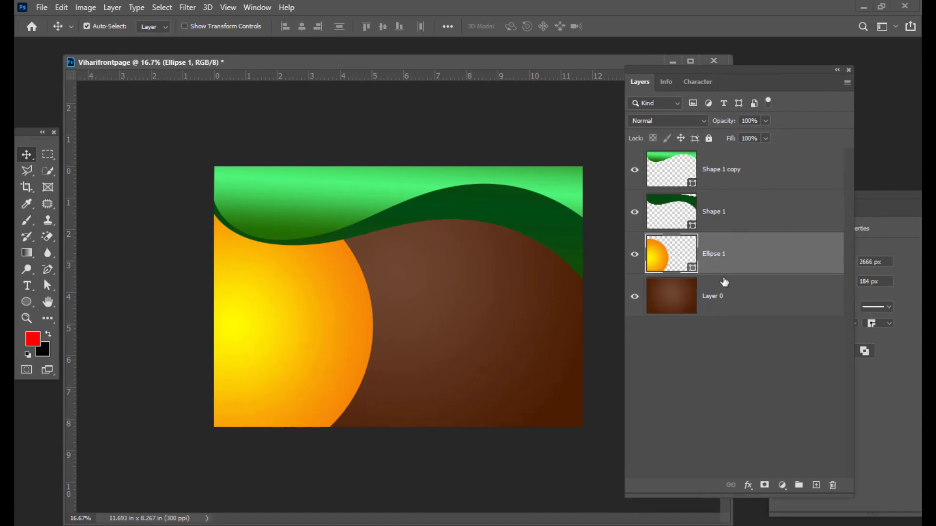
pyautogui.doubleClick(714, 296)
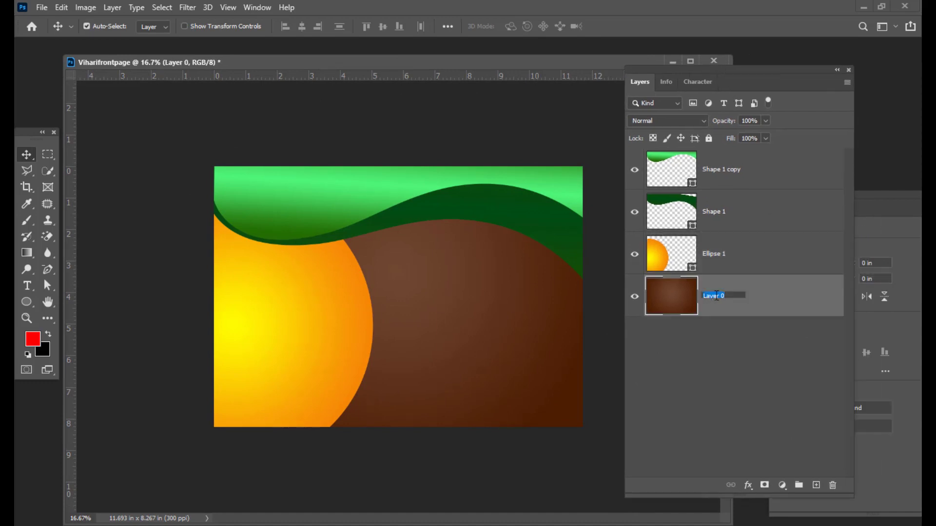
pyautogui.write('brow')
pyautogui.press('BackSpace')
pyautogui.press('BackSpace')
pyautogui.write('wnbackground')
# Rename the Shape 1 copy layer as toplightgreenbg.
pyautogui.doubleClick(724, 169)
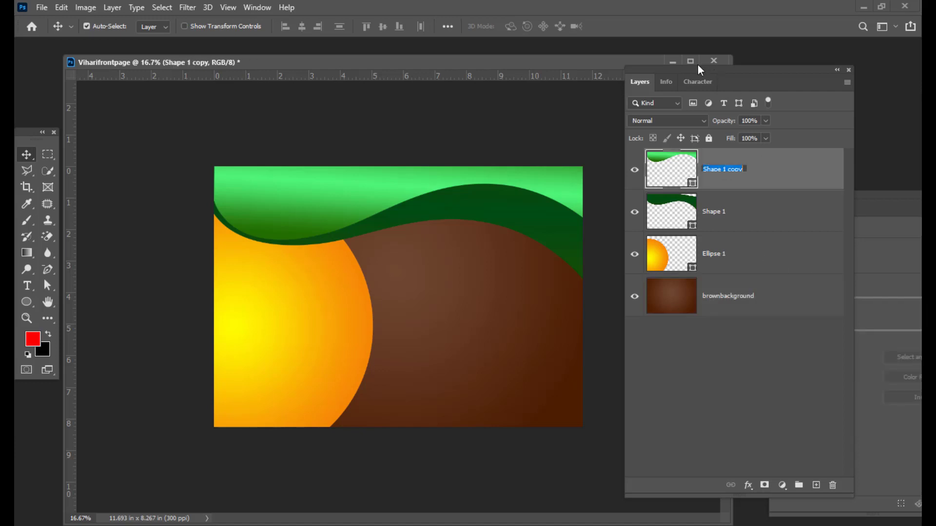
pyautogui.press('Return')
pyautogui.moveTo(740, 69); pyautogui.dragTo(761, 74)
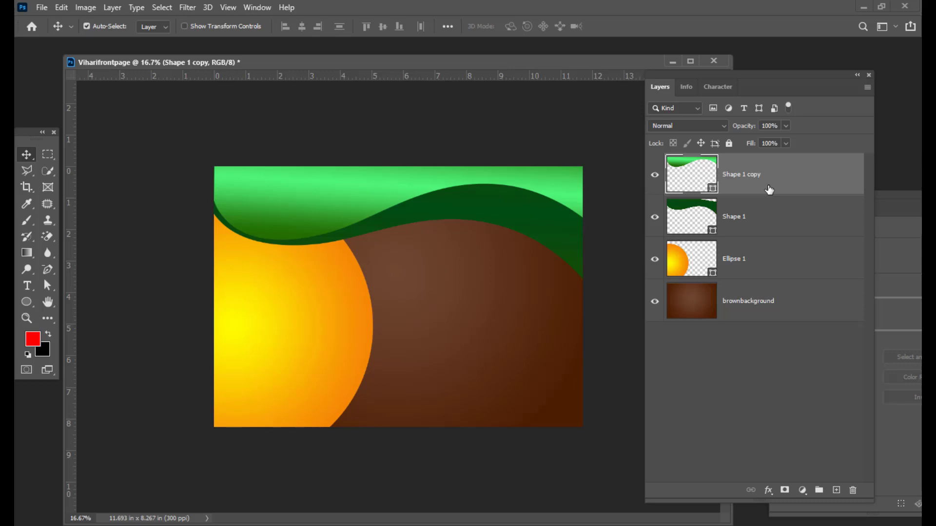
pyautogui.doubleClick(748, 175)
pyautogui.write('topligyh')
pyautogui.write('greenbg')
# Rename the Shape 1 layer as darkgreenbg.
pyautogui.doubleClick(736, 218)
pyautogui.write('dark')
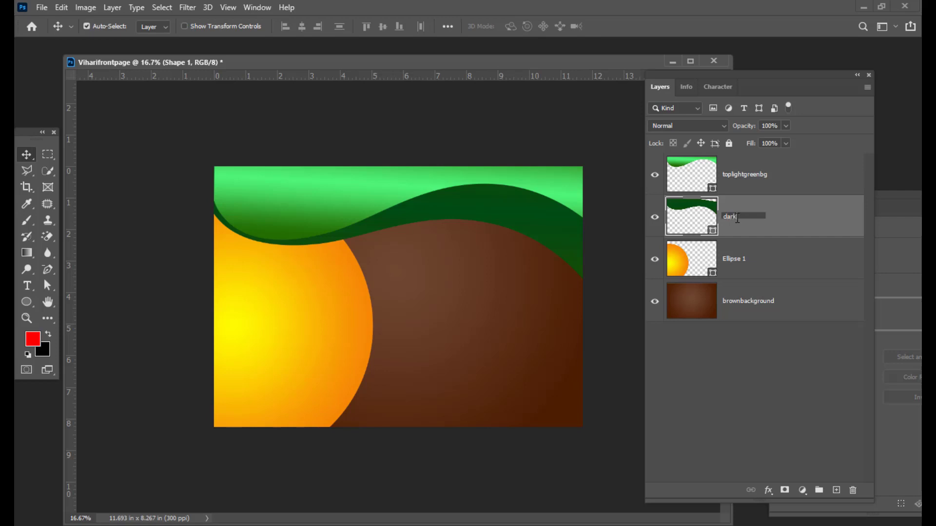
pyautogui.write('greenbg')
# Rename the Ellipse 1 layer as elipsedesign.
pyautogui.doubleClick(740, 258)
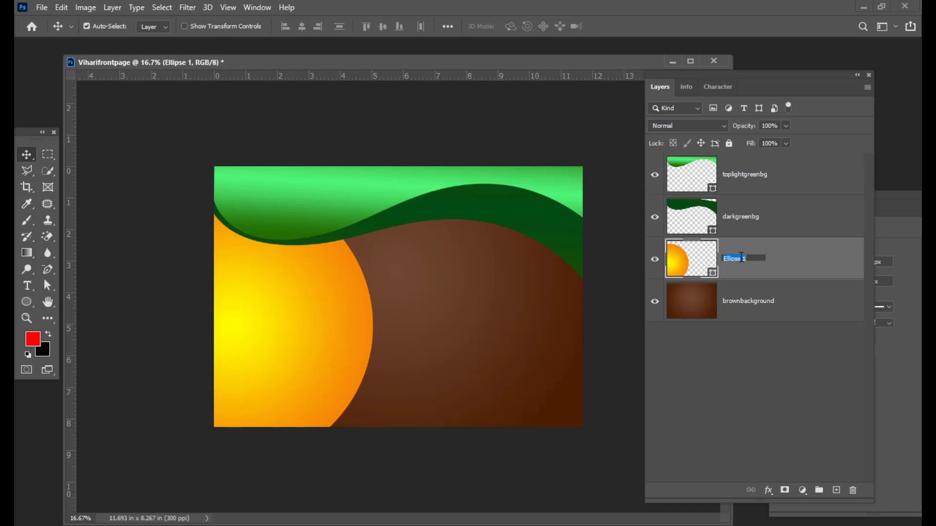
pyautogui.write('elipsedesign')
pyautogui.press('Return')
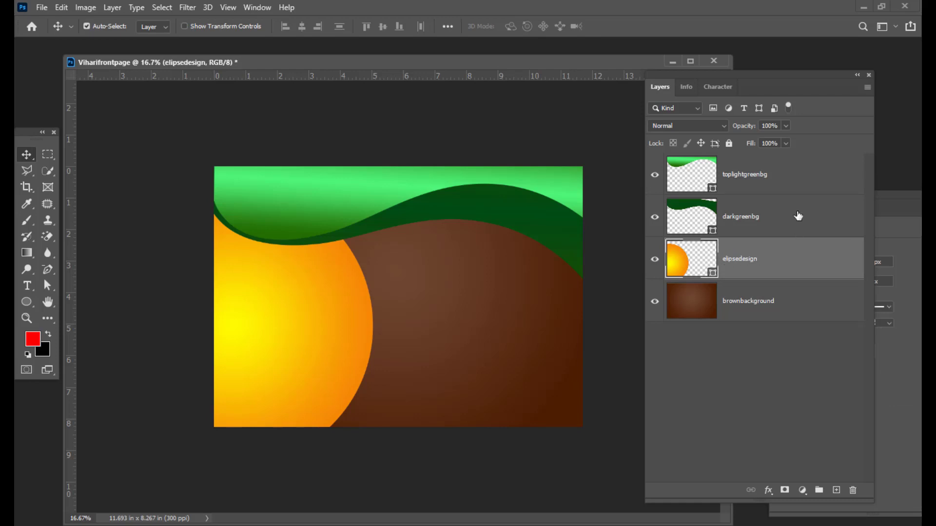
pyautogui.moveTo(722, 74); pyautogui.dragTo(701, 75)
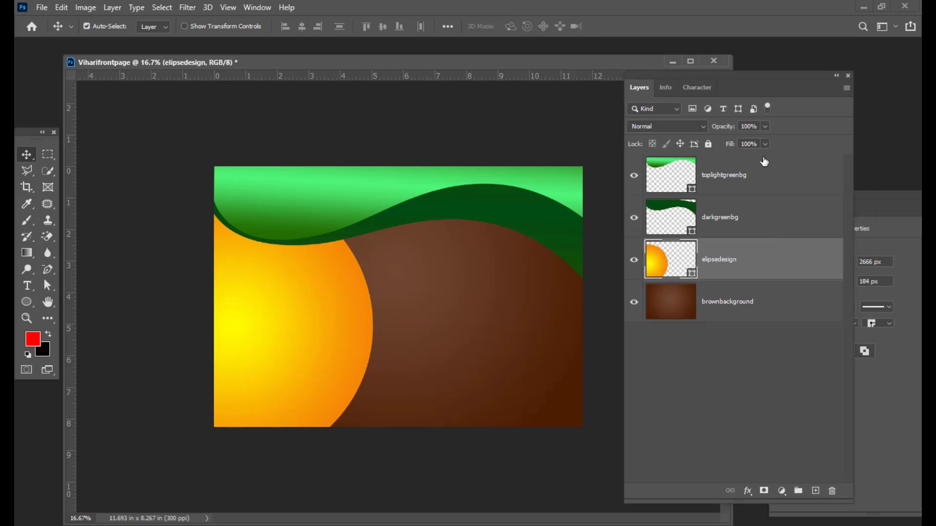
pyautogui.moveTo(779, 76); pyautogui.dragTo(808, 74)
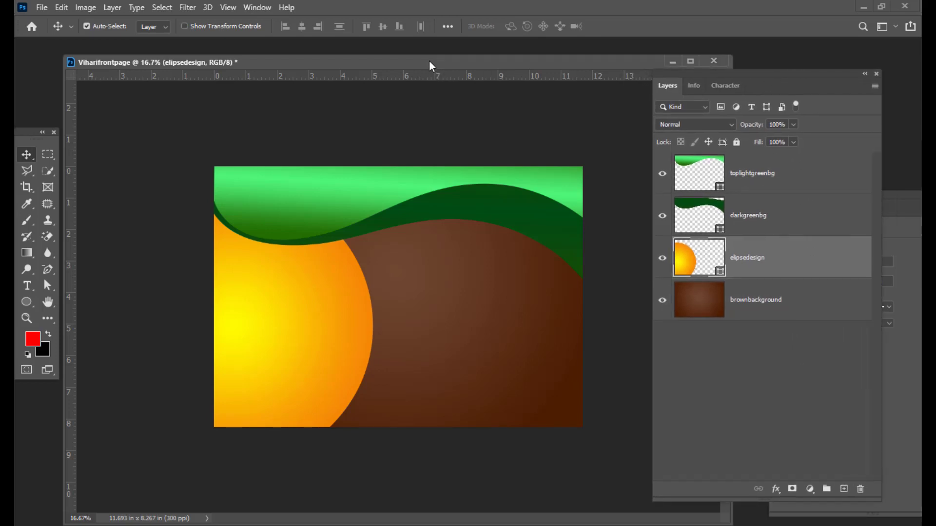
pyautogui.moveTo(429, 61); pyautogui.dragTo(452, 57)
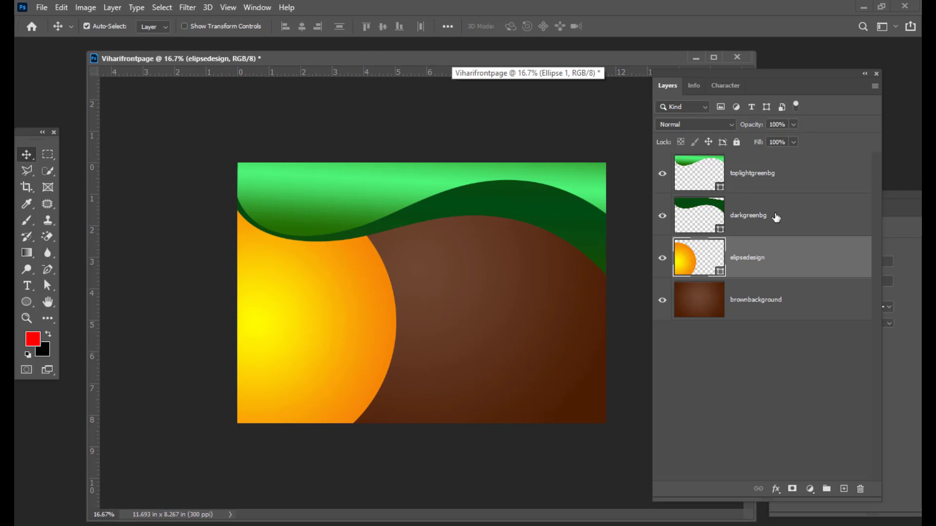
pyautogui.moveTo(687, 83)
pyautogui.mouseDown()
pyautogui.moveTo(681, 78)
pyautogui.moveTo(677, 88)
pyautogui.mouseUp()
# Add a white 13 px stroke positioned outside to the darkgreenbg layer.
pyautogui.click(799, 225)
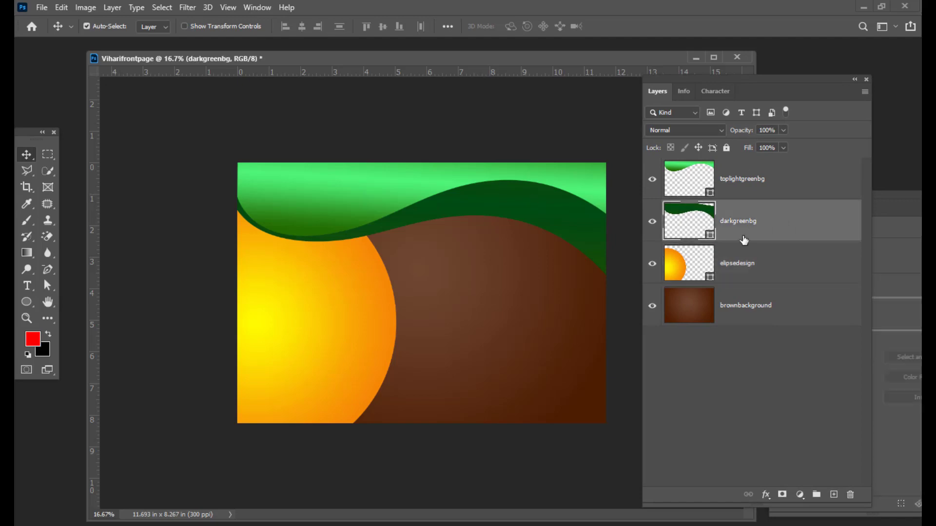
pyautogui.doubleClick(807, 222)
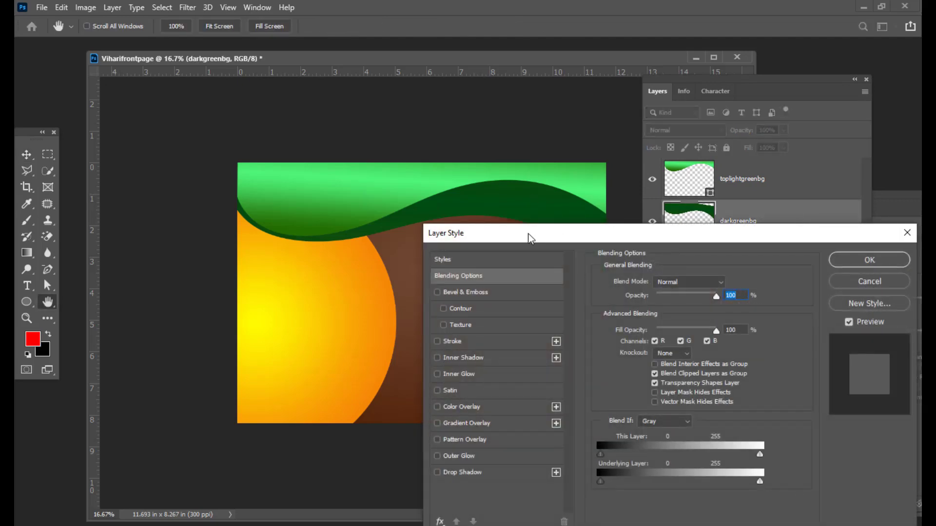
pyautogui.moveTo(530, 238)
pyautogui.mouseDown()
pyautogui.moveTo(633, 133)
pyautogui.moveTo(481, 312)
pyautogui.moveTo(638, 188)
pyautogui.moveTo(604, 182)
pyautogui.moveTo(599, 167)
pyautogui.moveTo(639, 133)
pyautogui.mouseUp()
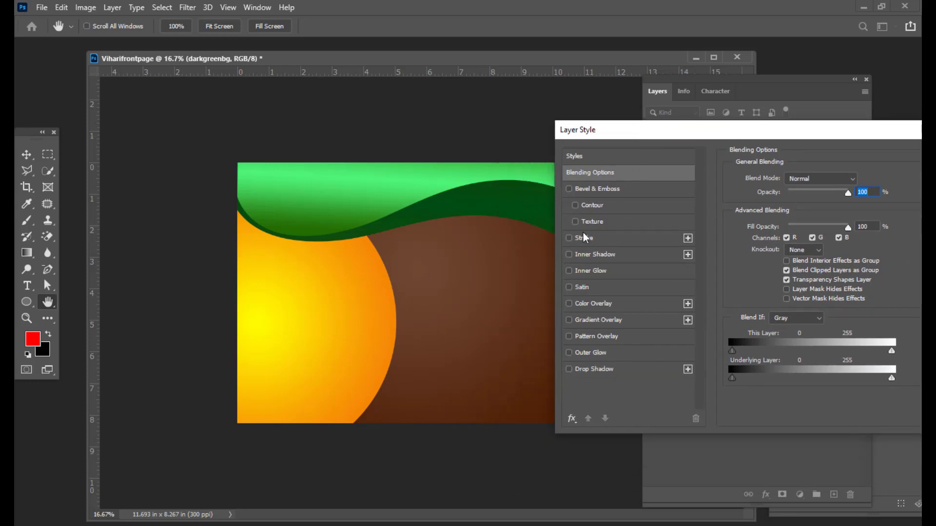
pyautogui.click(569, 239)
pyautogui.click(599, 239)
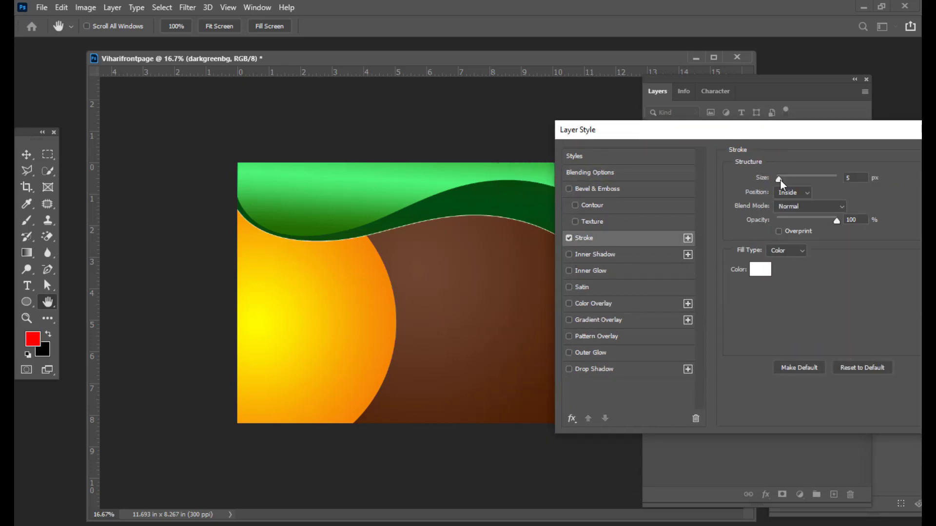
pyautogui.click(785, 193)
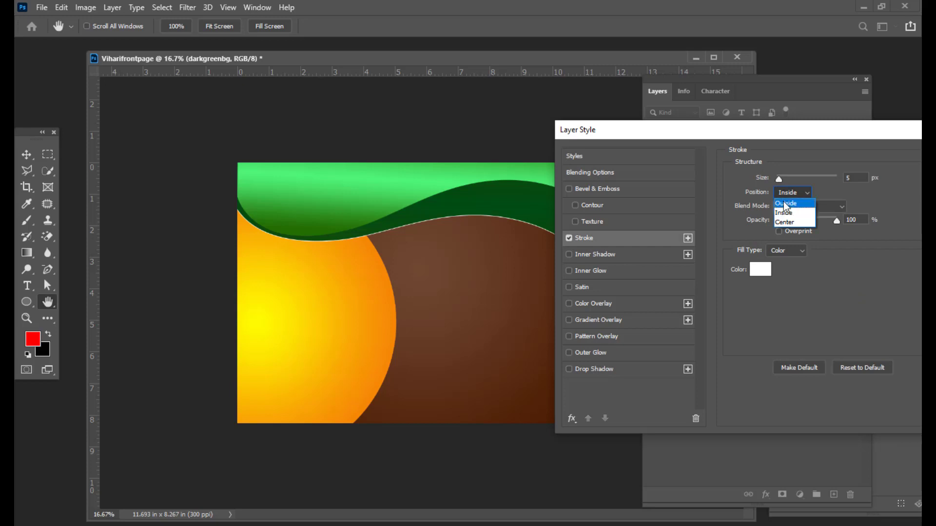
pyautogui.click(786, 204)
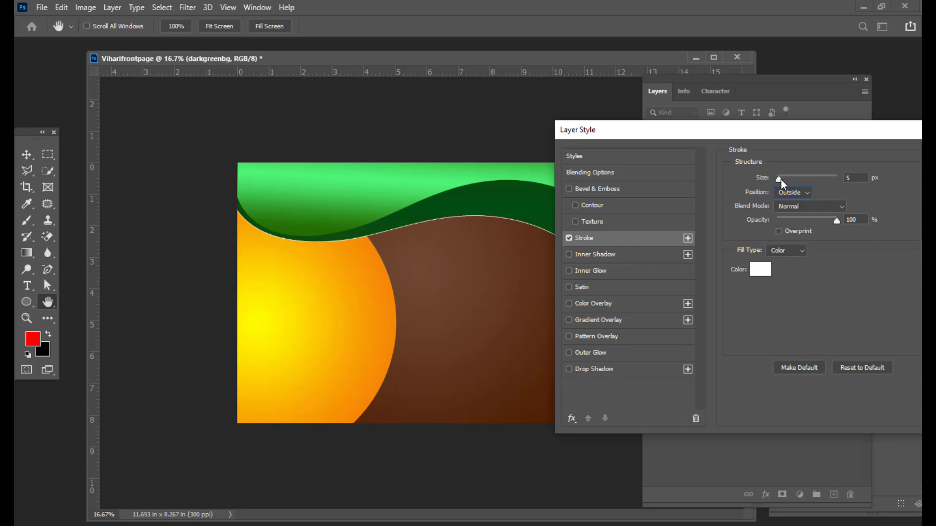
pyautogui.moveTo(781, 180); pyautogui.dragTo(784, 179)
# Add a black drop shadow to the darkgreenbg layer with 100% opacity, 8 px distance and 40 px size, and apply the layer style.
pyautogui.moveTo(680, 132)
pyautogui.mouseDown()
pyautogui.moveTo(687, 183)
pyautogui.moveTo(606, 315)
pyautogui.moveTo(708, 254)
pyautogui.mouseUp()
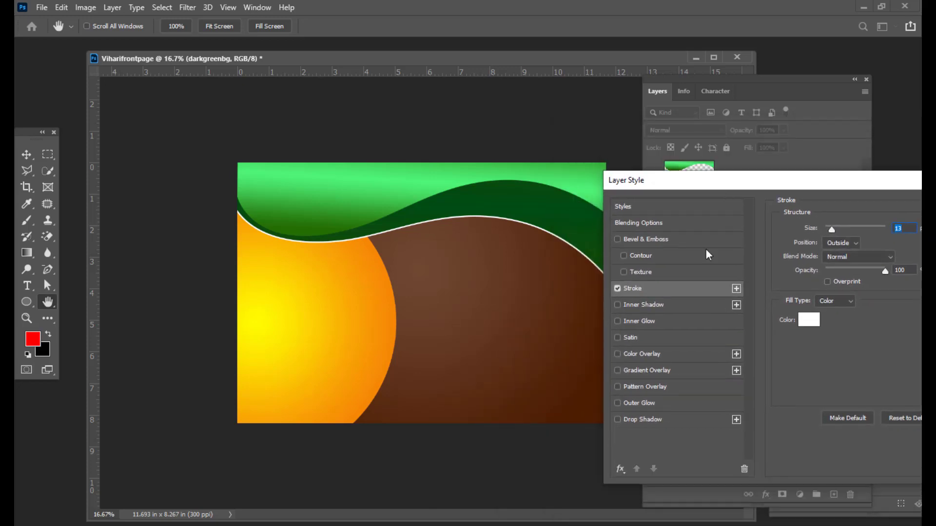
pyautogui.click(618, 419)
pyautogui.moveTo(832, 315); pyautogui.dragTo(838, 316)
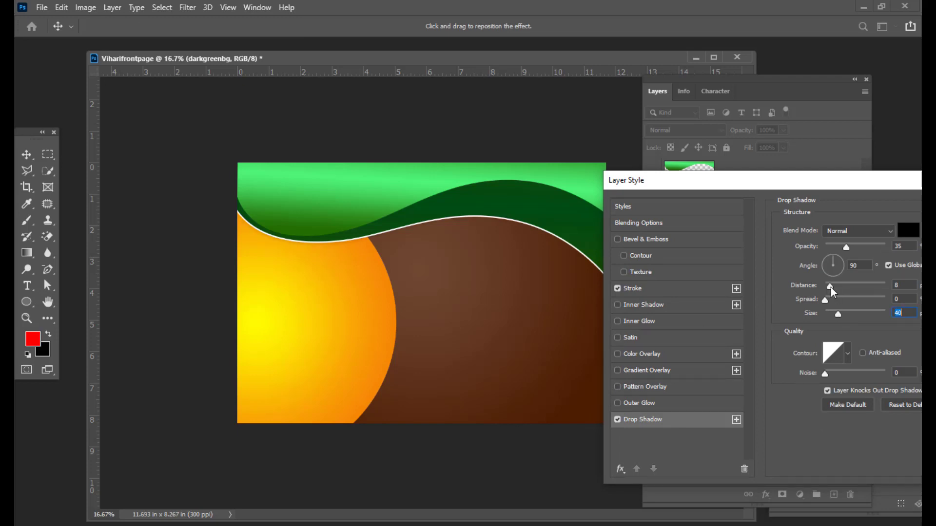
pyautogui.moveTo(815, 177); pyautogui.dragTo(471, 203)
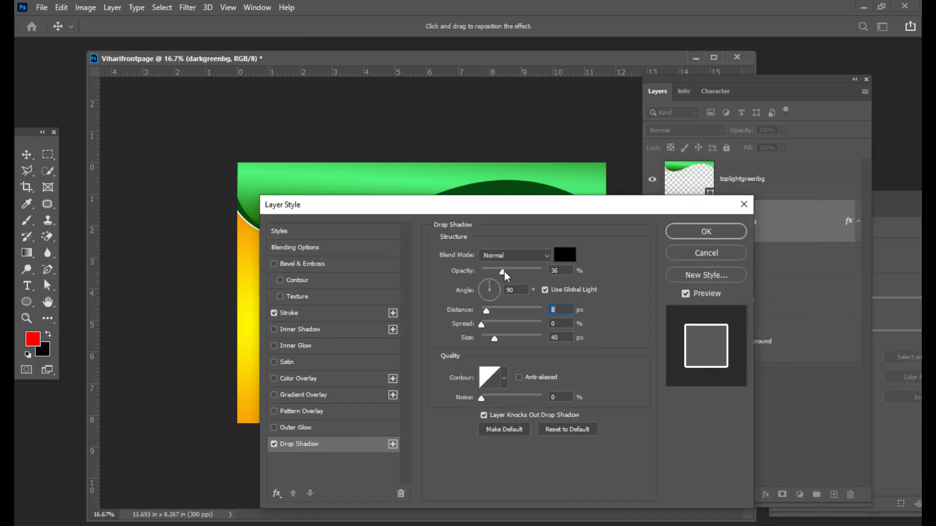
pyautogui.moveTo(503, 272); pyautogui.dragTo(542, 271)
pyautogui.moveTo(501, 209); pyautogui.dragTo(730, 288)
pyautogui.moveTo(581, 268); pyautogui.dragTo(408, 277)
pyautogui.click(727, 318)
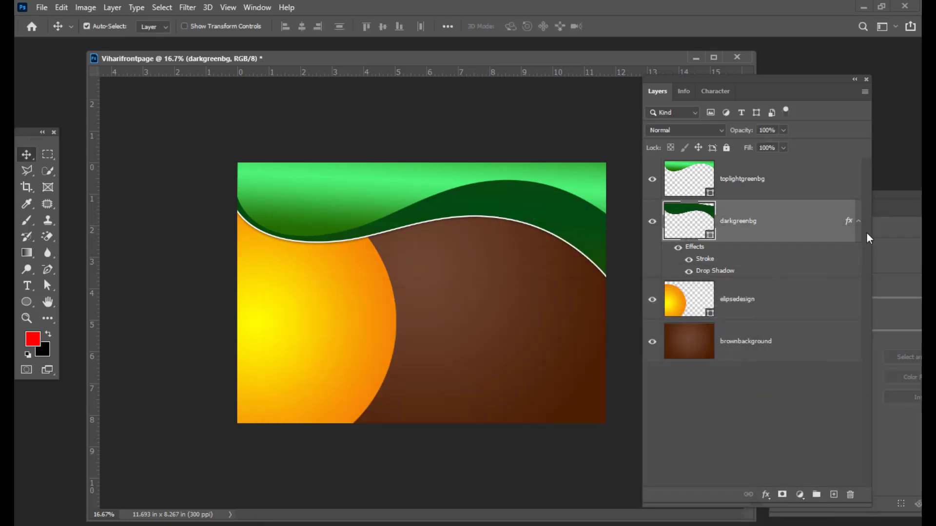
# Add a black drop shadow to the elipsedesign layer with 4 px distance and 59 px size.
pyautogui.click(772, 305)
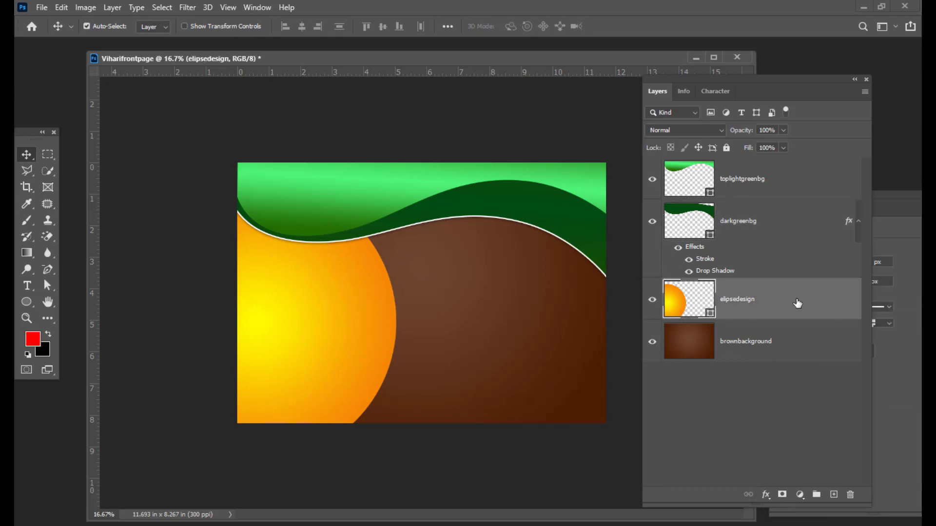
pyautogui.doubleClick(797, 303)
pyautogui.moveTo(280, 227); pyautogui.dragTo(648, 36)
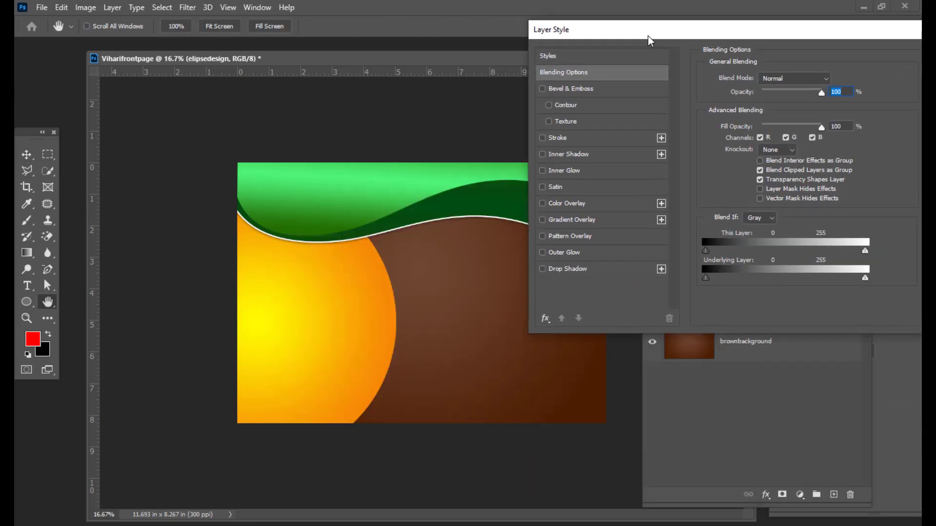
pyautogui.click(543, 269)
pyautogui.click(579, 270)
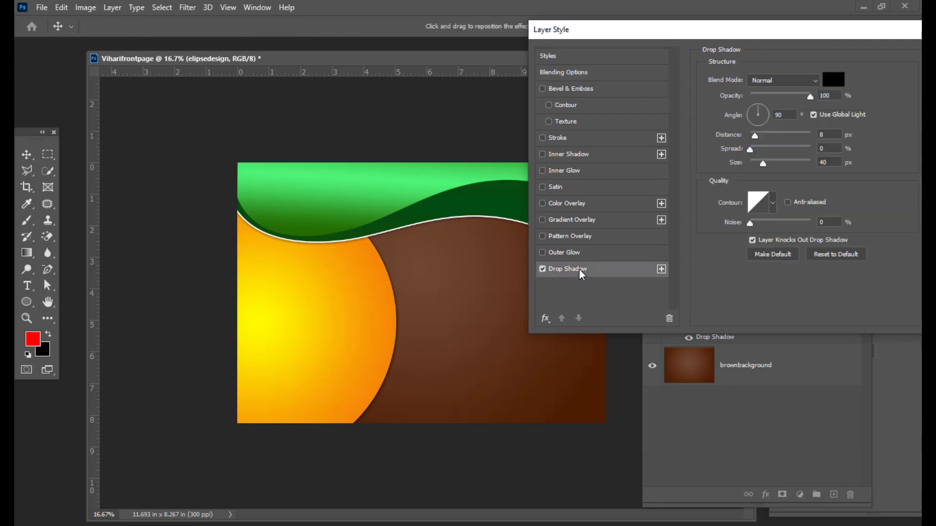
pyautogui.moveTo(751, 135); pyautogui.dragTo(766, 164)
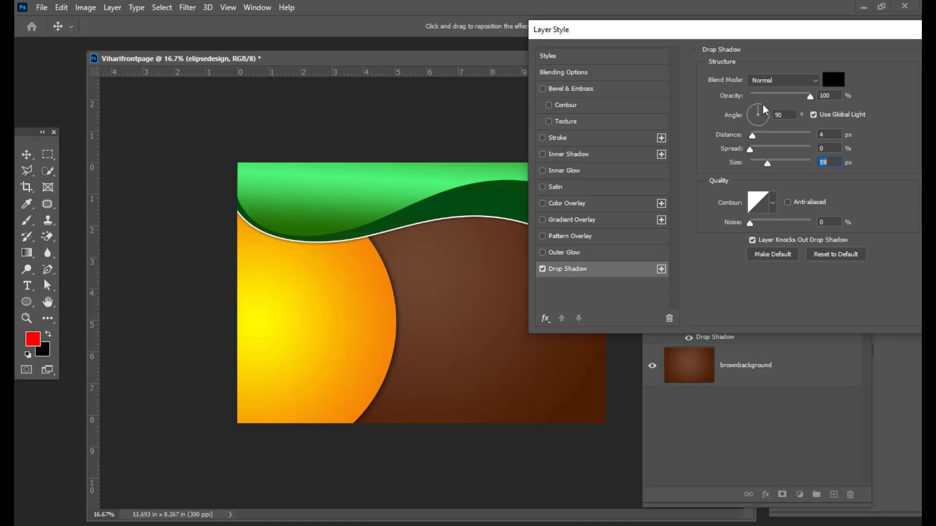
pyautogui.moveTo(742, 36); pyautogui.dragTo(573, 60)
pyautogui.click(819, 83)
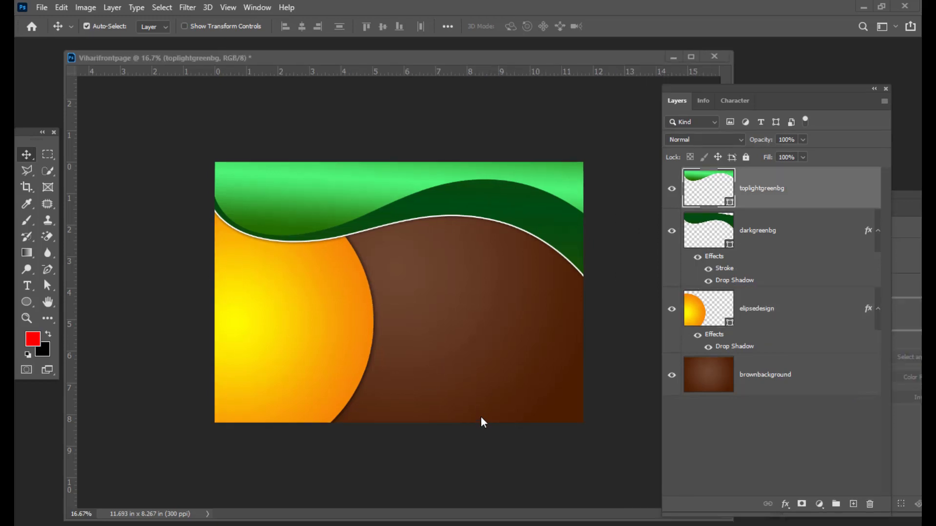
pyautogui.moveTo(350, 58); pyautogui.dragTo(351, 57)
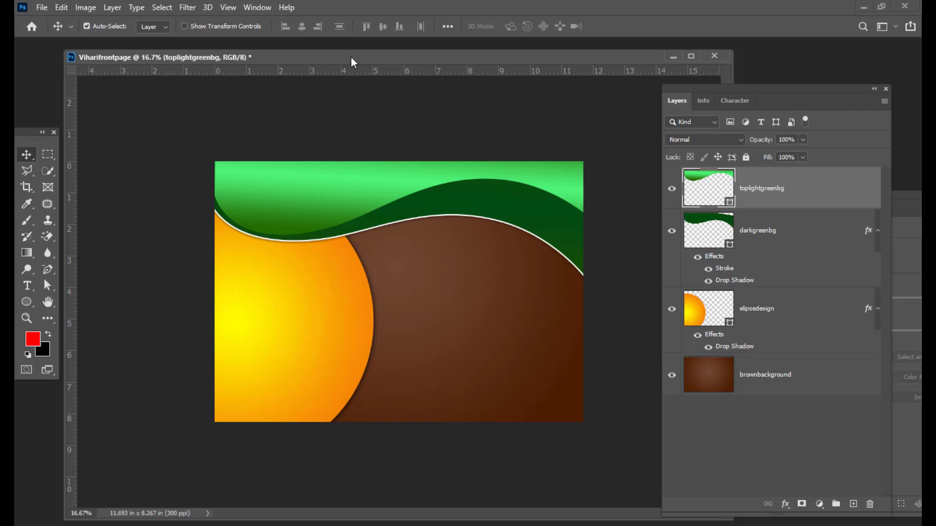
pyautogui.moveTo(352, 56); pyautogui.dragTo(355, 58)
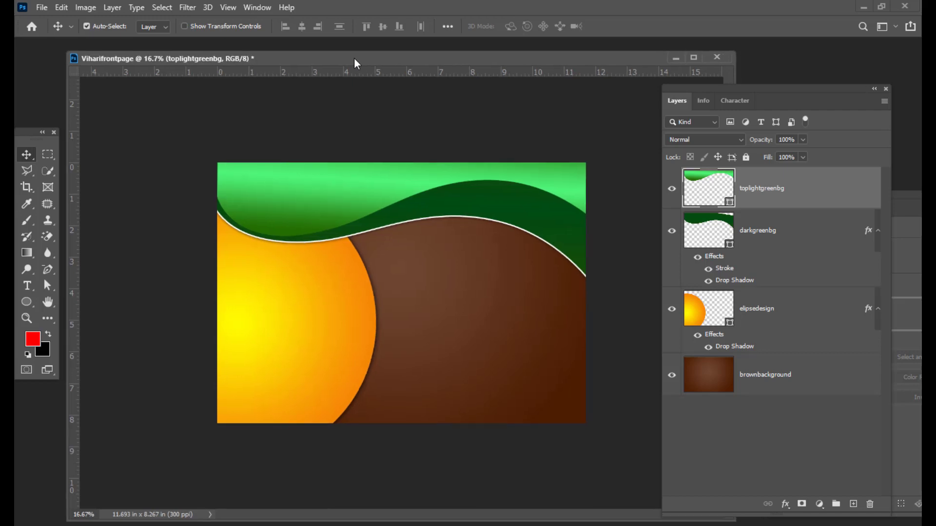
pyautogui.moveTo(447, 85); pyautogui.dragTo(385, 68)
# Check the document's width in inches in the Image Size settings, and leave them without applying changes.
pyautogui.press('ctrl')
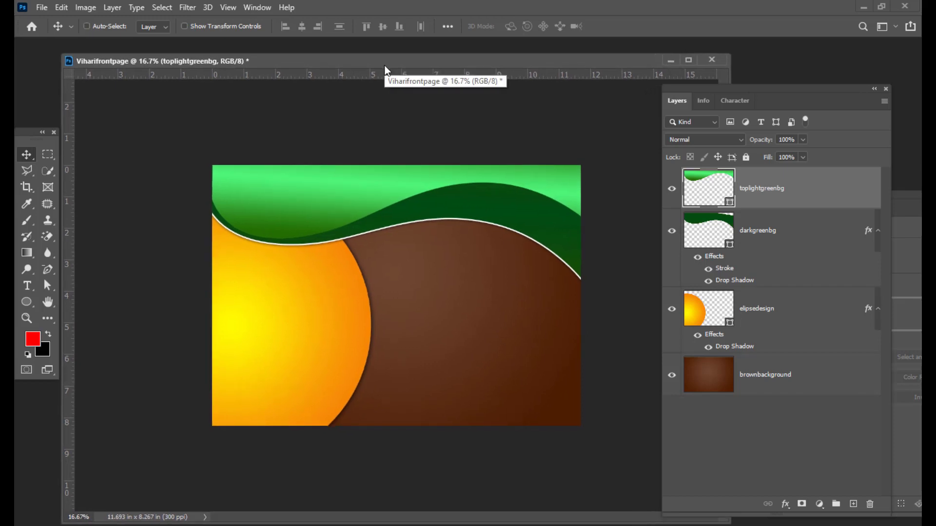
pyautogui.hotkey('ctrl', 'alt', 'i')
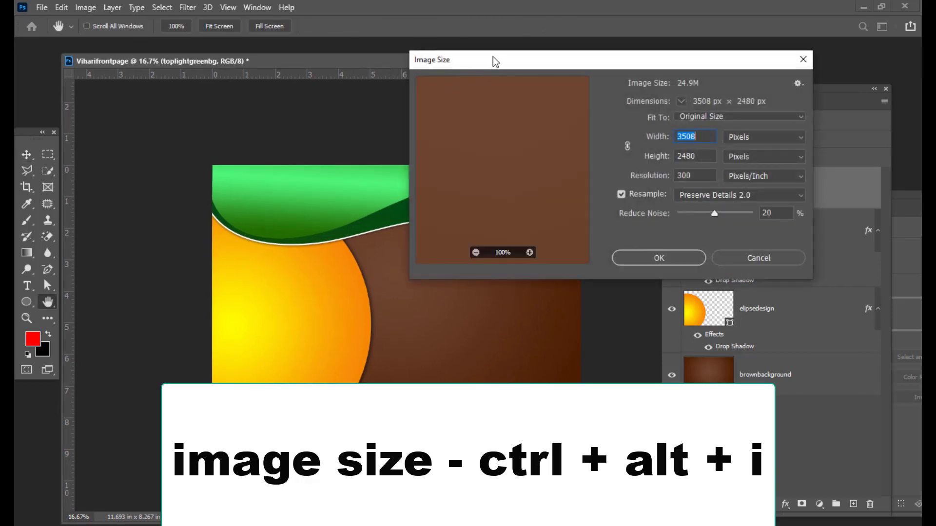
pyautogui.moveTo(493, 57); pyautogui.dragTo(379, 66)
pyautogui.click(634, 148)
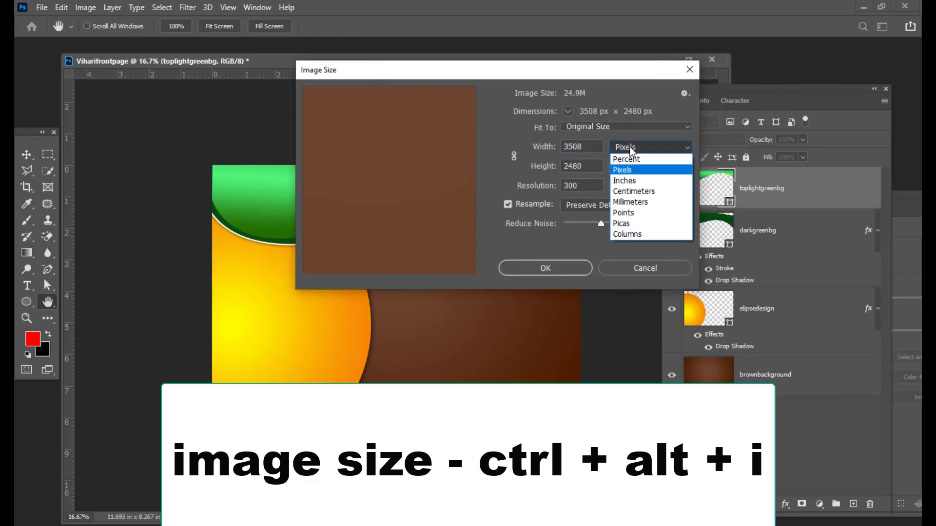
pyautogui.click(629, 180)
pyautogui.moveTo(576, 68); pyautogui.dragTo(547, 64)
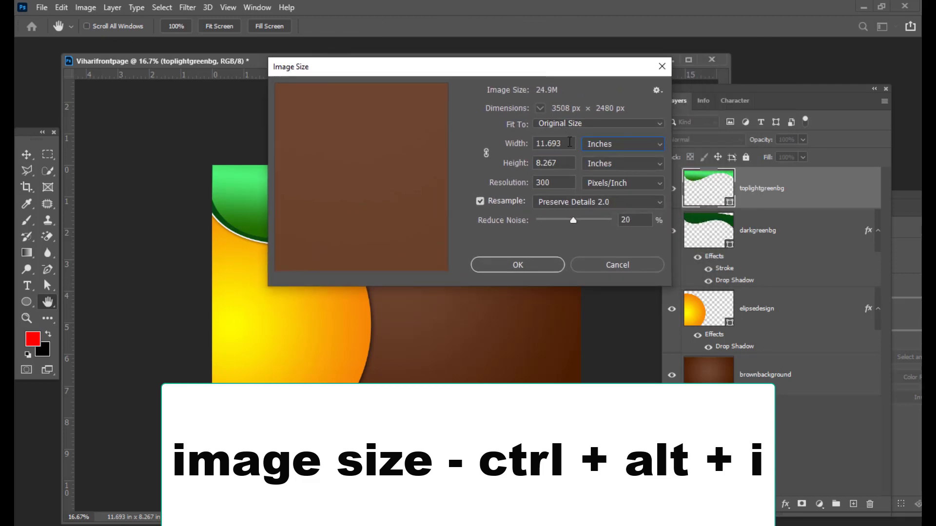
pyautogui.doubleClick(570, 143)
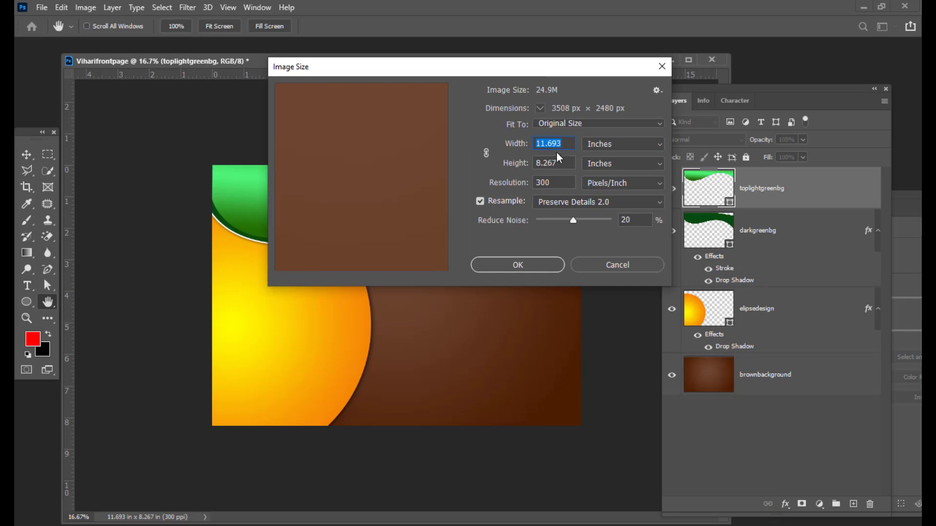
pyautogui.click(621, 263)
# Open the Windows Calculator, divide the page width of 11.6 by 3, and close the calculator.
pyautogui.moveTo(420, 62); pyautogui.dragTo(425, 61)
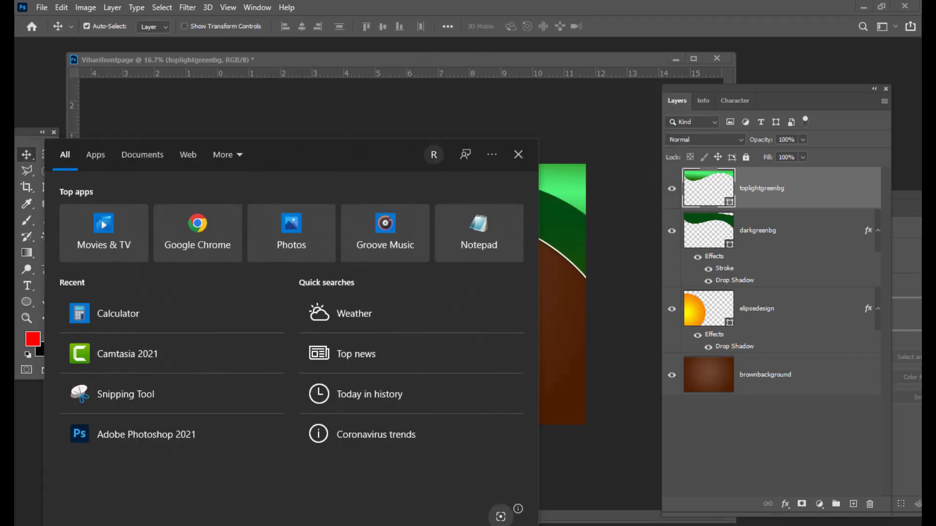
pyautogui.write('calc')
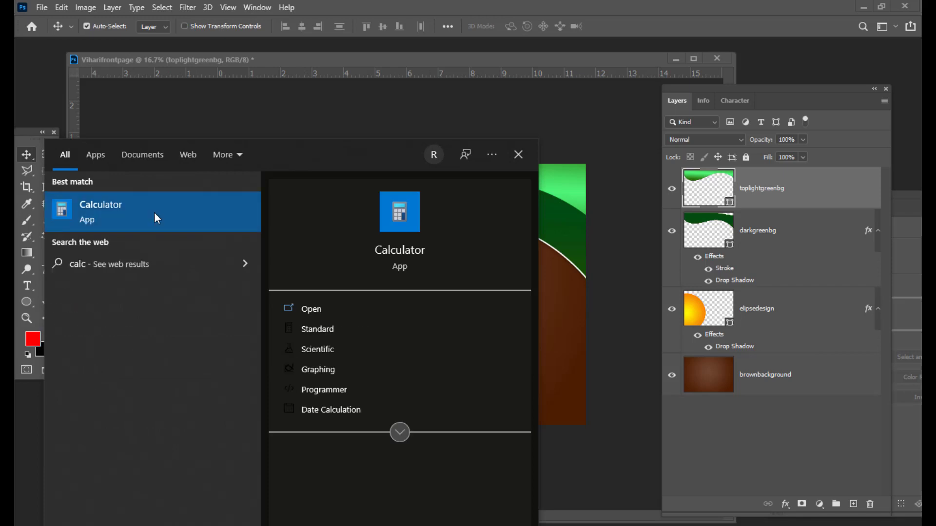
pyautogui.click(155, 218)
pyautogui.click(603, 322)
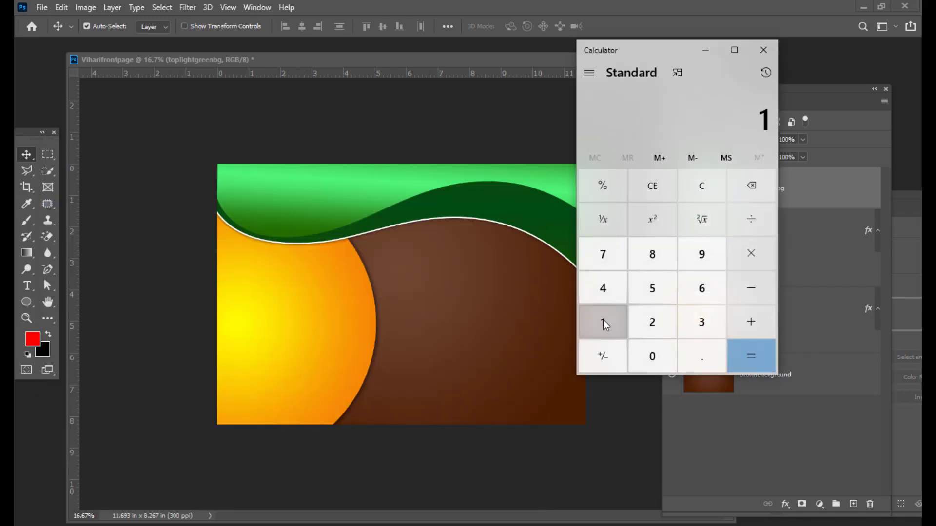
pyautogui.click(603, 322)
pyautogui.click(722, 367)
pyautogui.click(718, 290)
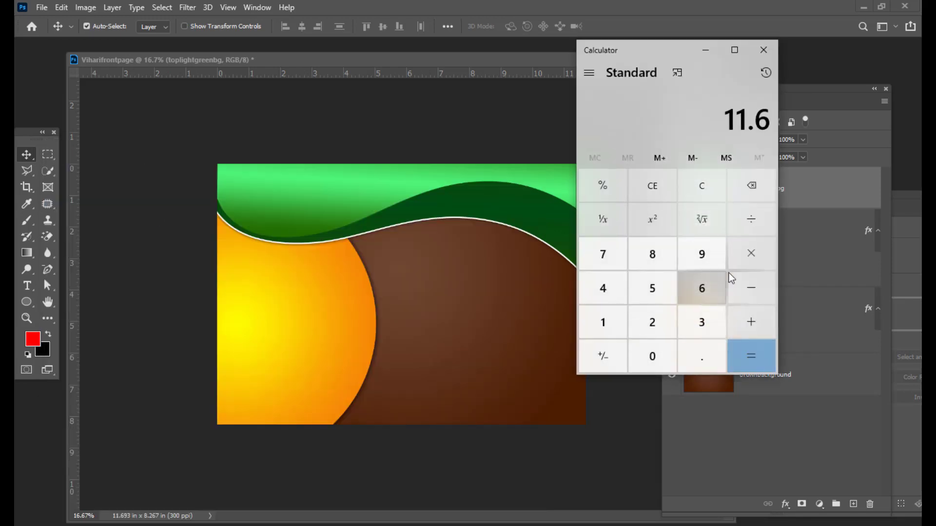
pyautogui.click(755, 217)
pyautogui.click(710, 321)
pyautogui.click(763, 363)
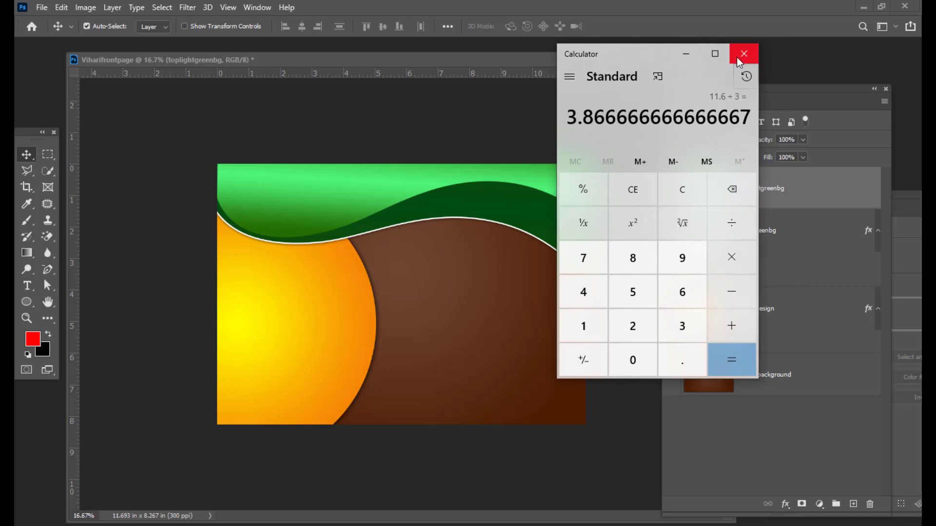
pyautogui.click(742, 54)
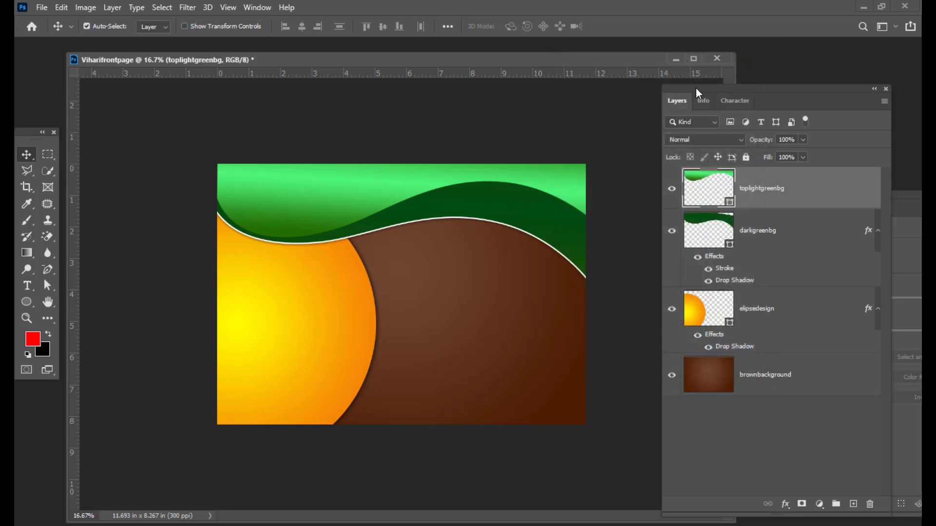
# Add a new layer above toplightgreenbg and marquee-select the page's left panel, about 3.8 in wide by 8.267 in high.
pyautogui.moveTo(695, 86); pyautogui.dragTo(737, 42)
pyautogui.click(868, 460)
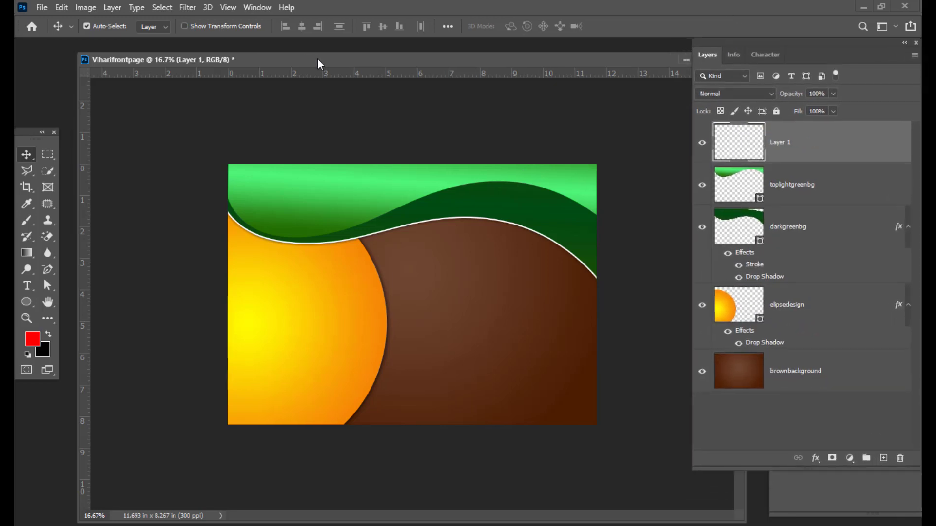
pyautogui.moveTo(321, 63); pyautogui.dragTo(329, 59)
pyautogui.click(47, 155)
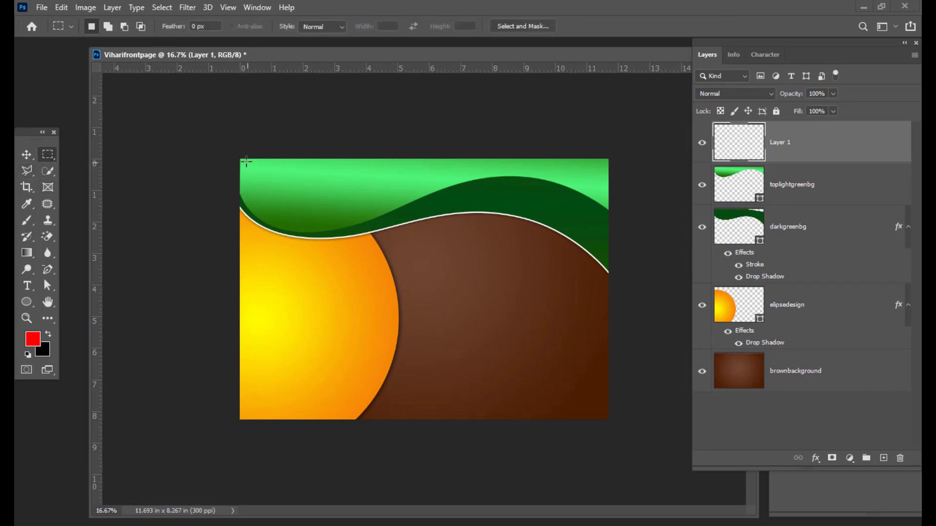
pyautogui.moveTo(239, 159); pyautogui.dragTo(359, 420)
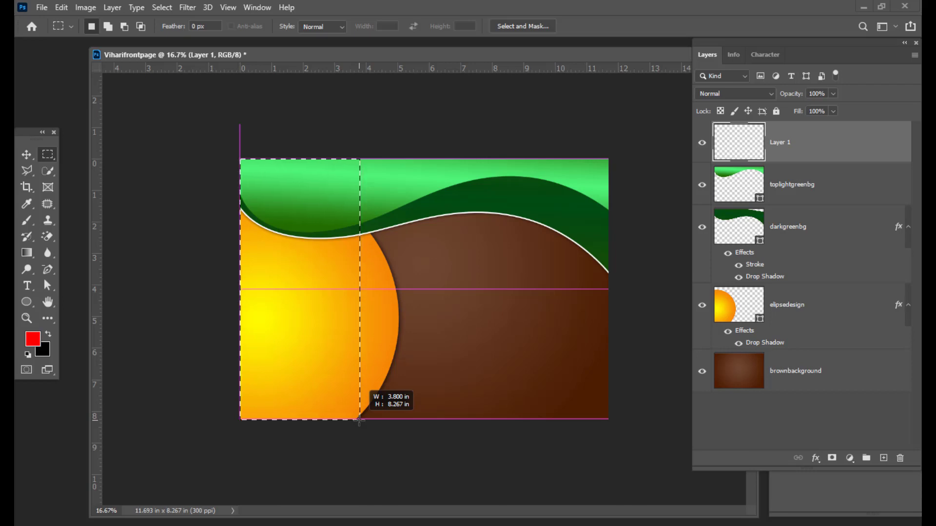
pyautogui.moveTo(359, 421); pyautogui.dragTo(360, 420)
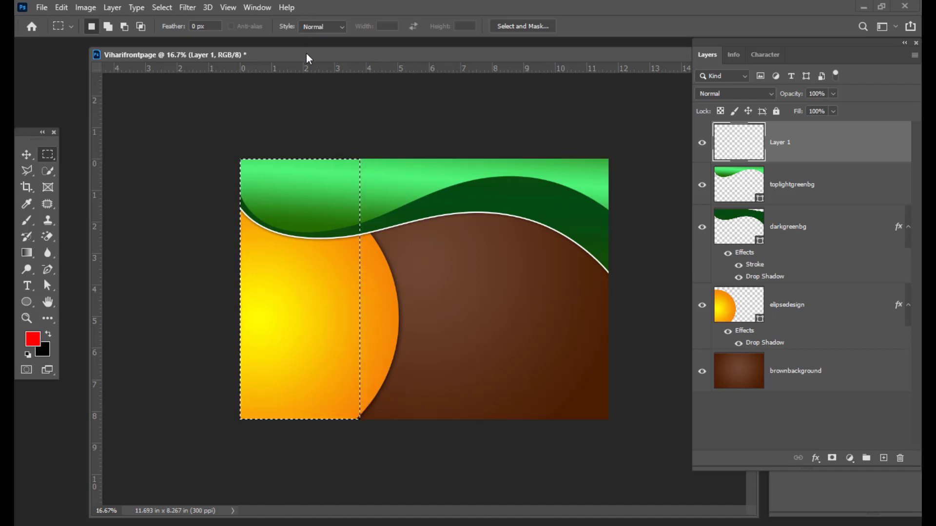
# Place a vertical guide at 3.8 in, along the right edge of the selection.
pyautogui.moveTo(310, 55); pyautogui.dragTo(302, 59)
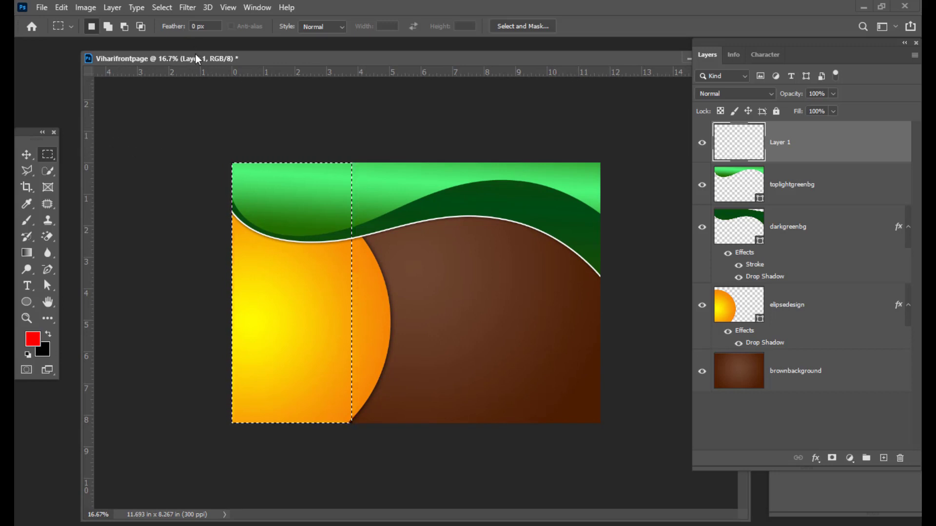
pyautogui.moveTo(198, 57); pyautogui.dragTo(193, 59)
pyautogui.moveTo(84, 142); pyautogui.dragTo(344, 148)
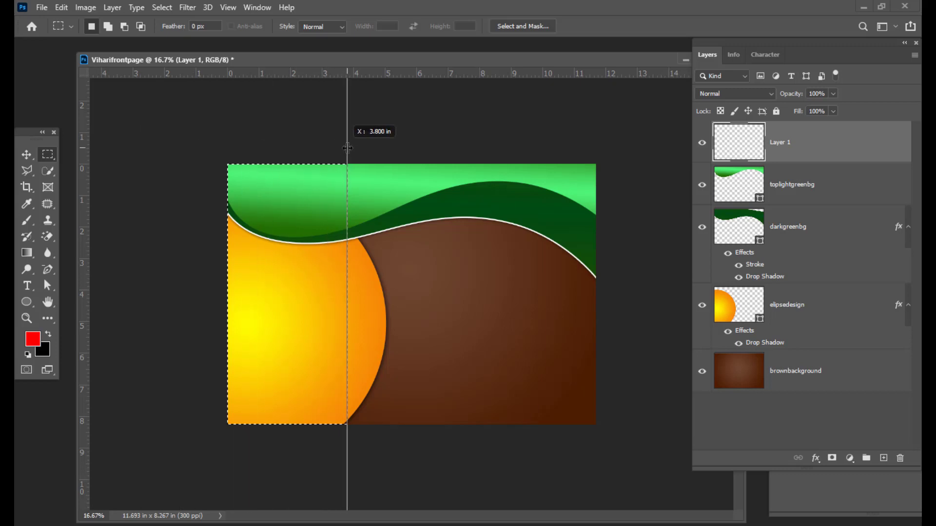
pyautogui.moveTo(347, 148); pyautogui.dragTo(347, 148)
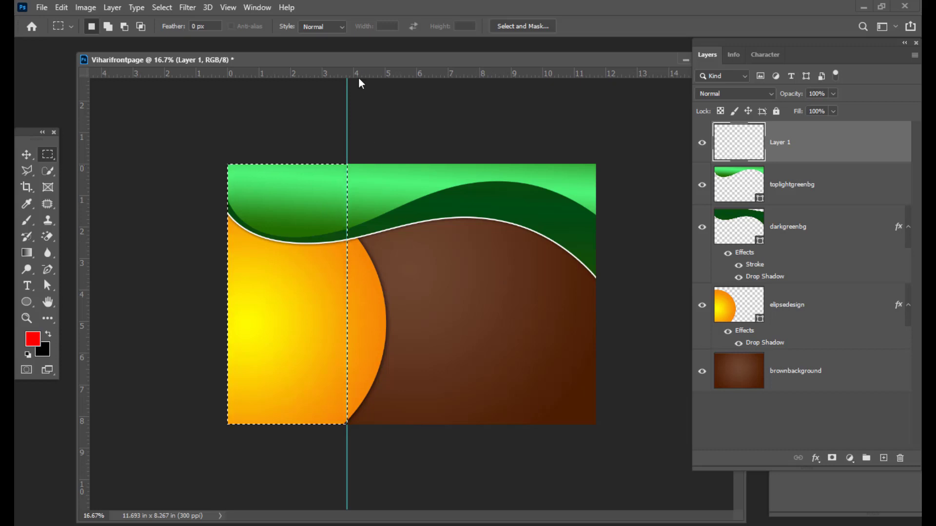
# Move the rectangular selection over the middle panel so its left edge meets the vertical guide.
pyautogui.moveTo(353, 61); pyautogui.dragTo(351, 63)
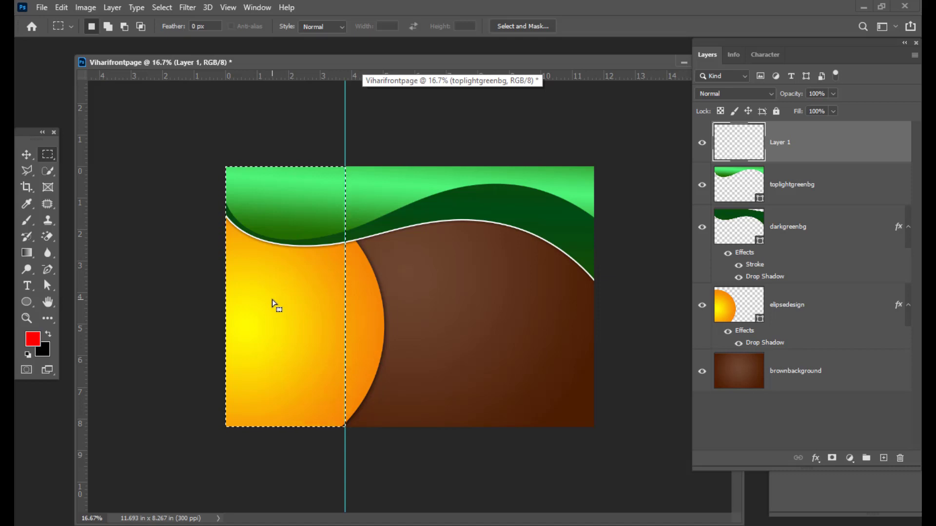
pyautogui.moveTo(280, 303); pyautogui.dragTo(390, 290)
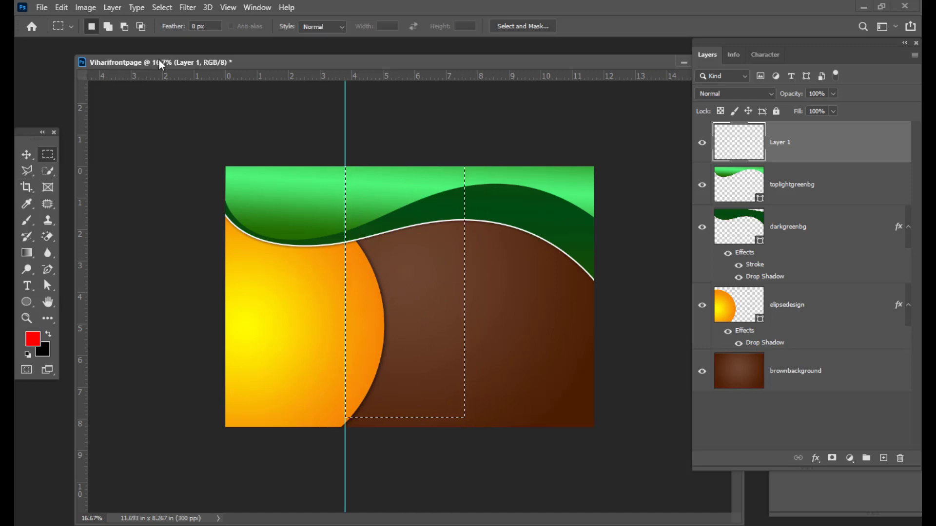
pyautogui.moveTo(159, 59); pyautogui.dragTo(176, 56)
pyautogui.moveTo(332, 58); pyautogui.dragTo(306, 61)
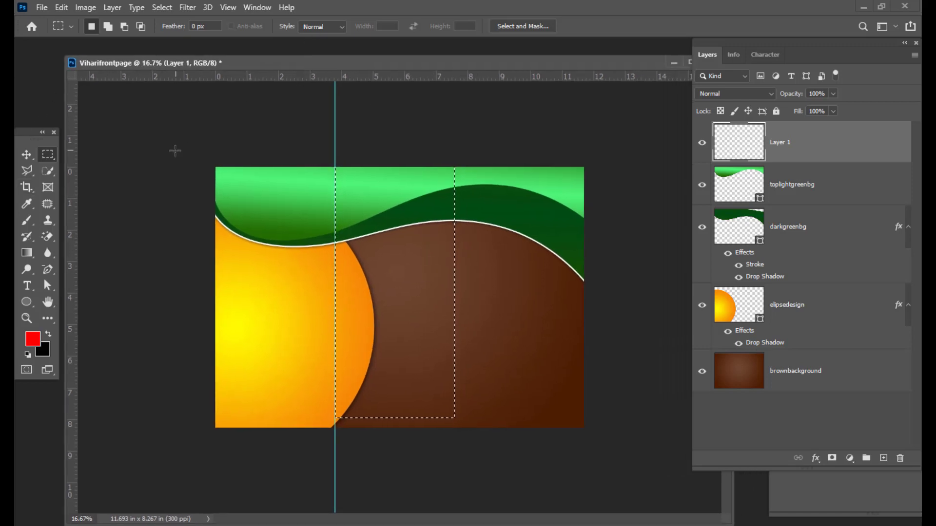
pyautogui.moveTo(204, 63); pyautogui.dragTo(256, 63)
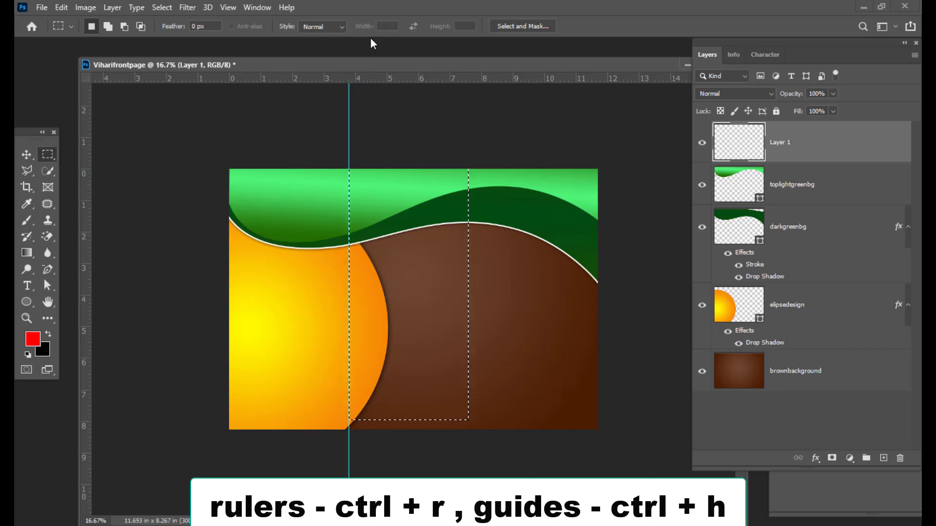
pyautogui.moveTo(359, 62); pyautogui.dragTo(352, 64)
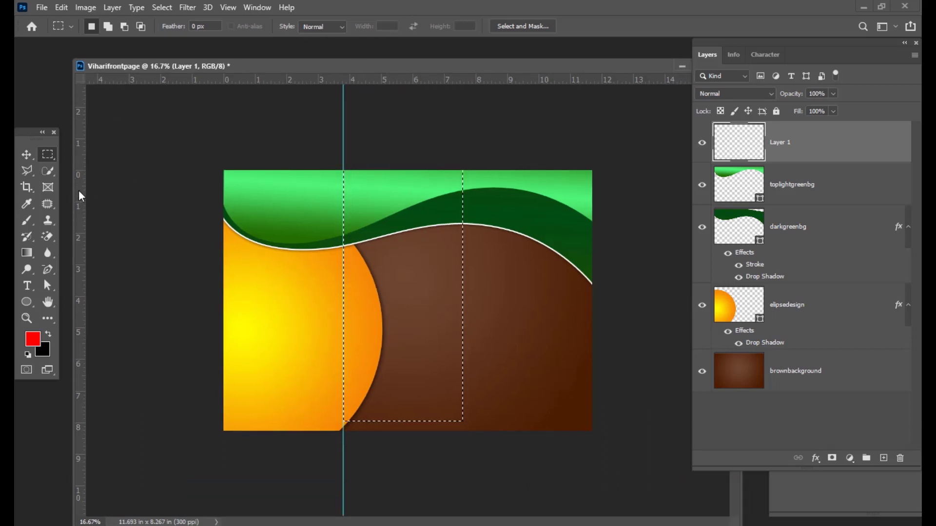
# Place a second vertical guide along the right edge of the moved selection, and deselect.
pyautogui.moveTo(78, 191); pyautogui.dragTo(461, 224)
pyautogui.press('v')
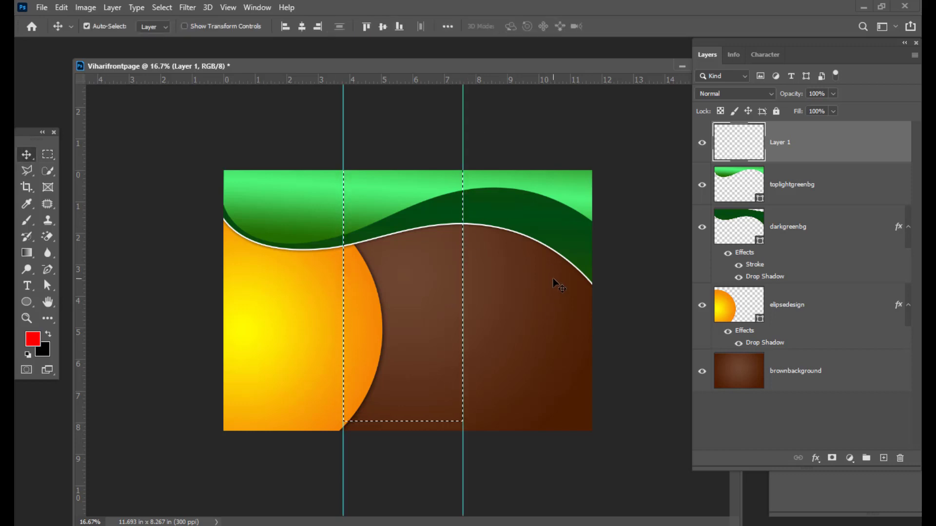
pyautogui.hotkey('ctrl', 'd')
pyautogui.moveTo(384, 68); pyautogui.dragTo(391, 68)
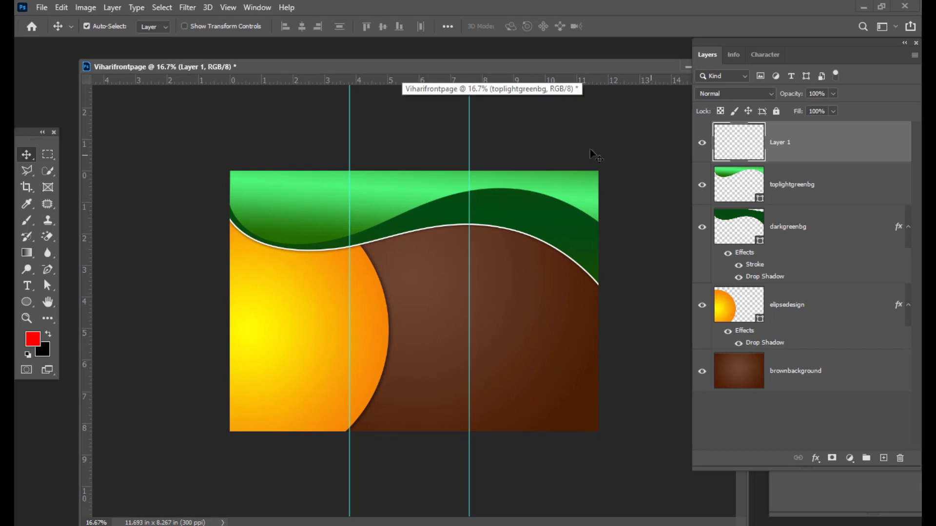
# Marquee-select the middle panel between the two guides over the full page height.
pyautogui.moveTo(450, 61); pyautogui.dragTo(413, 68)
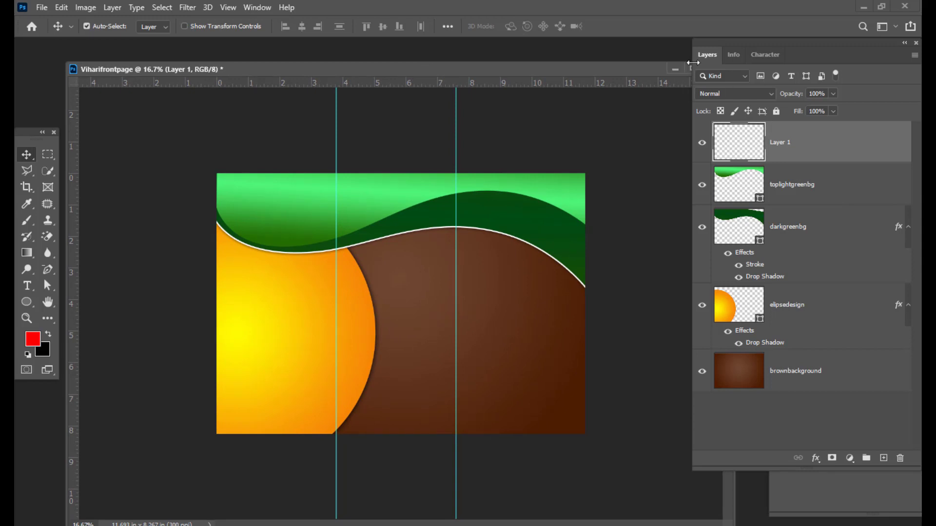
pyautogui.moveTo(722, 44); pyautogui.dragTo(706, 42)
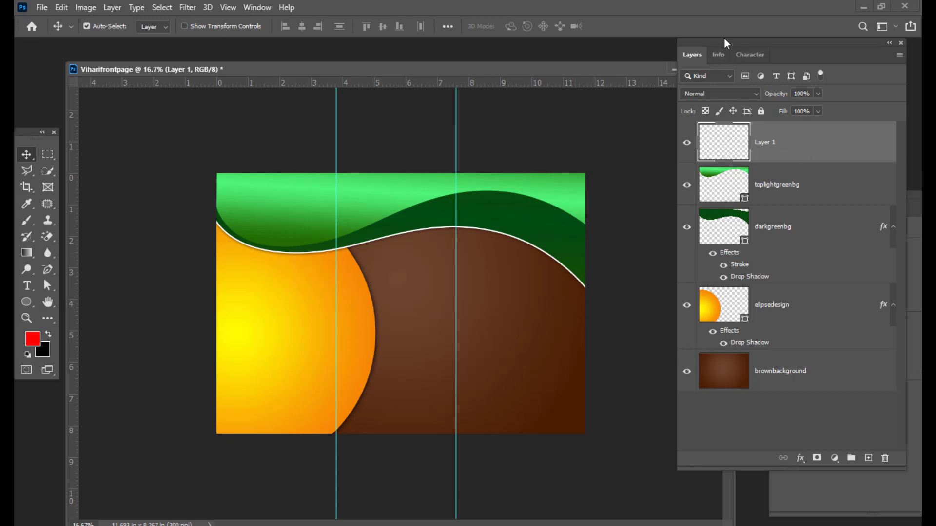
pyautogui.moveTo(725, 40); pyautogui.dragTo(709, 43)
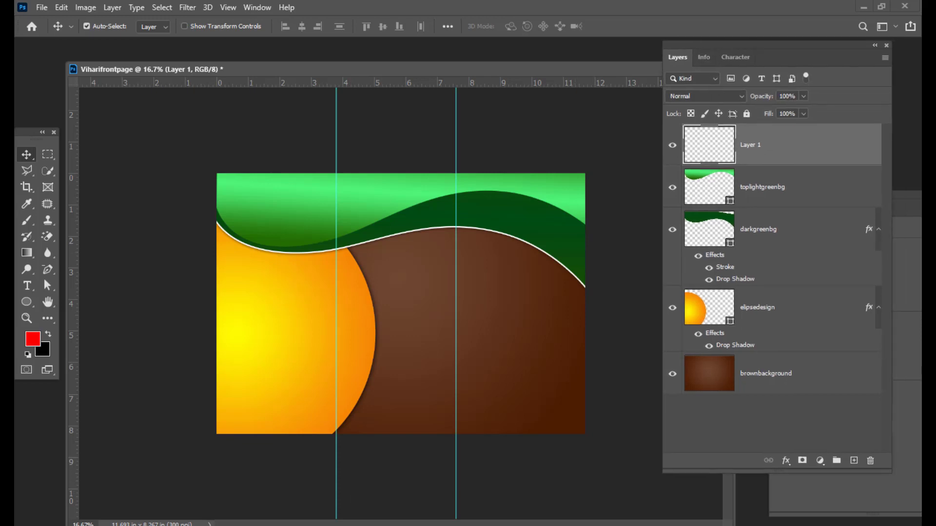
pyautogui.click(47, 156)
pyautogui.moveTo(292, 70); pyautogui.dragTo(307, 65)
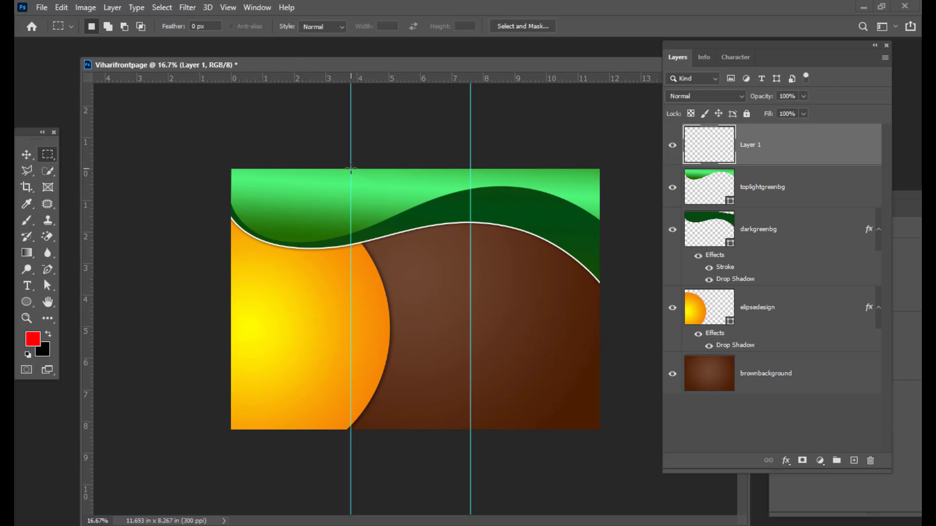
pyautogui.moveTo(350, 169); pyautogui.dragTo(472, 430)
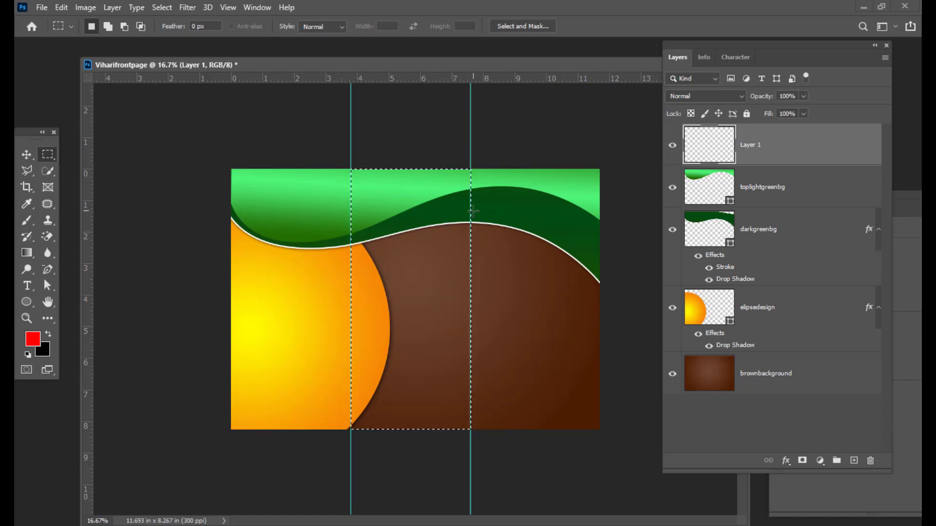
# Fill the selected middle panel on Layer 1 with a linear gradient from black at the left guide to white at the right, and deselect.
pyautogui.click(27, 253)
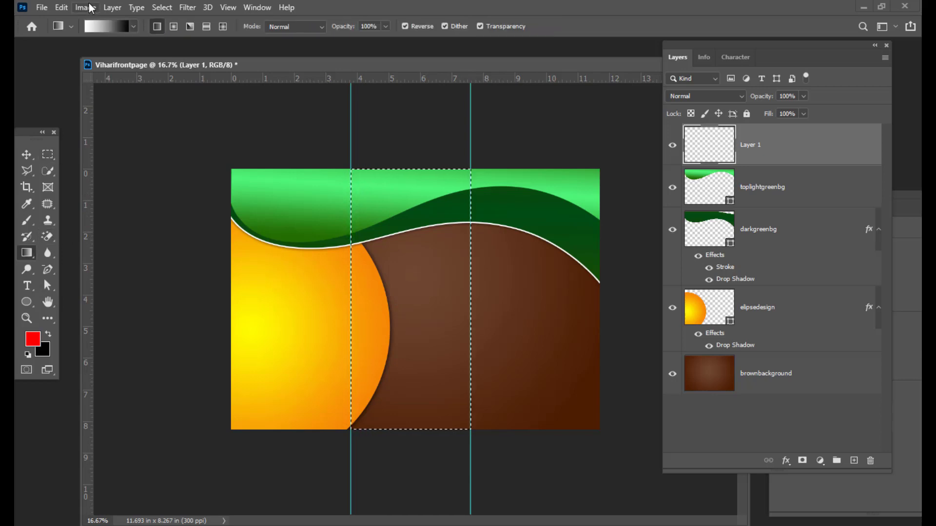
pyautogui.click(115, 24)
pyautogui.moveTo(650, 49); pyautogui.dragTo(611, 45)
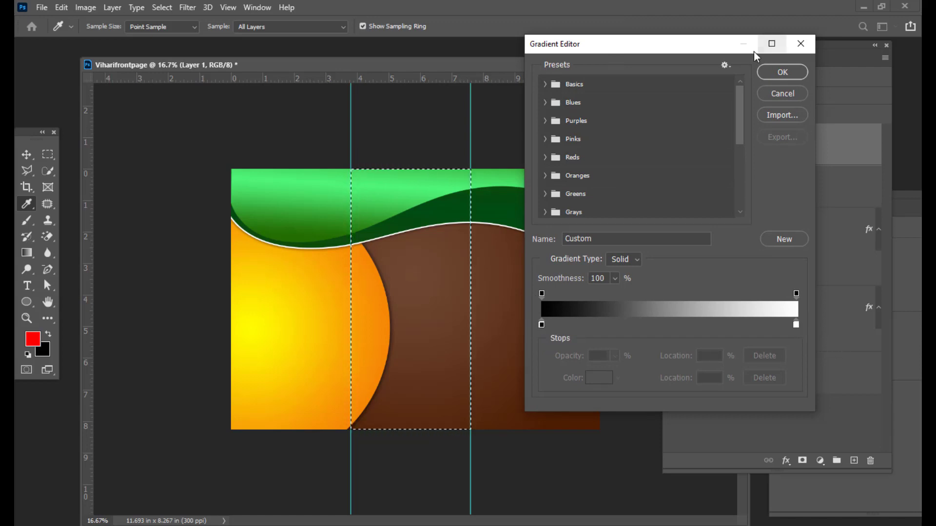
pyautogui.moveTo(691, 42); pyautogui.dragTo(683, 42)
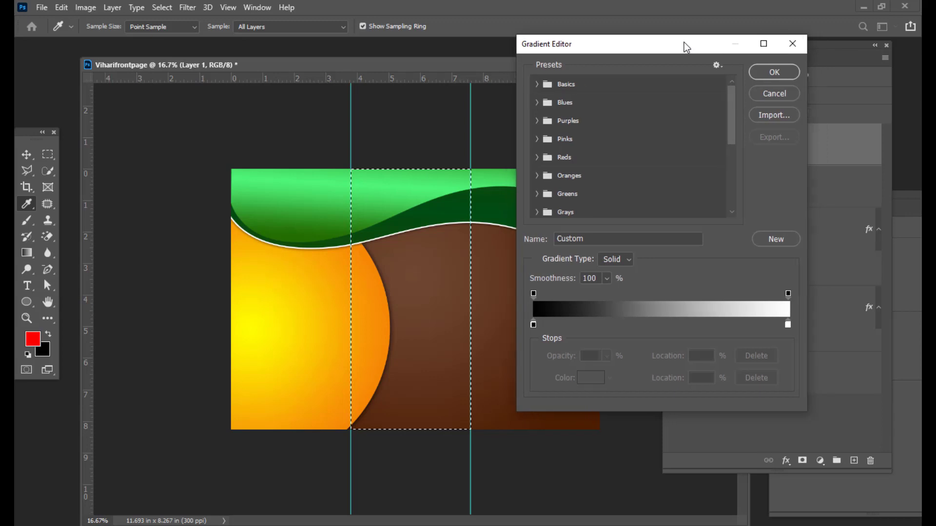
pyautogui.click(777, 78)
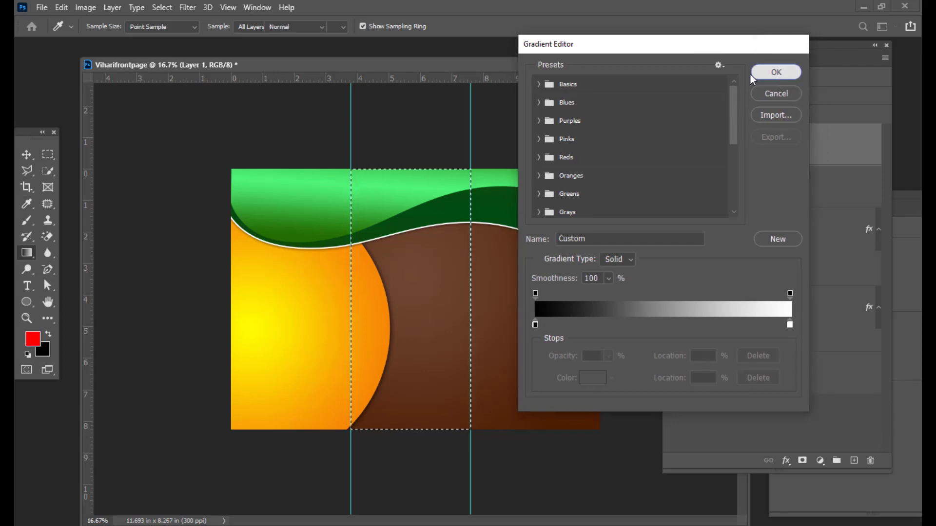
pyautogui.moveTo(351, 309); pyautogui.dragTo(385, 307)
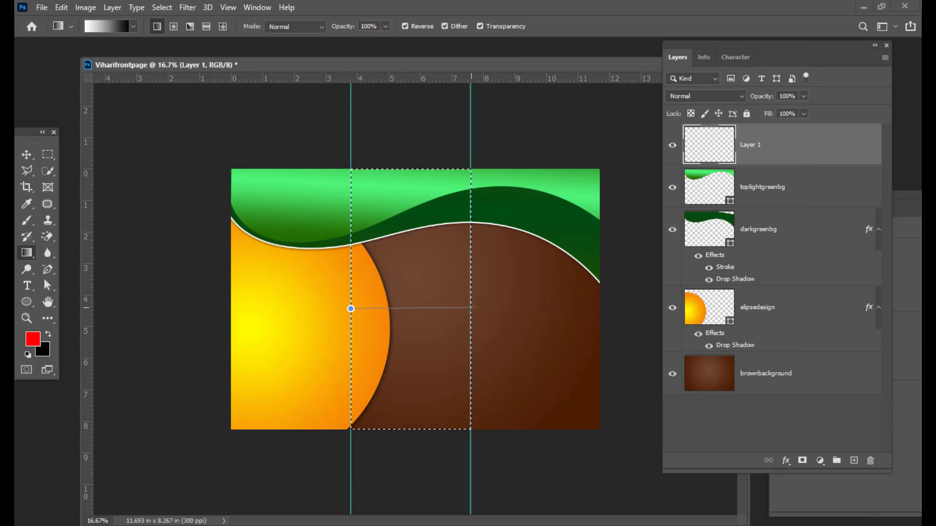
pyautogui.moveTo(471, 307); pyautogui.dragTo(471, 308)
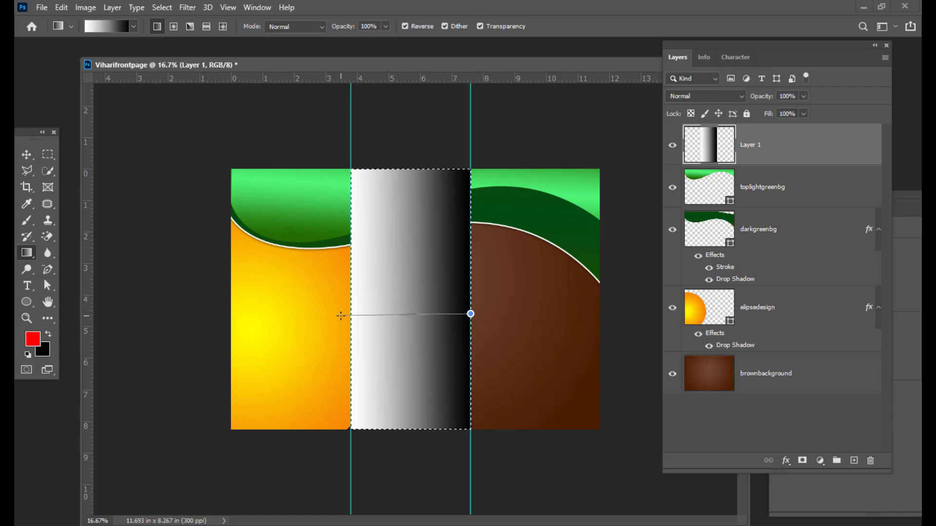
pyautogui.moveTo(340, 316); pyautogui.dragTo(341, 316)
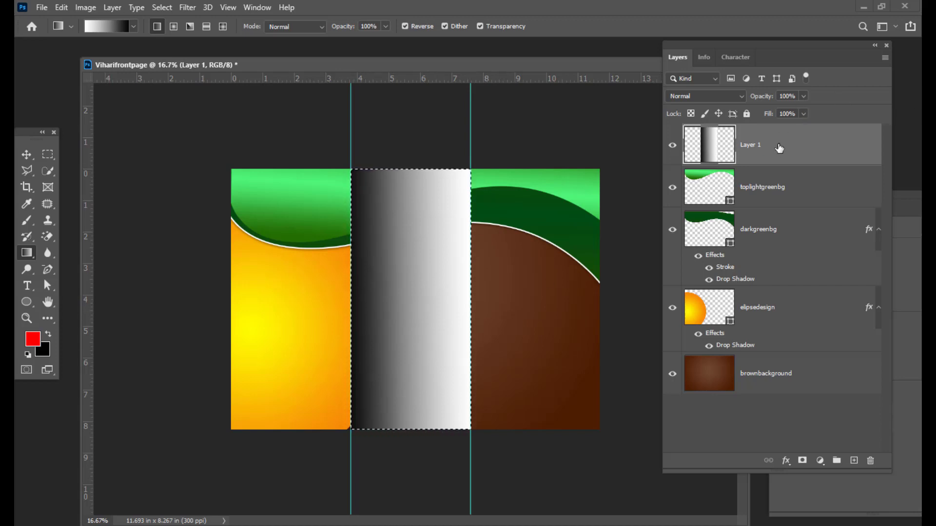
pyautogui.hotkey('ctrl', 'd')
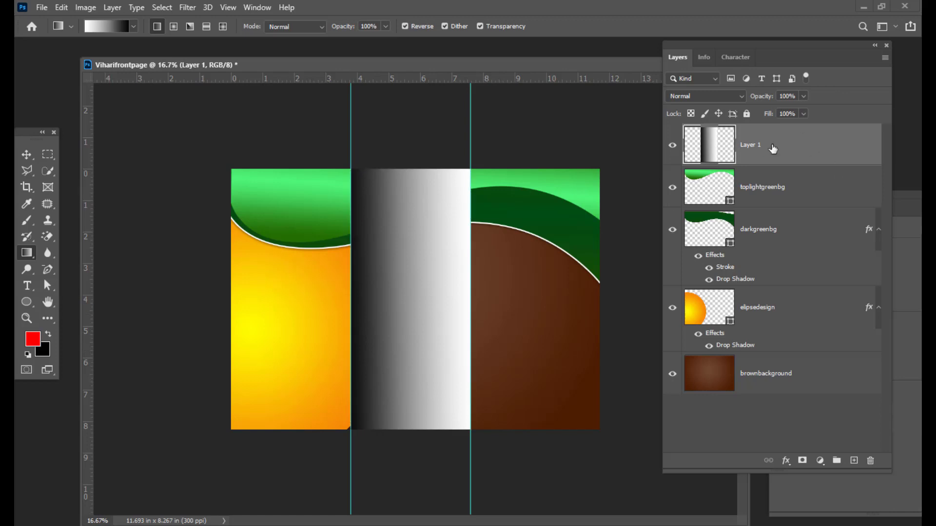
# Add a layer mask to Layer 1 and apply a black-white linear gradient so the panel fades out toward the right guide.
pyautogui.click(801, 462)
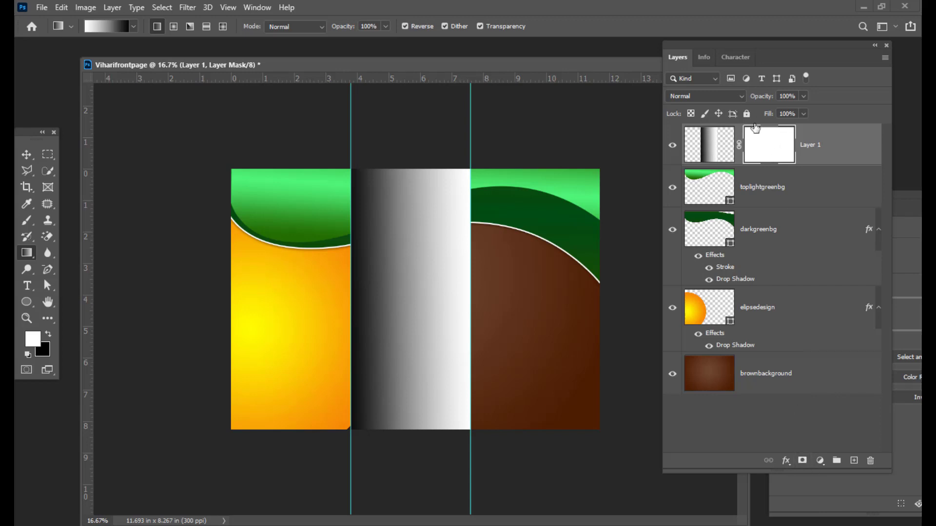
pyautogui.click(102, 26)
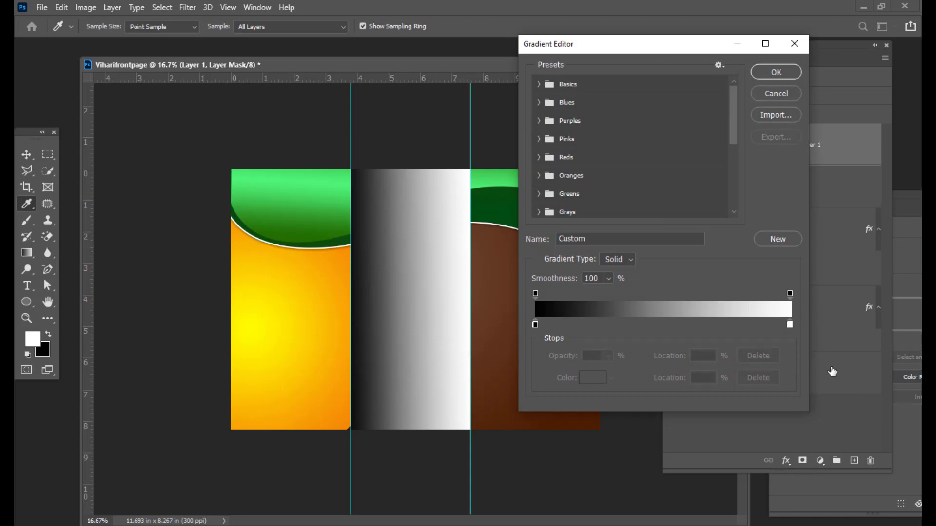
pyautogui.click(776, 72)
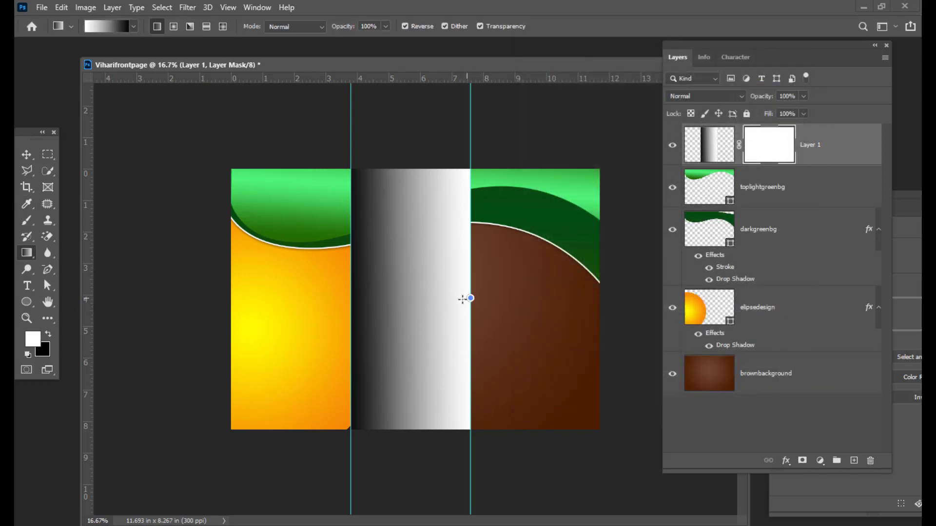
pyautogui.moveTo(463, 300); pyautogui.dragTo(350, 300)
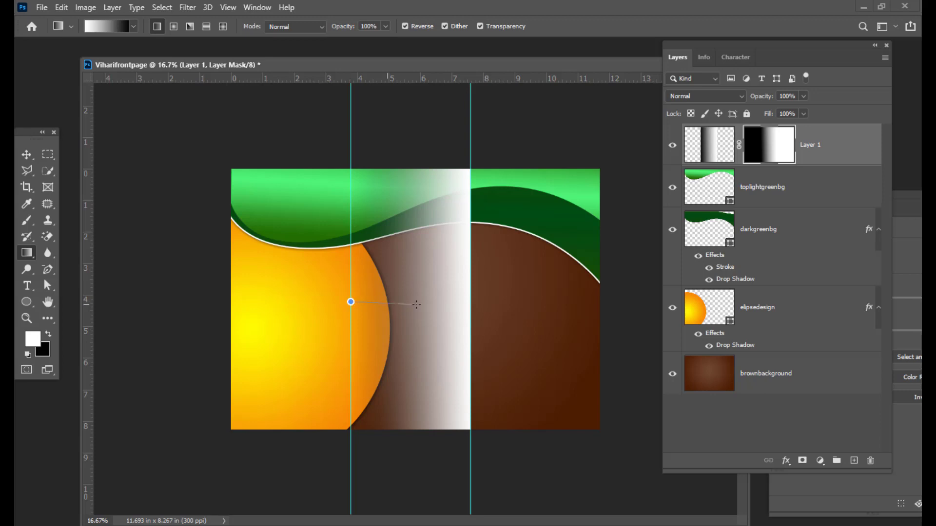
pyautogui.moveTo(416, 305); pyautogui.dragTo(469, 301)
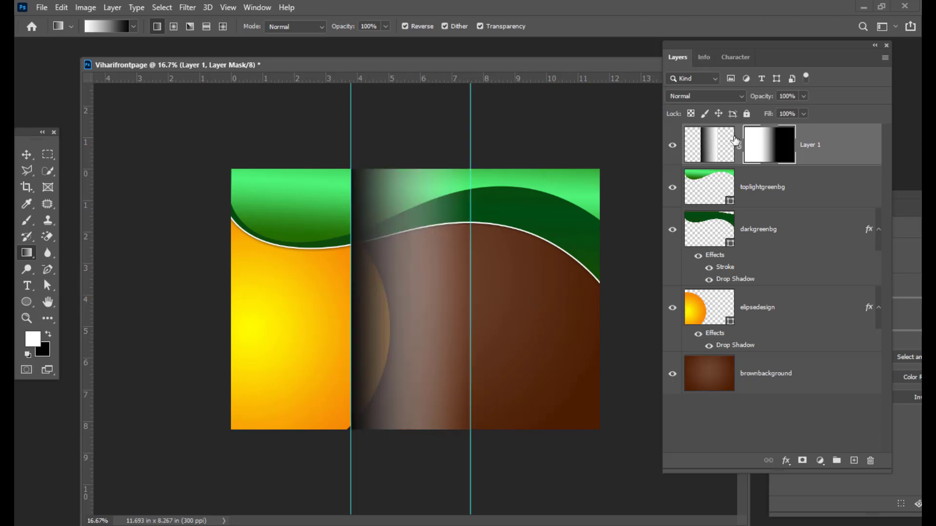
# Set Layer 1's opacity to 38%.
pyautogui.click(803, 97)
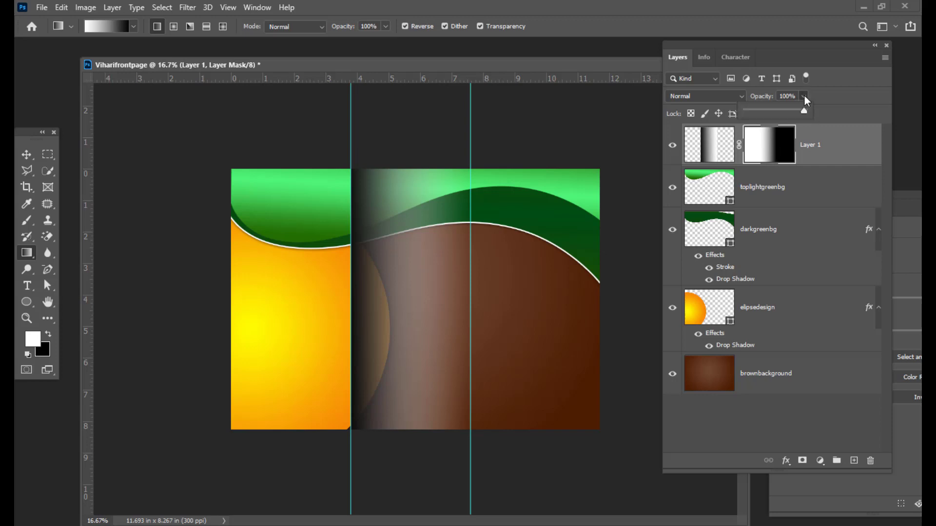
pyautogui.moveTo(770, 112); pyautogui.dragTo(768, 112)
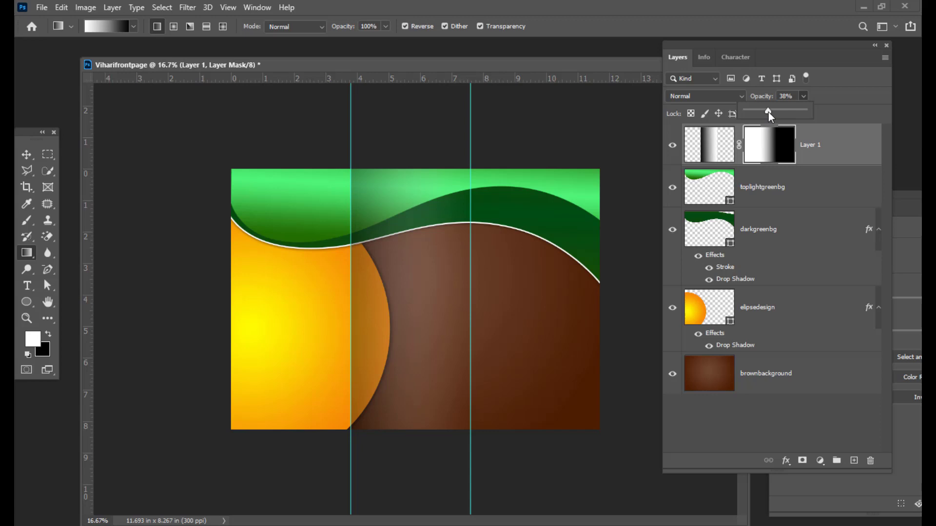
pyautogui.click(860, 87)
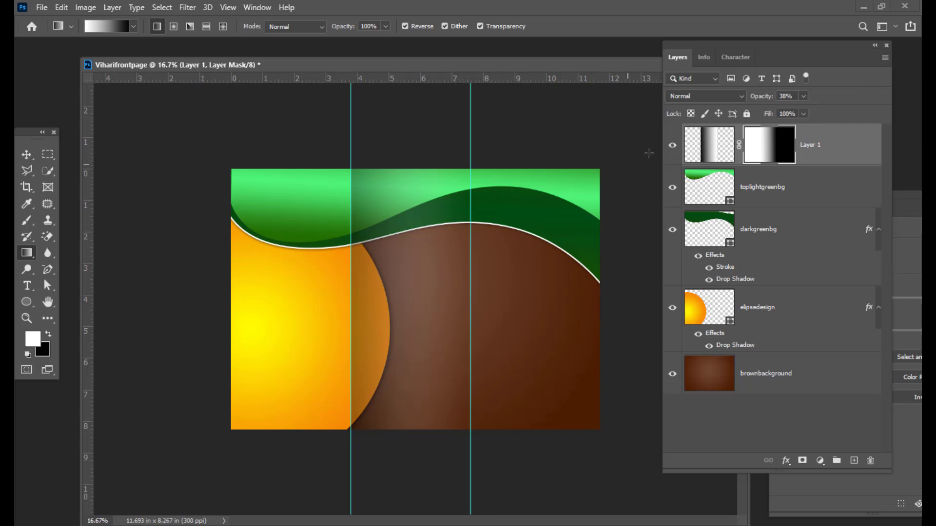
# Remove the vertical guide between the orange panel and the middle panel with the Move tool.
pyautogui.click(26, 154)
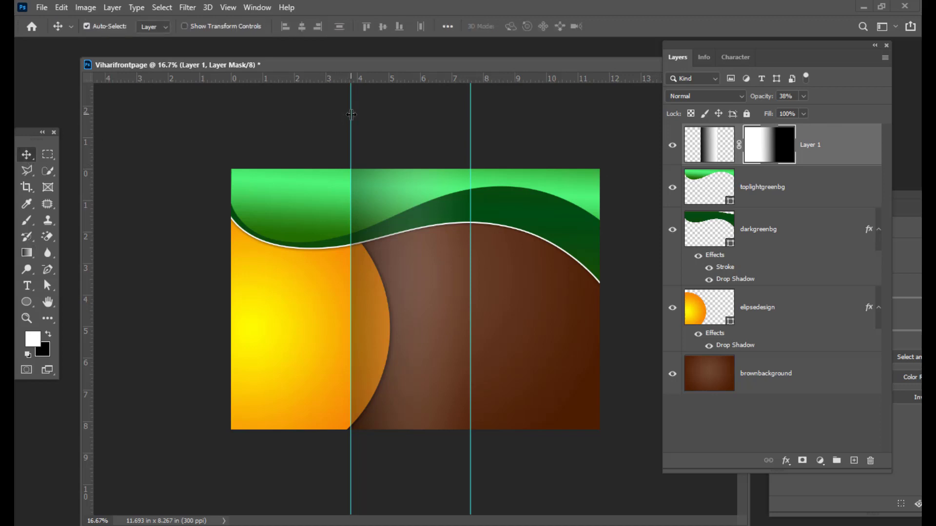
pyautogui.moveTo(349, 117); pyautogui.dragTo(14, 120)
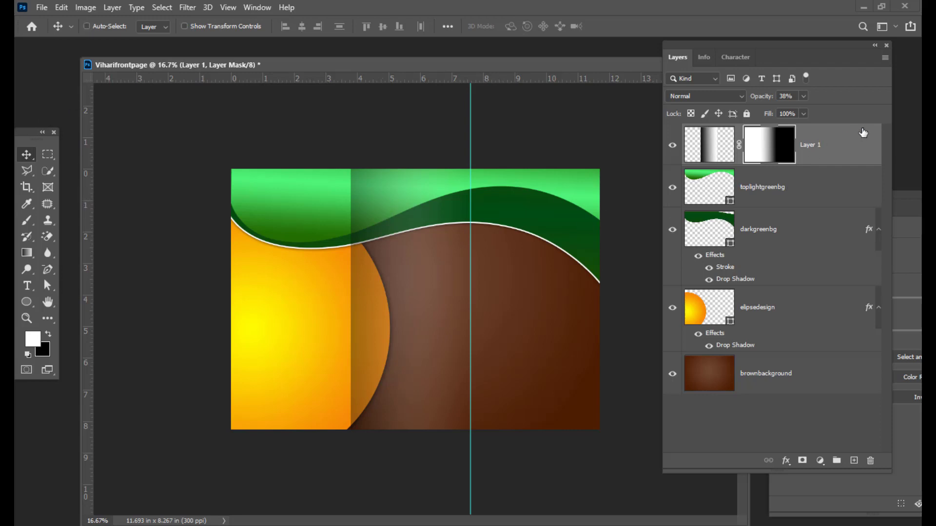
# Duplicate the Layer 1 fold shading, move the copy 3.8 in right onto the third panel, and remove the remaining guide.
pyautogui.hotkey('ctrl', 'j')
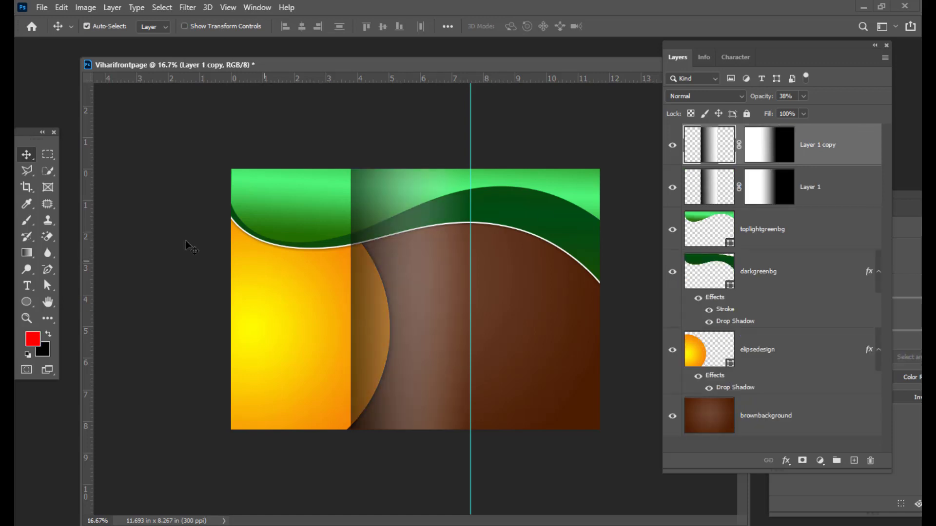
pyautogui.moveTo(385, 314)
pyautogui.mouseDown()
pyautogui.moveTo(520, 317)
pyautogui.moveTo(510, 318)
pyautogui.mouseUp()
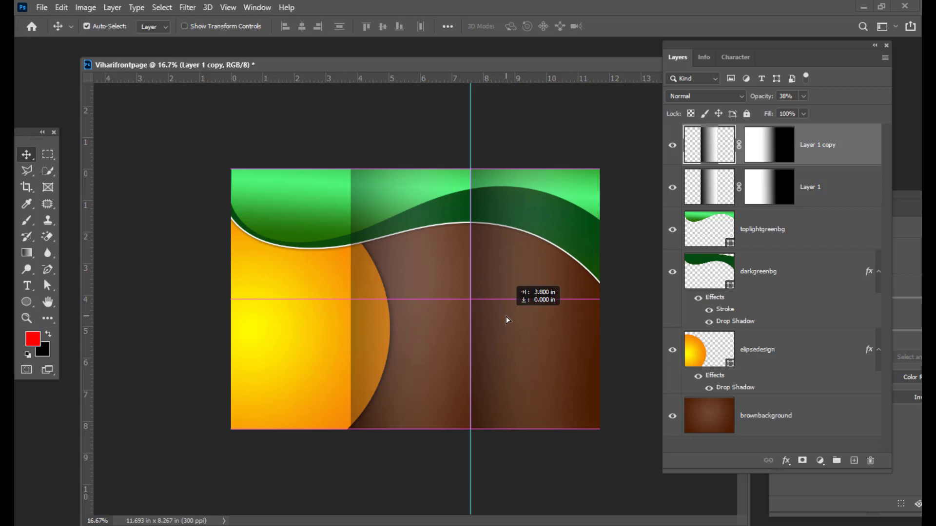
pyautogui.moveTo(506, 317); pyautogui.dragTo(506, 317)
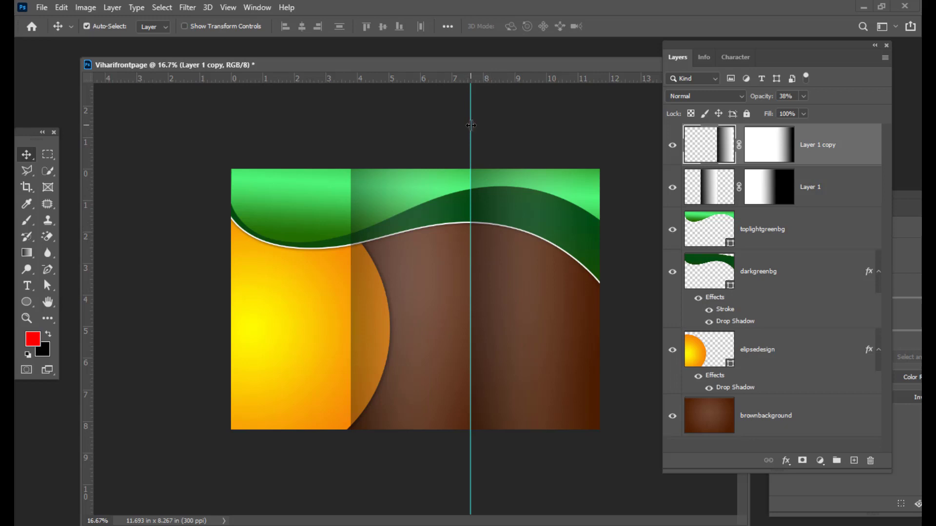
pyautogui.moveTo(471, 126); pyautogui.dragTo(17, 90)
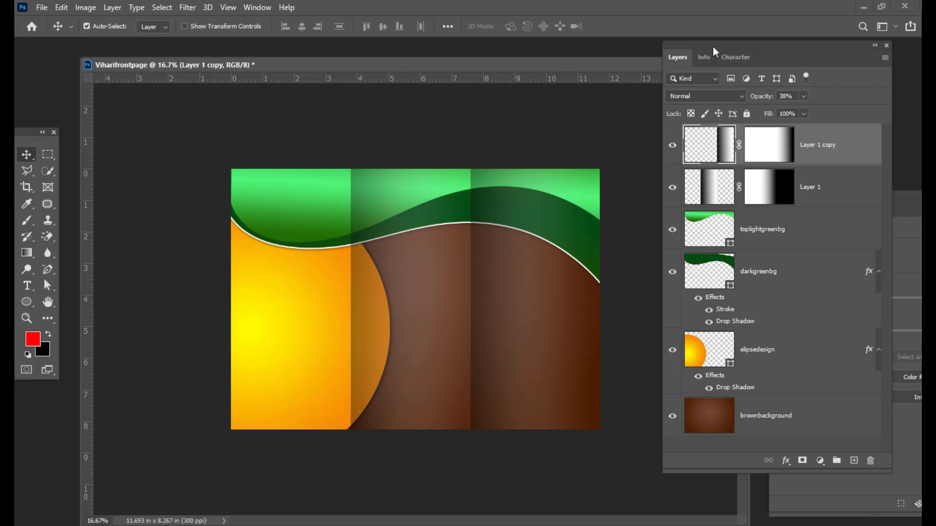
# Duplicate the whole document with its layers as Viharifrontpage copy.
pyautogui.moveTo(713, 46); pyautogui.dragTo(773, 48)
pyautogui.moveTo(320, 64); pyautogui.dragTo(344, 63)
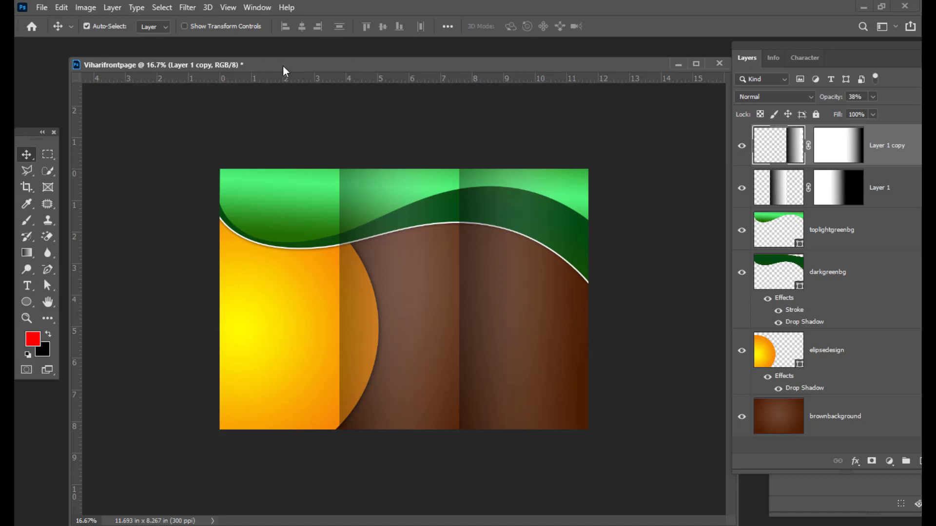
pyautogui.moveTo(283, 65); pyautogui.dragTo(329, 62)
pyautogui.rightClick(329, 62)
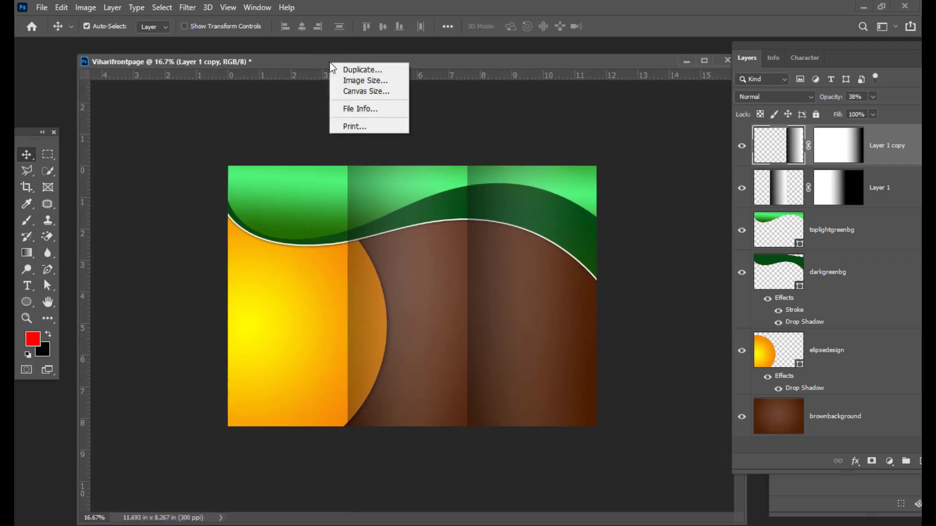
pyautogui.click(388, 71)
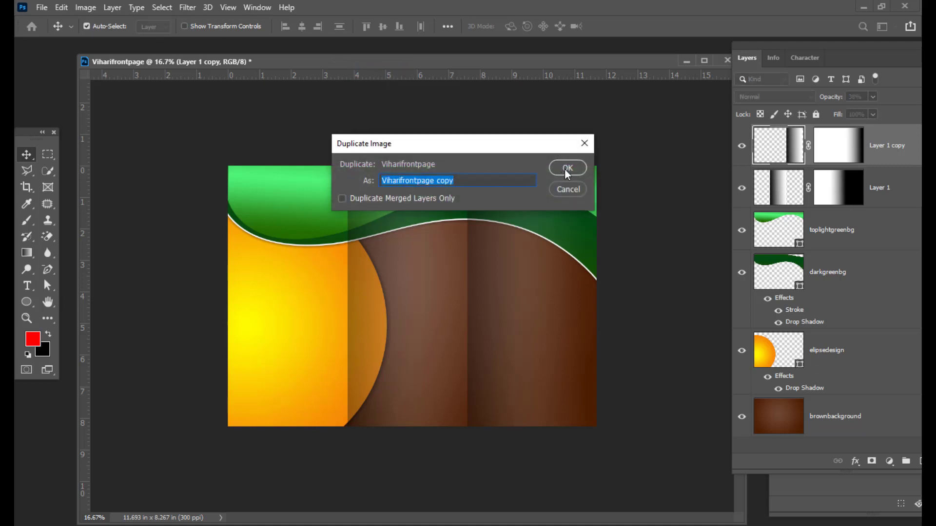
pyautogui.click(567, 168)
# Flip the toplightgreenbg wave horizontally in the Viharifrontpage copy document.
pyautogui.hotkey('ctrl', '+')
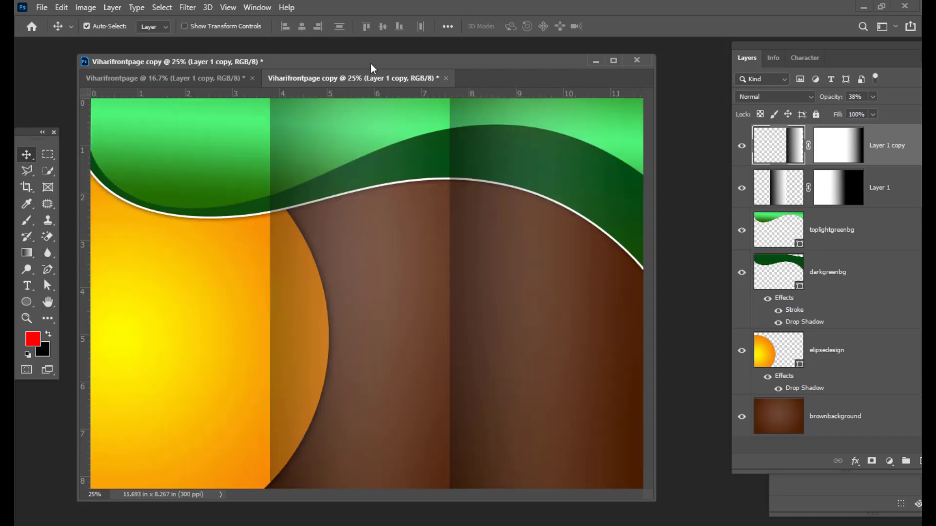
pyautogui.hotkey('ctrl', '-')
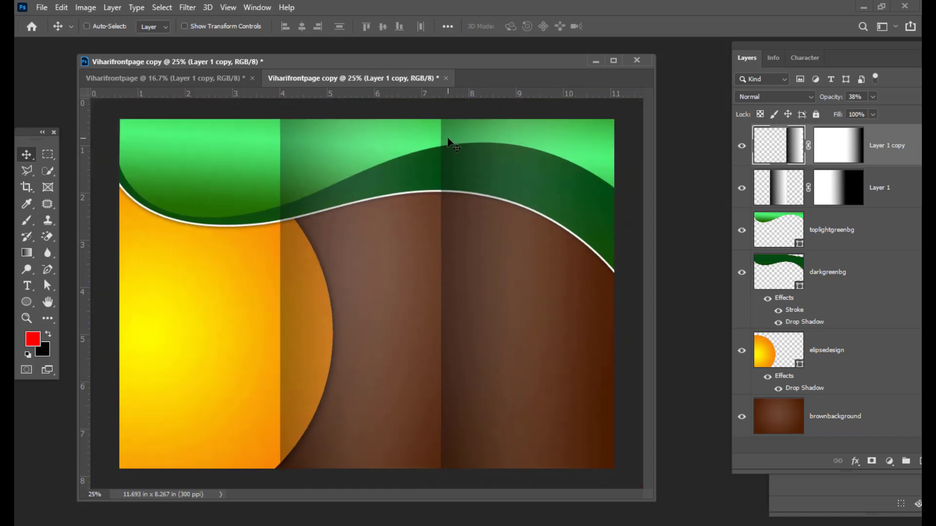
pyautogui.moveTo(353, 65); pyautogui.dragTo(370, 63)
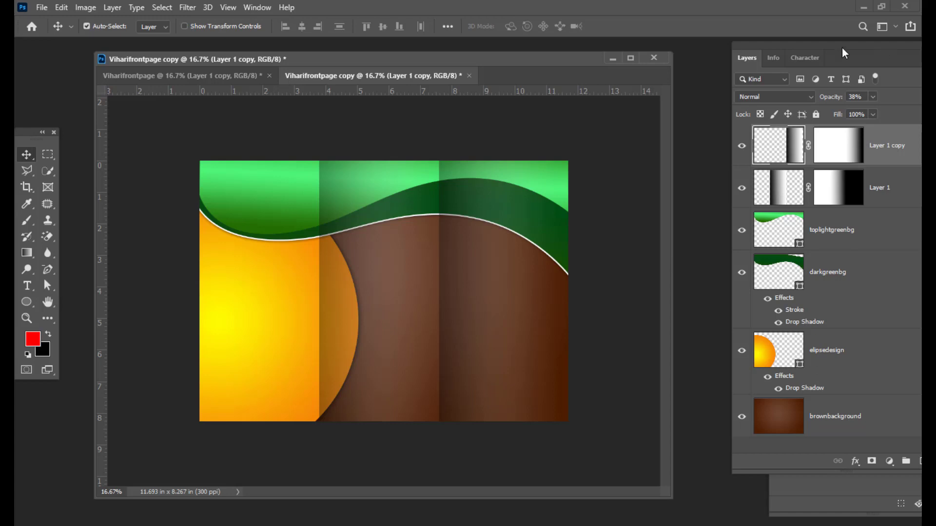
pyautogui.moveTo(773, 47); pyautogui.dragTo(715, 37)
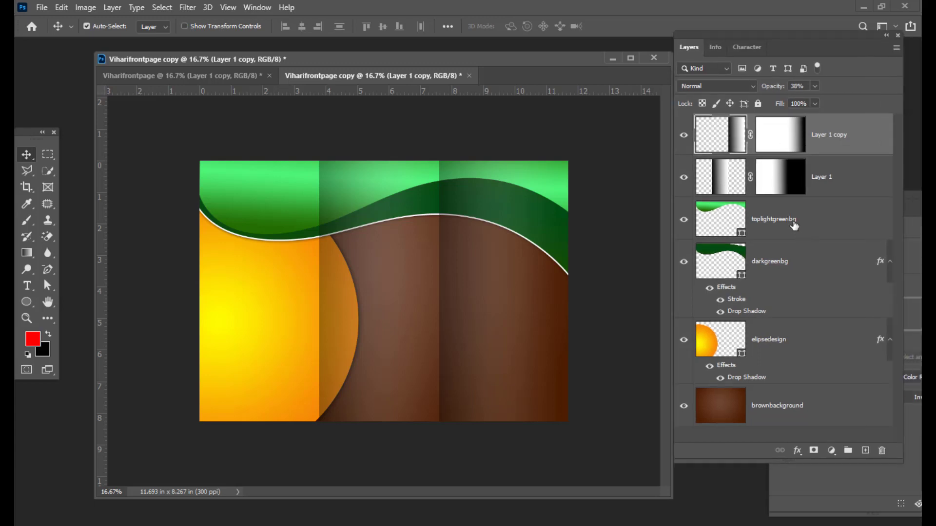
pyautogui.click(796, 219)
pyautogui.moveTo(709, 40); pyautogui.dragTo(726, 35)
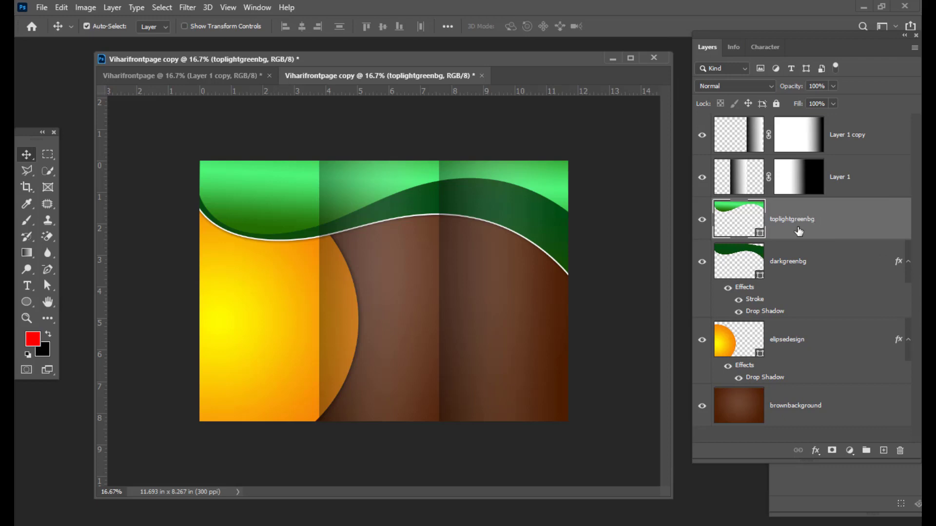
pyautogui.hotkey('ctrl', 't')
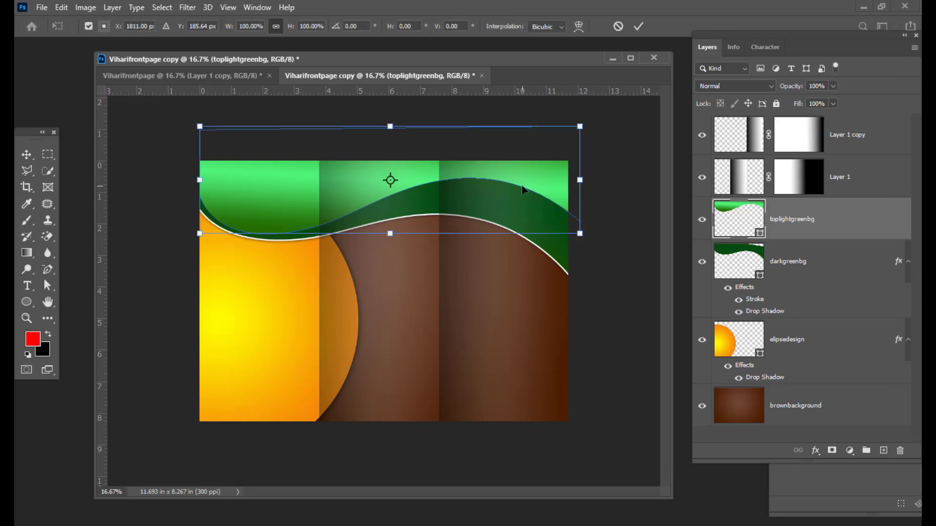
pyautogui.rightClick(531, 177)
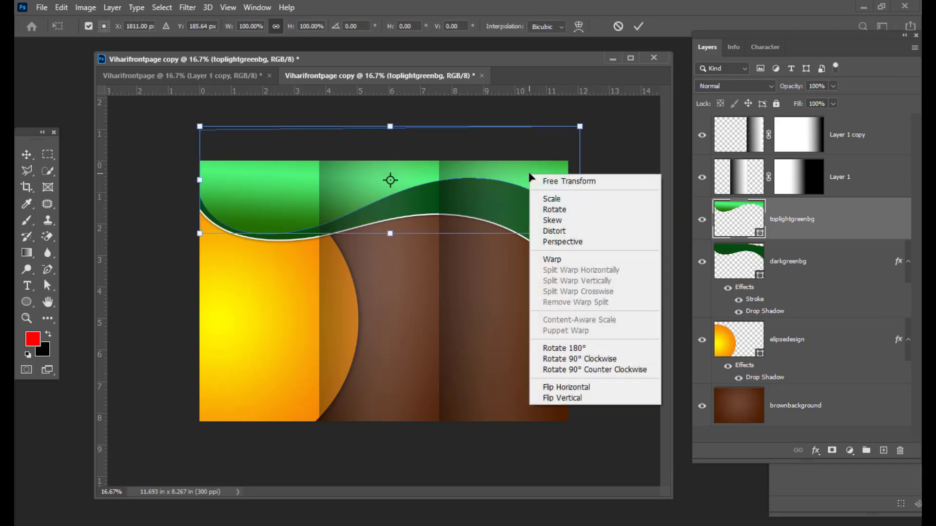
pyautogui.click(590, 389)
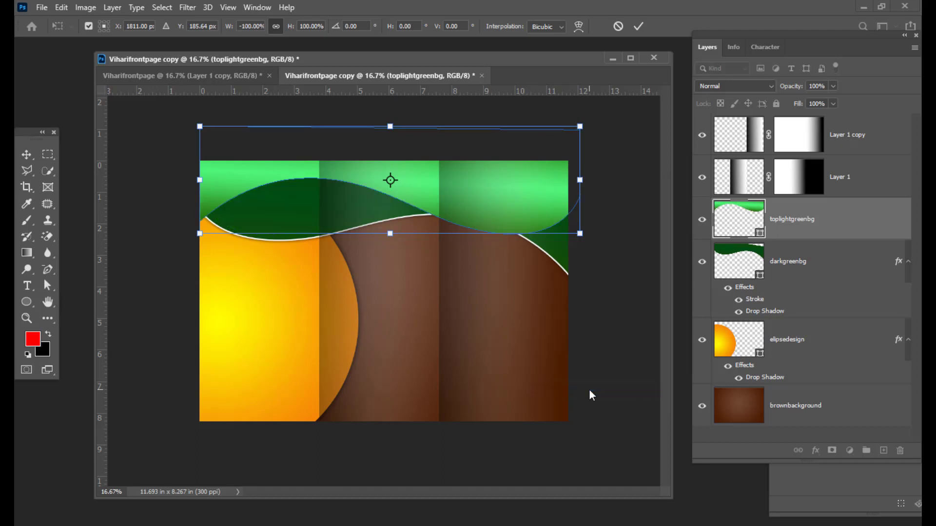
pyautogui.press('Return')
# Flip the darkgreenbg wave horizontally with Free Transform.
pyautogui.click(820, 265)
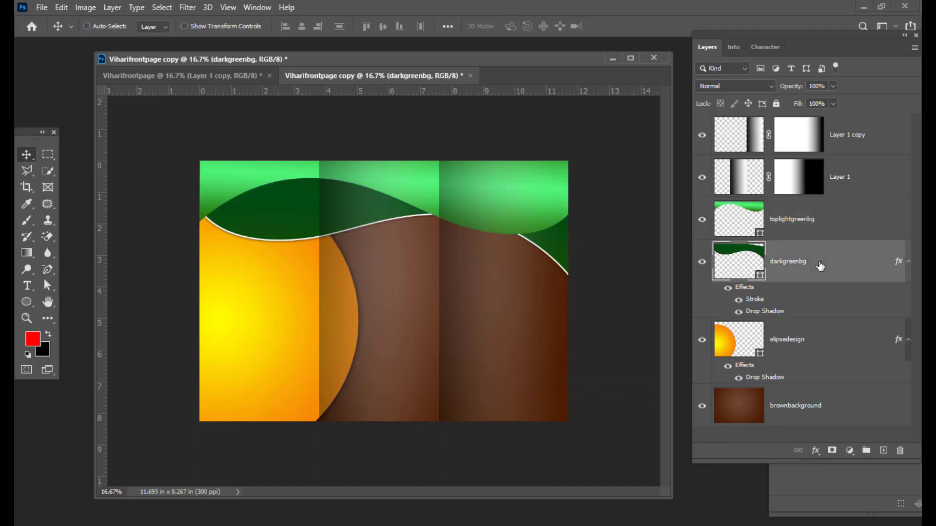
pyautogui.hotkey('ctrl', 't')
pyautogui.rightClick(555, 203)
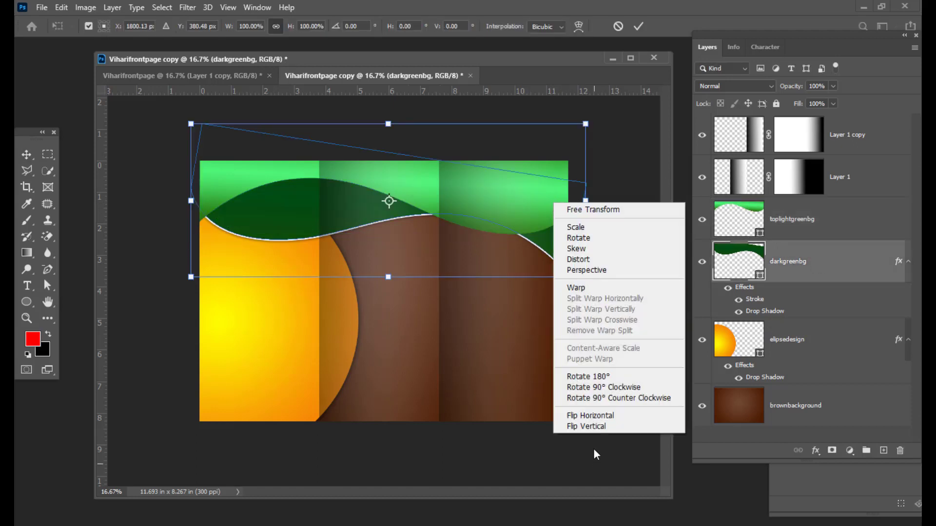
pyautogui.click(610, 416)
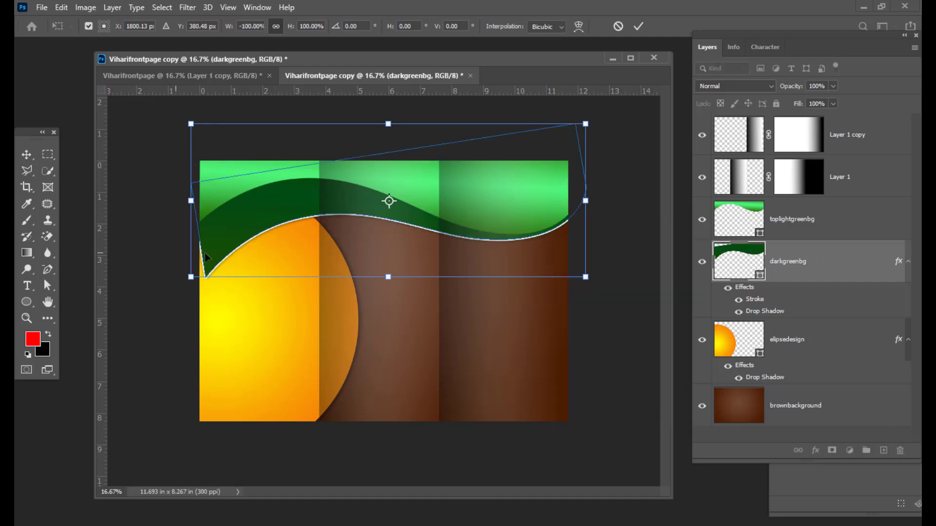
# Shift the flipped darkgreenbg wave left to X 1686 px, rotate it about 3° clockwise to follow the light green wave, and apply the transform.
pyautogui.moveTo(280, 206); pyautogui.dragTo(272, 206)
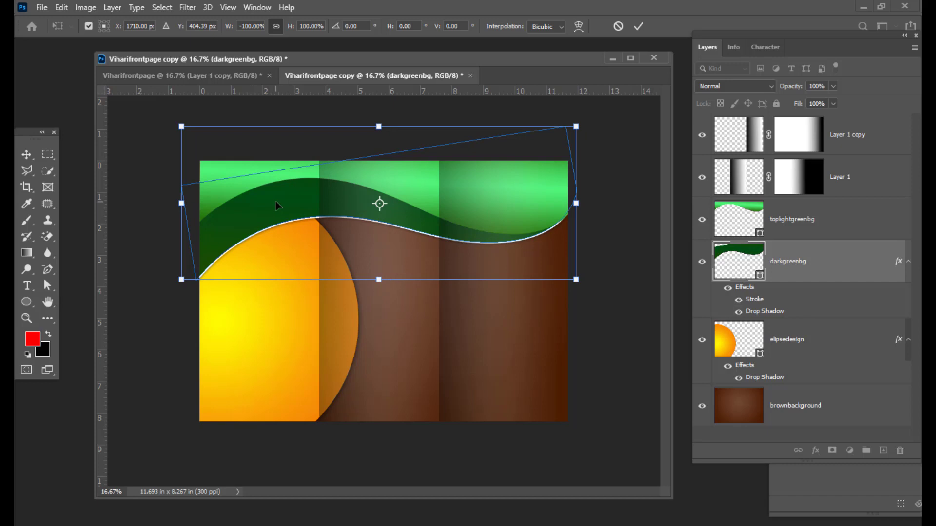
pyautogui.press('Left')
pyautogui.press('Left')
pyautogui.press('Left')
pyautogui.press('Left')
pyautogui.press('Left')
pyautogui.press('Left')
pyautogui.press('Left')
pyautogui.press('Left')
pyautogui.press('Left')
pyautogui.press('Left')
pyautogui.press('Left')
pyautogui.press('Left')
pyautogui.press('Left')
pyautogui.press('Left')
pyautogui.press('Left')
pyautogui.press('Left')
pyautogui.press('Left')
pyautogui.press('Left')
pyautogui.press('Left')
pyautogui.press('Left')
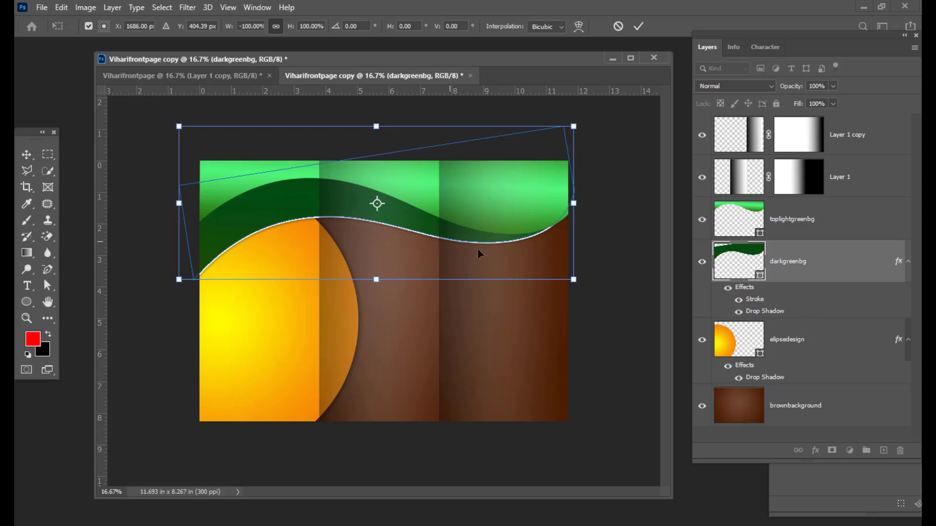
pyautogui.moveTo(583, 278)
pyautogui.mouseDown()
pyautogui.moveTo(592, 276)
pyautogui.moveTo(588, 285)
pyautogui.mouseUp()
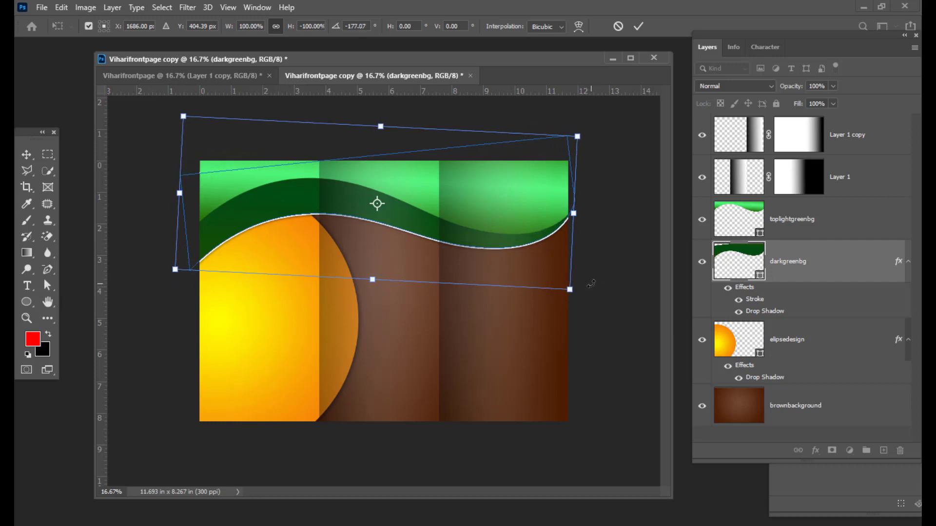
pyautogui.press('Return')
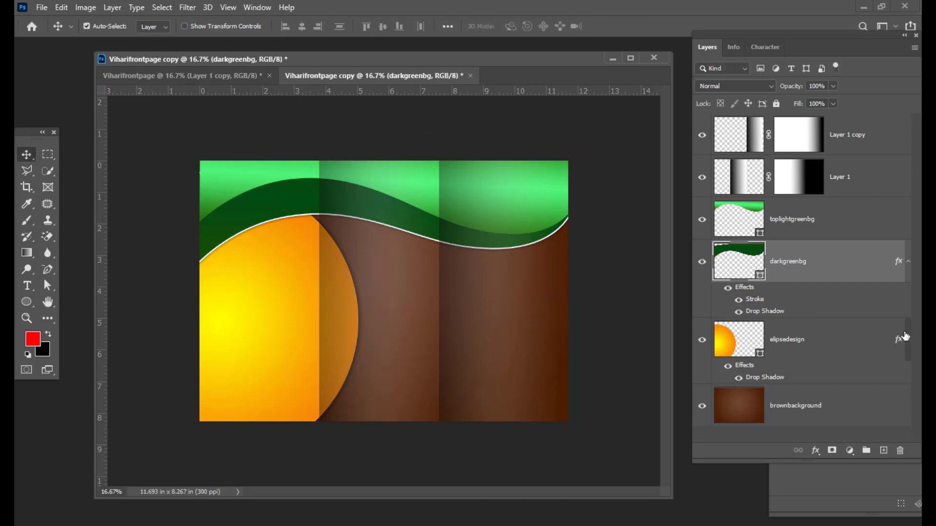
# Move the elipsedesign orange circle from the left panel to the lower right side of the page.
pyautogui.click(842, 341)
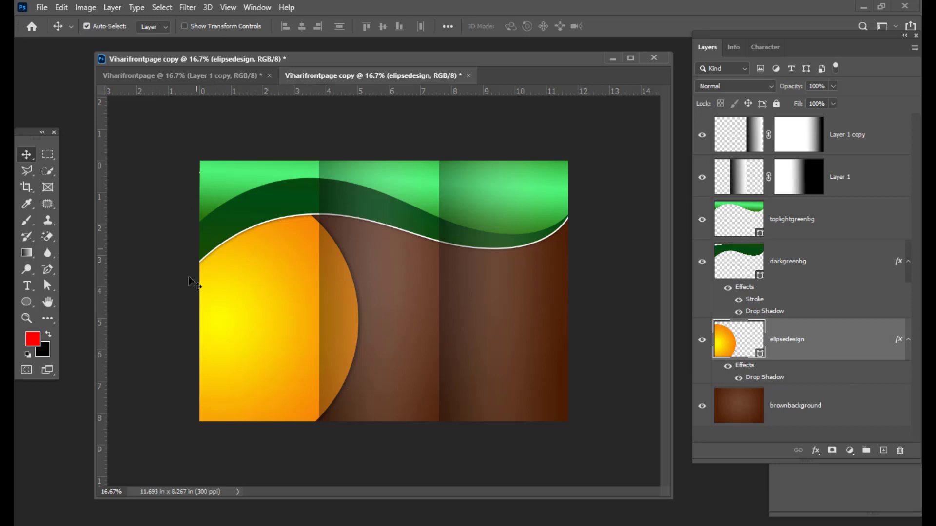
pyautogui.moveTo(269, 310)
pyautogui.mouseDown()
pyautogui.moveTo(518, 335)
pyautogui.moveTo(564, 320)
pyautogui.moveTo(574, 331)
pyautogui.moveTo(563, 333)
pyautogui.mouseUp()
pyautogui.moveTo(477, 351); pyautogui.dragTo(487, 352)
pyautogui.hotkey('ctrl', 'z')
pyautogui.click(851, 347)
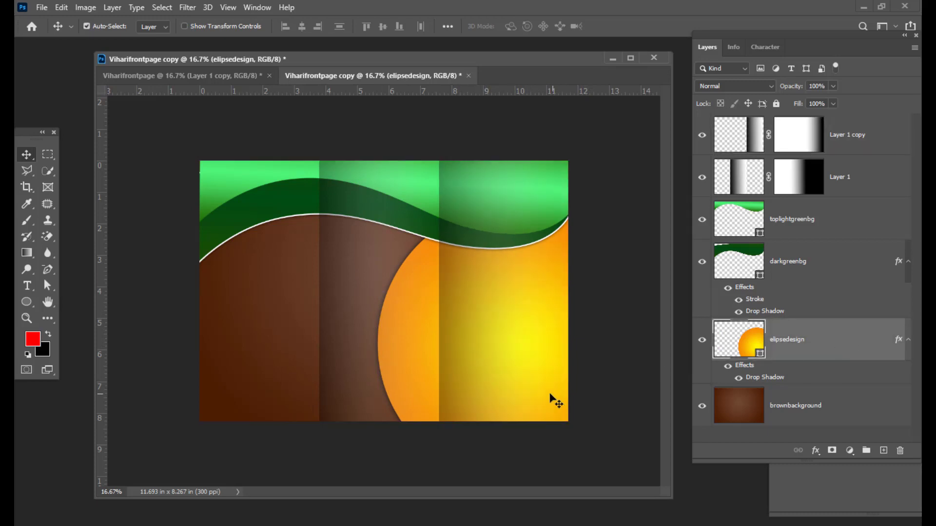
pyautogui.moveTo(541, 370); pyautogui.dragTo(534, 369)
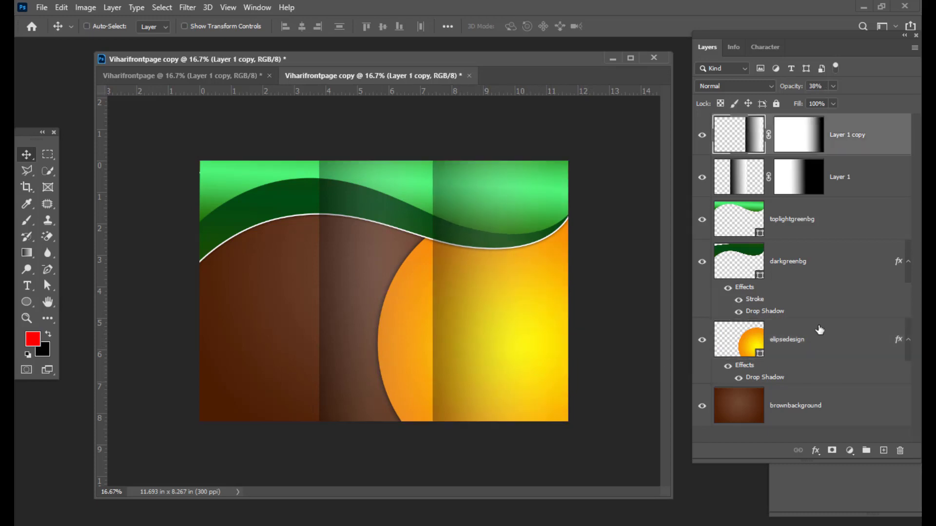
pyautogui.hotkey('ctrl', 'z')
pyautogui.click(829, 348)
# Lock the position of the Layer 1 copy and Layer 1 fold shading layers.
pyautogui.click(866, 131)
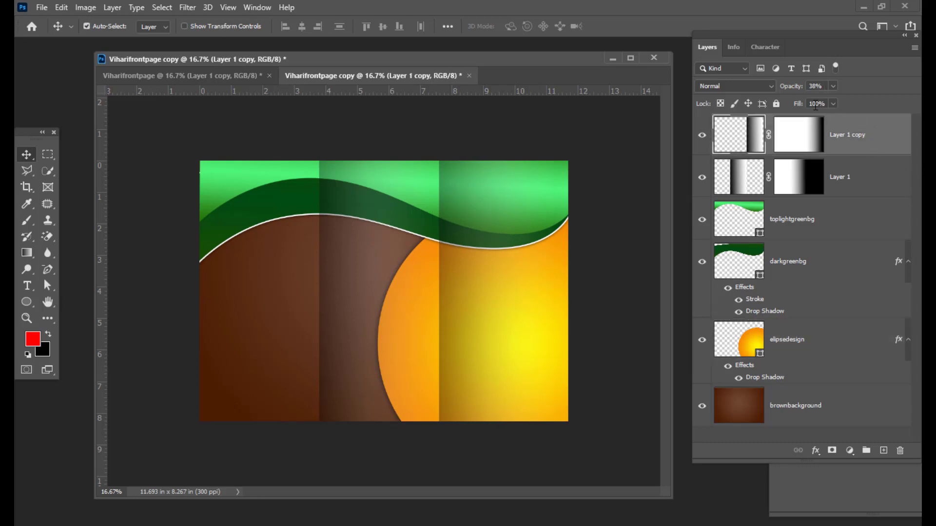
pyautogui.click(748, 103)
pyautogui.click(855, 176)
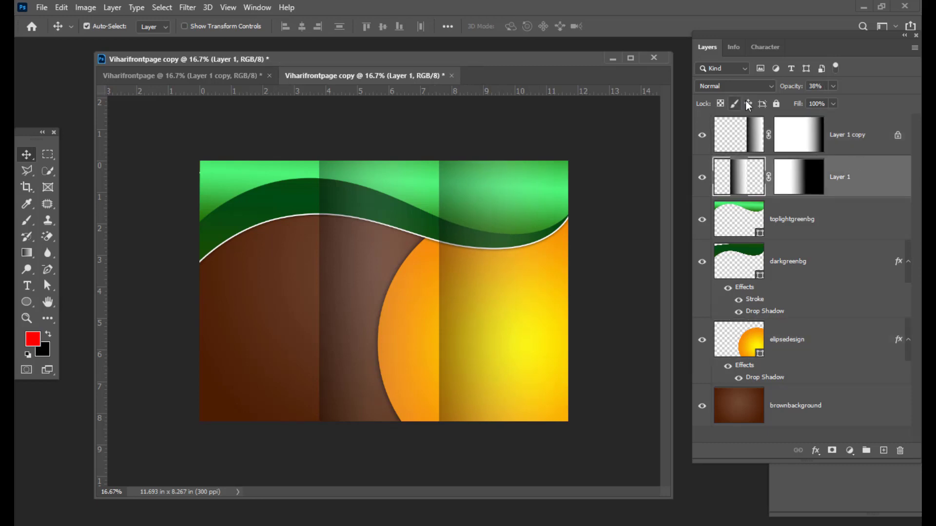
pyautogui.click(748, 103)
# Fine-tune the elipsedesign circle's position so it fills the right panel and its left edge overlaps the middle panel.
pyautogui.click(829, 348)
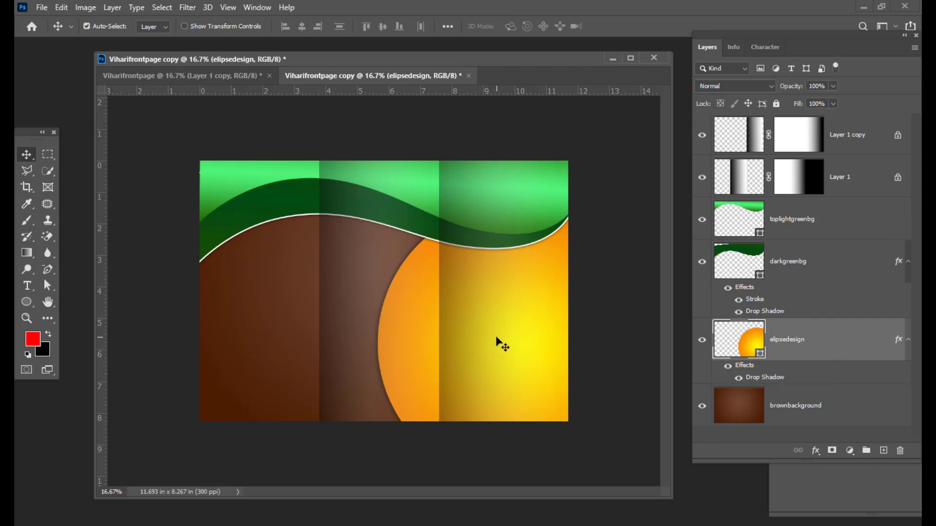
pyautogui.moveTo(497, 340); pyautogui.dragTo(487, 345)
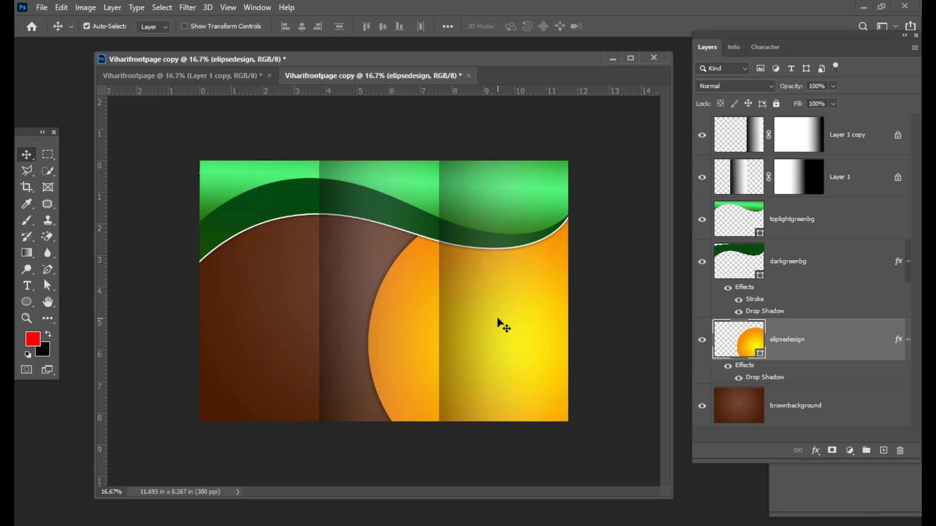
pyautogui.moveTo(518, 311); pyautogui.dragTo(542, 312)
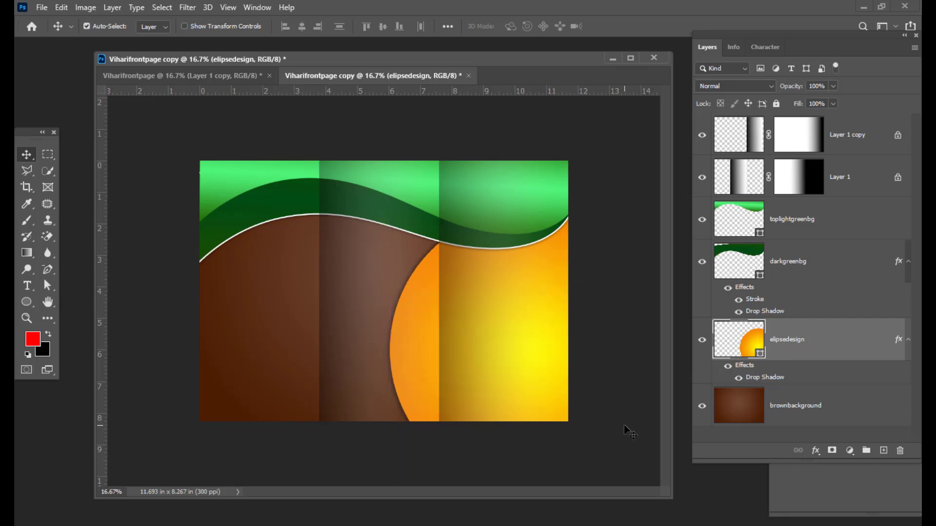
pyautogui.hotkey('shift', 'Left')
pyautogui.hotkey('shift', 'Left')
pyautogui.hotkey('shift', 'Left')
pyautogui.hotkey('shift', 'Left')
pyautogui.hotkey('shift', 'Left')
pyautogui.hotkey('shift', 'Left')
pyautogui.hotkey('shift', 'Left')
pyautogui.hotkey('shift', 'Left')
pyautogui.hotkey('shift', 'Left')
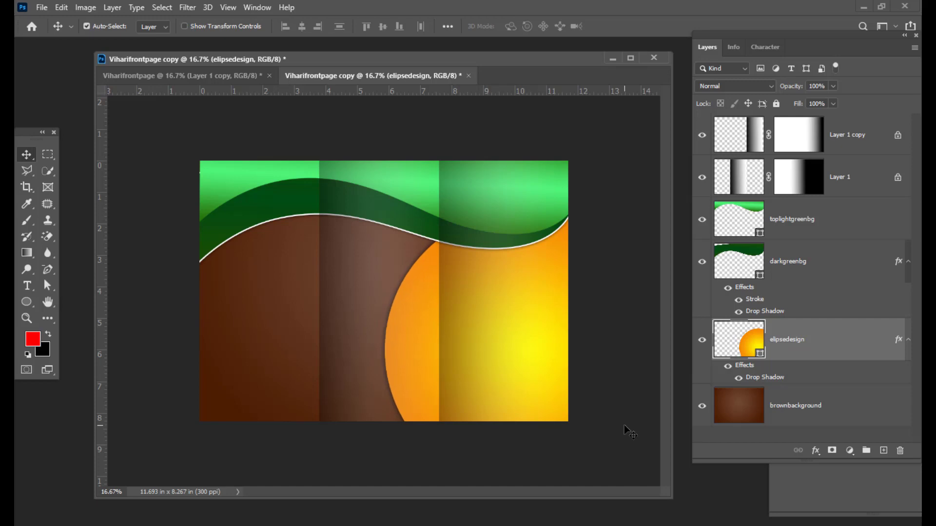
pyautogui.hotkey('shift', 'Left')
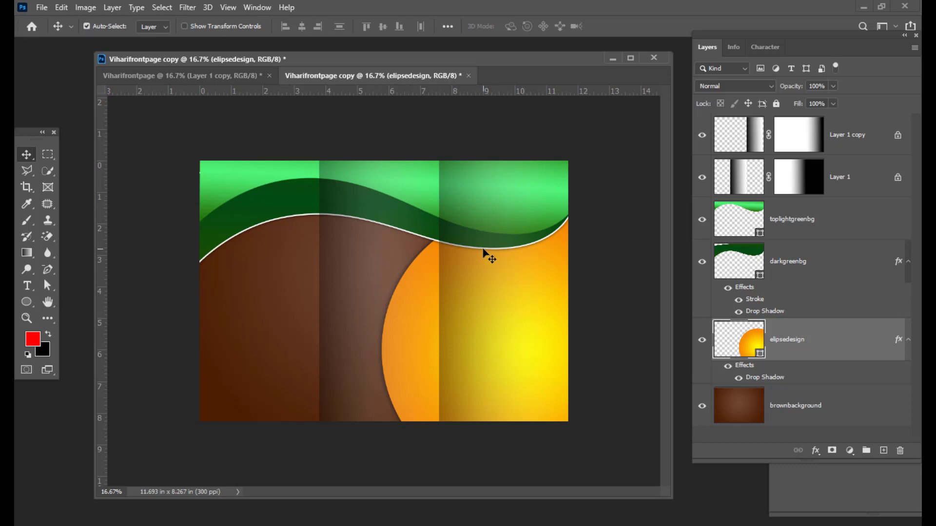
# Switch back to the original Viharifrontpage document.
pyautogui.click(146, 76)
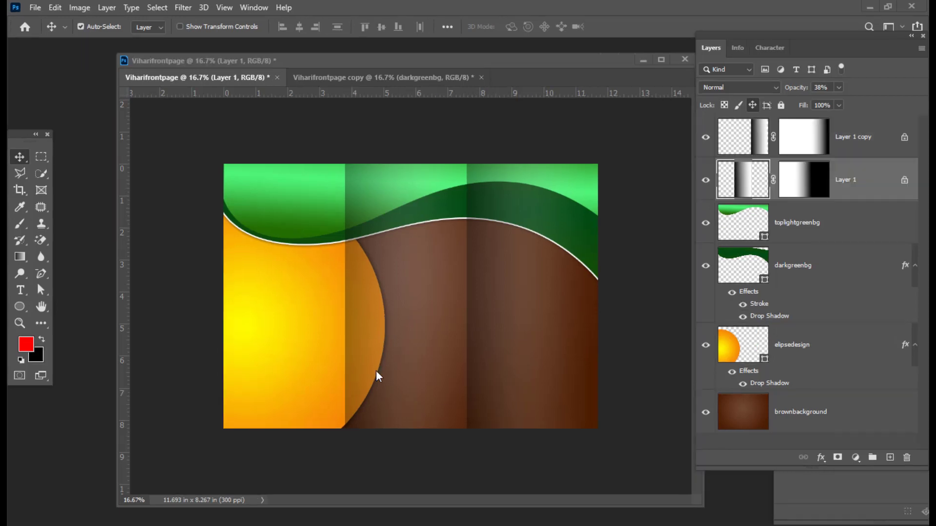
# Open the VIHARILOGO image from the VIHARI - BROCHURE folder and copy the logo onto the upper left panel of Viharifrontpage.
pyautogui.moveTo(365, 67); pyautogui.dragTo(356, 71)
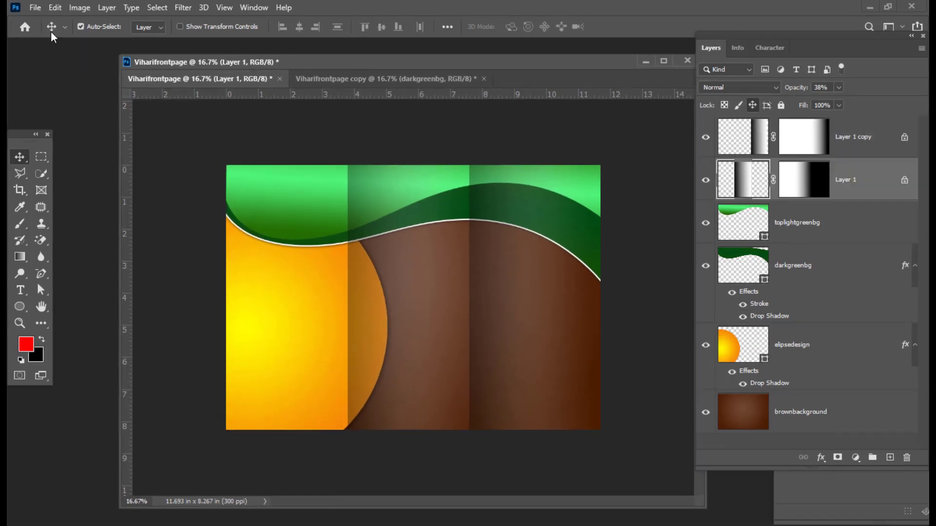
pyautogui.click(35, 8)
pyautogui.click(41, 33)
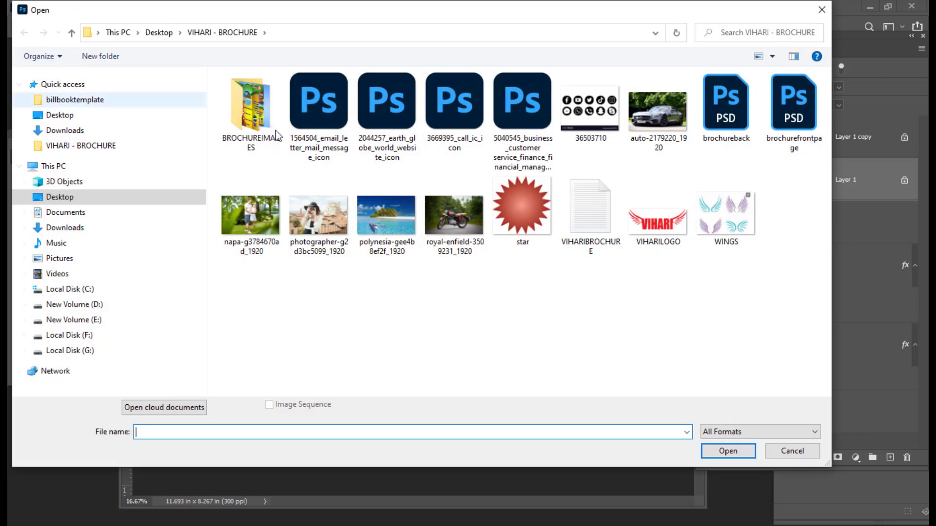
pyautogui.moveTo(346, 14); pyautogui.dragTo(365, 18)
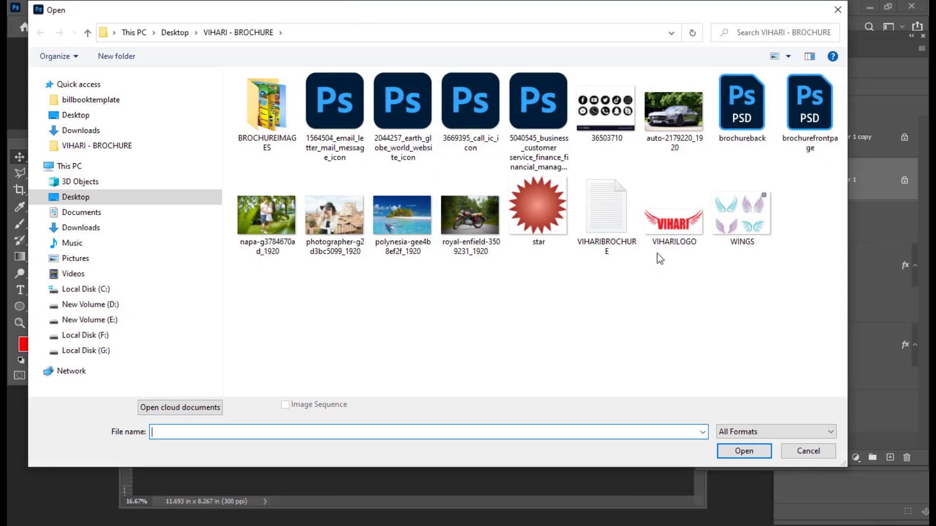
pyautogui.click(677, 225)
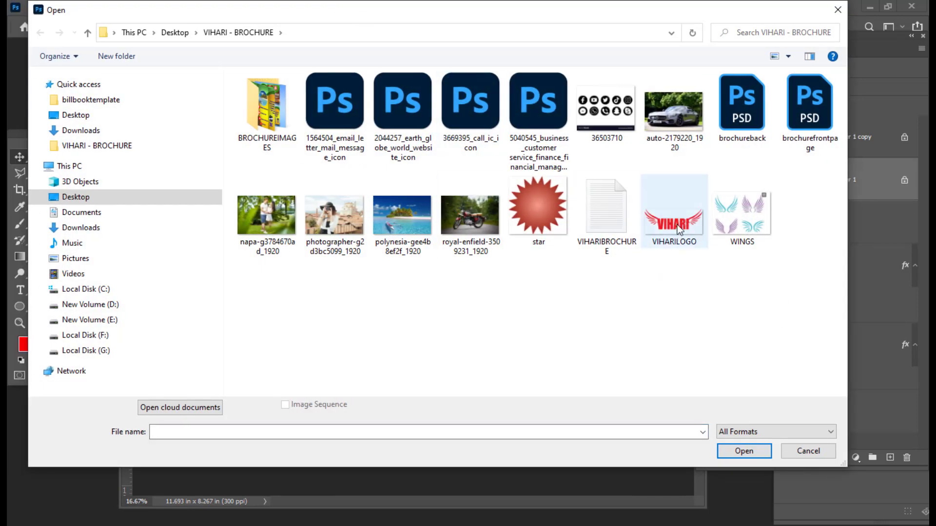
pyautogui.click(744, 451)
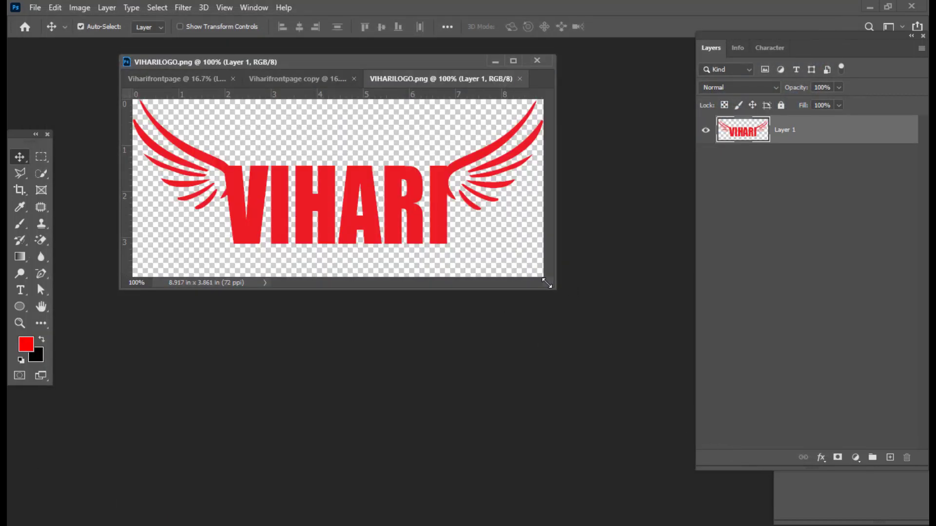
pyautogui.moveTo(555, 289); pyautogui.dragTo(715, 493)
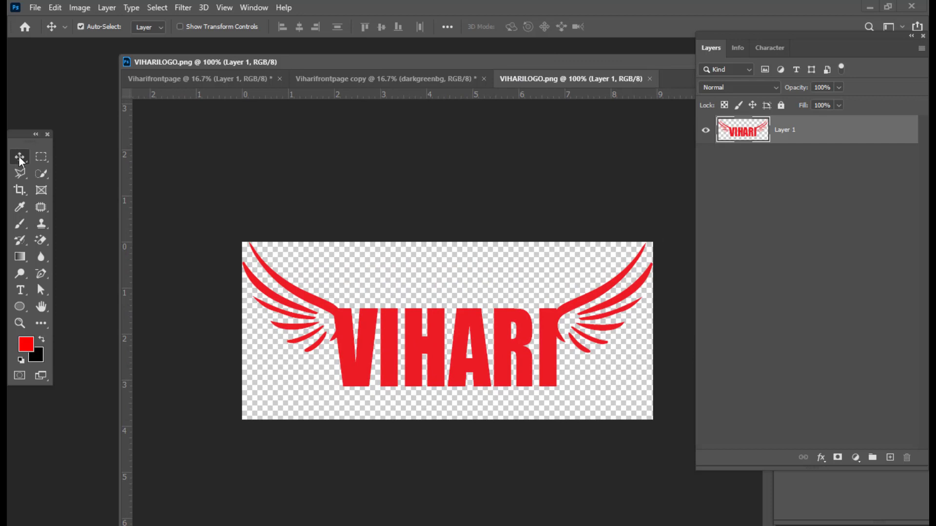
pyautogui.moveTo(472, 336); pyautogui.dragTo(341, 202)
# Scale the logo proportionally to about 138% and shift it up slightly within the left panel's green area.
pyautogui.hotkey('ctrl', 't')
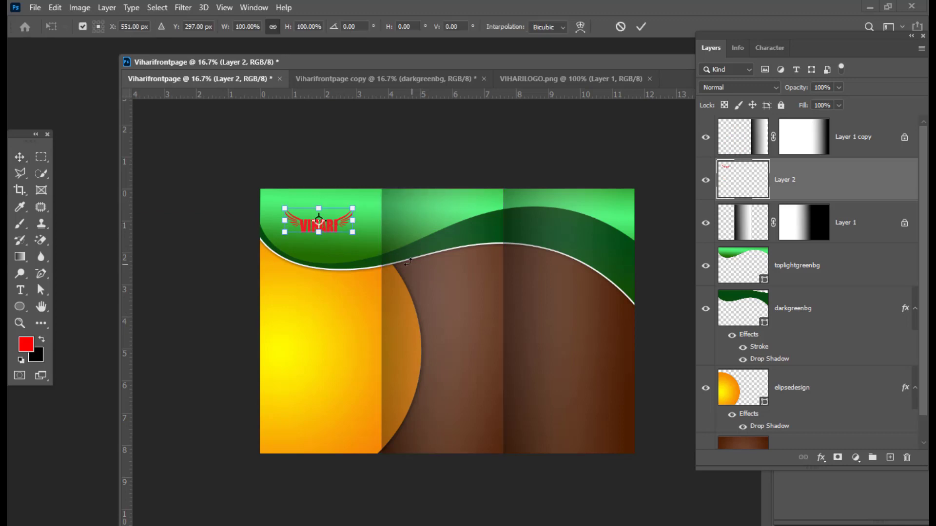
pyautogui.moveTo(352, 233)
pyautogui.mouseDown()
pyautogui.moveTo(367, 242)
pyautogui.moveTo(336, 227)
pyautogui.mouseUp()
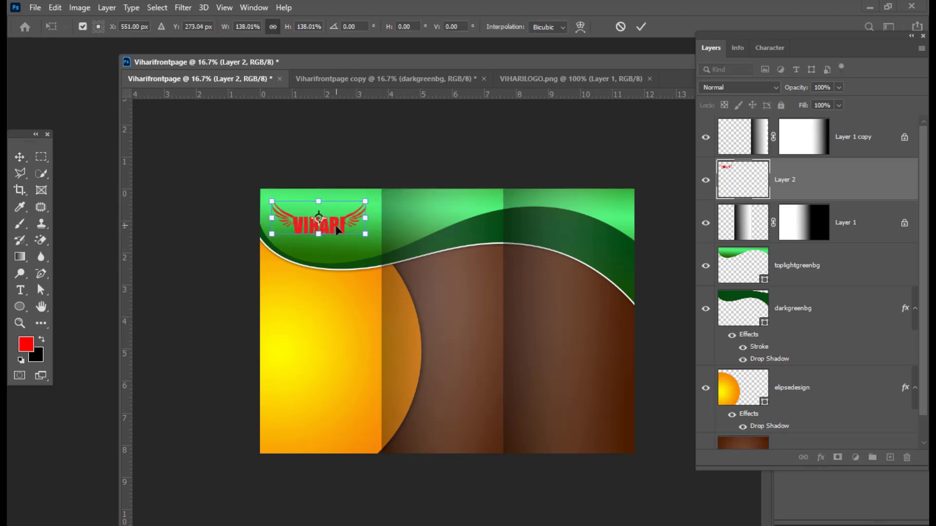
pyautogui.press('Up')
pyautogui.press('Up')
pyautogui.press('Up')
pyautogui.press('Up')
pyautogui.press('Up')
pyautogui.press('Up')
pyautogui.press('Up')
pyautogui.press('Up')
pyautogui.press('Up')
pyautogui.press('Up')
pyautogui.press('Up')
pyautogui.press('Up')
pyautogui.press('Up')
pyautogui.press('Up')
pyautogui.press('Up')
pyautogui.press('Up')
pyautogui.press('Up')
pyautogui.press('Up')
pyautogui.press('Up')
pyautogui.press('Up')
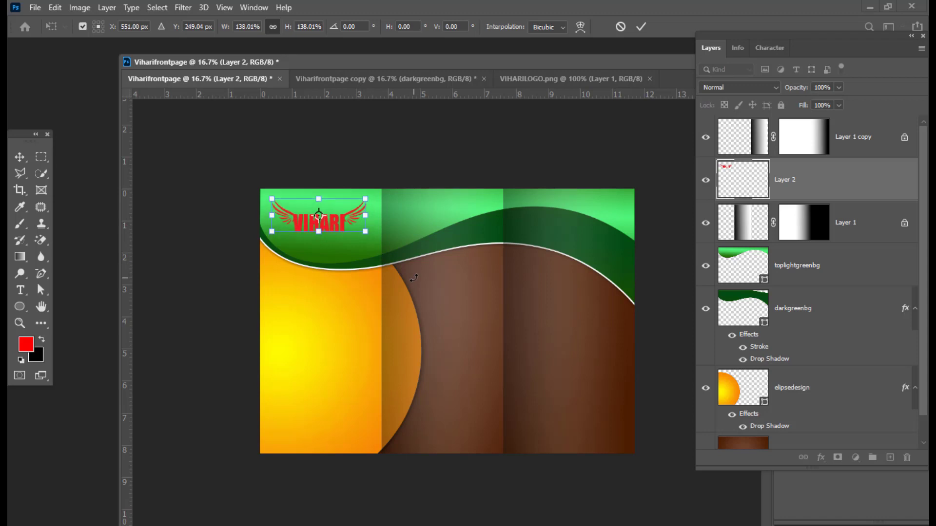
pyautogui.press('Return')
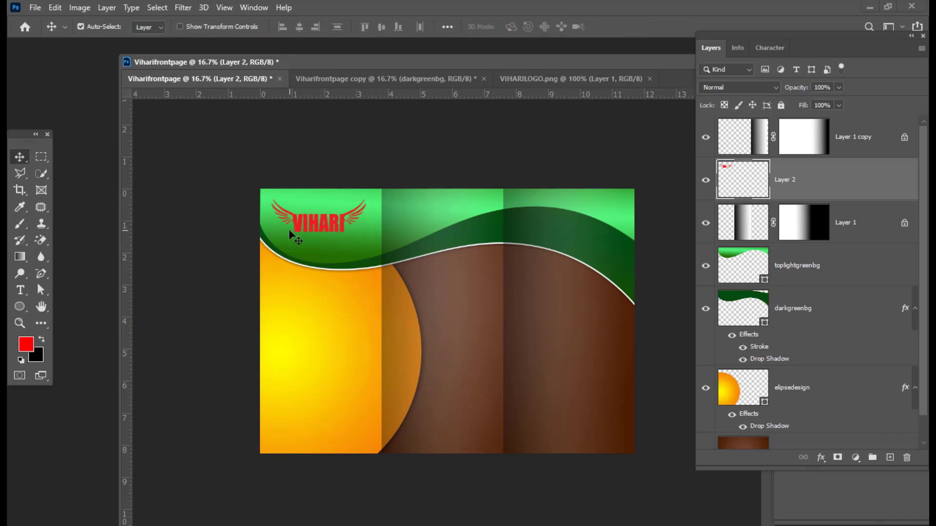
# Convert the logo's Layer 2 to a smart object.
pyautogui.rightClick(858, 181)
pyautogui.click(783, 183)
pyautogui.moveTo(324, 61); pyautogui.dragTo(332, 60)
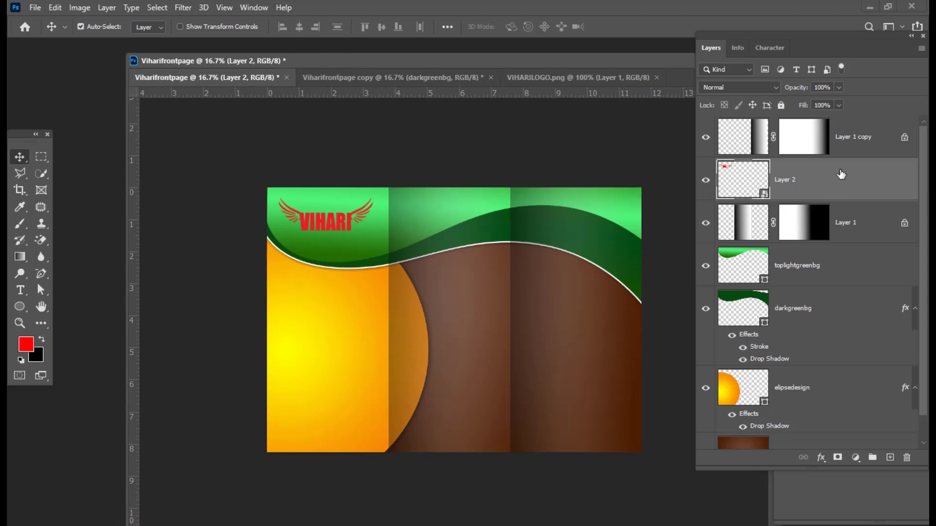
# Add a white 4 px outside stroke to the logo layer.
pyautogui.doubleClick(882, 178)
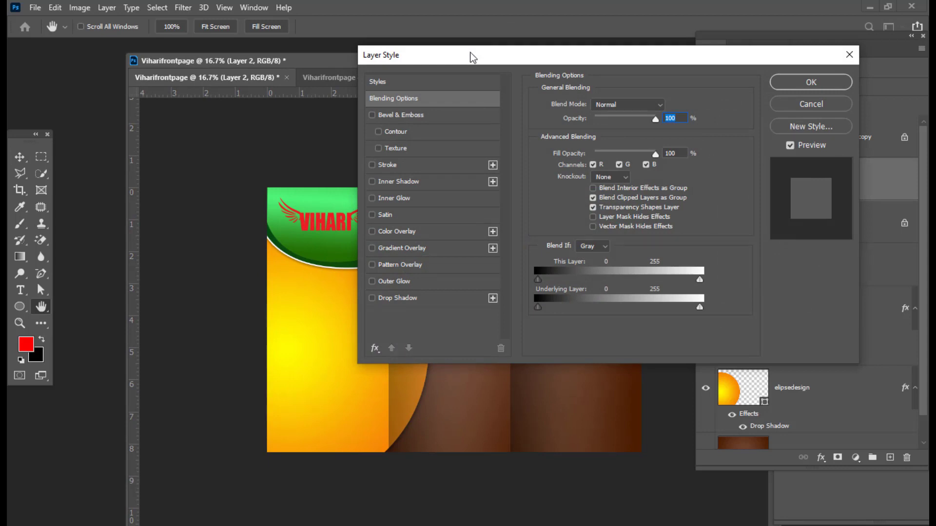
pyautogui.moveTo(472, 57); pyautogui.dragTo(558, 51)
pyautogui.click(456, 161)
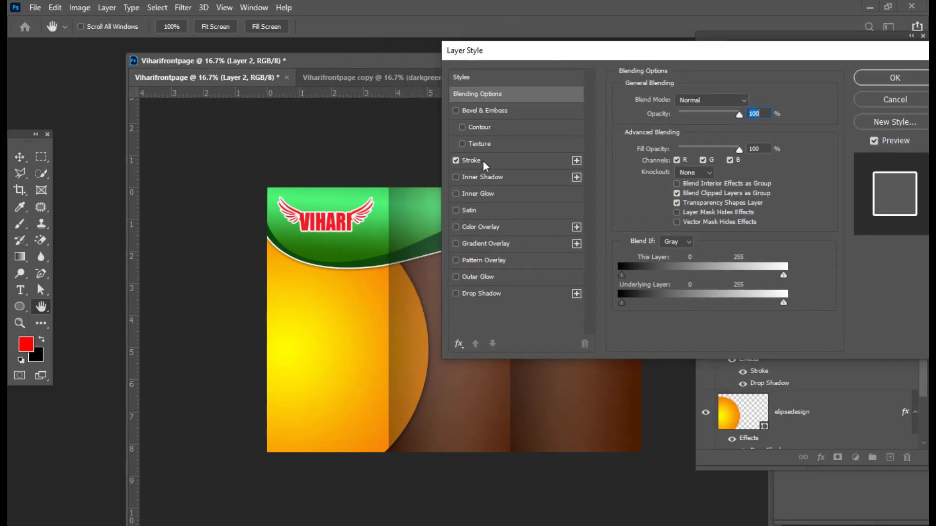
pyautogui.click(483, 160)
pyautogui.moveTo(674, 103); pyautogui.dragTo(670, 103)
pyautogui.moveTo(669, 104); pyautogui.dragTo(669, 105)
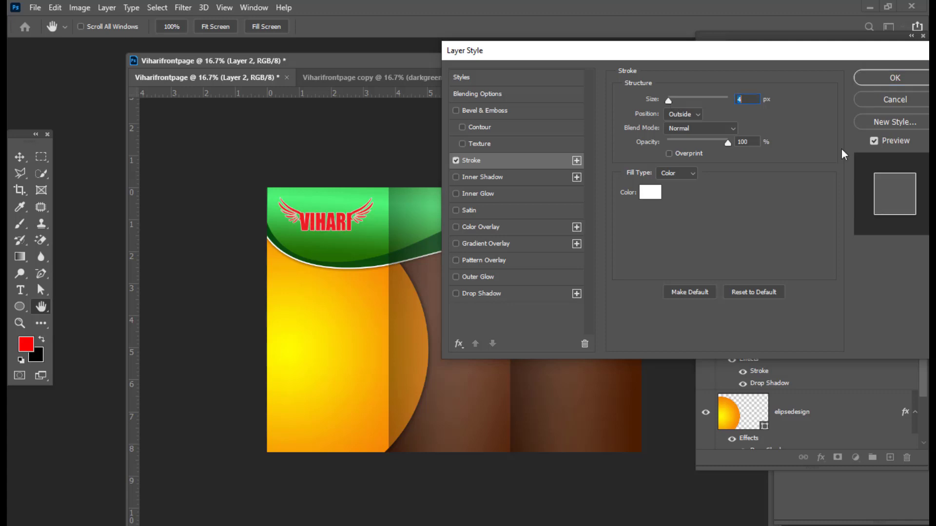
pyautogui.click(900, 77)
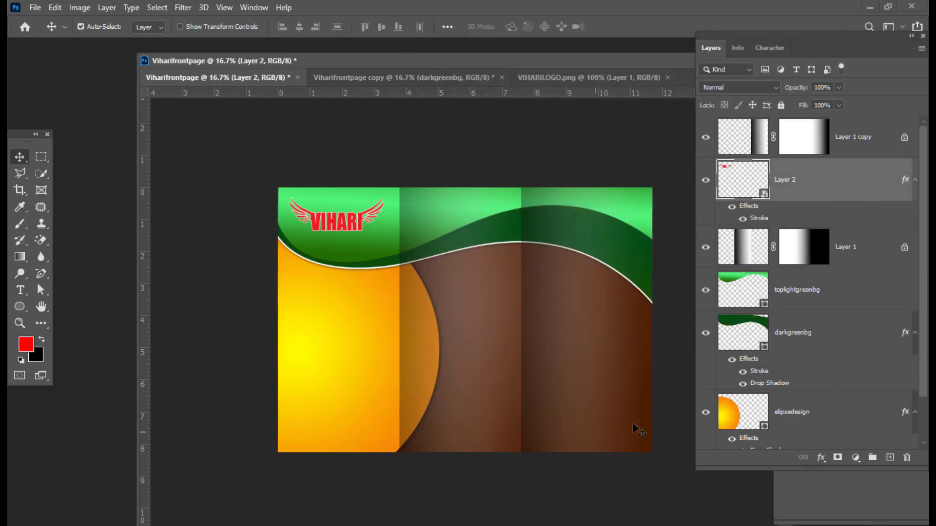
# Switch to the VIHARIBROCHURE text file in Notepad and copy the line "Vihari Tours and Travels".
pyautogui.hotkey('alt', 'Tab')
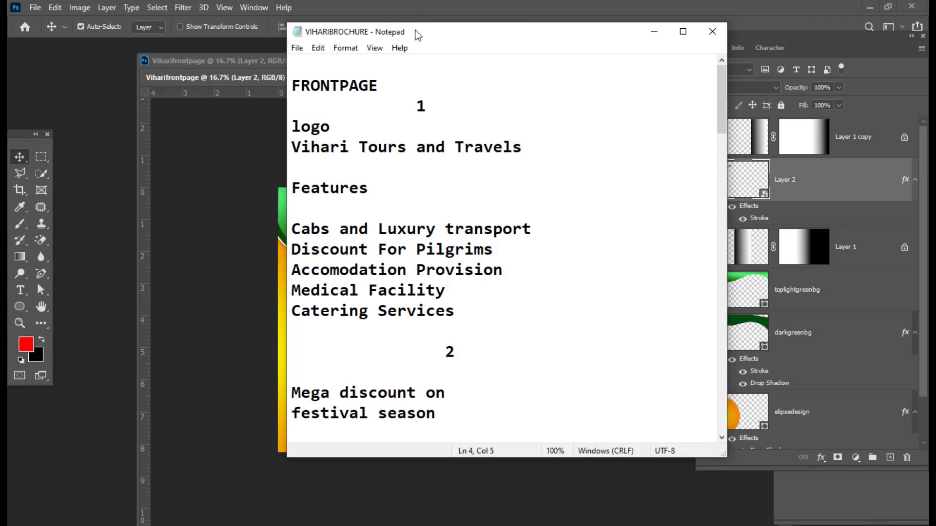
pyautogui.moveTo(416, 33); pyautogui.dragTo(565, 51)
pyautogui.click(679, 166)
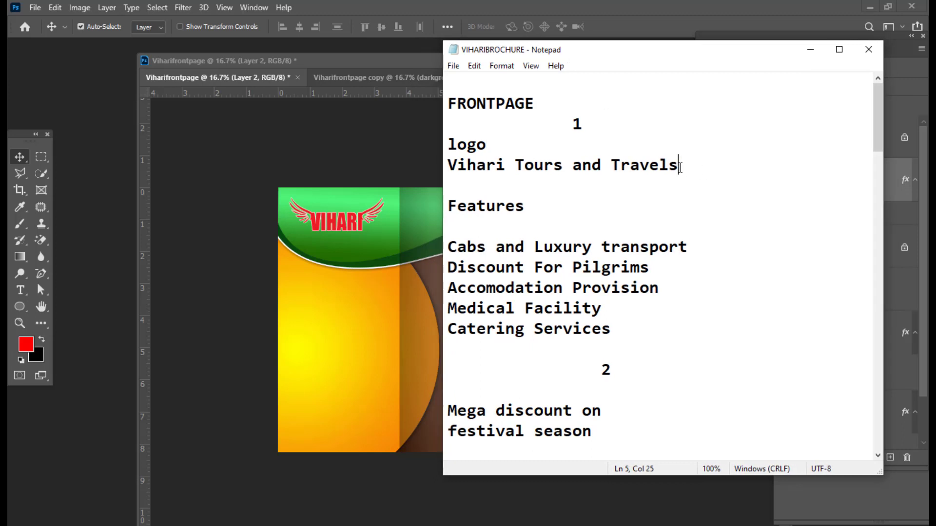
pyautogui.moveTo(680, 167); pyautogui.dragTo(448, 166)
pyautogui.rightClick(542, 165)
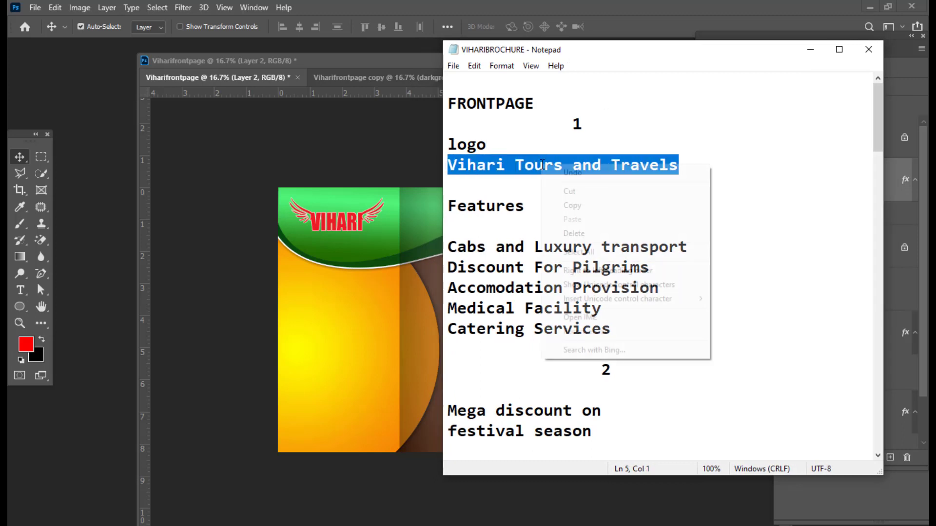
pyautogui.click(575, 205)
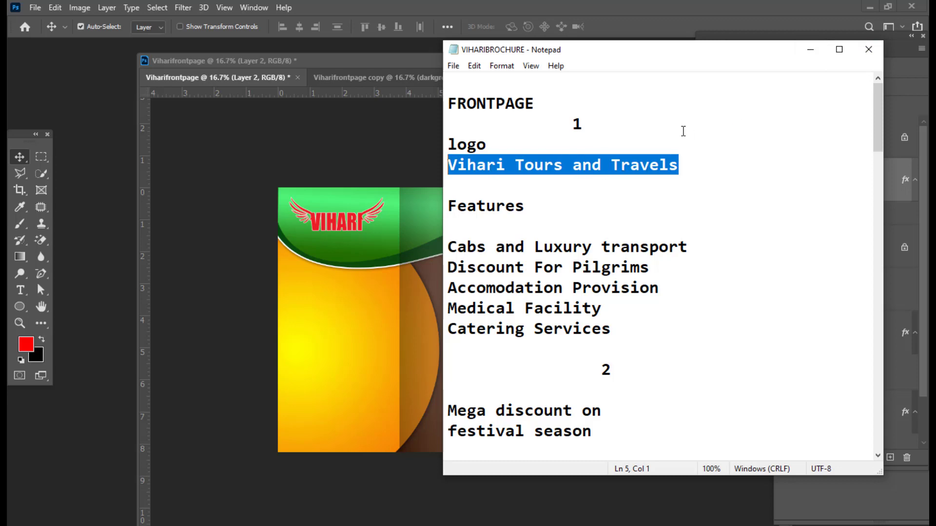
pyautogui.click(809, 53)
# Back in Photoshop, create a horizontal text box across the orange circle and paste "Vihari Tours and Travels" into it.
pyautogui.moveTo(381, 66)
pyautogui.mouseDown()
pyautogui.moveTo(394, 66)
pyautogui.moveTo(382, 69)
pyautogui.mouseUp()
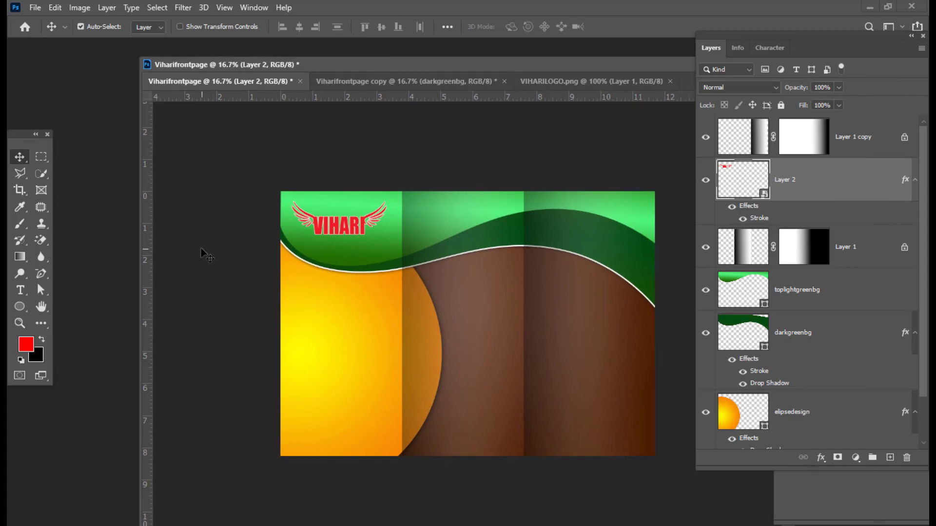
pyautogui.click(20, 290)
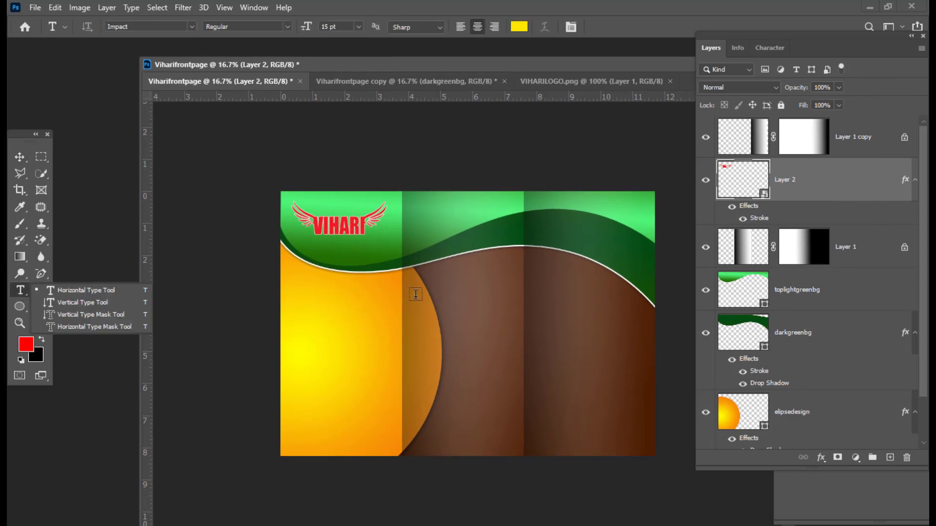
pyautogui.moveTo(300, 304); pyautogui.dragTo(441, 323)
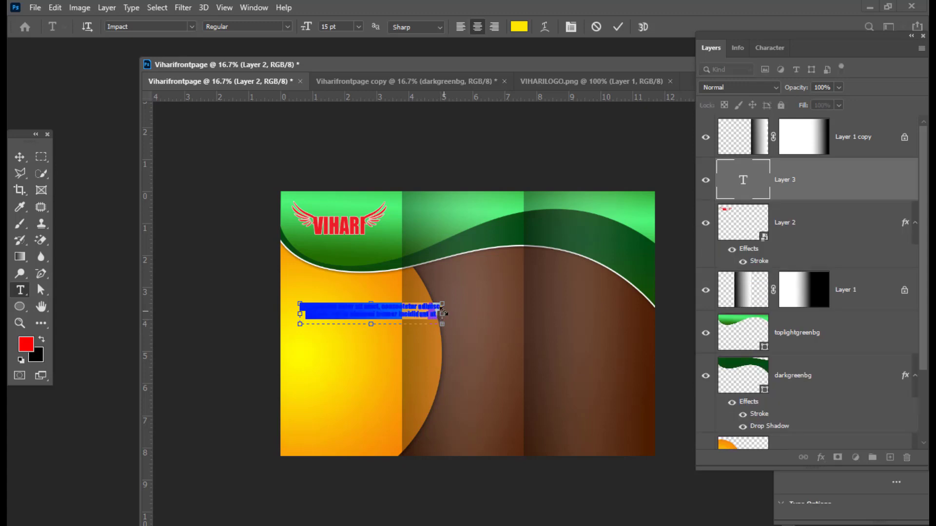
pyautogui.hotkey('ctrl', 'v')
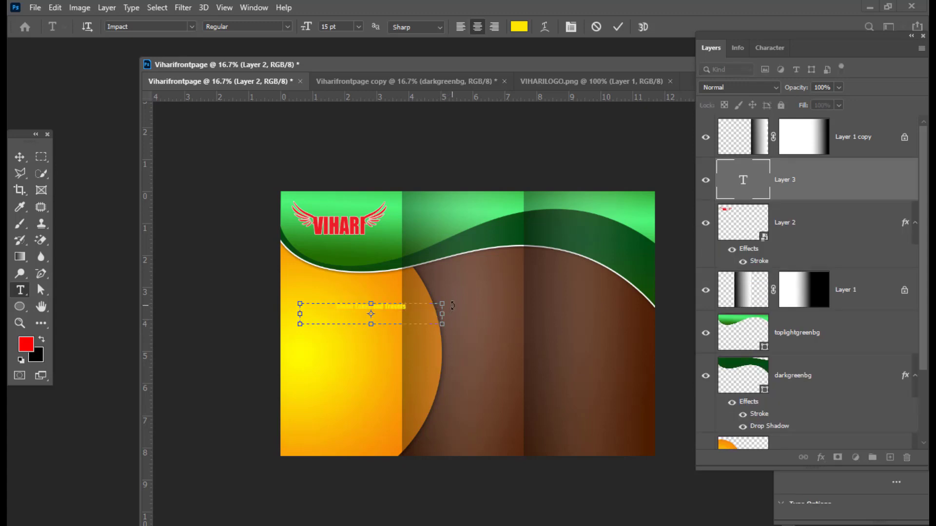
# Format the pasted company-name text in white (ffffff) at 22 pt.
pyautogui.moveTo(411, 305); pyautogui.dragTo(268, 306)
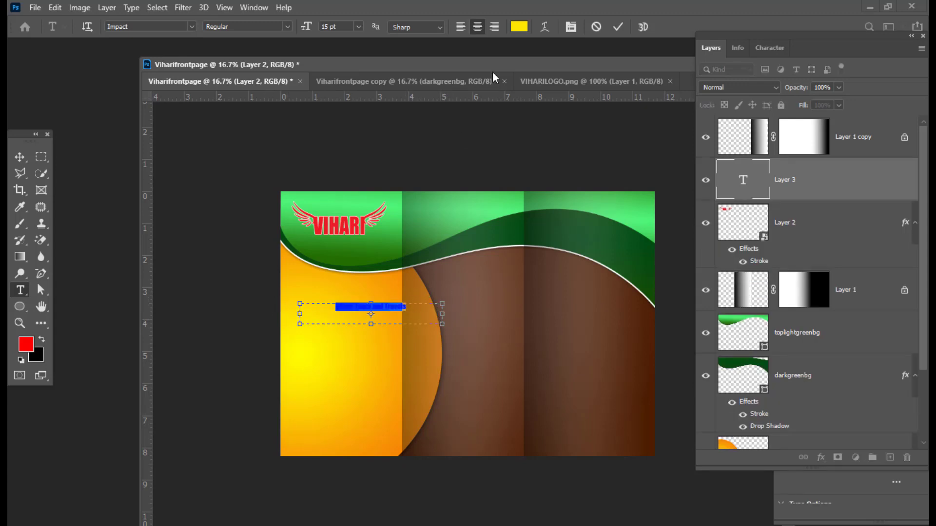
pyautogui.click(519, 27)
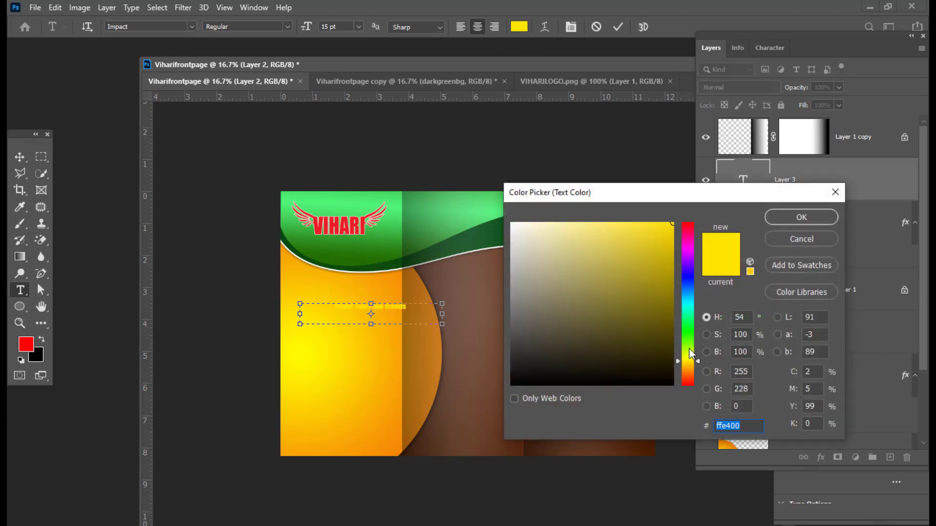
pyautogui.click(512, 224)
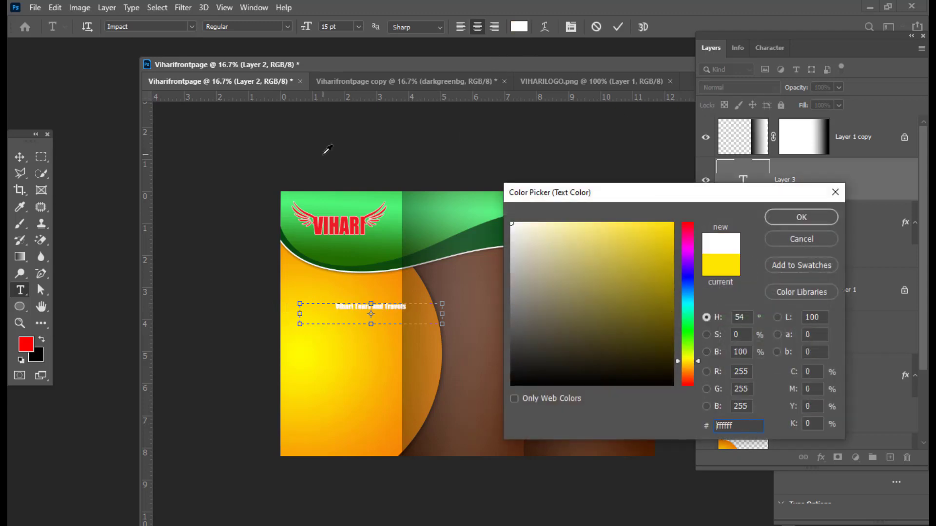
pyautogui.click(805, 216)
pyautogui.hotkey('ctrl', 'shift', '.')
pyautogui.hotkey('ctrl', 'shift', '.')
pyautogui.hotkey('ctrl', 'shift', '.')
pyautogui.hotkey('ctrl', 'shift', '.')
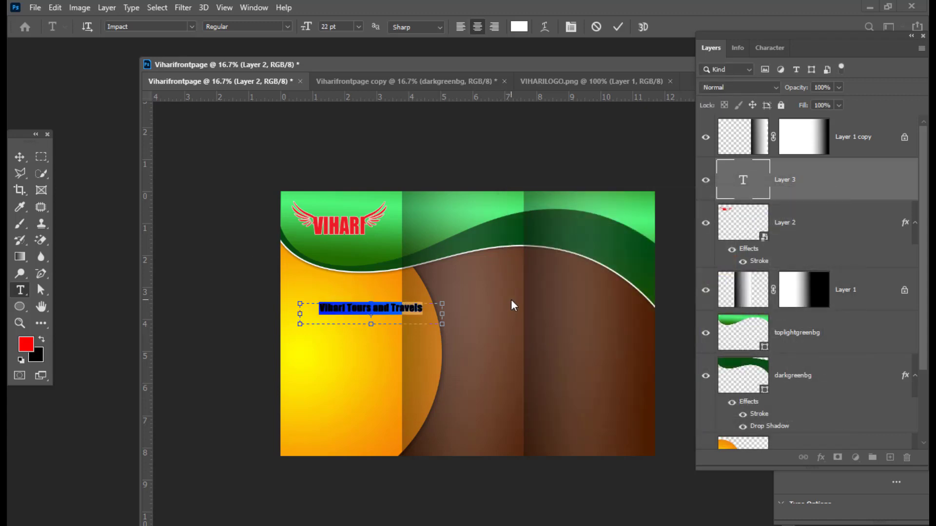
# Move the company-name text directly beneath the logo and reduce its size to 17 pt.
pyautogui.click(20, 157)
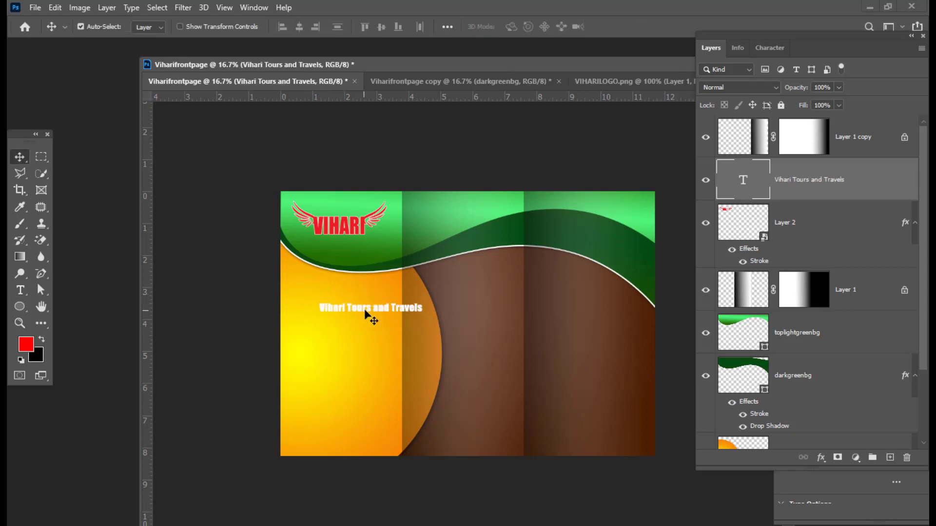
pyautogui.moveTo(370, 317); pyautogui.dragTo(340, 256)
pyautogui.doubleClick(744, 180)
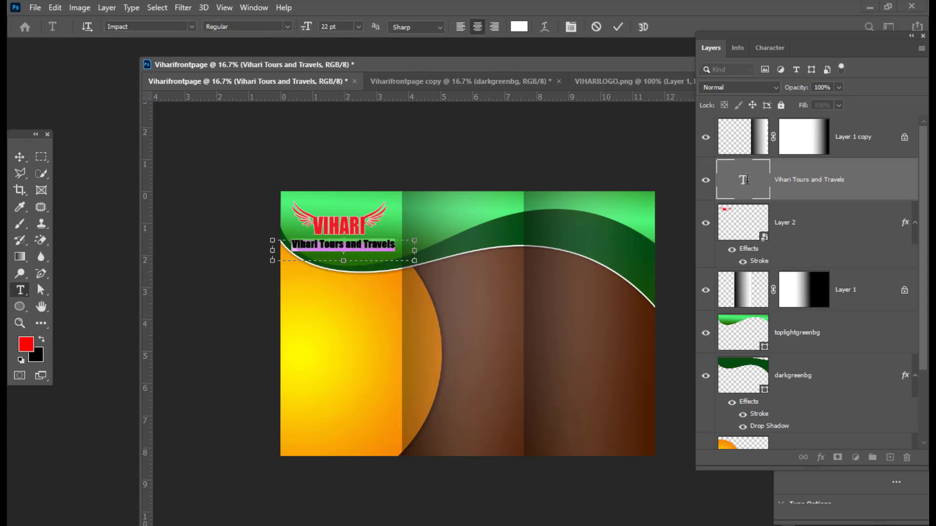
pyautogui.hotkey('ctrl', 'shift', ',')
pyautogui.hotkey('ctrl', 'shift', ',')
pyautogui.hotkey('ctrl', 'shift', ',')
pyautogui.hotkey('ctrl', 'shift', ',')
pyautogui.hotkey('ctrl', 'shift', ',')
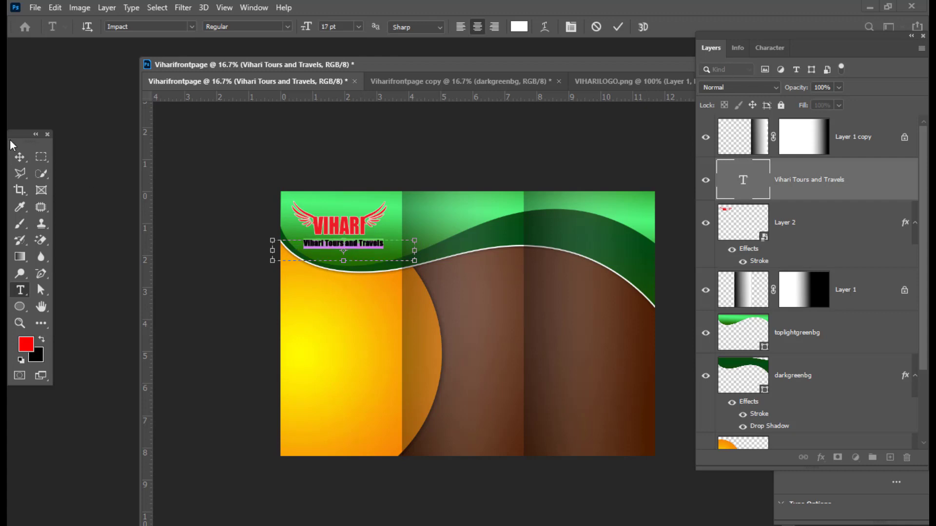
pyautogui.click(20, 157)
pyautogui.press('Up')
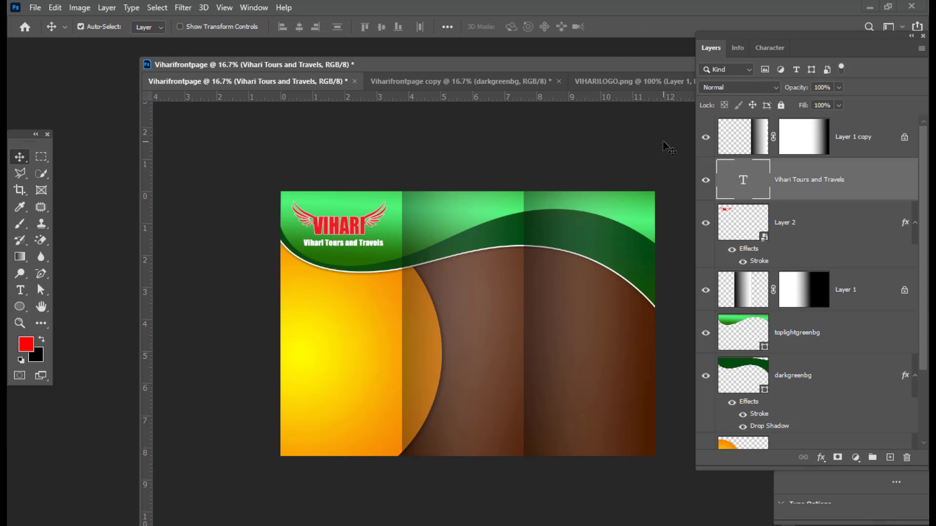
pyautogui.press('Down')
pyautogui.moveTo(317, 62); pyautogui.dragTo(310, 63)
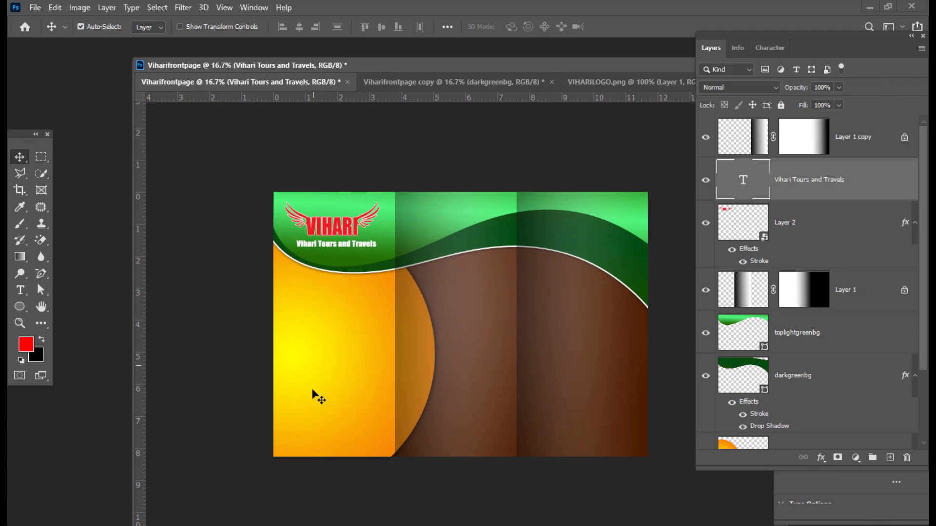
pyautogui.moveTo(368, 66); pyautogui.dragTo(357, 47)
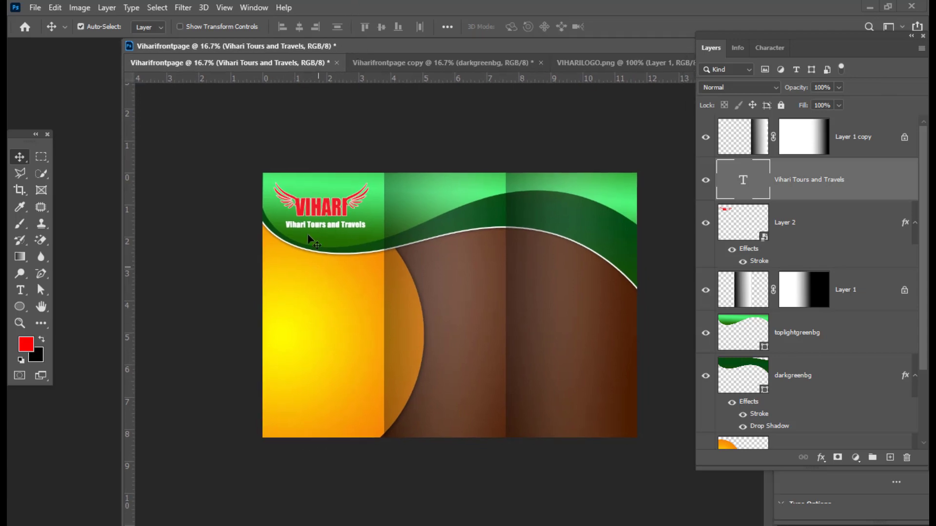
# Switch to the VIHARIBROCHURE text file in Notepad and copy the heading "Features".
pyautogui.hotkey('alt', 'Tab')
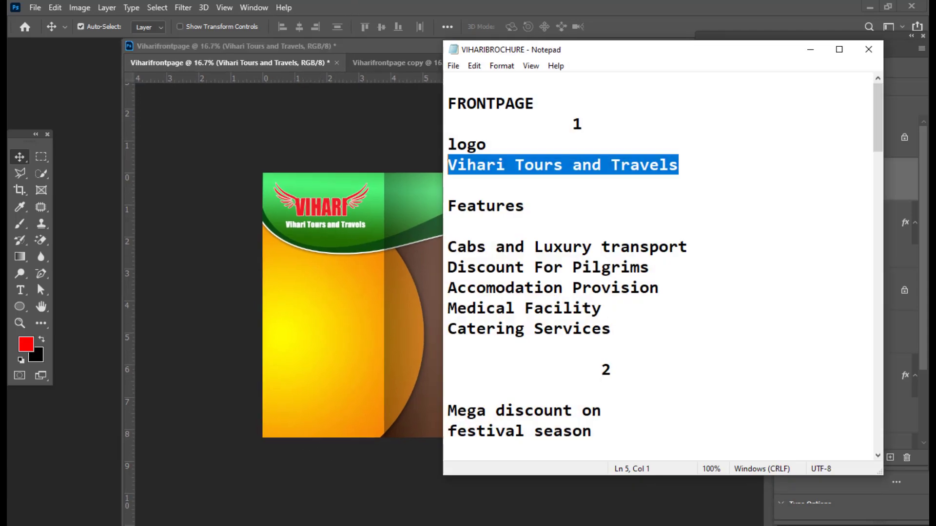
pyautogui.click(600, 238)
pyautogui.moveTo(530, 205); pyautogui.dragTo(441, 206)
pyautogui.rightClick(477, 205)
pyautogui.click(505, 245)
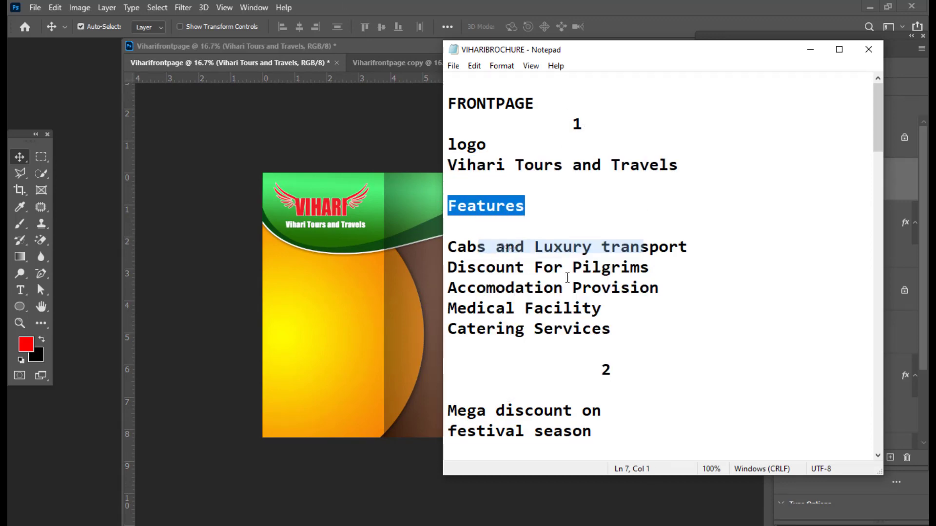
# Back in Photoshop, create a text box on the orange area beneath the company name and paste "Features" into it.
pyautogui.click(361, 42)
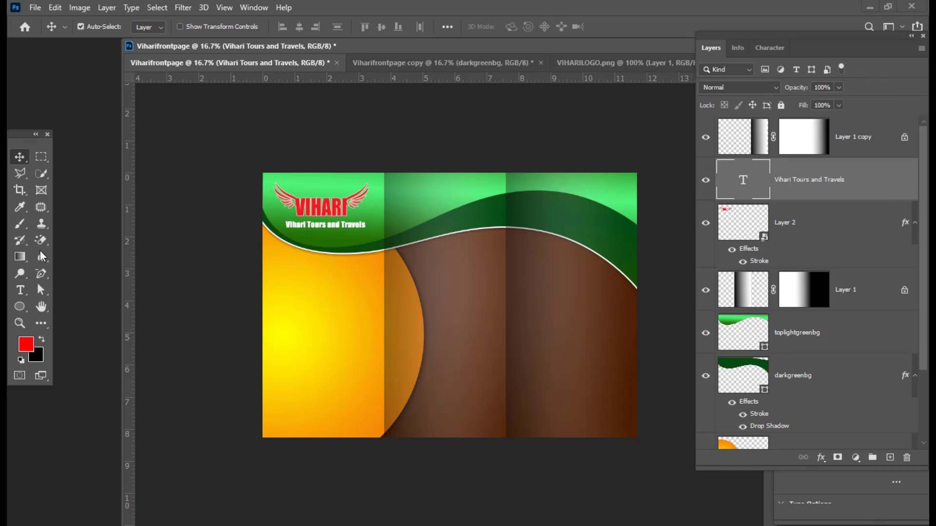
pyautogui.click(20, 290)
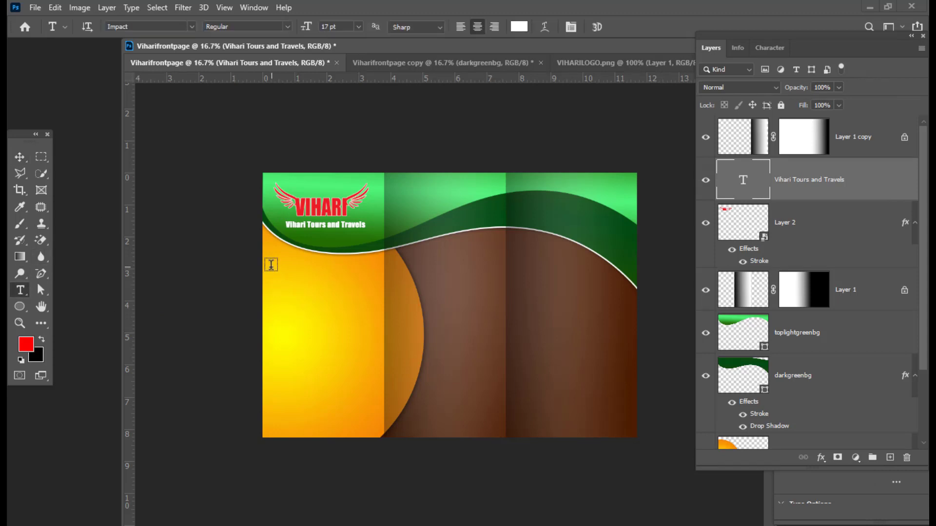
pyautogui.moveTo(272, 267); pyautogui.dragTo(377, 292)
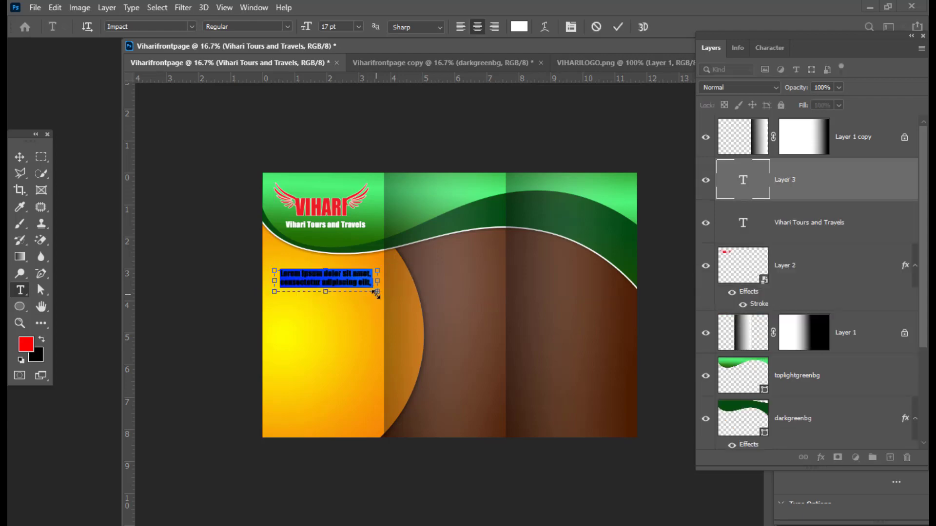
pyautogui.write('Features')
# Format the "Features" heading in Great Vibes Regular at 35 pt.
pyautogui.hotkey('ctrl', 'a')
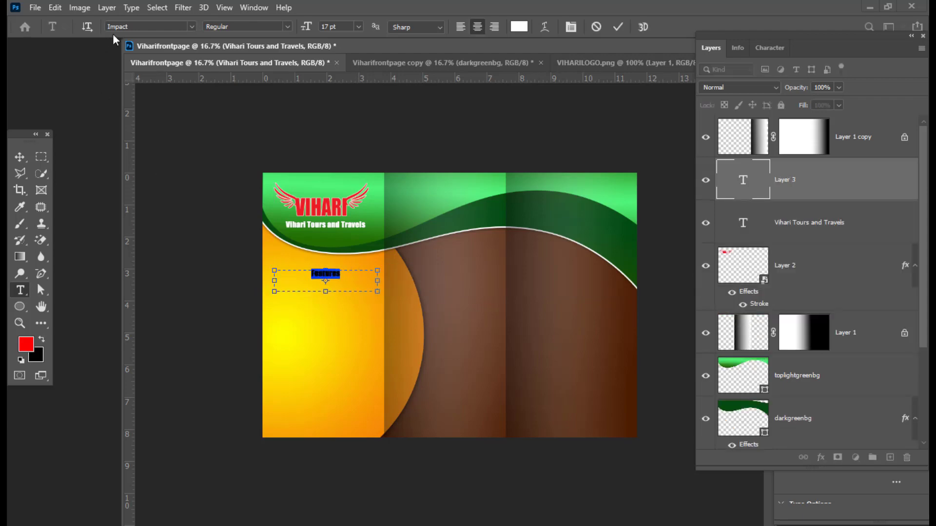
pyautogui.click(143, 25)
pyautogui.write('GR')
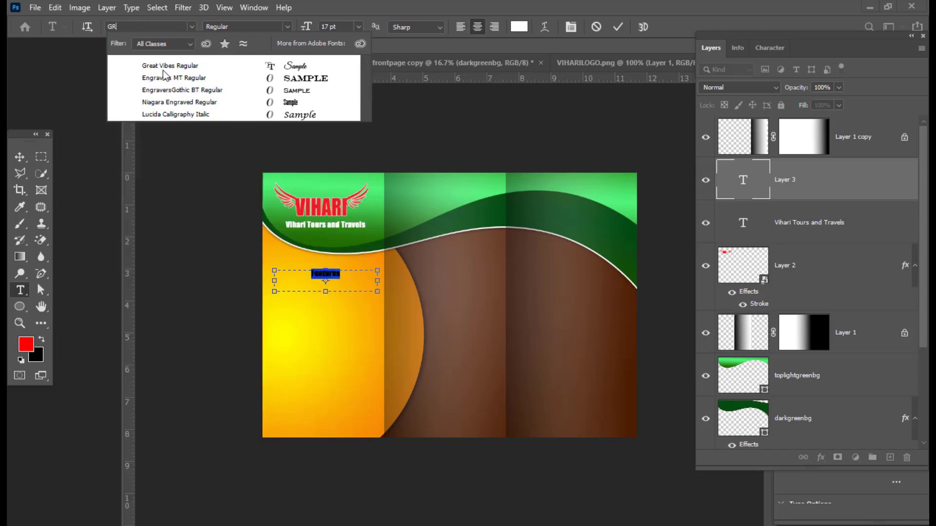
pyautogui.click(166, 67)
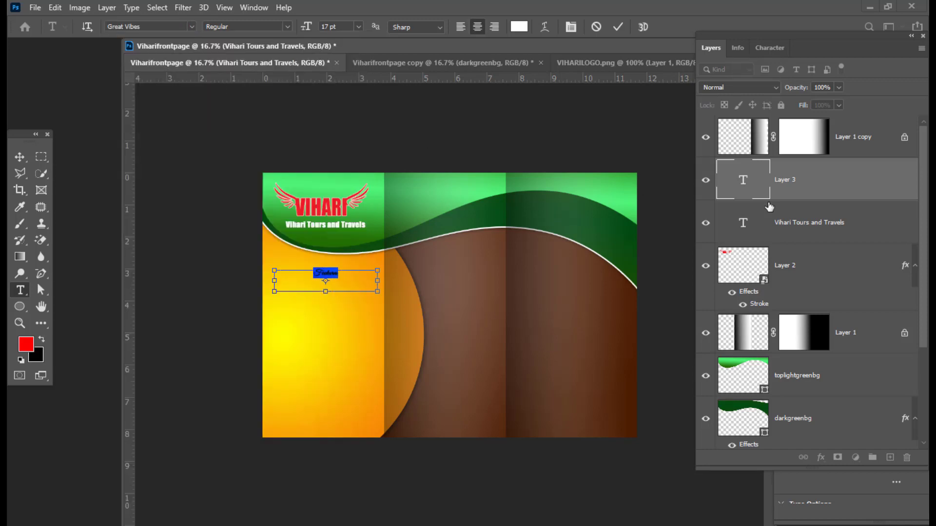
pyautogui.hotkey('ctrl', 'shift', '.')
pyautogui.hotkey('ctrl', 'shift', '.')
pyautogui.hotkey('ctrl', 'shift', '.')
pyautogui.hotkey('ctrl', 'shift', '.')
pyautogui.hotkey('ctrl', 'shift', '.')
pyautogui.hotkey('ctrl', 'shift', '.')
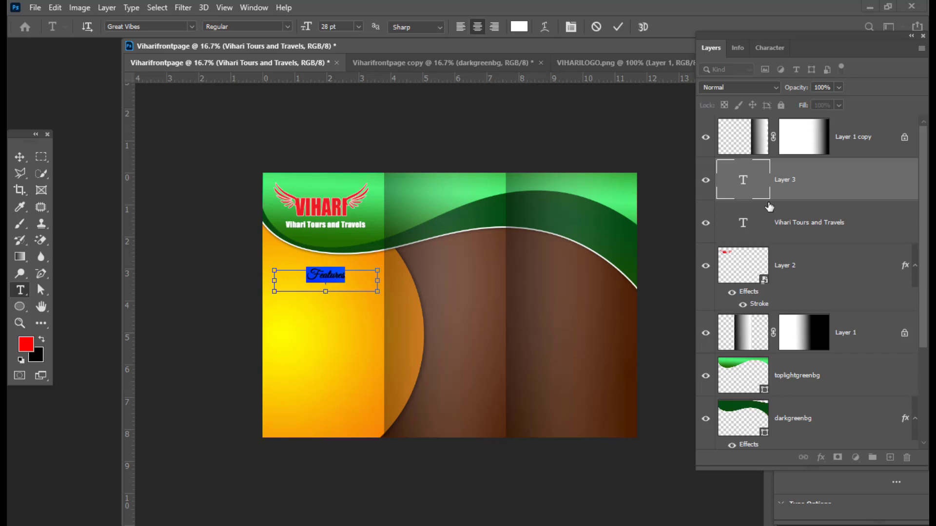
pyautogui.hotkey('ctrl', 'shift', '.')
pyautogui.hotkey('ctrl', 'shift', '.')
pyautogui.hotkey('ctrl', 'shift', '.')
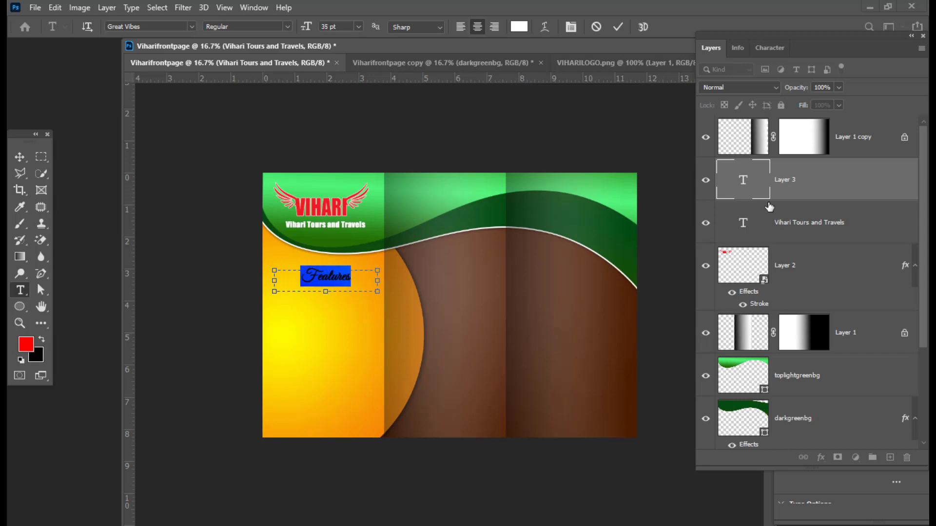
# Colour the "Features" heading dark blue (01018f) and left-align it.
pyautogui.click(520, 27)
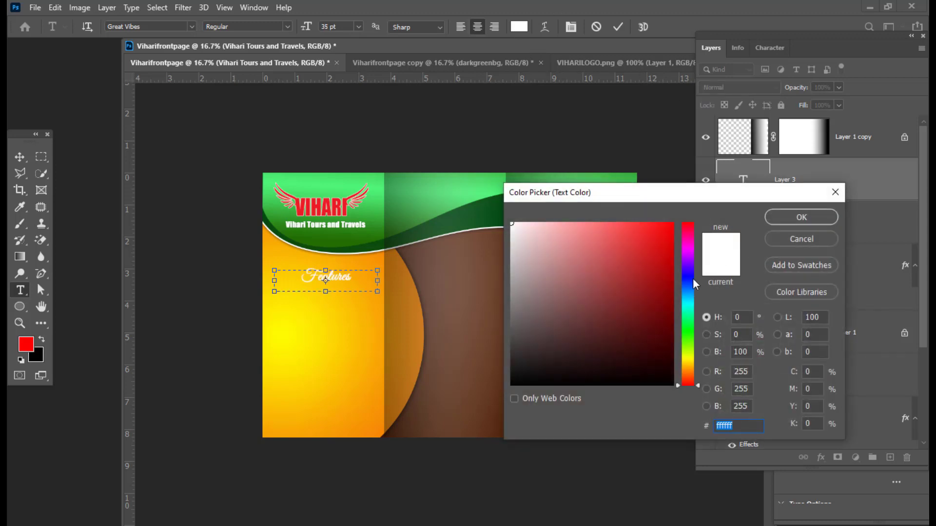
pyautogui.click(693, 277)
pyautogui.click(671, 294)
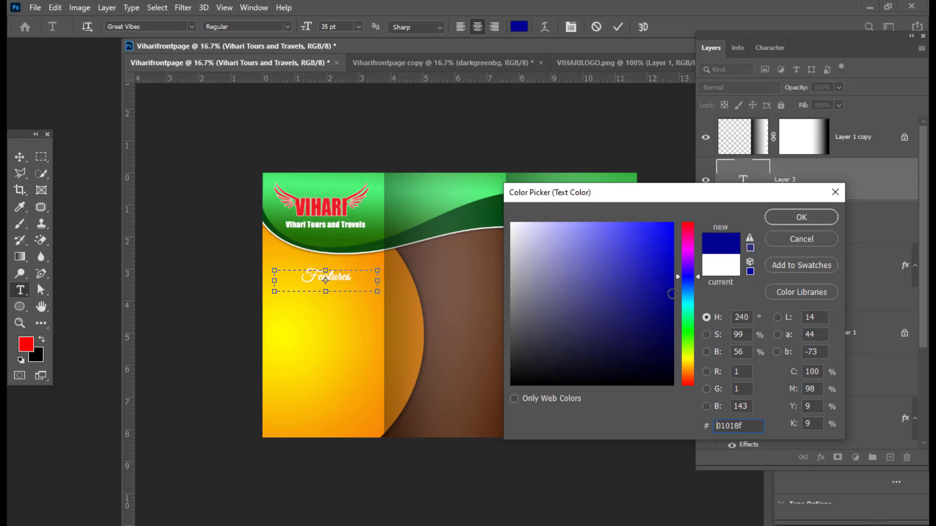
pyautogui.click(809, 211)
pyautogui.click(461, 28)
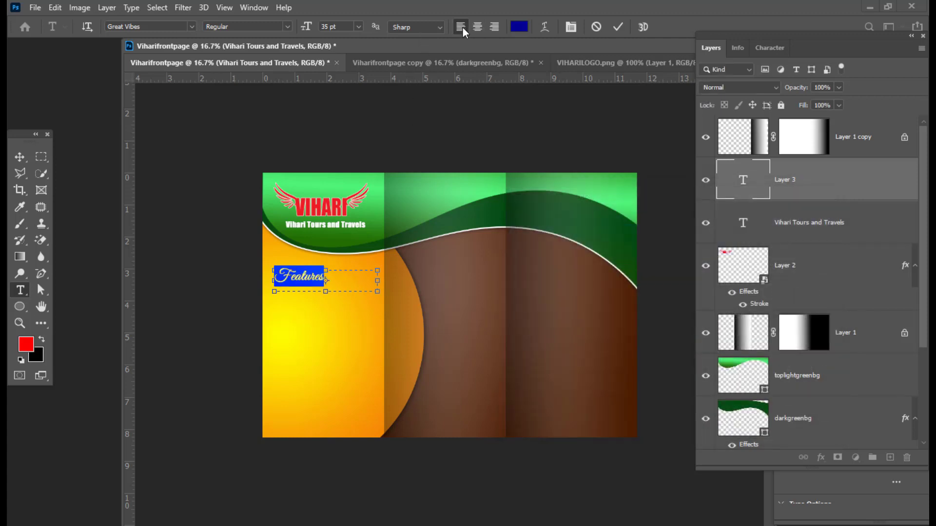
# Move the "Features" heading slightly down and closer to the left edge of the orange panel.
pyautogui.click(20, 157)
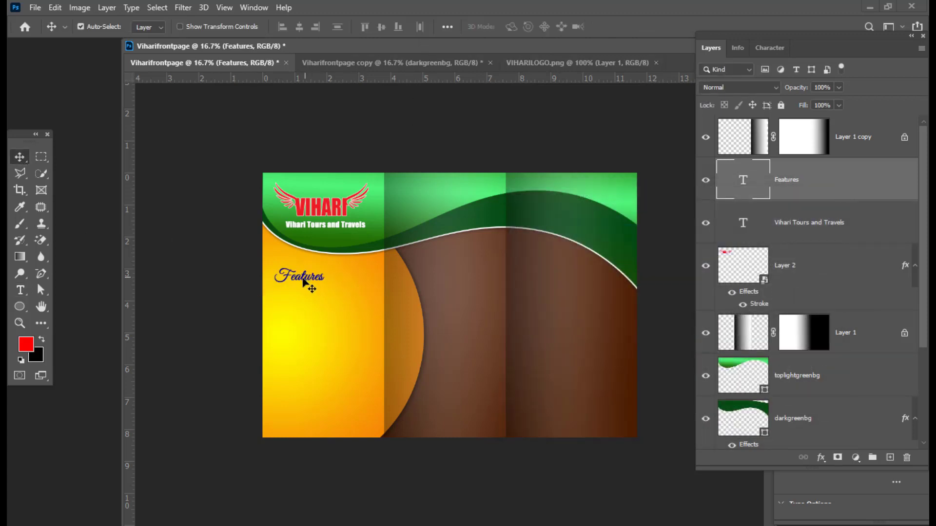
pyautogui.moveTo(306, 279); pyautogui.dragTo(301, 285)
pyautogui.press('Left')
pyautogui.press('Left')
pyautogui.press('Left')
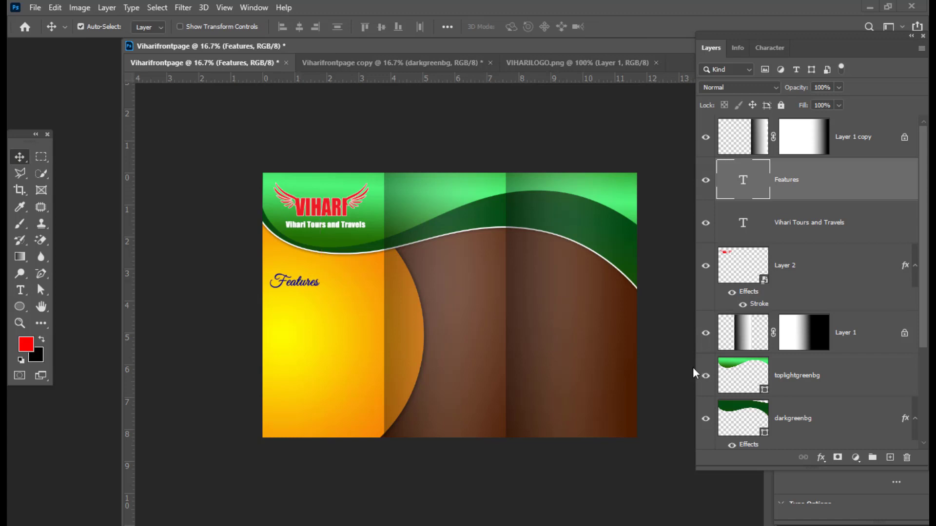
pyautogui.press('Up')
pyautogui.press('Up')
pyautogui.press('Up')
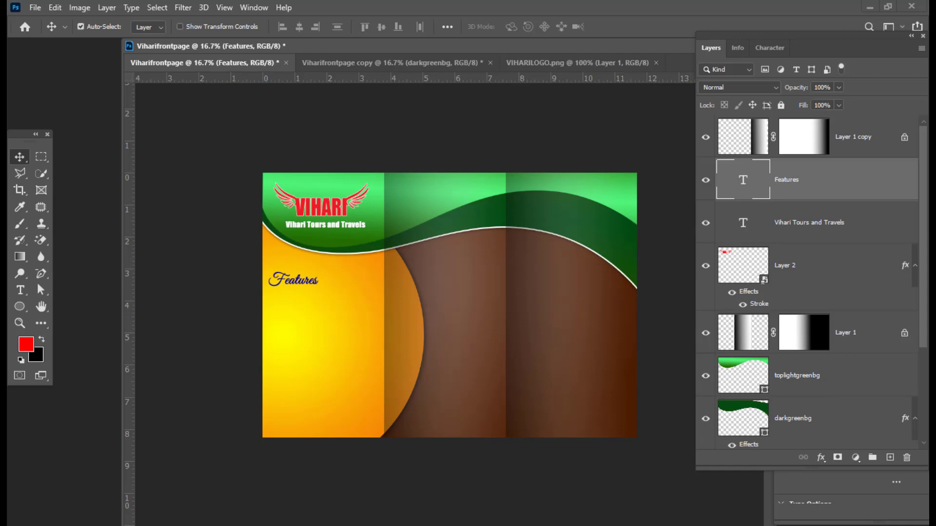
# Create a tall text box on the orange panel below the "Features" heading and clear its placeholder text.
pyautogui.hotkey('alt', 'Tab')
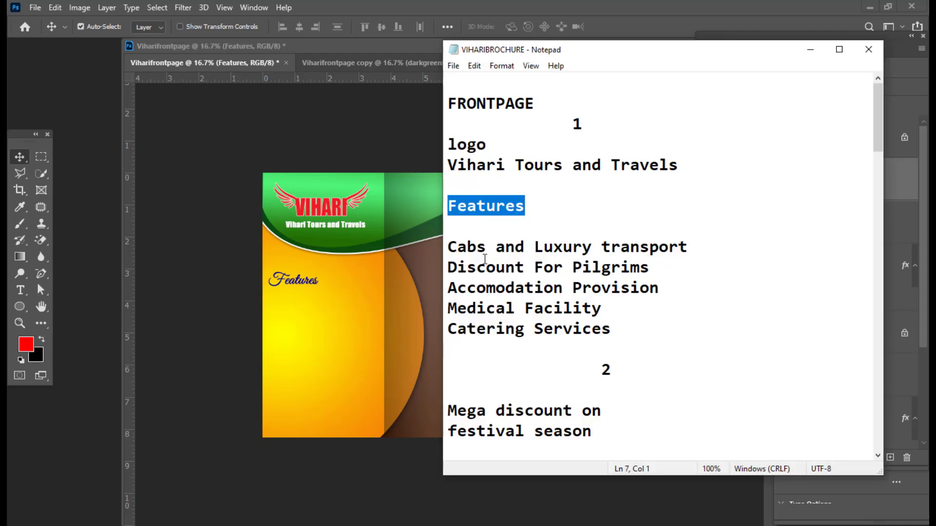
pyautogui.click(811, 49)
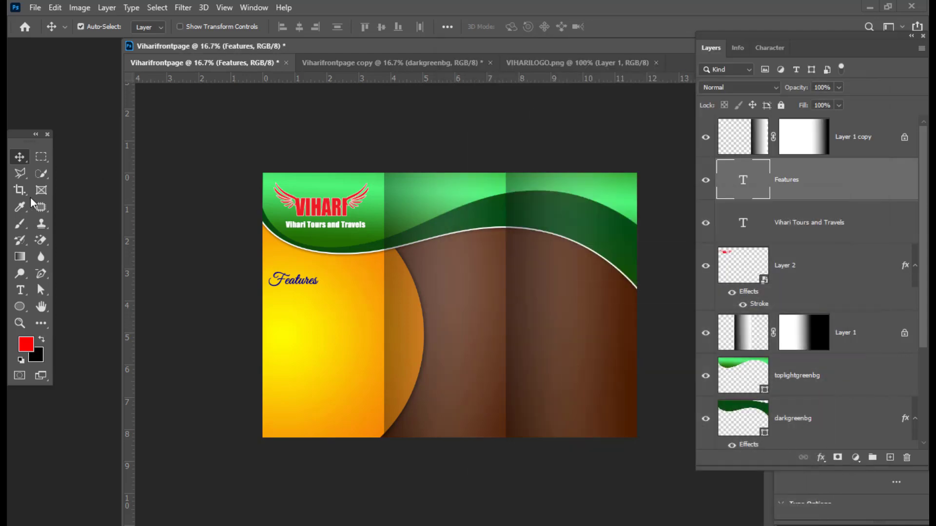
pyautogui.click(20, 290)
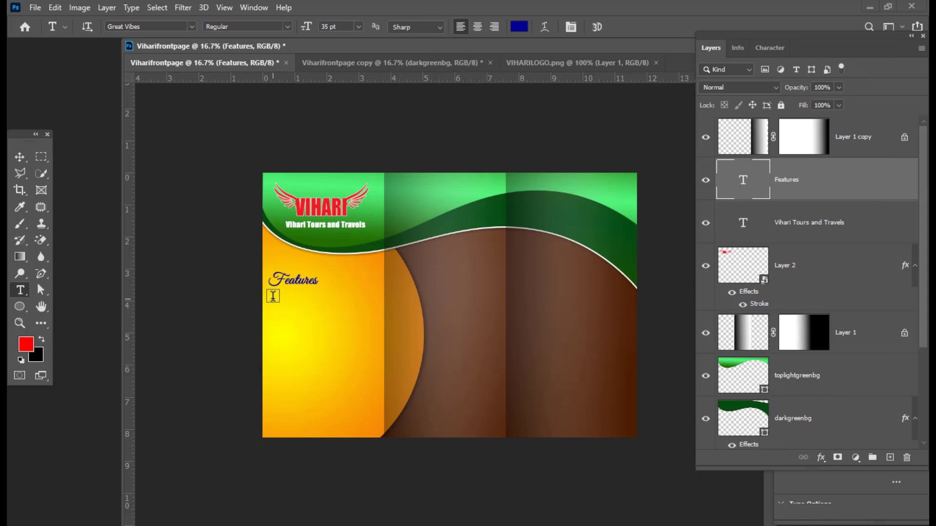
pyautogui.moveTo(275, 292); pyautogui.dragTo(371, 427)
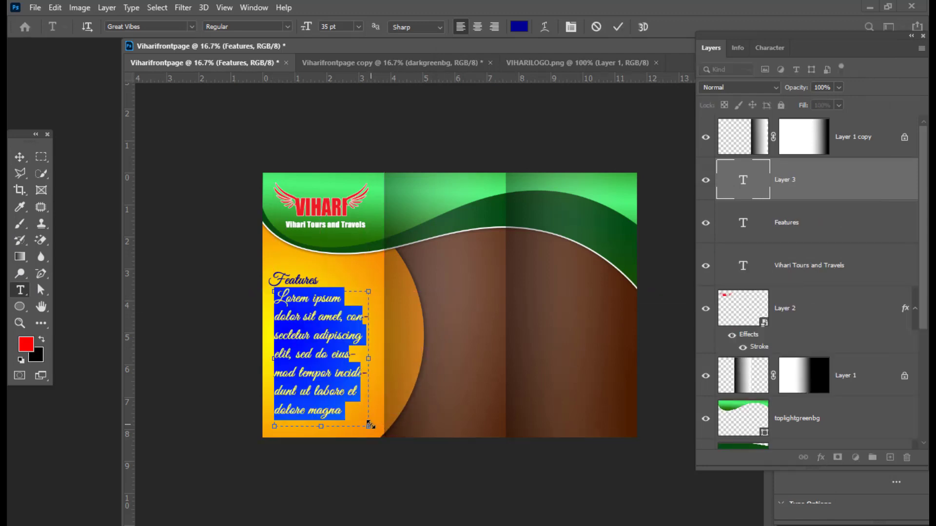
pyautogui.press('BackSpace')
# Copy the five lines from "Cabs and Luxury transport" to "Catering Services" in Notepad and paste them into the empty Photoshop text box.
pyautogui.hotkey('alt', 'Tab')
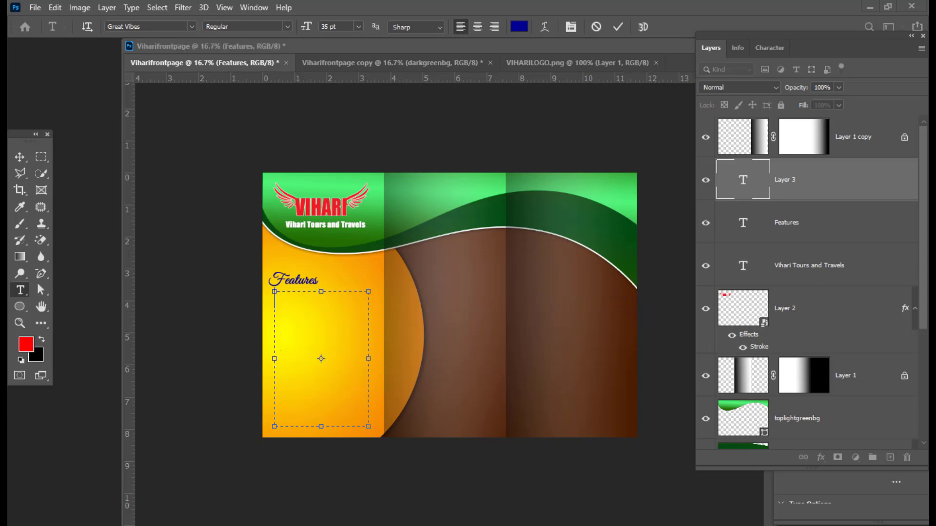
pyautogui.moveTo(628, 341); pyautogui.dragTo(427, 247)
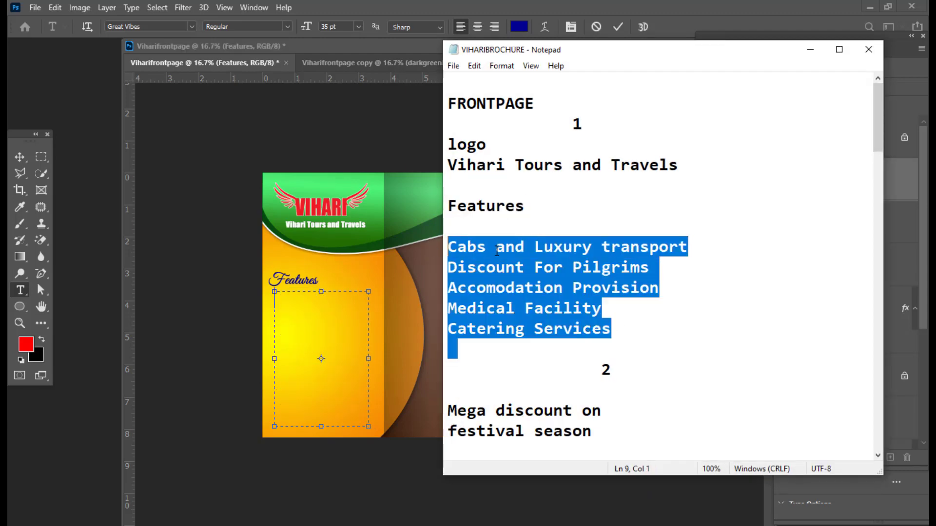
pyautogui.rightClick(497, 251)
pyautogui.click(519, 291)
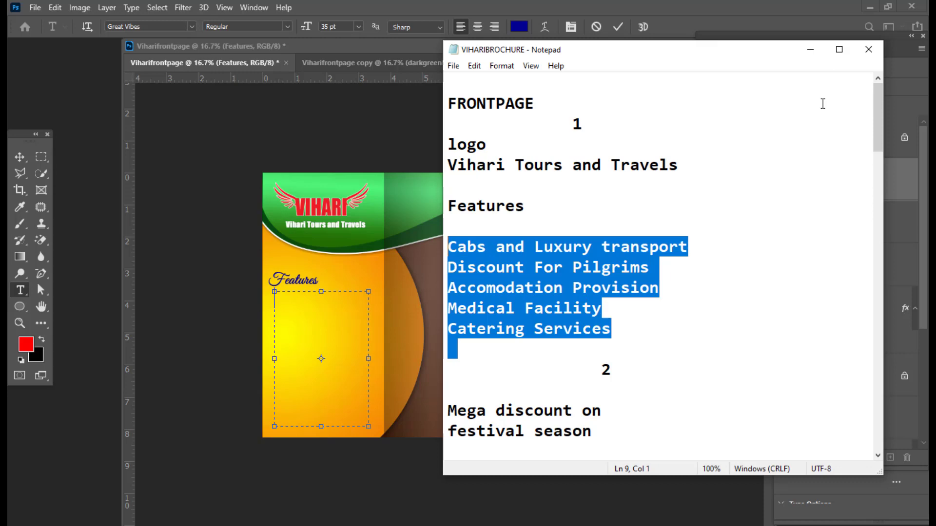
pyautogui.click(816, 49)
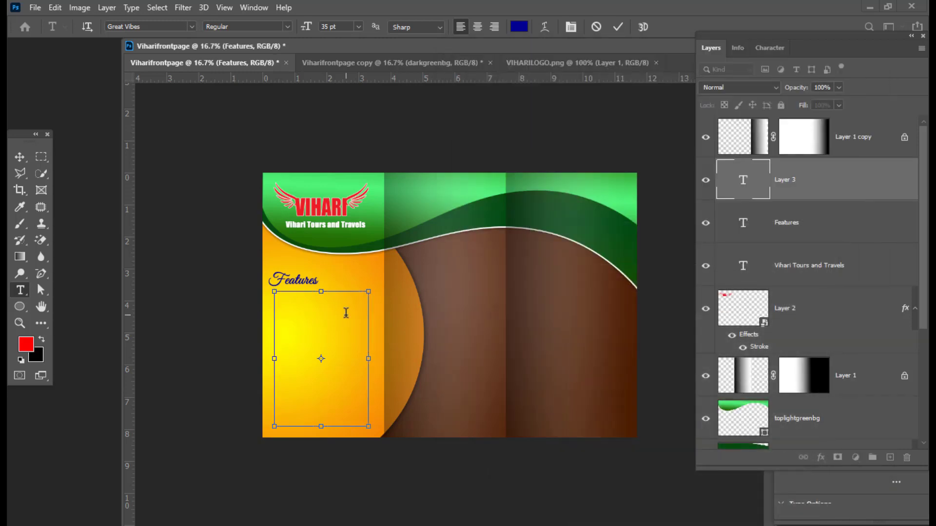
pyautogui.hotkey('ctrl', 'v')
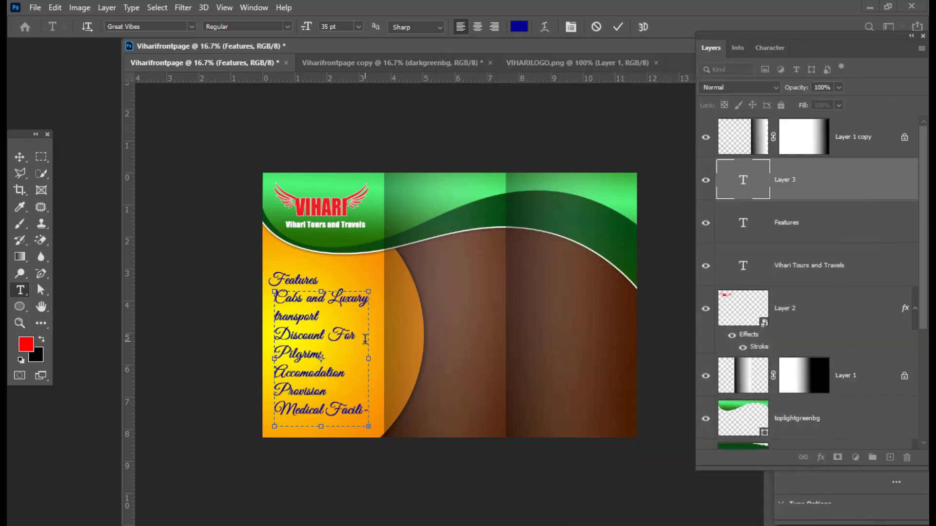
# Reduce the pasted features list to 23 pt so each item fits on one line.
pyautogui.hotkey('ctrl', 'a')
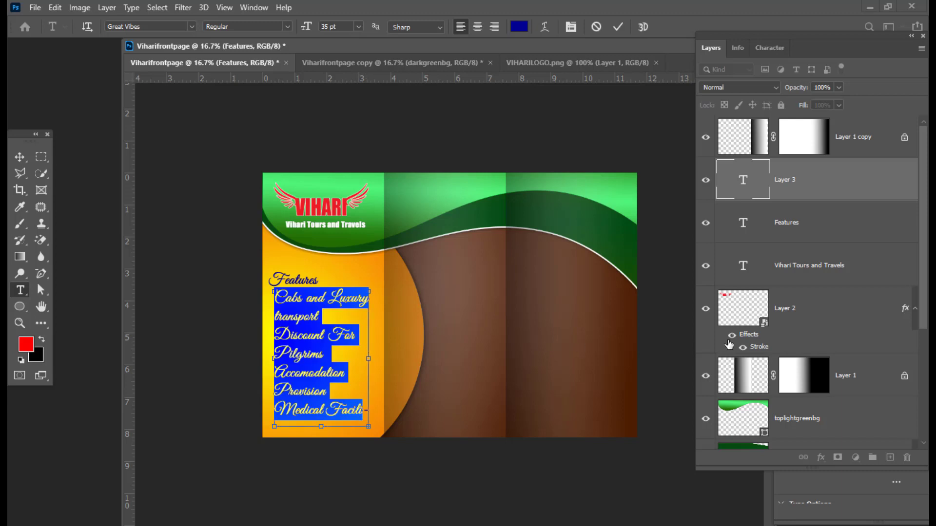
pyautogui.hotkey('ctrl', 'shift', ',')
pyautogui.hotkey('ctrl', 'shift', ',')
pyautogui.hotkey('ctrl', 'shift', ',')
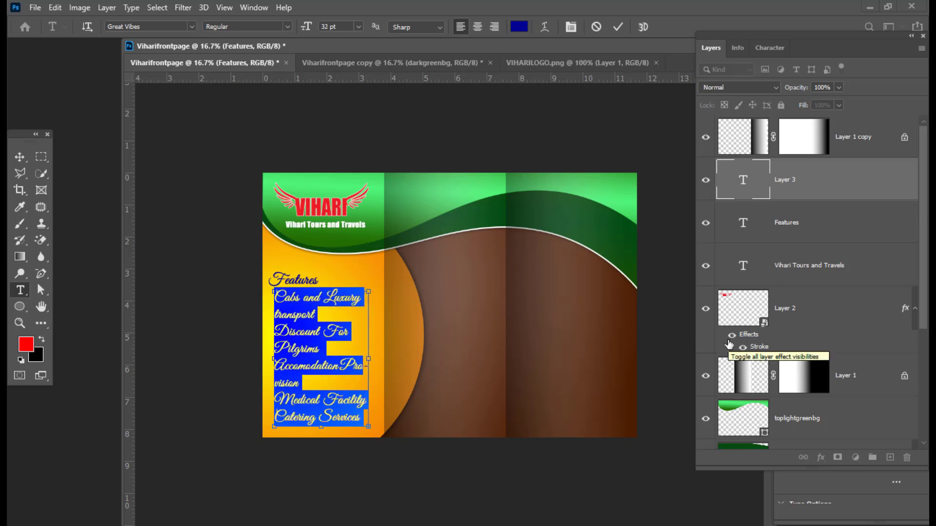
pyautogui.hotkey('ctrl', 'shift', ',')
pyautogui.hotkey('ctrl', 'shift', ',')
pyautogui.hotkey('ctrl', 'shift', ',')
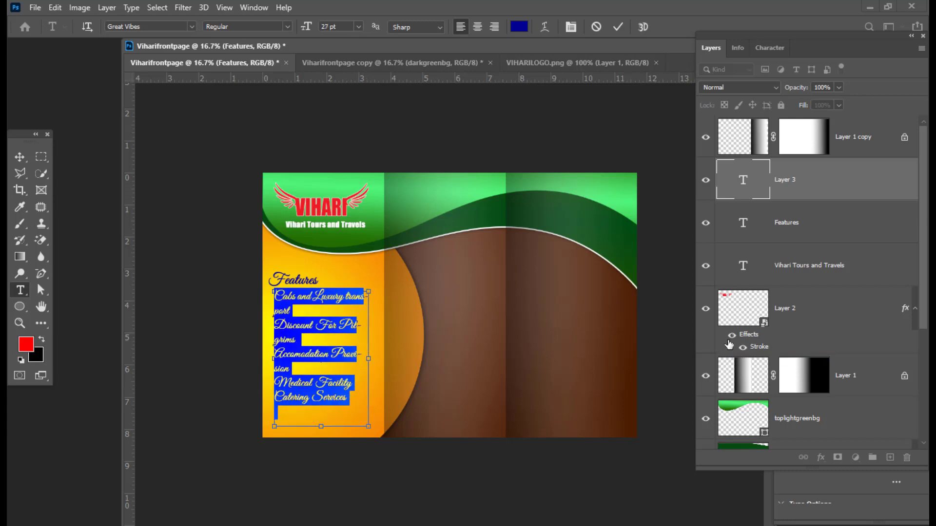
pyautogui.hotkey('ctrl', 'shift', ',')
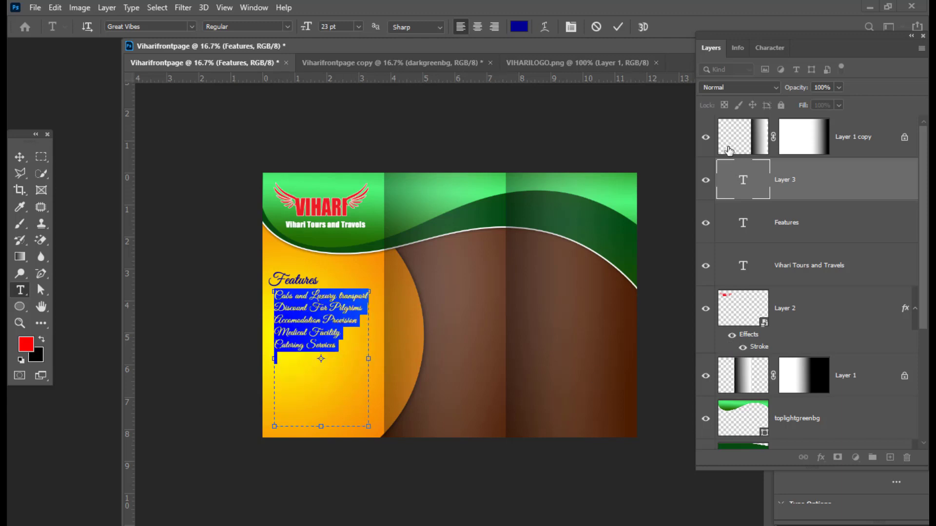
# Set the features list's leading to 48 pt.
pyautogui.click(770, 47)
pyautogui.moveTo(725, 36); pyautogui.dragTo(681, 44)
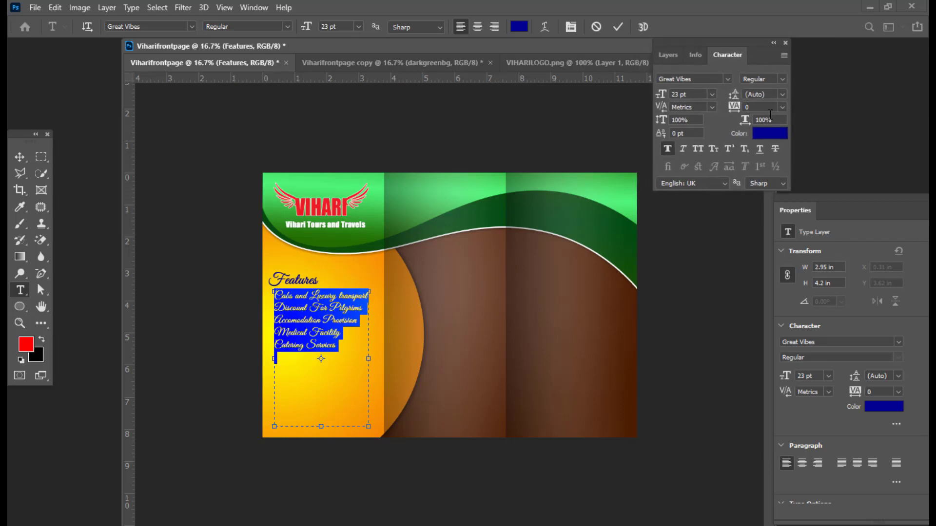
pyautogui.click(782, 94)
pyautogui.click(765, 184)
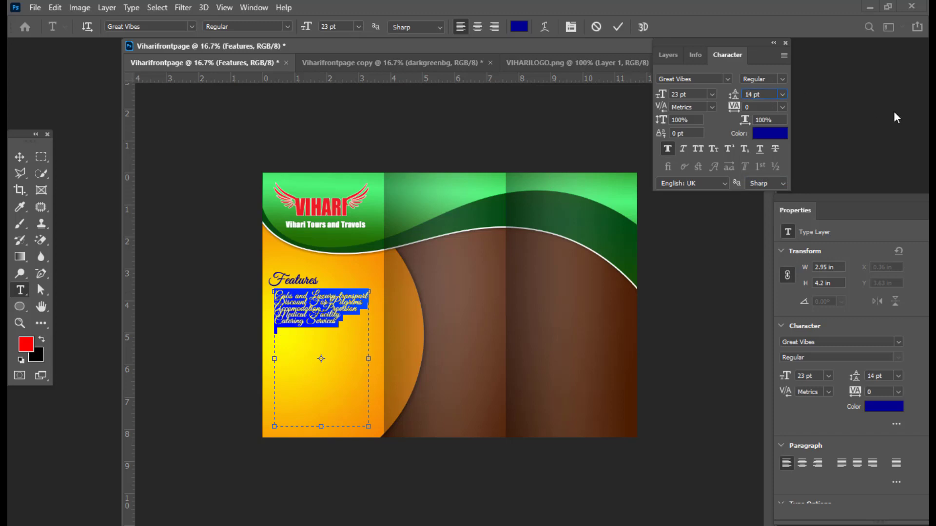
pyautogui.press('Up')
pyautogui.press('Up')
pyautogui.press('Up')
pyautogui.press('Up')
pyautogui.press('Up')
pyautogui.press('Up')
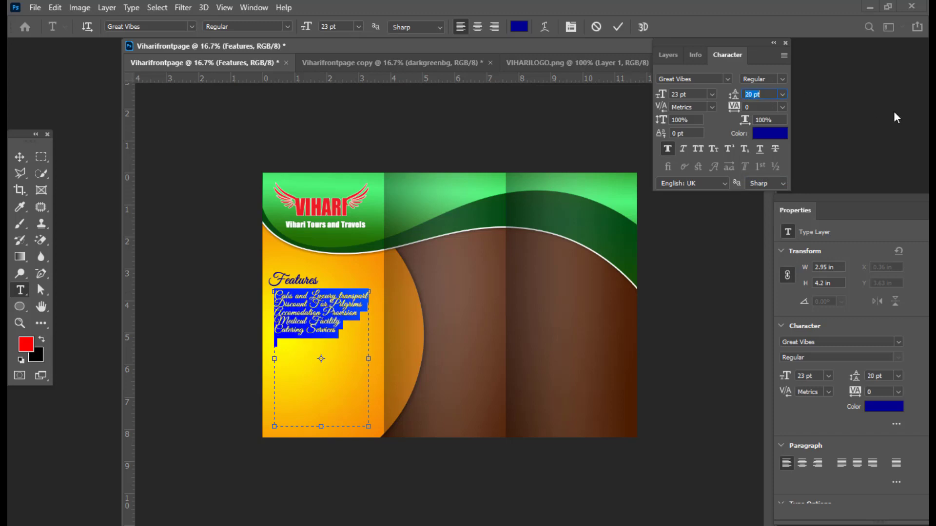
pyautogui.press('Up')
pyautogui.press('Up')
pyautogui.press('Up')
pyautogui.press('Up')
pyautogui.press('Up')
pyautogui.press('Up')
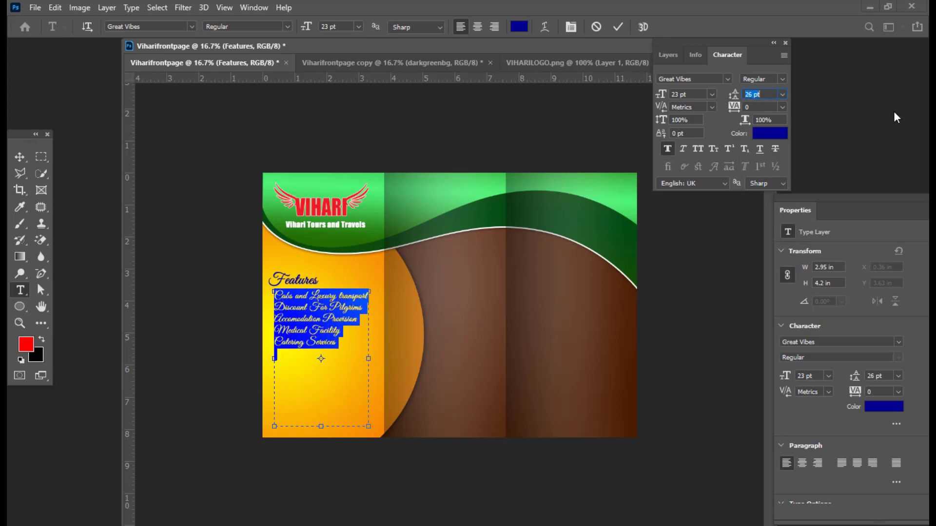
pyautogui.press('Up')
pyautogui.press('Up')
pyautogui.press('Up')
pyautogui.press('Up')
pyautogui.press('Up')
pyautogui.press('Up')
pyautogui.press('Up')
pyautogui.press('Up')
pyautogui.press('Up')
pyautogui.press('Up')
pyautogui.press('Up')
pyautogui.press('Up')
pyautogui.press('Up')
pyautogui.press('Up')
pyautogui.press('Up')
pyautogui.press('Up')
pyautogui.press('Up')
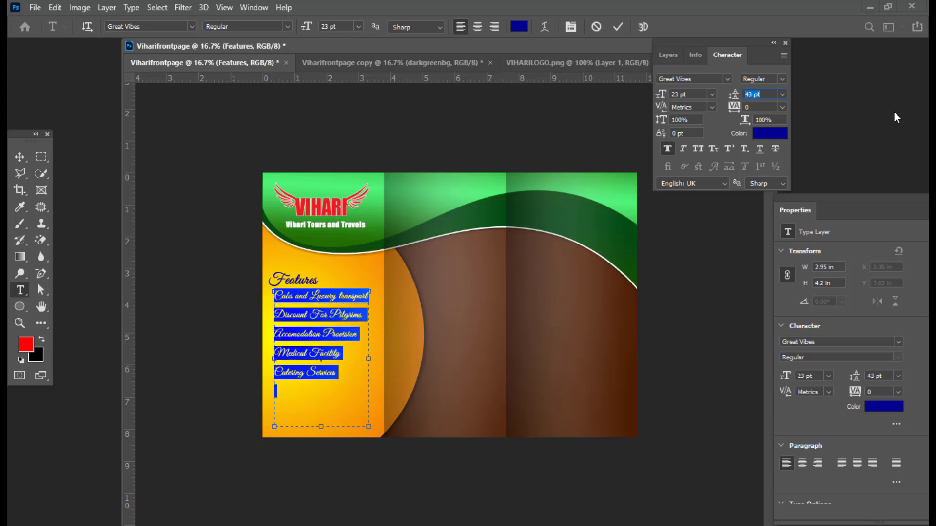
pyautogui.press('Up')
pyautogui.press('Up')
pyautogui.press('Up')
pyautogui.press('Up')
pyautogui.press('Up')
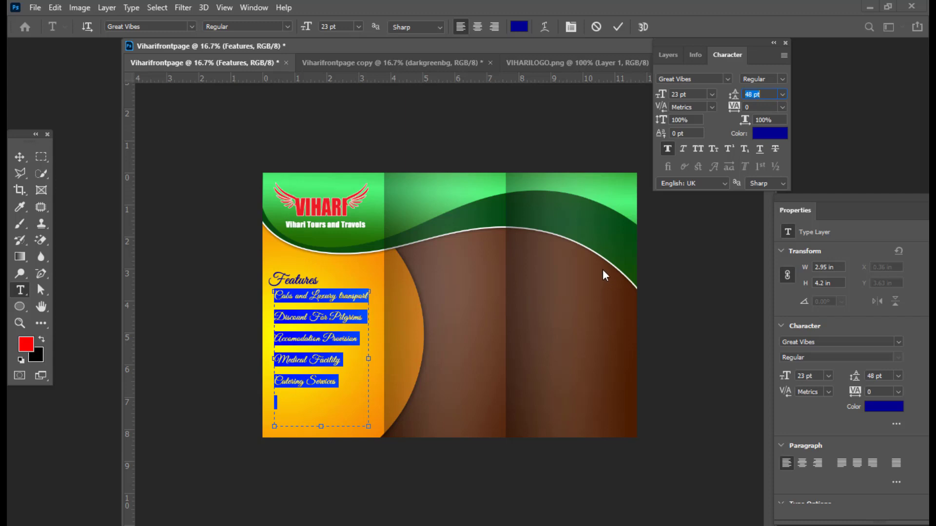
# Move the features list slightly down and left, leaving a gap below the "Features" heading.
pyautogui.click(19, 156)
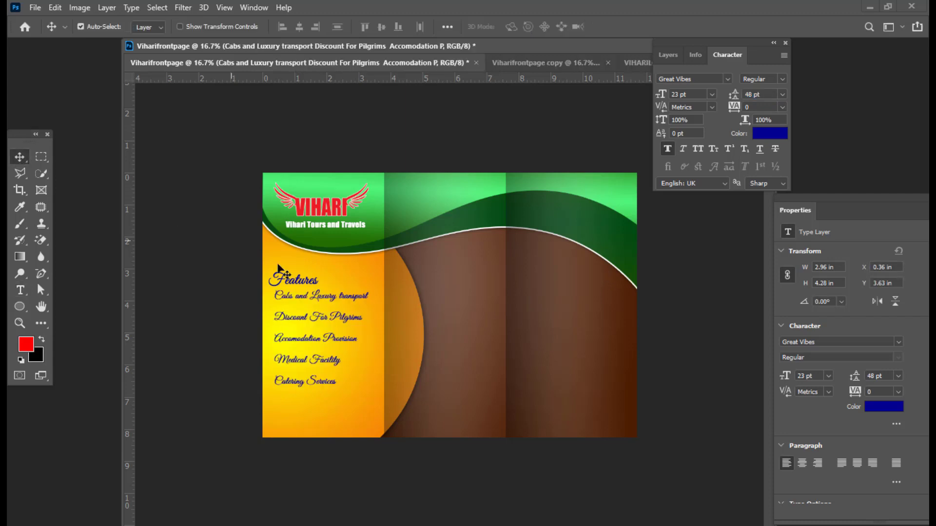
pyautogui.moveTo(316, 301); pyautogui.dragTo(314, 309)
pyautogui.press('Down')
pyautogui.press('Down')
pyautogui.press('Down')
pyautogui.press('Down')
pyautogui.press('Down')
pyautogui.press('Down')
pyautogui.press('Down')
pyautogui.press('Down')
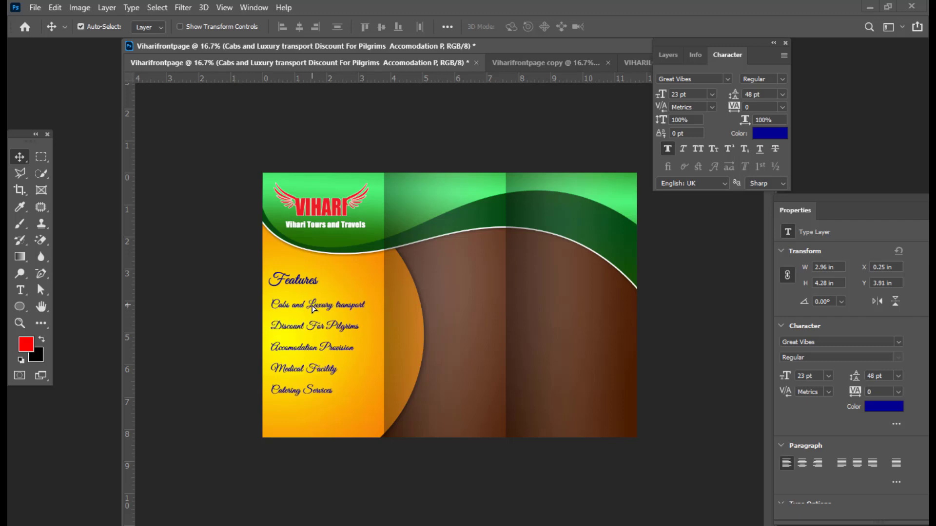
# Nudge the features list slightly down to fine-tune its vertical position below the "Features" heading.
pyautogui.press('Up')
pyautogui.press('Up')
pyautogui.press('Up')
pyautogui.press('Up')
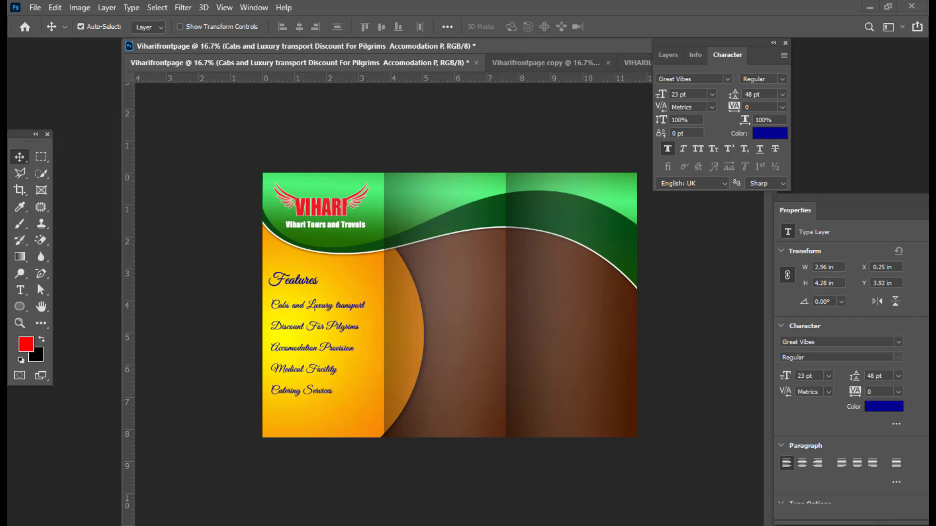
# Show the document's layers and rearrange the floating layer list and document window so the brochure artwork stays clear.
pyautogui.click(670, 57)
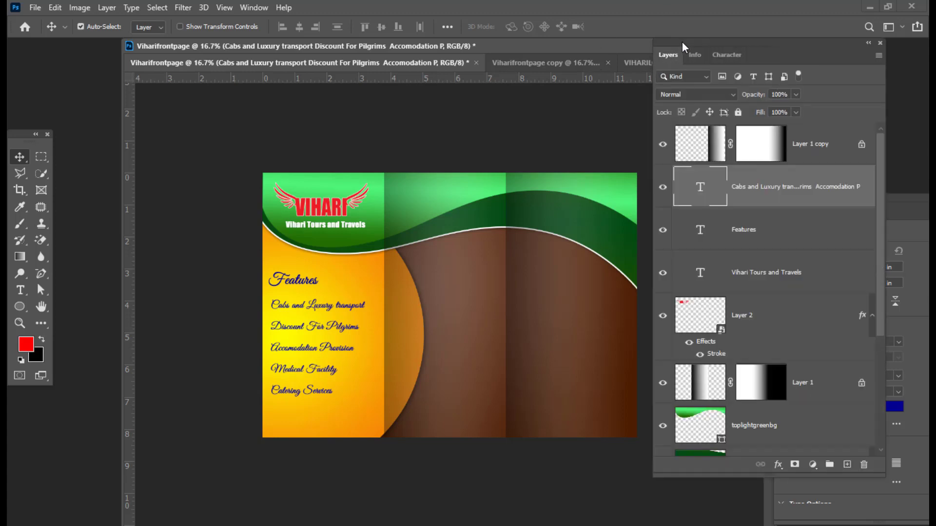
pyautogui.moveTo(682, 42); pyautogui.dragTo(709, 42)
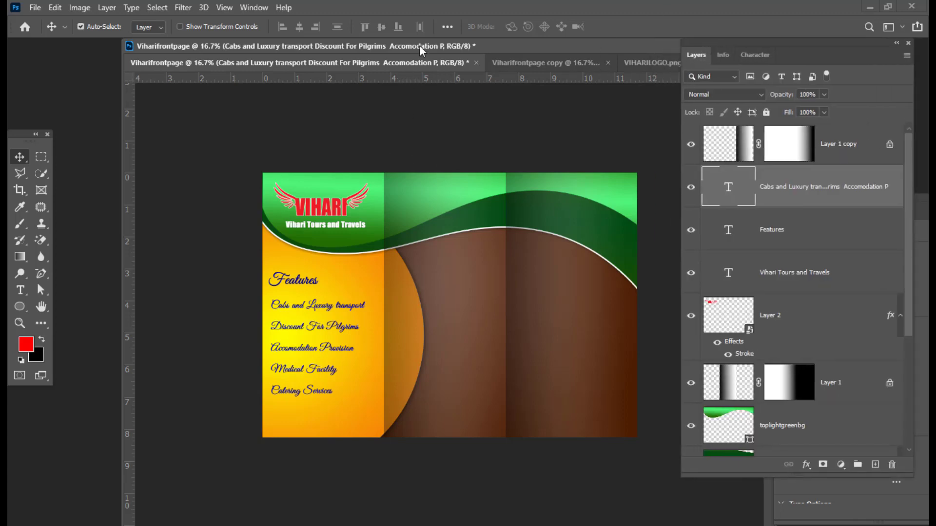
pyautogui.moveTo(421, 51); pyautogui.dragTo(411, 54)
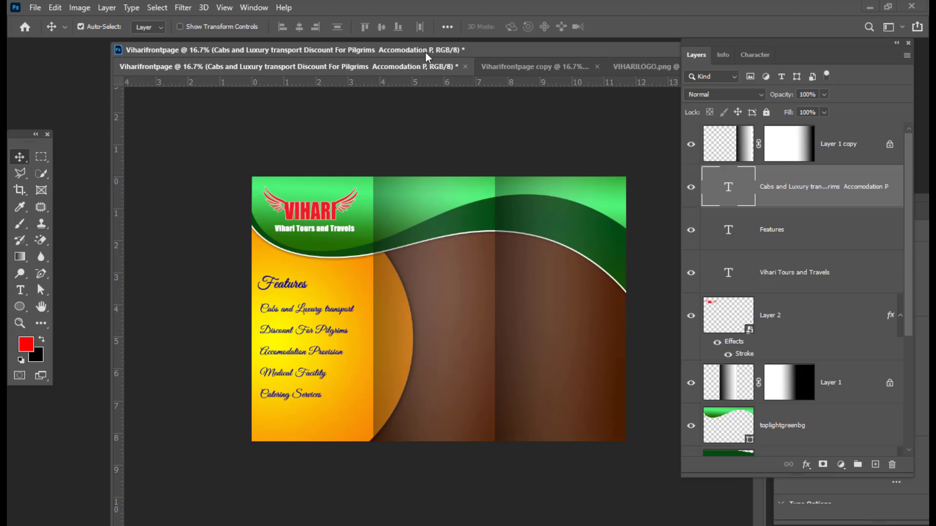
pyautogui.moveTo(428, 53); pyautogui.dragTo(361, 52)
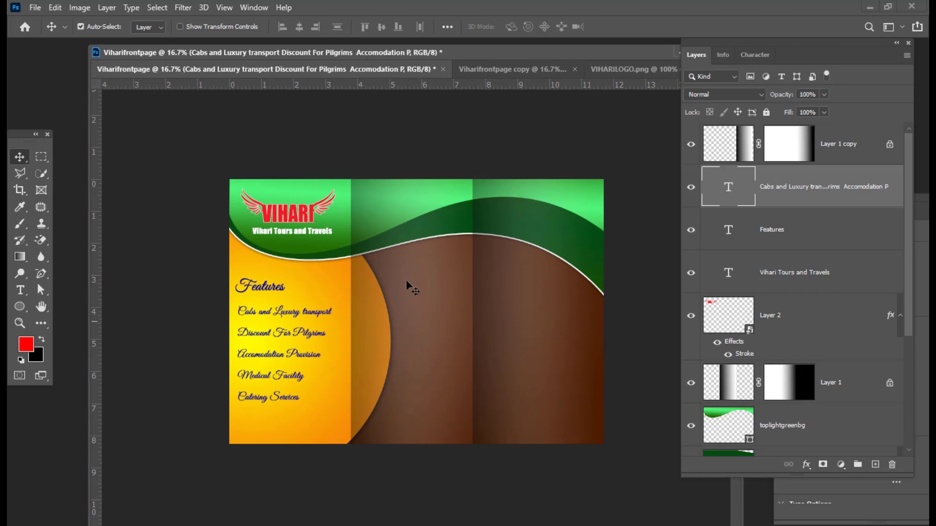
pyautogui.moveTo(408, 52); pyautogui.dragTo(398, 54)
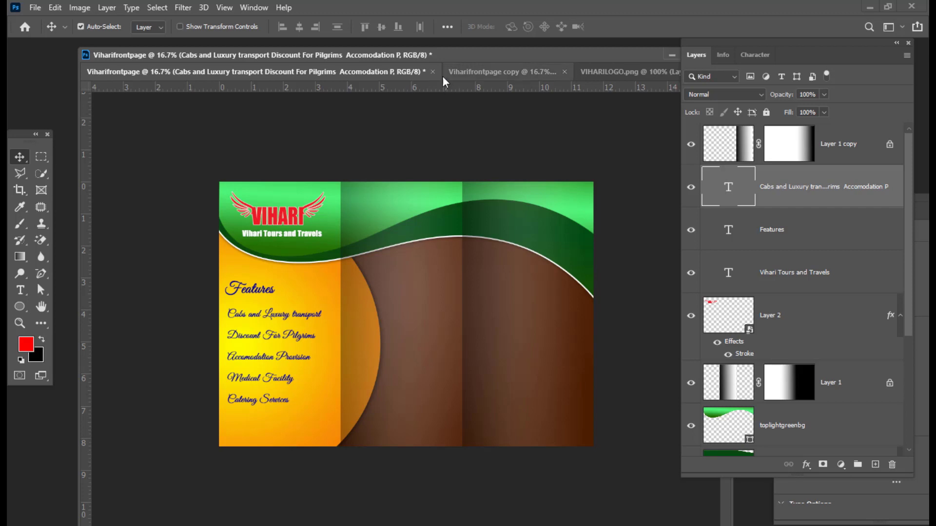
pyautogui.moveTo(429, 54); pyautogui.dragTo(436, 55)
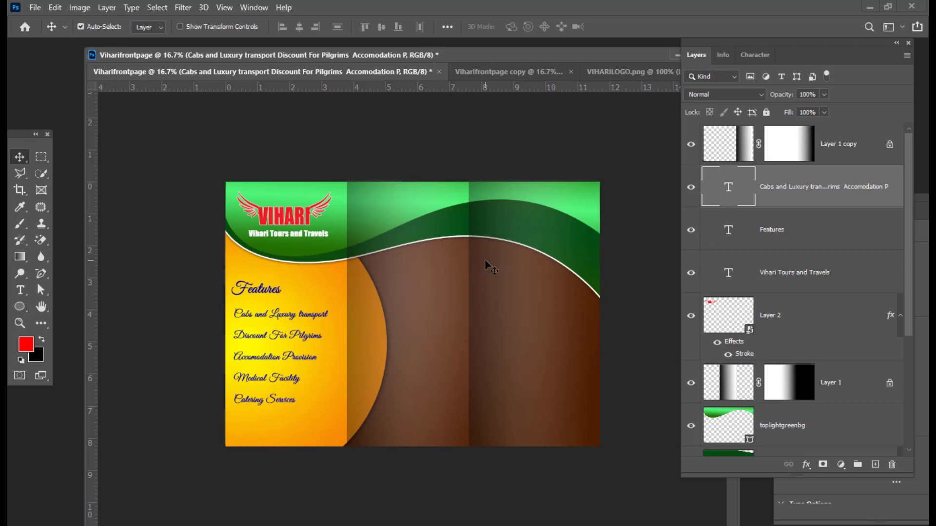
# Draw a red circle about 988 px in diameter in the brochure's middle panel, below the white curve.
pyautogui.click(20, 309)
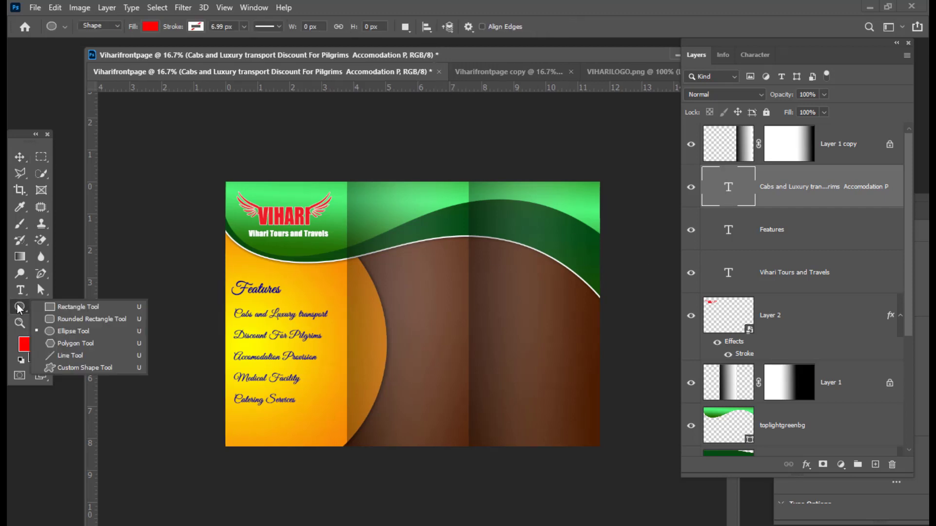
pyautogui.click(78, 335)
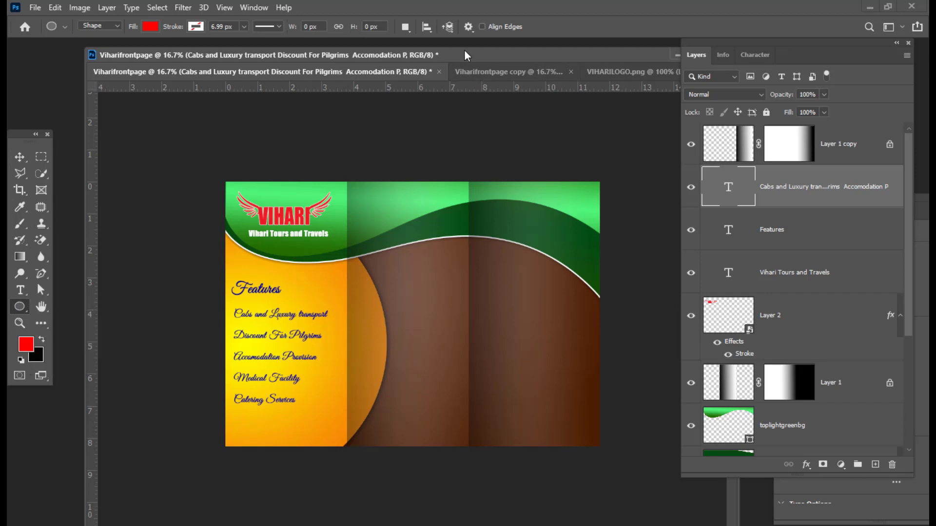
pyautogui.moveTo(466, 55); pyautogui.dragTo(458, 57)
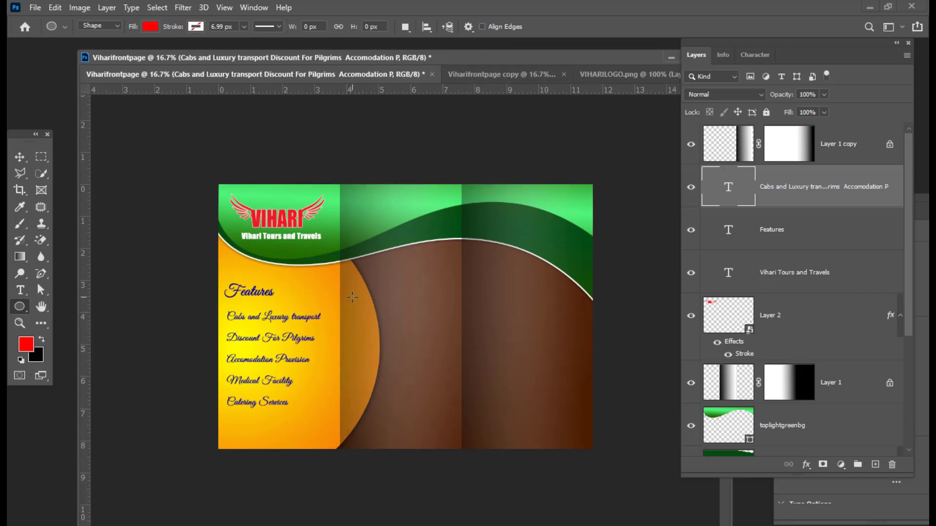
pyautogui.moveTo(350, 299); pyautogui.dragTo(456, 406)
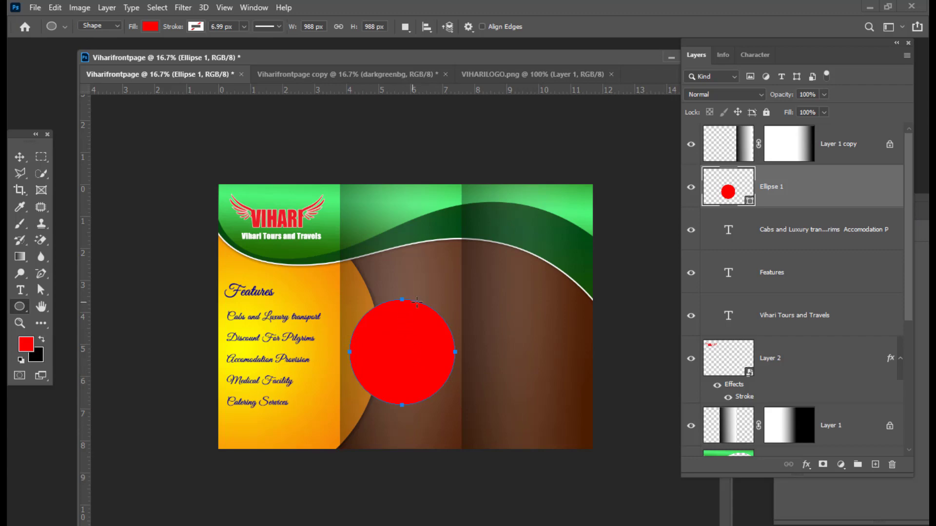
# Open the napa-g3784670ad_1920 couple photo and bring it into Viharifrontpage over the red circle.
pyautogui.click(16, 156)
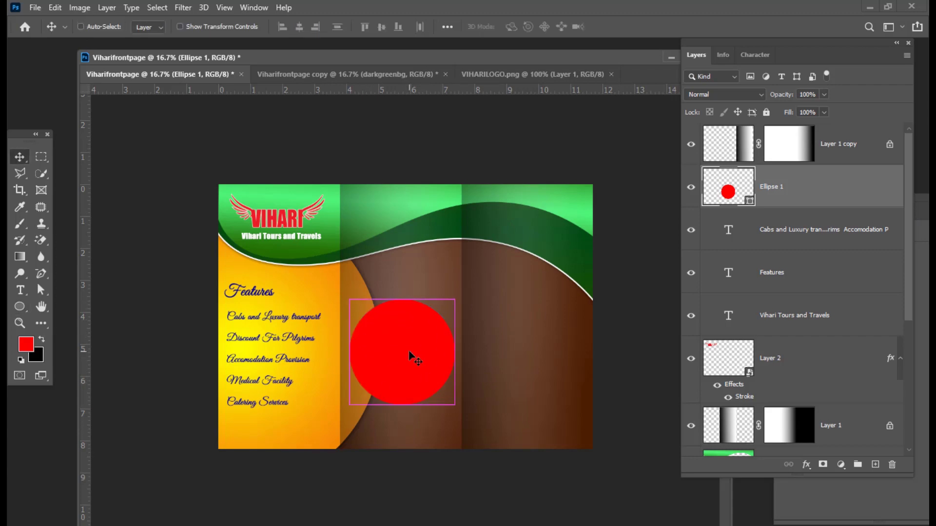
pyautogui.hotkey('ctrl', 'o')
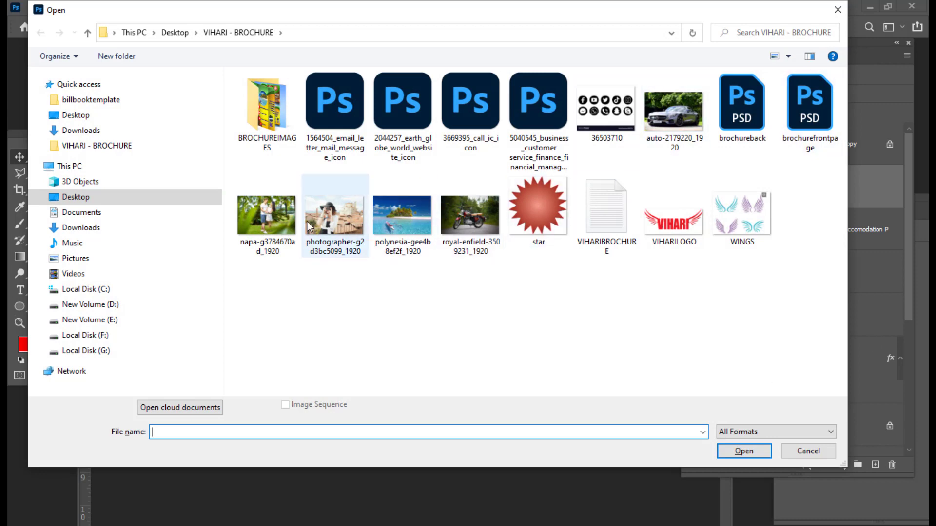
pyautogui.click(259, 217)
pyautogui.click(759, 449)
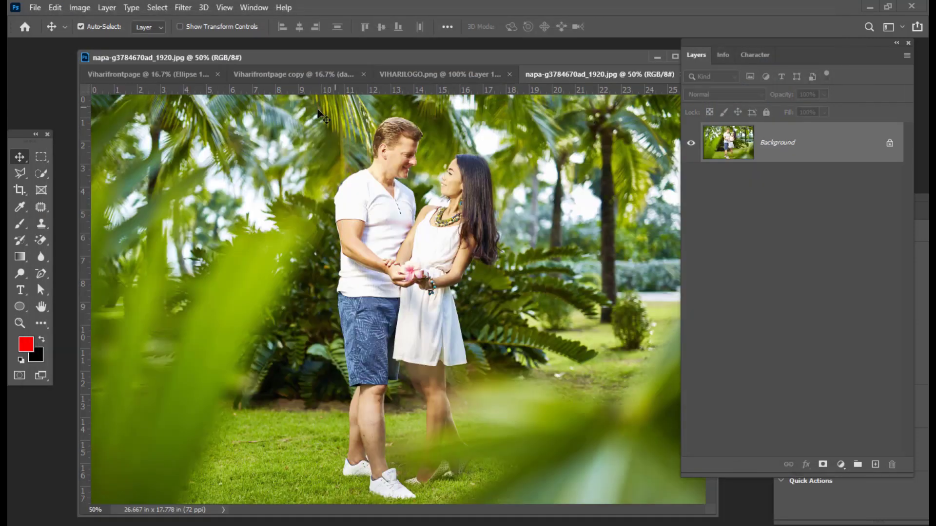
pyautogui.moveTo(352, 178); pyautogui.dragTo(166, 77)
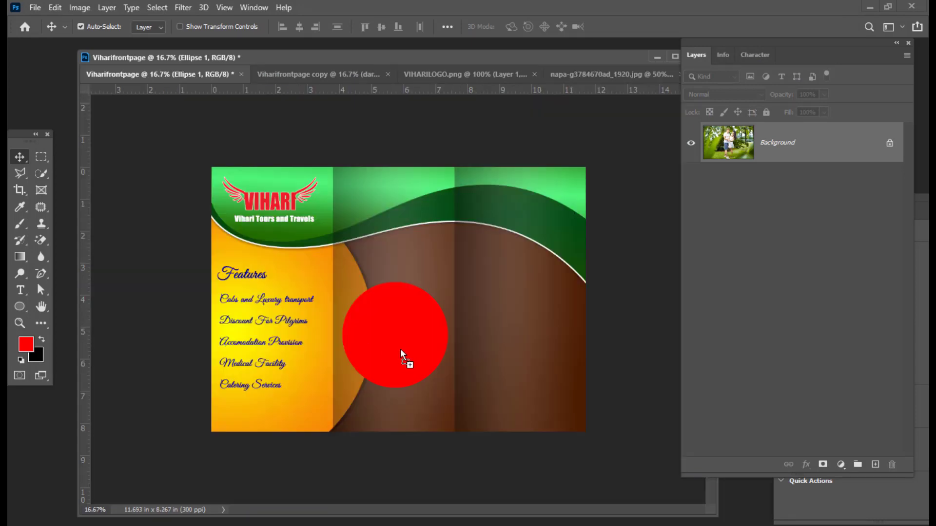
pyautogui.moveTo(401, 350); pyautogui.dragTo(443, 333)
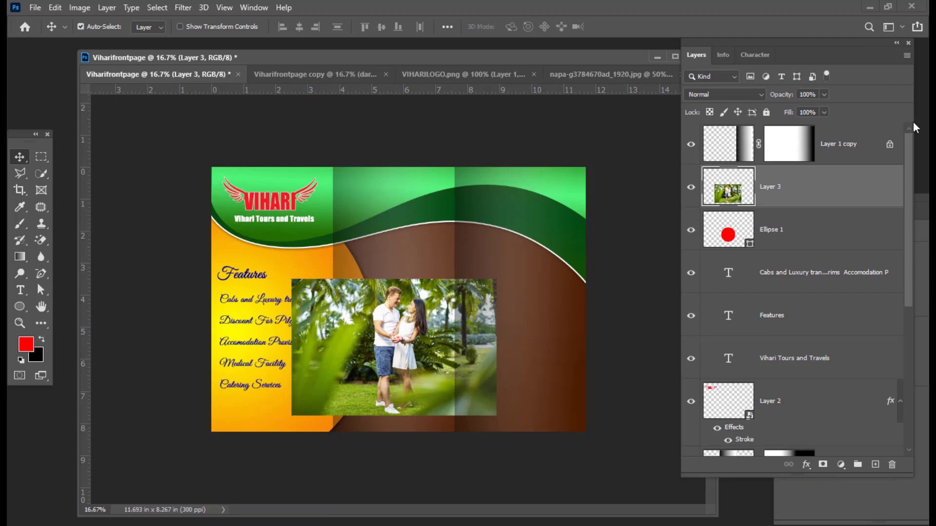
# Clip the couple photo to the red circle as a clipping mask.
pyautogui.moveTo(736, 43); pyautogui.dragTo(702, 45)
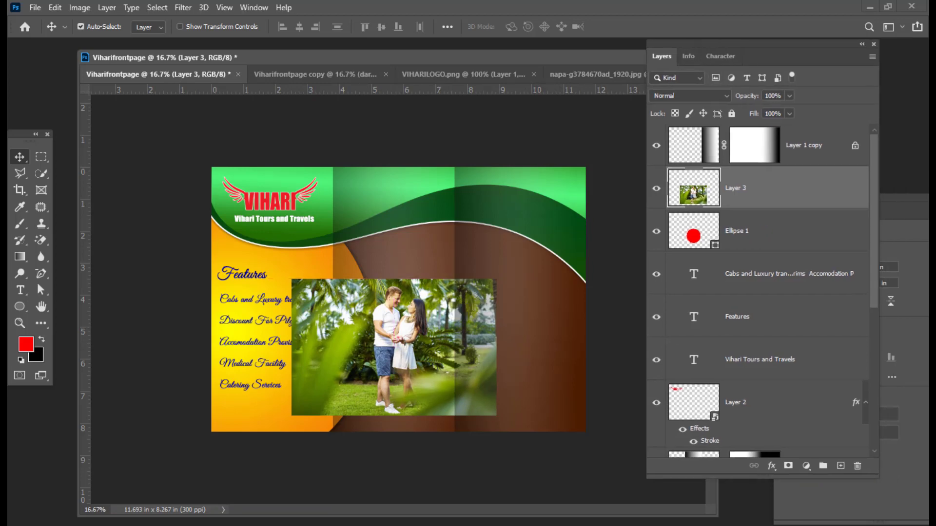
pyautogui.moveTo(758, 43); pyautogui.dragTo(766, 44)
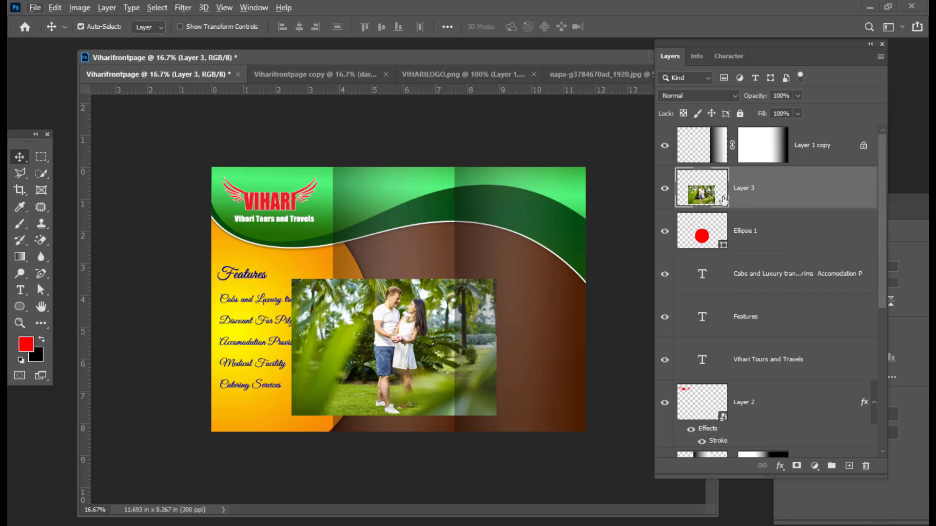
pyautogui.keyDown('alt'); pyautogui.click(792, 208); pyautogui.keyUp('alt')
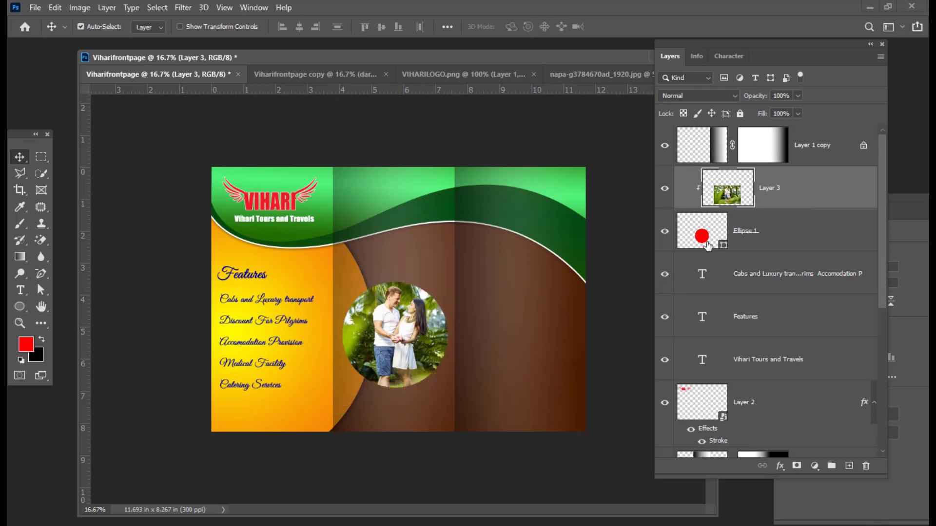
# Scale the clipped couple photo to 106.77% and reposition it so the couple is centred inside the circle.
pyautogui.press('ctrl')
pyautogui.hotkey('ctrl', 't')
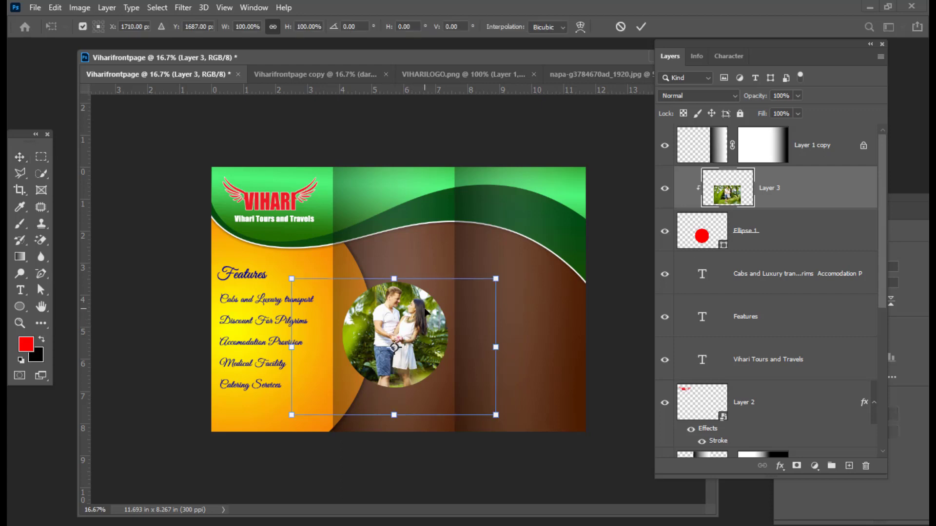
pyautogui.moveTo(430, 310); pyautogui.dragTo(424, 313)
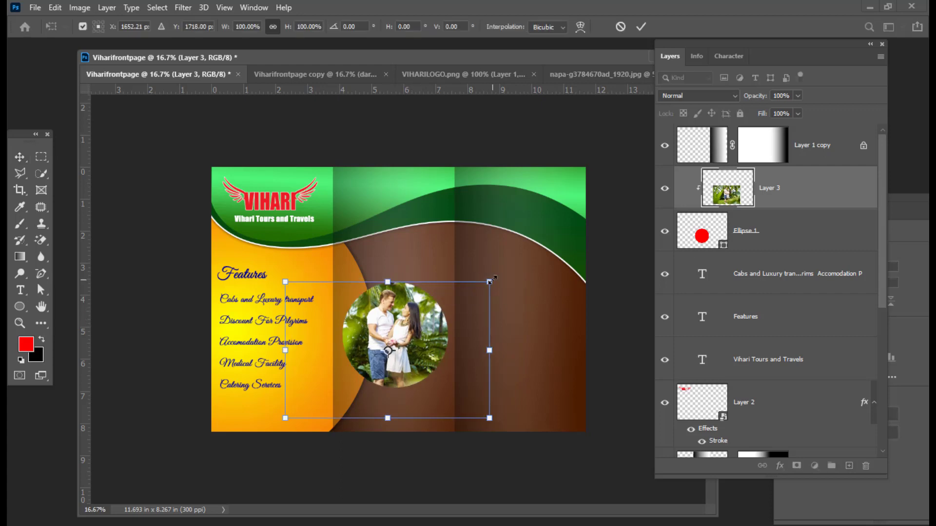
pyautogui.moveTo(490, 282); pyautogui.dragTo(509, 269)
pyautogui.moveTo(425, 322); pyautogui.dragTo(426, 331)
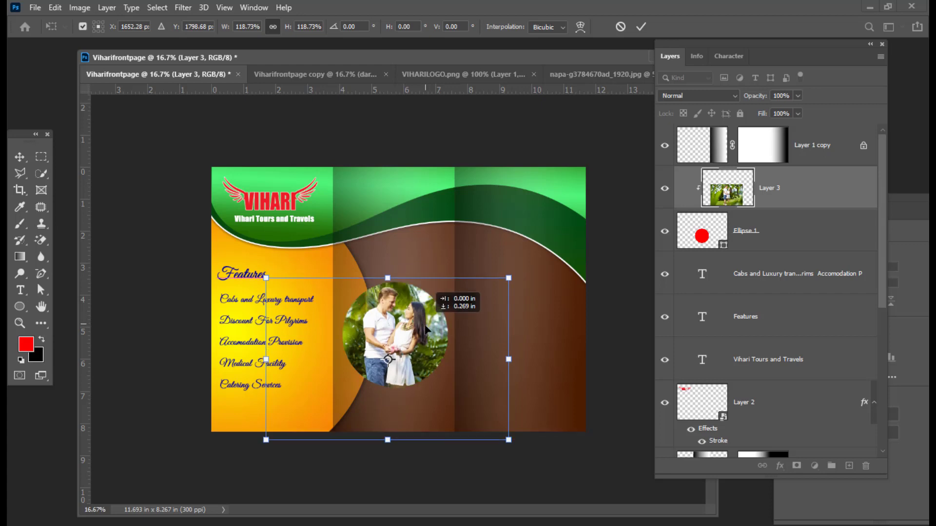
pyautogui.moveTo(514, 279); pyautogui.dragTo(502, 286)
pyautogui.moveTo(374, 330); pyautogui.dragTo(377, 326)
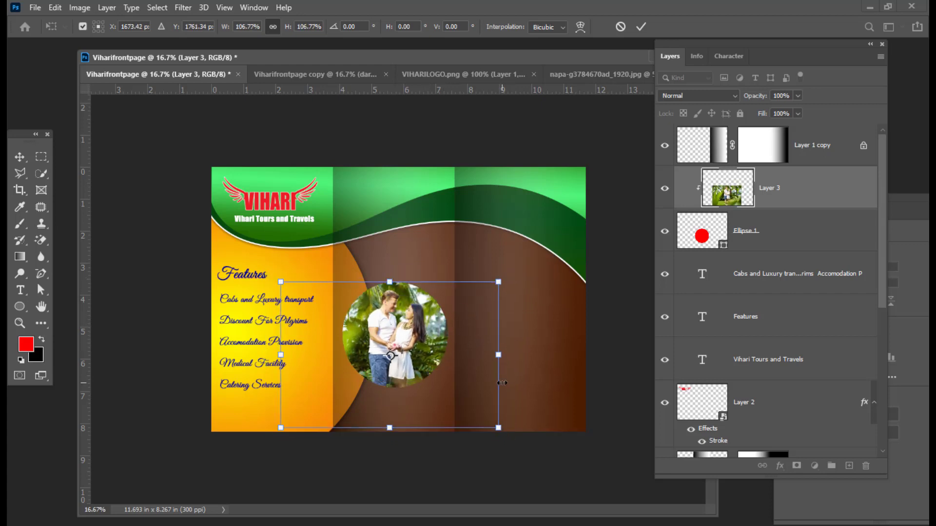
pyautogui.hotkey('shift', 'Up')
pyautogui.hotkey('shift', 'Up')
pyautogui.hotkey('shift', 'Up')
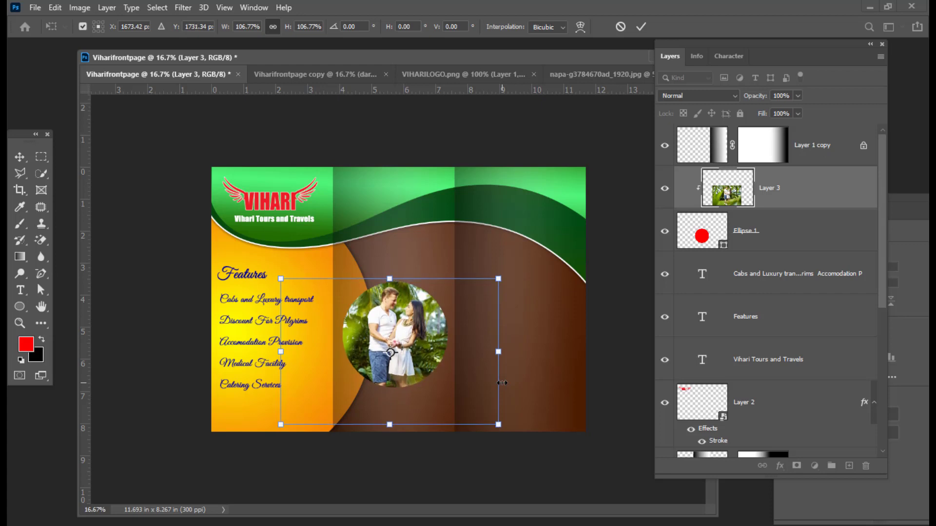
pyautogui.press('Return')
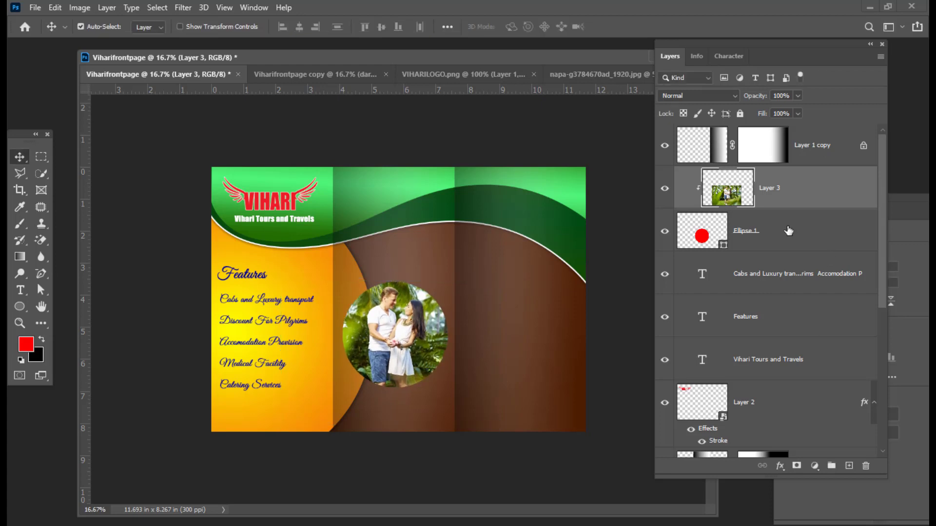
# Merge the couple photo with its circle shape into a single layer.
pyautogui.keyDown('shift'); pyautogui.click(741, 230); pyautogui.keyUp('shift')
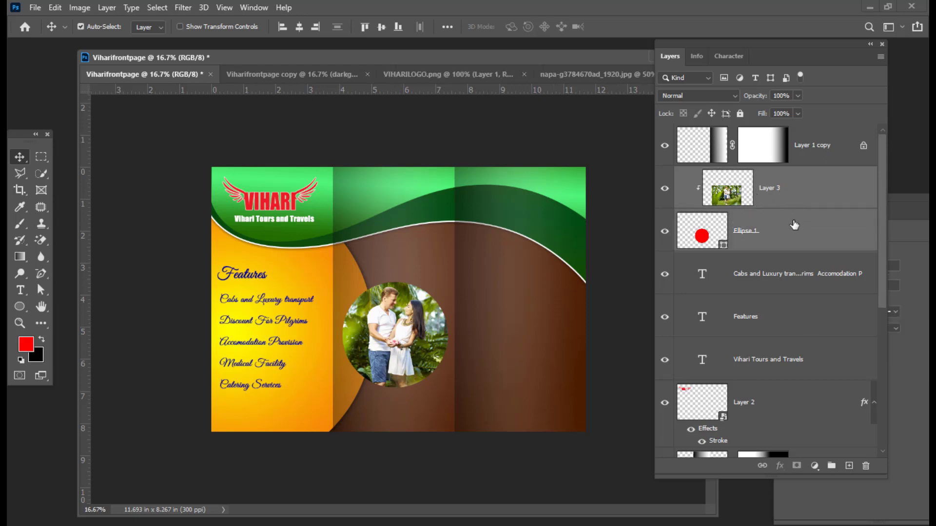
pyautogui.press('ctrl')
pyautogui.hotkey('ctrl', 'e')
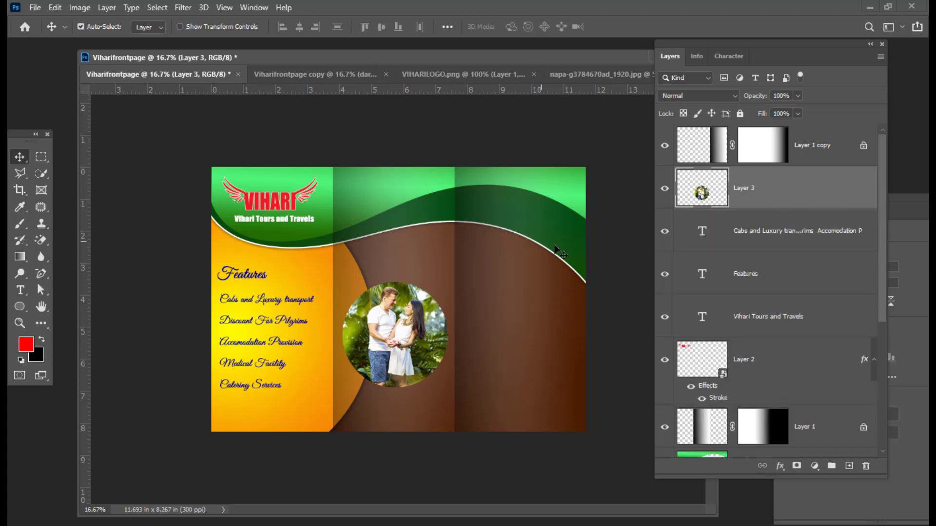
# Add an 18 px white outside stroke to the circular couple photo.
pyautogui.doubleClick(801, 190)
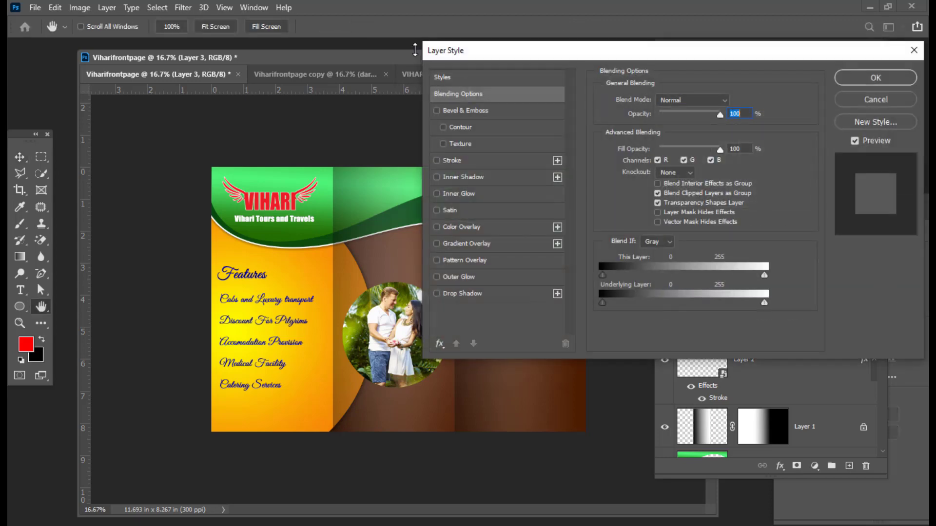
pyautogui.moveTo(458, 53); pyautogui.dragTo(597, 59)
pyautogui.click(495, 170)
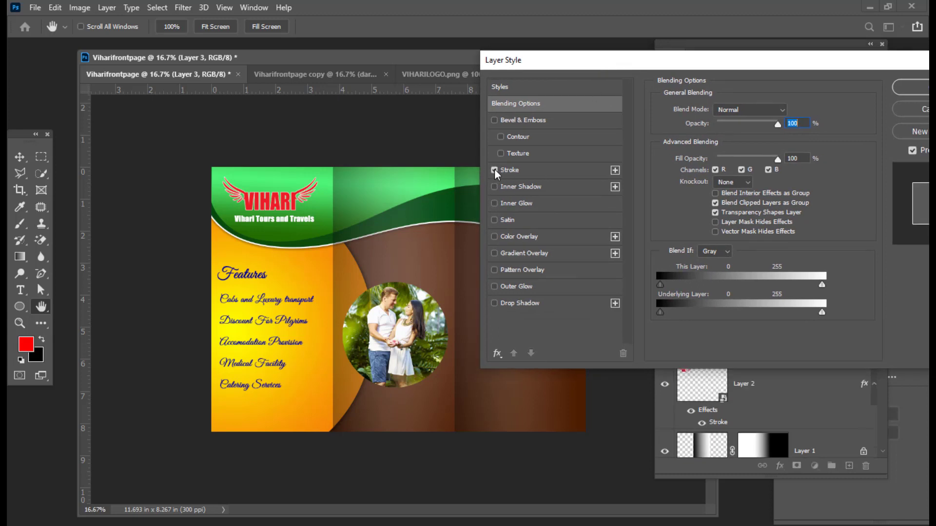
pyautogui.click(548, 171)
pyautogui.moveTo(706, 112); pyautogui.dragTo(715, 111)
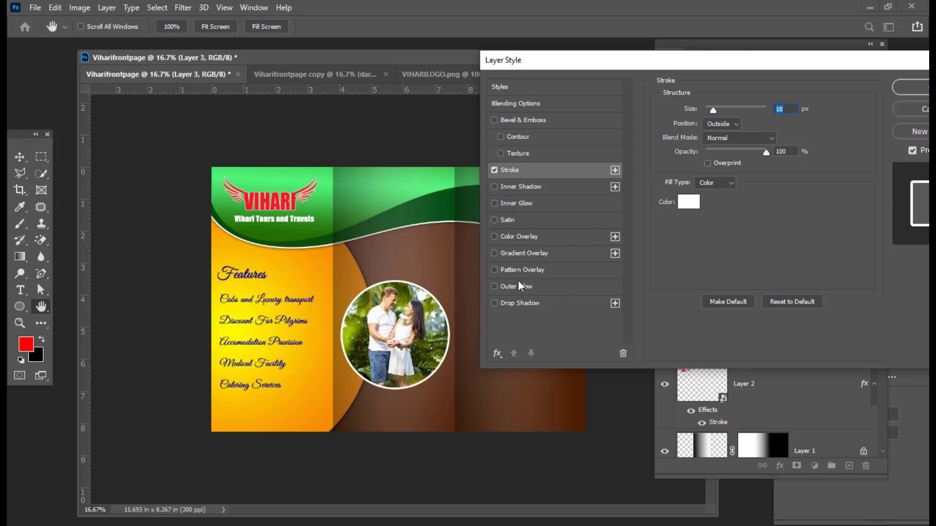
# Add a black drop shadow at 100% opacity to the circular photo, increase its size slightly, and apply the layer style.
pyautogui.click(495, 303)
pyautogui.click(524, 303)
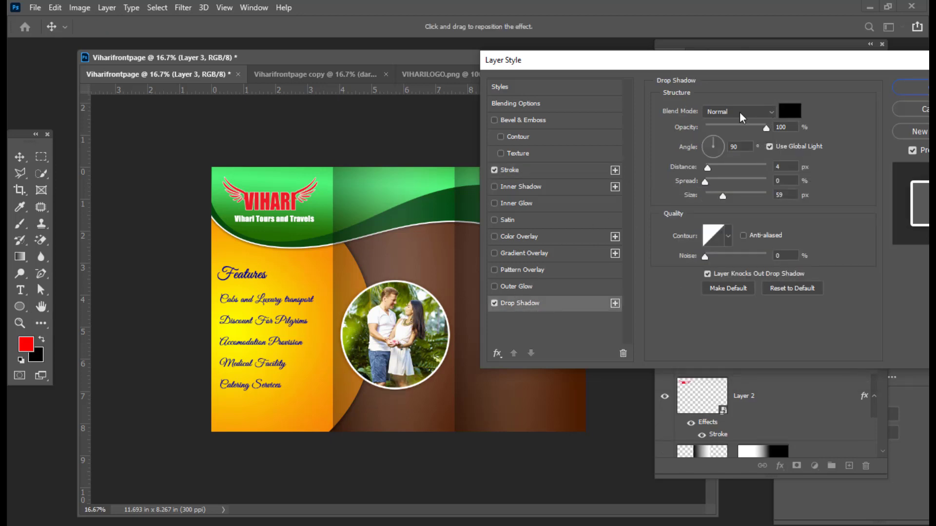
pyautogui.moveTo(723, 200); pyautogui.dragTo(726, 200)
pyautogui.moveTo(688, 61); pyautogui.dragTo(623, 68)
pyautogui.click(892, 96)
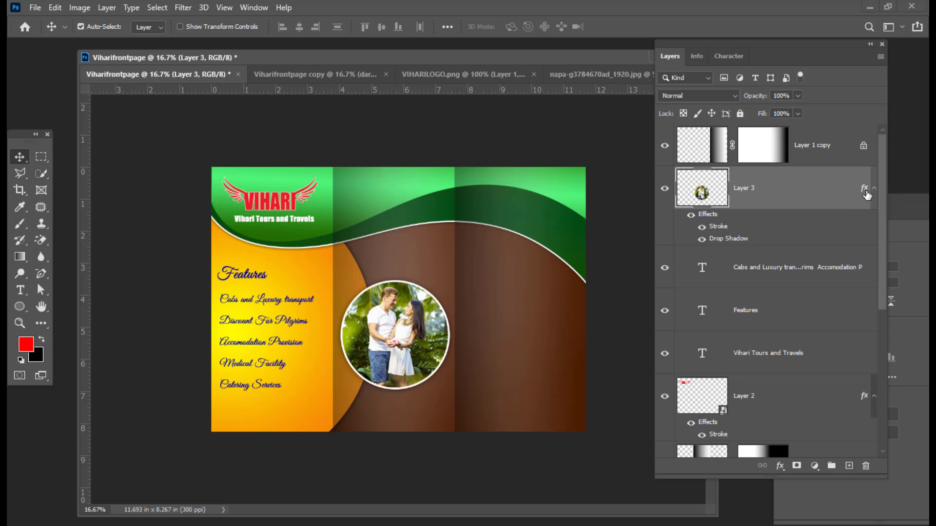
# Move the circular couple photo straight up in the middle panel, closer to the white curve.
pyautogui.hotkey('shift', 'Up')
pyautogui.hotkey('shift', 'Up')
pyautogui.hotkey('shift', 'Up')
pyautogui.hotkey('shift', 'Up')
pyautogui.hotkey('shift', 'Up')
pyautogui.hotkey('shift', 'Up')
pyautogui.hotkey('shift', 'Up')
pyautogui.hotkey('shift', 'Up')
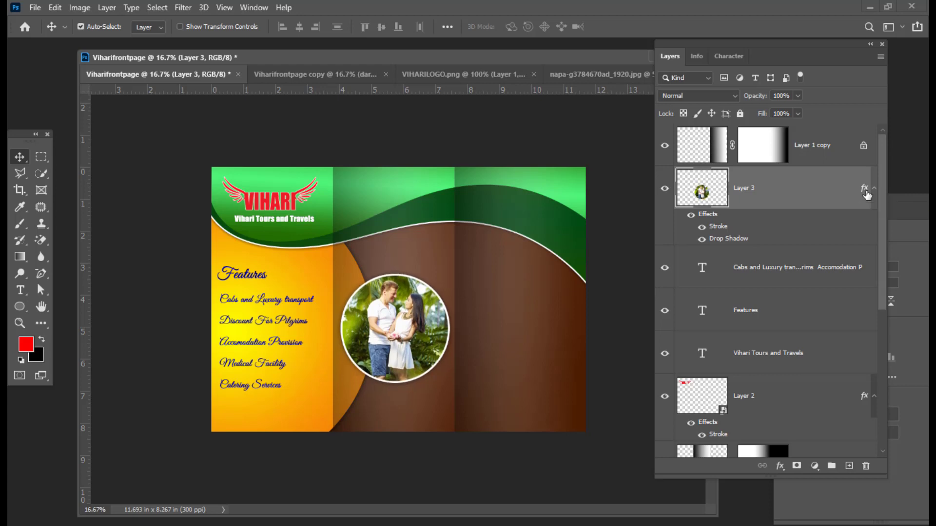
pyautogui.hotkey('shift', 'Up')
pyautogui.hotkey('shift', 'Up')
pyautogui.hotkey('shift', 'Up')
pyautogui.hotkey('shift', 'Up')
pyautogui.hotkey('shift', 'Up')
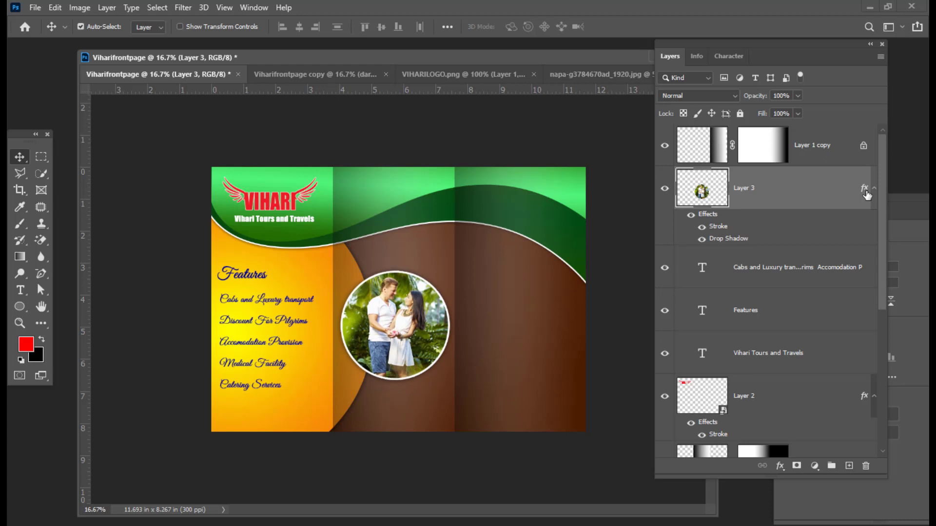
pyautogui.hotkey('shift', 'Up')
pyautogui.hotkey('shift', 'Down')
pyautogui.moveTo(391, 61); pyautogui.dragTo(403, 65)
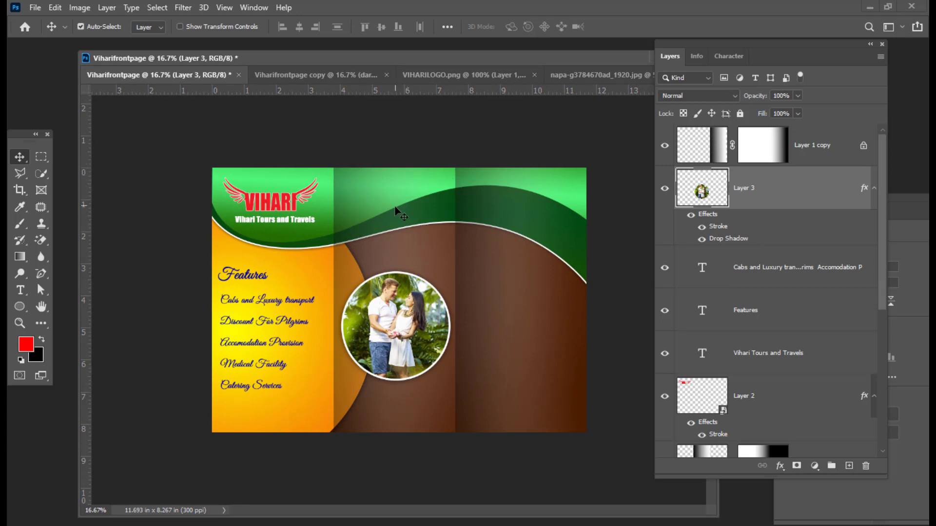
# Switch to the VIHARIBROCHURE notes in Notepad, copy the text "Mega discount on festival season", and return to the brochure in Photoshop.
pyautogui.moveTo(367, 61); pyautogui.dragTo(368, 60)
pyautogui.hotkey('alt', 'Tab')
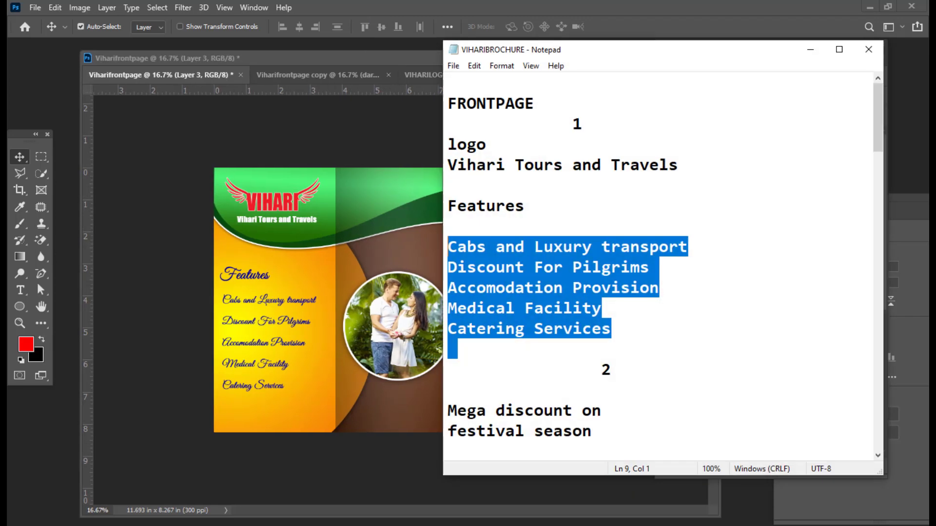
pyautogui.click(578, 230)
pyautogui.scroll(-3, 634, 267)
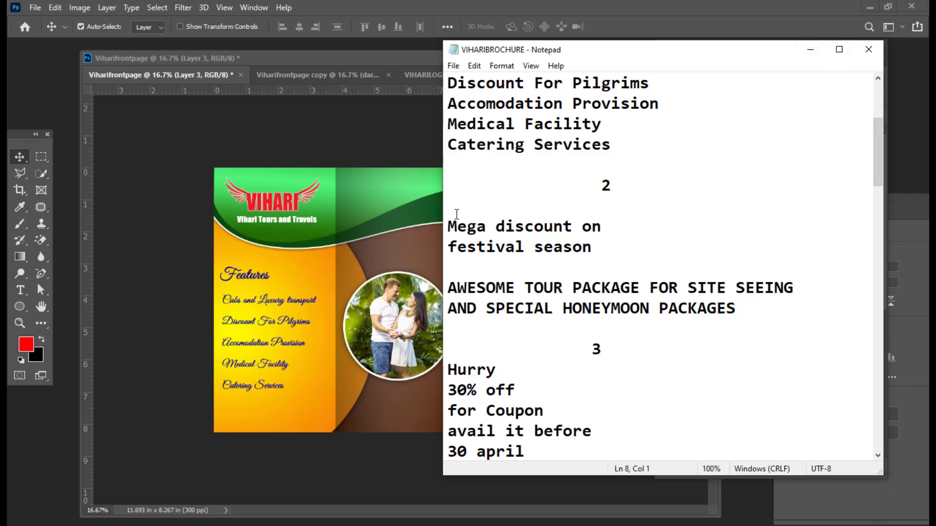
pyautogui.moveTo(449, 226); pyautogui.dragTo(586, 237)
pyautogui.rightClick(566, 228)
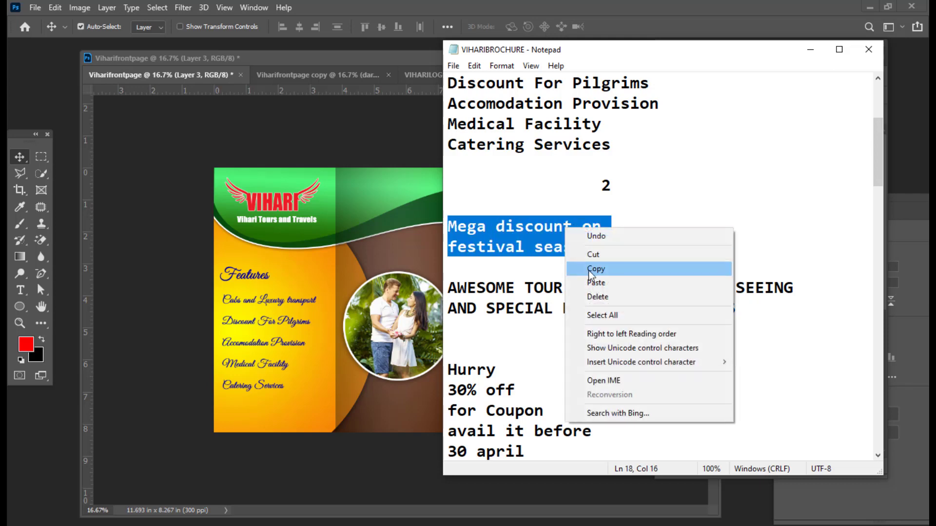
pyautogui.click(582, 267)
pyautogui.click(814, 51)
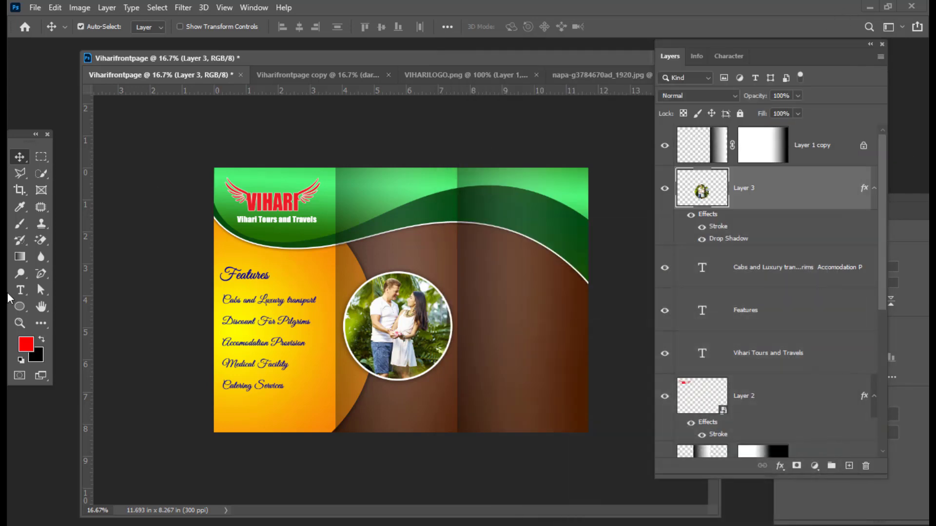
# Create a text box about 3.2 by 0.9 in in the middle panel's green header and paste the copied discount text into it.
pyautogui.click(20, 292)
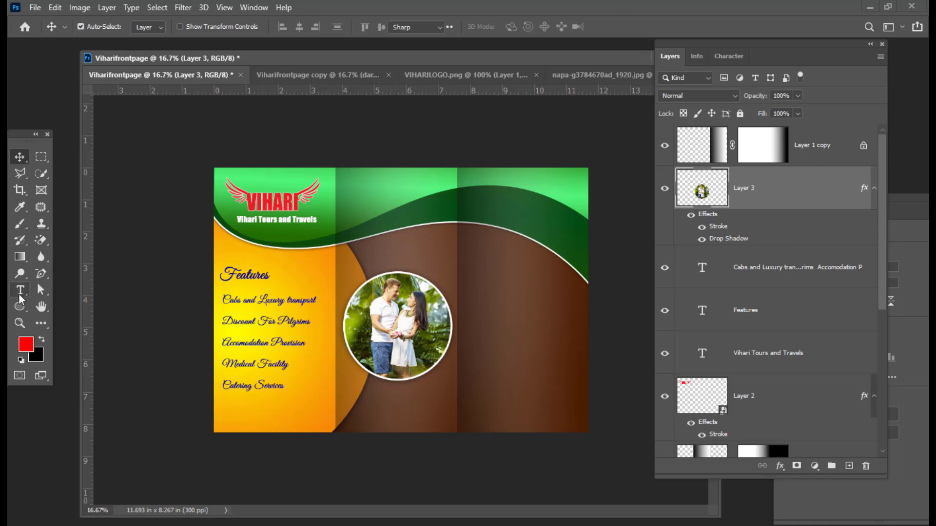
pyautogui.moveTo(347, 187); pyautogui.dragTo(450, 216)
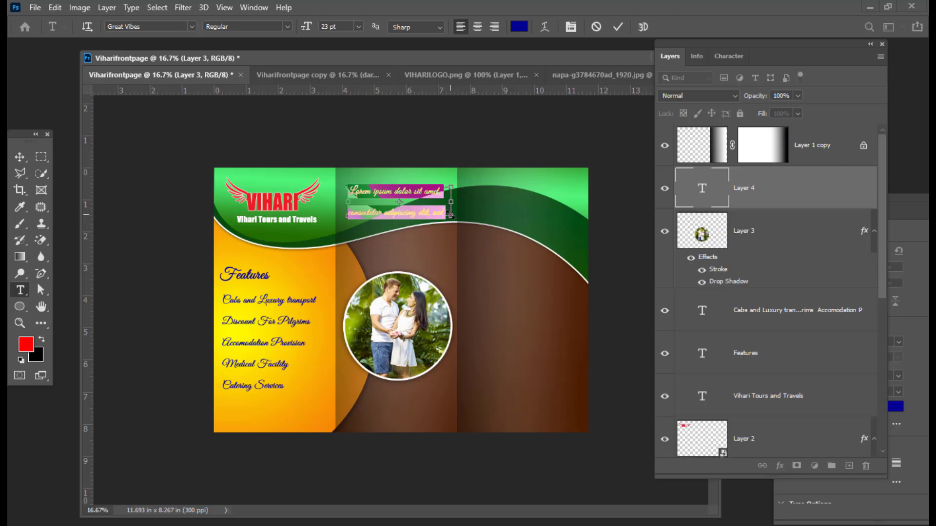
pyautogui.hotkey('ctrl', 'v')
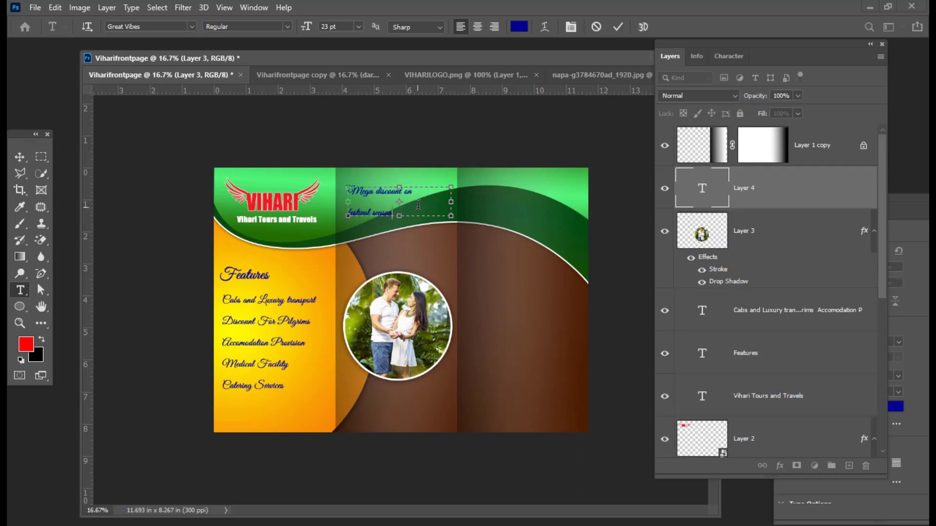
# Change the font of the entire "Mega discount on festival season" text to Impact Regular.
pyautogui.hotkey('ctrl', 'a')
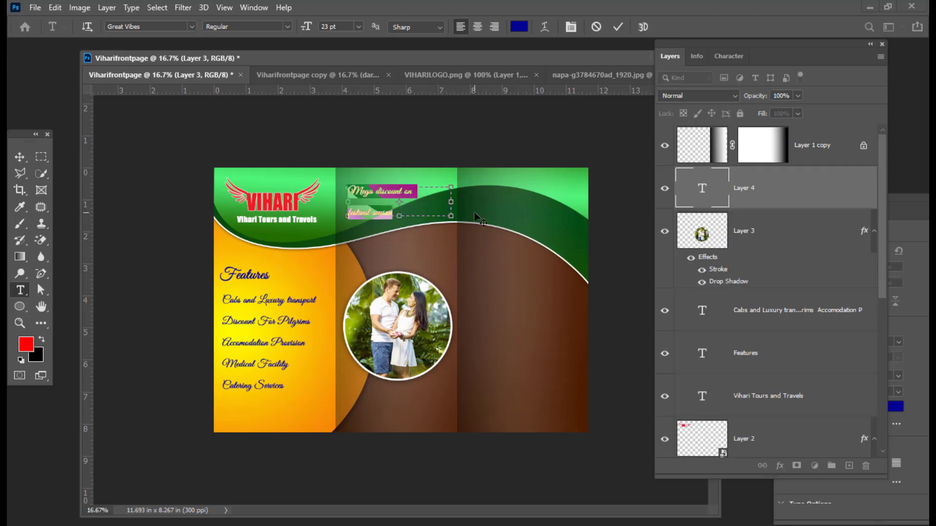
pyautogui.click(147, 27)
pyautogui.write('IMPACT')
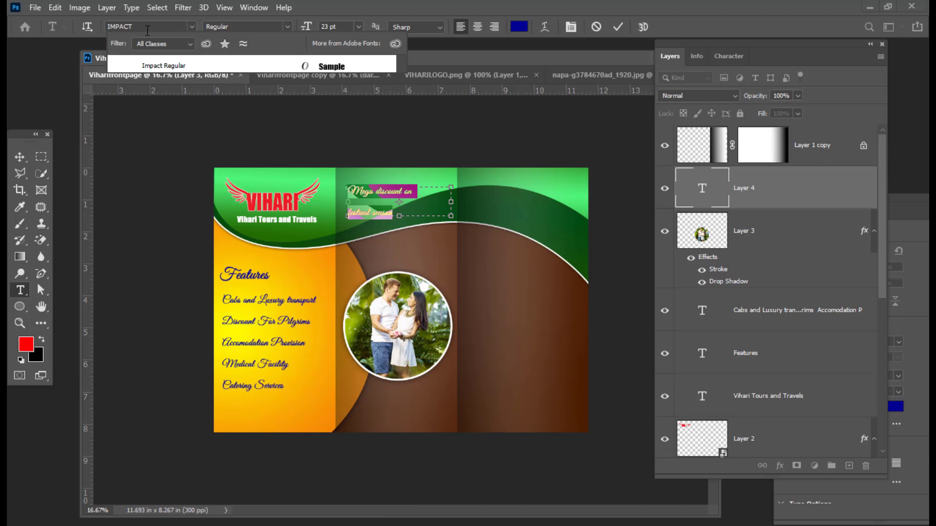
pyautogui.press('Return')
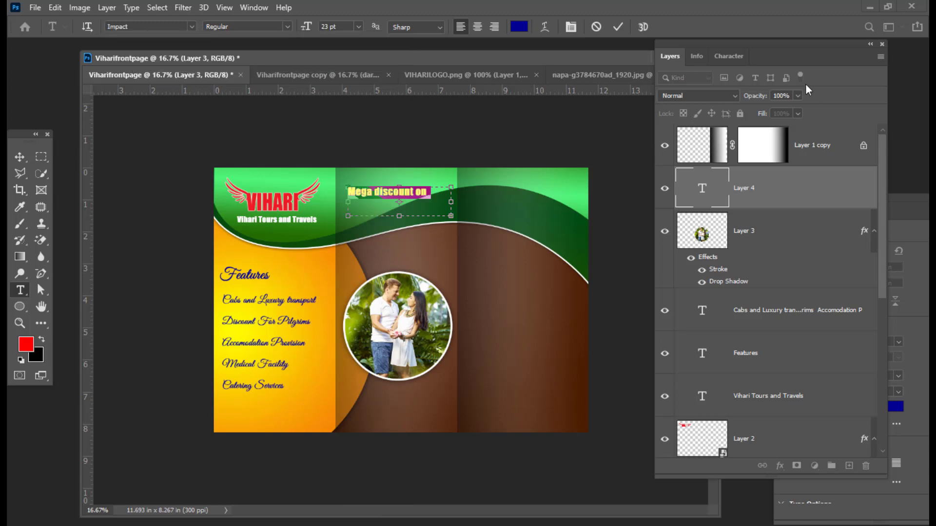
# Open the leading value of the selected discount text for editing in the character settings.
pyautogui.click(741, 58)
pyautogui.click(754, 95)
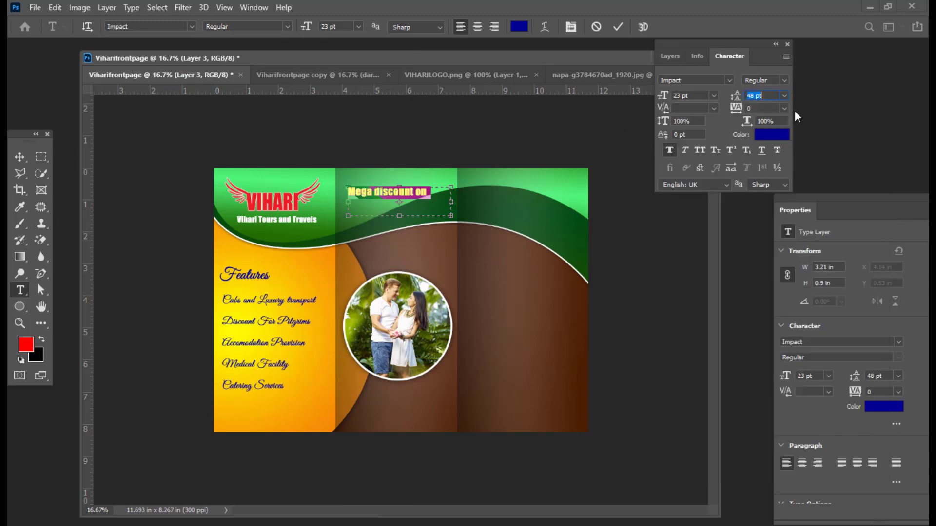
# Set the leading of the two-line heading "Mega discount on festival season" to 26 pt.
pyautogui.click(784, 96)
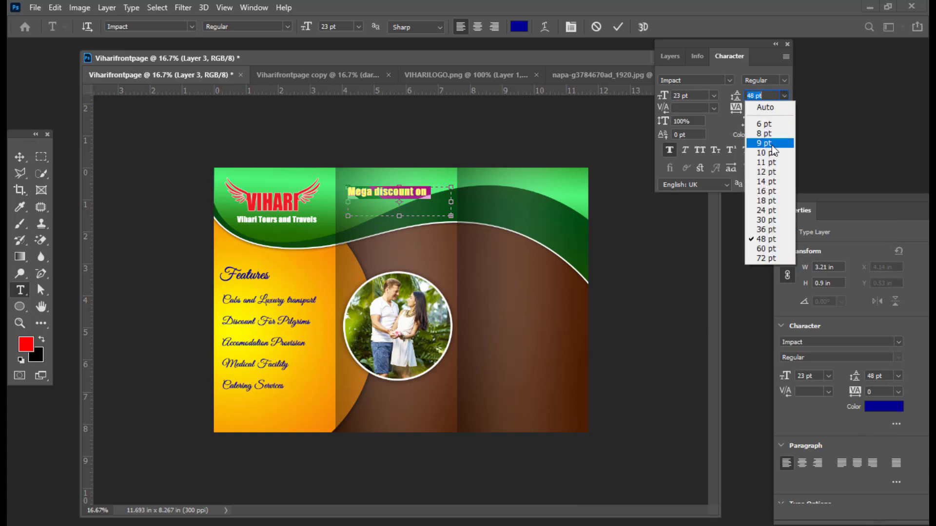
pyautogui.click(774, 149)
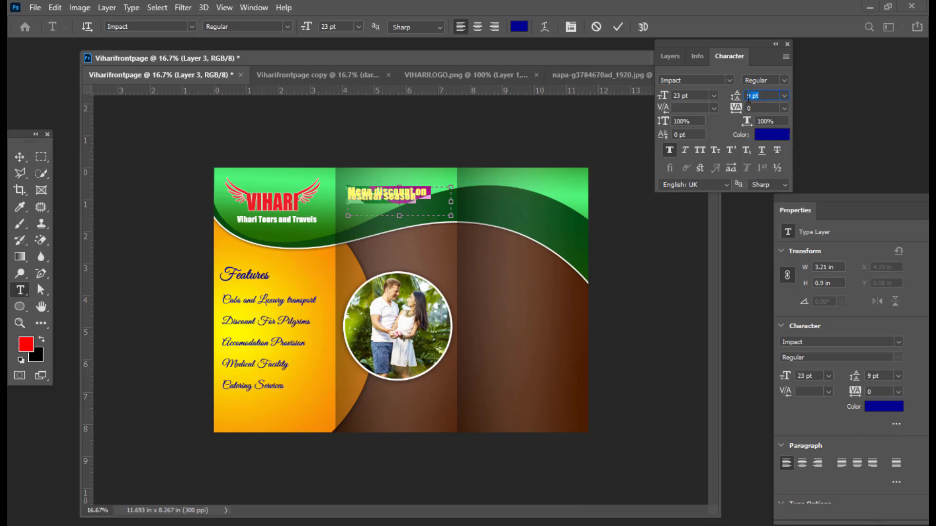
pyautogui.scroll(16, 762, 93)
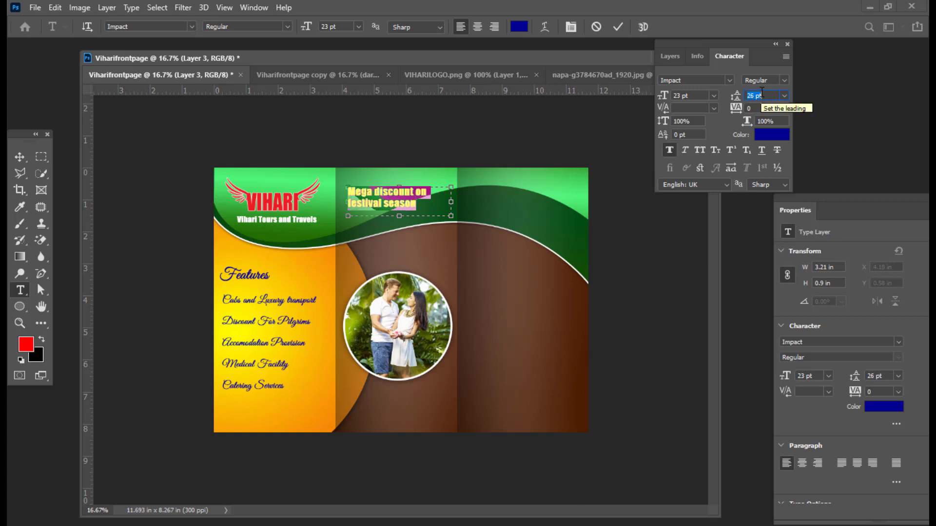
pyautogui.scroll(1, 762, 93)
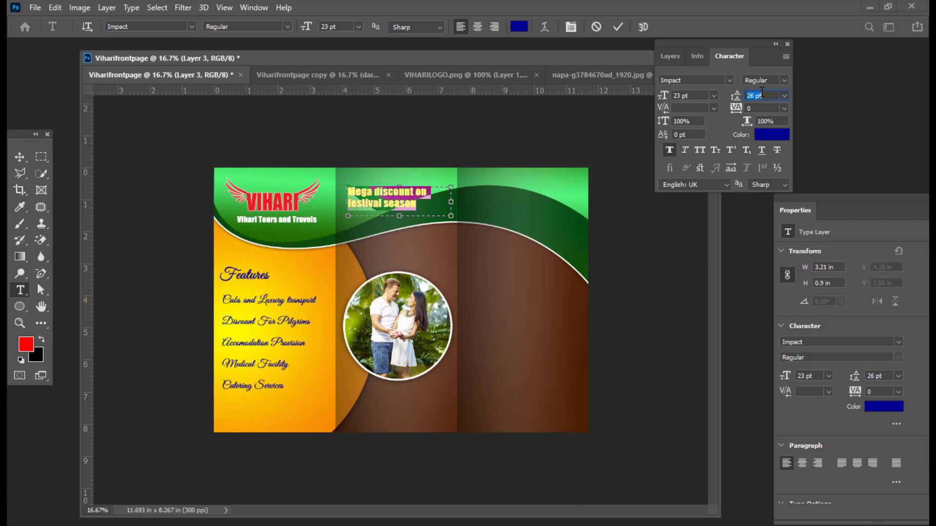
# Centre-align the discount heading's text and move it slightly down and left in the middle panel's green area.
pyautogui.click(477, 27)
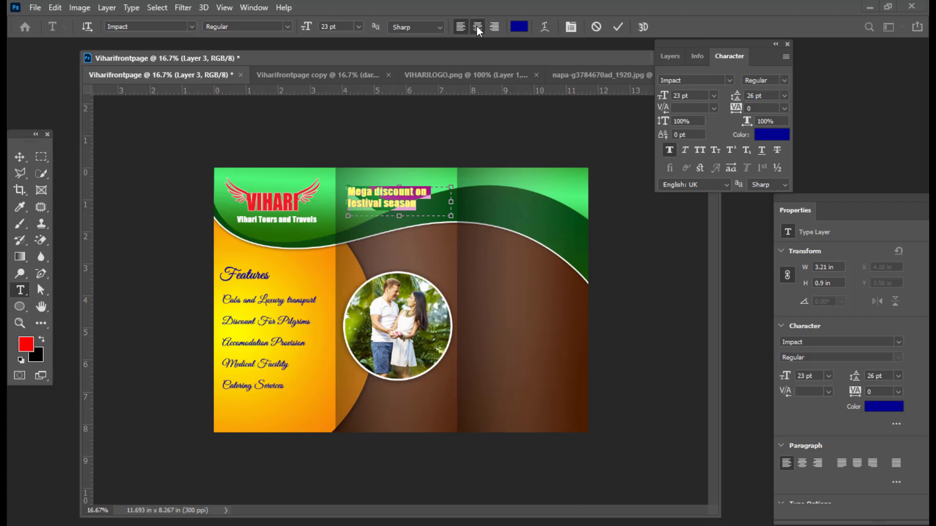
pyautogui.click(19, 157)
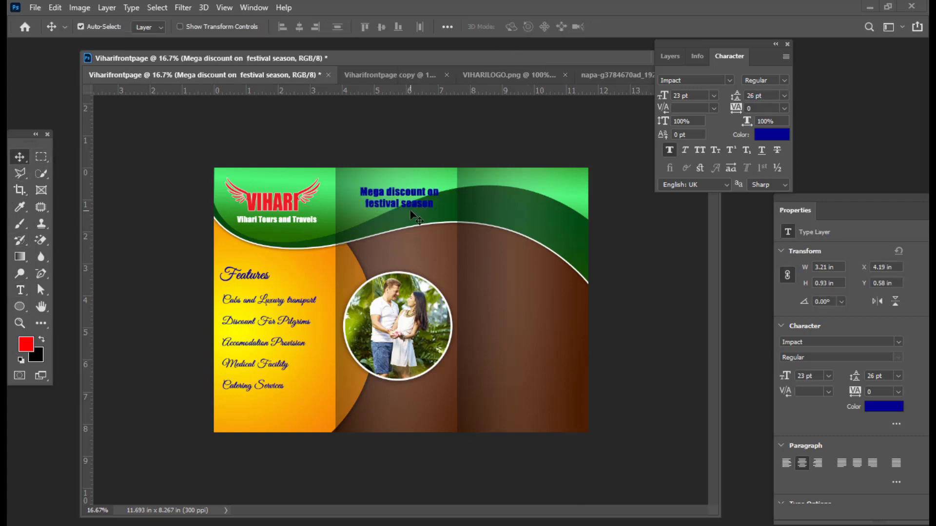
pyautogui.moveTo(409, 198); pyautogui.dragTo(406, 201)
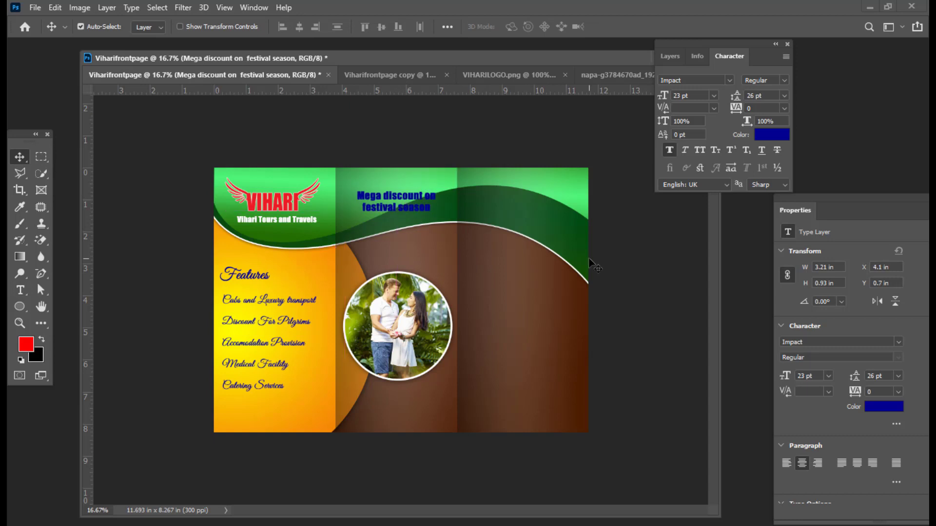
# Change the text colour of the "Mega discount on festival season" layer to white (ffffff).
pyautogui.click(674, 61)
pyautogui.moveTo(667, 41); pyautogui.dragTo(680, 43)
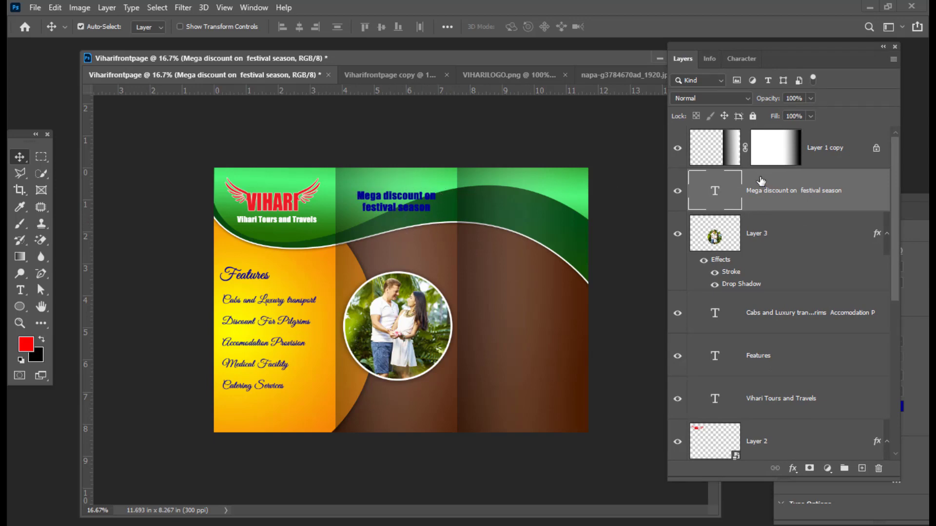
pyautogui.doubleClick(722, 194)
pyautogui.click(519, 26)
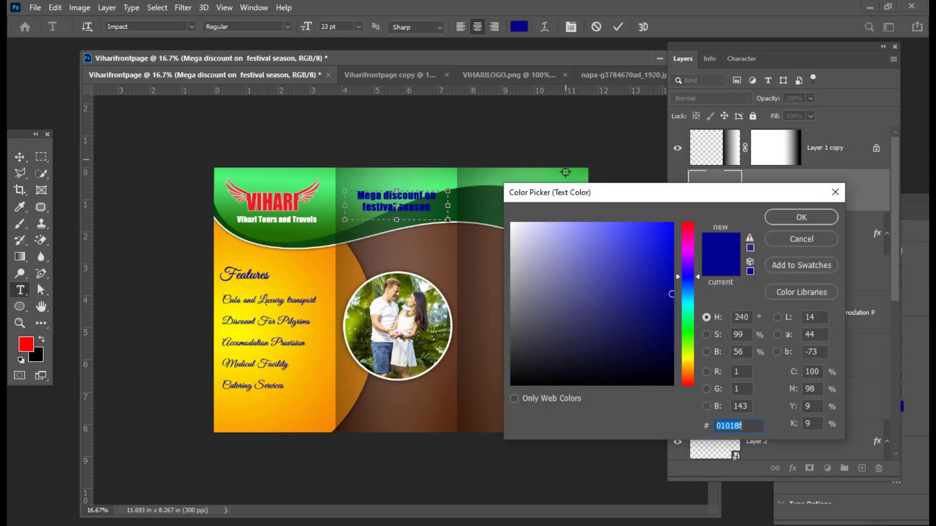
pyautogui.moveTo(536, 251); pyautogui.dragTo(500, 205)
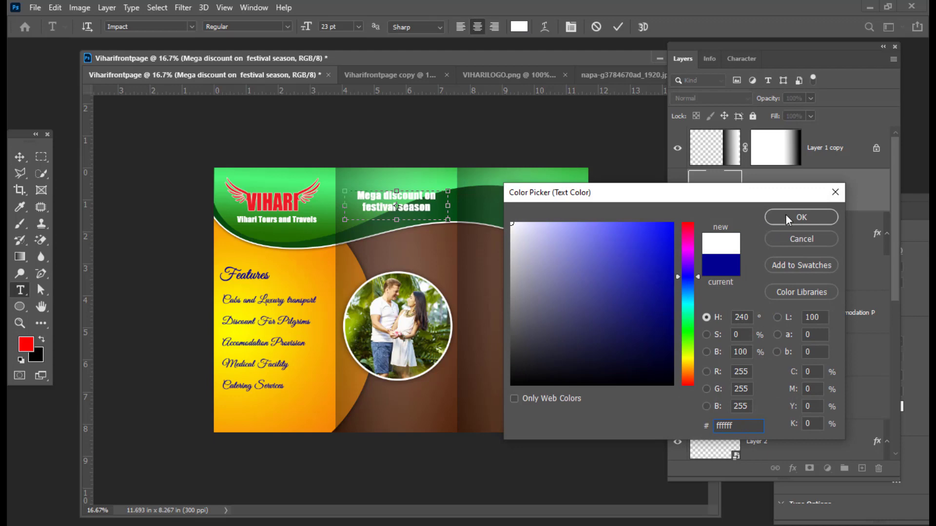
pyautogui.click(801, 217)
pyautogui.click(20, 157)
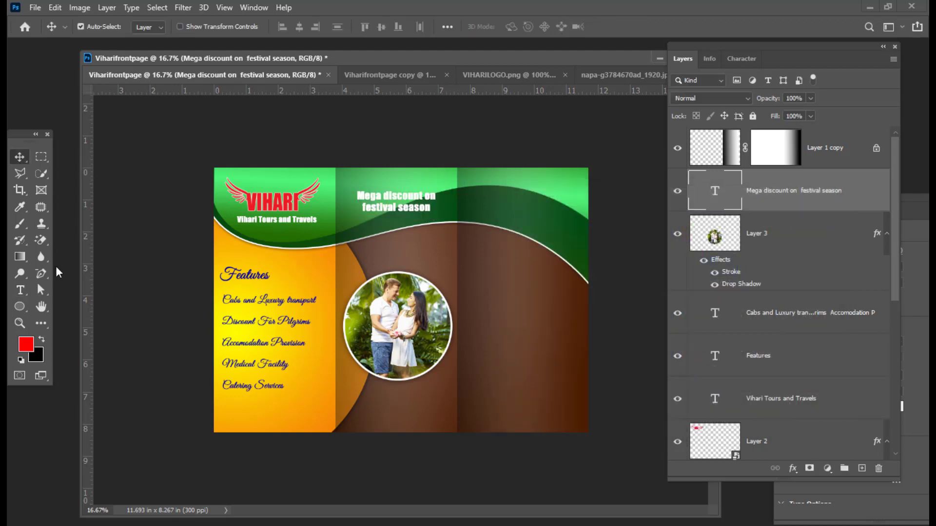
# Draw a rounded rectangle about 1075 × 294 px with a 150 px radius across the lower part of the third panel.
pyautogui.click(20, 307)
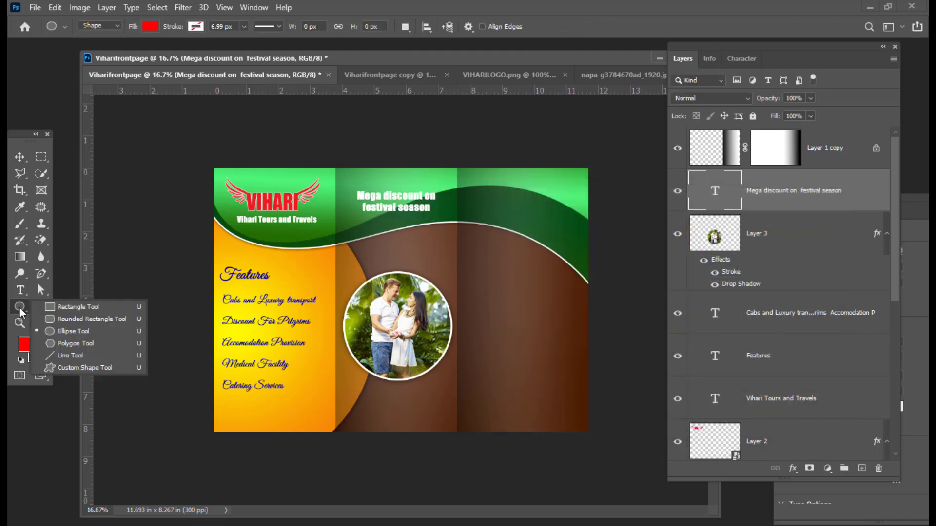
pyautogui.click(87, 319)
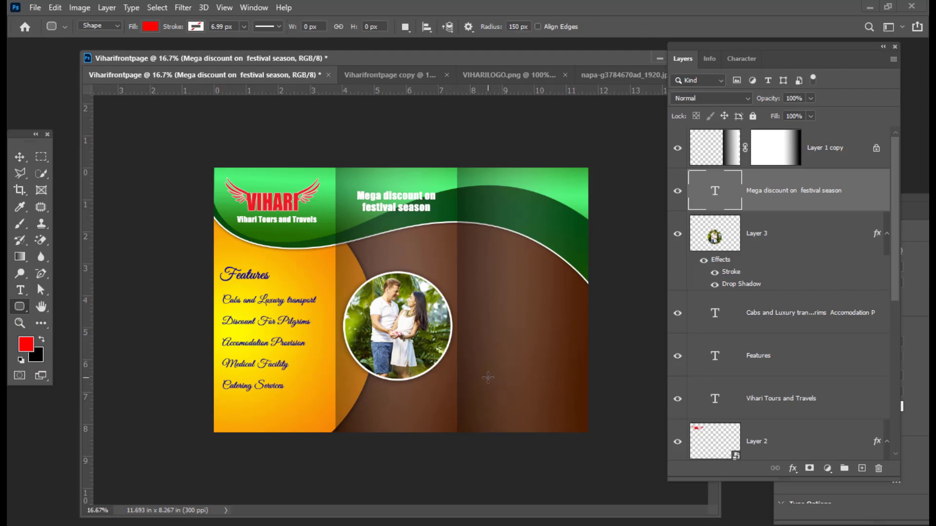
pyautogui.moveTo(484, 375); pyautogui.dragTo(577, 407)
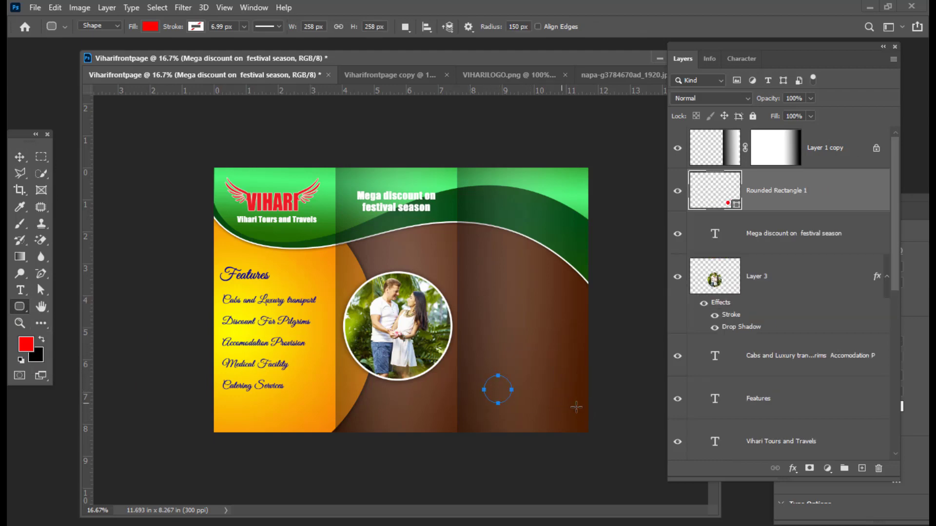
pyautogui.hotkey('ctrl', 'z')
pyautogui.moveTo(468, 362); pyautogui.dragTo(582, 394)
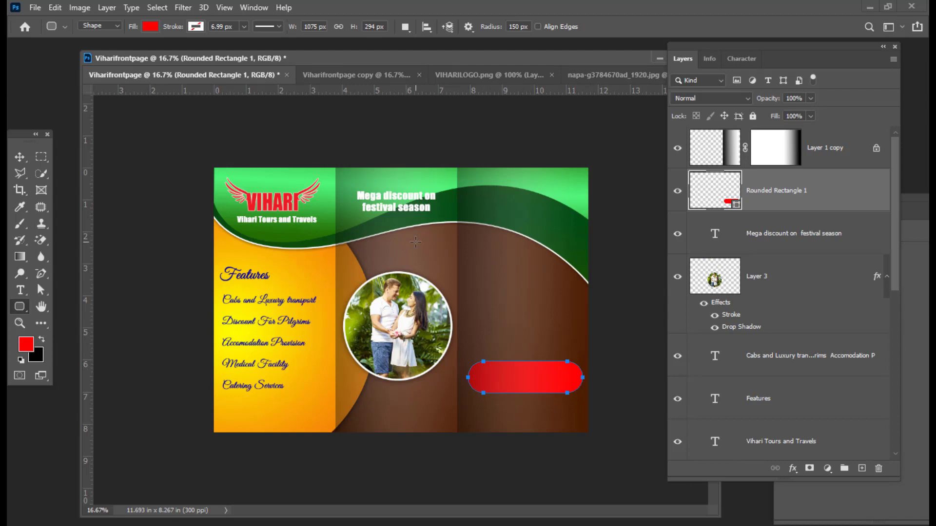
# Fill the rounded rectangle with a gradient running from dark red a90303 to light red f66d6d.
pyautogui.click(151, 27)
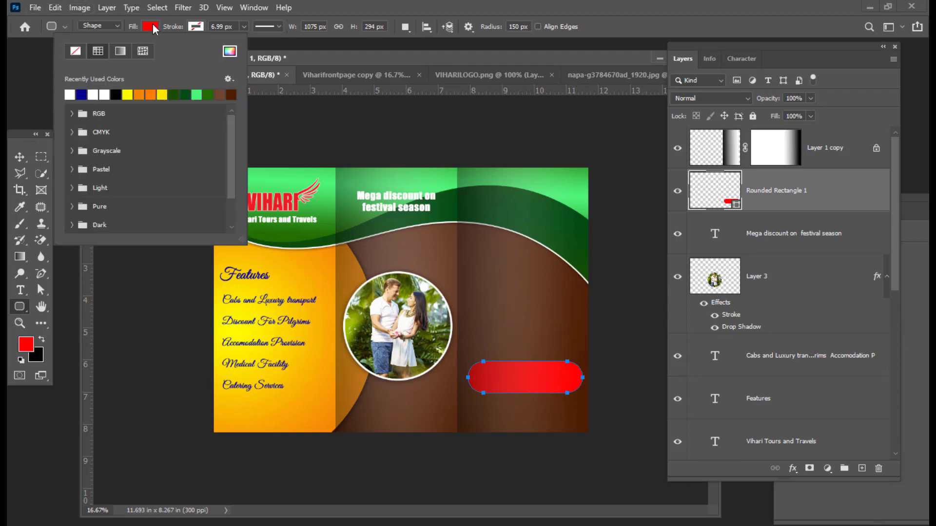
pyautogui.click(120, 51)
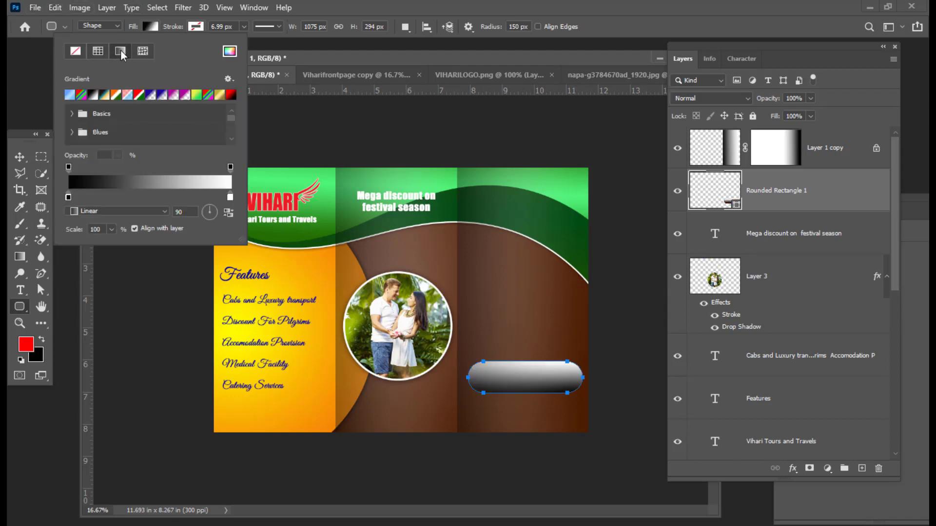
pyautogui.doubleClick(68, 197)
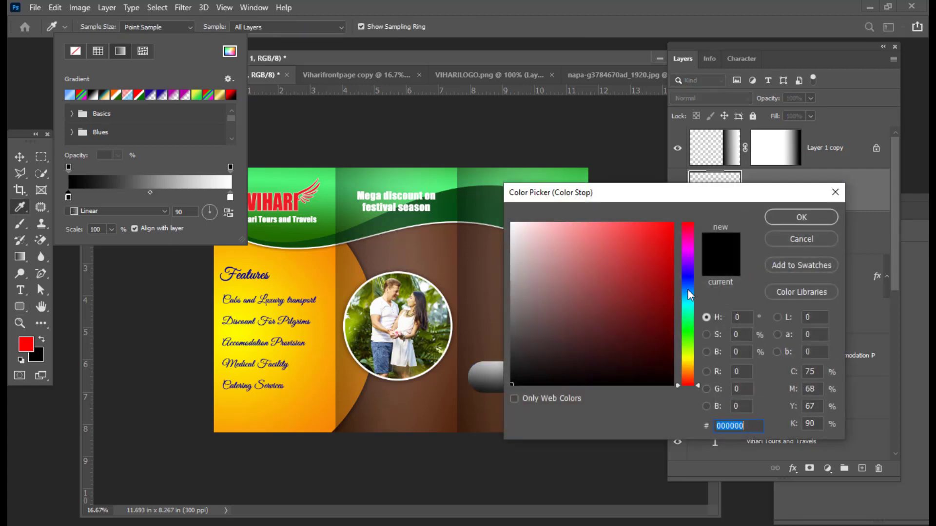
pyautogui.click(670, 285)
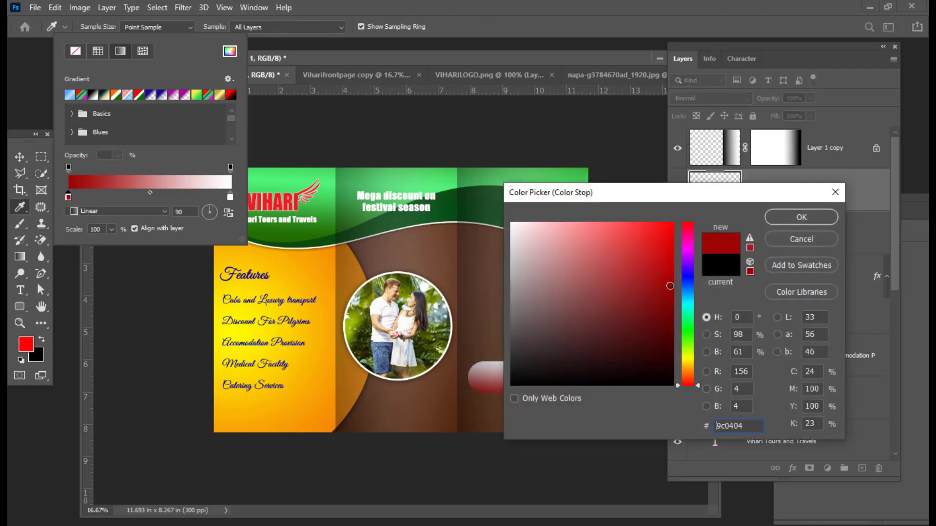
pyautogui.click(671, 278)
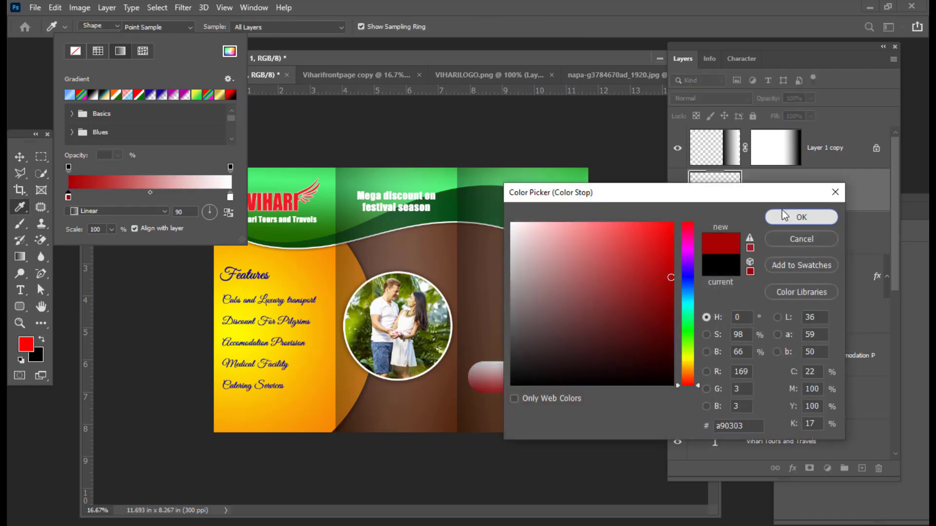
pyautogui.click(784, 216)
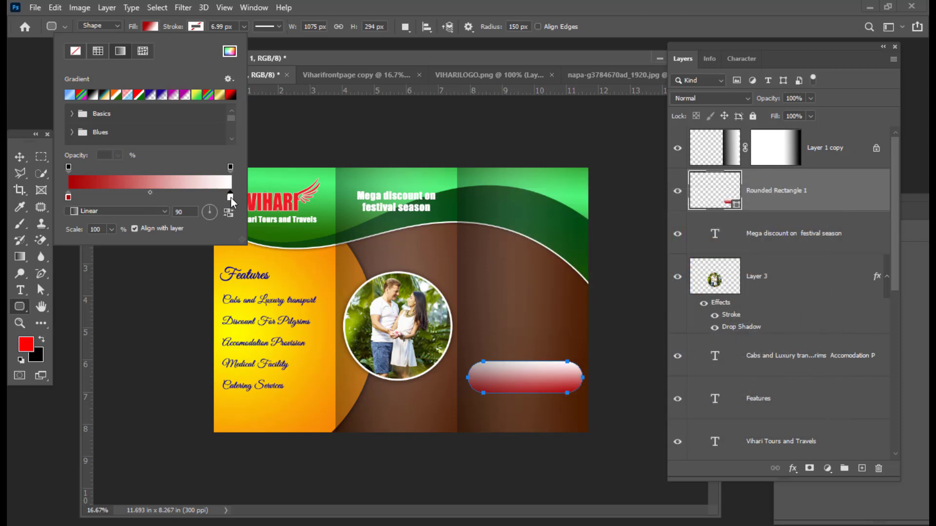
pyautogui.doubleClick(230, 197)
pyautogui.moveTo(520, 225); pyautogui.dragTo(599, 228)
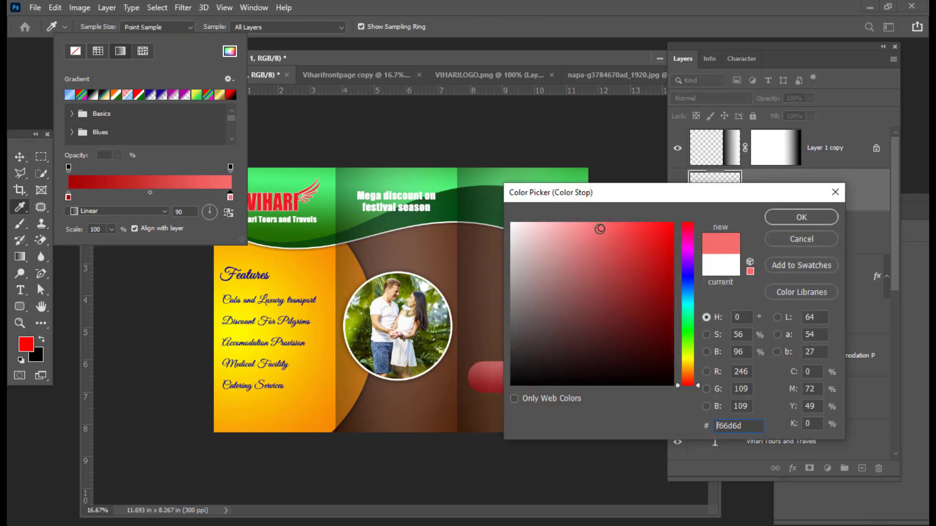
pyautogui.click(772, 218)
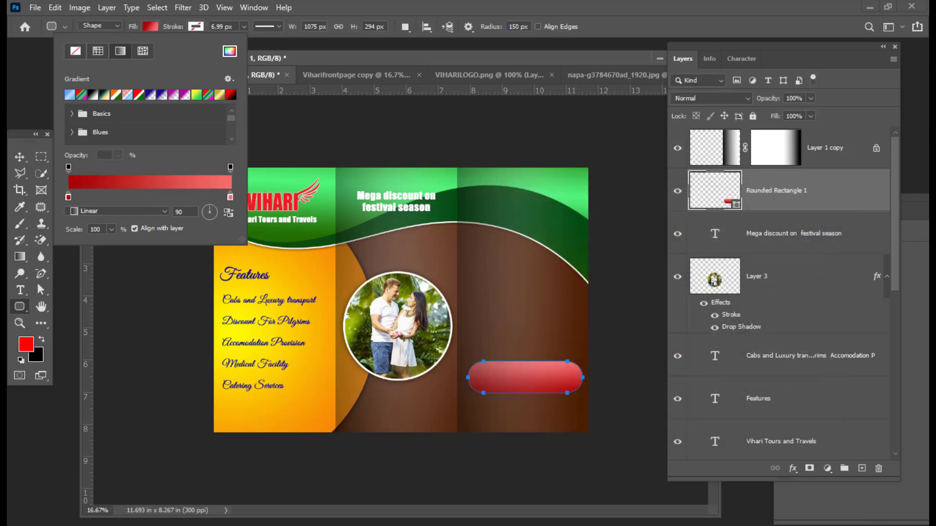
# Change the rounded rectangle's gradient style to Reflected and reverse its colours.
pyautogui.click(123, 211)
pyautogui.click(113, 252)
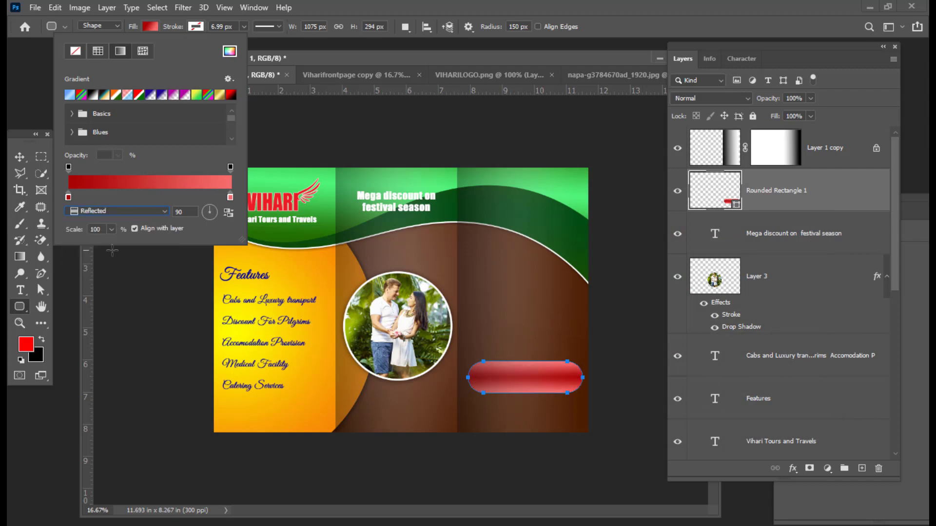
pyautogui.click(229, 214)
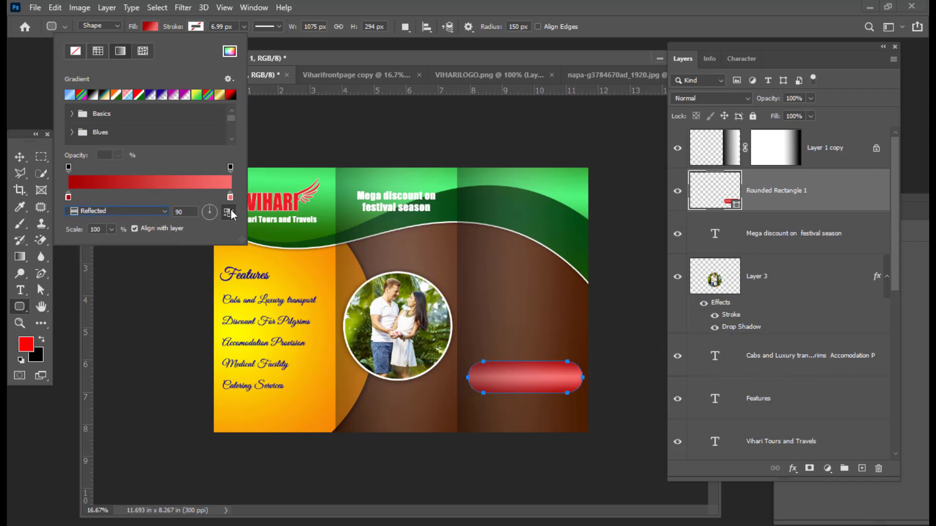
pyautogui.click(441, 64)
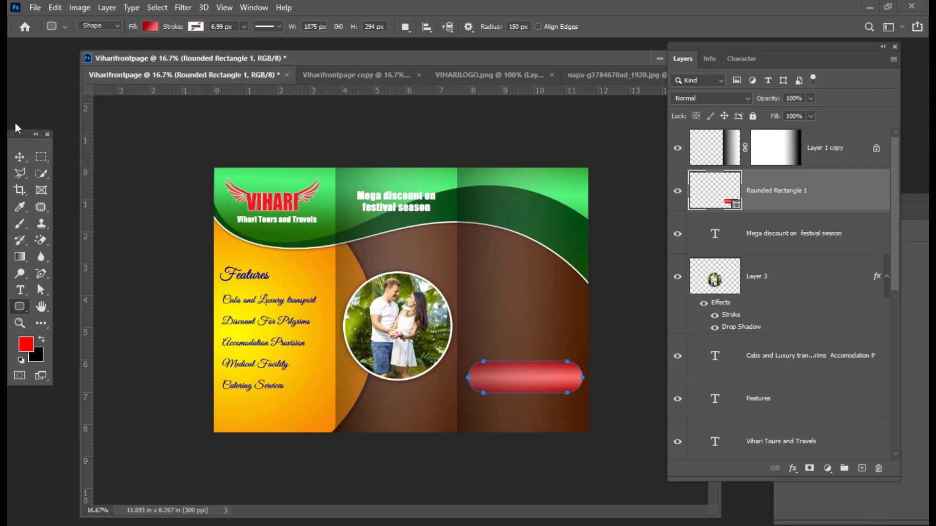
# Give the rounded rectangle a solid white stroke.
pyautogui.click(243, 27)
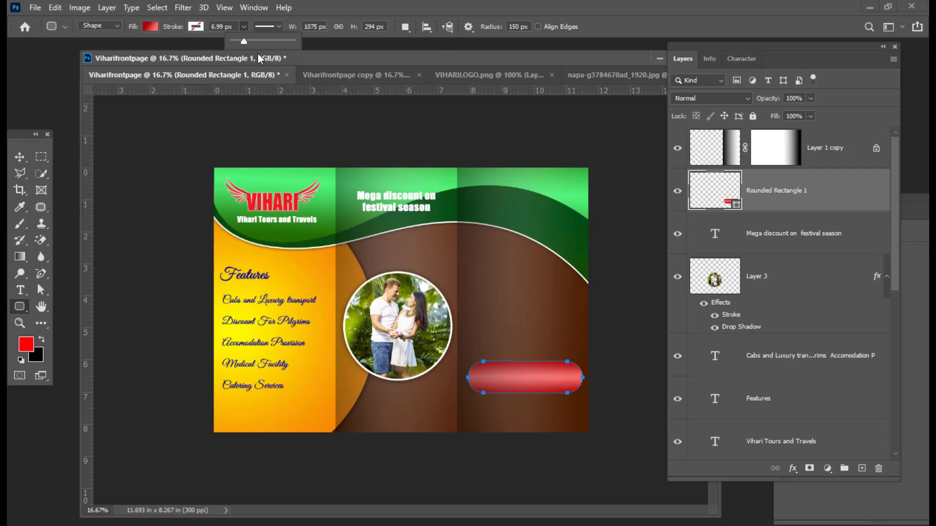
pyautogui.click(196, 26)
pyautogui.click(139, 94)
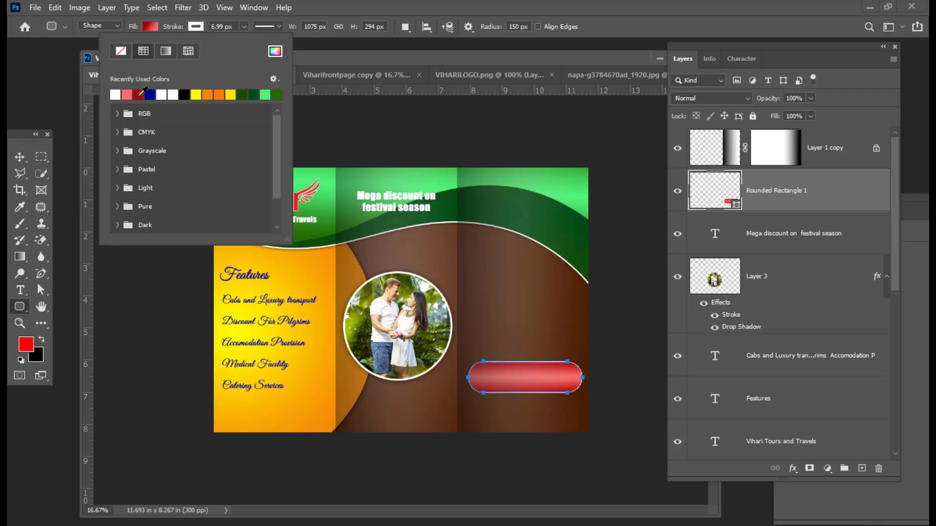
pyautogui.click(442, 44)
# Fit the red rounded rectangle over the discount heading at about 90.66% scale and place the heading's layer above it.
pyautogui.click(19, 155)
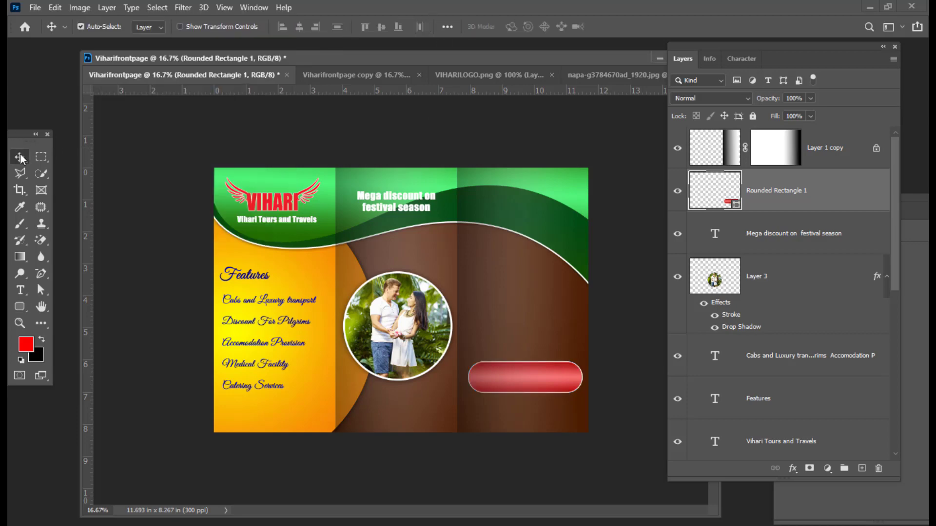
pyautogui.moveTo(550, 384); pyautogui.dragTo(448, 218)
pyautogui.hotkey('ctrl', 't')
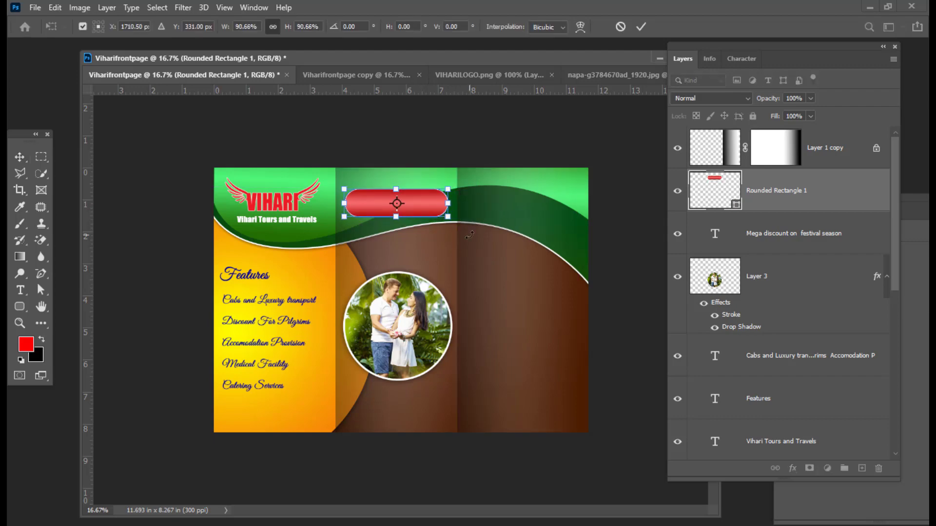
pyautogui.press('Return')
pyautogui.click(821, 235)
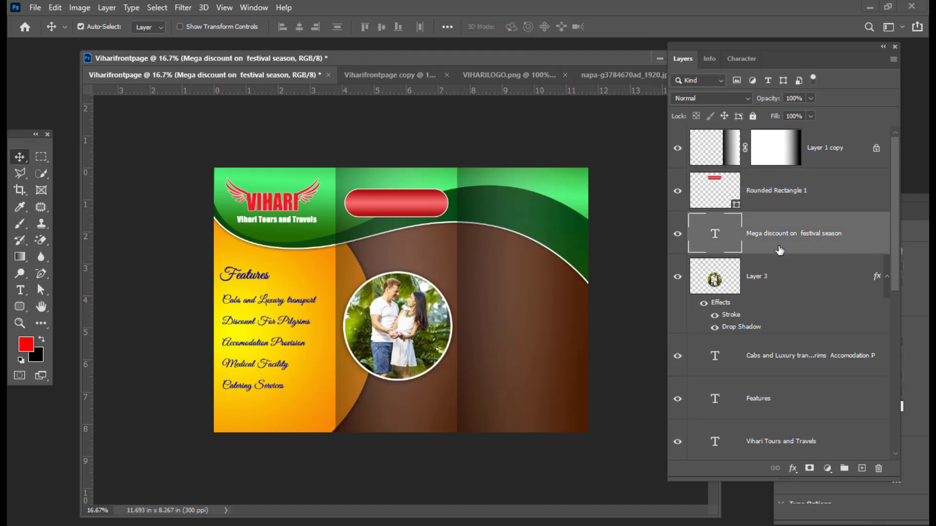
pyautogui.moveTo(846, 243); pyautogui.dragTo(830, 189)
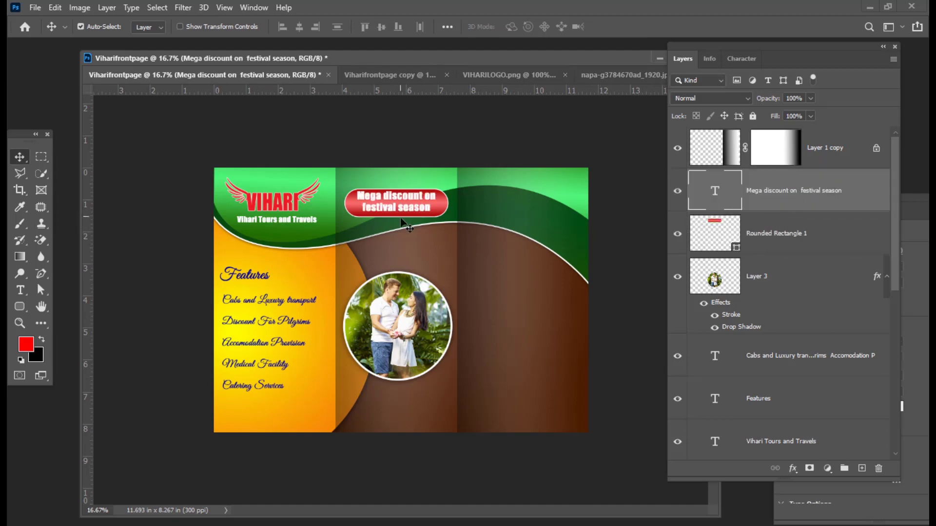
# Set the font size of the "Mega discount on festival season" heading to 20 pt.
pyautogui.doubleClick(713, 187)
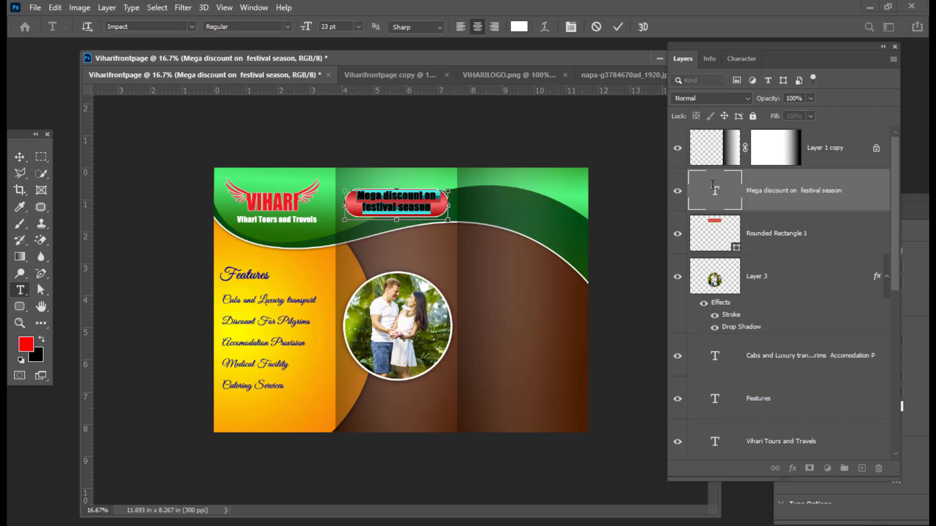
pyautogui.hotkey('ctrl', 'shift', ',')
pyautogui.hotkey('ctrl', 'shift', ',')
pyautogui.hotkey('ctrl', 'shift', ',')
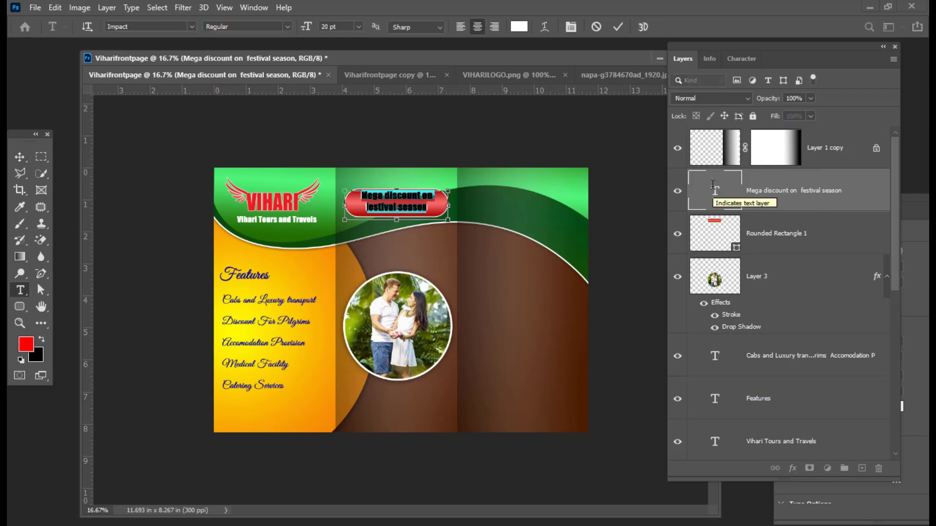
# Set the leading of the two-line discount heading to 23 pt.
pyautogui.click(742, 58)
pyautogui.click(766, 98)
pyautogui.press('Down')
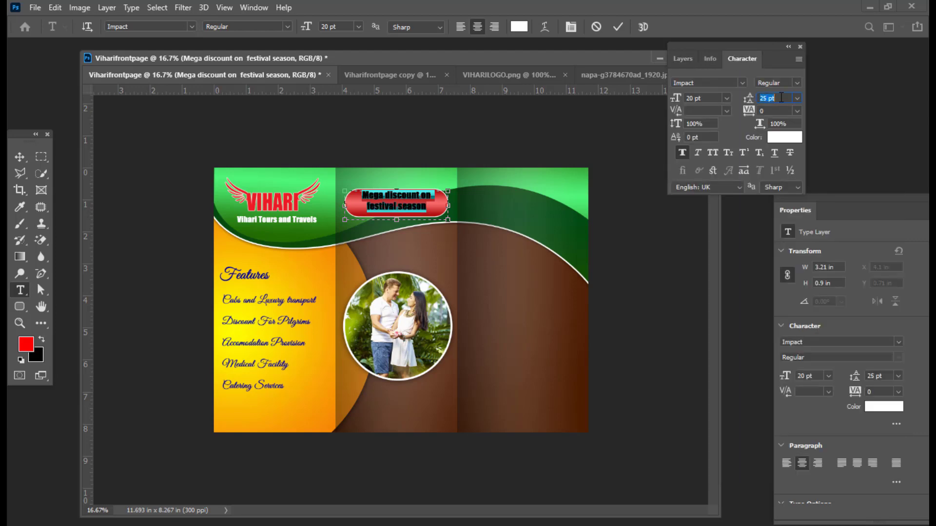
pyautogui.press('Down')
pyautogui.press('Down')
pyautogui.press('Down')
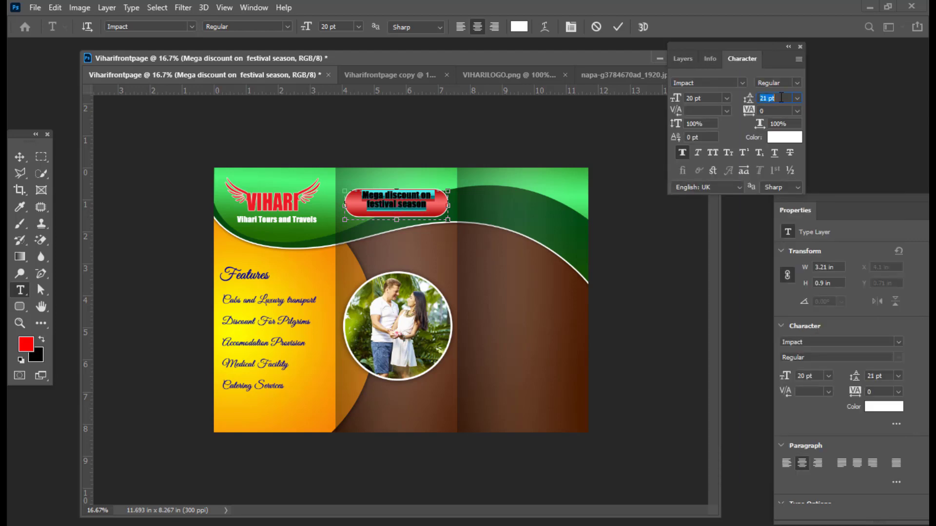
pyautogui.press('Up')
pyautogui.click(19, 156)
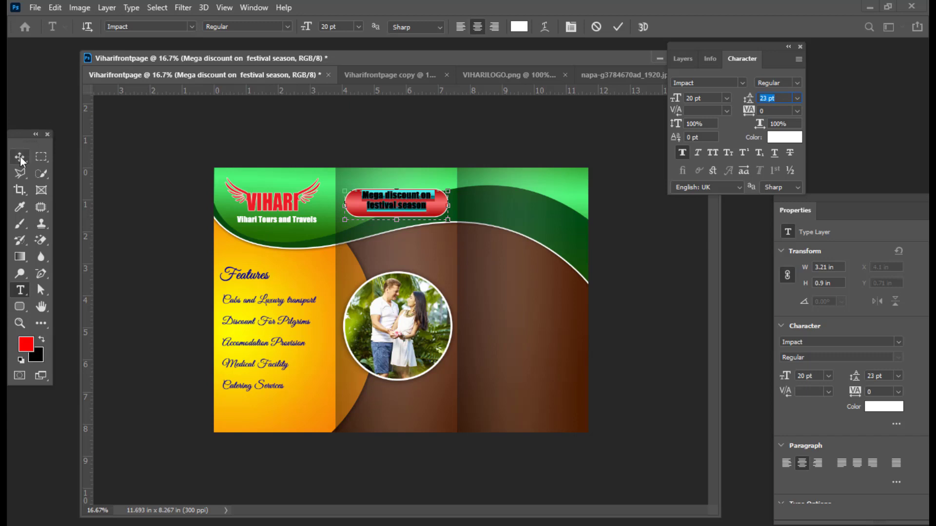
# Nudge the discount heading down until it is vertically centred on the red banner.
pyautogui.press('Down')
pyautogui.press('Down')
pyautogui.press('Down')
pyautogui.press('Down')
pyautogui.press('Down')
pyautogui.press('Down')
pyautogui.press('Down')
pyautogui.press('Down')
pyautogui.press('Down')
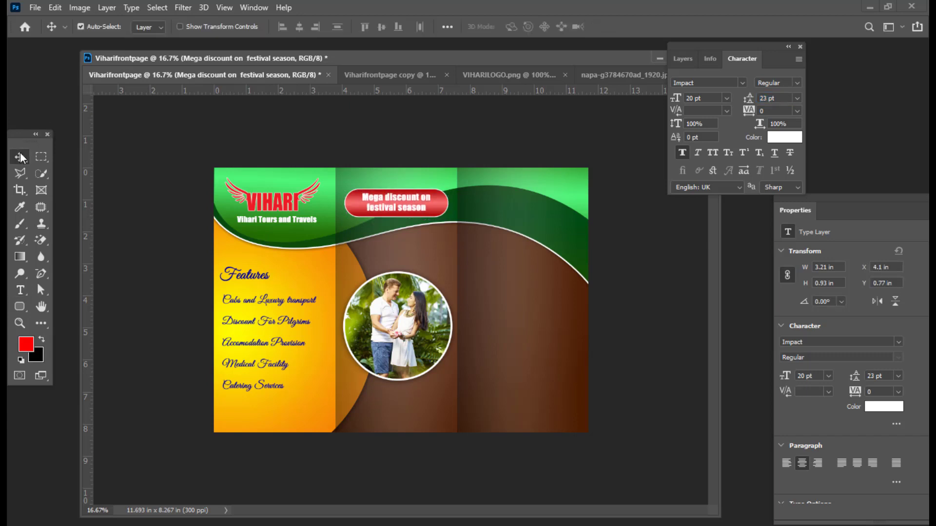
# Scale the discount heading and its Rounded Rectangle 1 banner down slightly together.
pyautogui.click(679, 58)
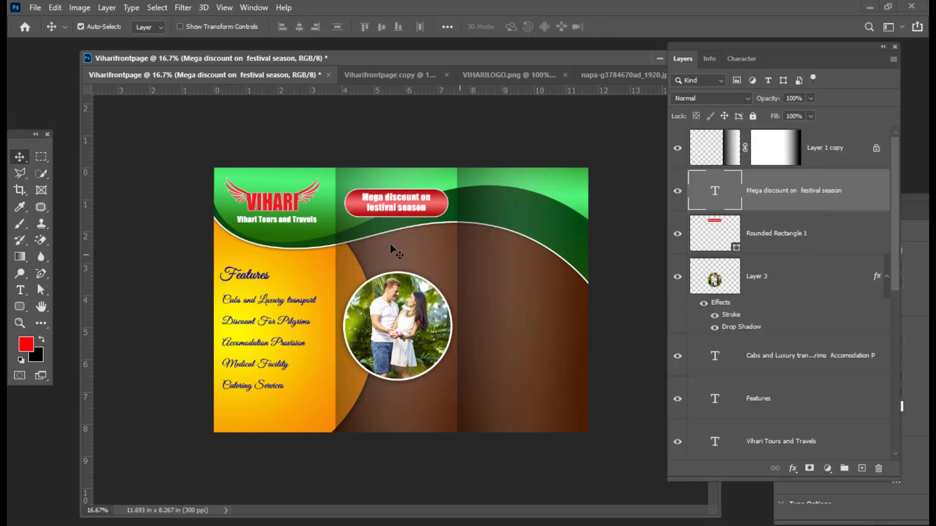
pyautogui.keyDown('ctrl'); pyautogui.click(795, 235); pyautogui.keyUp('ctrl')
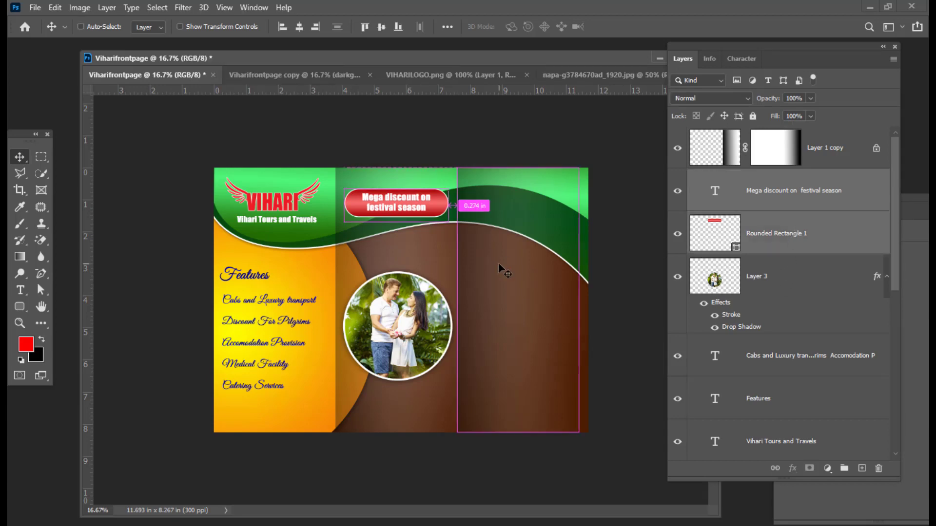
pyautogui.hotkey('ctrl', 't')
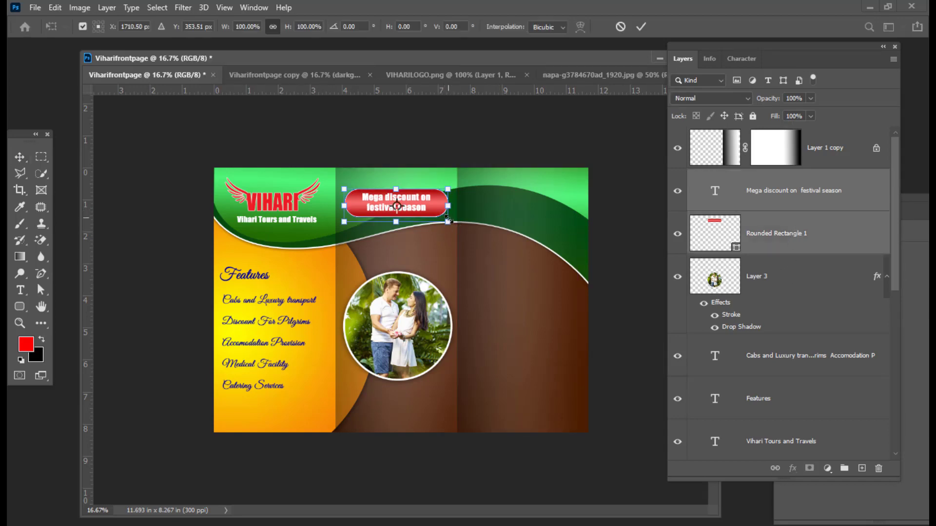
pyautogui.moveTo(449, 223); pyautogui.dragTo(443, 220)
pyautogui.hotkey('ctrl', 'z')
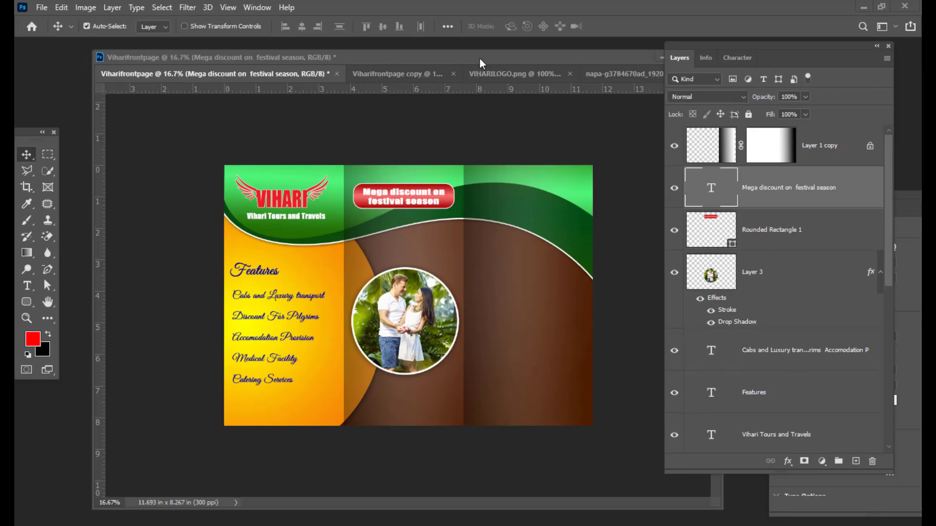
pyautogui.moveTo(482, 63); pyautogui.dragTo(451, 44)
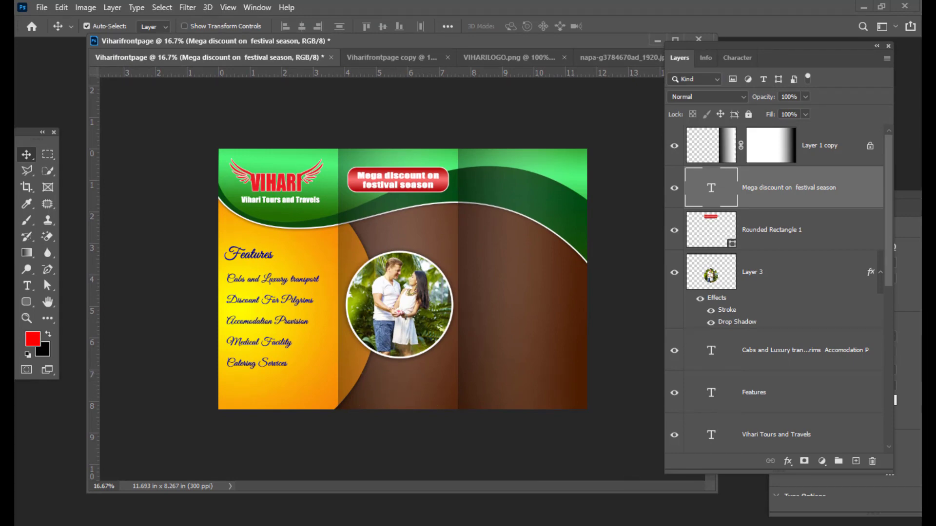
# Switch to the VIHARIBROCHURE notes in Notepad, copy the selected tour package and honeymoon text, and return to Photoshop.
pyautogui.hotkey('alt', 'Tab')
pyautogui.rightClick(513, 279)
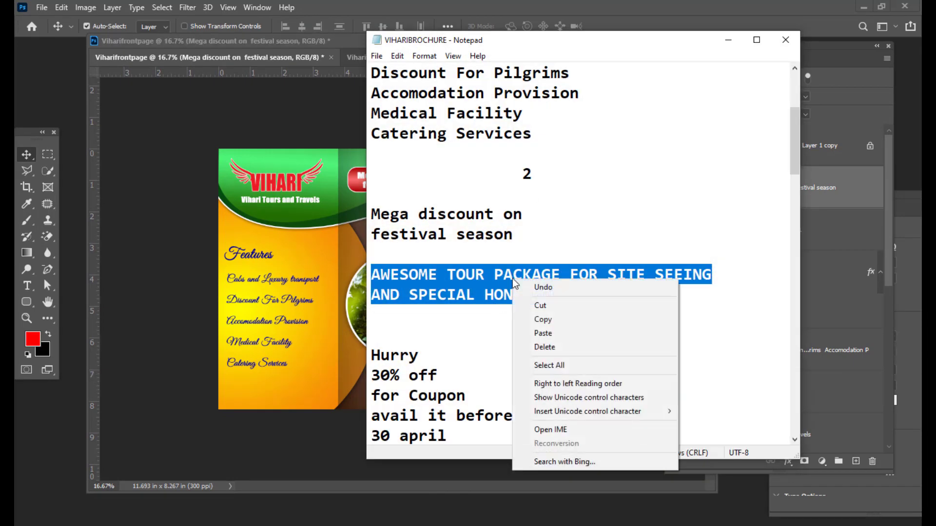
pyautogui.click(548, 318)
pyautogui.click(729, 40)
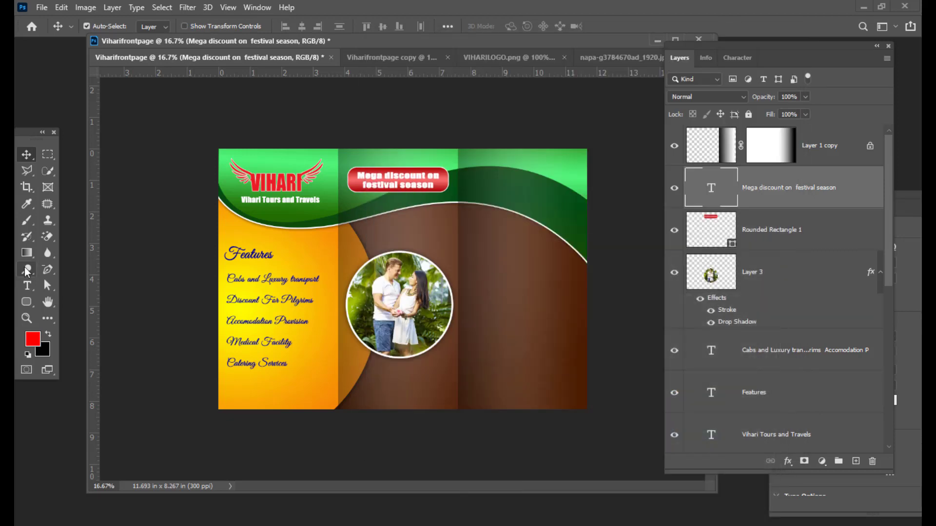
# Create a paragraph text box below the couple's photo in the middle panel and paste the copied tour package text into it.
pyautogui.click(27, 286)
pyautogui.moveTo(354, 44); pyautogui.dragTo(368, 45)
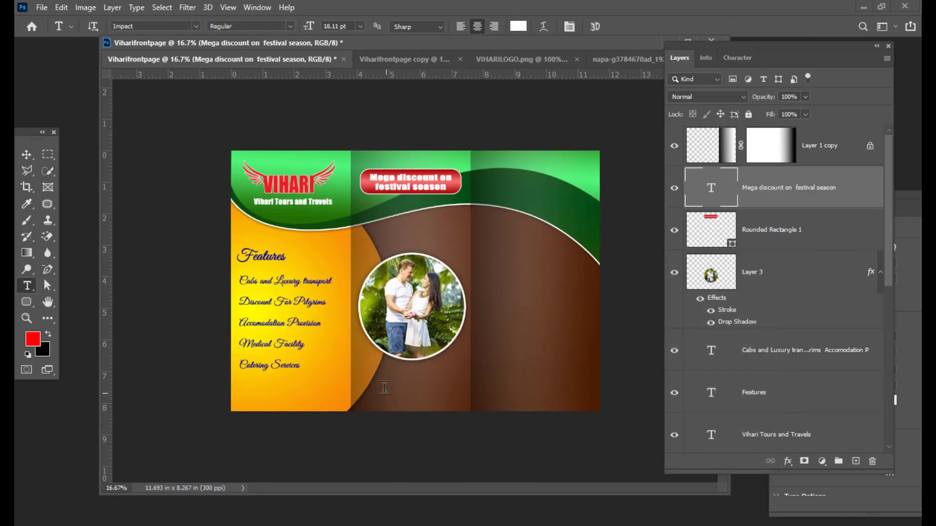
pyautogui.moveTo(360, 368); pyautogui.dragTo(465, 408)
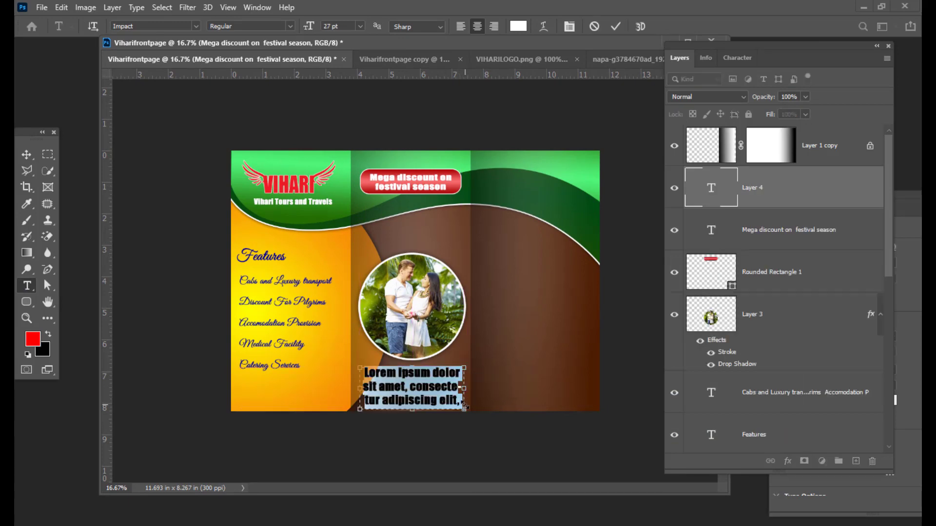
pyautogui.press('BackSpace')
pyautogui.hotkey('ctrl', 'v')
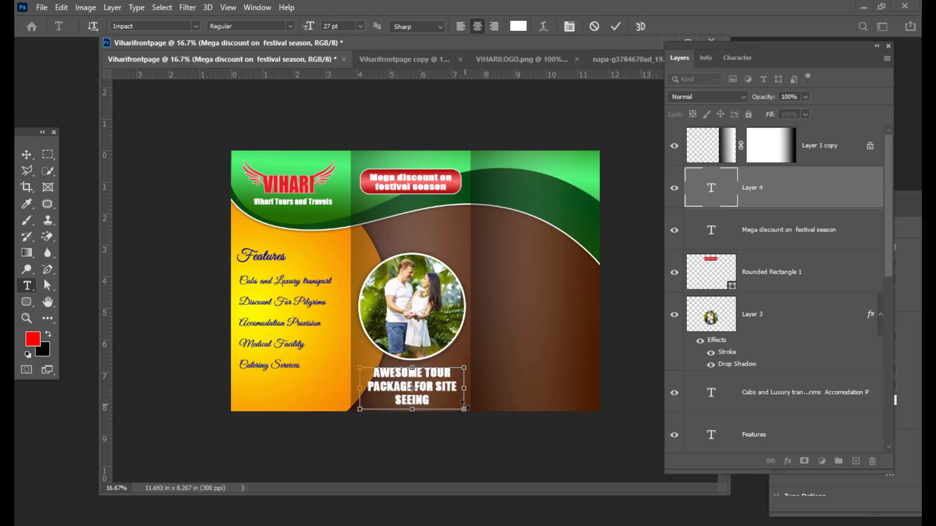
# Reduce the font size of all the tour package text to 12 pt.
pyautogui.hotkey('ctrl', 'a')
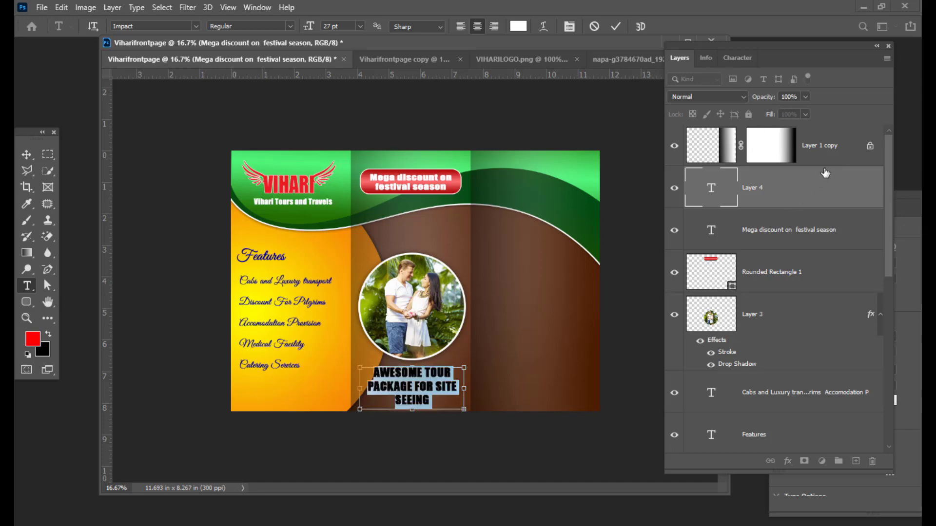
pyautogui.hotkey('ctrl', 'shift', ',')
pyautogui.hotkey('ctrl', 'shift', ',')
pyautogui.hotkey('ctrl', 'shift', ',')
pyautogui.hotkey('ctrl', 'shift', ',')
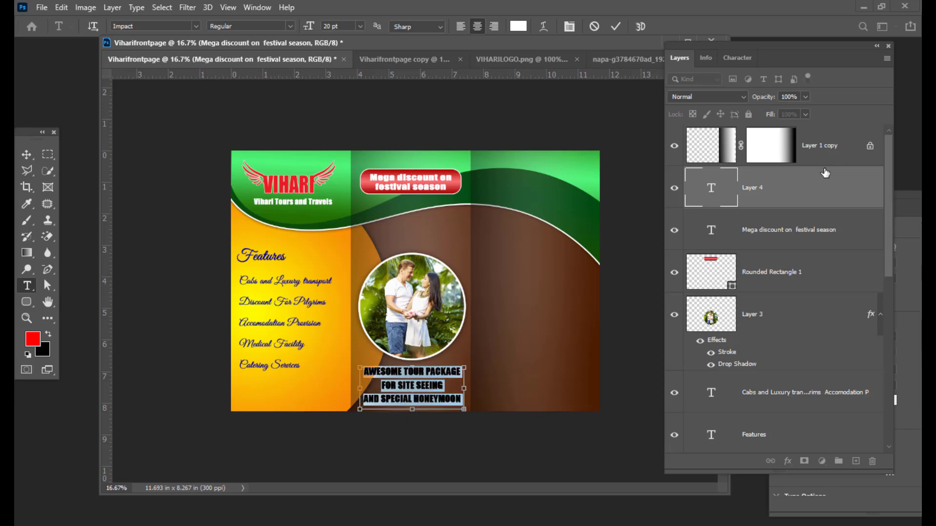
pyautogui.hotkey('ctrl', 'shift', ',')
pyautogui.hotkey('ctrl', 'shift', ',')
pyautogui.hotkey('ctrl', 'shift', ',')
pyautogui.hotkey('ctrl', 'shift', ',')
pyautogui.hotkey('ctrl', 'shift', ',')
pyautogui.hotkey('ctrl', 'shift', ',')
pyautogui.hotkey('ctrl', 'shift', ',')
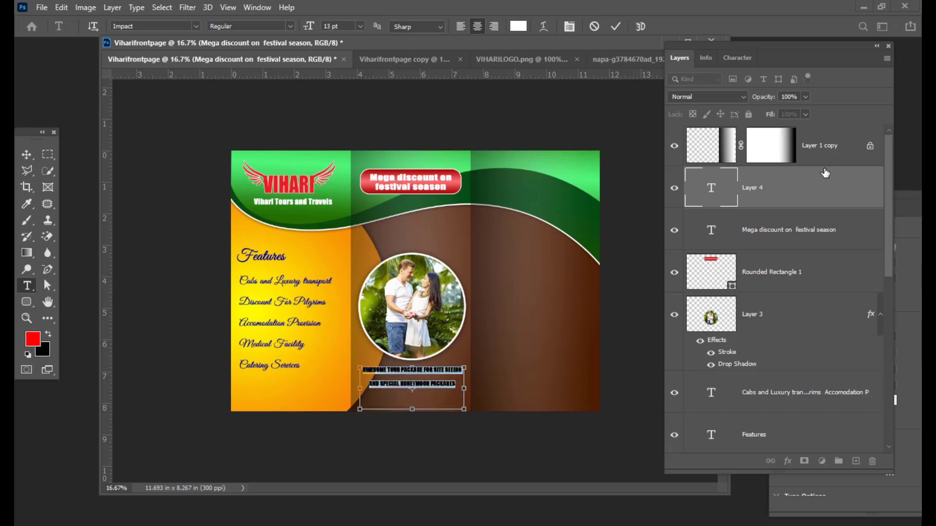
pyautogui.hotkey('ctrl', 'shift', ',')
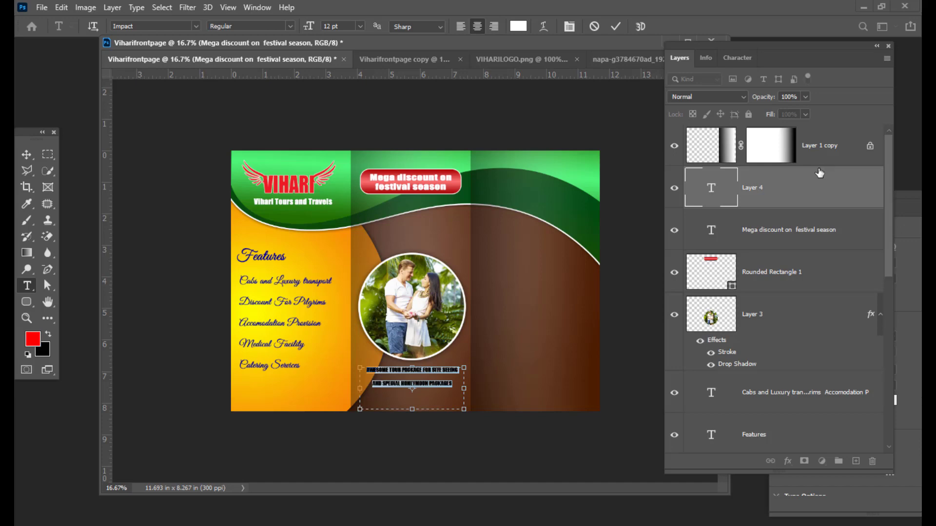
# Set the leading of the tour package text to 17 pt.
pyautogui.click(738, 57)
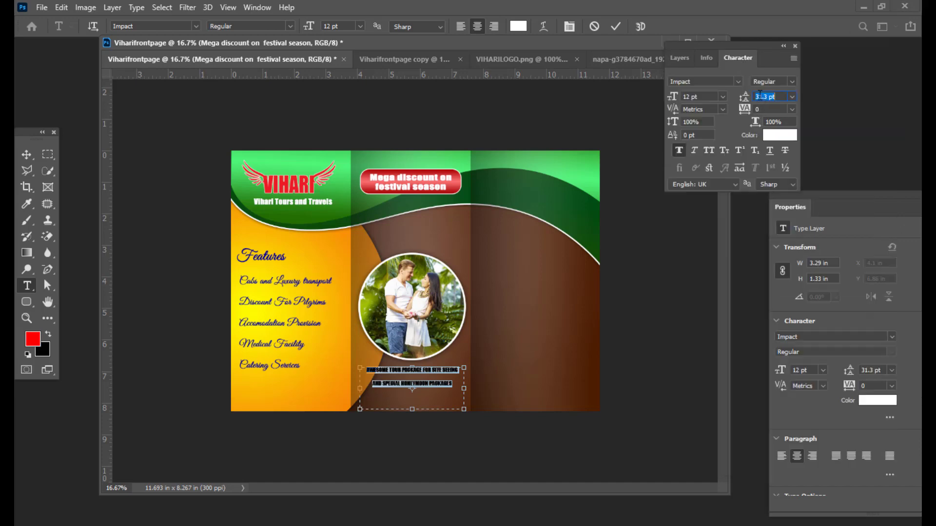
pyautogui.click(759, 96)
pyautogui.press('Down')
pyautogui.press('Down')
pyautogui.press('Down')
pyautogui.press('Down')
pyautogui.press('Down')
pyautogui.press('Down')
pyautogui.press('Down')
pyautogui.press('Down')
pyautogui.press('Down')
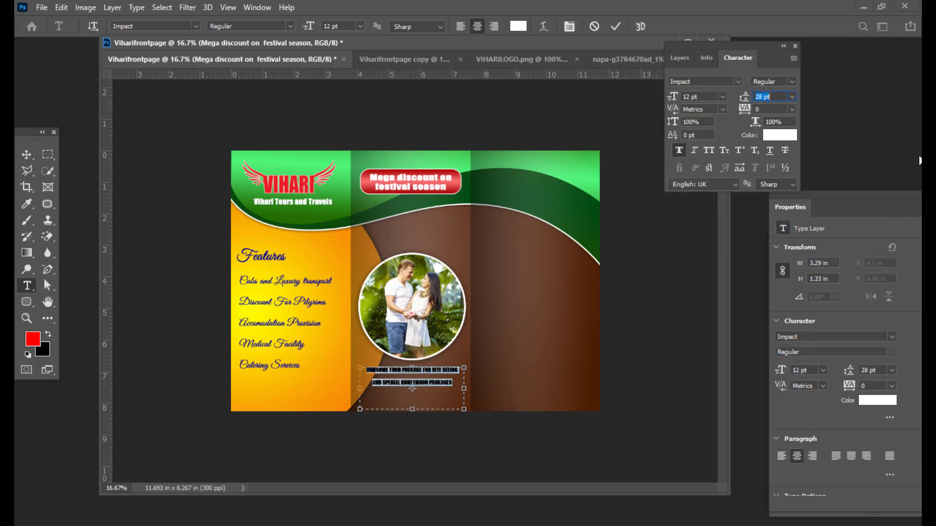
pyautogui.press('Down')
pyautogui.press('Down')
pyautogui.press('Down')
pyautogui.press('Down')
pyautogui.press('Down')
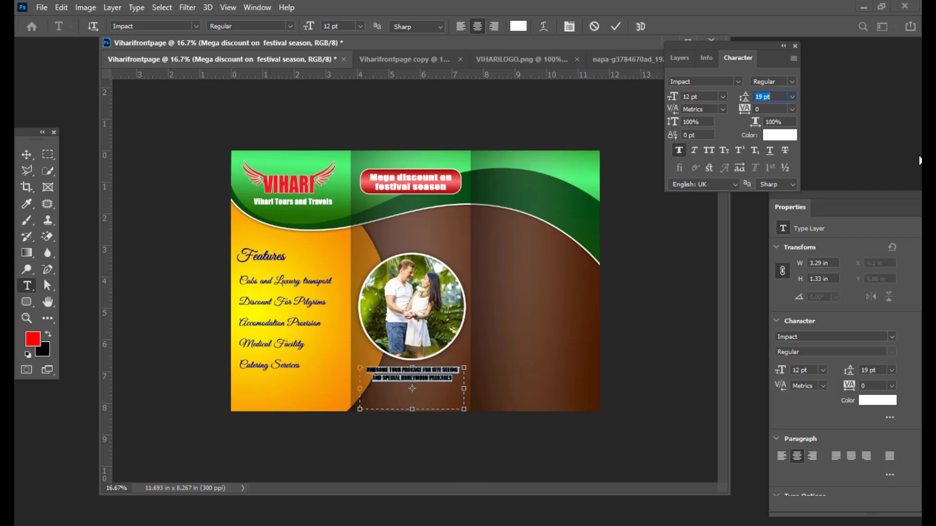
pyautogui.press('Down')
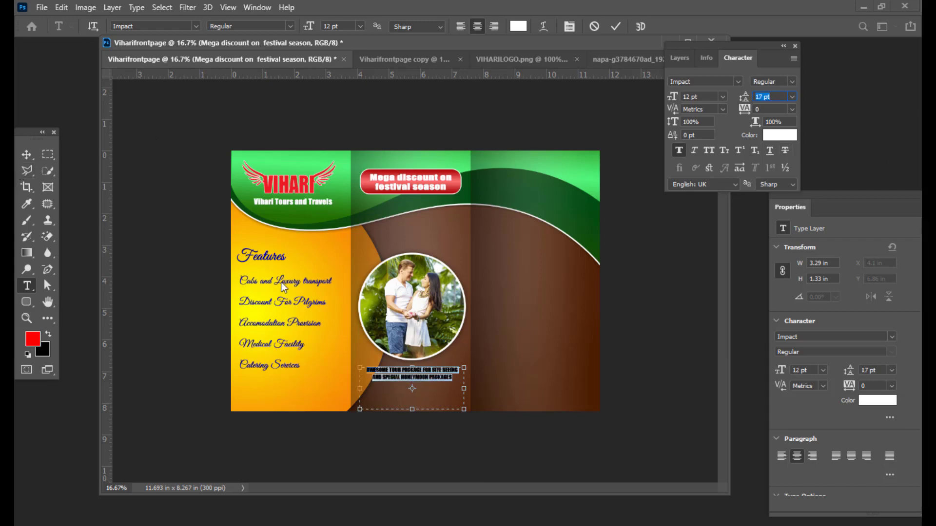
# Shorten the tour package text box around its two lines and scale it to 112.07% below the photo.
pyautogui.moveTo(414, 410); pyautogui.dragTo(468, 393)
pyautogui.click(27, 154)
pyautogui.hotkey('ctrl', 't')
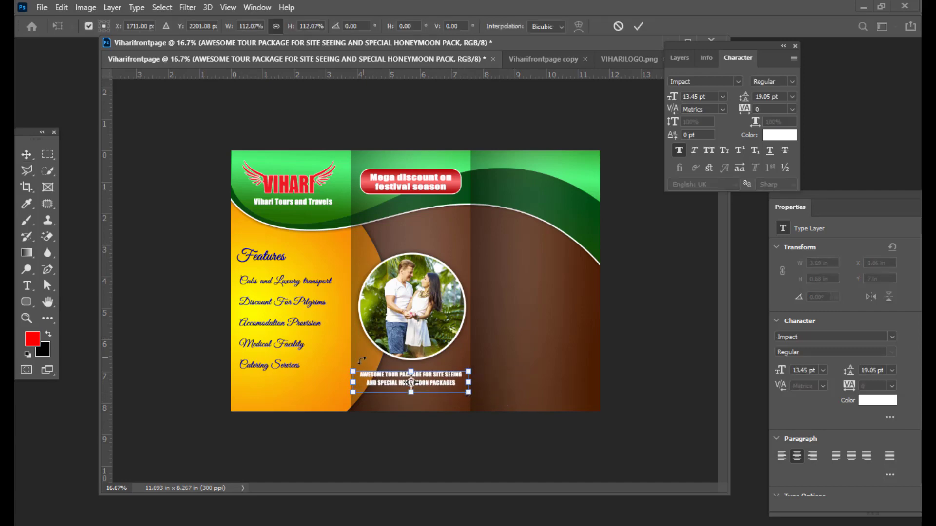
# Enlarge the tour package text to 15.69 pt and extend its text box to a height of 1.25 in.
pyautogui.click(27, 286)
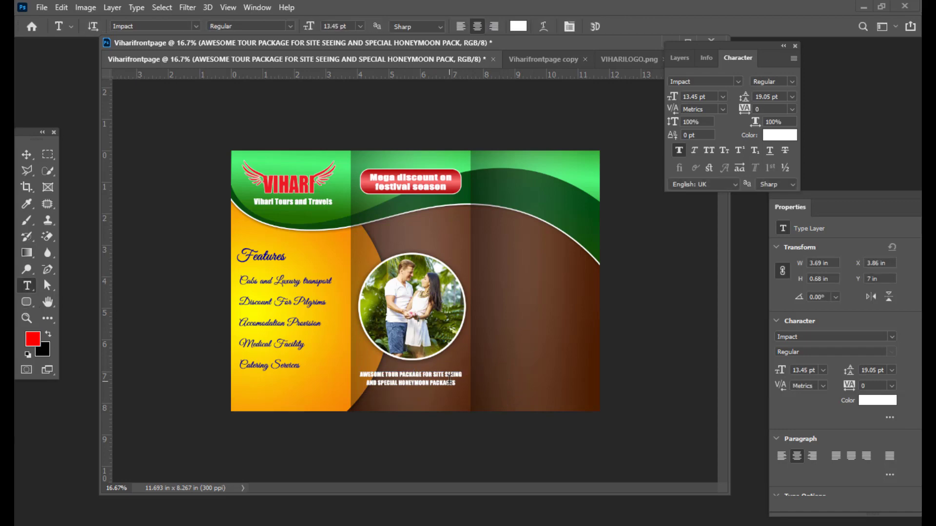
pyautogui.moveTo(459, 382); pyautogui.dragTo(347, 370)
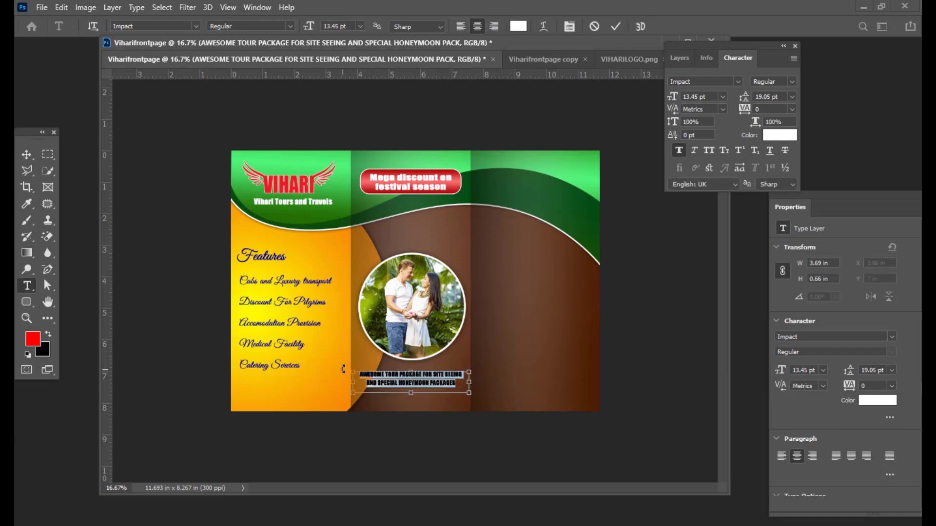
pyautogui.hotkey('ctrl', 'shift', '.')
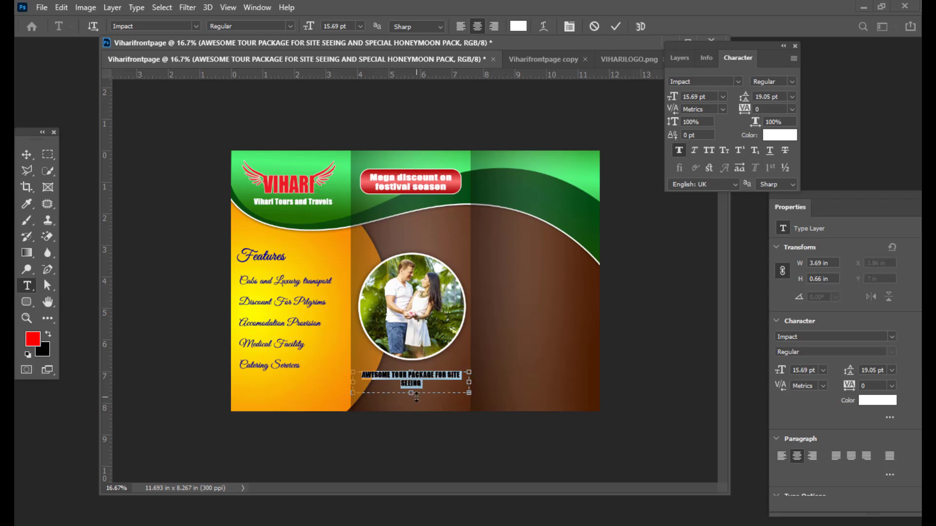
pyautogui.moveTo(411, 393); pyautogui.dragTo(411, 412)
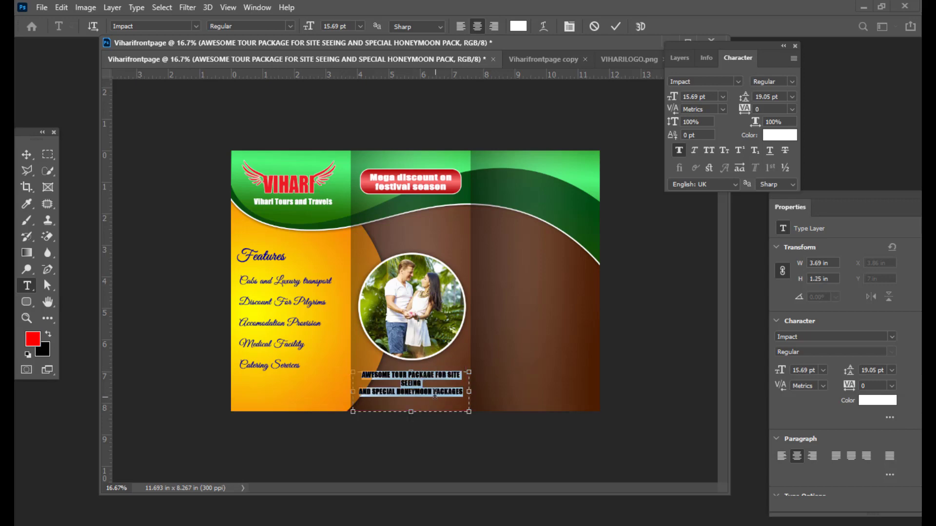
# Join "SITE SEEING" into "SITESEEING" and widen the text box to about 4.51 in so the text fits on two lines.
pyautogui.click(402, 383)
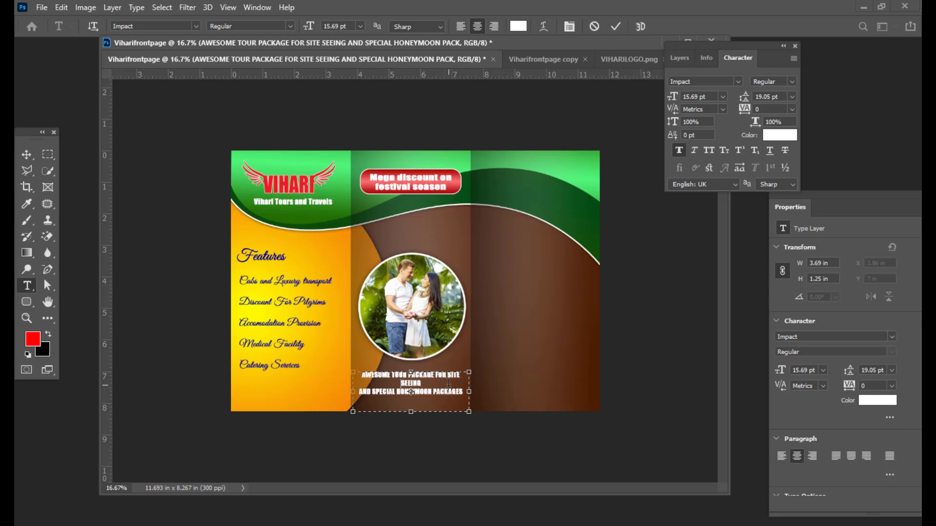
pyautogui.press('BackSpace')
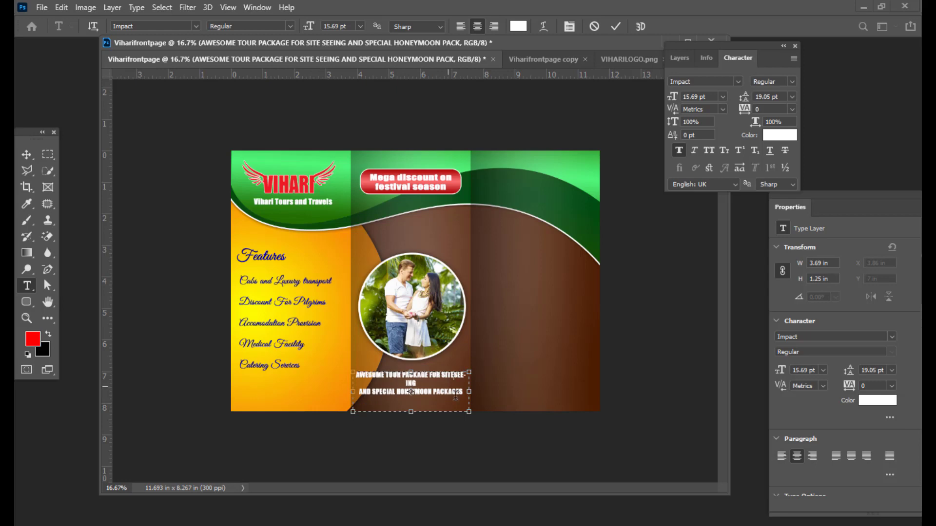
pyautogui.moveTo(470, 391); pyautogui.dragTo(428, 386)
pyautogui.click(26, 154)
# Nudge the tour package text to X 3.45 in and Y 6.91 in, centred just below the couple's photo.
pyautogui.press('Left')
pyautogui.press('Left')
pyautogui.press('Left')
pyautogui.press('Left')
pyautogui.press('Left')
pyautogui.press('Left')
pyautogui.press('Left')
pyautogui.press('Left')
pyautogui.press('Left')
pyautogui.press('Left')
pyautogui.press('Left')
pyautogui.press('Left')
pyautogui.press('Left')
pyautogui.press('Left')
pyautogui.press('Left')
pyautogui.press('Left')
pyautogui.press('Left')
pyautogui.press('Left')
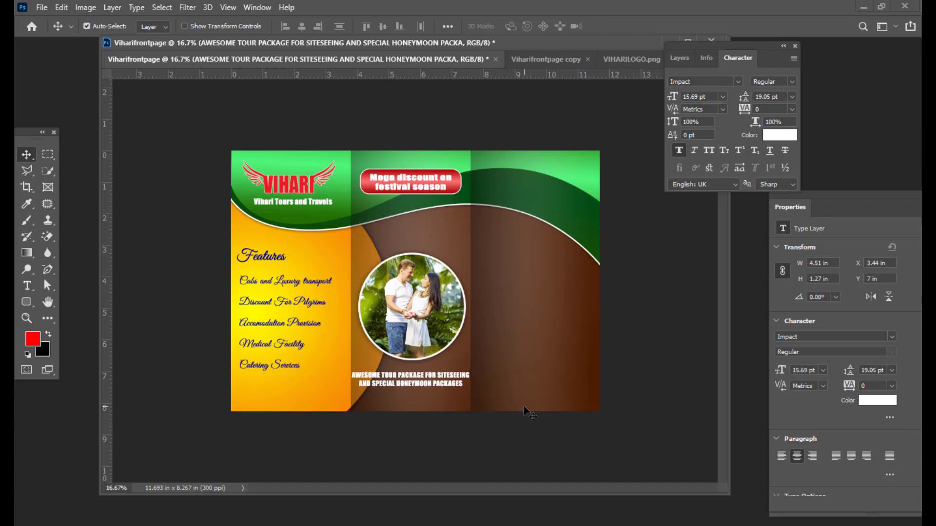
pyautogui.press('Right')
pyautogui.press('Right')
pyautogui.press('Right')
pyautogui.press('Right')
pyautogui.press('Right')
pyautogui.press('Right')
pyautogui.press('Right')
pyautogui.press('Right')
pyautogui.press('Right')
pyautogui.press('Up')
pyautogui.press('Up')
pyautogui.press('Up')
pyautogui.press('Up')
pyautogui.press('Up')
pyautogui.press('Up')
pyautogui.press('Up')
pyautogui.press('Up')
pyautogui.press('Up')
pyautogui.press('Up')
pyautogui.press('Up')
pyautogui.press('Up')
pyautogui.press('Up')
pyautogui.press('Up')
pyautogui.press('Up')
pyautogui.press('Up')
pyautogui.press('Up')
pyautogui.press('Up')
pyautogui.press('Up')
pyautogui.press('Up')
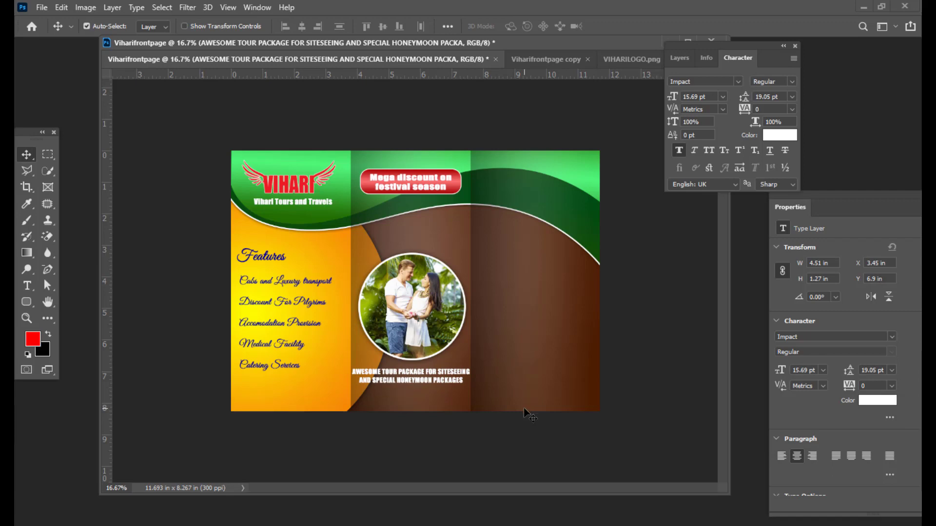
pyautogui.press('Down')
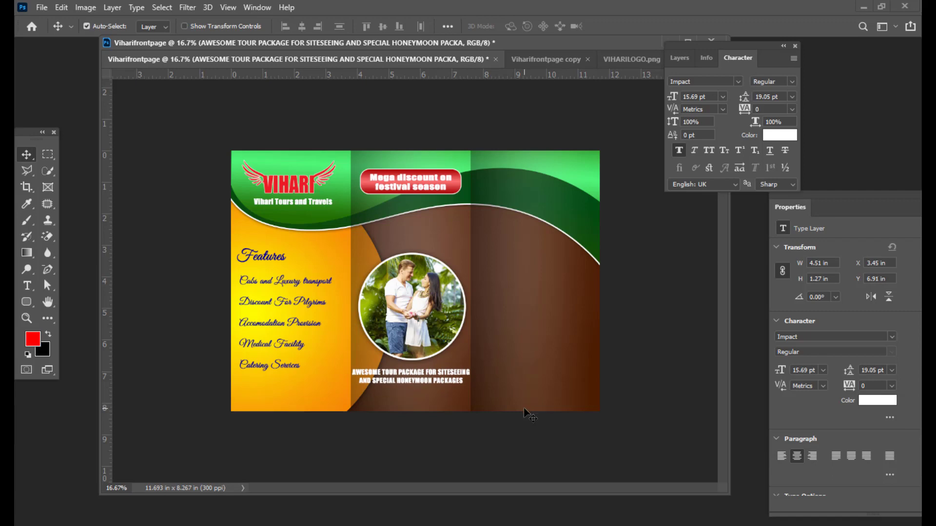
pyautogui.click(679, 57)
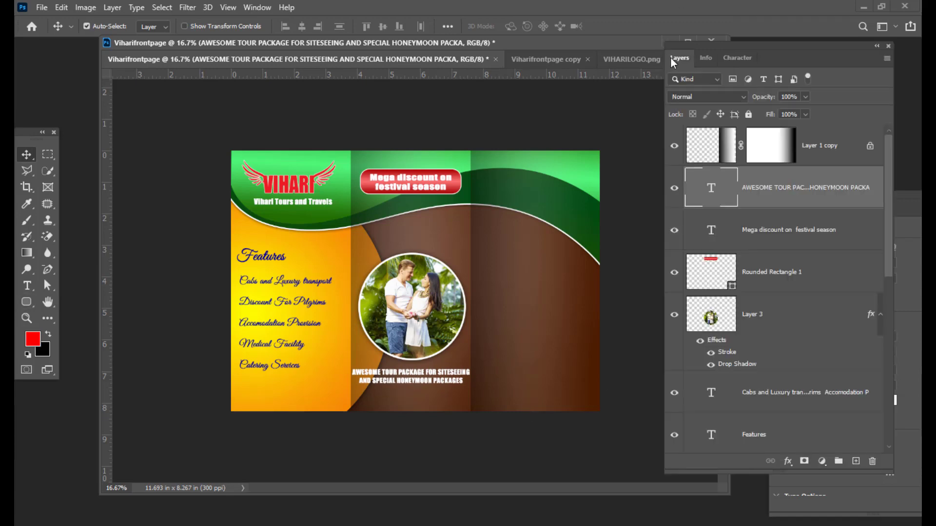
# Reduce the tour package text below the couple's photo to 14.57 pt and nudge it up slightly.
pyautogui.doubleClick(713, 185)
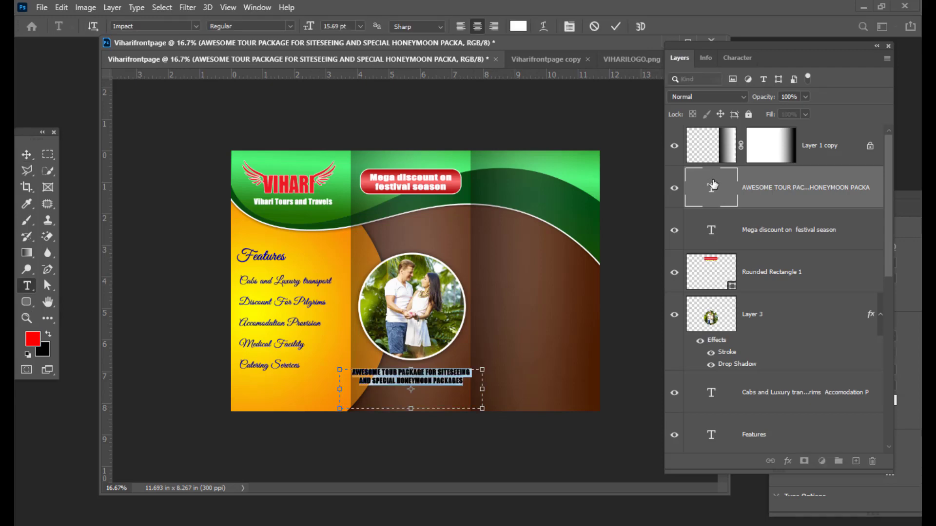
pyautogui.hotkey('ctrl', 'shift', ',')
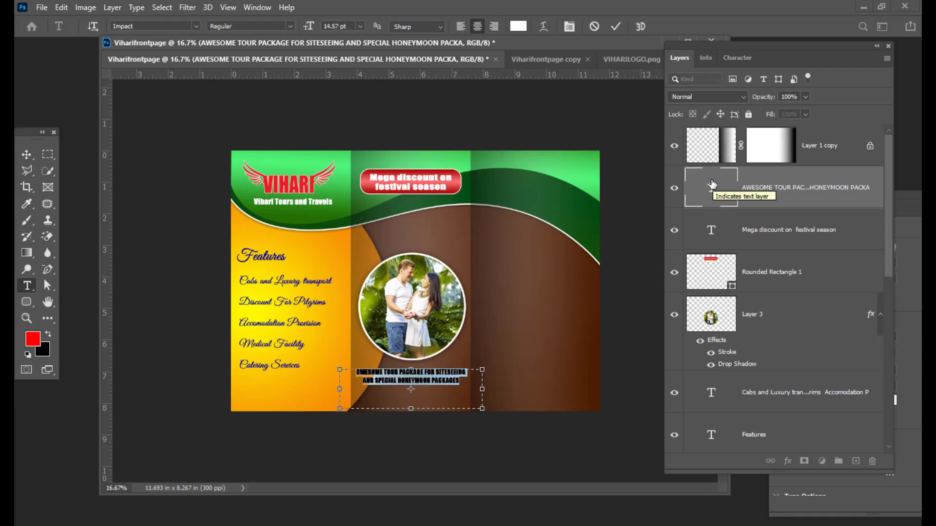
pyautogui.hotkey('ctrl', 'Return')
pyautogui.press('v')
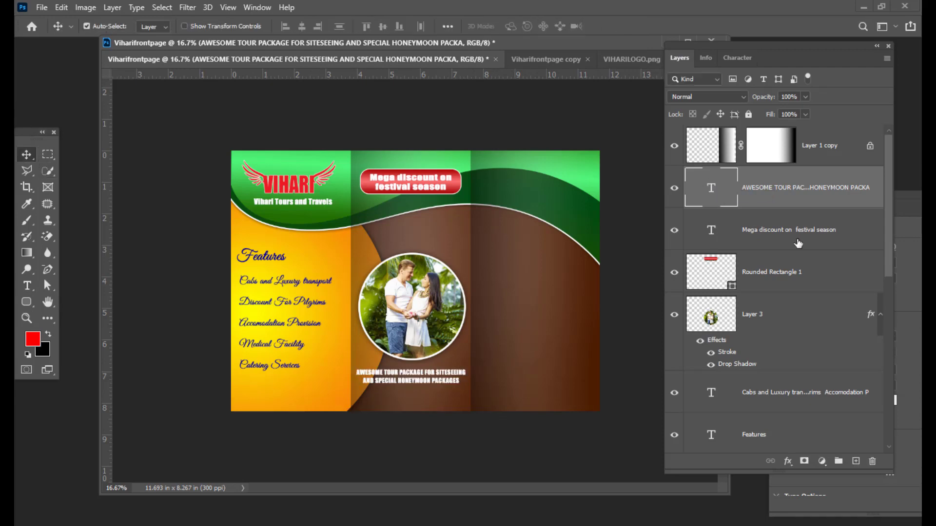
pyautogui.press('Up')
pyautogui.press('Up')
pyautogui.press('Up')
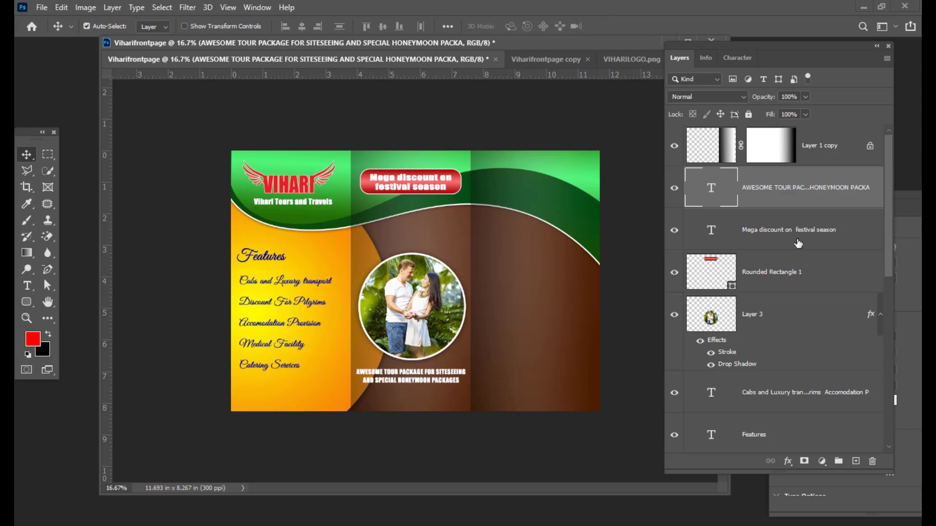
pyautogui.moveTo(472, 44); pyautogui.dragTo(449, 61)
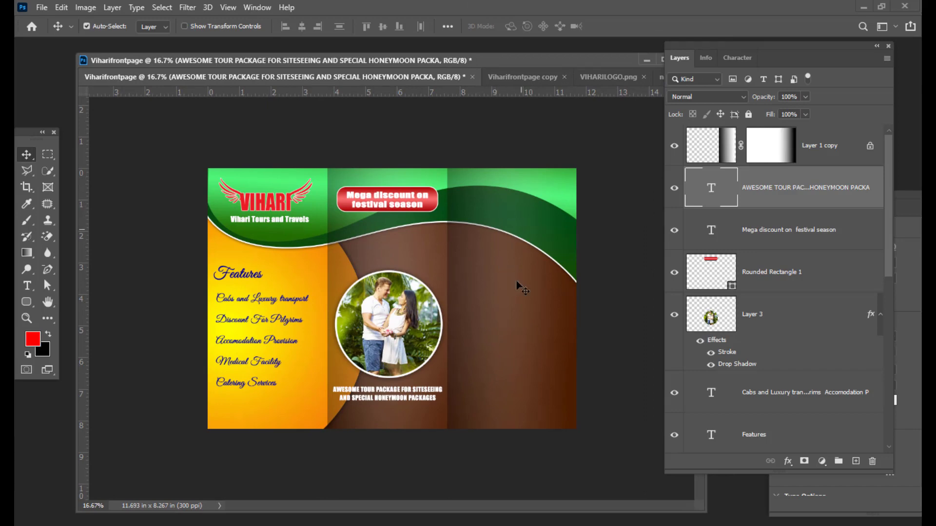
pyautogui.moveTo(487, 62); pyautogui.dragTo(493, 61)
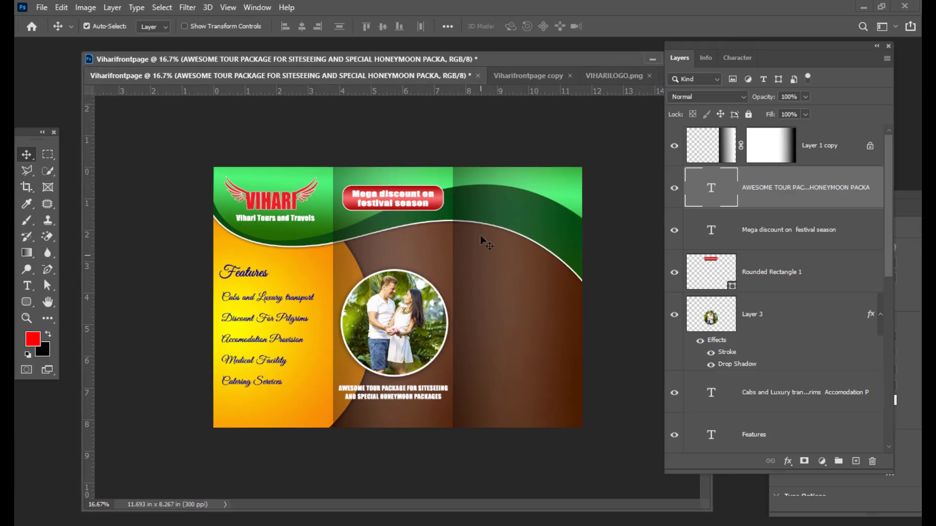
pyautogui.moveTo(415, 61); pyautogui.dragTo(414, 63)
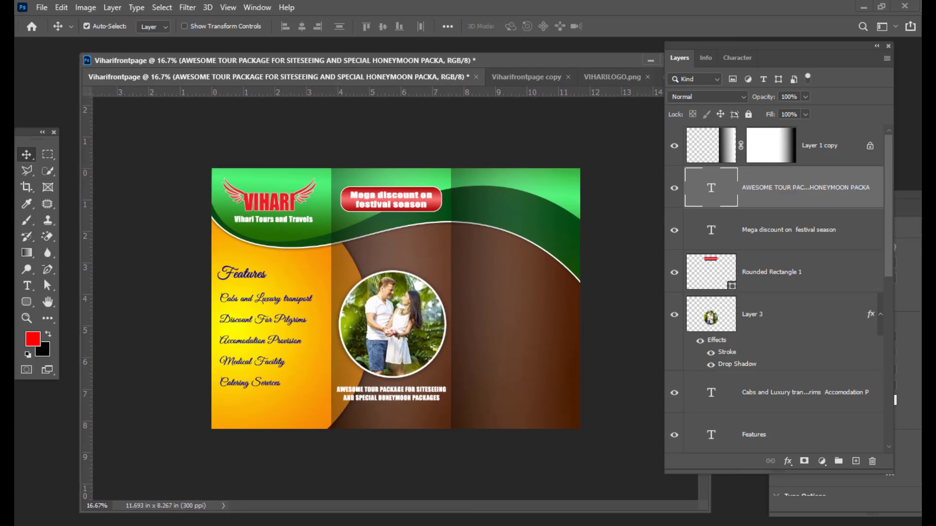
# Select the coupon offer lines from "Hurry" to "30 april" in the VIHARIBROCHURE notes in Notepad, then return to Photoshop.
pyautogui.hotkey('alt', 'Tab')
pyautogui.click(480, 312)
pyautogui.scroll(-2, 547, 273)
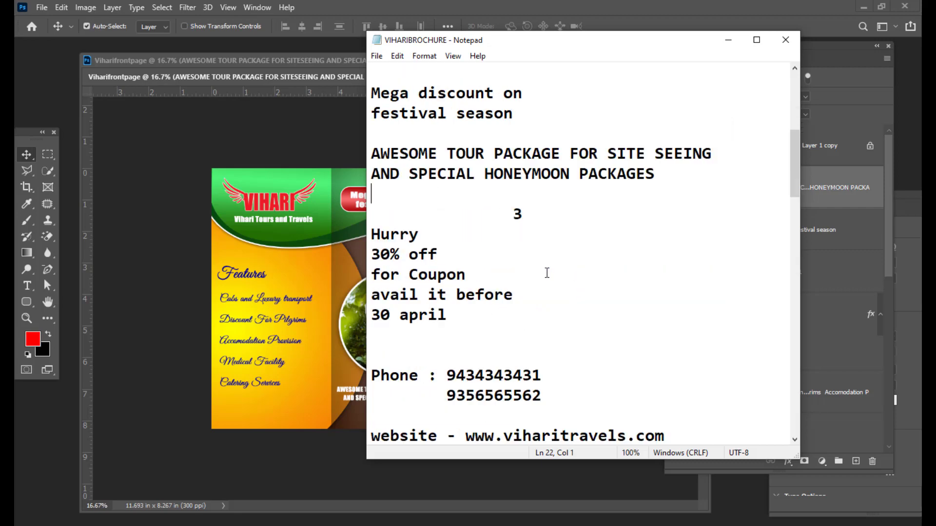
pyautogui.moveTo(371, 234); pyautogui.dragTo(509, 325)
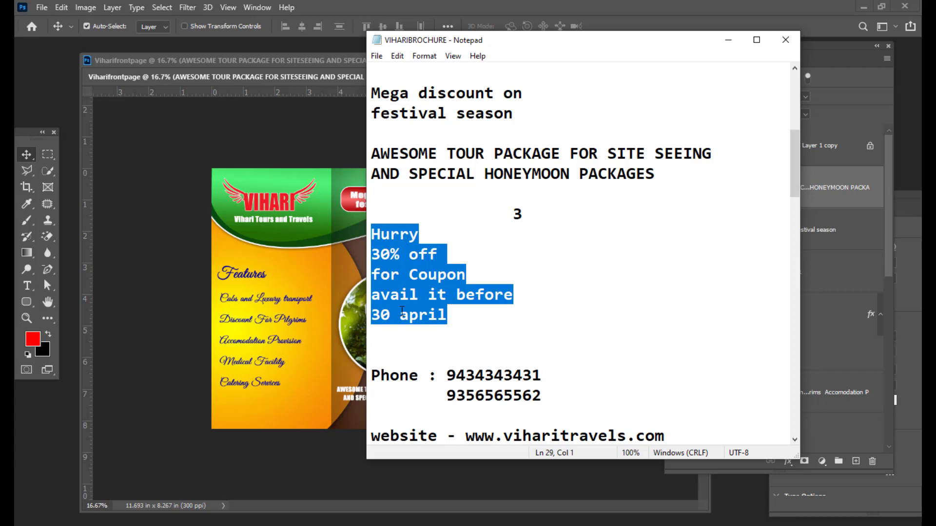
pyautogui.click(729, 45)
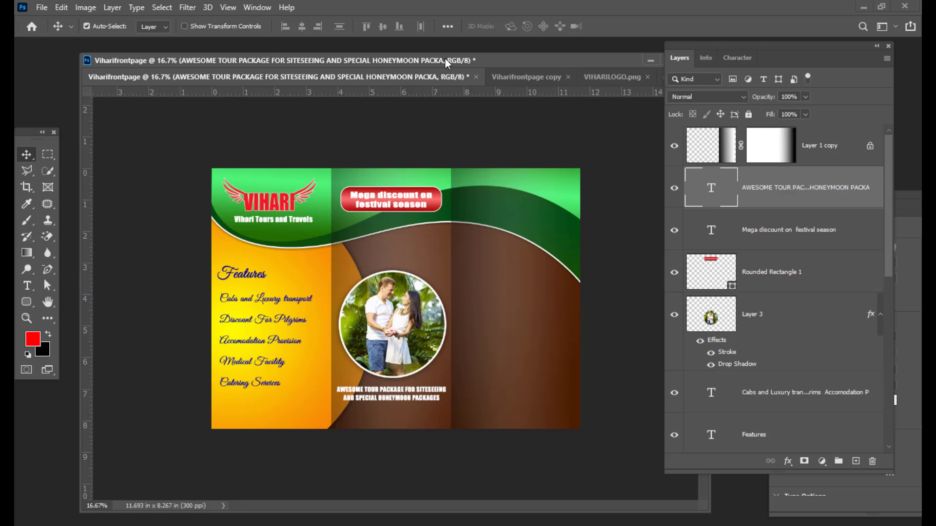
# Open the star image from the VIHARI - BROCHURE folder.
pyautogui.moveTo(446, 61)
pyautogui.mouseDown()
pyautogui.moveTo(456, 61)
pyautogui.moveTo(448, 63)
pyautogui.mouseUp()
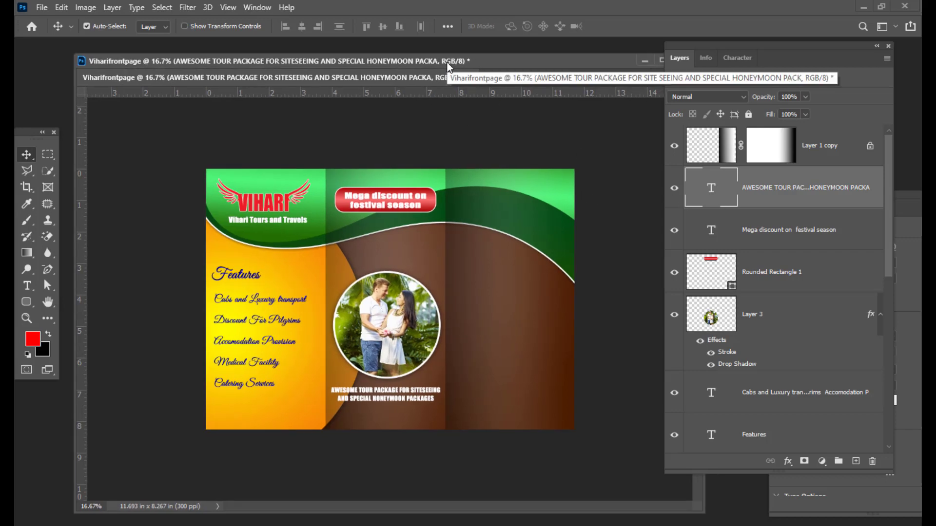
pyautogui.hotkey('ctrl', 'o')
pyautogui.click(590, 254)
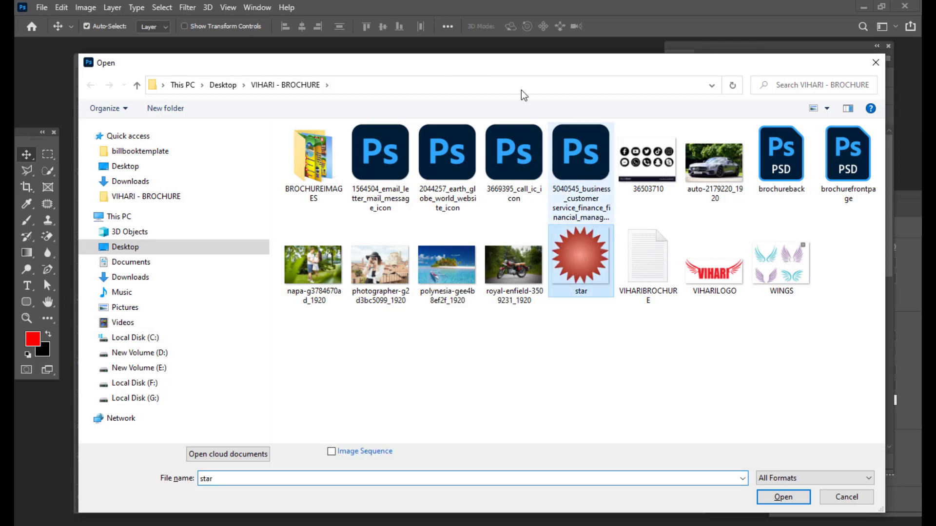
pyautogui.moveTo(469, 60); pyautogui.dragTo(278, 33)
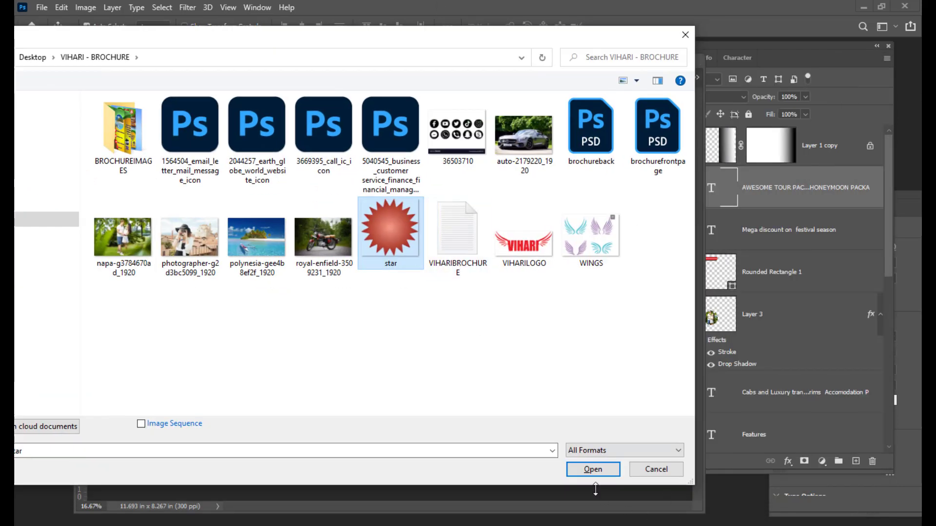
pyautogui.click(592, 469)
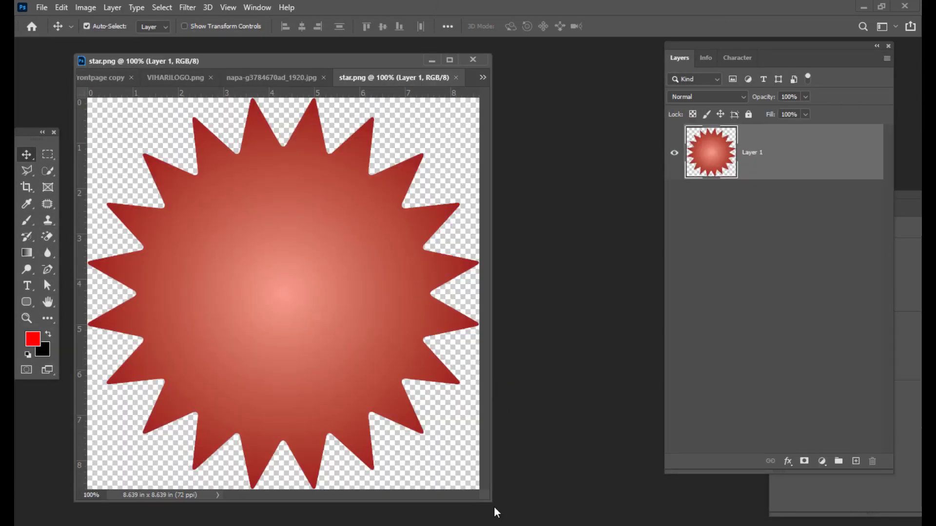
# Copy the red star into the Viharifrontpage document over the third panel's green wave and scale it to 114.46%.
pyautogui.moveTo(491, 504); pyautogui.dragTo(713, 507)
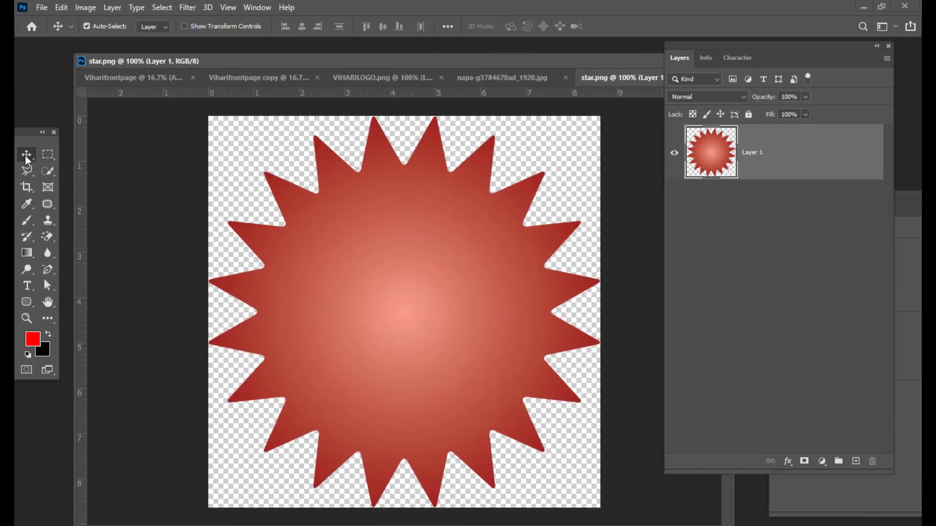
pyautogui.moveTo(403, 192); pyautogui.dragTo(451, 261)
pyautogui.moveTo(526, 272); pyautogui.dragTo(549, 203)
pyautogui.hotkey('ctrl', 't')
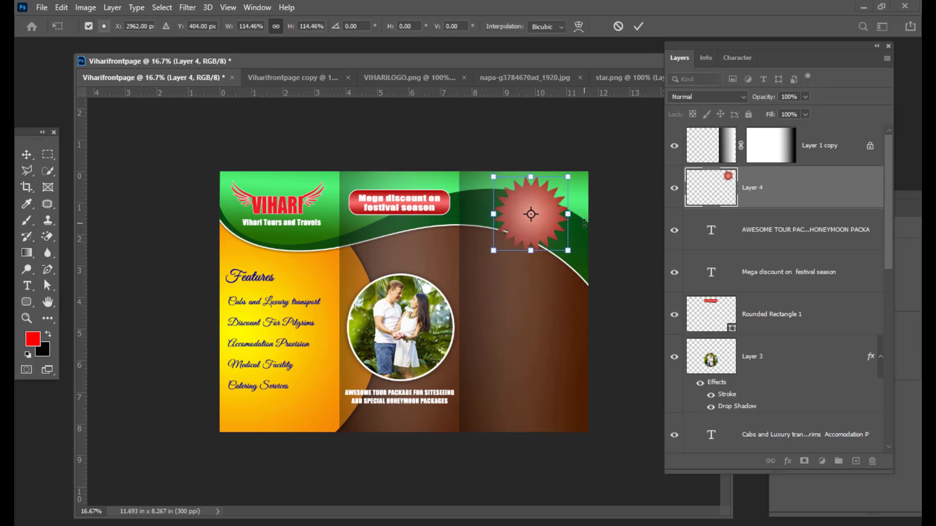
# Shift the star to X 2902 px and Y 398 px, centring it across the third panel.
pyautogui.press('Left')
pyautogui.press('Left')
pyautogui.press('Left')
pyautogui.press('Left')
pyautogui.press('Left')
pyautogui.press('Left')
pyautogui.press('Left')
pyautogui.press('Left')
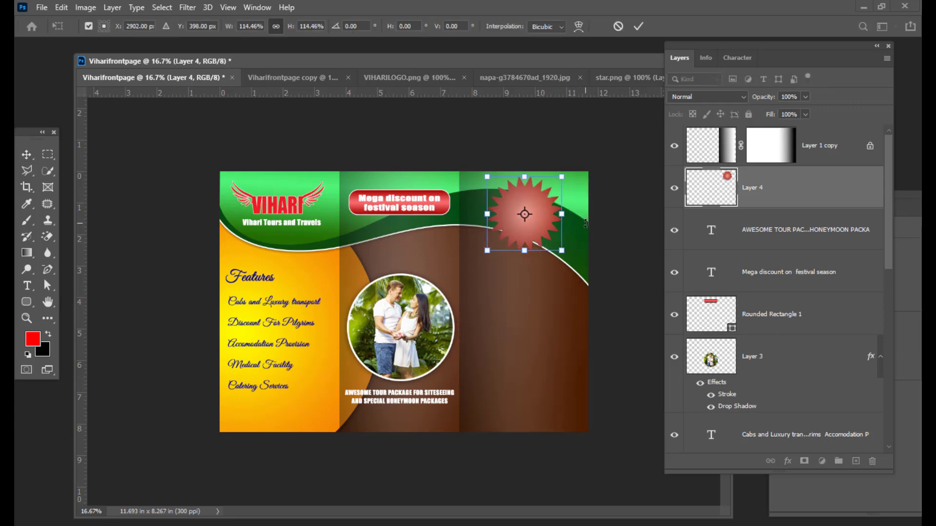
pyautogui.press('Return')
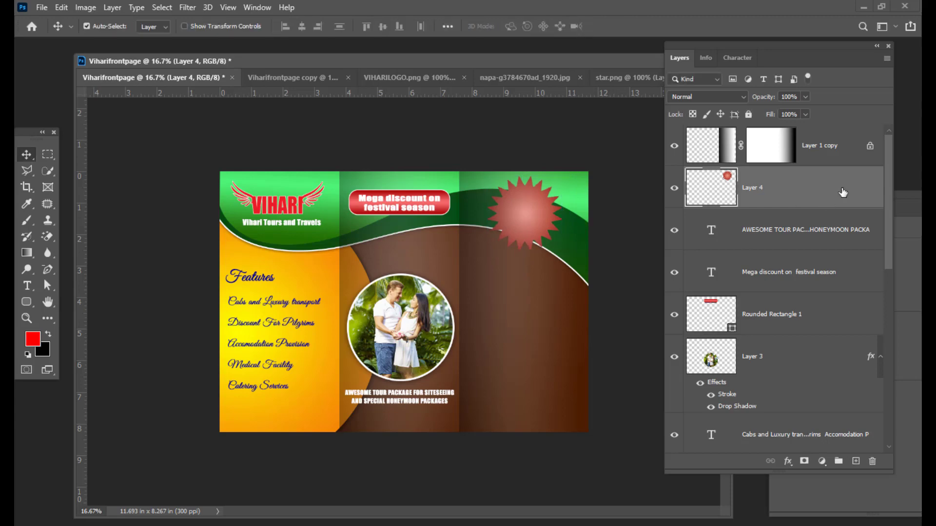
# Add a thin white outside stroke to the star layer.
pyautogui.doubleClick(842, 193)
pyautogui.moveTo(515, 65); pyautogui.dragTo(727, 68)
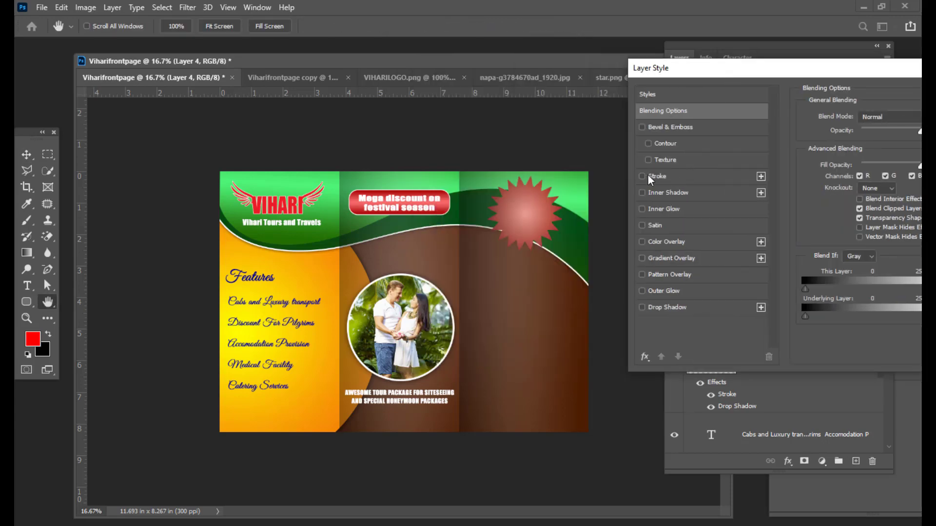
pyautogui.click(643, 176)
pyautogui.click(681, 177)
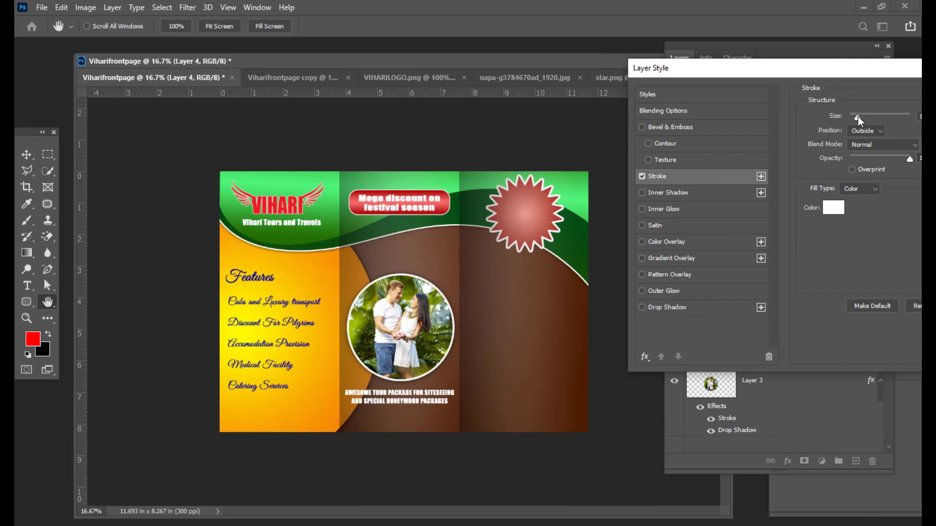
pyautogui.moveTo(858, 116); pyautogui.dragTo(853, 118)
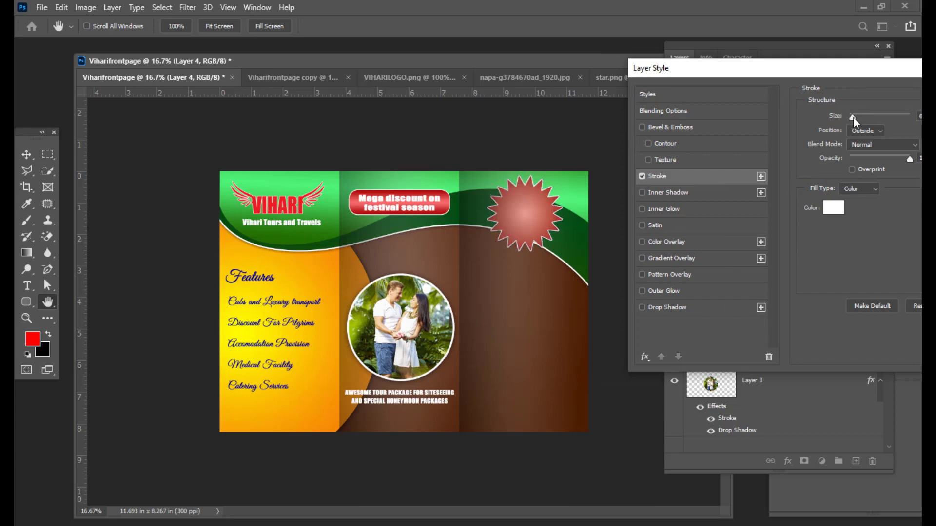
# Add a black drop shadow to the star with 100% opacity, 90° angle, 4 px distance and 40 px size.
pyautogui.click(642, 307)
pyautogui.click(671, 307)
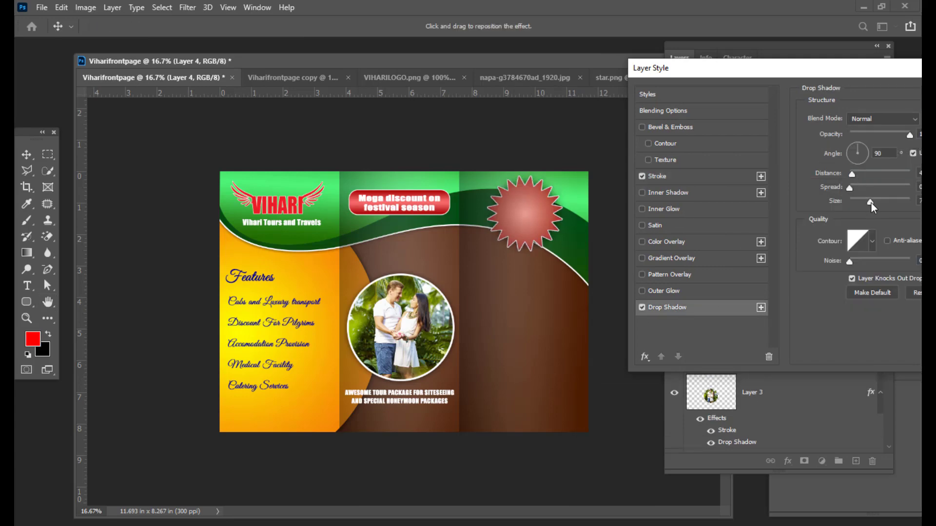
pyautogui.moveTo(753, 77); pyautogui.dragTo(427, 113)
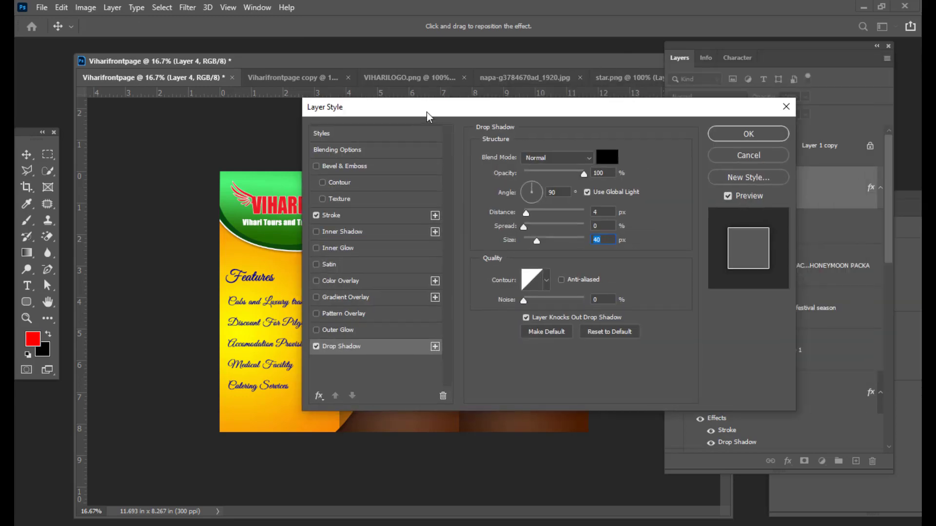
pyautogui.click(721, 133)
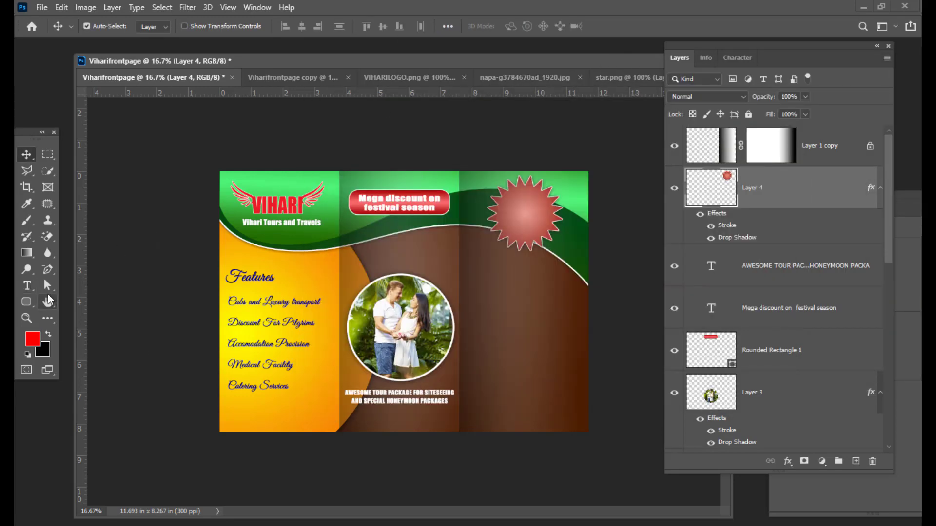
# Copy the selected coupon offer lines from the notes into a new text box about 3.44 by 3.53 in on the third panel.
pyautogui.click(27, 285)
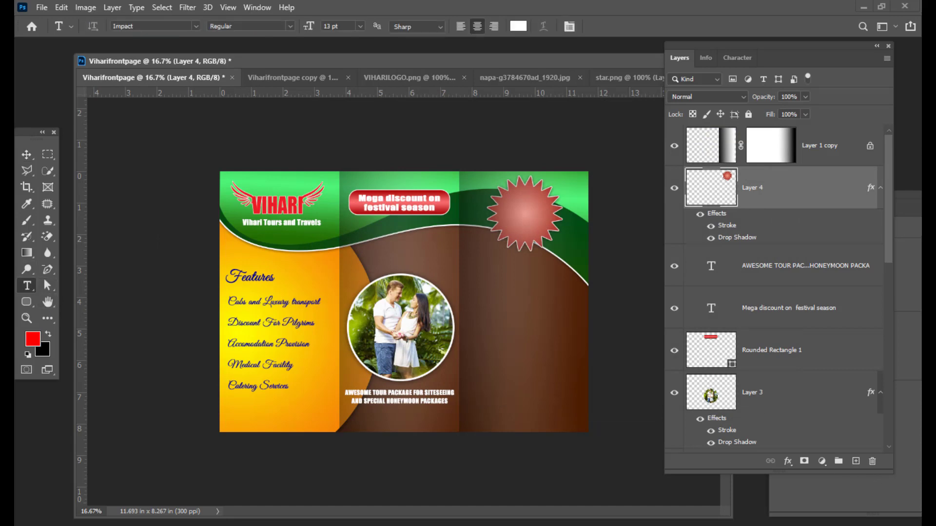
pyautogui.hotkey('alt', 'Tab')
pyautogui.rightClick(414, 260)
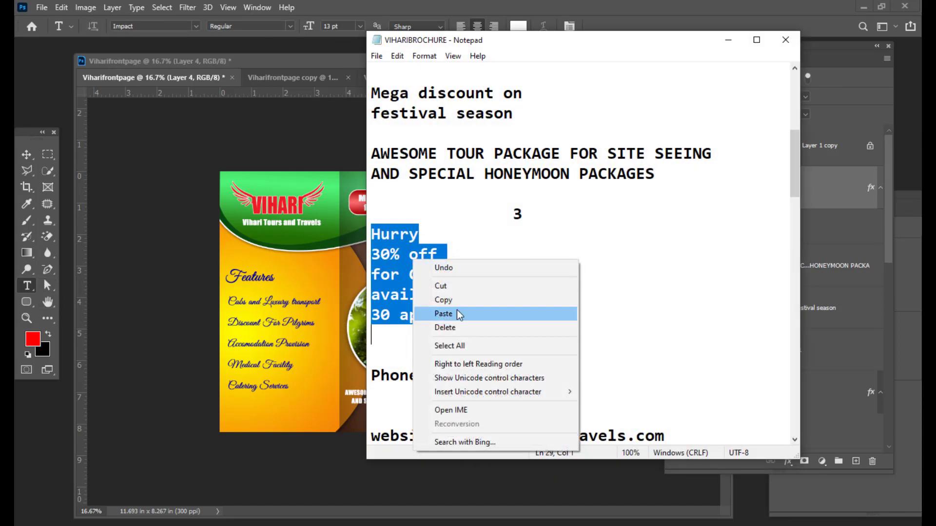
pyautogui.click(458, 299)
pyautogui.click(729, 39)
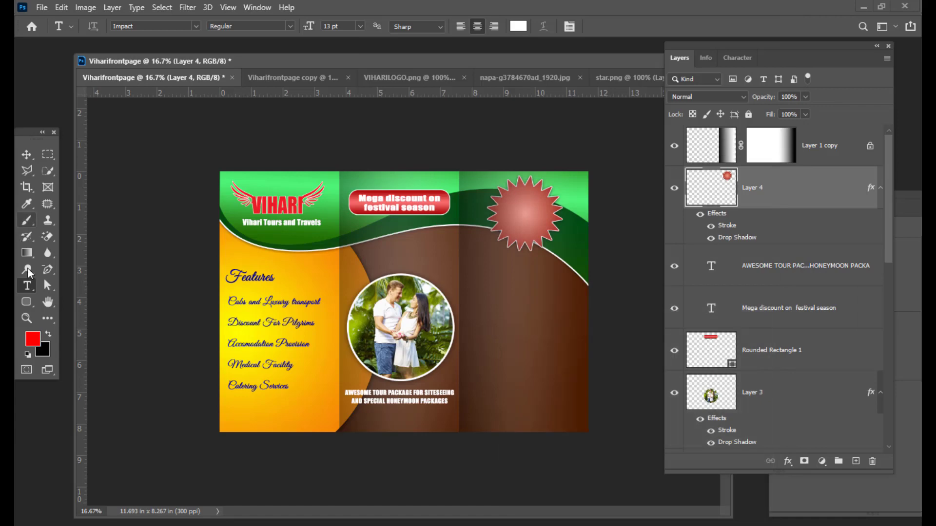
pyautogui.moveTo(469, 291); pyautogui.dragTo(578, 403)
pyautogui.hotkey('ctrl', 'v')
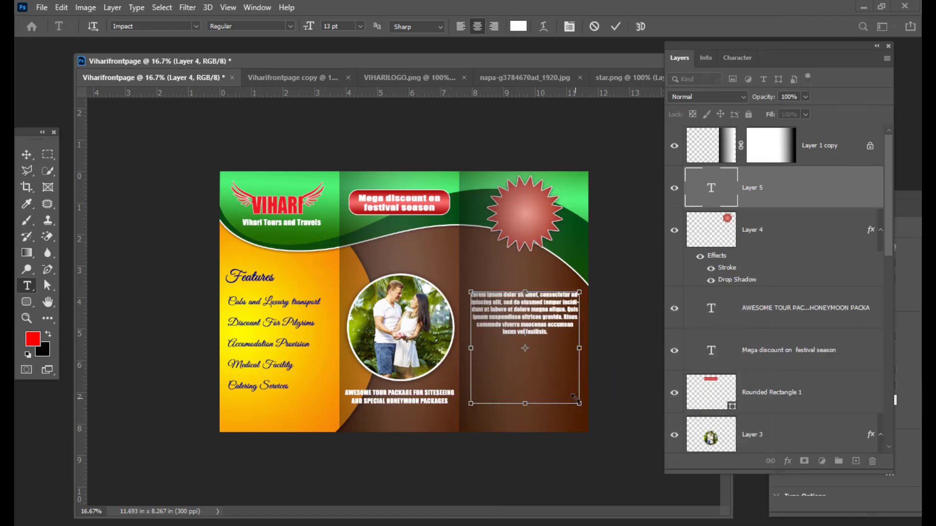
# Enlarge all the coupon offer text to 24 pt.
pyautogui.moveTo(541, 326); pyautogui.dragTo(500, 292)
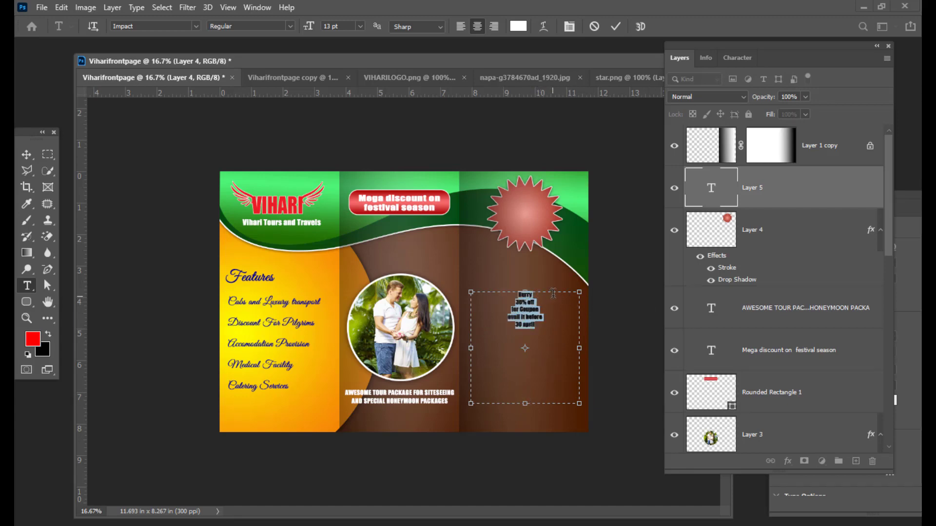
pyautogui.hotkey('ctrl', 'shift', '.')
pyautogui.hotkey('ctrl', 'shift', '.')
pyautogui.hotkey('ctrl', 'shift', '.')
pyautogui.hotkey('ctrl', 'shift', '.')
pyautogui.hotkey('ctrl', 'shift', '.')
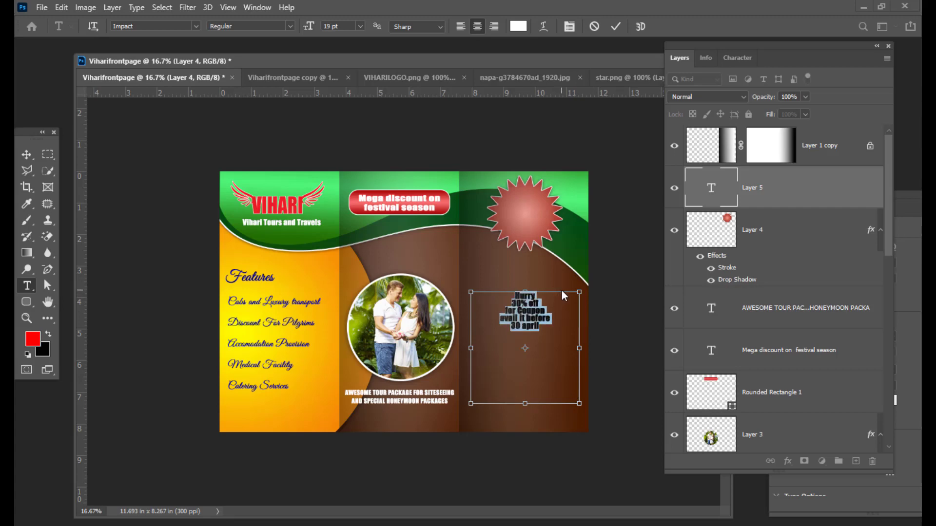
pyautogui.hotkey('ctrl', 'shift', '.')
pyautogui.hotkey('ctrl', 'shift', '.')
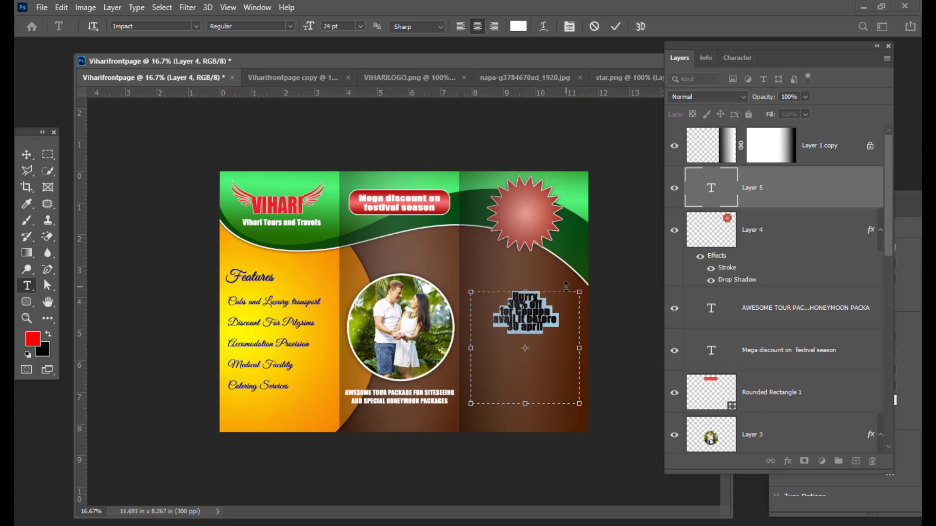
# Set the coupon offer text's leading to 27 pt so its five lines are evenly spaced.
pyautogui.click(723, 58)
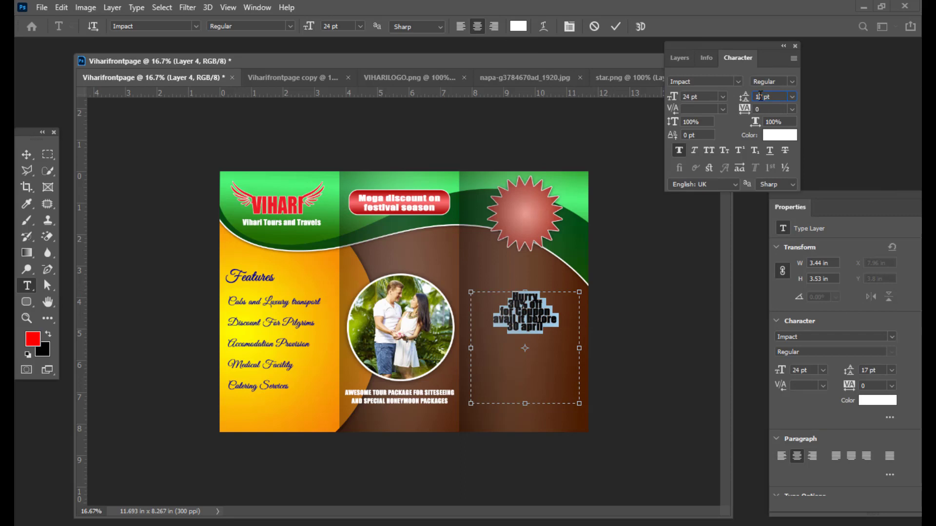
pyautogui.press('Up')
pyautogui.press('Up')
pyautogui.press('Up')
pyautogui.press('Up')
pyautogui.press('Up')
pyautogui.press('Up')
pyautogui.press('Up')
pyautogui.press('Up')
pyautogui.press('Up')
pyautogui.press('Up')
pyautogui.press('Up')
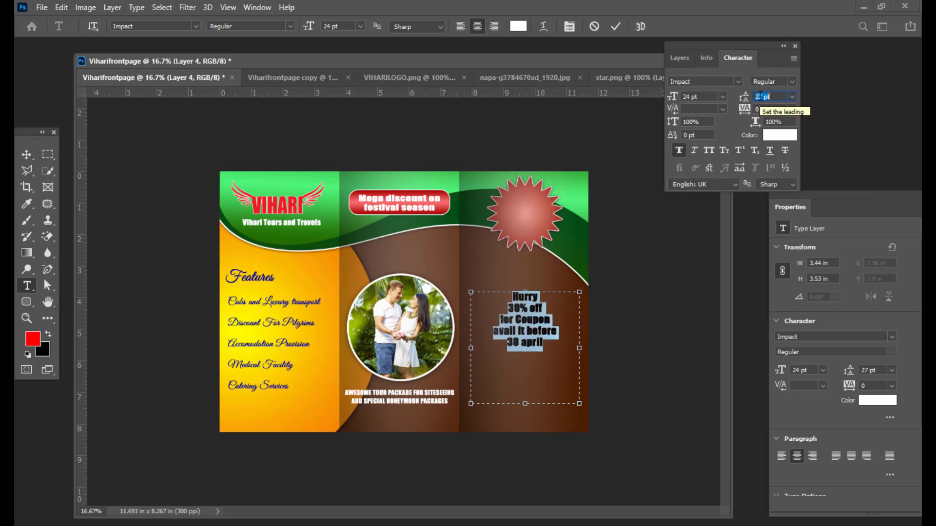
pyautogui.press('Down')
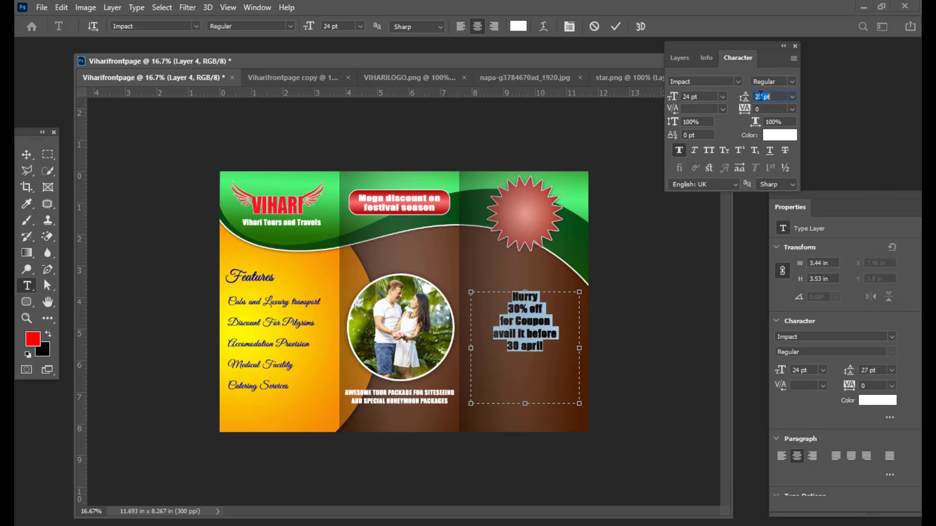
pyautogui.click(538, 296)
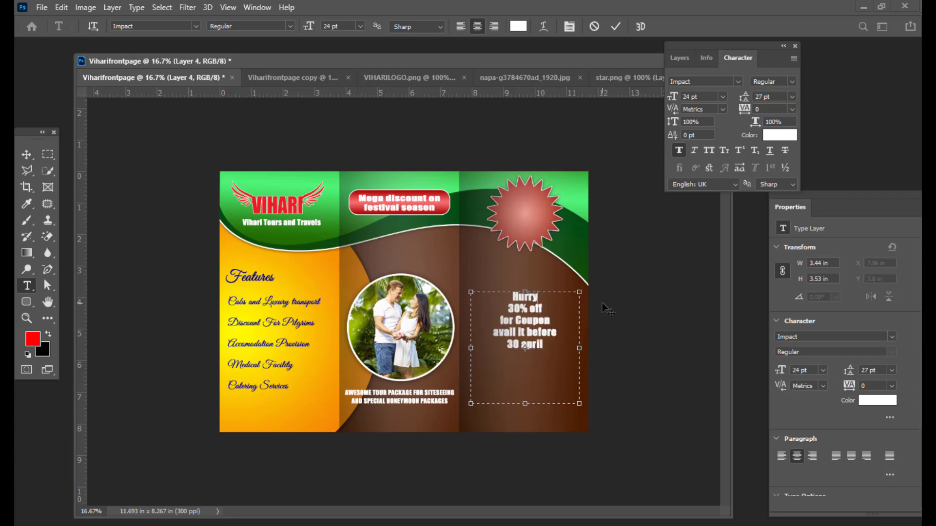
# Add an exclamation mark after "Hurry" and enlarge the whole coupon offer text to 26 pt.
pyautogui.write('!')
pyautogui.moveTo(556, 345); pyautogui.dragTo(496, 294)
pyautogui.hotkey('ctrl', 'shift', '.')
pyautogui.hotkey('ctrl', 'shift', '.')
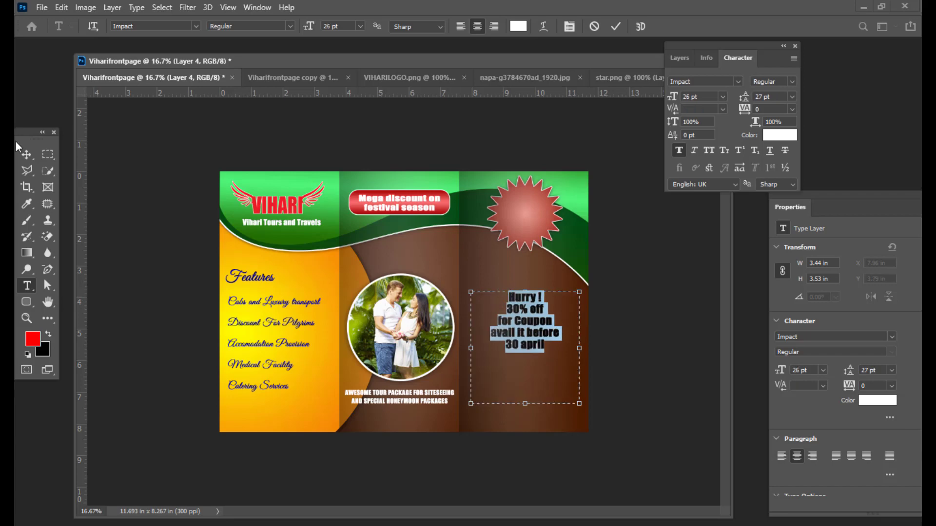
# Shorten the coupon offer text box to about 2.01 in high and commit the text.
pyautogui.moveTo(526, 403); pyautogui.dragTo(526, 356)
pyautogui.hotkey('ctrl', 'Return')
pyautogui.press('v')
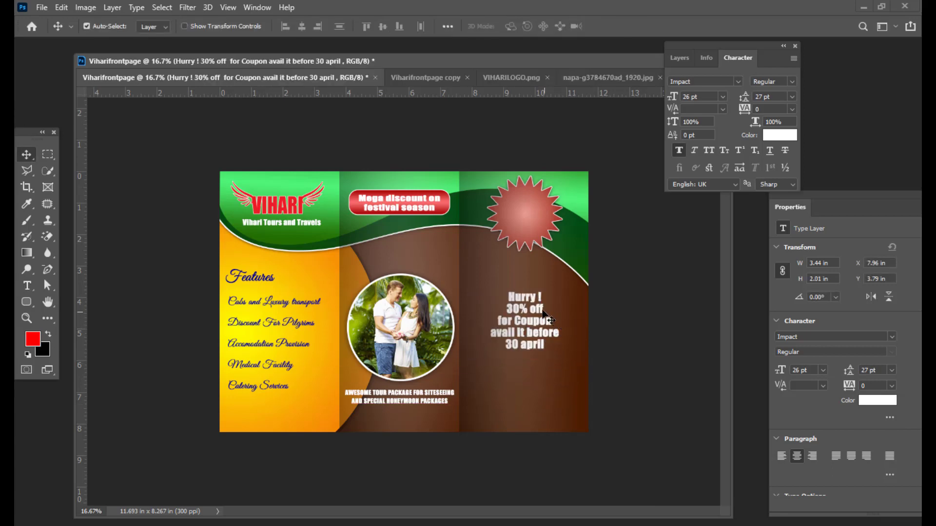
# Move the coupon offer text onto the star badge and scale its box to about 2.39 by 1.39 in so it fits inside.
pyautogui.moveTo(541, 313); pyautogui.dragTo(541, 207)
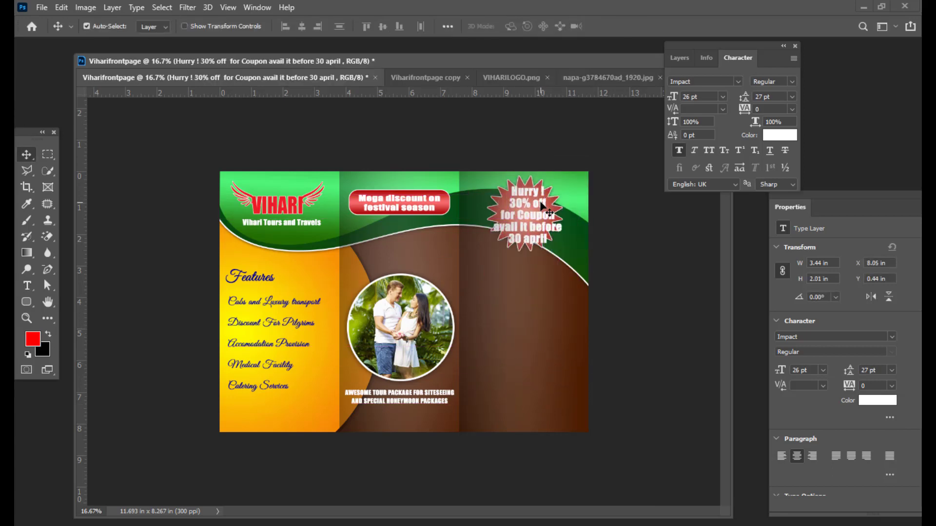
pyautogui.hotkey('ctrl', 't')
pyautogui.moveTo(583, 182); pyautogui.dragTo(542, 227)
pyautogui.press('Return')
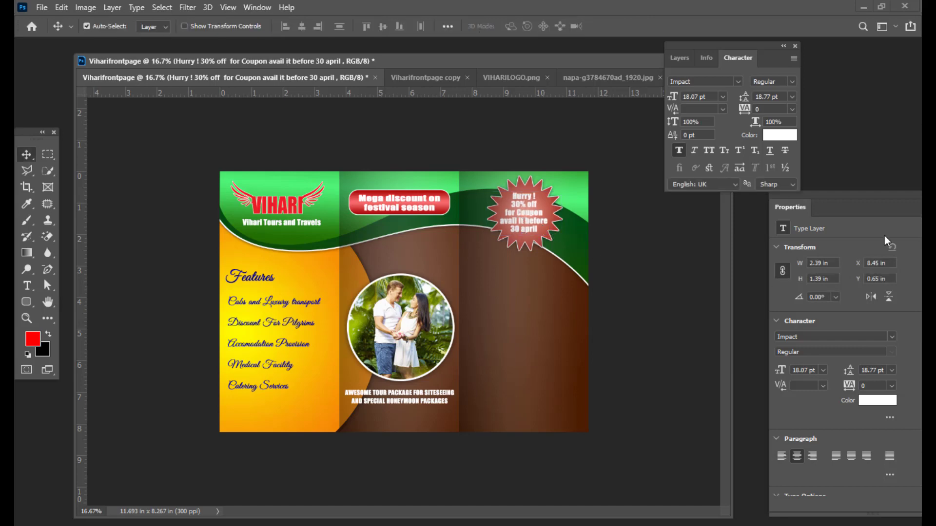
pyautogui.click(679, 58)
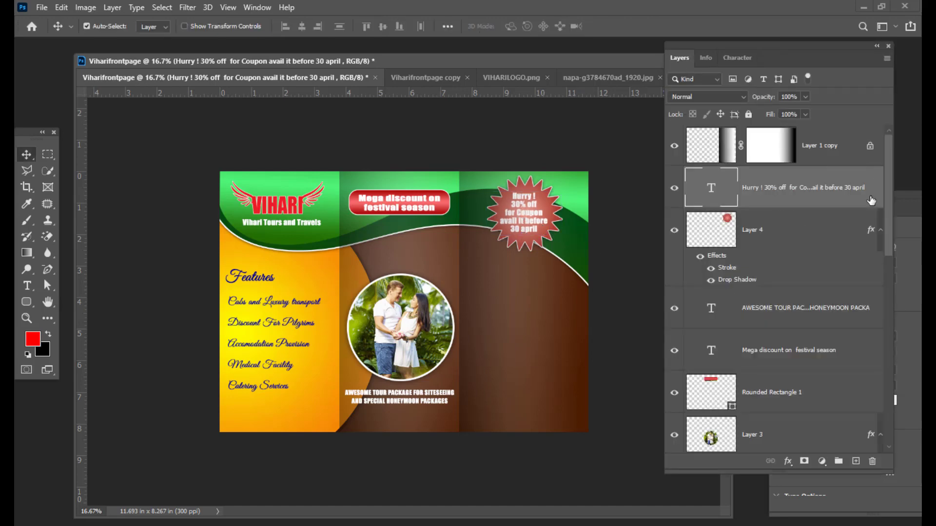
pyautogui.doubleClick(782, 204)
pyautogui.click(738, 155)
pyautogui.doubleClick(782, 224)
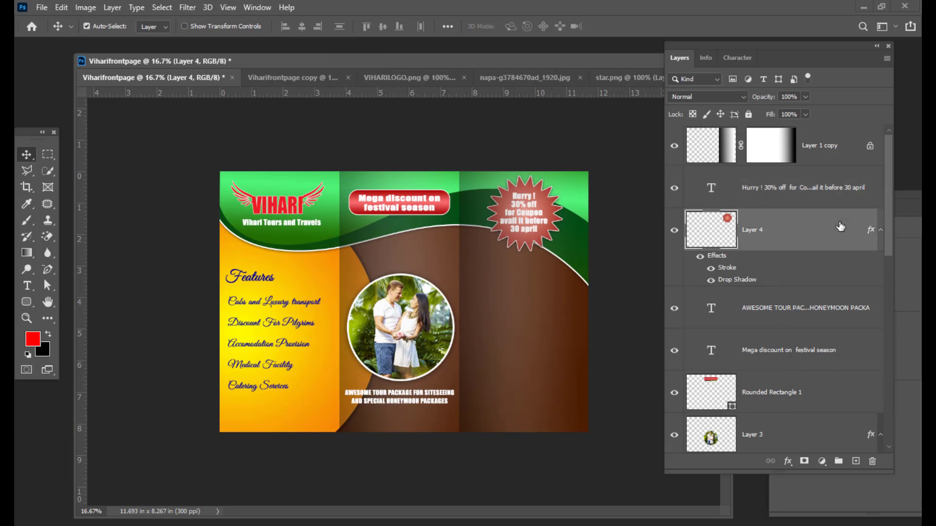
pyautogui.click(749, 156)
# Add a drop shadow to the coupon offer text with 100% opacity, 90° angle, 4 px distance and a slightly reduced size.
pyautogui.click(875, 182)
pyautogui.doubleClick(875, 182)
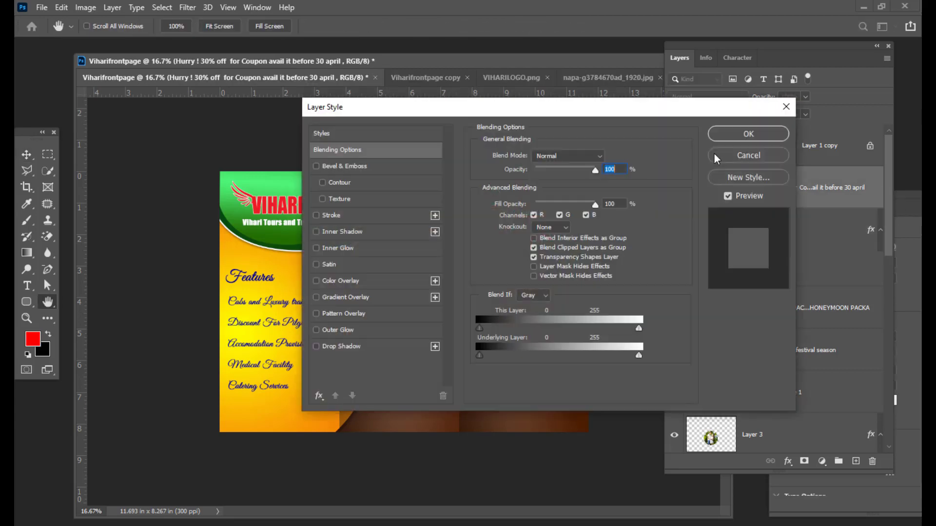
pyautogui.moveTo(390, 112); pyautogui.dragTo(709, 120)
pyautogui.click(636, 356)
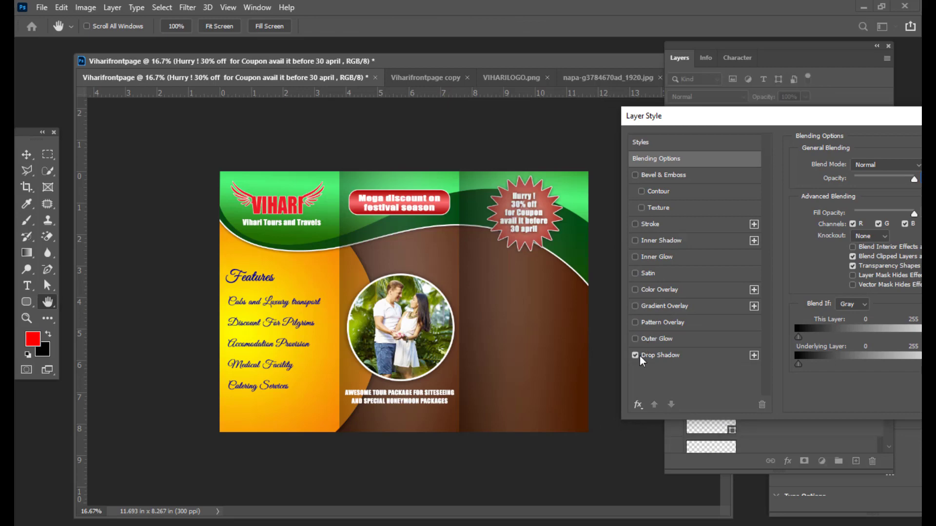
pyautogui.click(663, 355)
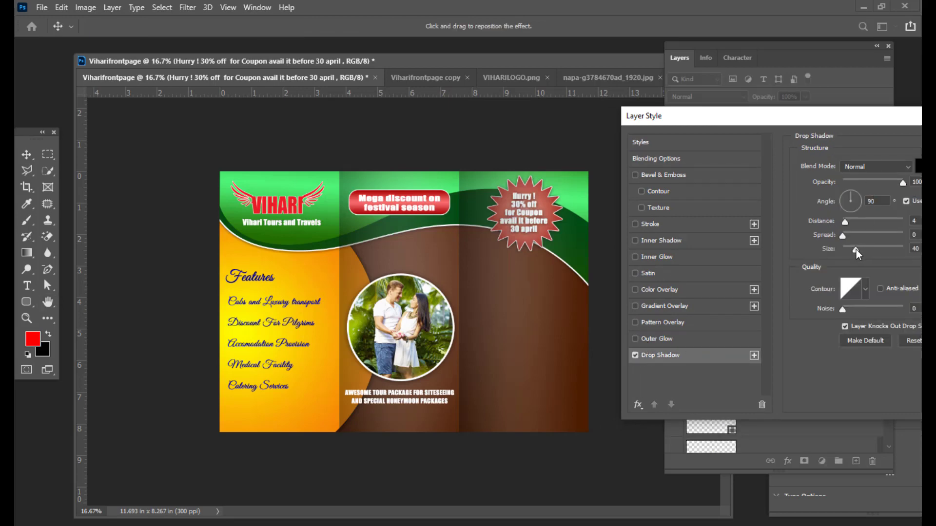
pyautogui.moveTo(856, 249); pyautogui.dragTo(853, 252)
pyautogui.moveTo(760, 123); pyautogui.dragTo(409, 225)
pyautogui.click(755, 245)
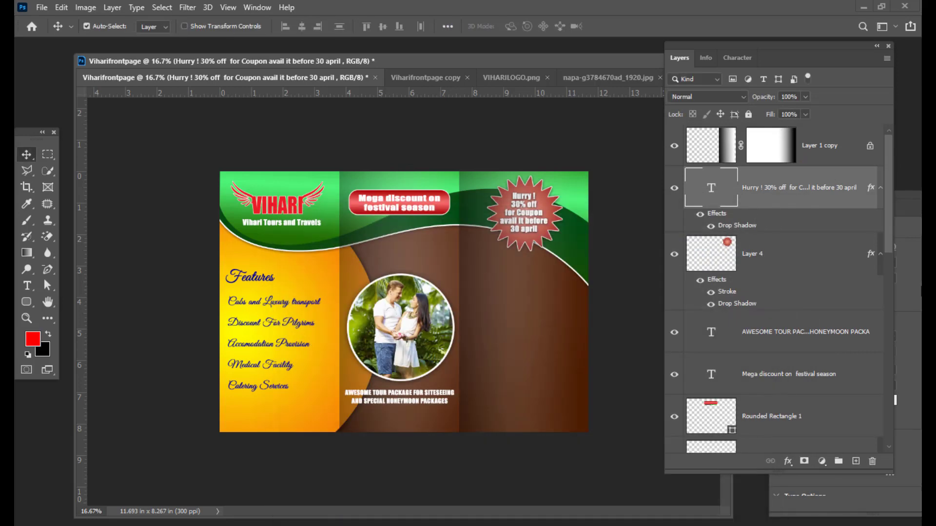
# Check the contact details for the third panel in the VIHARIBROCHURE notes in Notepad, then return to Photoshop.
pyautogui.moveTo(501, 61)
pyautogui.mouseDown()
pyautogui.moveTo(482, 60)
pyautogui.moveTo(516, 59)
pyautogui.mouseUp()
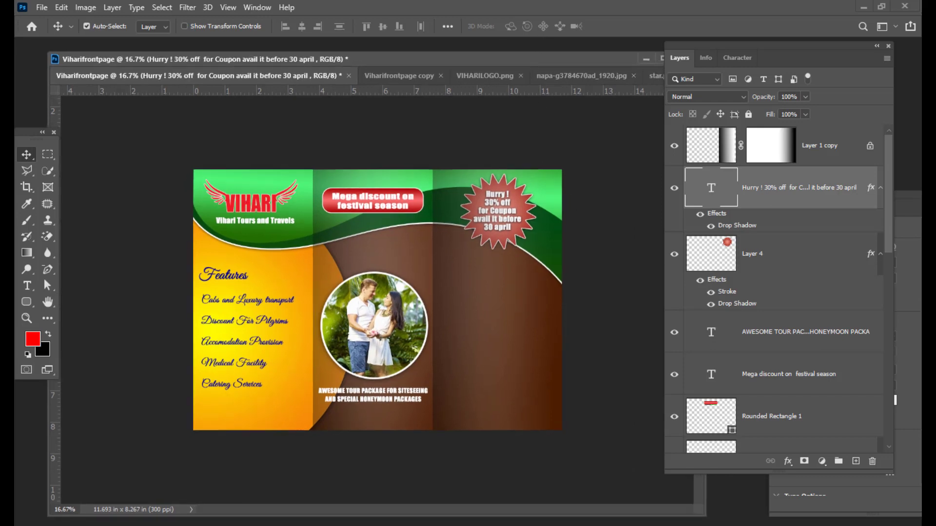
pyautogui.hotkey('alt', 'Tab')
pyautogui.click(539, 332)
pyautogui.scroll(-2, 545, 321)
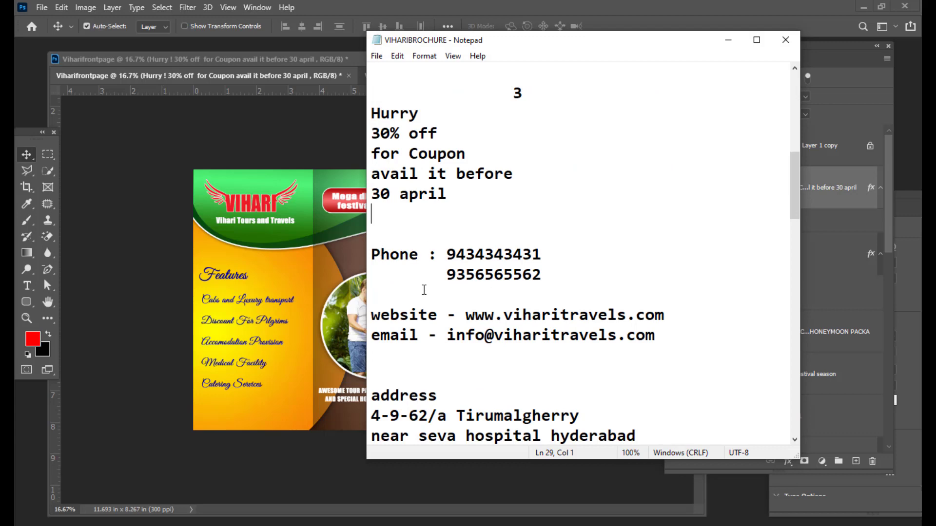
pyautogui.click(727, 43)
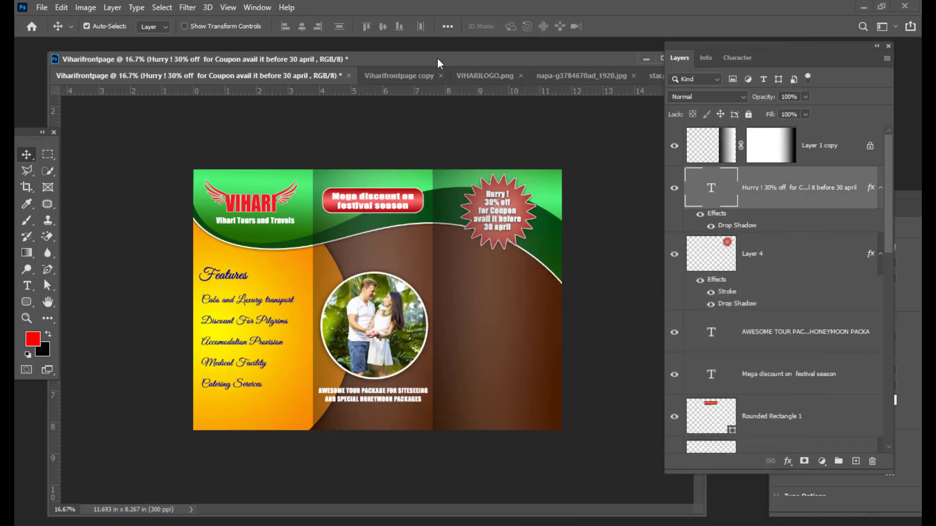
pyautogui.moveTo(445, 60); pyautogui.dragTo(454, 63)
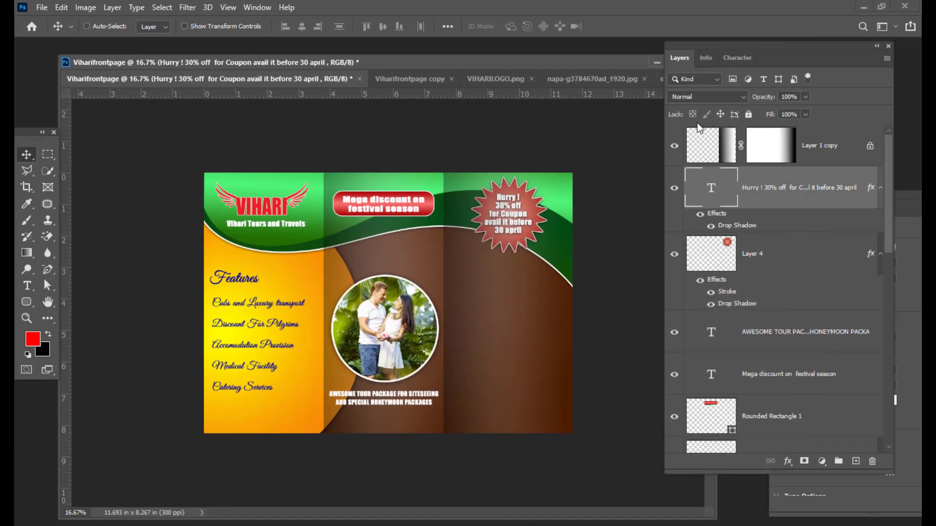
# Open the 3669395_call_ic_icon file, rasterized at 0.667 by 0.667 in and 300 pixels/inch in RGB Color.
pyautogui.hotkey('ctrl', 'o')
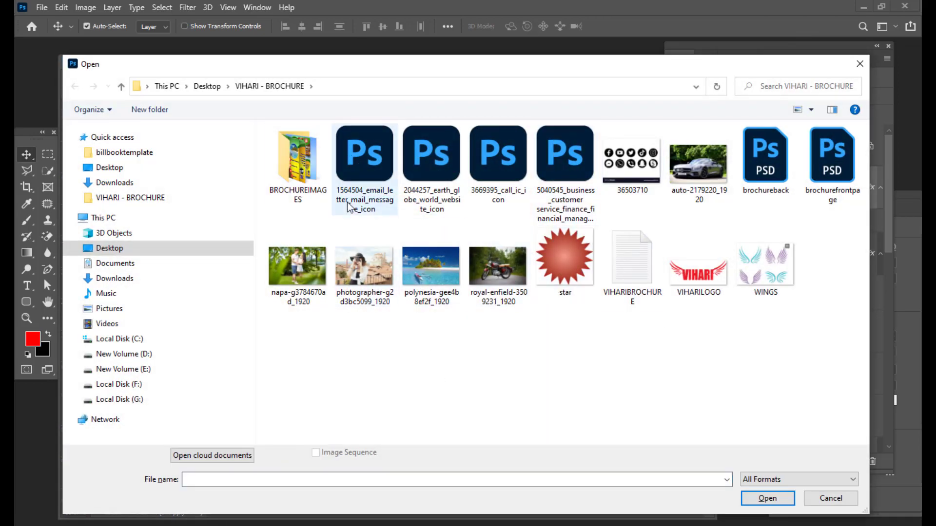
pyautogui.click(507, 166)
pyautogui.moveTo(512, 67); pyautogui.dragTo(260, 32)
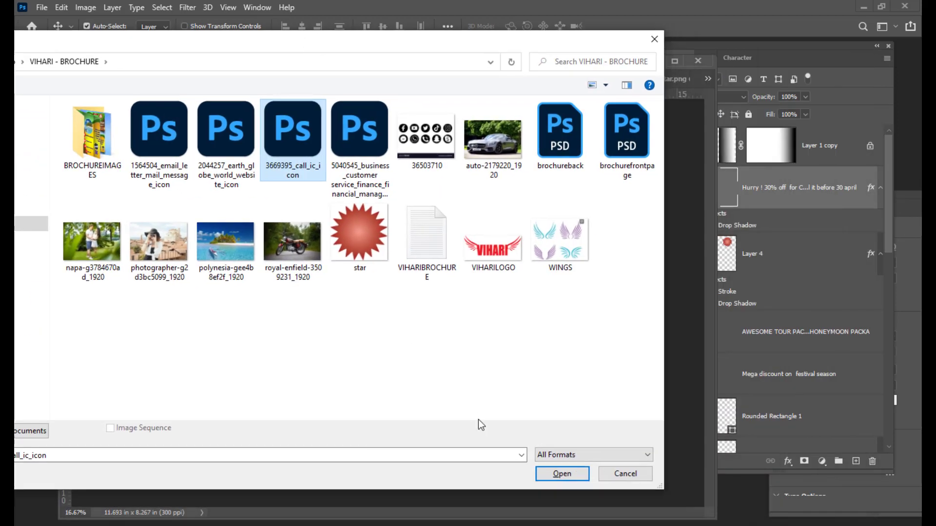
pyautogui.click(568, 475)
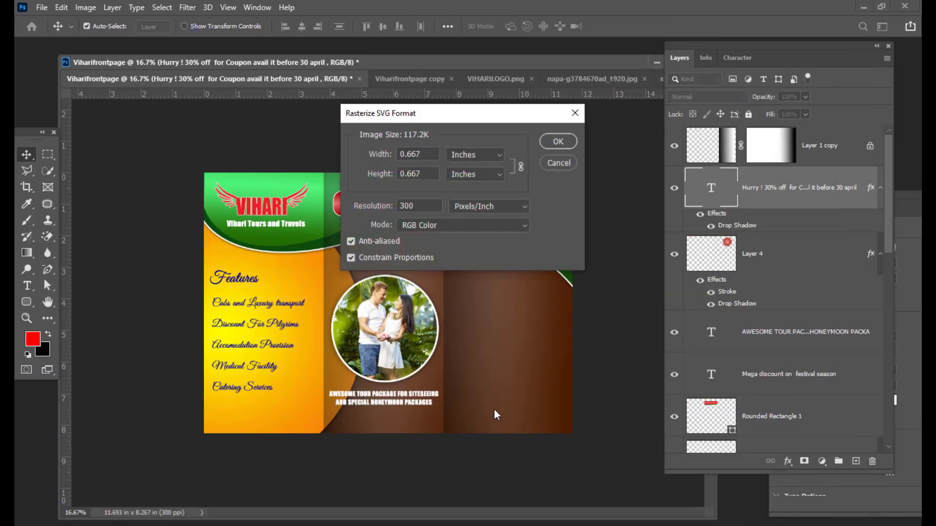
pyautogui.click(557, 145)
pyautogui.moveTo(211, 232); pyautogui.dragTo(675, 525)
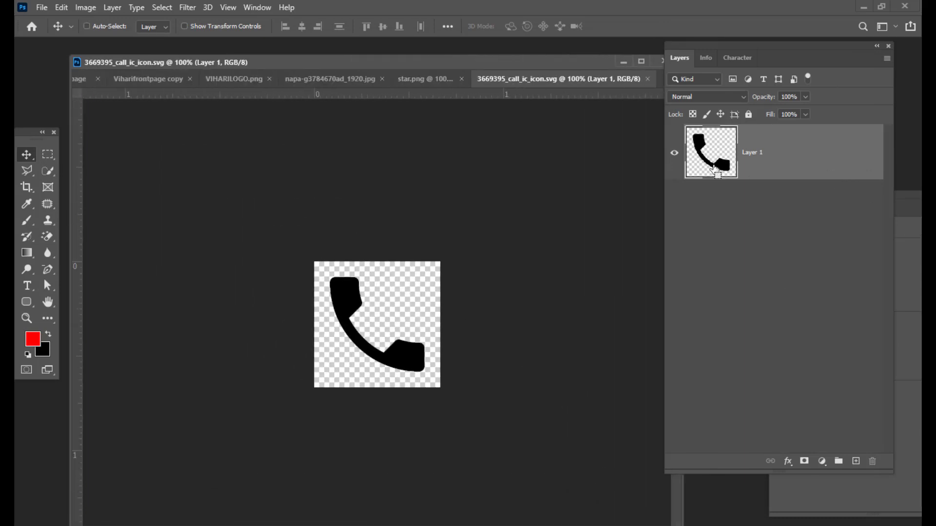
# Recolor the phone icon with the red foreground color and clear the selection.
pyautogui.keyDown('ctrl'); pyautogui.click(713, 168); pyautogui.keyUp('ctrl')
pyautogui.hotkey('alt', 'BackSpace')
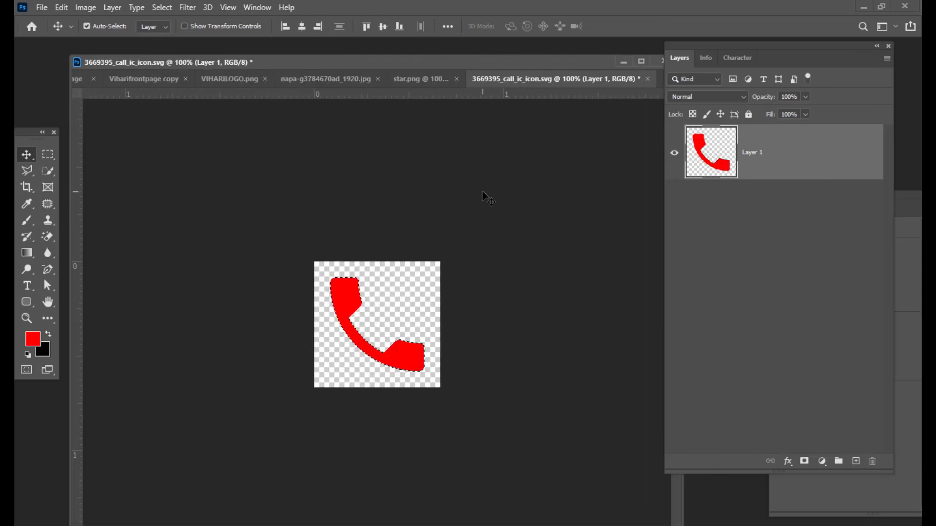
pyautogui.hotkey('ctrl', 'd')
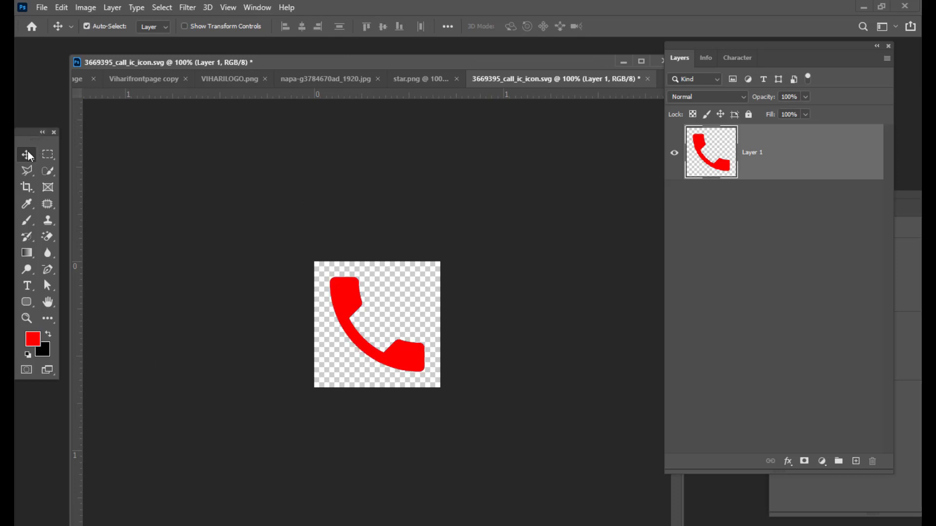
# Copy the red phone icon into the Viharifrontpage document, placing it near the inner edge of the third panel.
pyautogui.moveTo(378, 63); pyautogui.dragTo(419, 59)
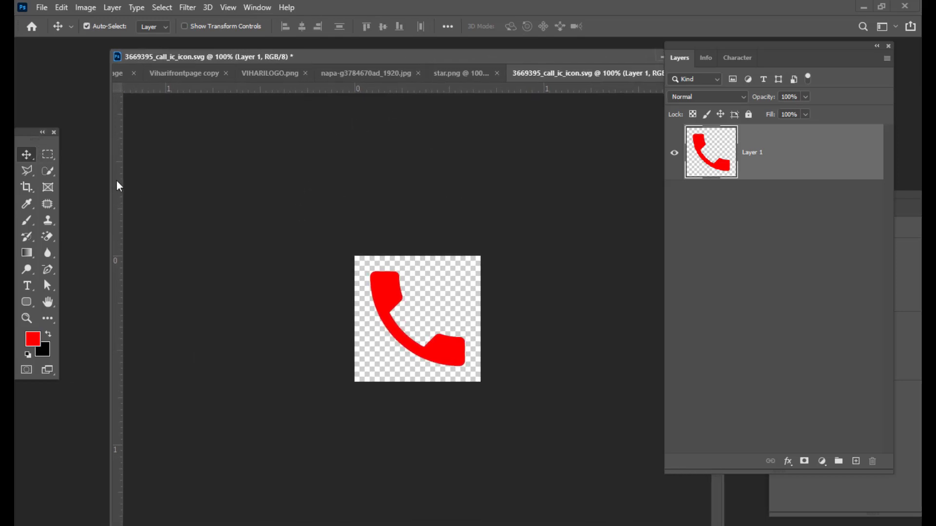
pyautogui.moveTo(111, 181); pyautogui.dragTo(50, 182)
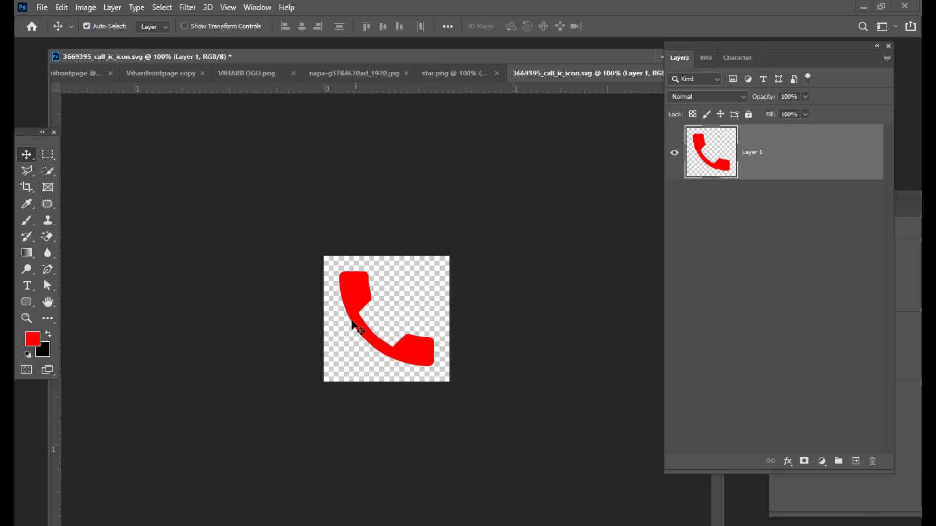
pyautogui.moveTo(365, 328); pyautogui.dragTo(80, 78)
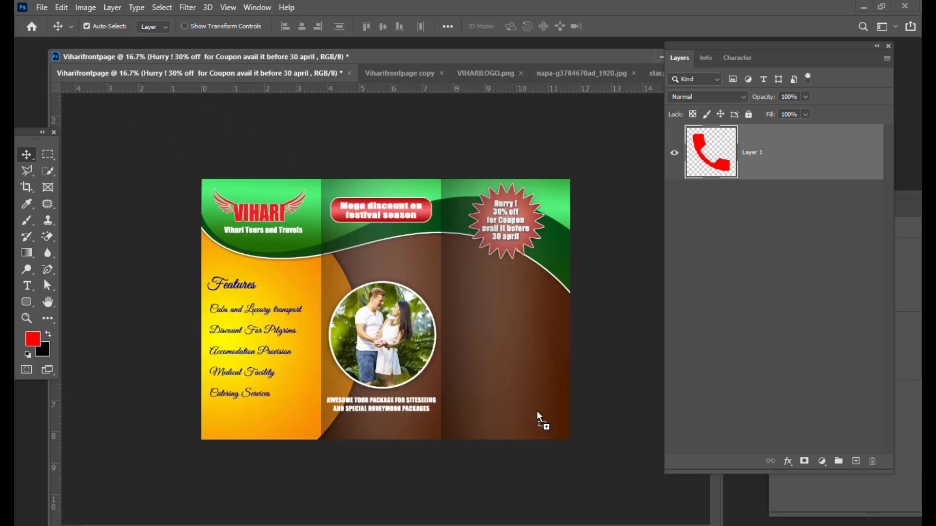
pyautogui.moveTo(537, 411); pyautogui.dragTo(473, 359)
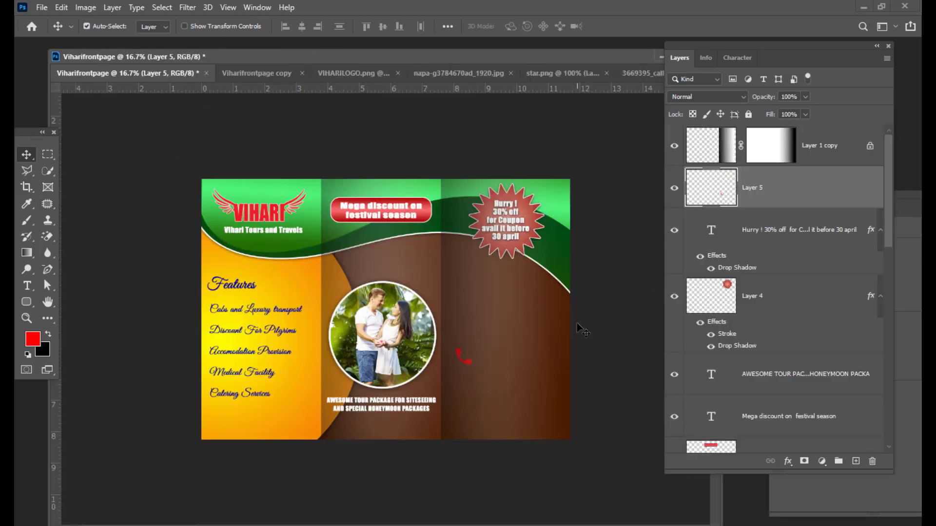
# Enlarge the phone icon to about 154% and rotate it about 38° so it stands upright.
pyautogui.hotkey('ctrl', 't')
pyautogui.moveTo(472, 346)
pyautogui.mouseDown()
pyautogui.moveTo(489, 310)
pyautogui.moveTo(479, 340)
pyautogui.moveTo(490, 356)
pyautogui.moveTo(465, 338)
pyautogui.moveTo(485, 340)
pyautogui.mouseUp()
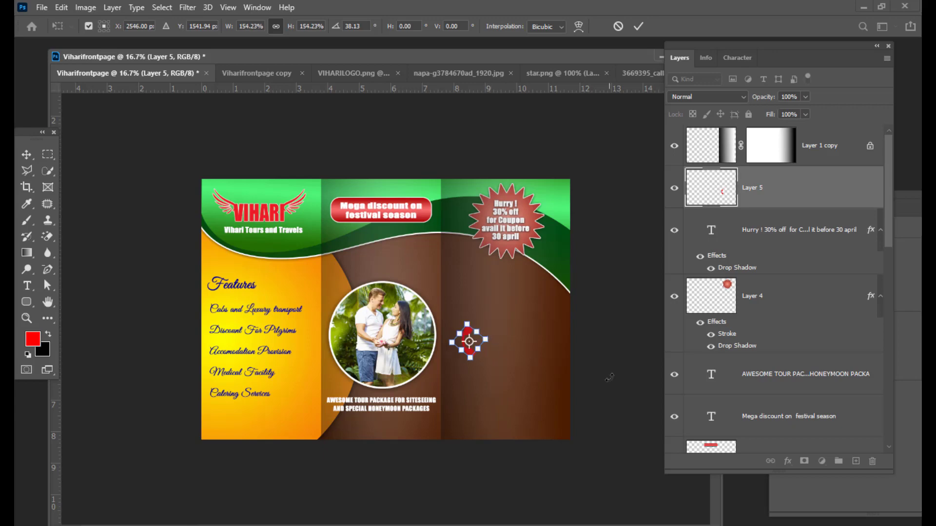
pyautogui.press('Return')
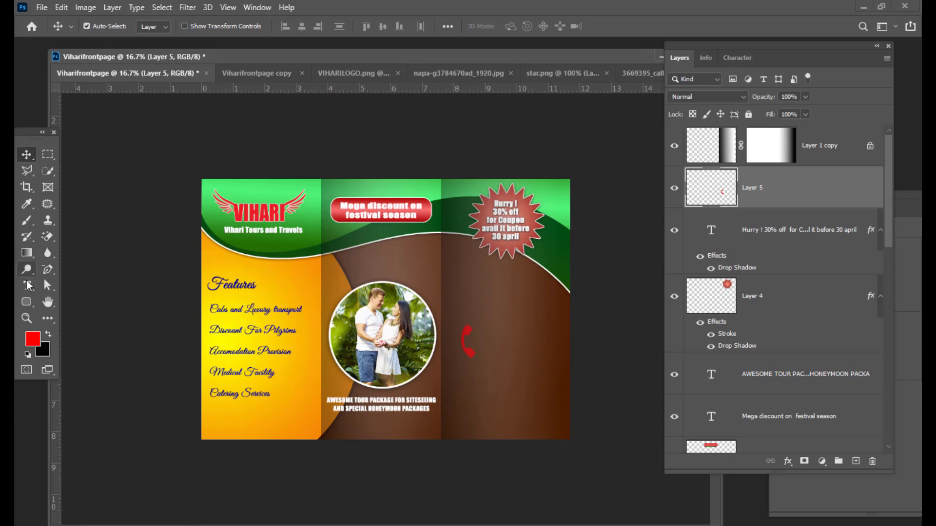
# Draw a red circle about 521 px in diameter below the phone icon on the third panel.
pyautogui.click(26, 301)
pyautogui.click(73, 327)
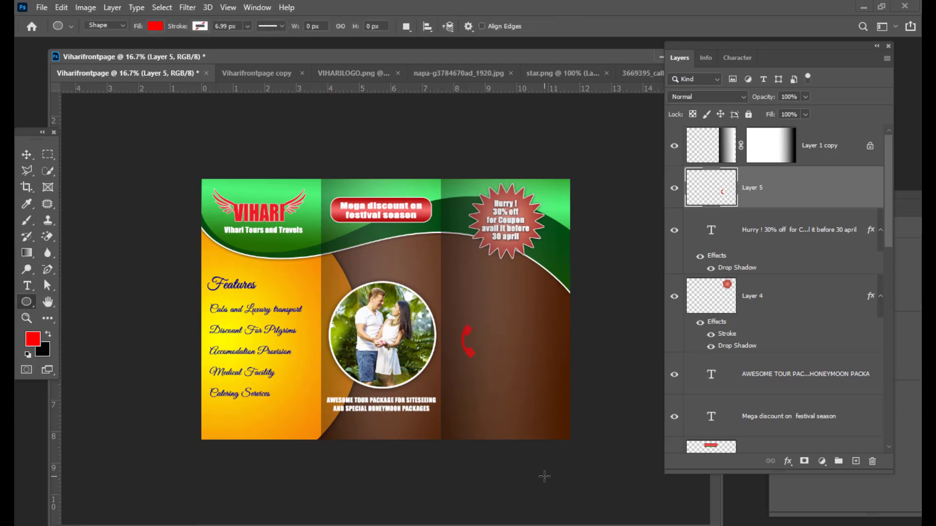
pyautogui.moveTo(471, 372); pyautogui.dragTo(541, 426)
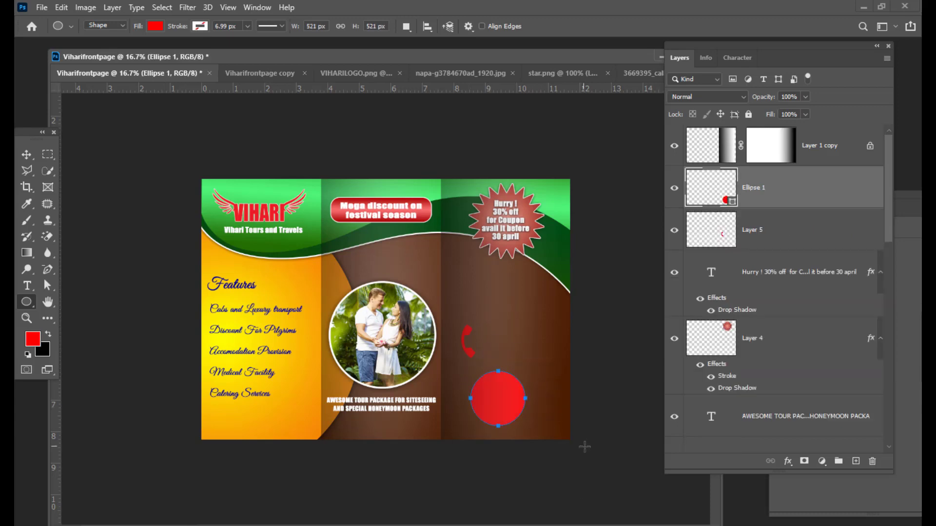
# Change the circle's fill to a gradient and set its black color stop to dark blue 021a68.
pyautogui.click(154, 29)
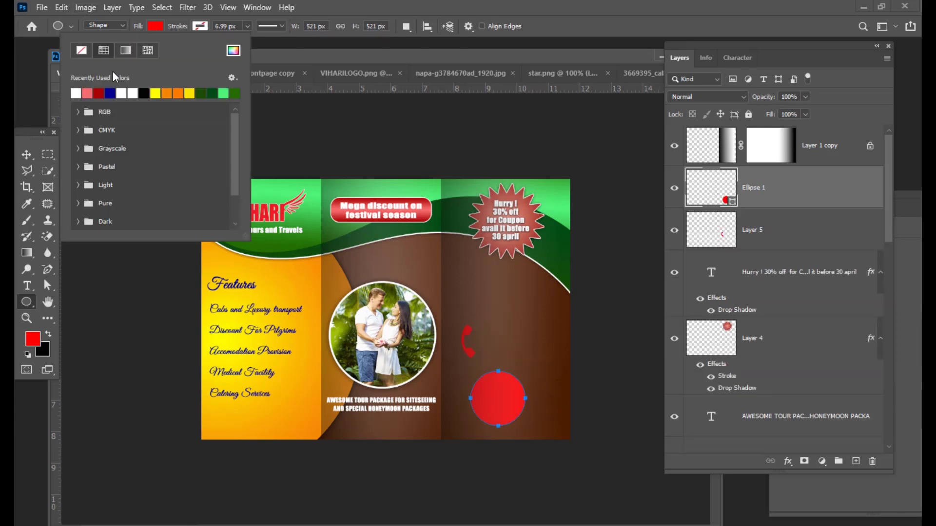
pyautogui.click(125, 51)
pyautogui.doubleClick(75, 194)
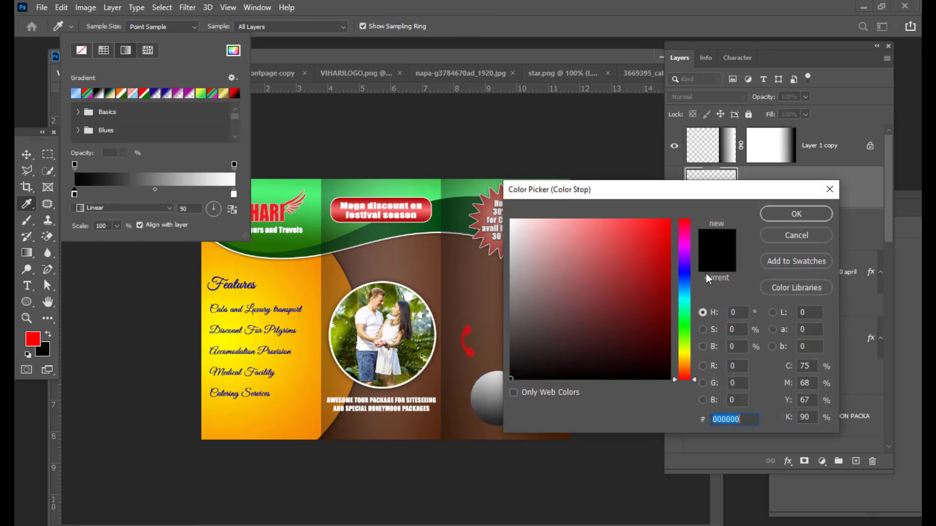
pyautogui.click(684, 279)
pyautogui.click(668, 314)
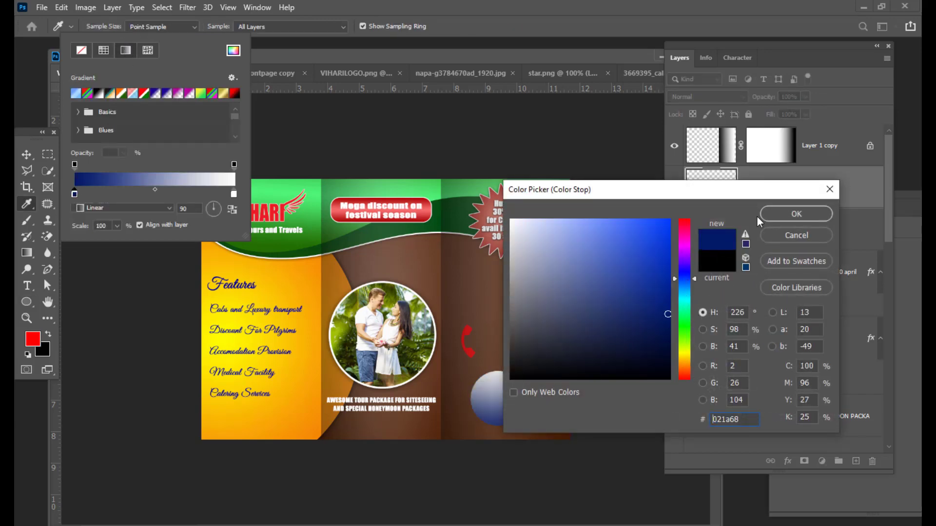
pyautogui.click(778, 215)
# Set the gradient's white color stop to light blue and change the gradient style to Reflected.
pyautogui.doubleClick(234, 194)
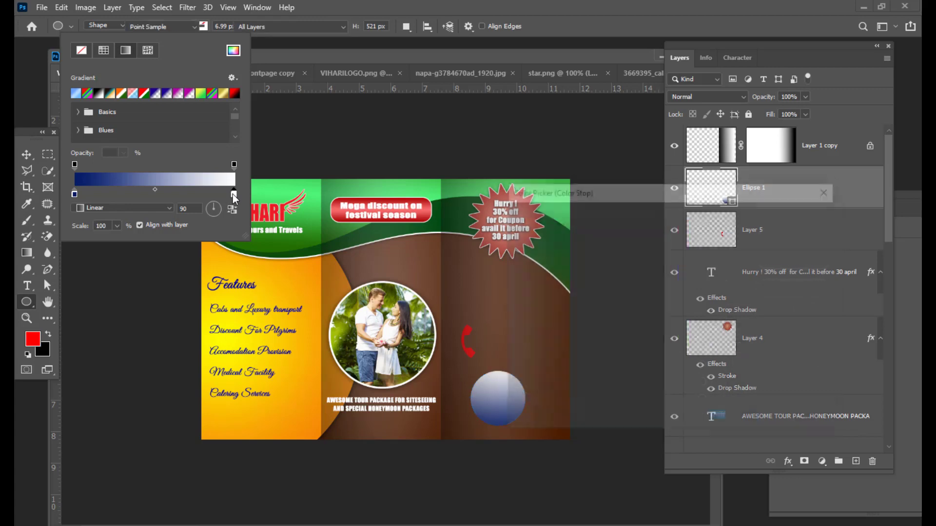
pyautogui.click(685, 286)
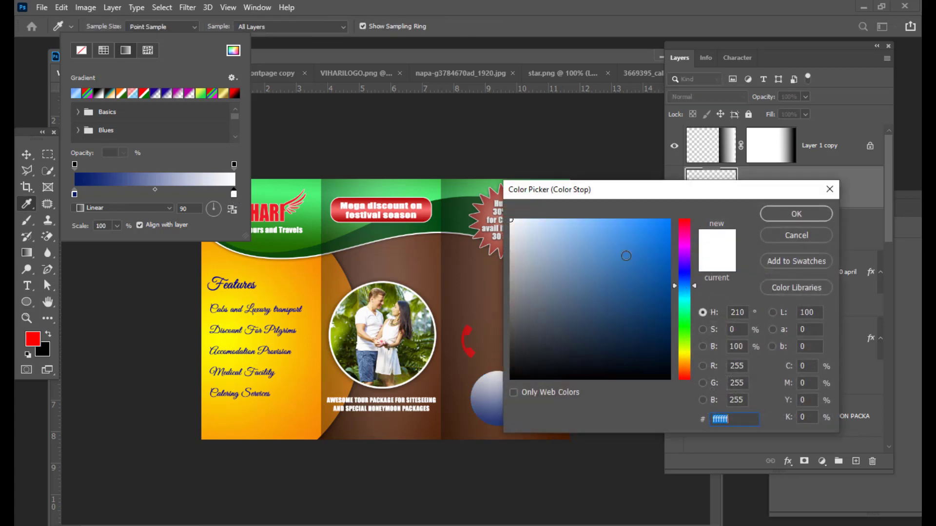
pyautogui.click(610, 223)
pyautogui.click(797, 214)
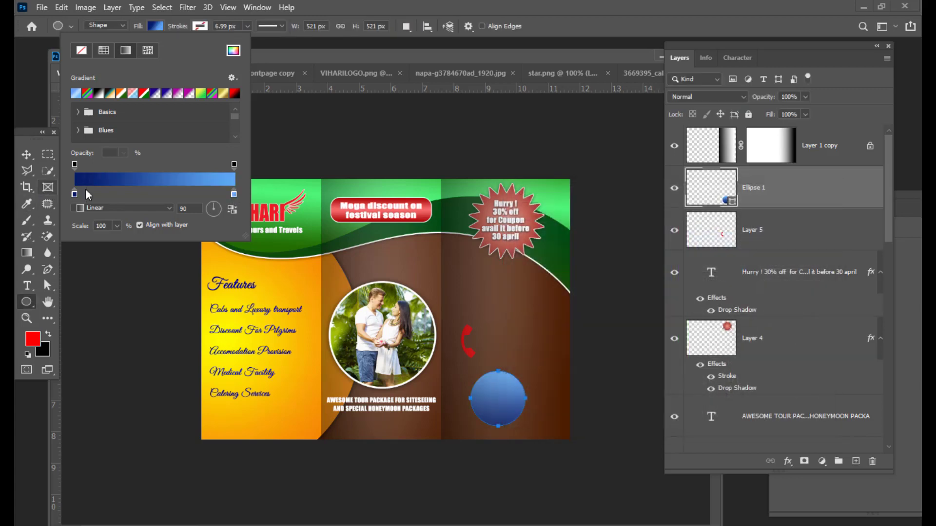
pyautogui.click(115, 210)
pyautogui.click(107, 250)
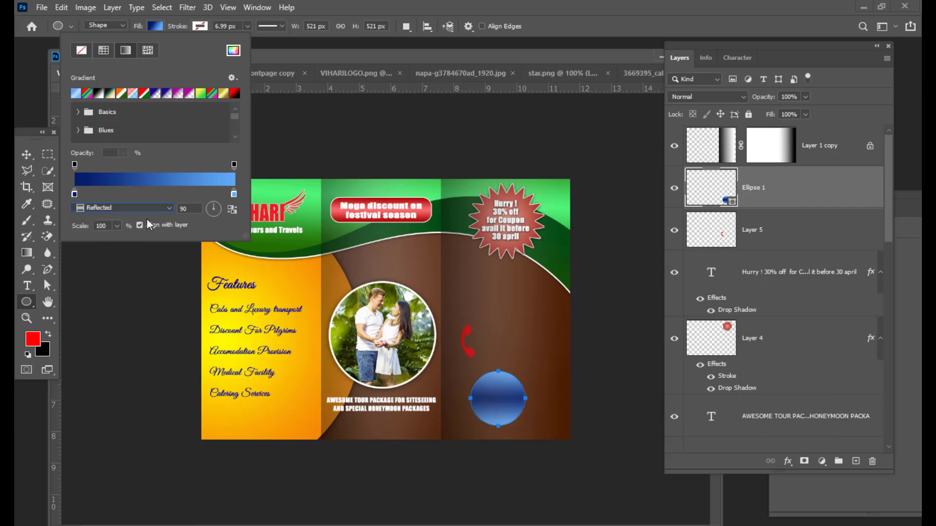
# Reverse the circle's reflected gradient at a 52° angle and set the circle's stroke color to white.
pyautogui.click(233, 210)
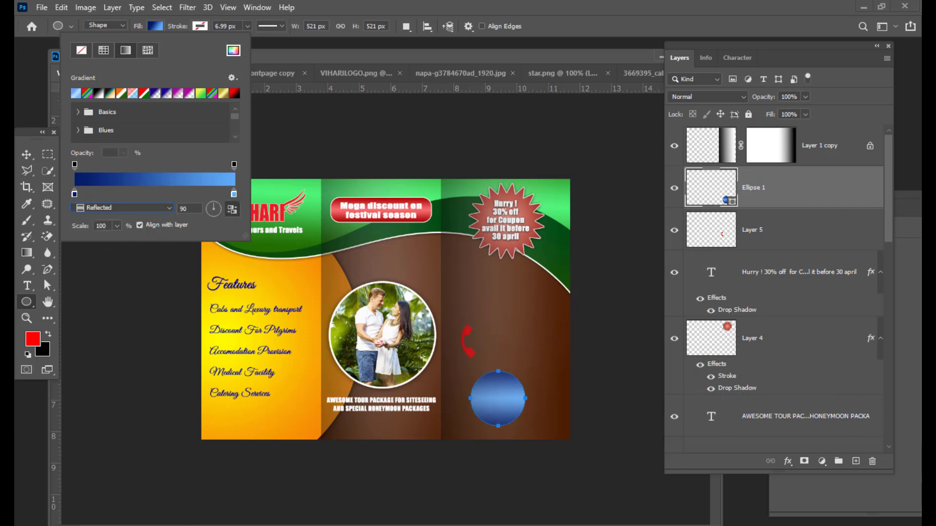
pyautogui.click(217, 207)
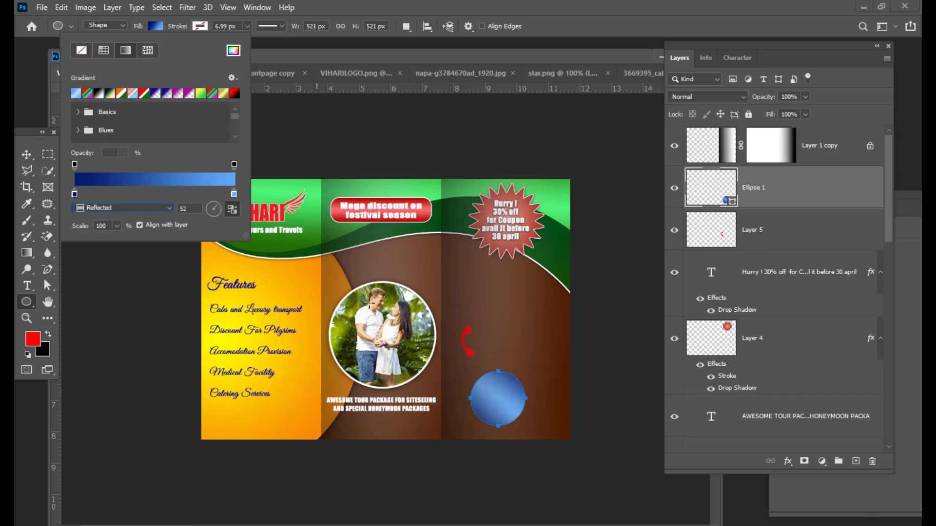
pyautogui.click(269, 56)
pyautogui.click(200, 27)
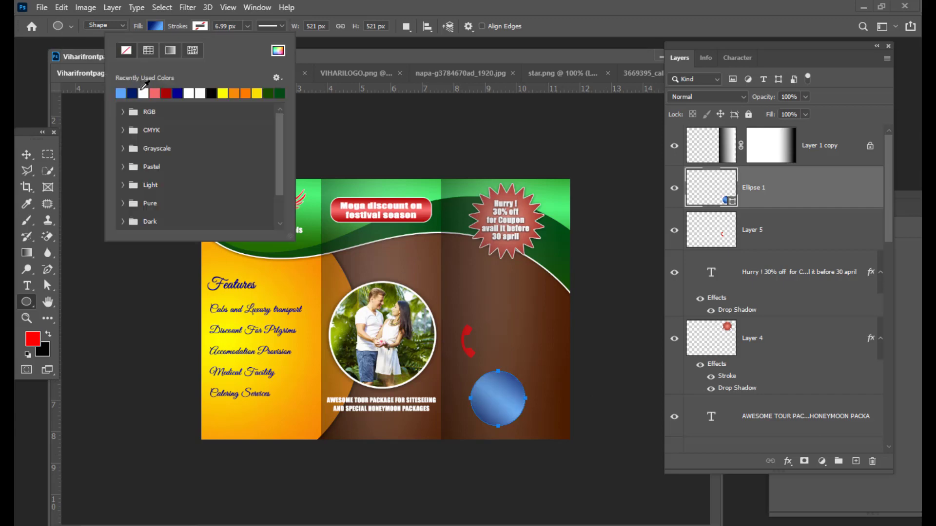
pyautogui.click(144, 93)
pyautogui.click(439, 58)
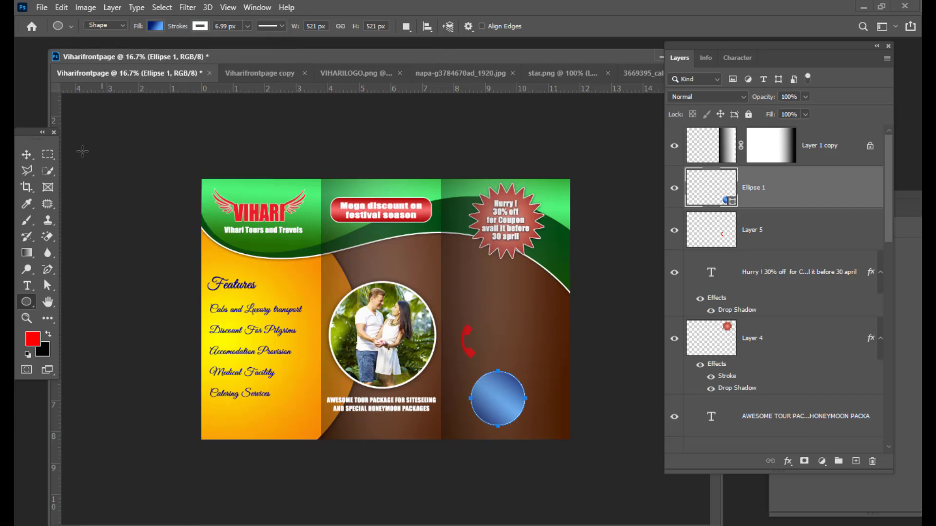
# Move the blue circle over the phone icon and place its layer beneath the phone icon's layer.
pyautogui.click(27, 154)
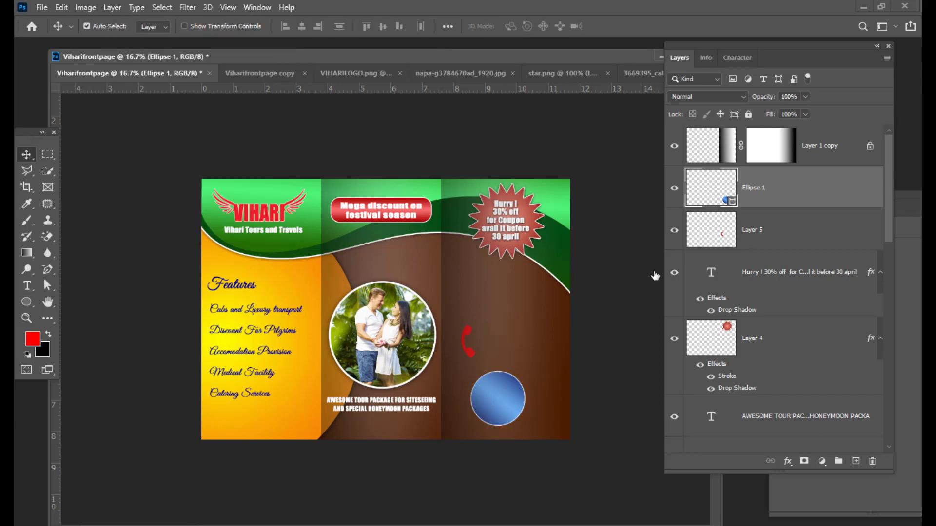
pyautogui.hotkey('ctrl', 't')
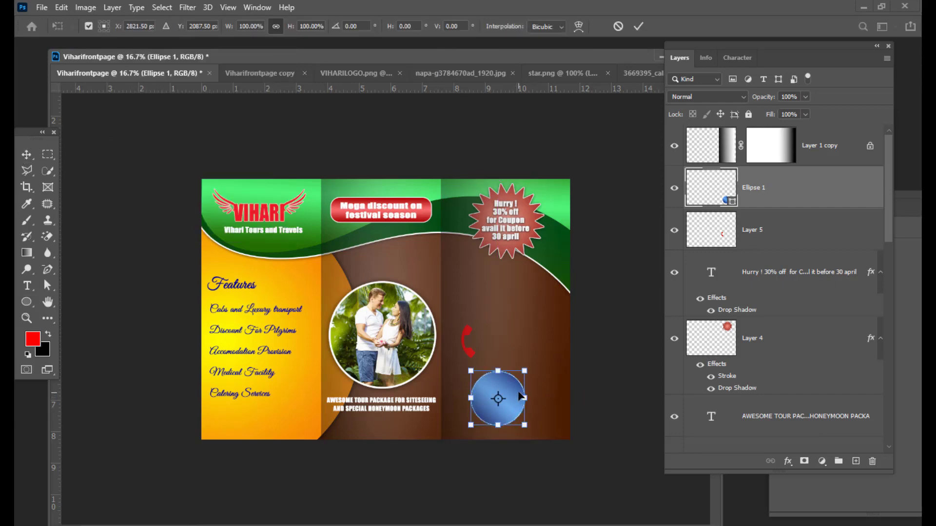
pyautogui.moveTo(512, 403); pyautogui.dragTo(495, 338)
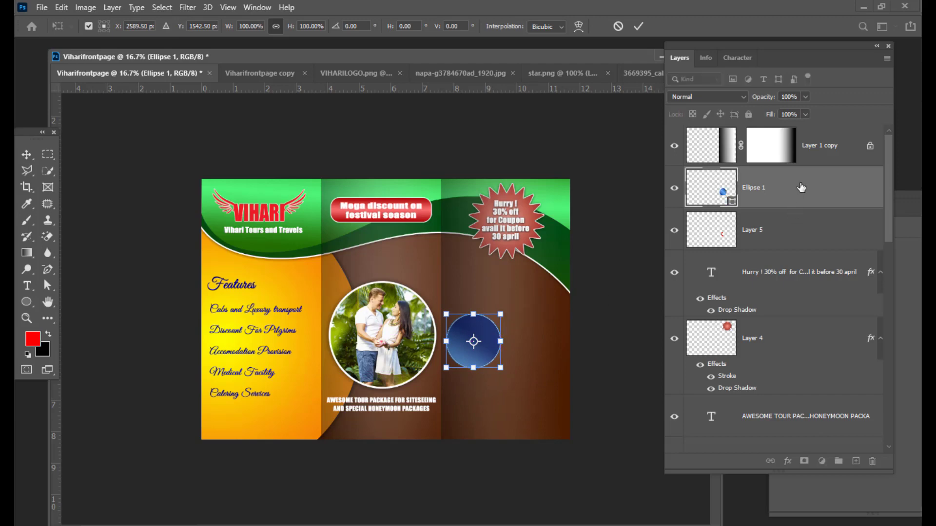
pyautogui.press('Return')
pyautogui.moveTo(800, 188); pyautogui.dragTo(793, 248)
# Scale the phone icon and circle together to about 62% and move them slightly higher on the third panel.
pyautogui.keyDown('shift'); pyautogui.click(782, 194); pyautogui.keyUp('shift')
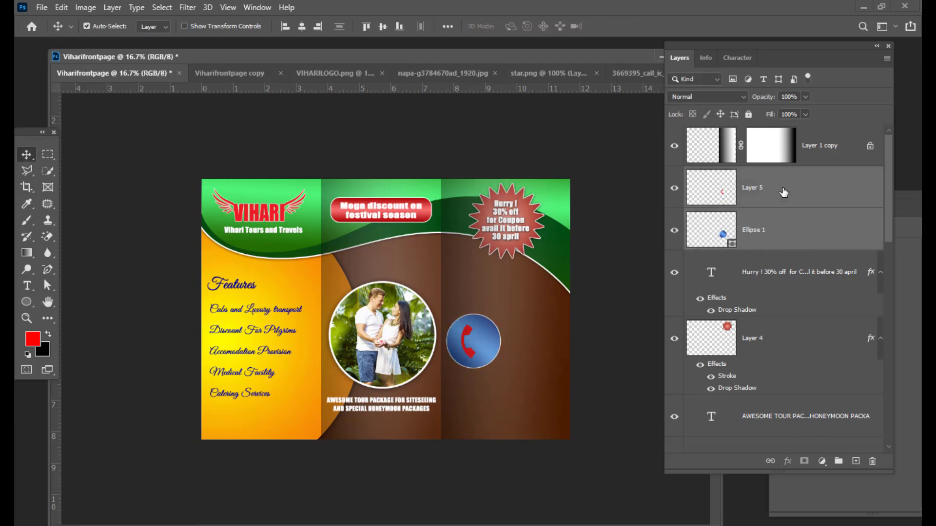
pyautogui.hotkey('ctrl', 't')
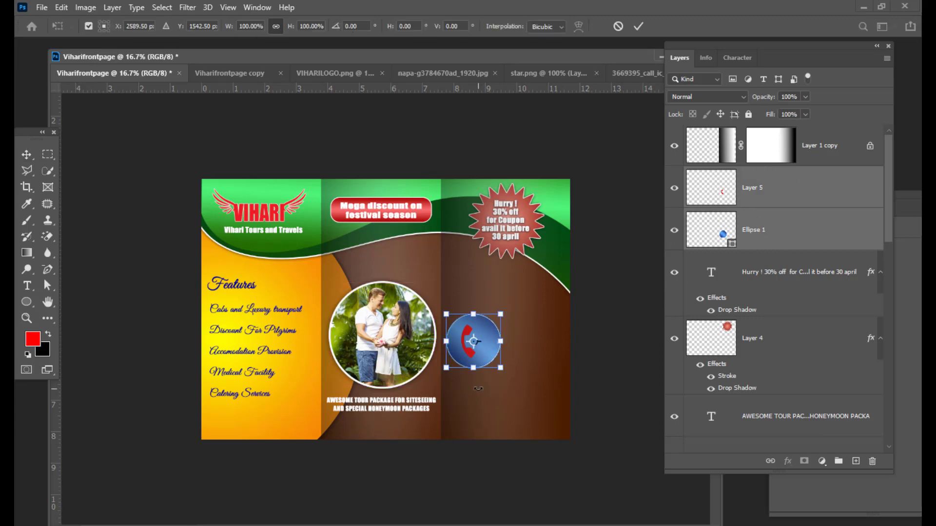
pyautogui.moveTo(502, 371); pyautogui.dragTo(479, 319)
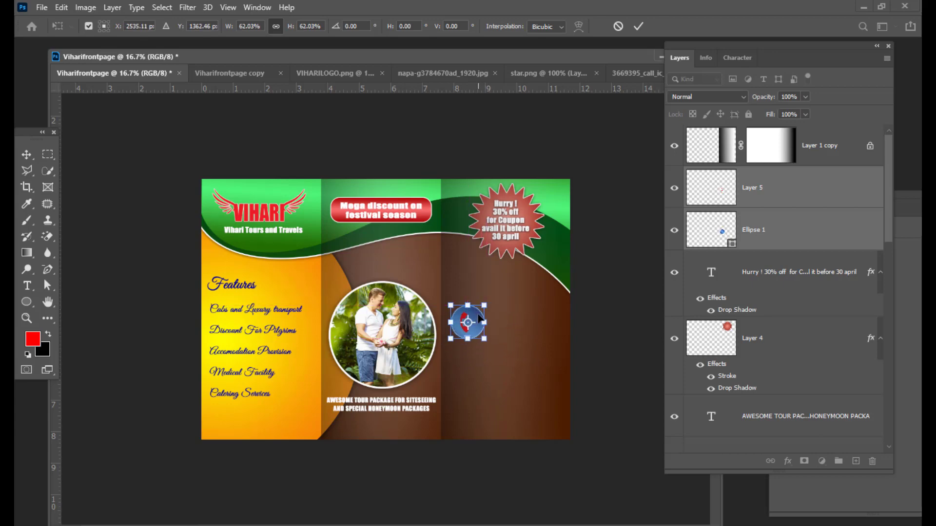
pyautogui.press('Return')
# Enlarge the phone icon alone to about 140%, rotate it about -19.6°, and center it inside the circle.
pyautogui.click(801, 194)
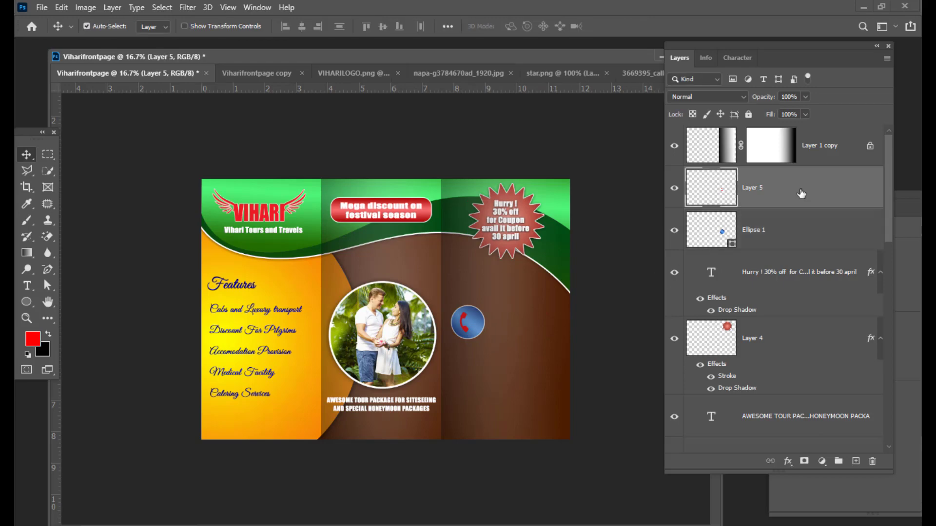
pyautogui.hotkey('ctrl', 't')
pyautogui.moveTo(480, 338); pyautogui.dragTo(476, 293)
pyautogui.press('Right')
pyautogui.press('Right')
pyautogui.press('Right')
pyautogui.press('Right')
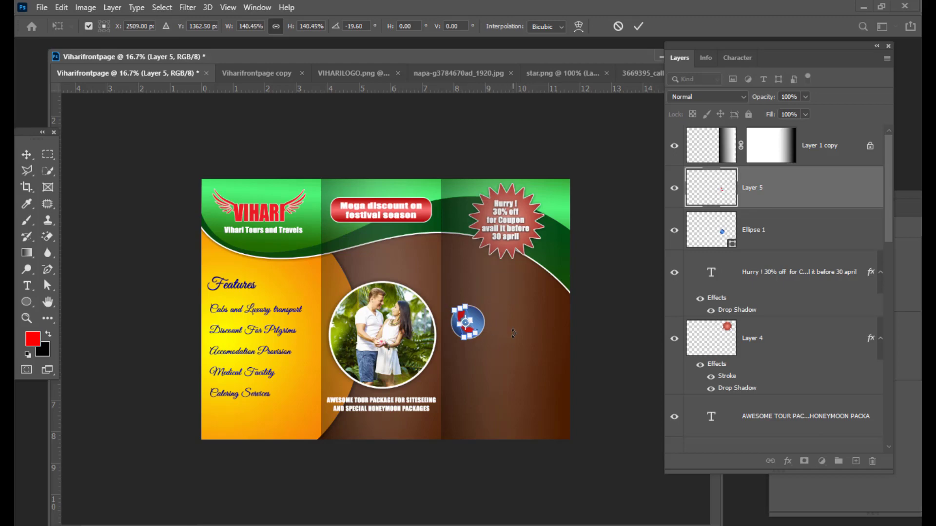
pyautogui.press('Left')
pyautogui.press('Return')
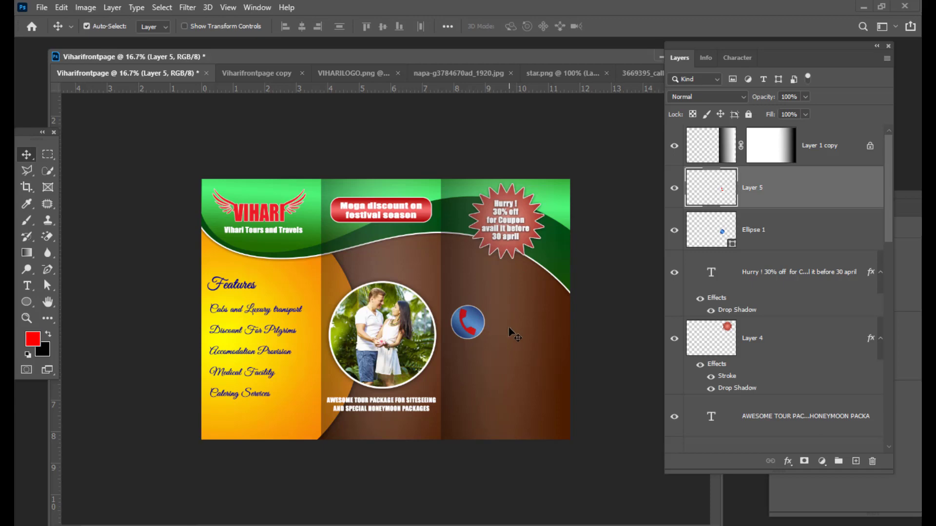
# Scale the phone icon down slightly so it fits inside the blue circle with some margin.
pyautogui.hotkey('ctrl', 't')
pyautogui.moveTo(484, 306); pyautogui.dragTo(480, 309)
pyautogui.press('Return')
# Shrink the phone icon and circle together slightly and nudge them toward the third panel's left edge.
pyautogui.keyDown('shift'); pyautogui.click(816, 239); pyautogui.keyUp('shift')
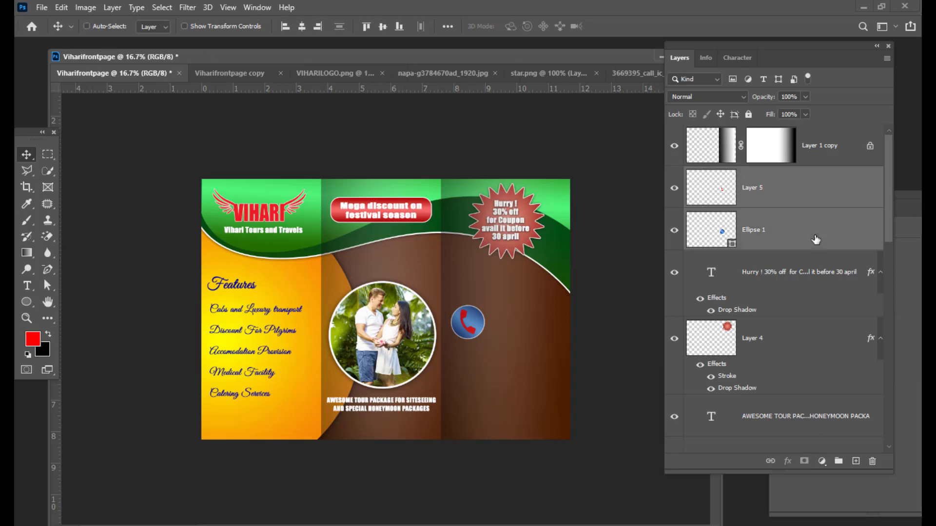
pyautogui.hotkey('ctrl', 't')
pyautogui.moveTo(481, 342); pyautogui.dragTo(475, 335)
pyautogui.press('Return')
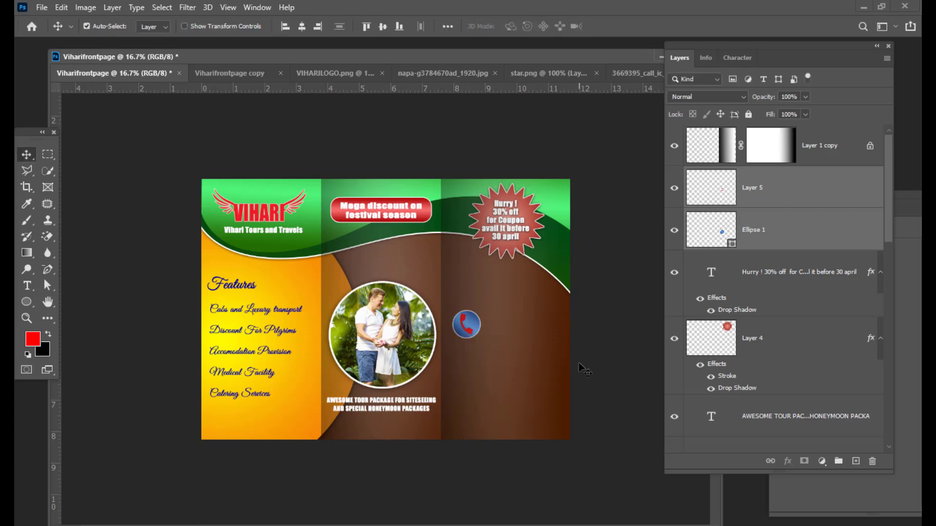
pyautogui.press('Left')
pyautogui.press('Left')
pyautogui.press('Left')
pyautogui.press('Left')
pyautogui.press('Left')
pyautogui.press('Left')
pyautogui.press('Left')
pyautogui.press('Left')
pyautogui.press('Left')
pyautogui.press('Left')
pyautogui.press('Left')
pyautogui.press('Left')
pyautogui.press('Left')
pyautogui.press('Left')
pyautogui.press('Left')
pyautogui.press('Left')
pyautogui.press('Left')
pyautogui.press('Left')
pyautogui.press('Left')
pyautogui.press('Left')
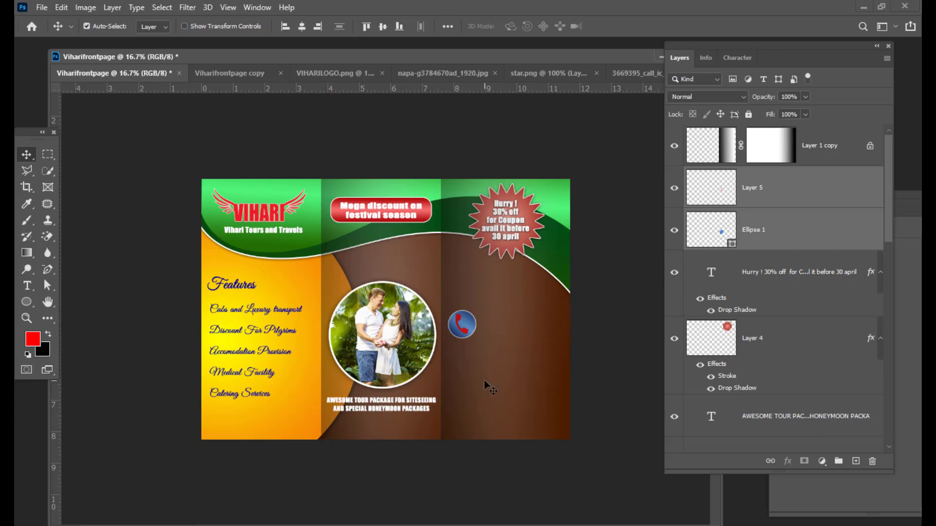
# Switch to the VIHARIBROCHURE file in Notepad and copy the two phone numbers.
pyautogui.hotkey('alt', 'Tab')
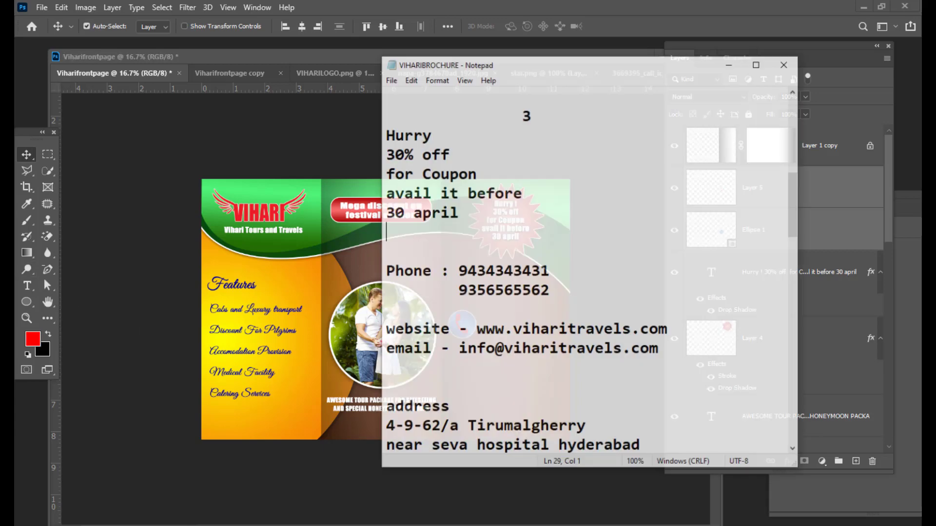
pyautogui.moveTo(446, 254); pyautogui.dragTo(544, 269)
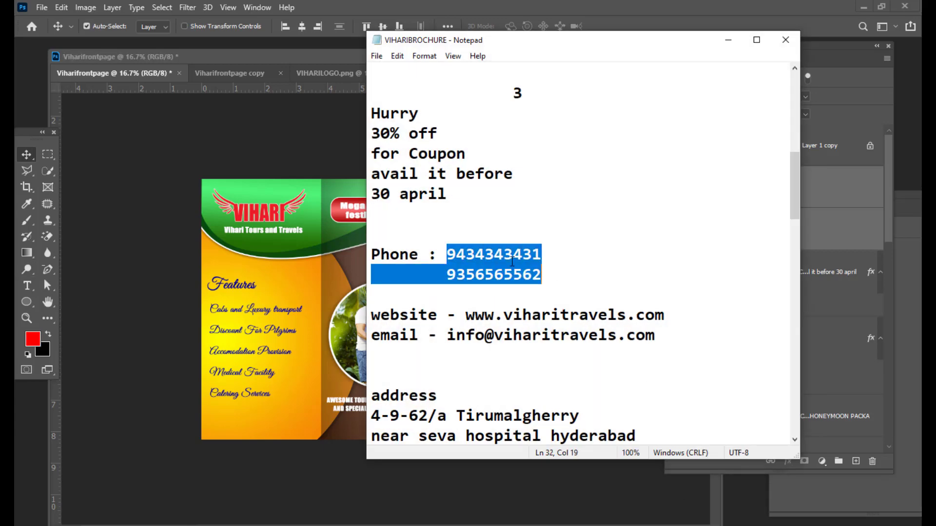
pyautogui.click(512, 260)
pyautogui.moveTo(448, 254); pyautogui.dragTo(542, 268)
pyautogui.rightClick(517, 255)
pyautogui.click(544, 295)
pyautogui.click(728, 40)
# Create a text box to the right of the phone icon and paste the two phone numbers into it.
pyautogui.click(27, 286)
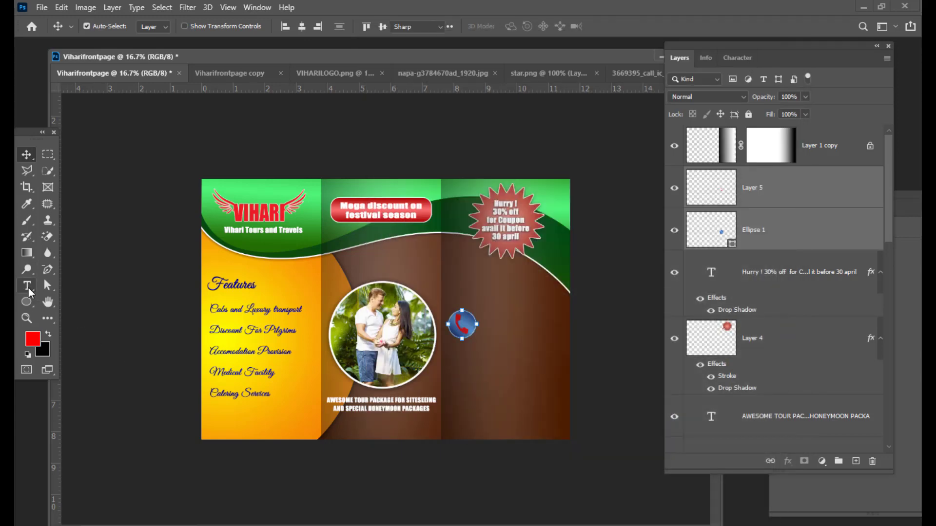
pyautogui.moveTo(483, 311); pyautogui.dragTo(561, 354)
pyautogui.press('BackSpace')
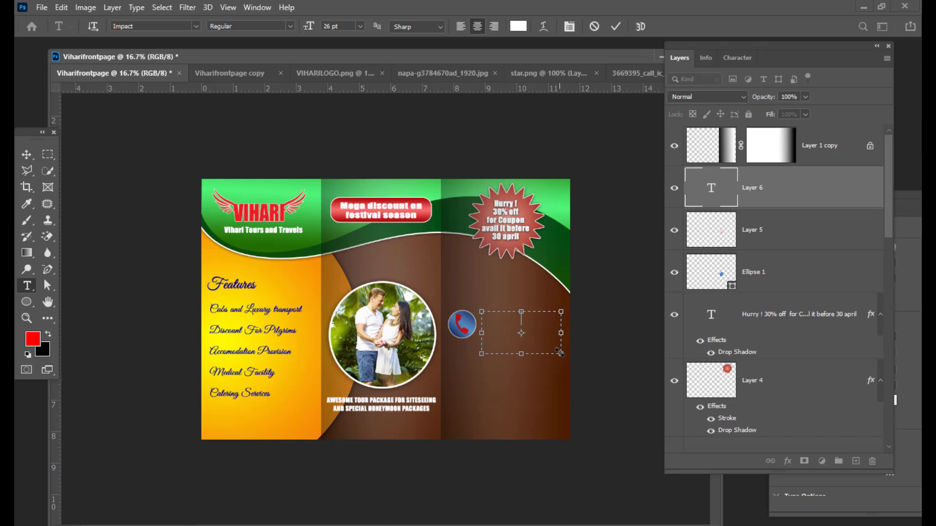
pyautogui.hotkey('ctrl', 'v')
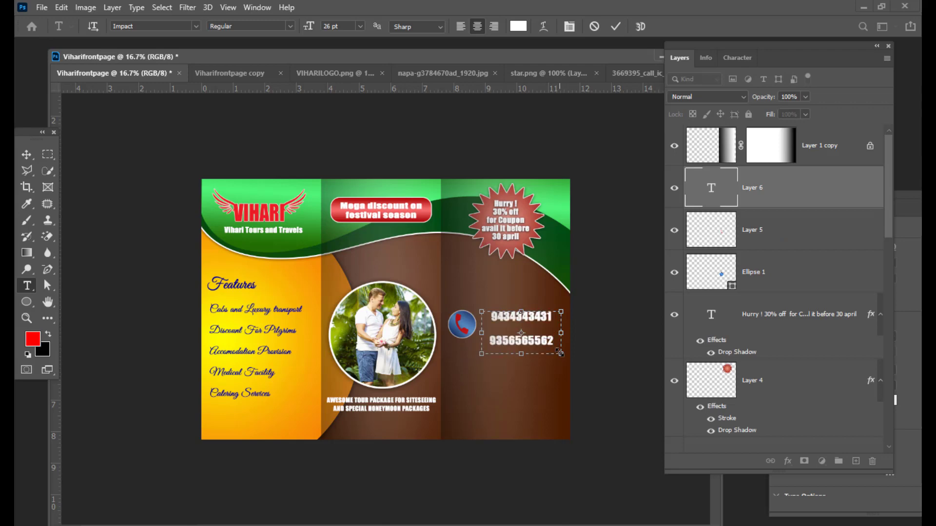
# Change the color of the two phone numbers to bright yellow.
pyautogui.moveTo(556, 338); pyautogui.dragTo(482, 316)
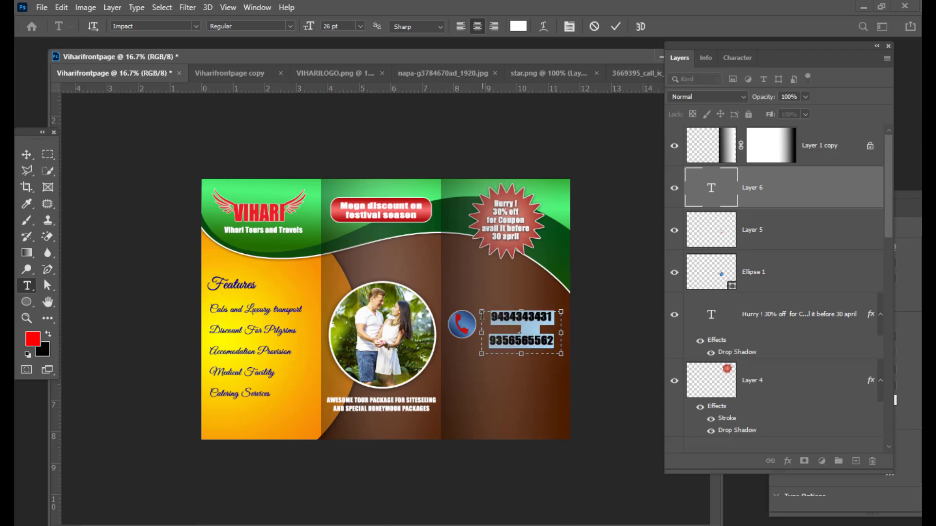
pyautogui.click(519, 26)
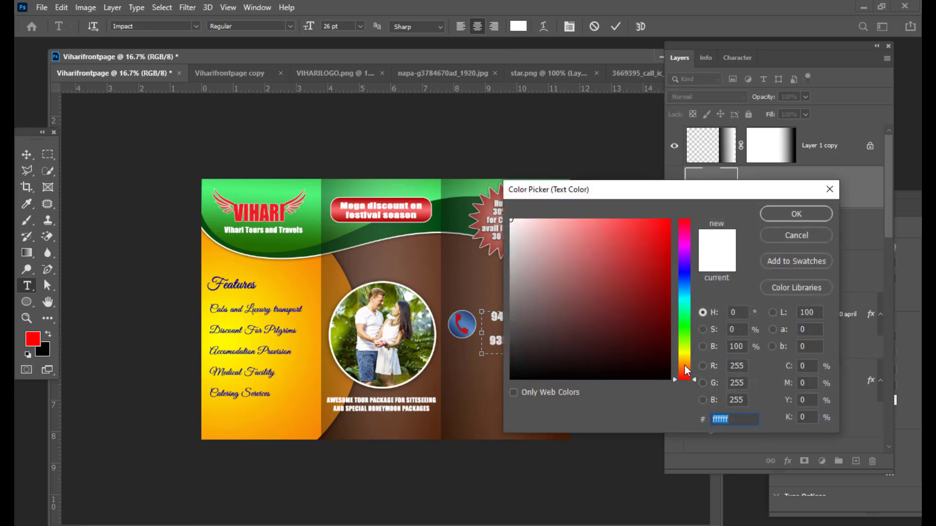
pyautogui.click(688, 354)
pyautogui.click(663, 229)
pyautogui.click(796, 215)
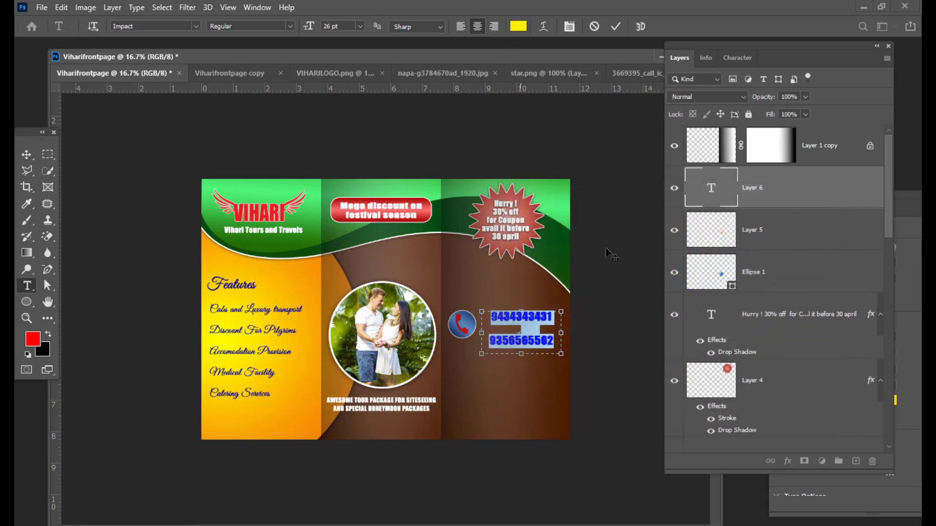
# Set the leading of the phone number text to 19 pt.
pyautogui.click(736, 58)
pyautogui.click(762, 97)
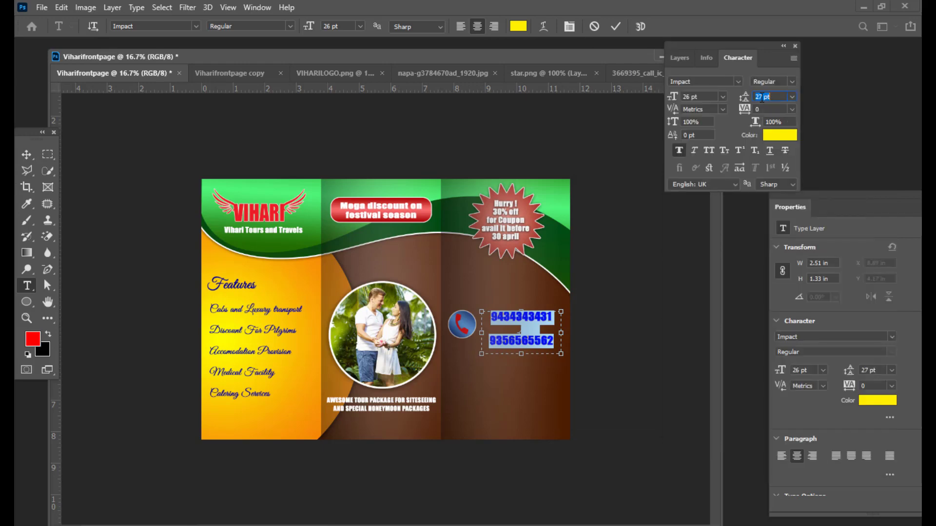
pyautogui.press('Down')
pyautogui.press('Down')
pyautogui.press('Down')
pyautogui.press('Down')
pyautogui.press('Down')
pyautogui.press('Down')
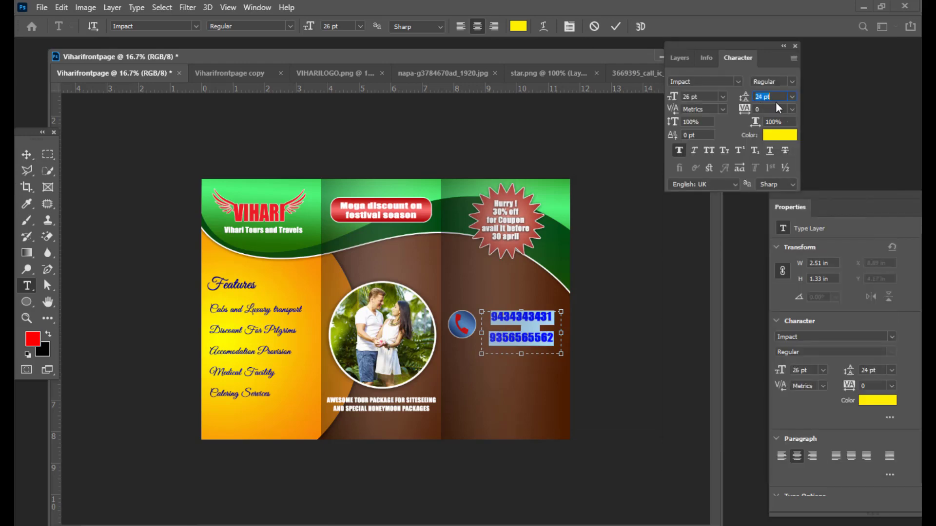
pyautogui.press('Down')
pyautogui.press('Down')
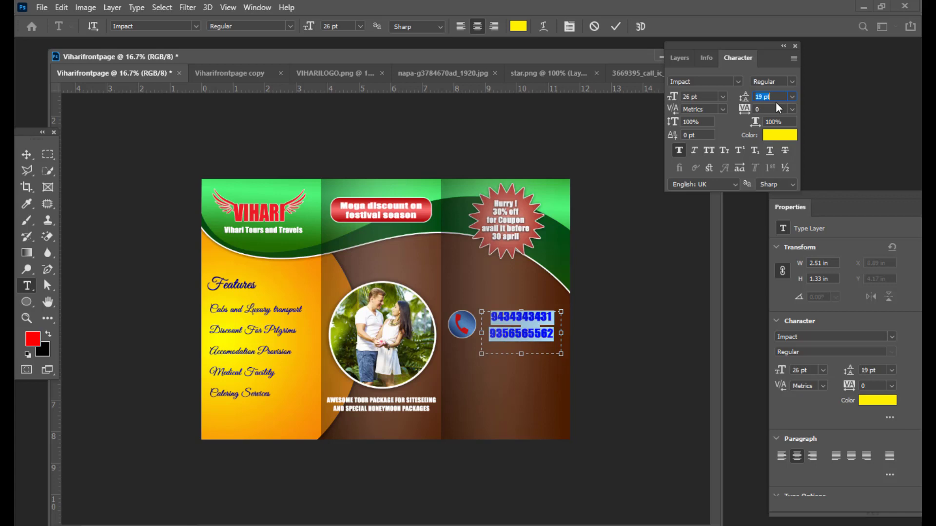
# Nudge the phone number text left toward the phone icon, to an X position of about 8.72 in.
pyautogui.click(26, 154)
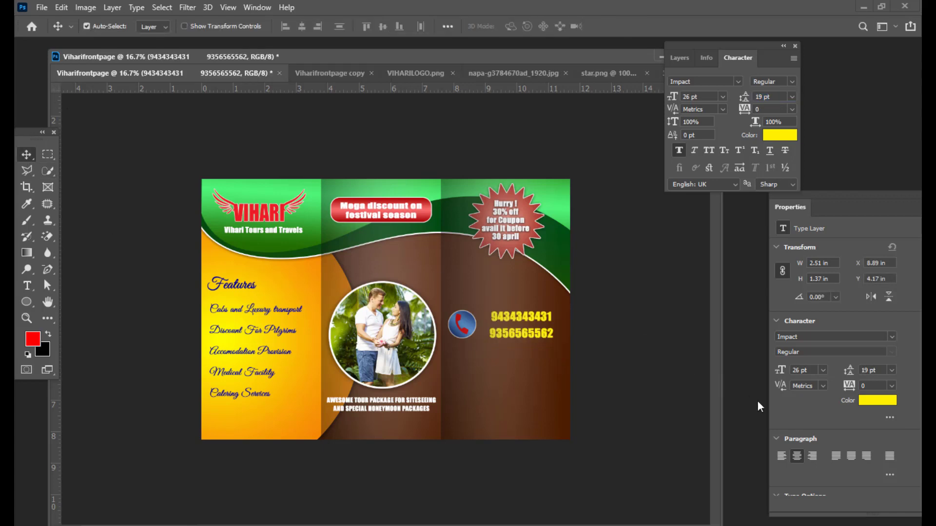
pyautogui.press('Left')
pyautogui.press('Left')
pyautogui.press('Left')
pyautogui.press('Left')
pyautogui.press('Left')
pyautogui.press('Left')
pyautogui.press('Left')
pyautogui.press('Left')
pyautogui.press('Left')
pyautogui.press('Left')
pyautogui.press('Left')
pyautogui.press('Left')
pyautogui.press('Left')
pyautogui.press('Left')
pyautogui.press('Left')
pyautogui.press('Left')
pyautogui.press('Left')
pyautogui.press('Left')
pyautogui.press('Left')
pyautogui.press('Left')
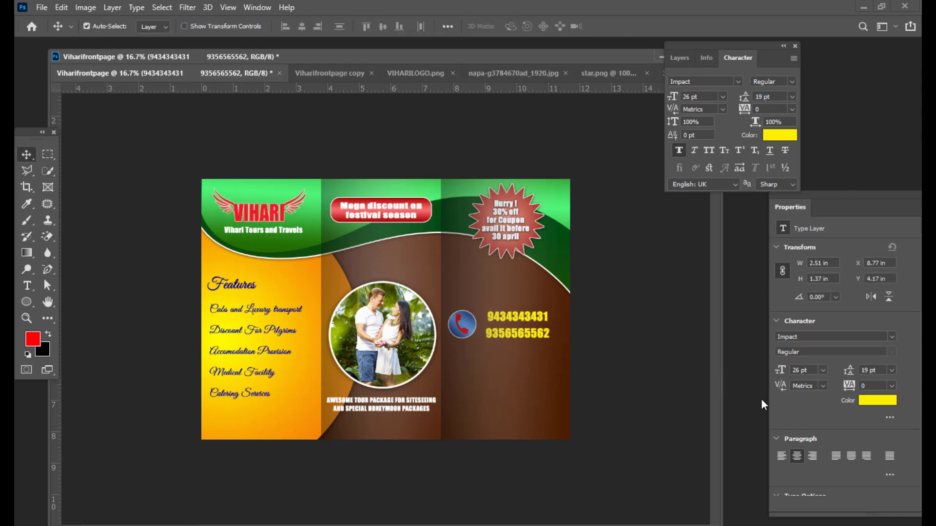
pyautogui.press('Left')
pyautogui.press('Left')
pyautogui.press('Left')
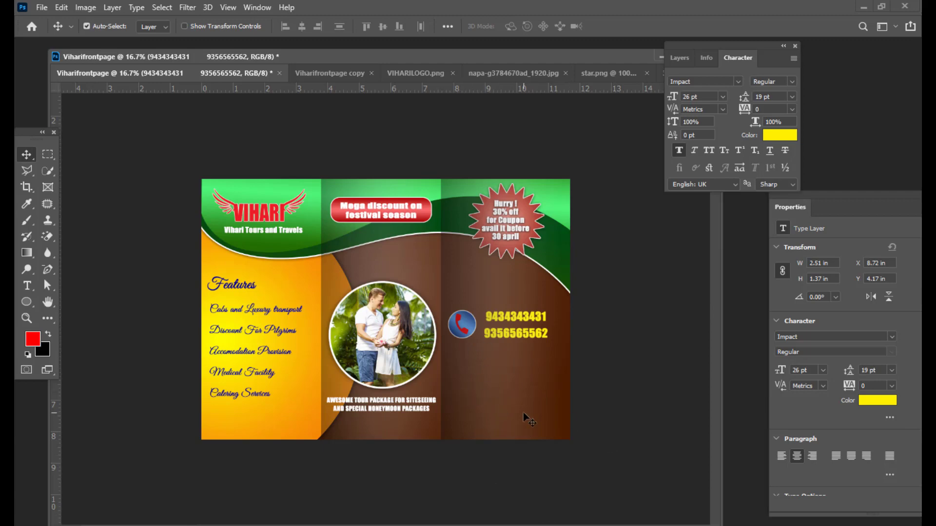
# Switch to Notepad and copy the website and email lines from the VIHARIBROCHURE file.
pyautogui.hotkey('alt', 'Tab')
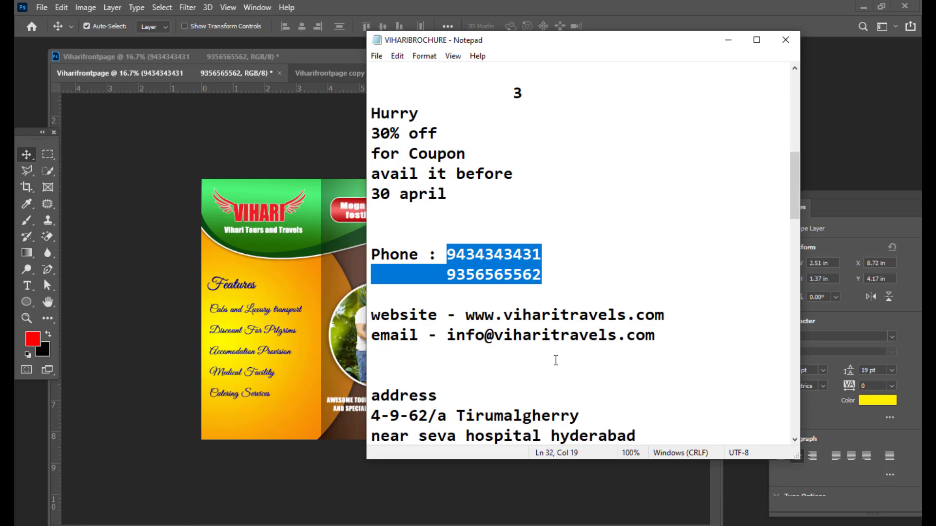
pyautogui.scroll(-1, 556, 361)
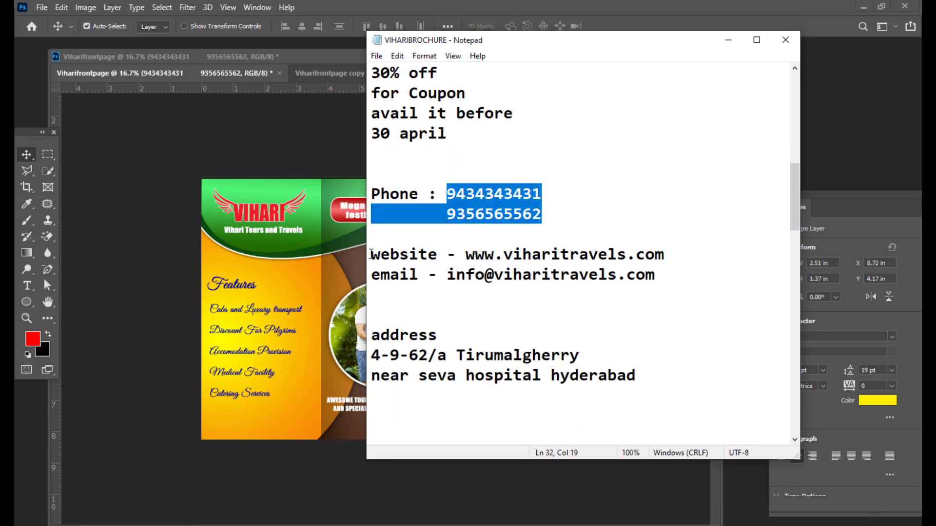
pyautogui.moveTo(372, 254); pyautogui.dragTo(671, 274)
pyautogui.rightClick(597, 256)
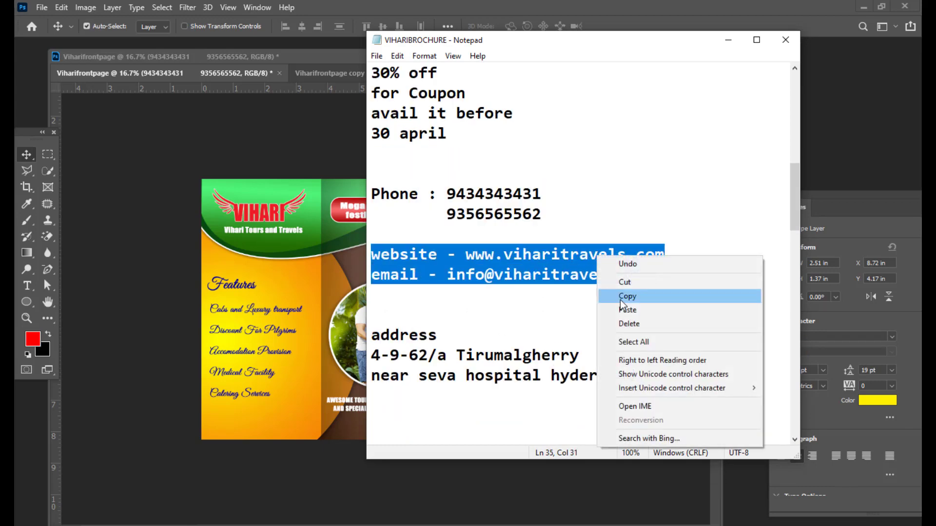
pyautogui.click(622, 298)
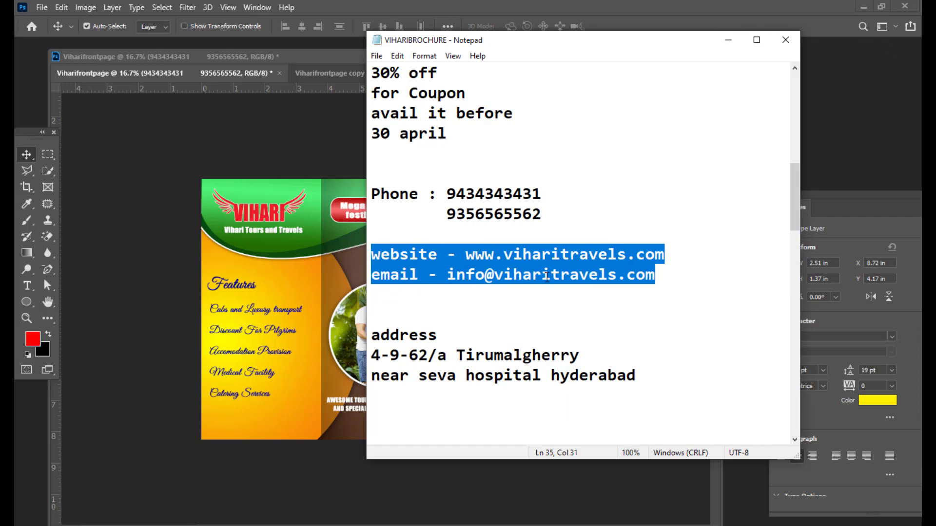
pyautogui.click(728, 40)
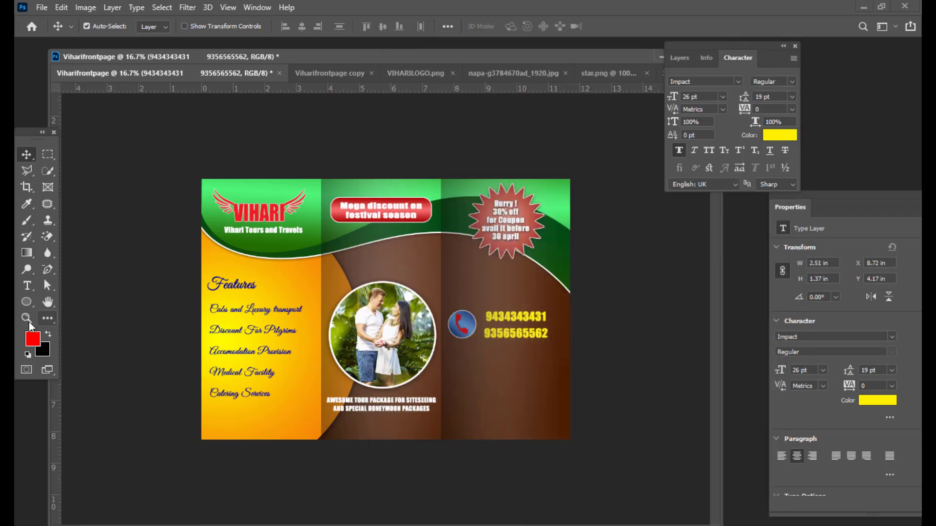
# Create a text box about 3.58 × 1.55 in below the phone numbers and paste the copied website and email lines into it.
pyautogui.click(27, 285)
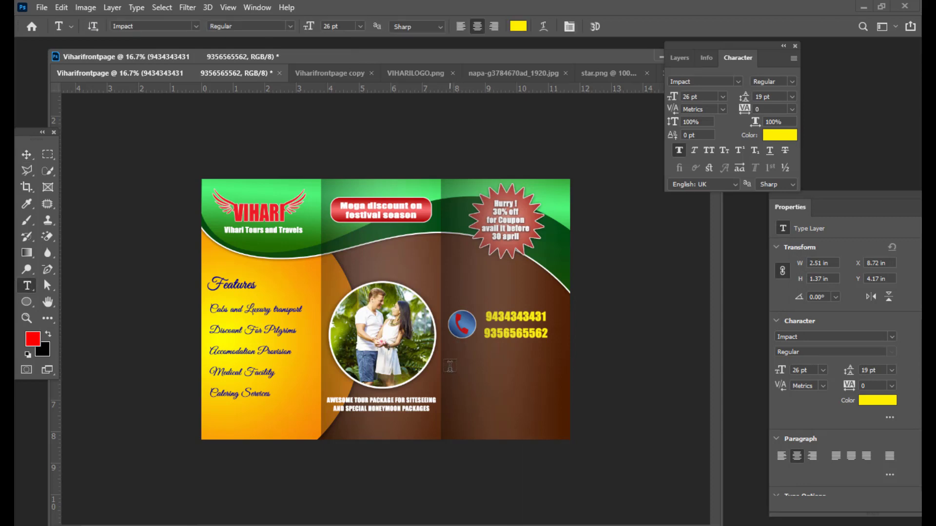
pyautogui.moveTo(448, 354); pyautogui.dragTo(560, 401)
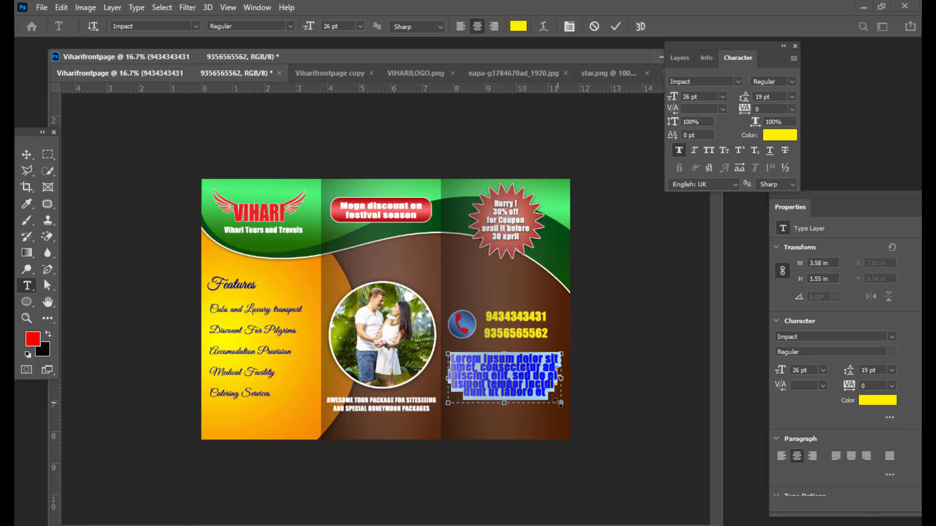
pyautogui.hotkey('ctrl', 'v')
pyautogui.hotkey('shift', 'Left')
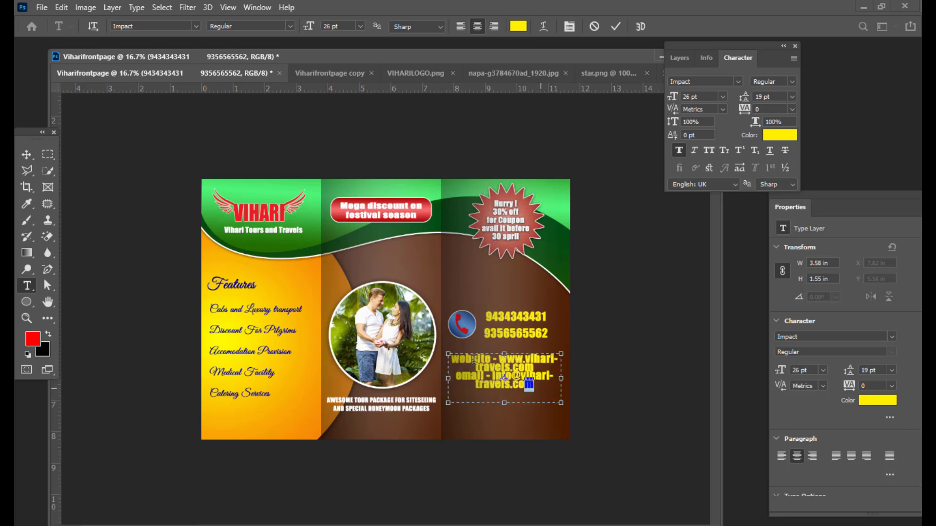
# Set the font size of all the website and email text to 18 pt.
pyautogui.hotkey('ctrl', 'a')
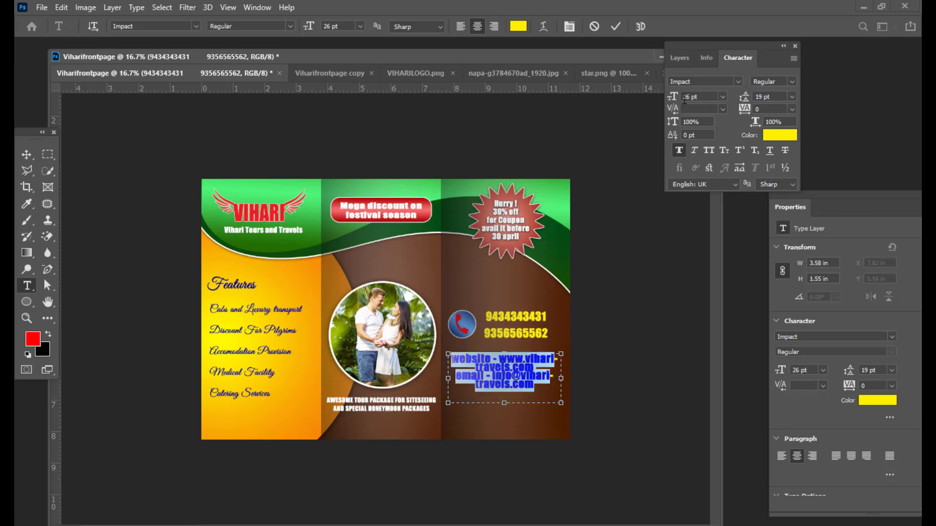
pyautogui.press('Down')
pyautogui.press('Down')
pyautogui.press('Down')
pyautogui.press('Down')
pyautogui.press('Down')
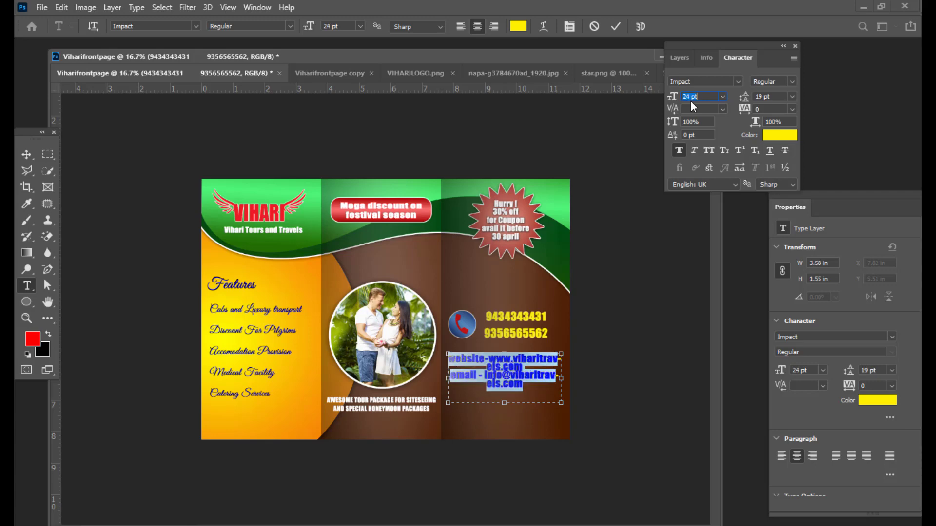
pyautogui.press('Down')
pyautogui.press('Down')
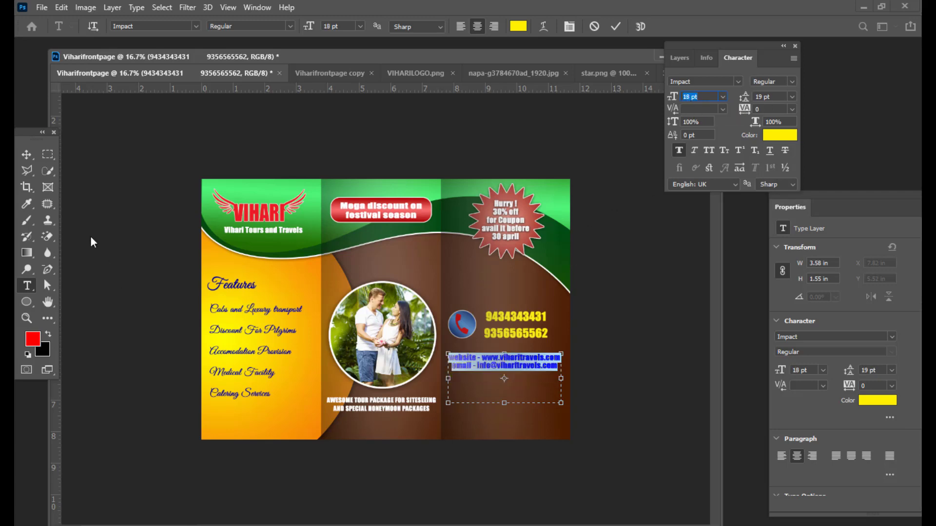
# Increase the leading of the website and email text to 36 pt and commit the text.
pyautogui.click(762, 98)
pyautogui.press('Up')
pyautogui.press('Up')
pyautogui.press('Up')
pyautogui.press('Up')
pyautogui.press('Up')
pyautogui.press('Up')
pyautogui.press('Up')
pyautogui.press('Up')
pyautogui.press('Up')
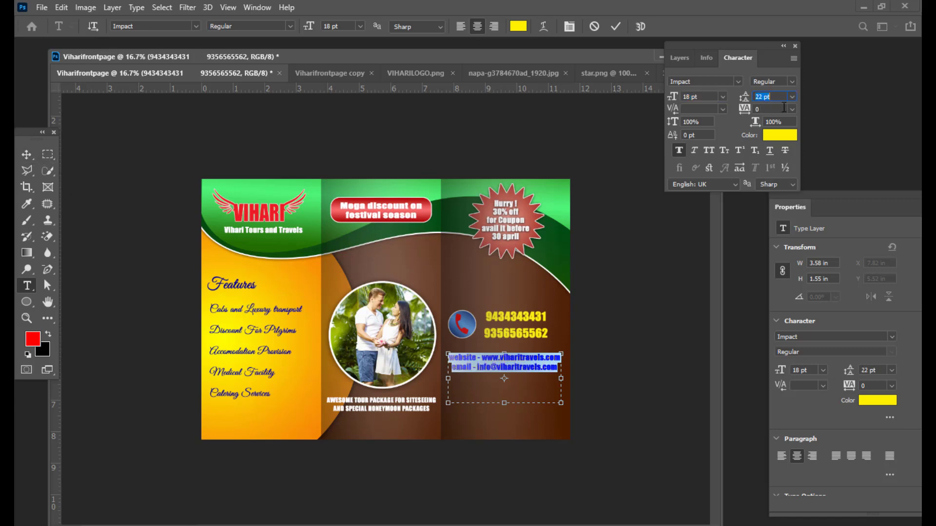
pyautogui.press('Up')
pyautogui.press('Up')
pyautogui.press('Up')
pyautogui.press('Up')
pyautogui.press('Up')
pyautogui.press('Up')
pyautogui.press('Up')
pyautogui.press('Up')
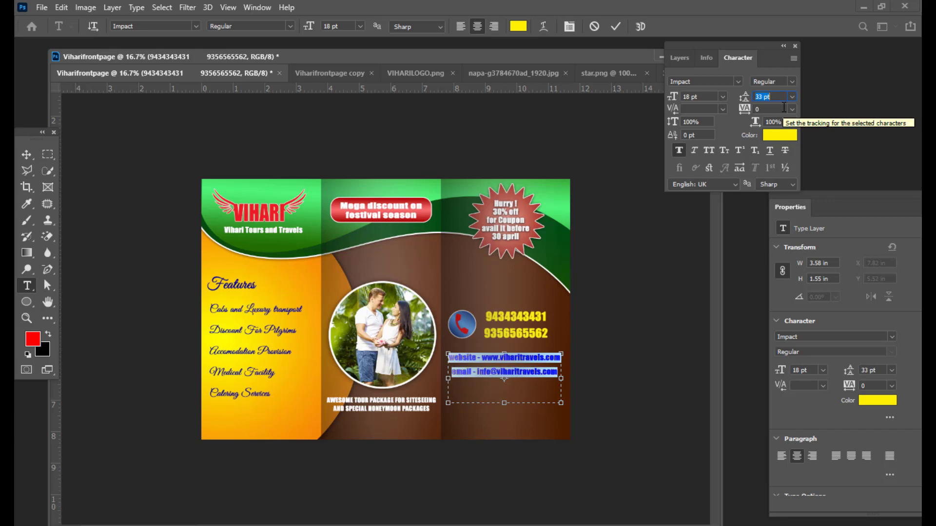
pyautogui.click(27, 154)
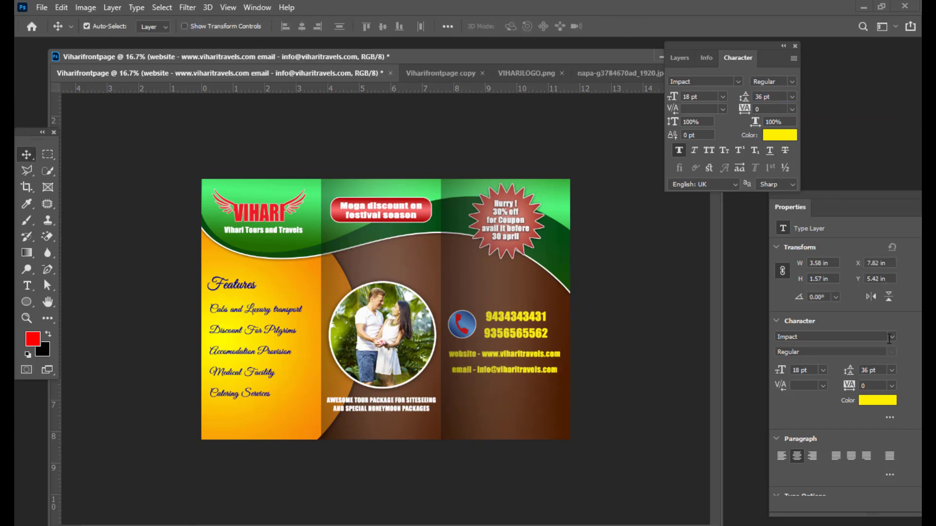
# Nudge the website and email text up to a Y position of about 5.43 in.
pyautogui.press('Up')
pyautogui.press('Up')
pyautogui.press('Up')
pyautogui.press('Up')
pyautogui.press('Up')
pyautogui.press('Up')
pyautogui.press('Up')
pyautogui.press('Up')
pyautogui.press('Up')
pyautogui.press('Up')
pyautogui.press('Up')
pyautogui.press('Up')
pyautogui.press('Up')
pyautogui.press('Up')
pyautogui.press('Up')
pyautogui.press('Up')
pyautogui.press('Up')
pyautogui.press('Up')
pyautogui.press('Up')
pyautogui.press('Up')
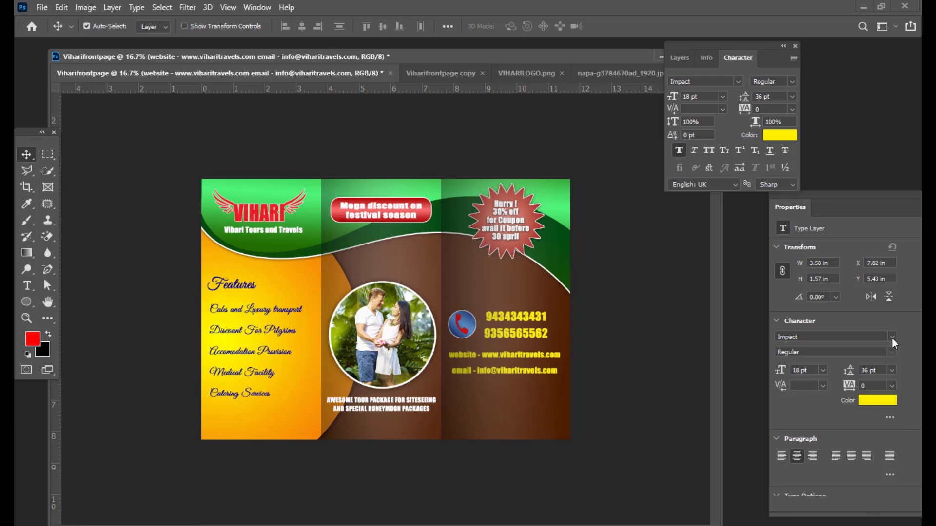
# Move the phone icon, its blue circle and the phone numbers up together to widen the gap above the website line.
pyautogui.click(679, 58)
pyautogui.click(837, 278)
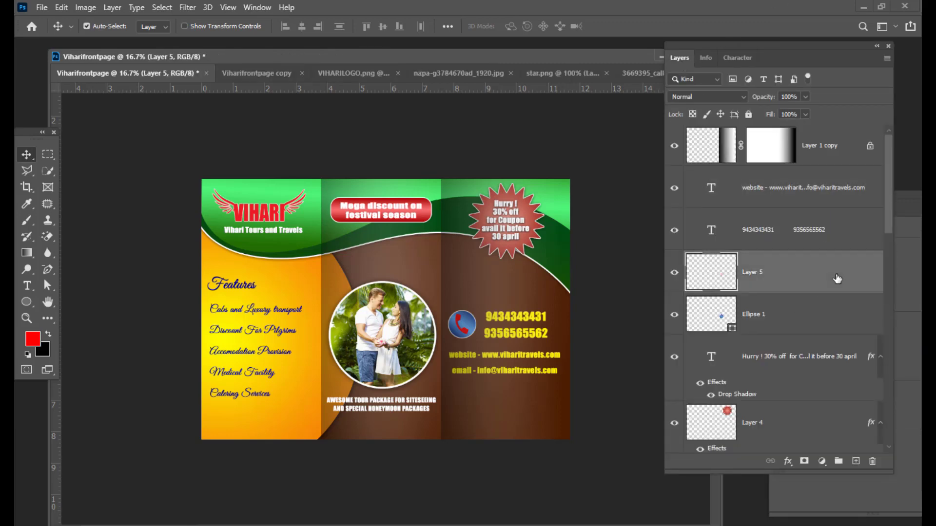
pyautogui.click(811, 336)
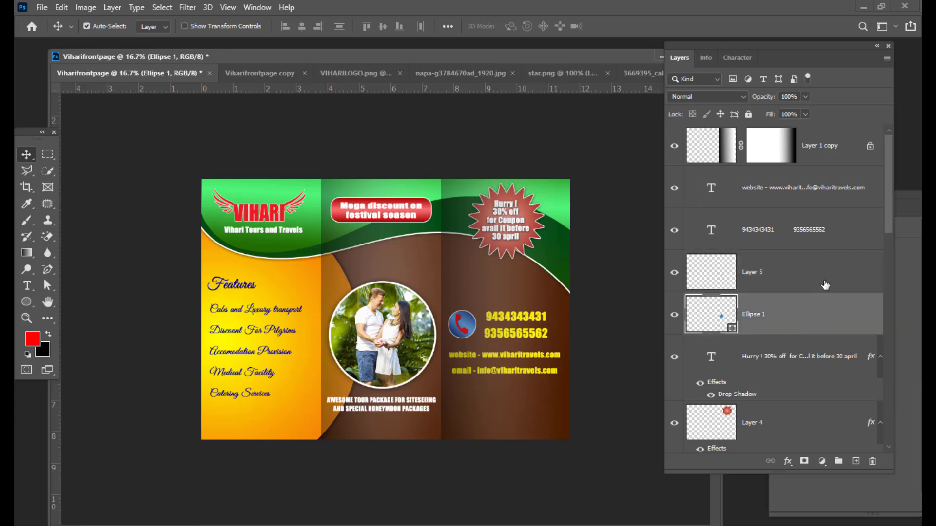
pyautogui.keyDown('shift'); pyautogui.click(826, 274); pyautogui.keyUp('shift')
pyautogui.keyDown('ctrl'); pyautogui.click(849, 229); pyautogui.keyUp('ctrl')
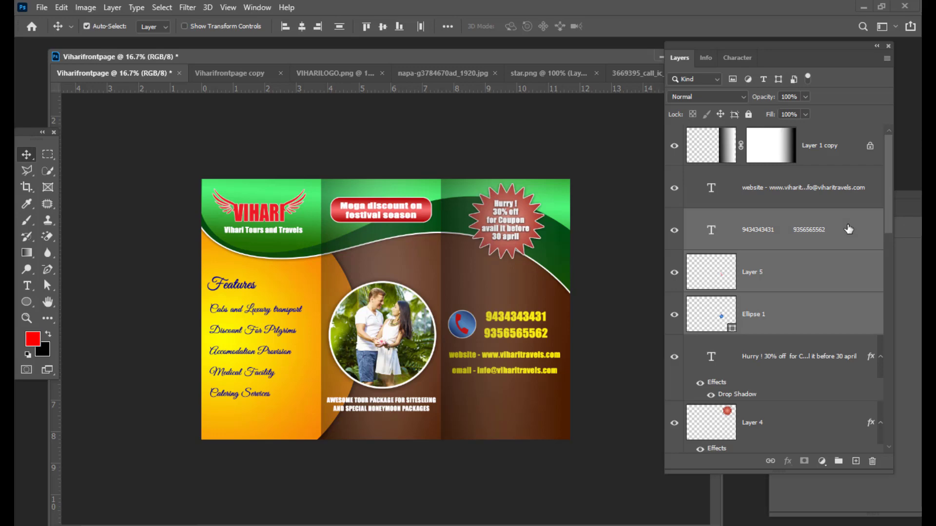
pyautogui.hotkey('shift', 'Up')
pyautogui.hotkey('shift', 'Up')
pyautogui.hotkey('shift', 'Up')
pyautogui.hotkey('shift', 'Up')
pyautogui.hotkey('shift', 'Up')
pyautogui.hotkey('shift', 'Up')
pyautogui.hotkey('shift', 'Up')
pyautogui.hotkey('shift', 'Up')
pyautogui.hotkey('shift', 'Up')
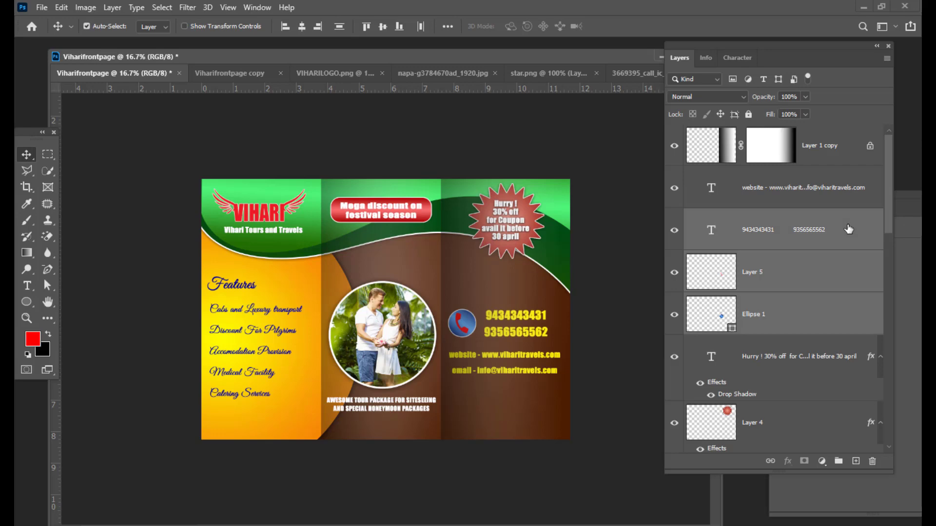
pyautogui.hotkey('shift', 'Up')
pyautogui.hotkey('shift', 'Up')
pyautogui.hotkey('shift', 'Up')
pyautogui.hotkey('shift', 'Up')
pyautogui.hotkey('shift', 'Up')
pyautogui.hotkey('shift', 'Up')
pyautogui.hotkey('shift', 'Up')
pyautogui.hotkey('shift', 'Up')
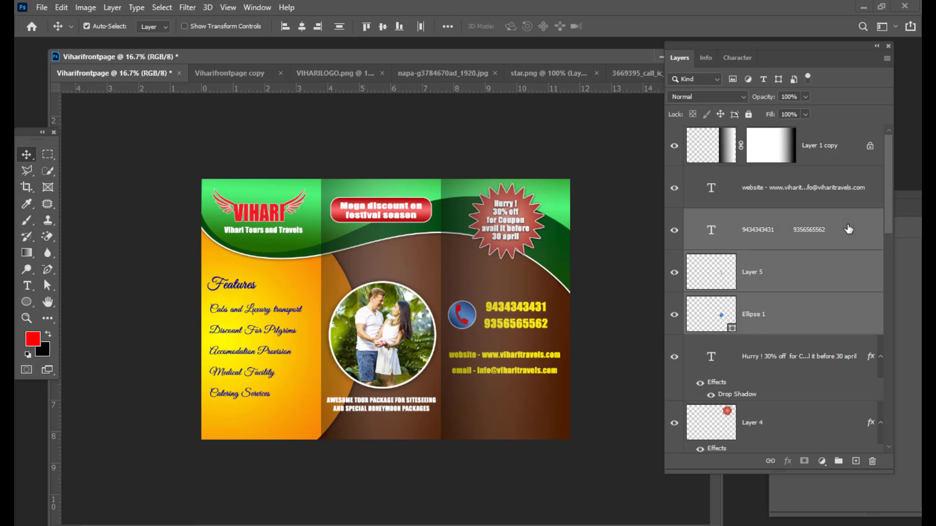
pyautogui.hotkey('shift', 'Down')
pyautogui.hotkey('shift', 'Down')
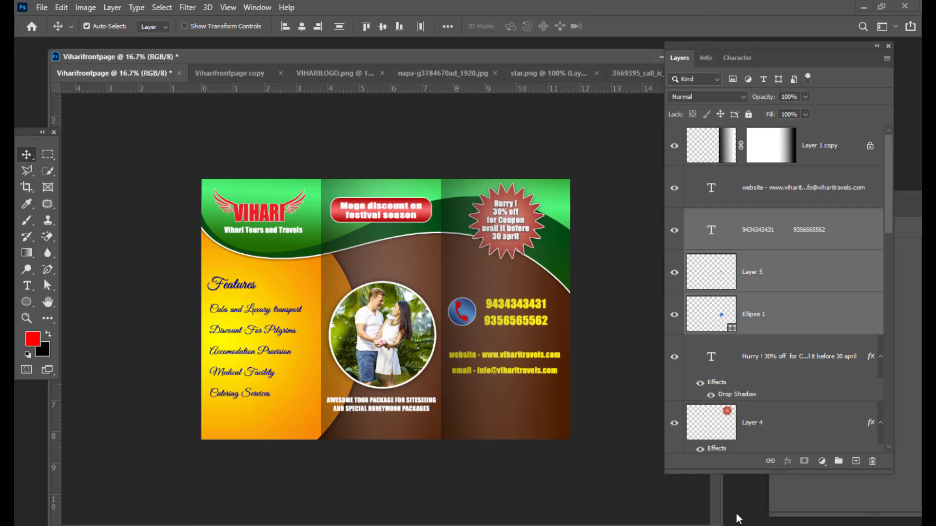
# Switch to Notepad and review the address lines in the VIHARIBROCHURE file.
pyautogui.hotkey('alt', 'Tab')
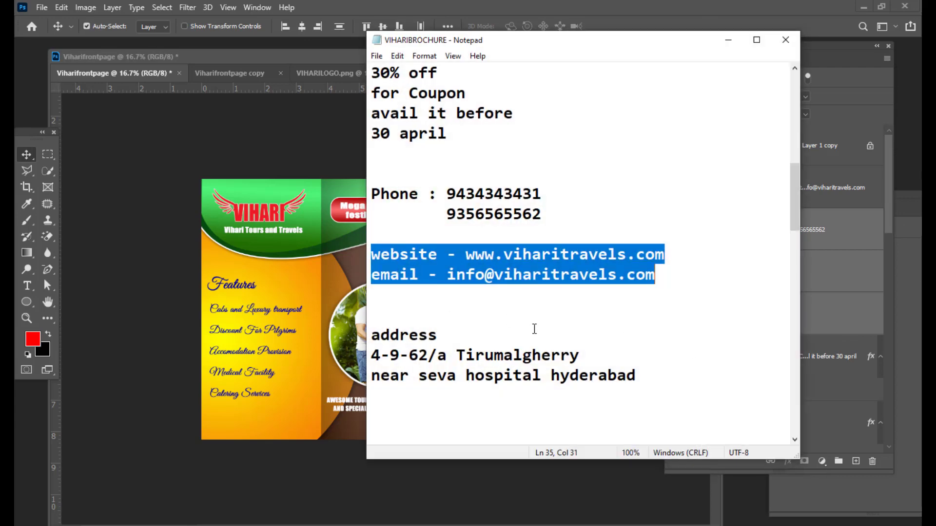
pyautogui.scroll(-1, 534, 329)
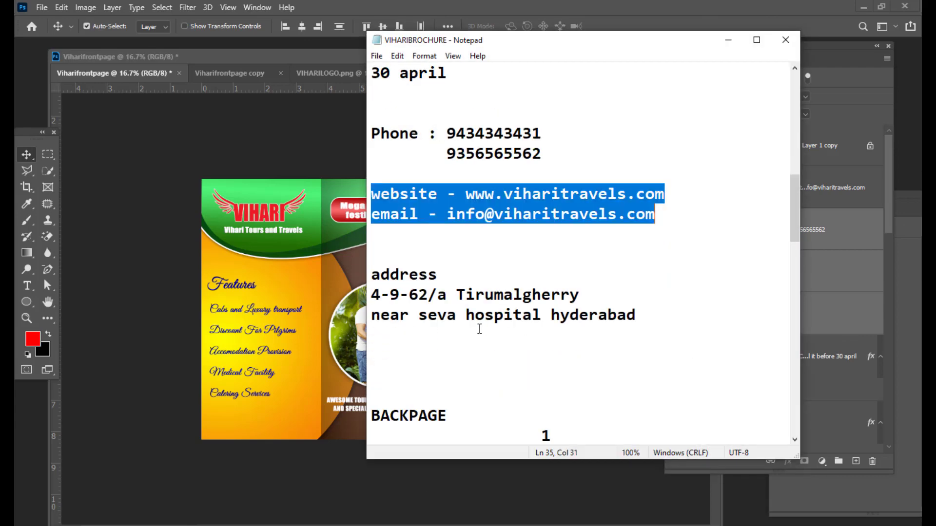
pyautogui.click(729, 45)
# Draw a rounded rectangle about 1410 × 301 px with a 150 px radius below the email line on the third panel.
pyautogui.click(27, 303)
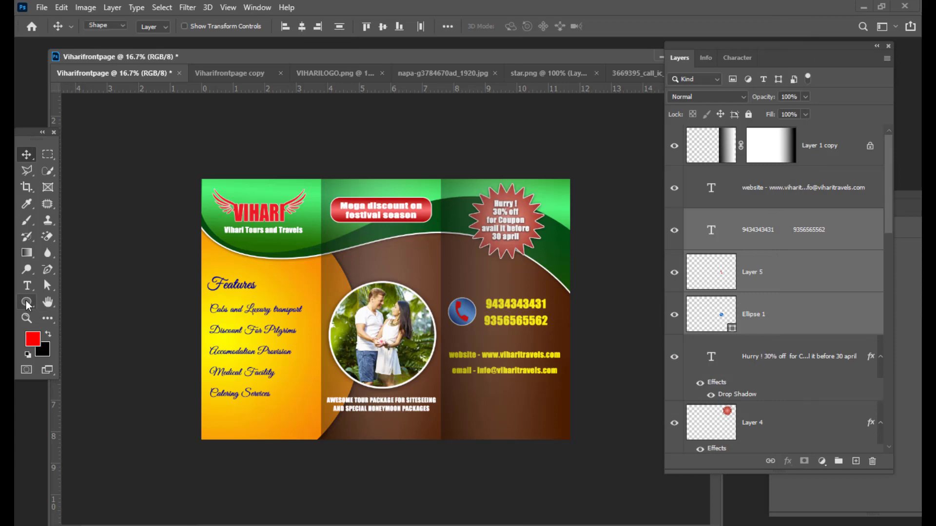
pyautogui.click(27, 303)
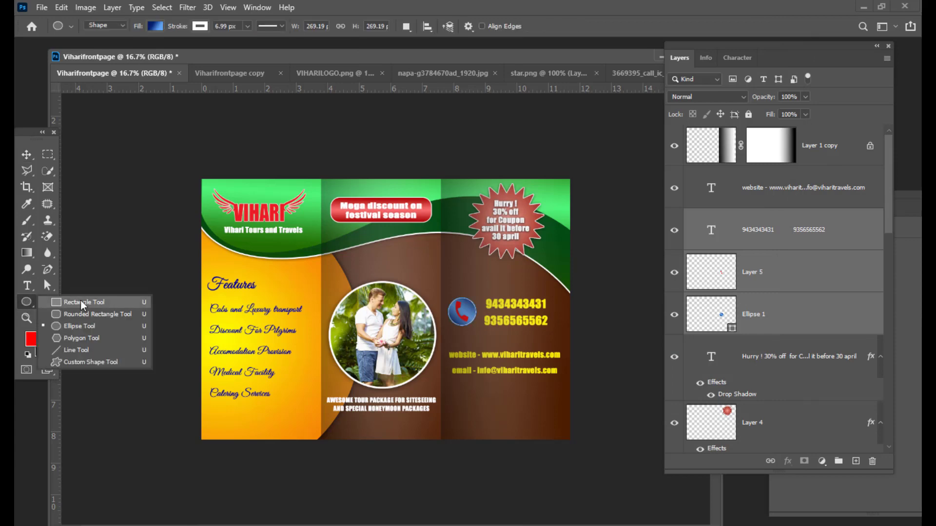
pyautogui.click(102, 318)
pyautogui.moveTo(360, 57); pyautogui.dragTo(377, 63)
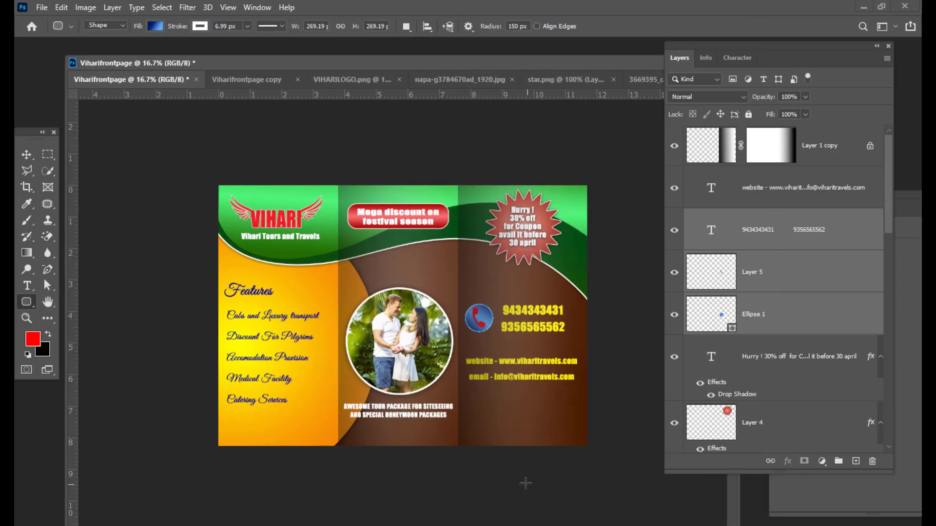
pyautogui.moveTo(469, 404); pyautogui.dragTo(617, 434)
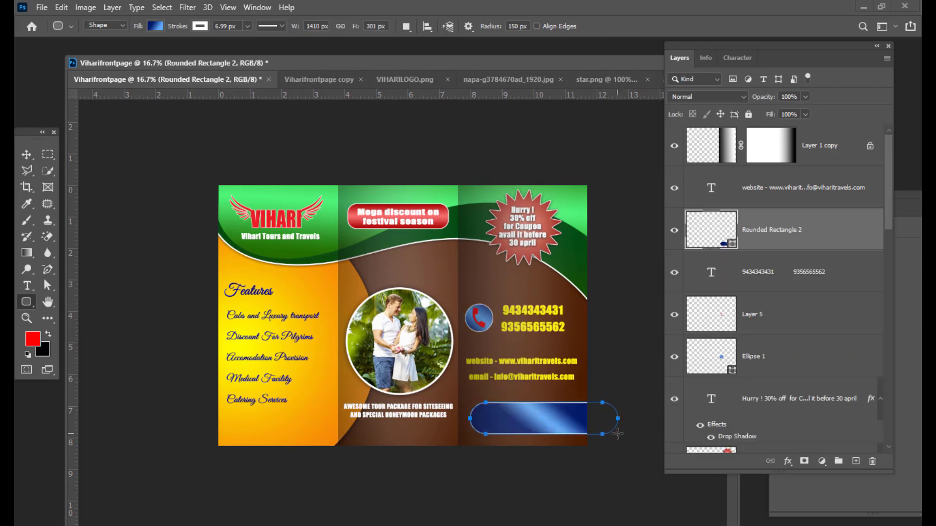
# Change the dark blue stop of the rounded rectangle's gradient fill to golden yellow f7c706.
pyautogui.click(155, 26)
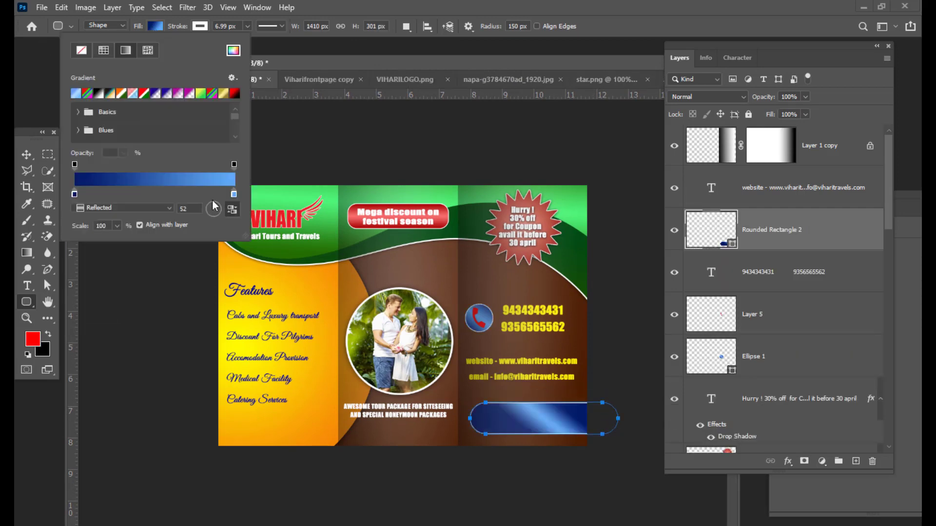
pyautogui.doubleClick(75, 195)
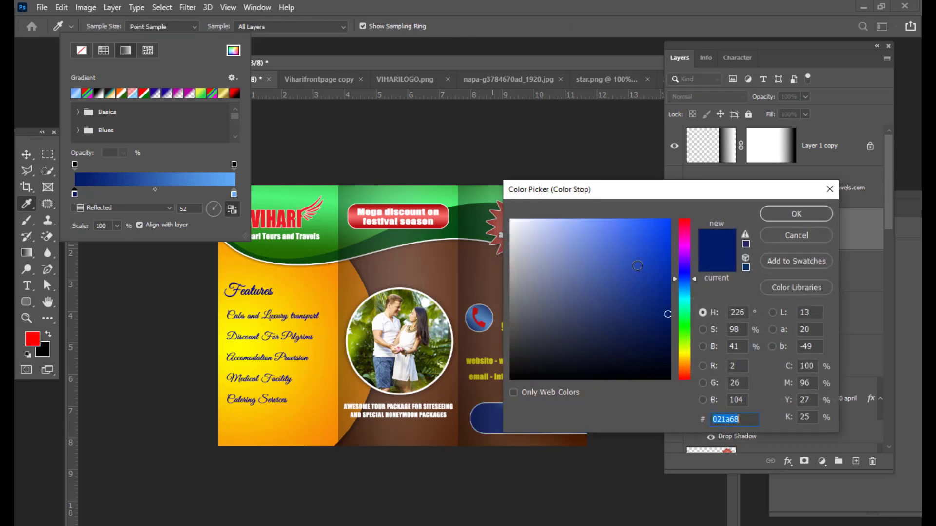
pyautogui.click(687, 358)
pyautogui.click(667, 224)
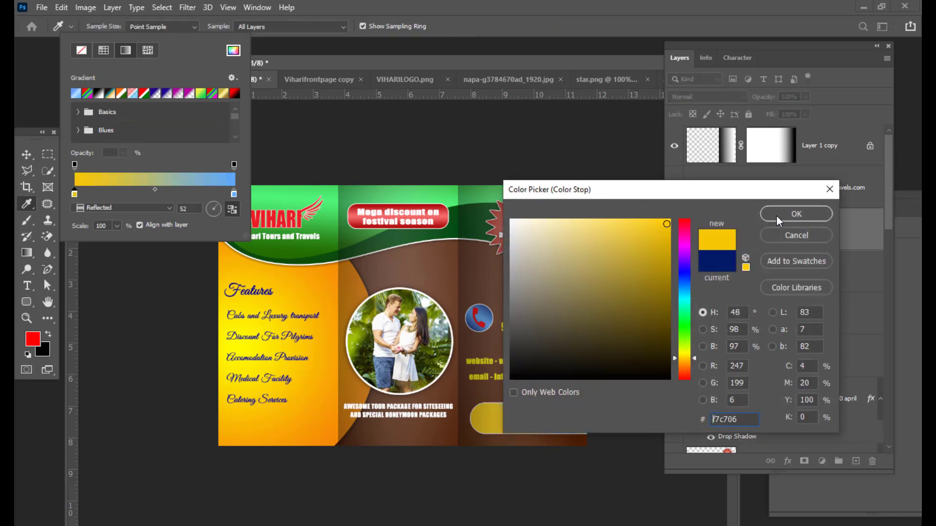
pyautogui.click(796, 214)
# Change the light blue stop of the rounded rectangle's gradient fill to deep orange.
pyautogui.doubleClick(234, 195)
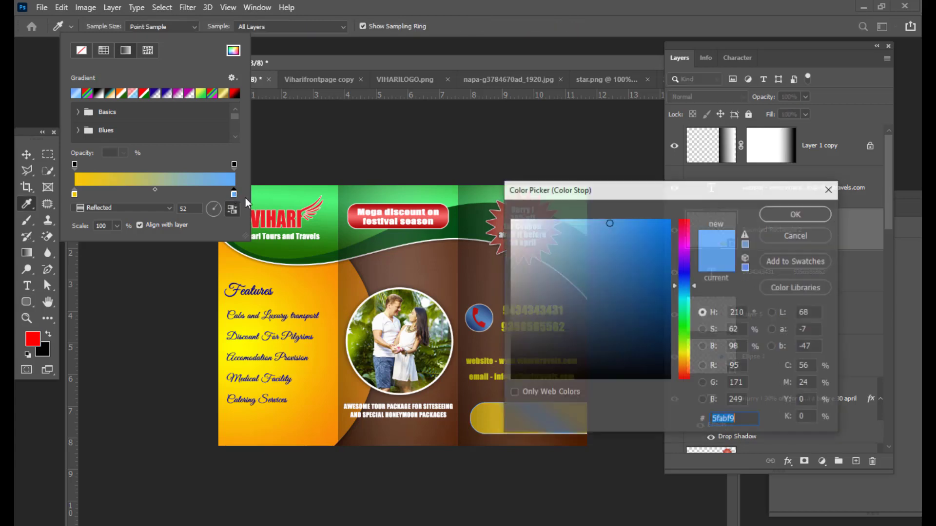
pyautogui.moveTo(685, 363); pyautogui.dragTo(687, 369)
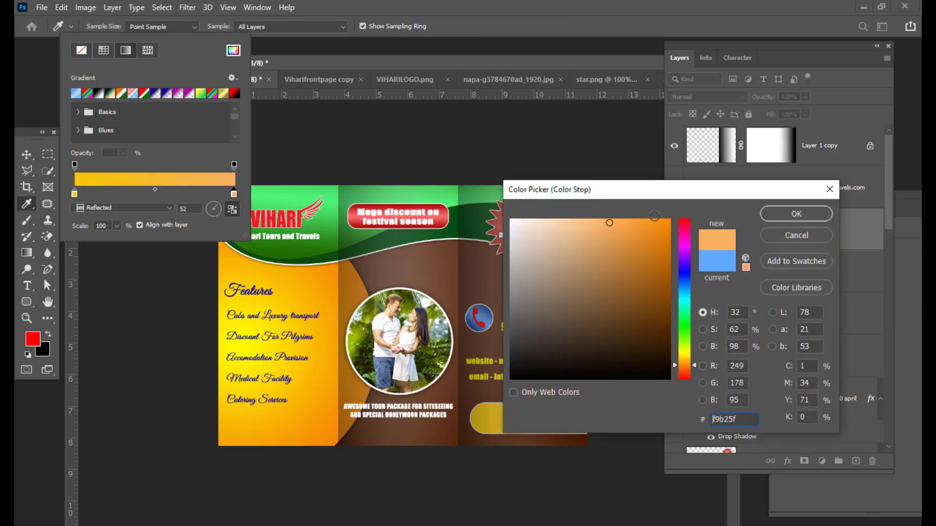
pyautogui.click(670, 224)
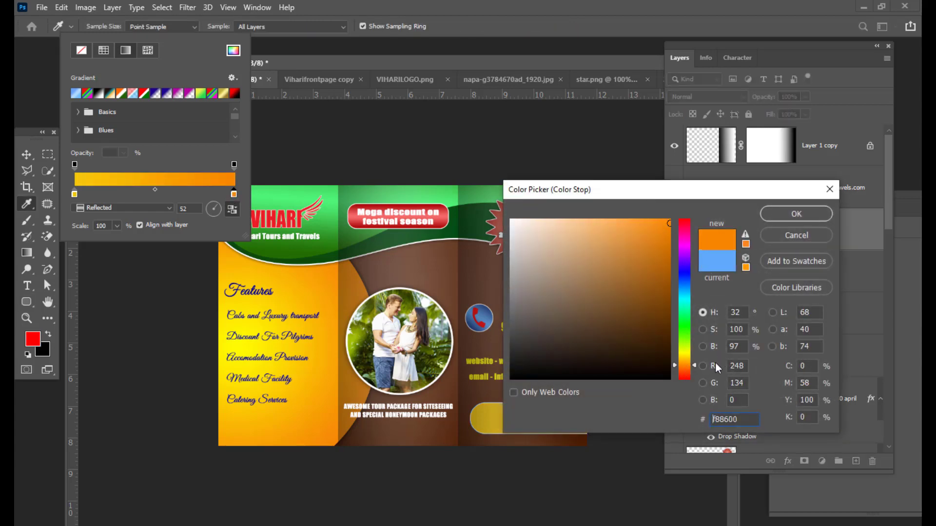
pyautogui.click(688, 362)
pyautogui.click(796, 213)
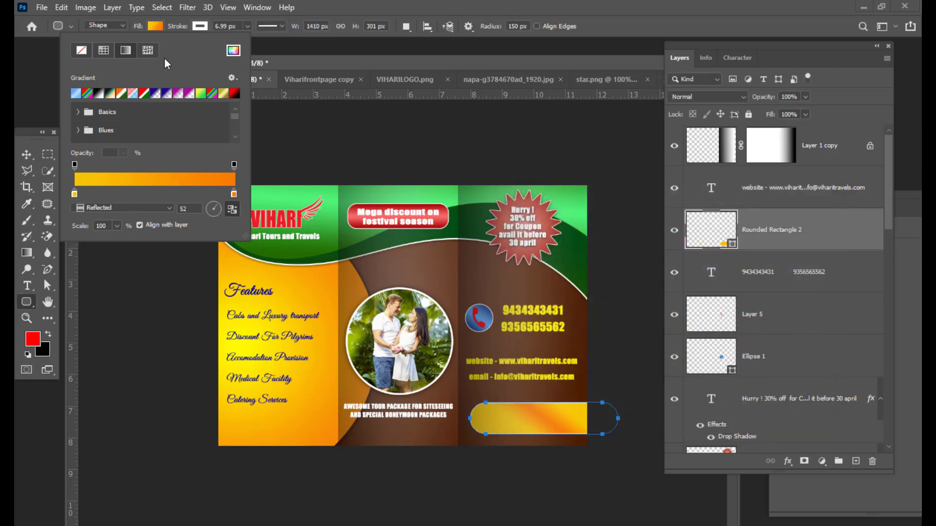
# Reverse the rounded rectangle's reflected gradient and set its angle to 81°.
pyautogui.click(233, 213)
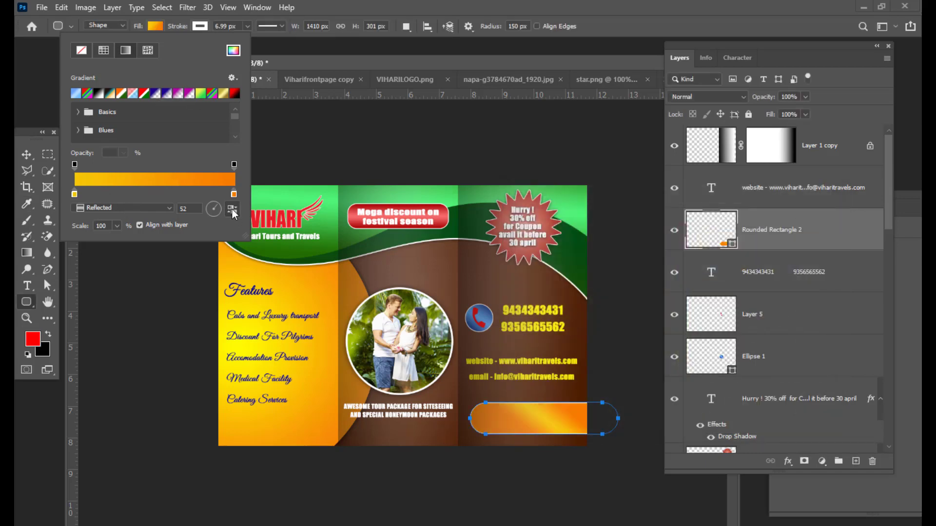
pyautogui.click(213, 207)
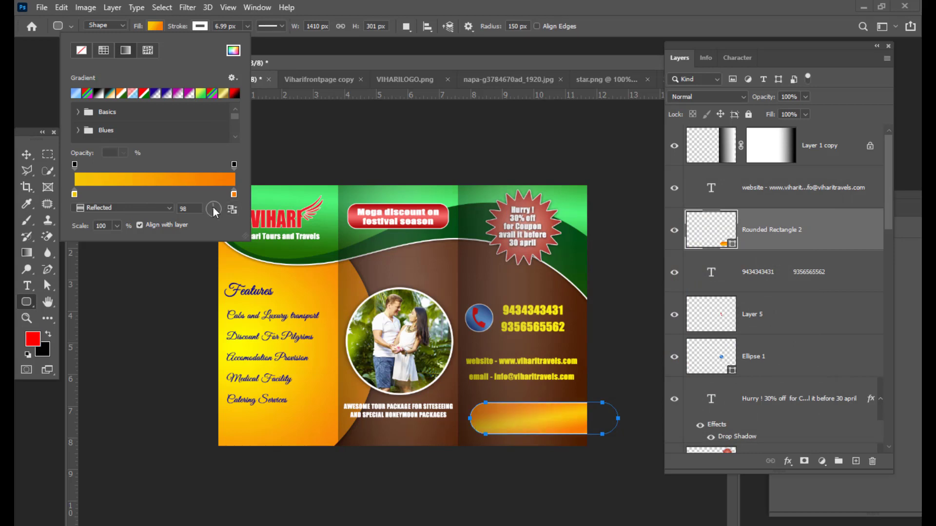
pyautogui.click(215, 207)
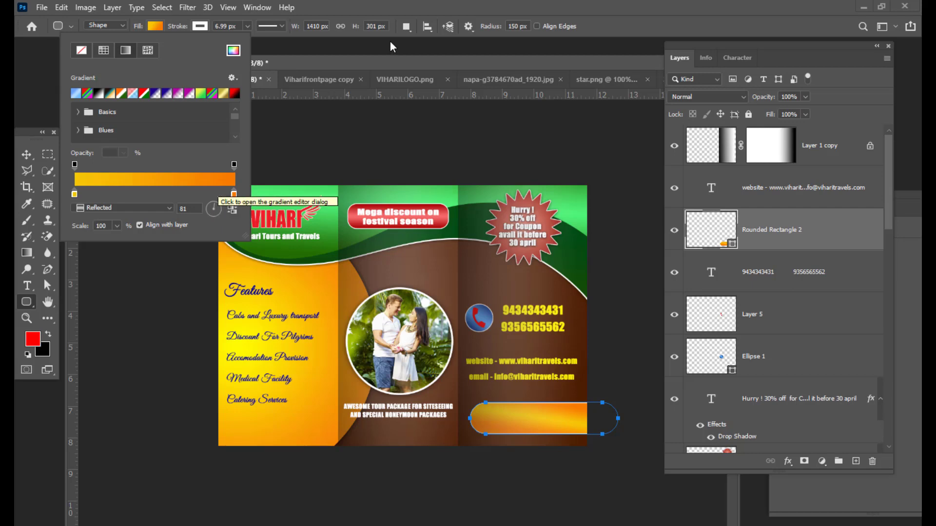
pyautogui.click(199, 26)
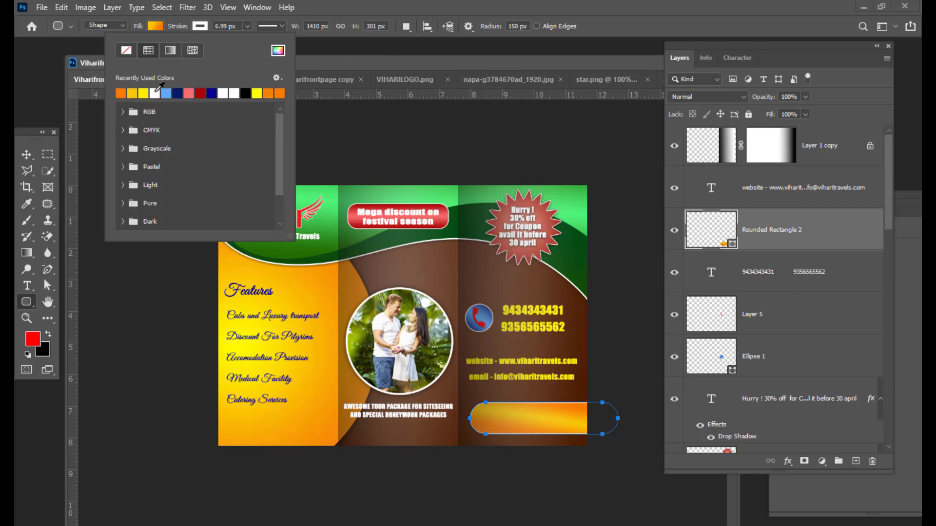
pyautogui.click(418, 68)
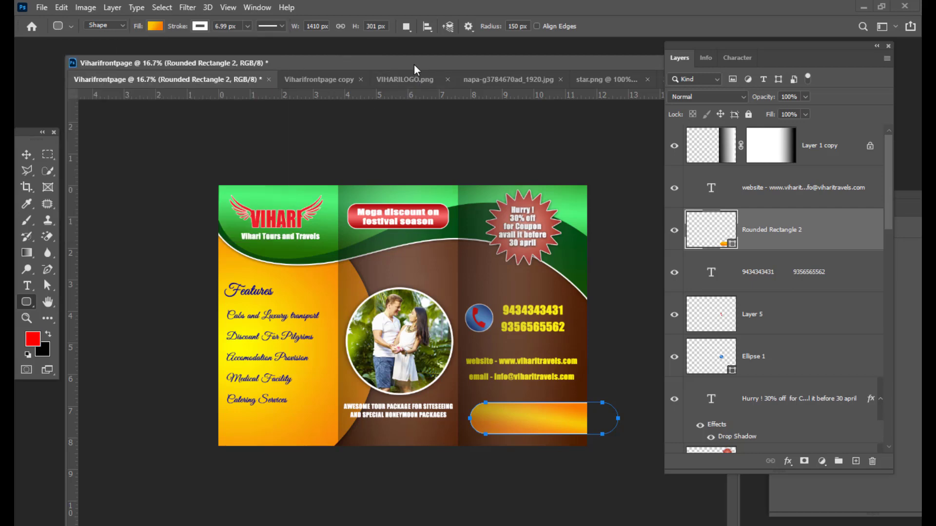
pyautogui.click(29, 155)
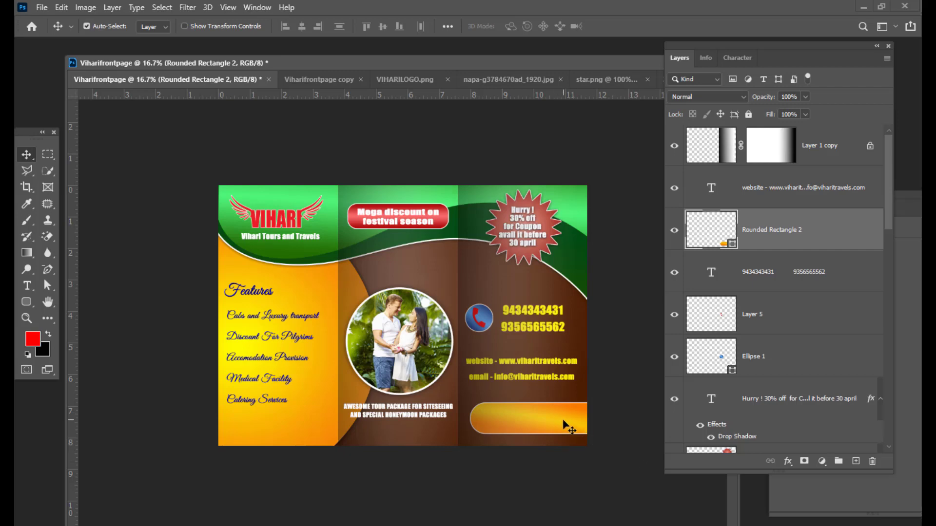
# Nudge the golden rounded rectangle slightly upward on the third panel.
pyautogui.press('Up')
pyautogui.press('Up')
pyautogui.press('Up')
pyautogui.press('Up')
pyautogui.press('Up')
pyautogui.press('Up')
pyautogui.press('Up')
pyautogui.press('Up')
pyautogui.press('Up')
pyautogui.press('Up')
pyautogui.press('Up')
pyautogui.press('Up')
pyautogui.press('Up')
pyautogui.press('Up')
pyautogui.press('Up')
pyautogui.press('Up')
pyautogui.press('Up')
pyautogui.press('Up')
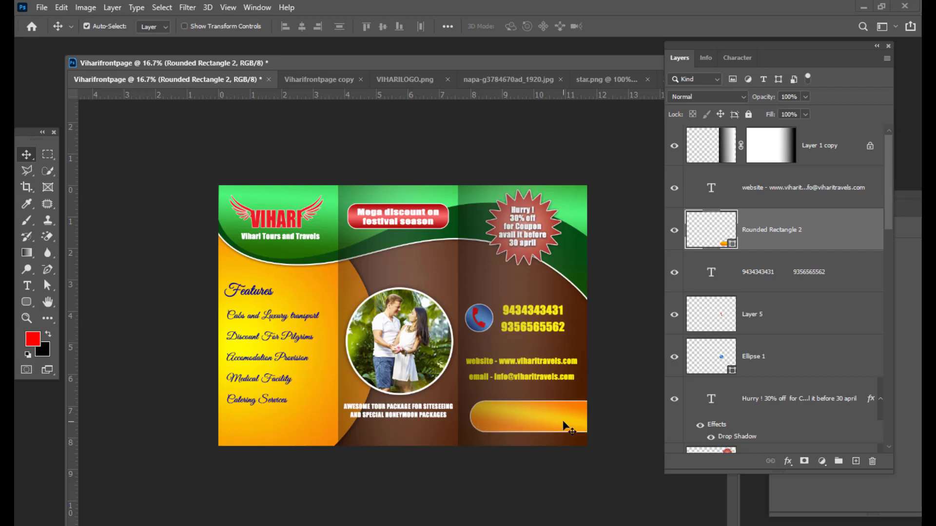
# Stretch the rounded rectangle's upper edge to just below the email line and shift the shape slightly to the right.
pyautogui.hotkey('ctrl', 't')
pyautogui.moveTo(544, 401); pyautogui.dragTo(543, 402)
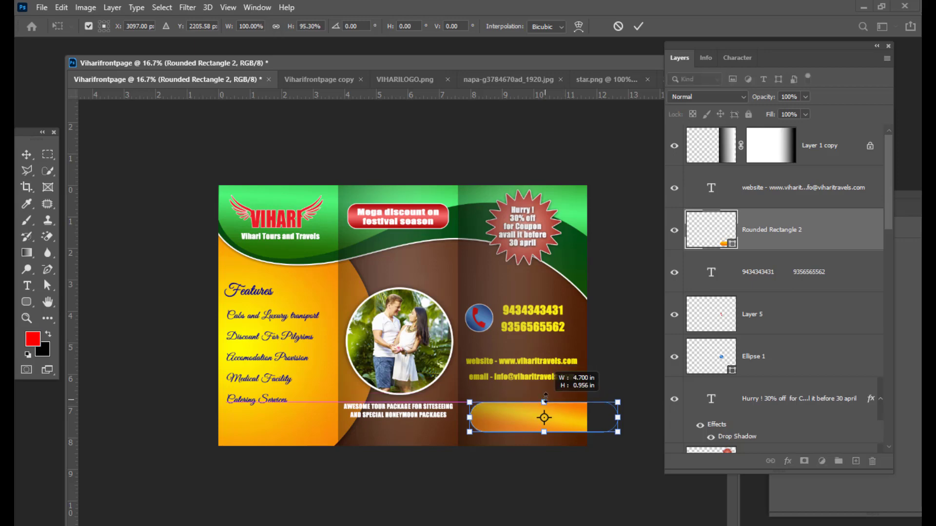
pyautogui.moveTo(544, 401); pyautogui.dragTo(544, 393)
pyautogui.press('Return')
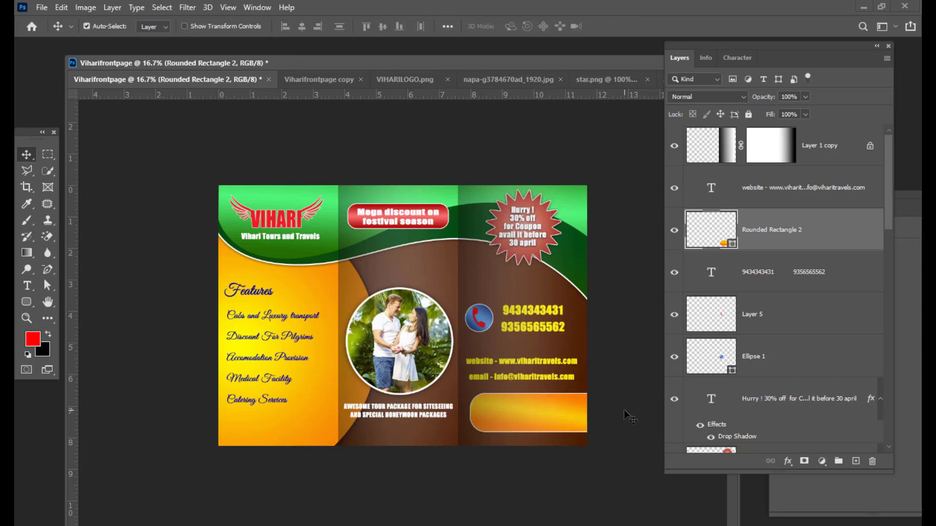
pyautogui.hotkey('shift', 'Right')
pyautogui.hotkey('shift', 'Right')
# Switch to the VIHARIBROCHURE file in Notepad, copy the two lines under the address heading and return to the brochure.
pyautogui.hotkey('alt', 'Tab')
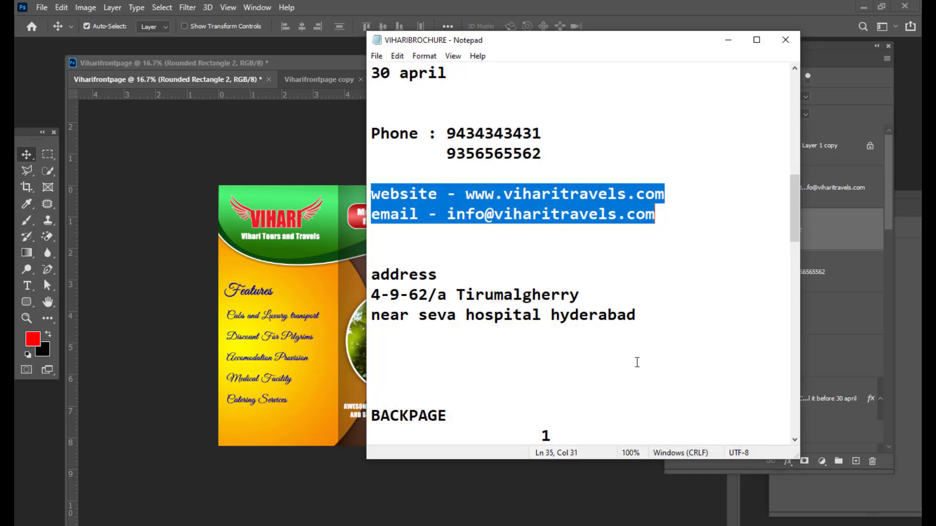
pyautogui.moveTo(372, 293); pyautogui.dragTo(661, 319)
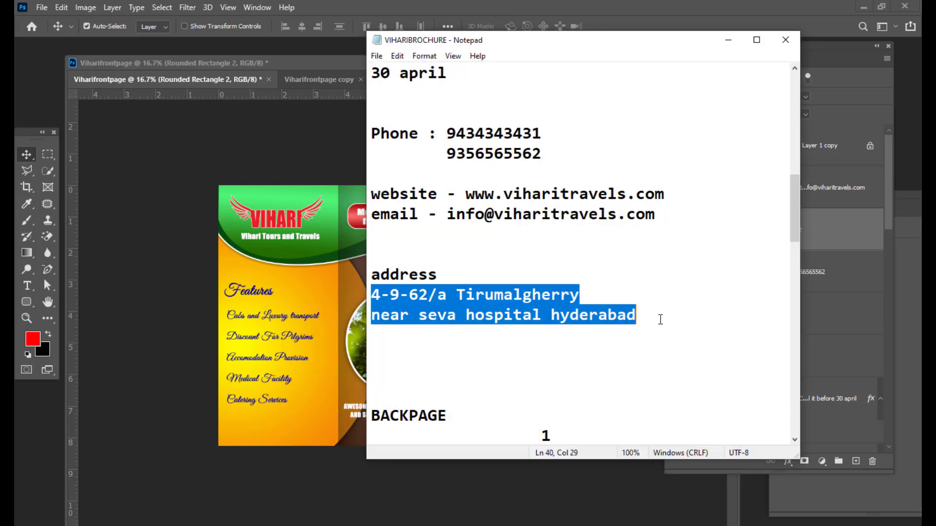
pyautogui.rightClick(518, 294)
pyautogui.click(537, 334)
pyautogui.click(728, 40)
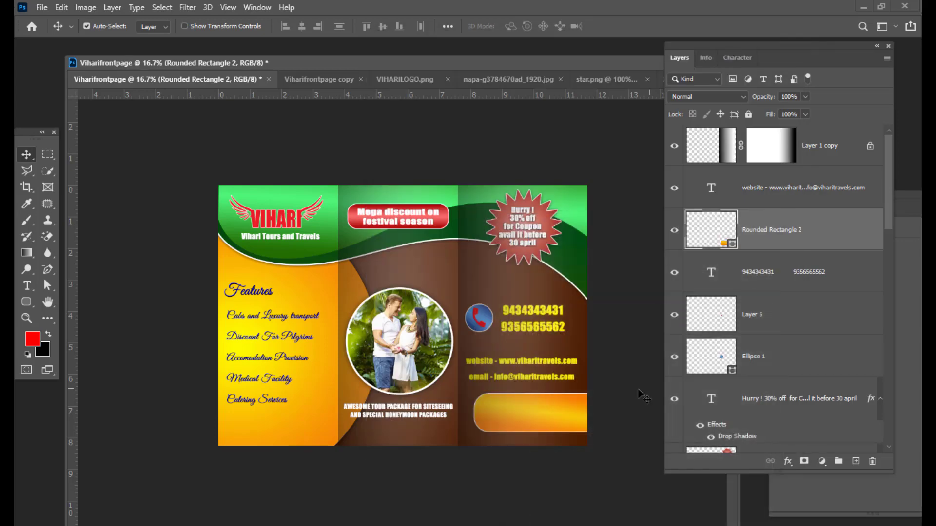
# Lock the rounded rectangle's position and paste the copied business address into a new text box over it.
pyautogui.click(28, 285)
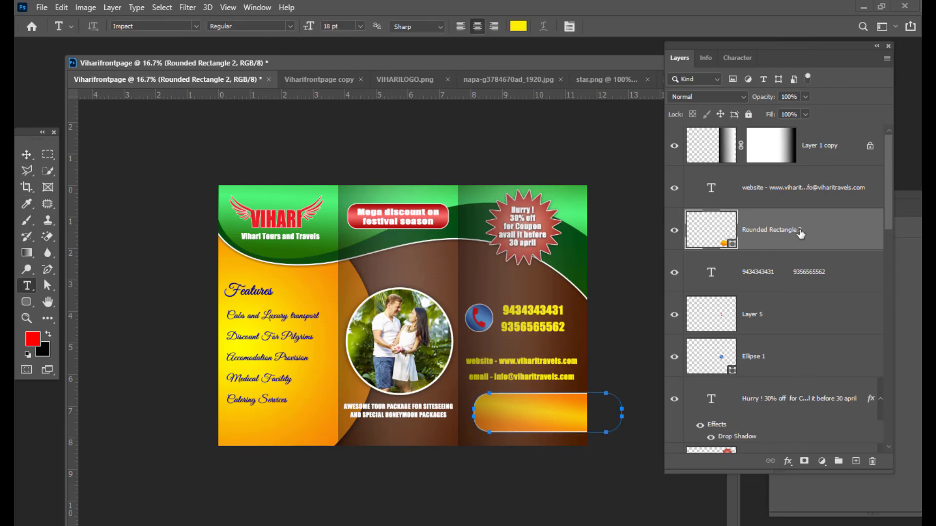
pyautogui.moveTo(736, 41); pyautogui.dragTo(761, 50)
pyautogui.click(654, 106)
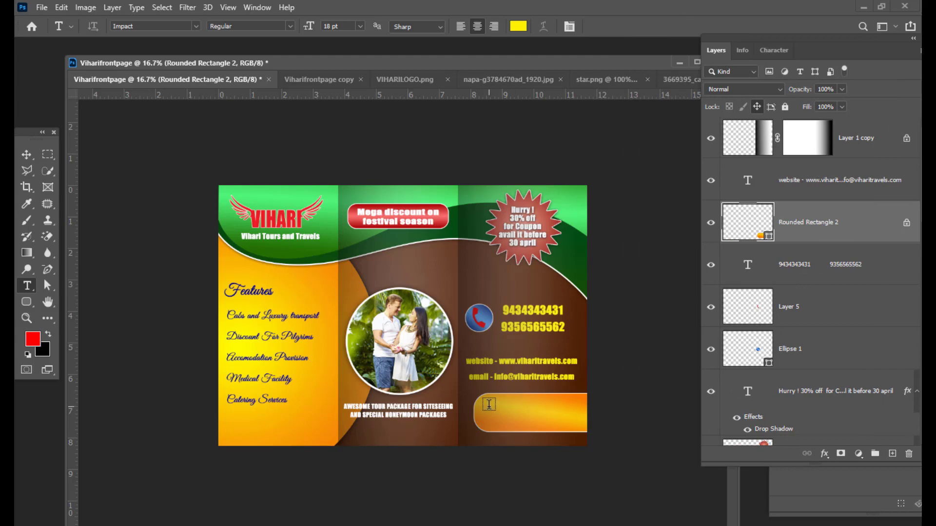
pyautogui.moveTo(486, 407); pyautogui.dragTo(588, 443)
pyautogui.press('BackSpace')
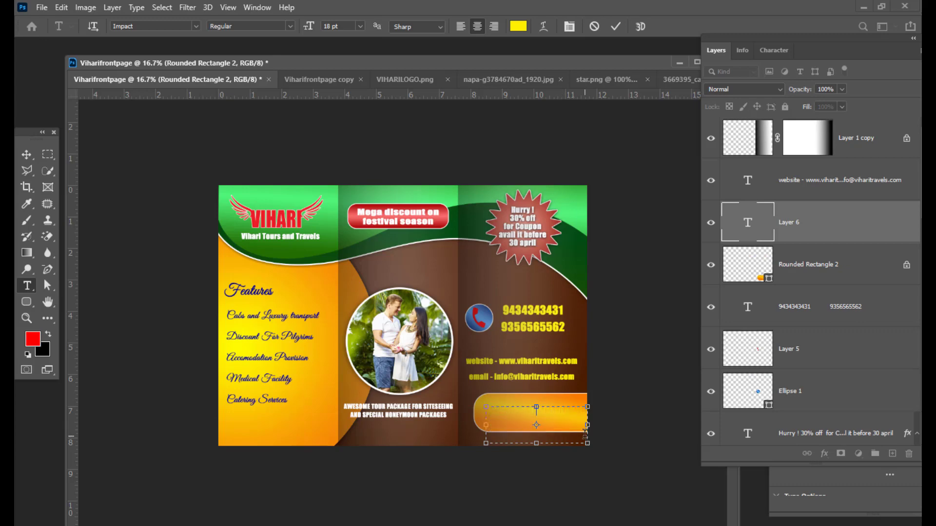
pyautogui.hotkey('ctrl', 'v')
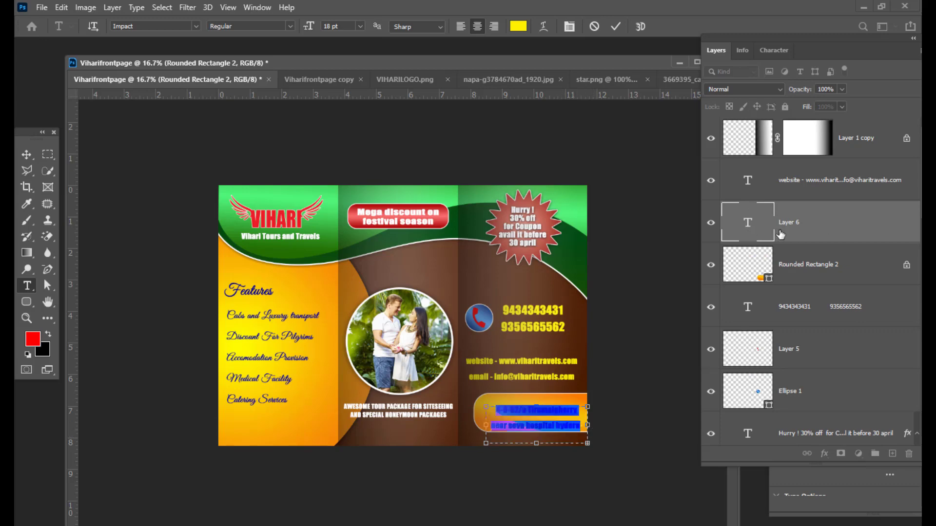
# Change the colour of the address text to dark blue.
pyautogui.doubleClick(745, 223)
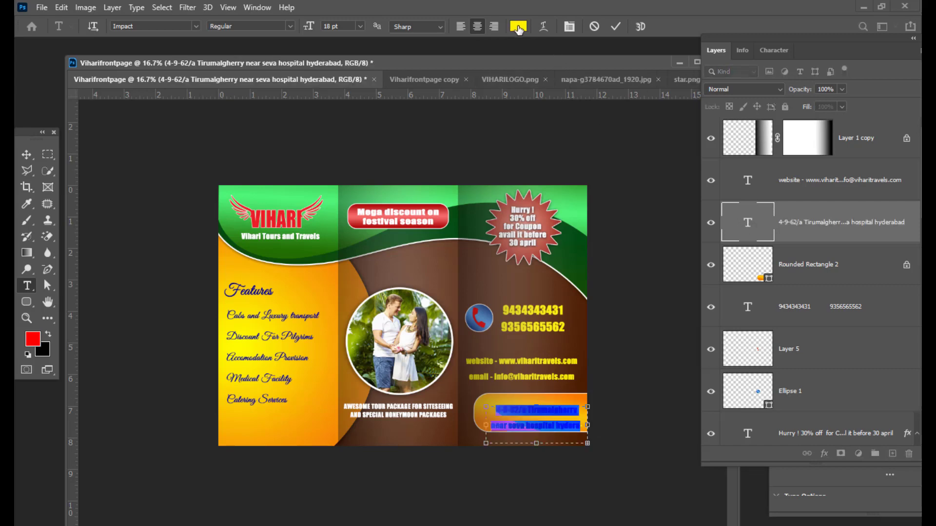
pyautogui.click(519, 27)
pyautogui.click(685, 276)
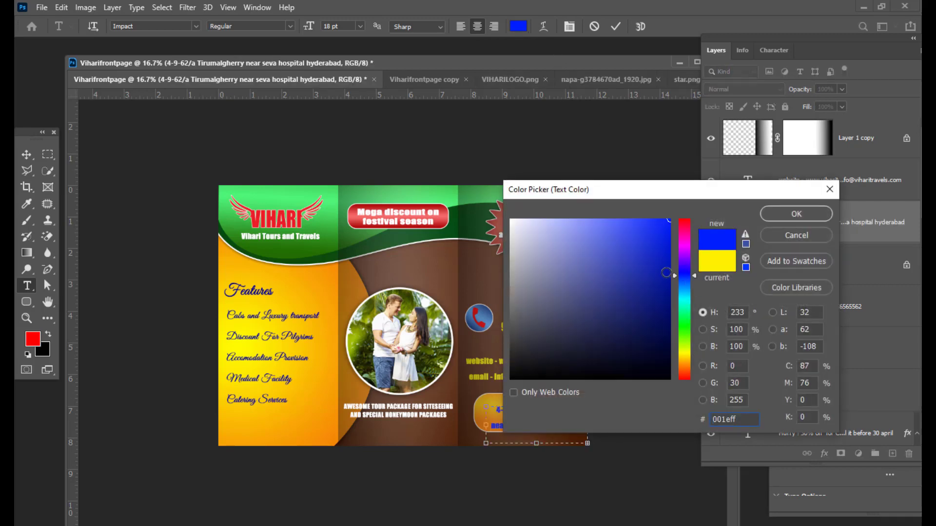
pyautogui.click(666, 272)
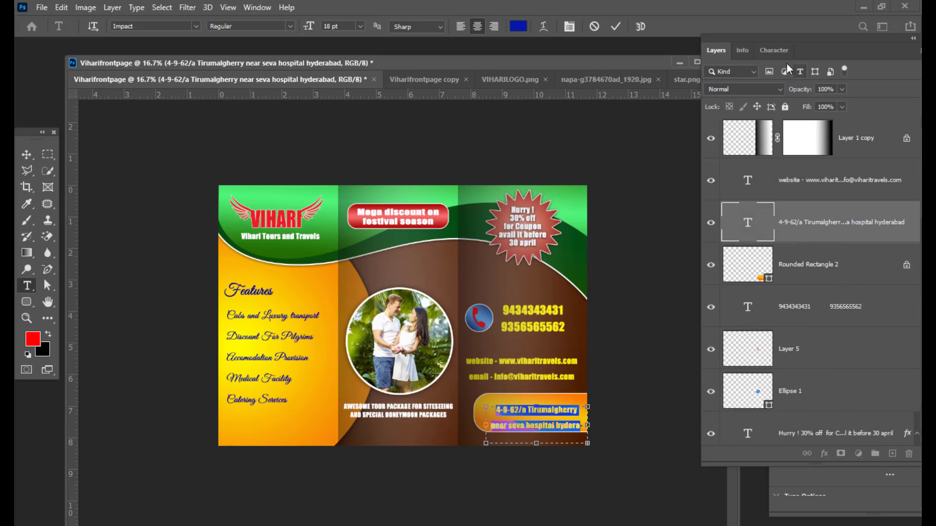
# Set the leading of the address text to 15 pt.
pyautogui.click(774, 51)
pyautogui.click(801, 91)
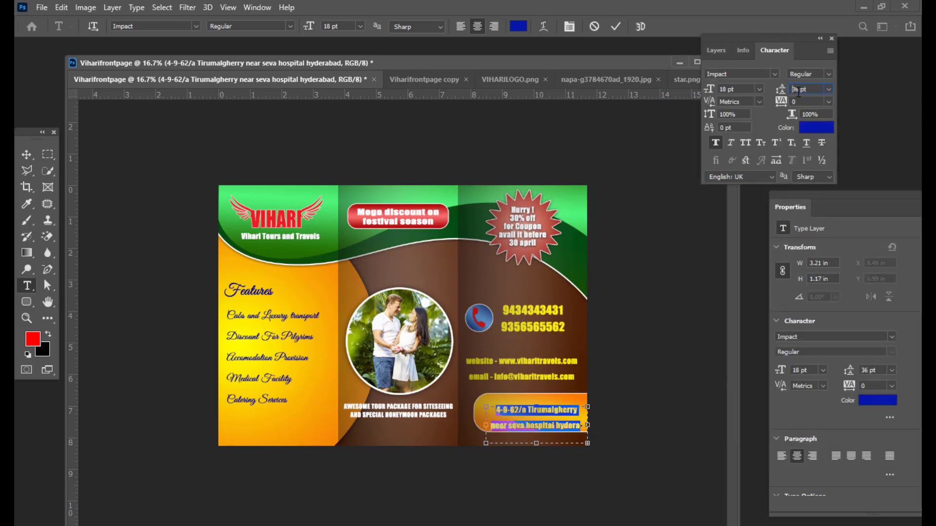
pyautogui.press('Down')
pyautogui.press('Down')
pyautogui.press('Down')
pyautogui.press('Down')
pyautogui.press('Down')
pyautogui.press('Down')
pyautogui.press('Down')
pyautogui.press('Down')
pyautogui.press('Down')
pyautogui.press('Down')
pyautogui.press('Down')
pyautogui.press('Down')
pyautogui.press('Down')
pyautogui.press('Down')
pyautogui.press('Down')
pyautogui.press('Down')
pyautogui.press('Down')
pyautogui.press('Down')
pyautogui.press('Down')
pyautogui.press('Down')
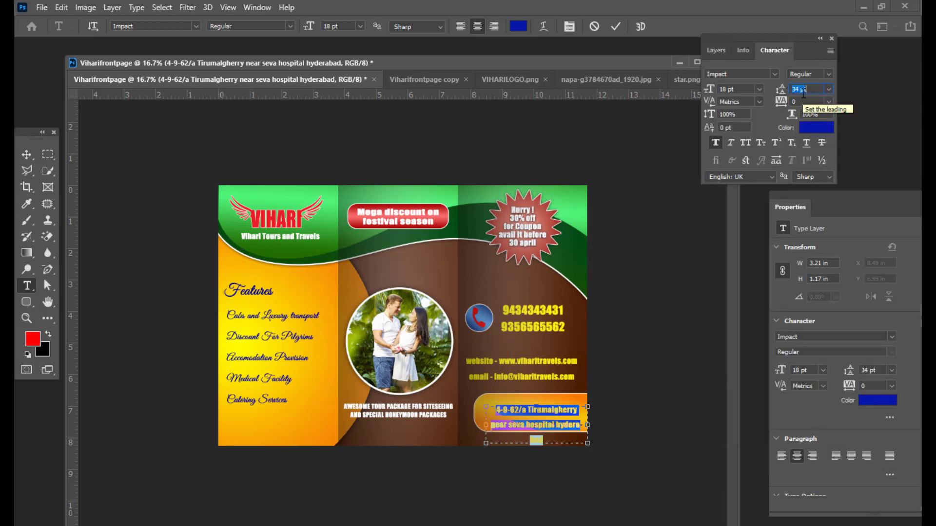
pyautogui.press('Down')
pyautogui.press('Down')
pyautogui.press('Down')
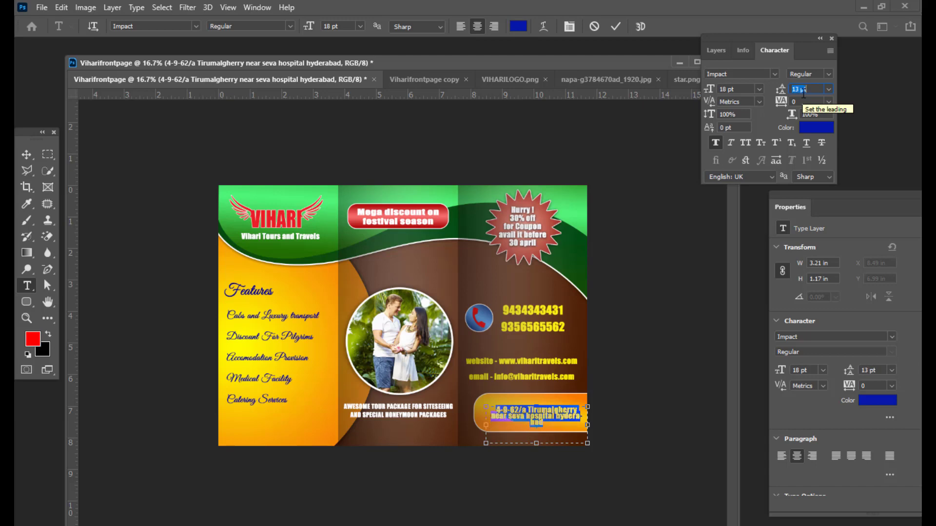
pyautogui.press('Up')
pyautogui.press('Up')
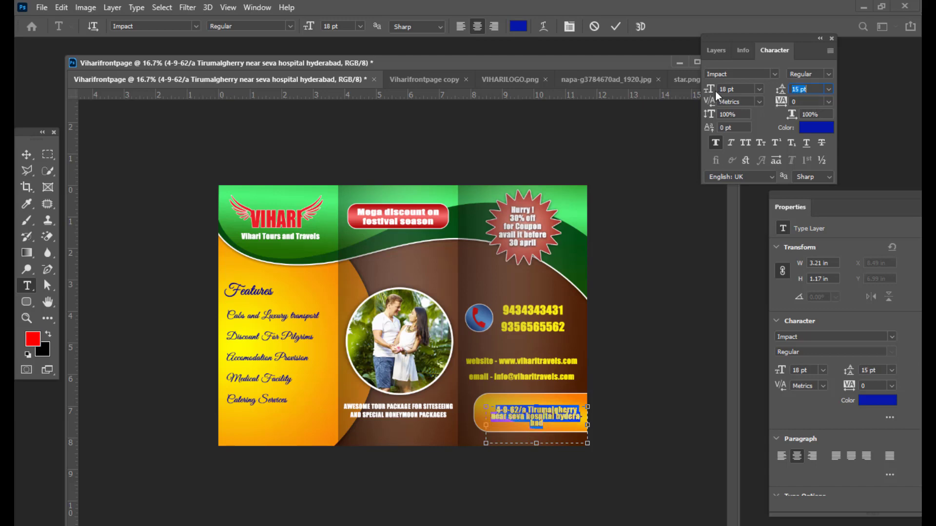
# Set the address text size to 15 pt and shorten its text box to about 0.56 in high within the banner.
pyautogui.click(724, 89)
pyautogui.press('Down')
pyautogui.press('Down')
pyautogui.press('Down')
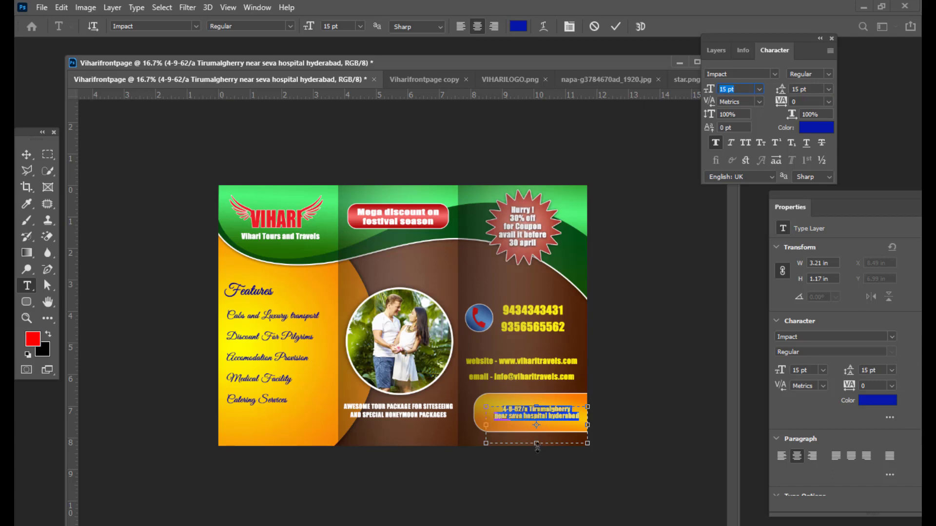
pyautogui.moveTo(537, 445); pyautogui.dragTo(518, 416)
pyautogui.click(26, 154)
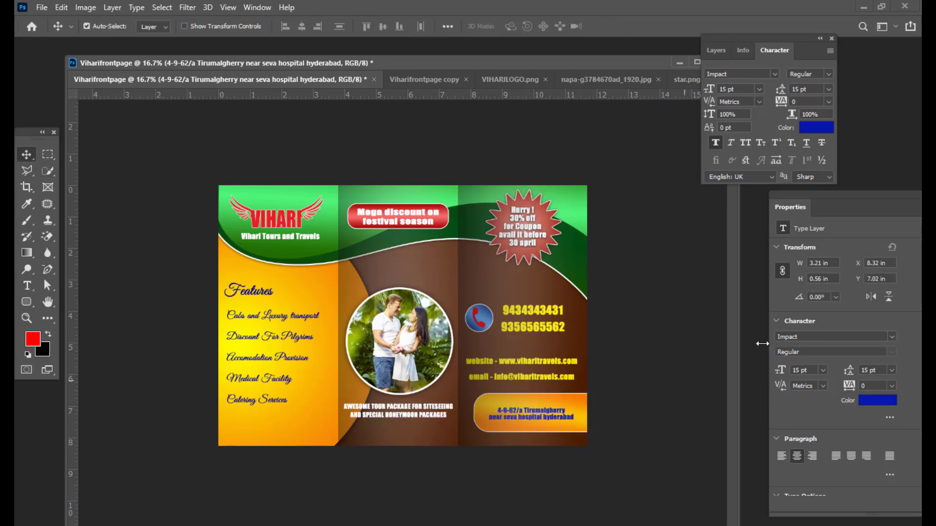
# Extend the address text box downward and break the text so its last word stands on a third line.
pyautogui.click(716, 50)
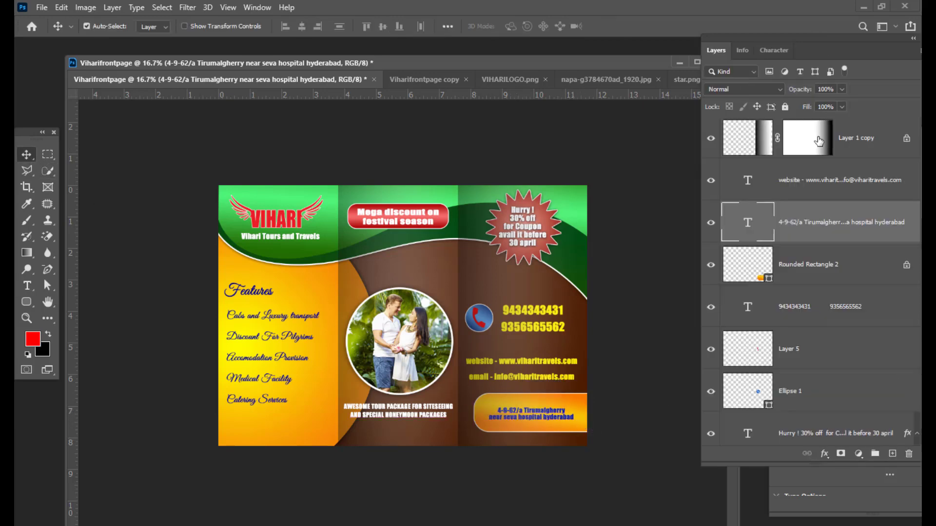
pyautogui.doubleClick(761, 230)
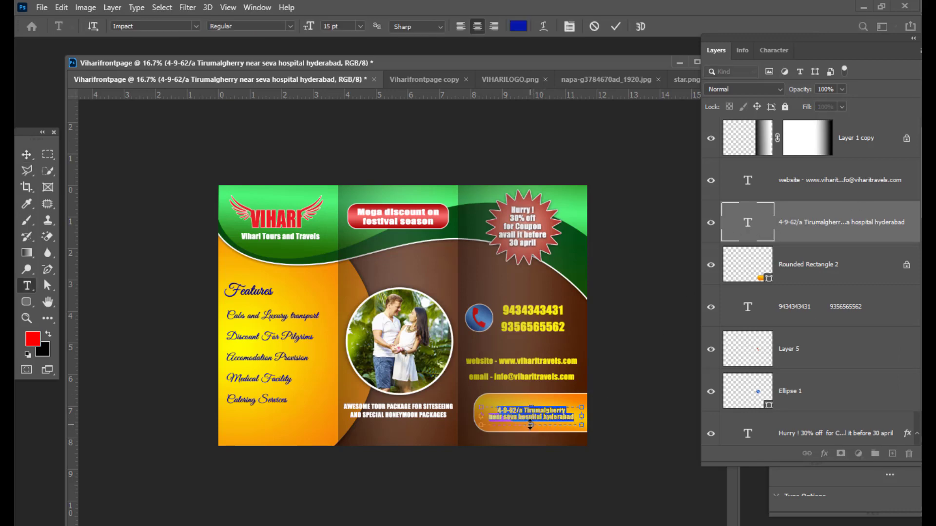
pyautogui.moveTo(530, 424); pyautogui.dragTo(531, 432)
pyautogui.click(544, 414)
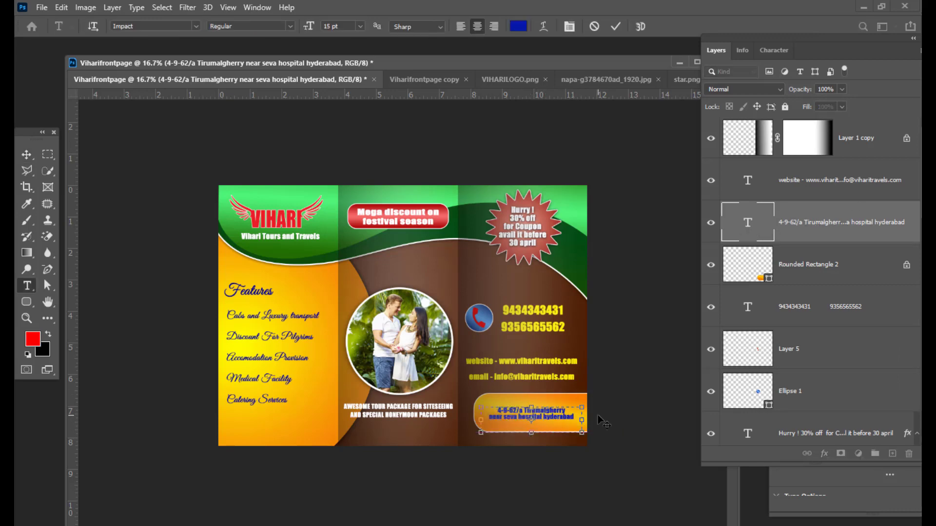
pyautogui.press('Return')
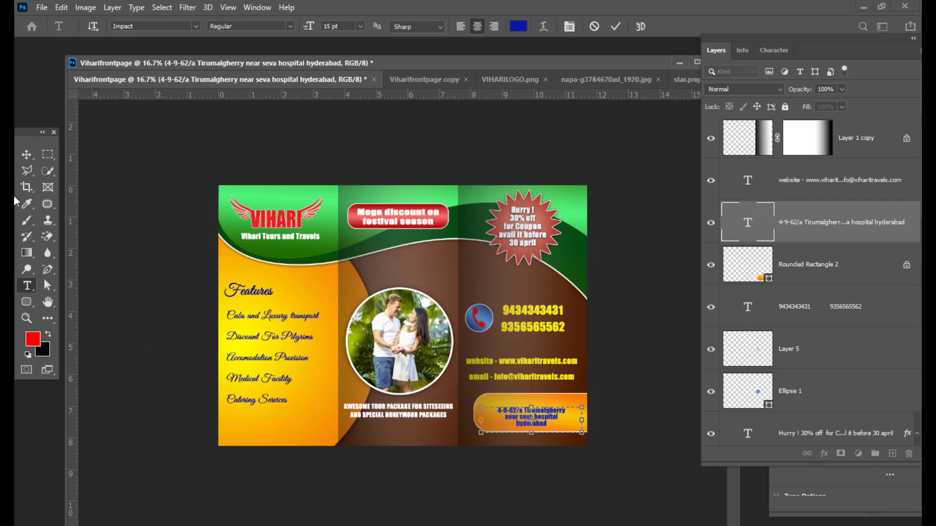
pyautogui.click(27, 154)
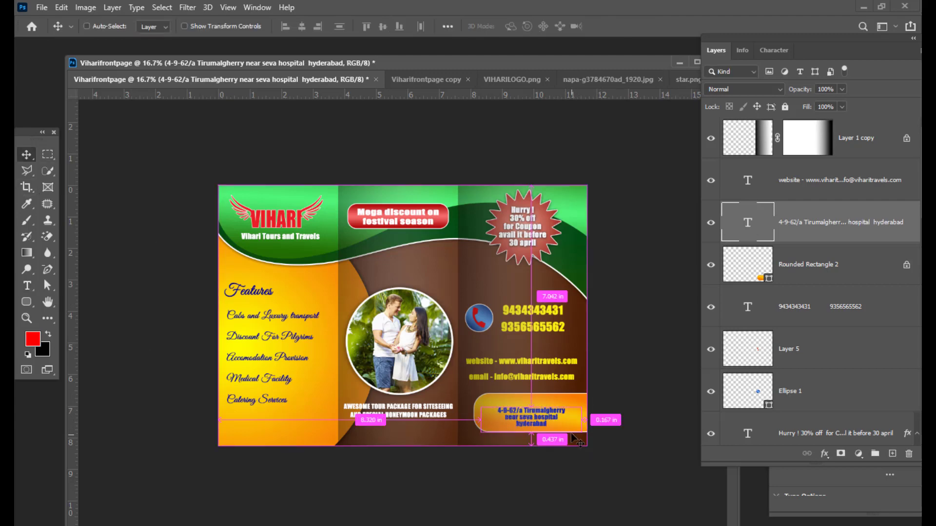
# Scale the address text to 141.66% and position it centred on the visible part of the golden banner.
pyautogui.hotkey('ctrl', 't')
pyautogui.moveTo(581, 407); pyautogui.dragTo(557, 412)
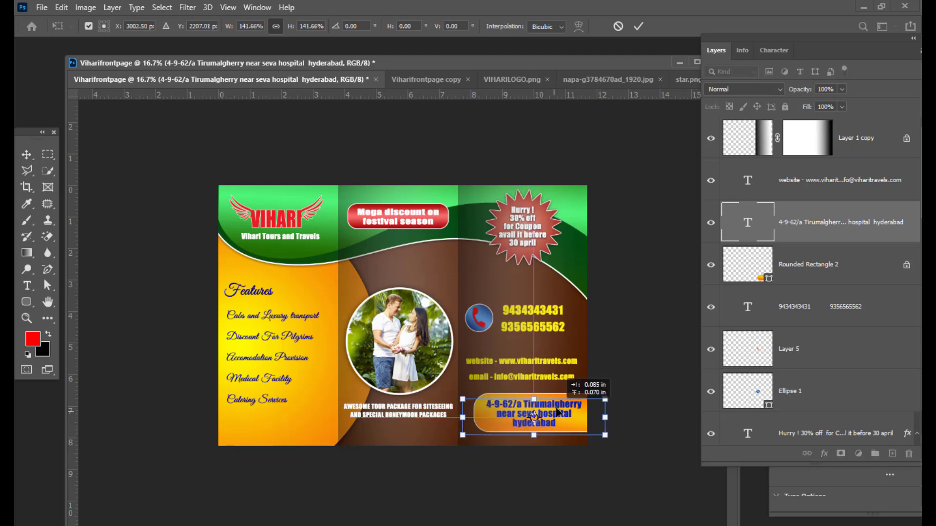
pyautogui.press('Left')
pyautogui.press('Left')
pyautogui.press('Up')
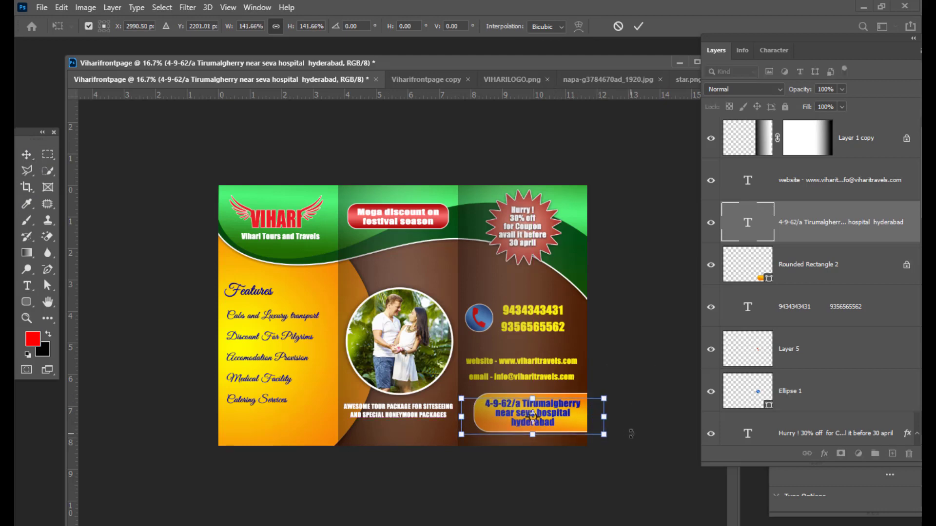
pyautogui.press('Right')
pyautogui.press('Right')
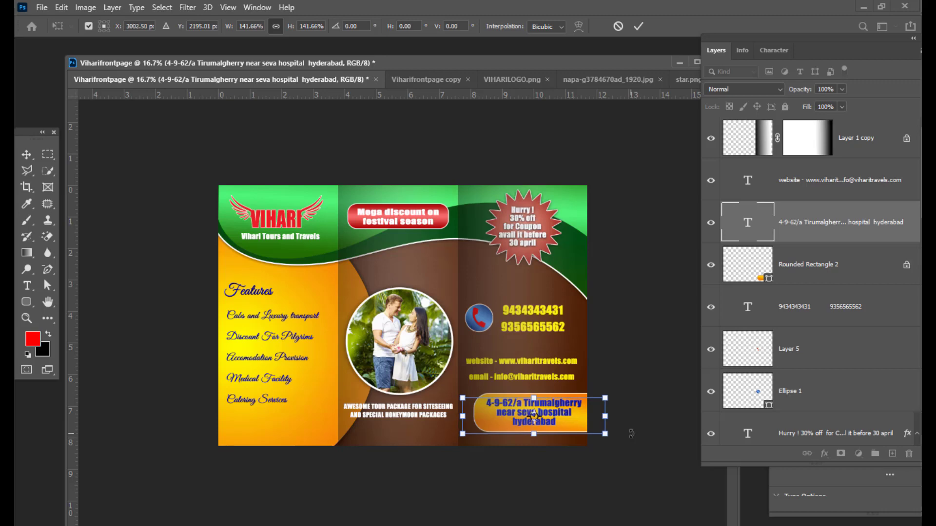
pyautogui.press('Return')
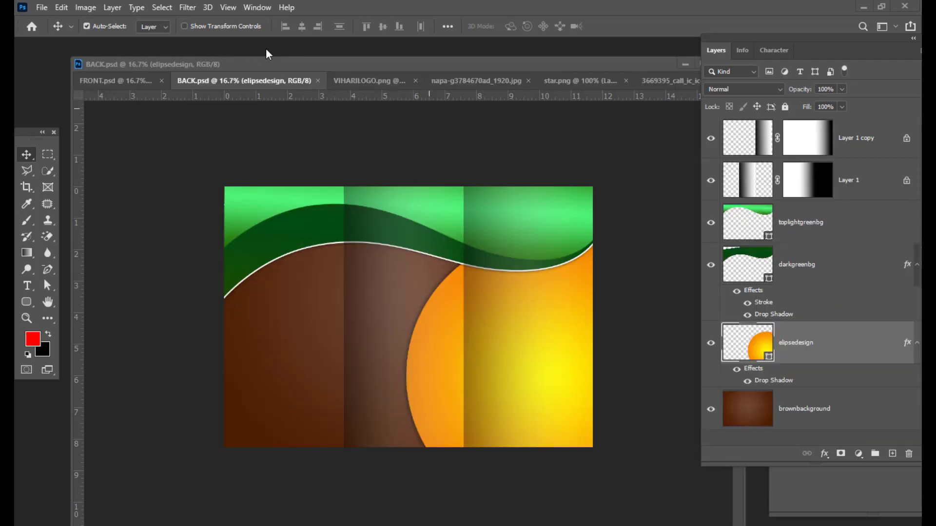
# Place the VIHARILOGO image from the VIHARI - BROCHURE folder into BACK.psd, shifted slightly left of the page centre.
pyautogui.moveTo(273, 63); pyautogui.dragTo(278, 65)
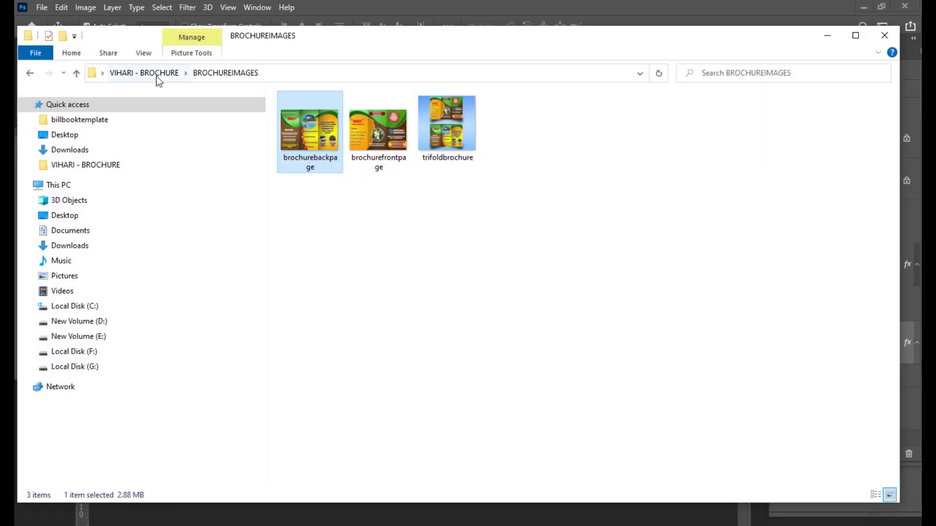
pyautogui.click(156, 74)
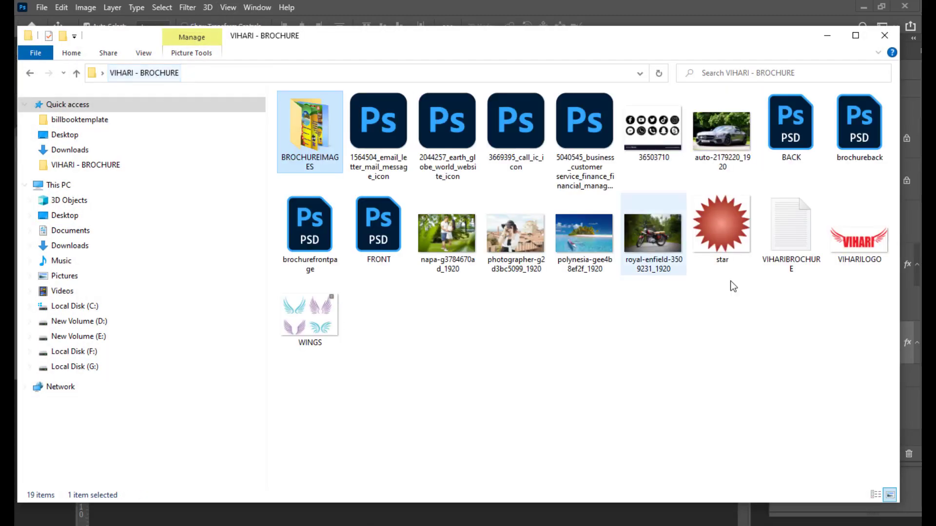
pyautogui.click(857, 251)
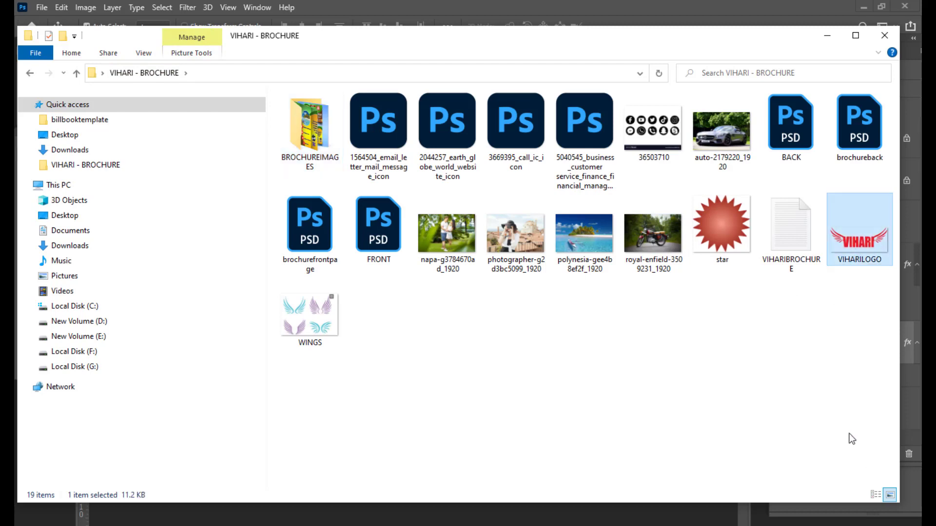
pyautogui.moveTo(751, 42); pyautogui.dragTo(218, 232)
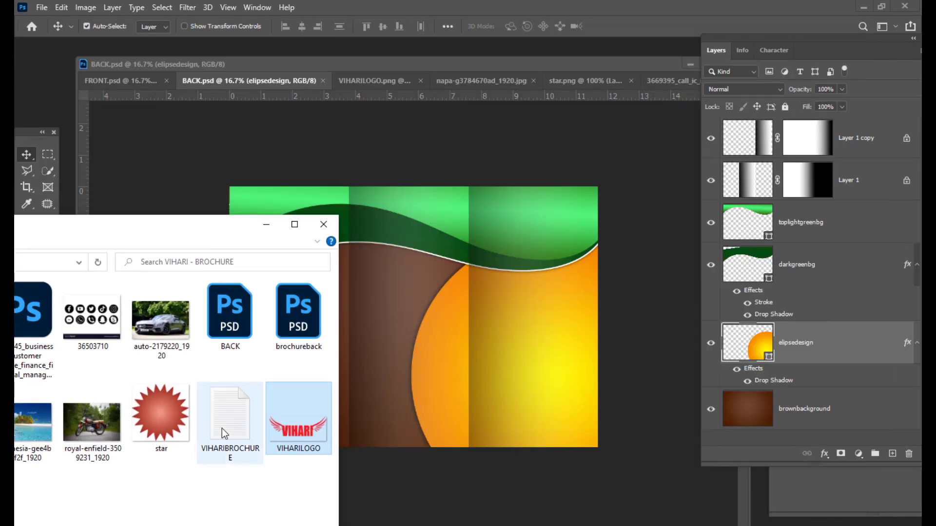
pyautogui.moveTo(288, 420); pyautogui.dragTo(422, 351)
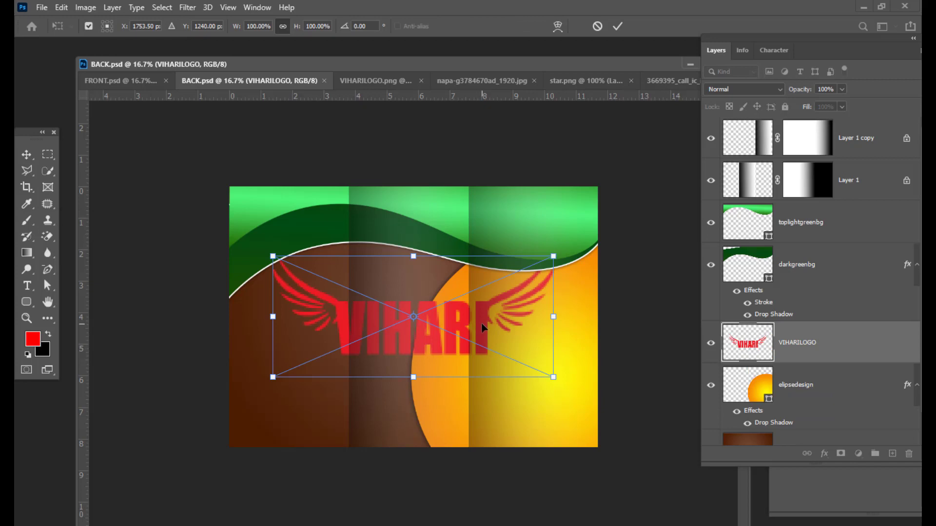
pyautogui.moveTo(483, 327); pyautogui.dragTo(463, 328)
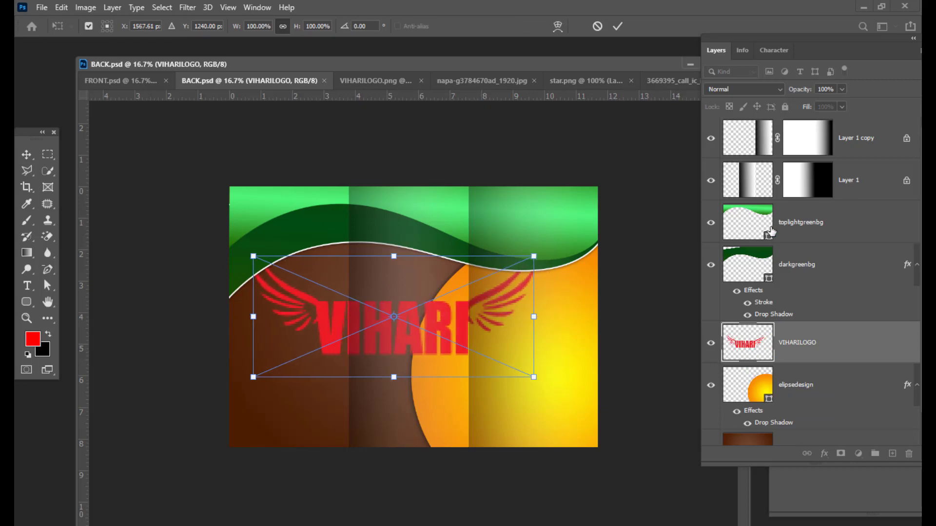
pyautogui.press('Return')
# Convert the VIHARILOGO layer to a smart object, scale it to 30.64% and place it over the left fold's green wave.
pyautogui.rightClick(854, 346)
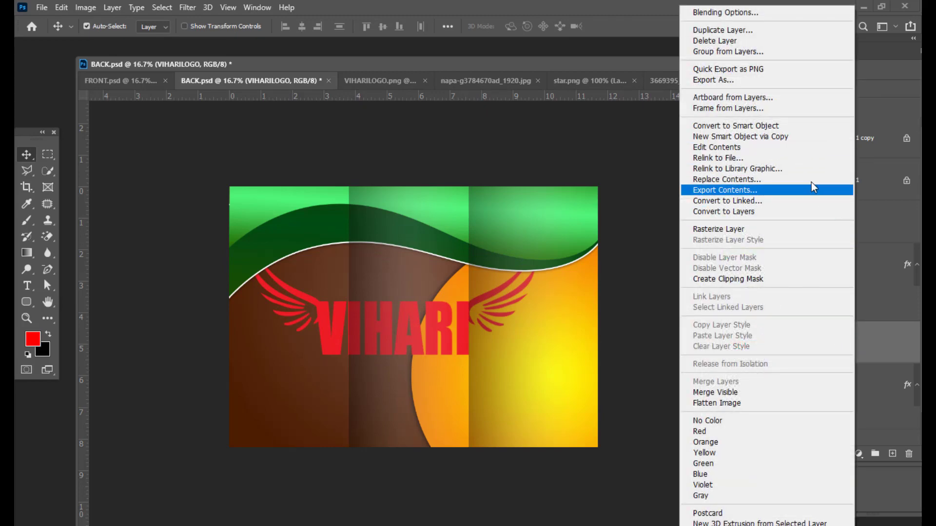
pyautogui.click(760, 125)
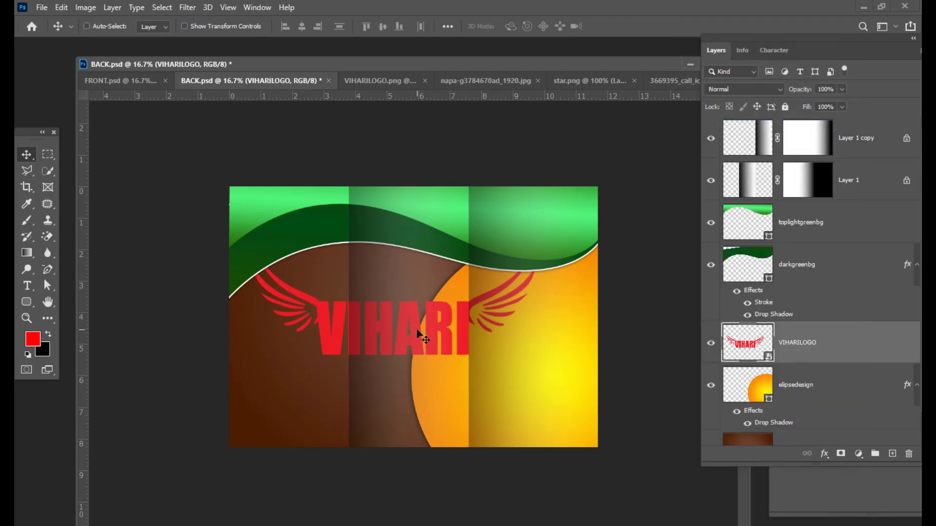
pyautogui.hotkey('ctrl', 't')
pyautogui.moveTo(534, 256); pyautogui.dragTo(304, 232)
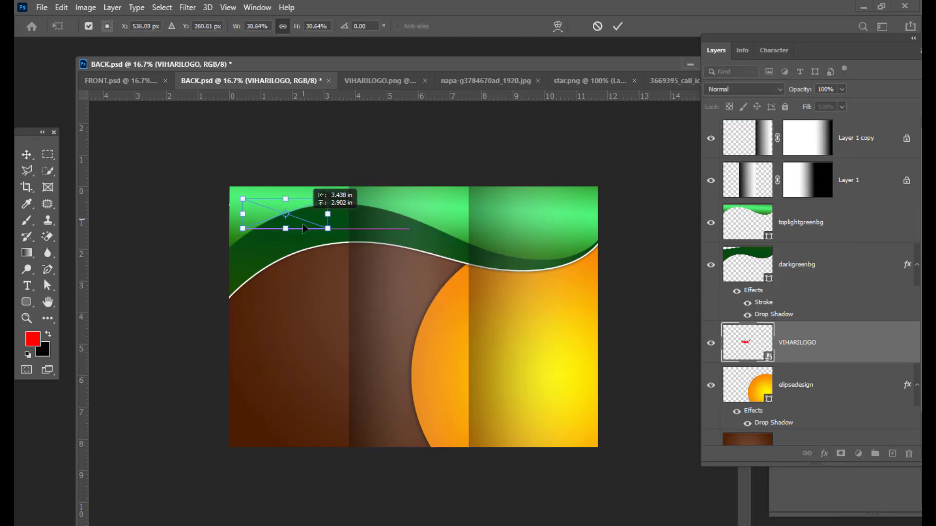
pyautogui.press('Return')
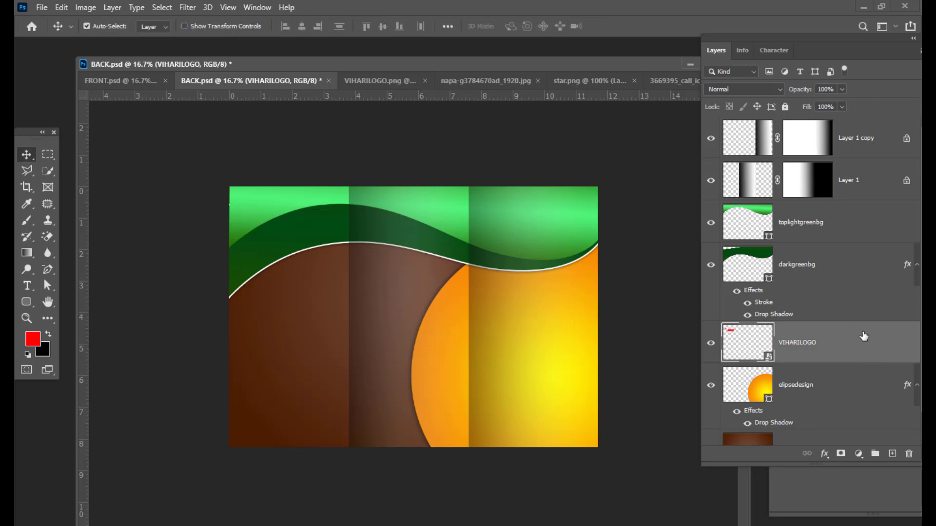
# Bring the VIHARILOGO layer above Layer 1 copy and shift the logo slightly down onto the dark green wave.
pyautogui.moveTo(849, 333); pyautogui.dragTo(883, 165)
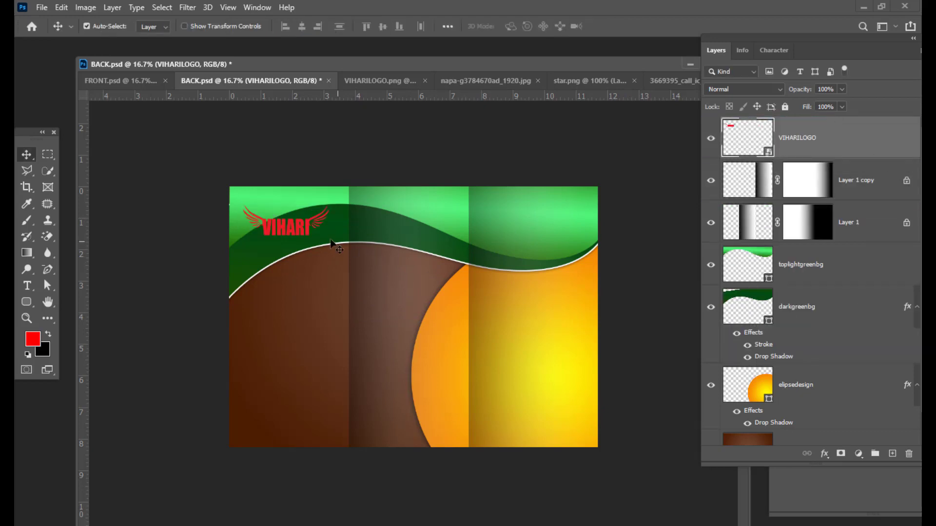
pyautogui.hotkey('ctrl', 't')
pyautogui.moveTo(322, 204); pyautogui.dragTo(311, 242)
pyautogui.press('Return')
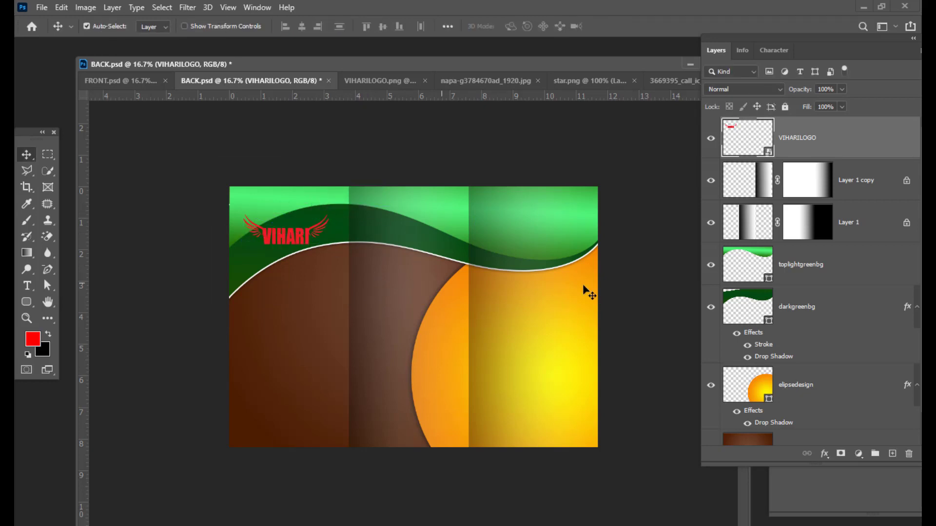
# Add a white 4 px outside stroke at 100% opacity to the VIHARILOGO layer.
pyautogui.doubleClick(863, 133)
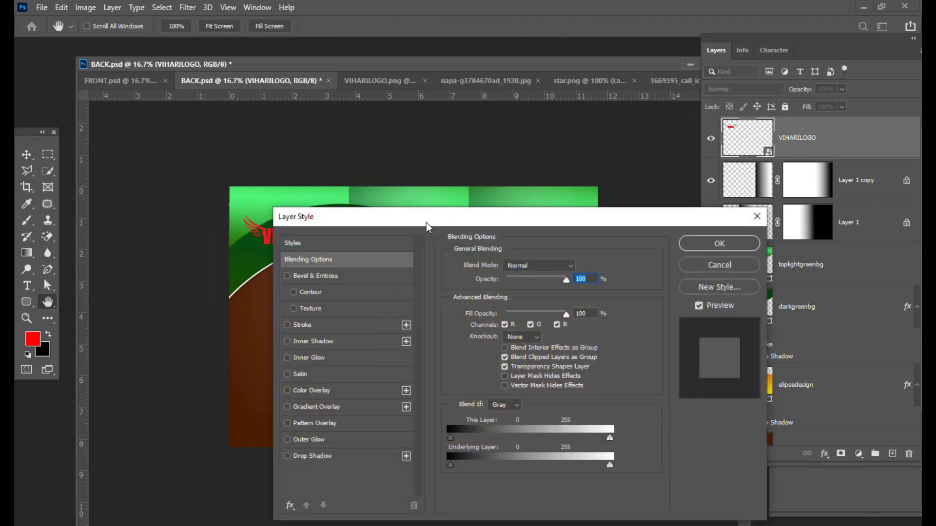
pyautogui.moveTo(409, 211); pyautogui.dragTo(621, 81)
pyautogui.click(533, 187)
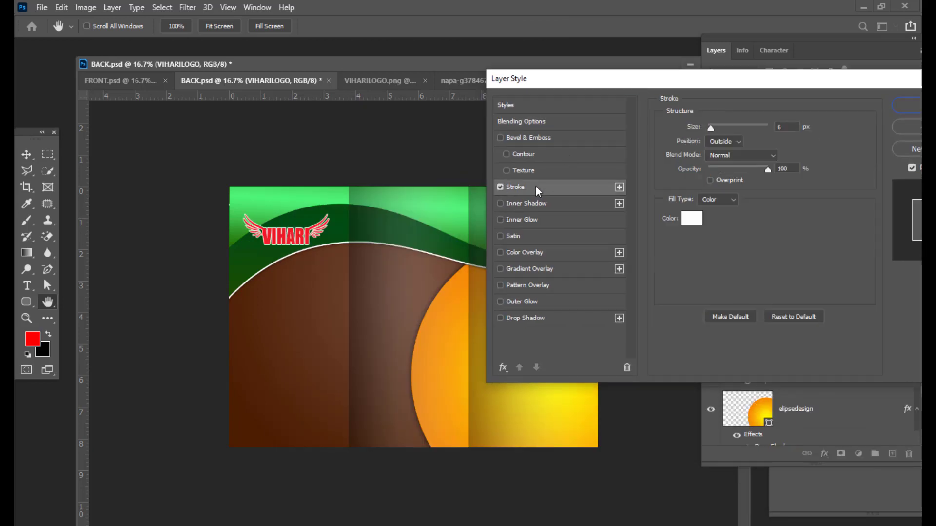
pyautogui.moveTo(707, 131); pyautogui.dragTo(710, 125)
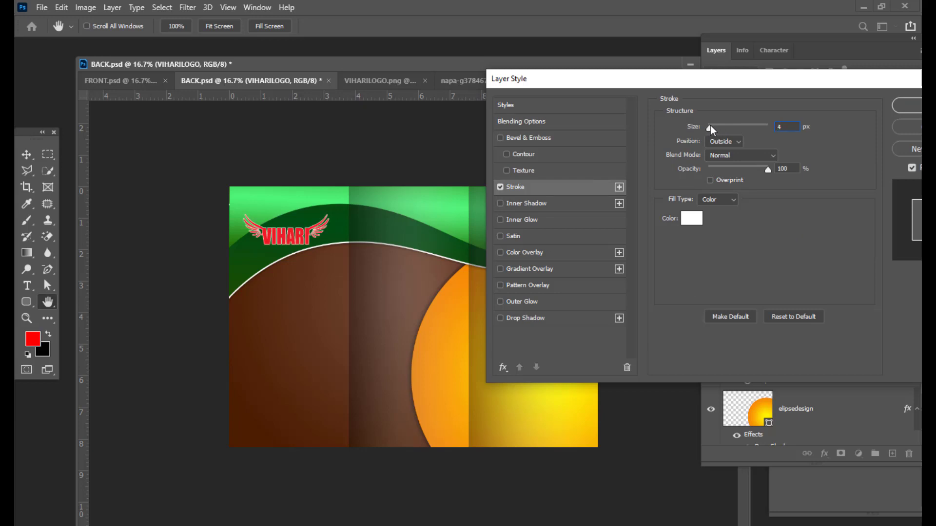
pyautogui.moveTo(686, 83); pyautogui.dragTo(611, 82)
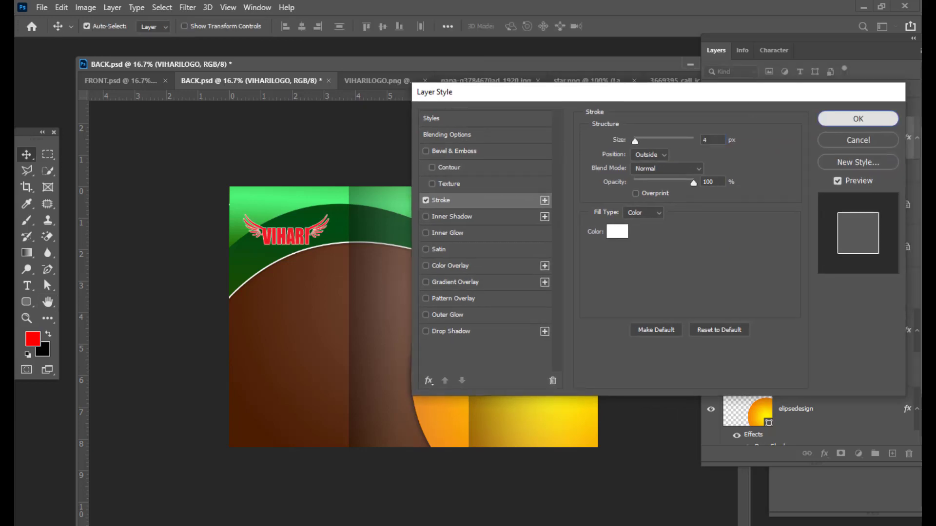
pyautogui.click(857, 119)
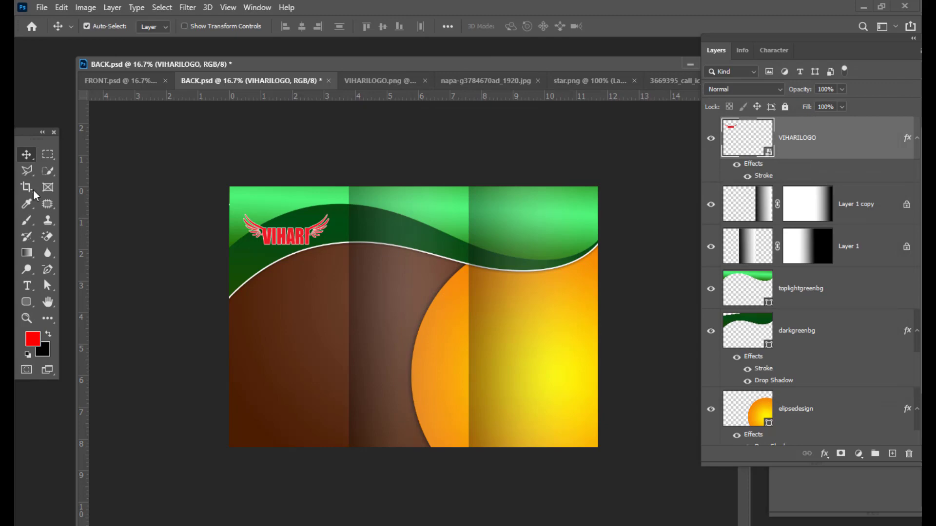
# Switch to the VIHARIBROCHURE Notepad file and copy the back page caption "where pleasure comes from travel".
pyautogui.click(661, 520)
pyautogui.scroll(-4, 522, 287)
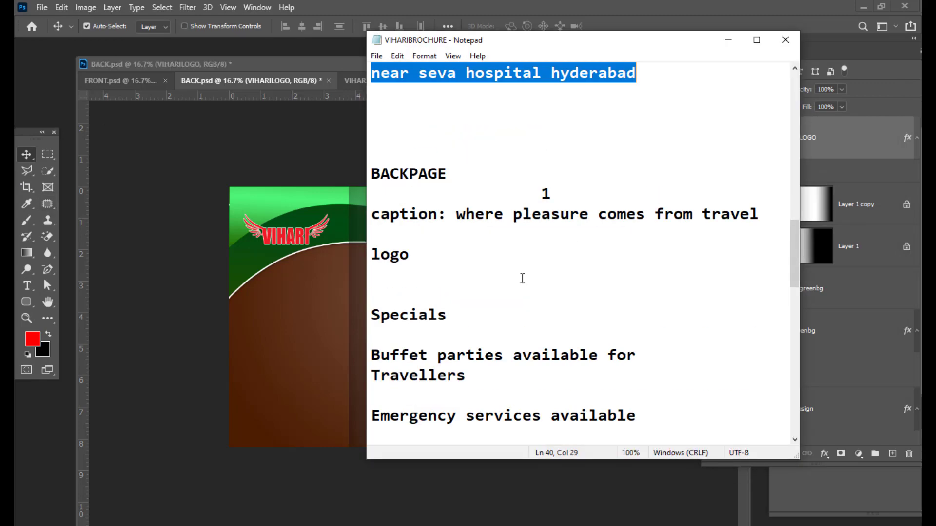
pyautogui.click(513, 214)
pyautogui.moveTo(759, 215); pyautogui.dragTo(457, 217)
pyautogui.rightClick(514, 217)
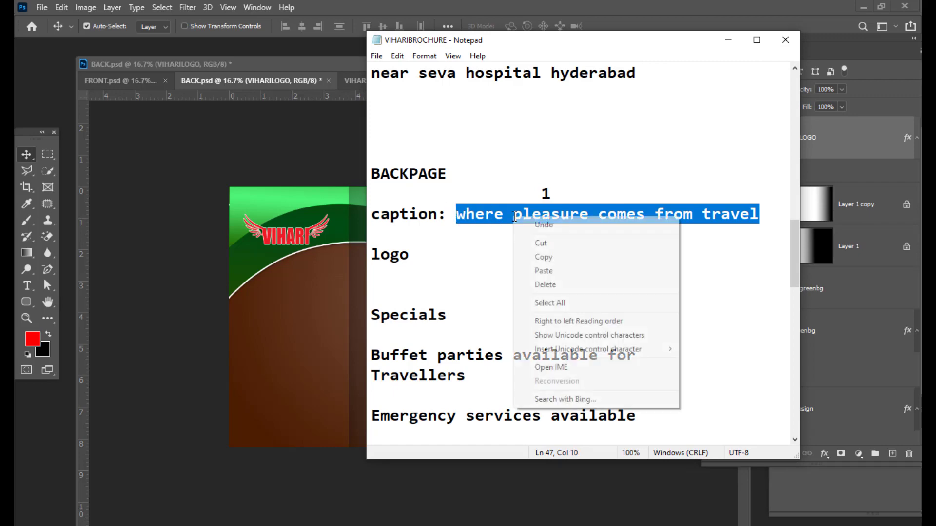
pyautogui.click(545, 257)
pyautogui.click(728, 40)
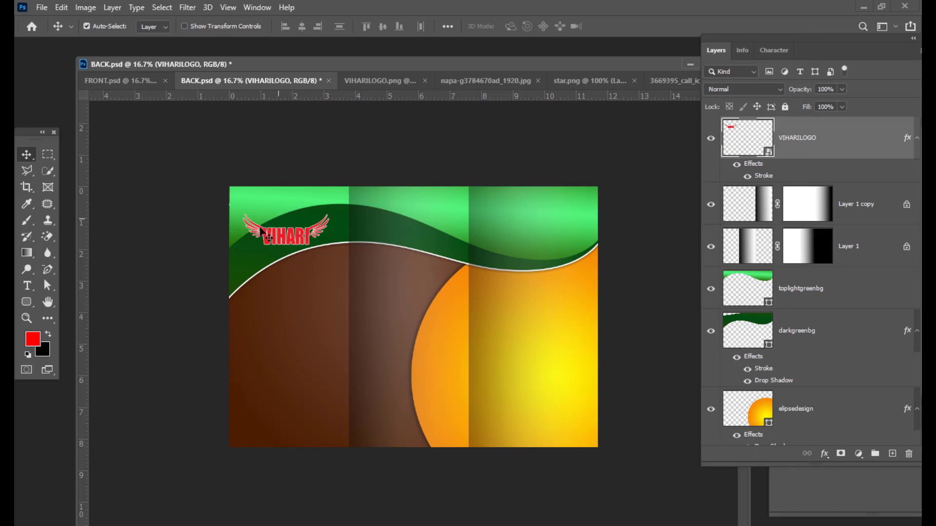
# Create a paragraph text box above the logo on the left fold and paste the copied caption into it.
pyautogui.click(27, 286)
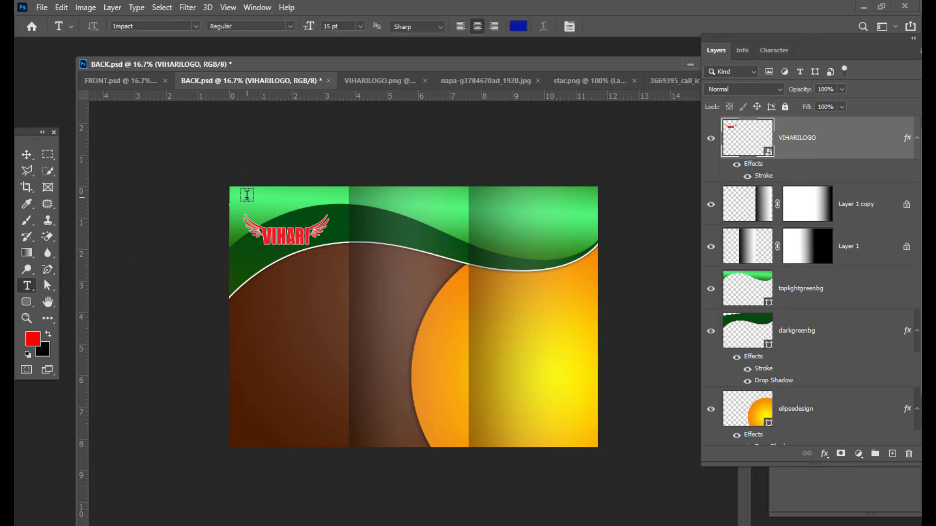
pyautogui.moveTo(240, 197); pyautogui.dragTo(339, 213)
pyautogui.press('BackSpace')
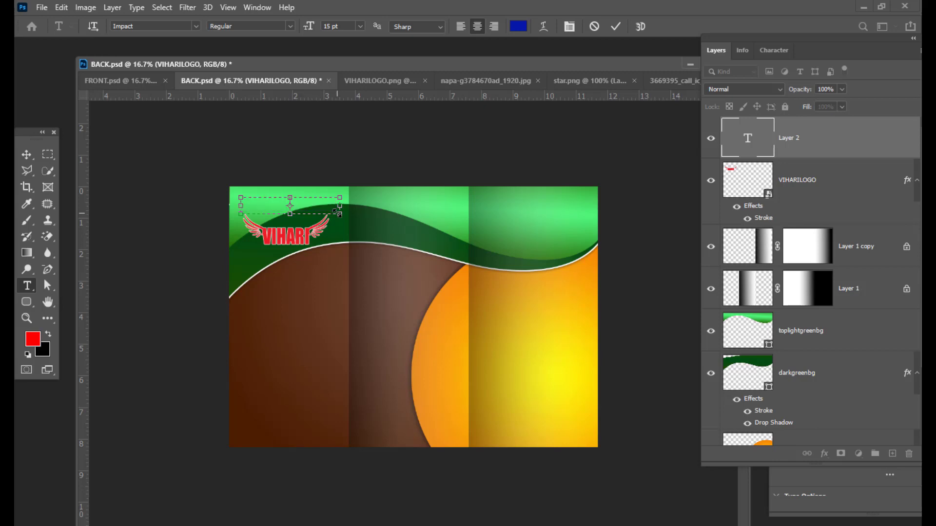
pyautogui.hotkey('ctrl', 'v')
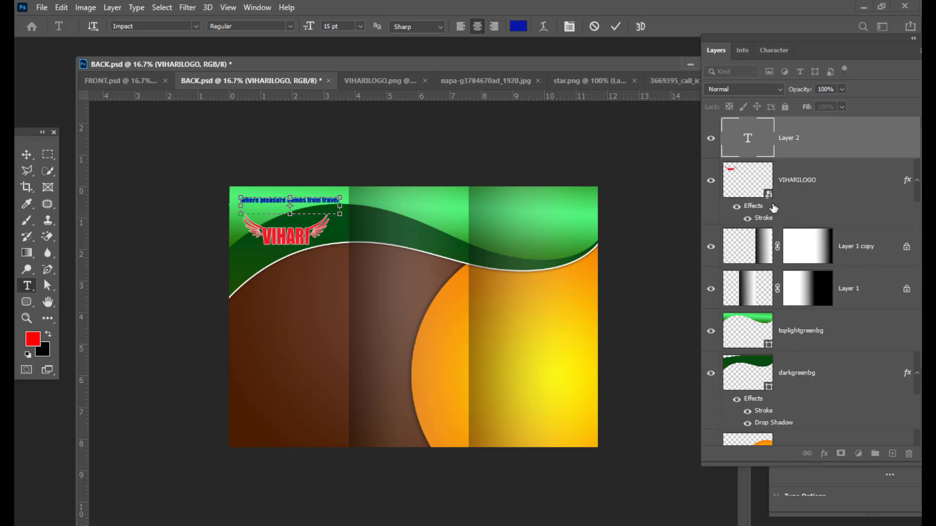
# Recolour the whole caption to dark blue 001088 and commit the text.
pyautogui.doubleClick(747, 138)
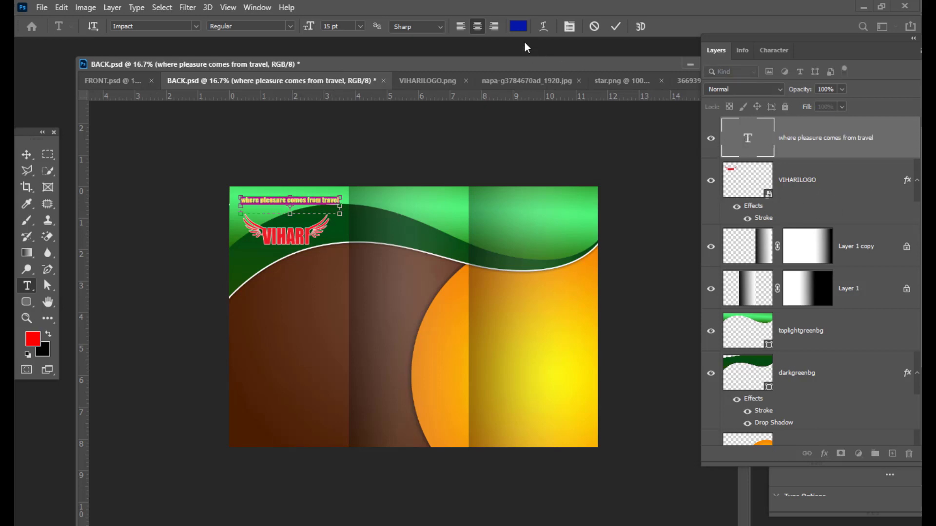
pyautogui.click(519, 26)
pyautogui.write('ffffff')
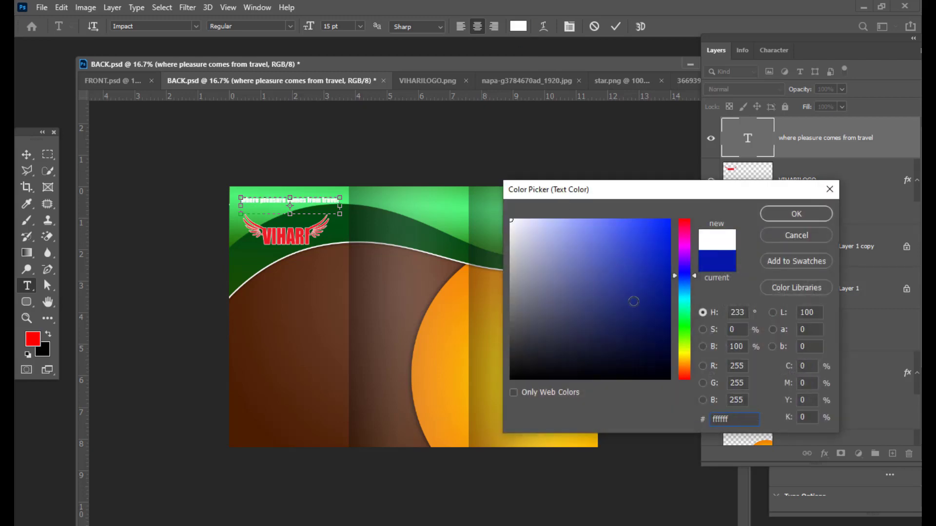
pyautogui.moveTo(633, 302); pyautogui.dragTo(686, 411)
pyautogui.click(669, 295)
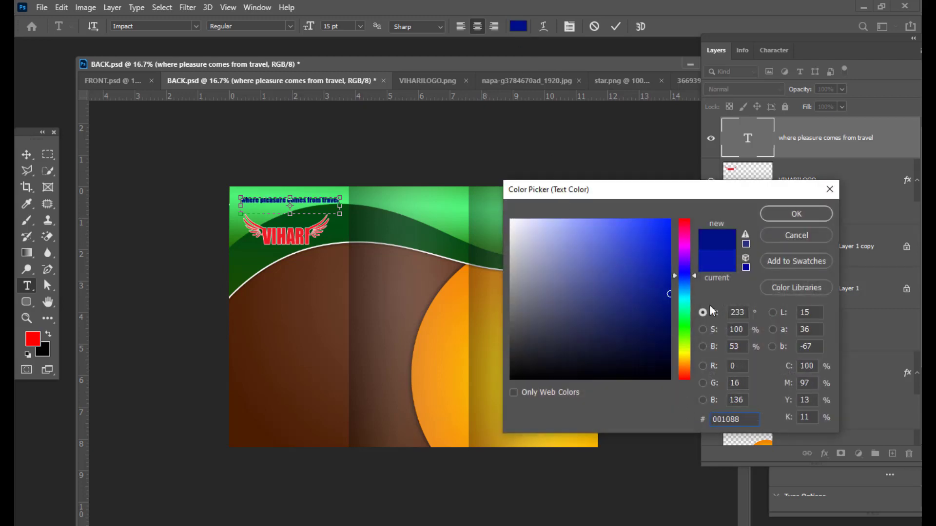
pyautogui.click(797, 213)
pyautogui.click(26, 154)
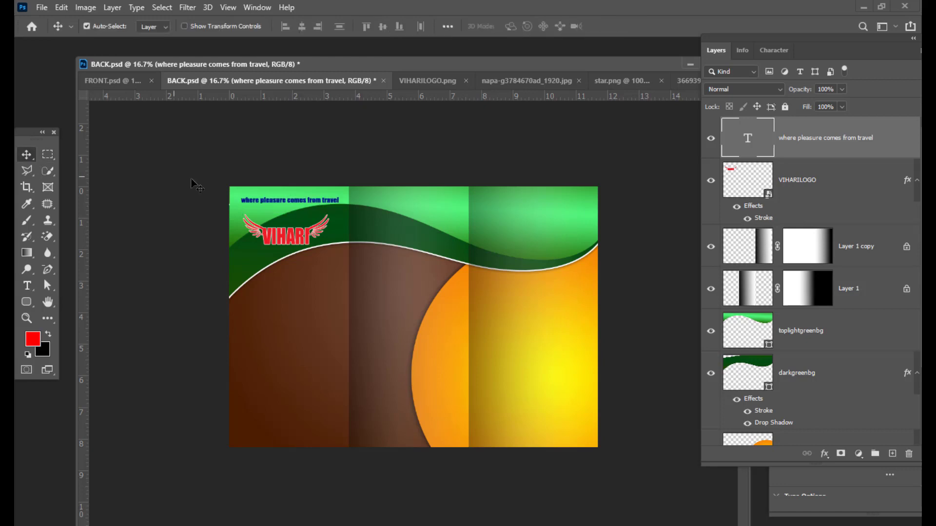
# Move the caption up to the left fold's top corner and nudge it to leave a small margin from the page edges.
pyautogui.moveTo(273, 202); pyautogui.dragTo(262, 195)
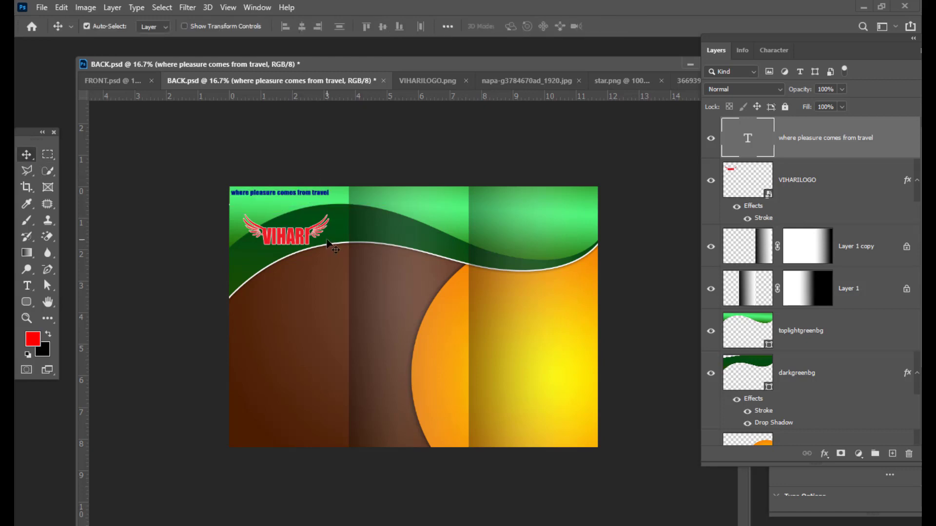
pyautogui.press('Down')
pyautogui.press('Down')
pyautogui.press('Down')
pyautogui.press('Down')
pyautogui.press('Down')
pyautogui.press('Down')
pyautogui.press('Down')
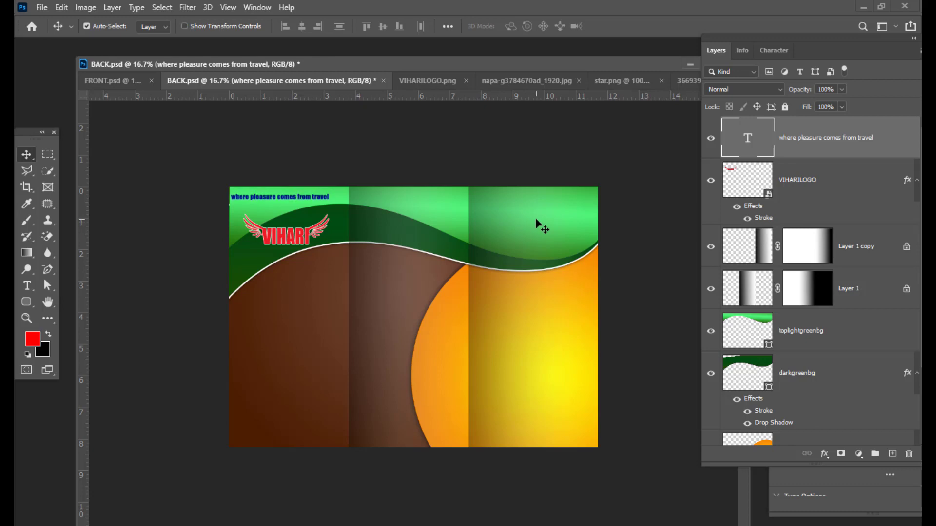
pyautogui.press('Right')
pyautogui.press('Right')
pyautogui.press('Right')
pyautogui.press('Right')
pyautogui.press('Right')
pyautogui.press('Right')
pyautogui.press('Left')
pyautogui.press('Left')
# Set the caption's text size to 17 pt and widen its text box to the fold line so it fits one line.
pyautogui.doubleClick(748, 139)
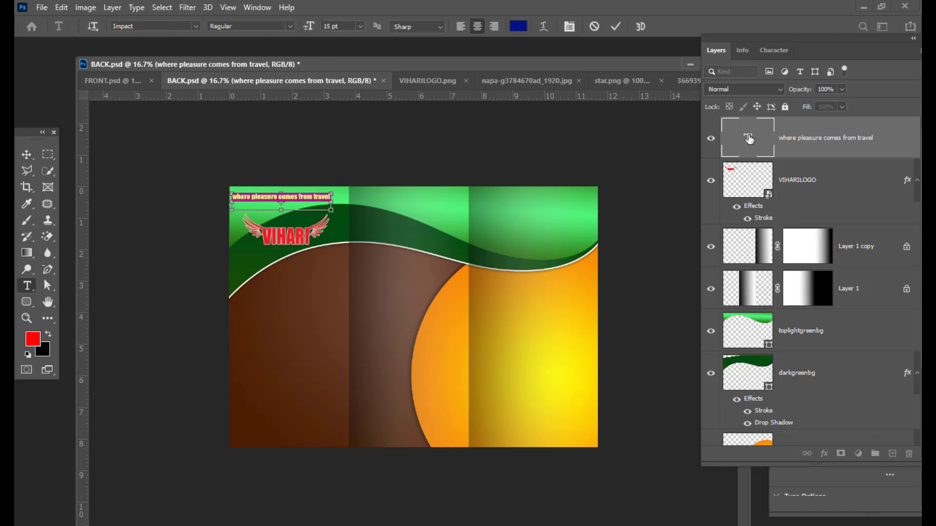
pyautogui.hotkey('ctrl', 'shift', '.')
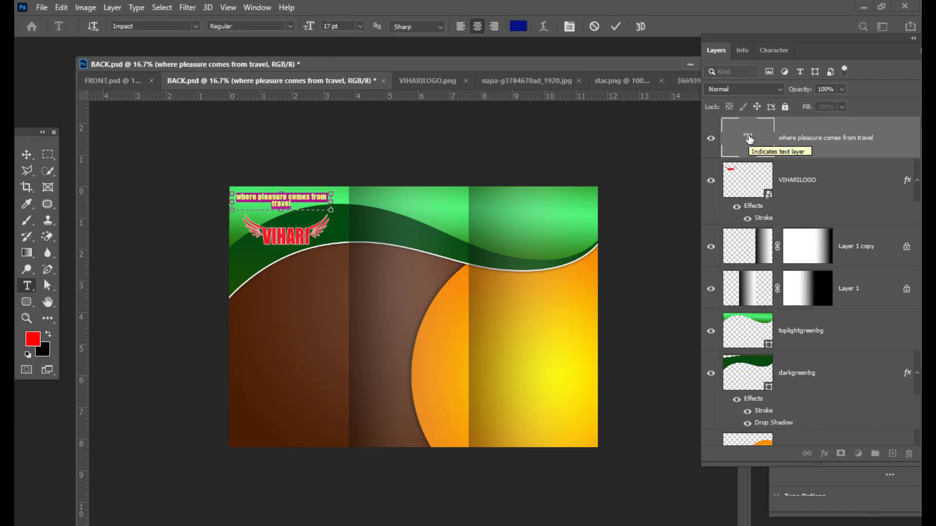
pyautogui.moveTo(331, 211); pyautogui.dragTo(350, 213)
pyautogui.hotkey('ctrl', 'h')
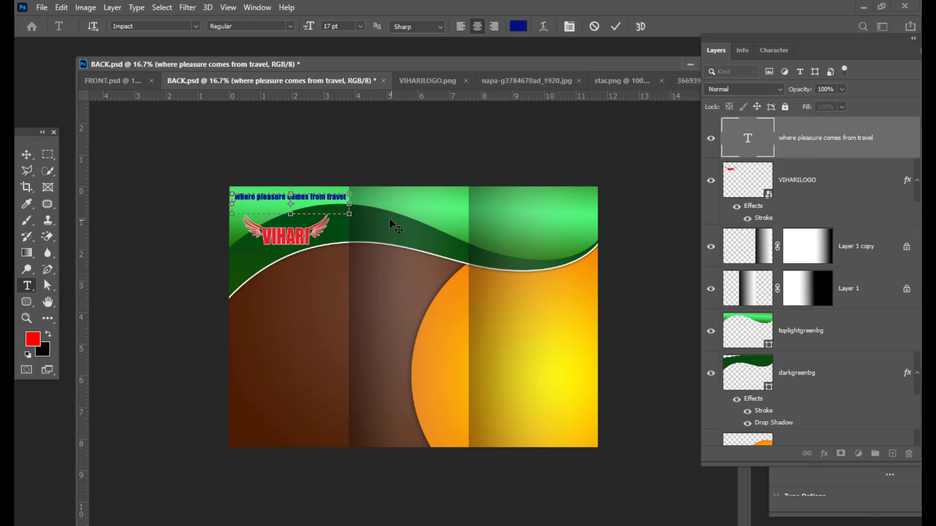
pyautogui.click(26, 155)
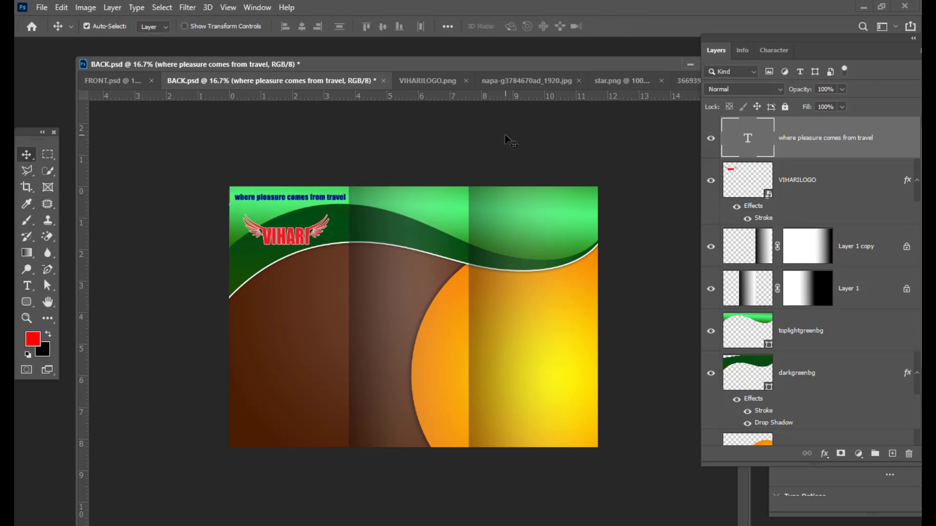
# Nudge the enlarged caption slightly left and down to centre it across the left fold.
pyautogui.hotkey('shift', 'Left')
pyautogui.hotkey('shift', 'Left')
pyautogui.hotkey('shift', 'Down')
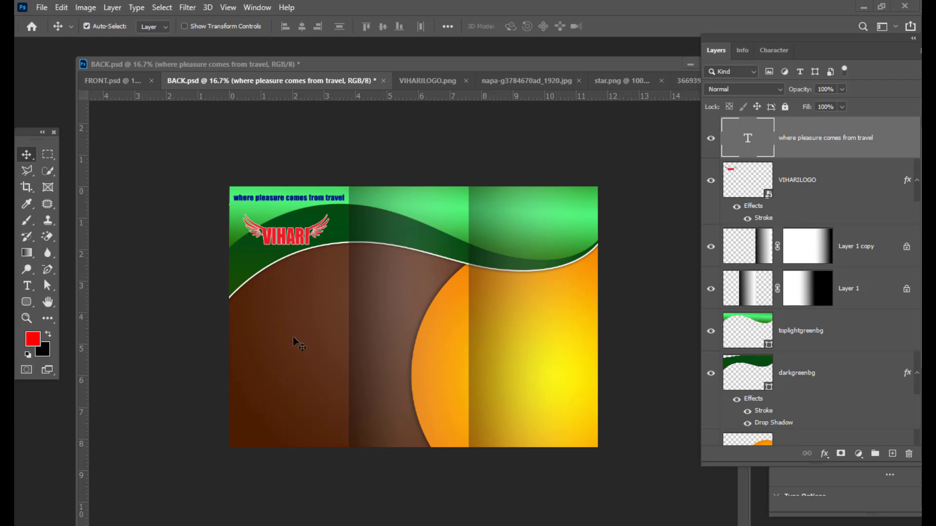
# Switch to the VIHARIBROCHURE Notepad file and copy the heading "Specials".
pyautogui.hotkey('alt', 'Tab')
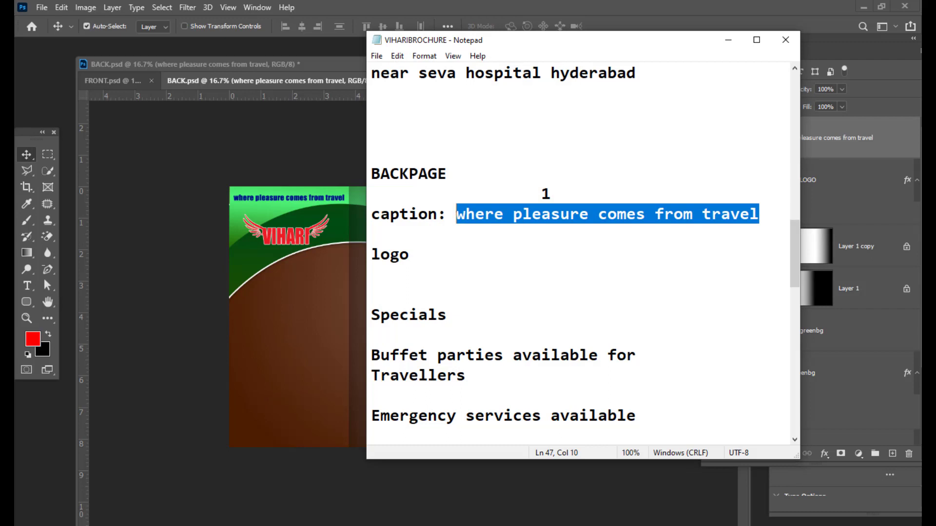
pyautogui.click(458, 245)
pyautogui.scroll(-2, 462, 246)
pyautogui.moveTo(458, 196); pyautogui.dragTo(347, 191)
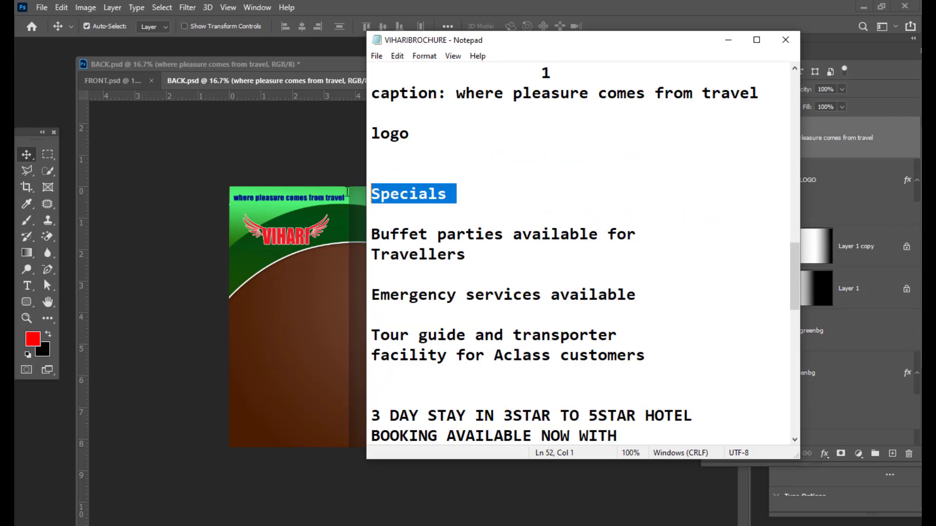
pyautogui.rightClick(413, 196)
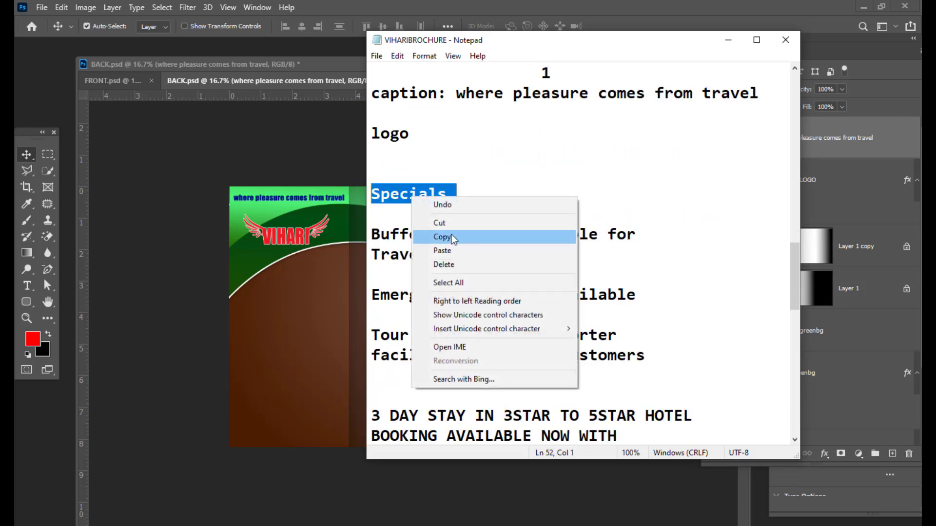
pyautogui.click(447, 236)
pyautogui.click(728, 39)
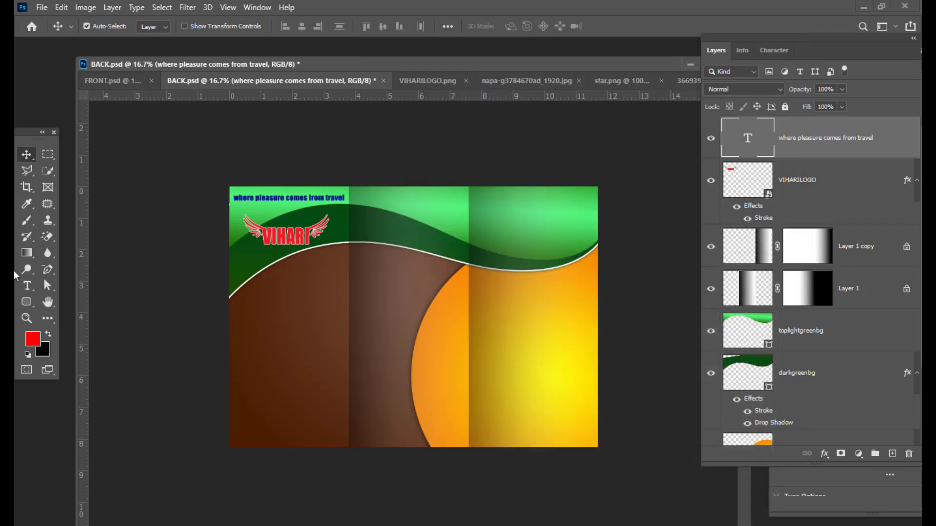
# Create a paragraph text box on the brown area below the logo and paste the copied "Specials" heading into it.
pyautogui.click(27, 286)
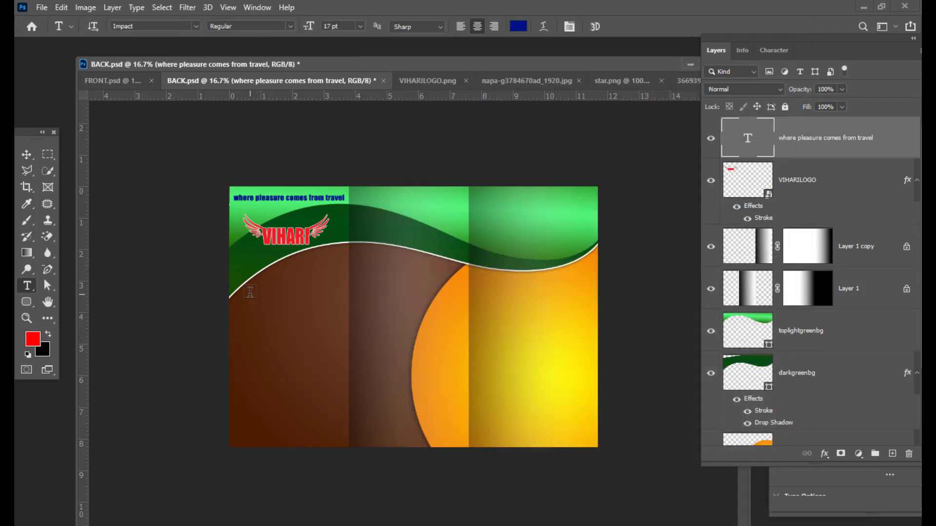
pyautogui.moveTo(251, 294); pyautogui.dragTo(335, 316)
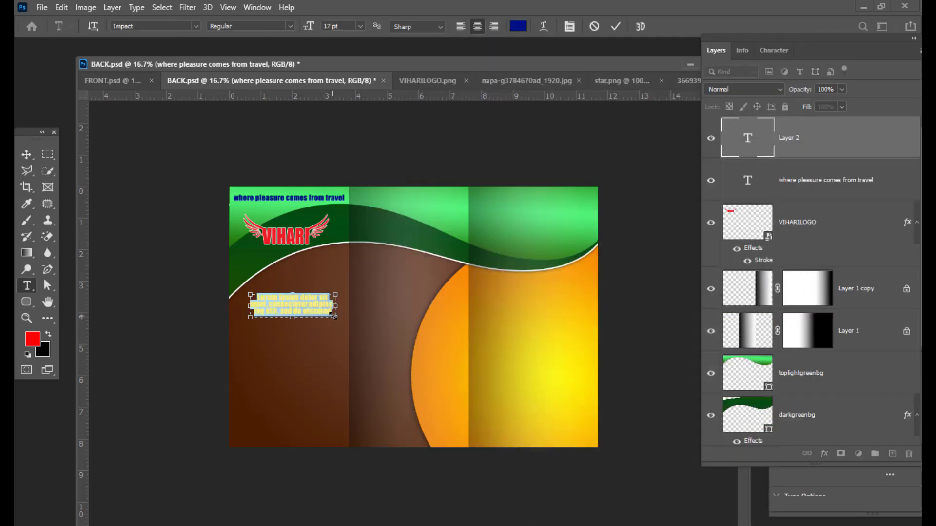
pyautogui.hotkey('ctrl', 'v')
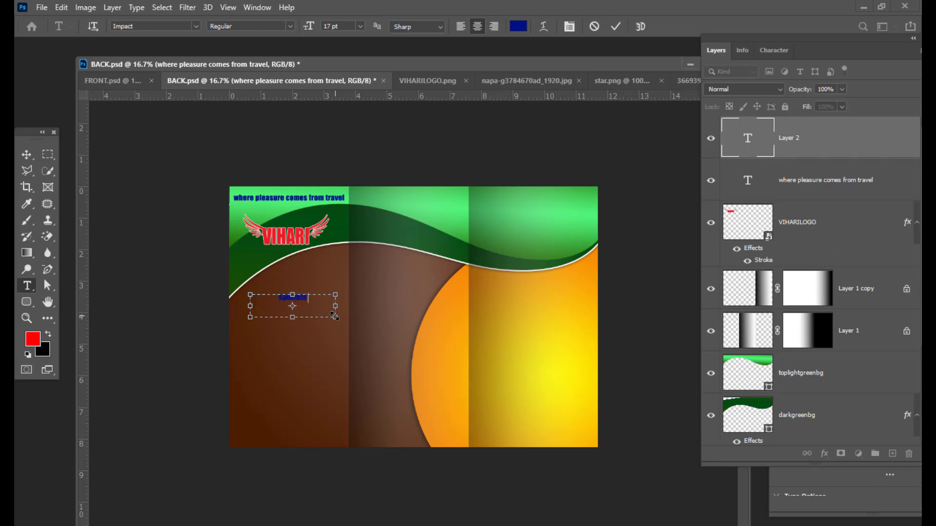
# Set the text size of the whole "Specials" heading to 32 pt.
pyautogui.hotkey('ctrl', 'a')
pyautogui.hotkey('ctrl', 'shift', '.')
pyautogui.hotkey('ctrl', 'shift', '.')
pyautogui.hotkey('ctrl', 'shift', '.')
pyautogui.hotkey('ctrl', 'shift', '.')
pyautogui.hotkey('ctrl', 'shift', '.')
pyautogui.hotkey('ctrl', 'shift', '.')
pyautogui.hotkey('ctrl', 'shift', '.')
pyautogui.hotkey('ctrl', 'shift', '.')
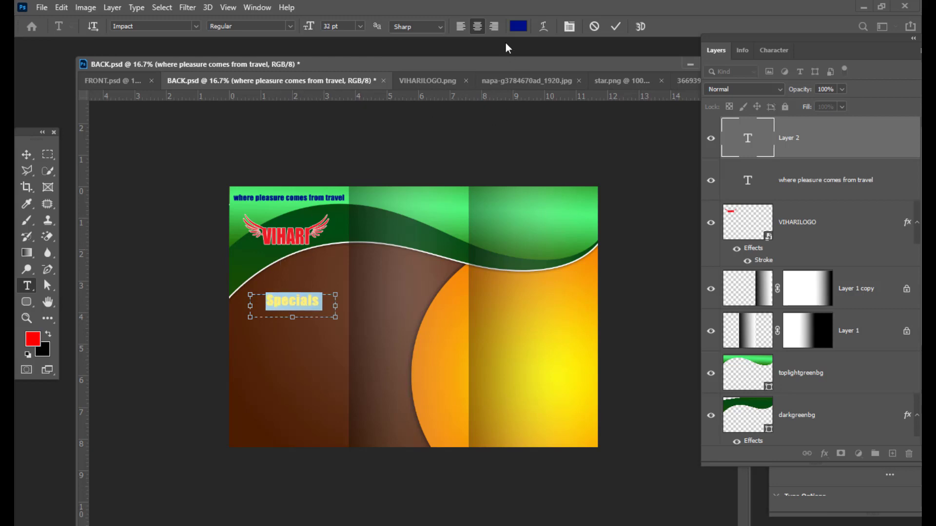
# Change the "Specials" heading's text colour to white (ffffff) and commit the text.
pyautogui.click(514, 27)
pyautogui.moveTo(601, 263); pyautogui.dragTo(349, 135)
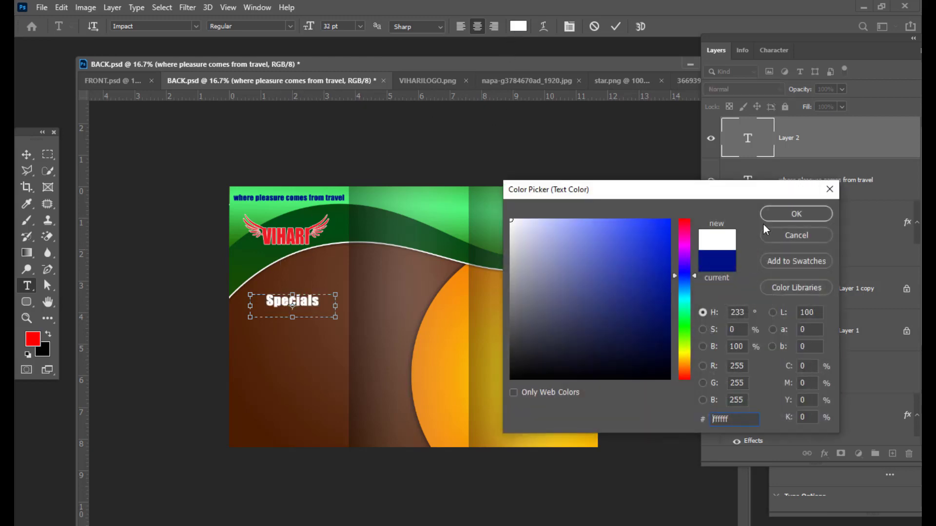
pyautogui.click(796, 214)
pyautogui.click(26, 155)
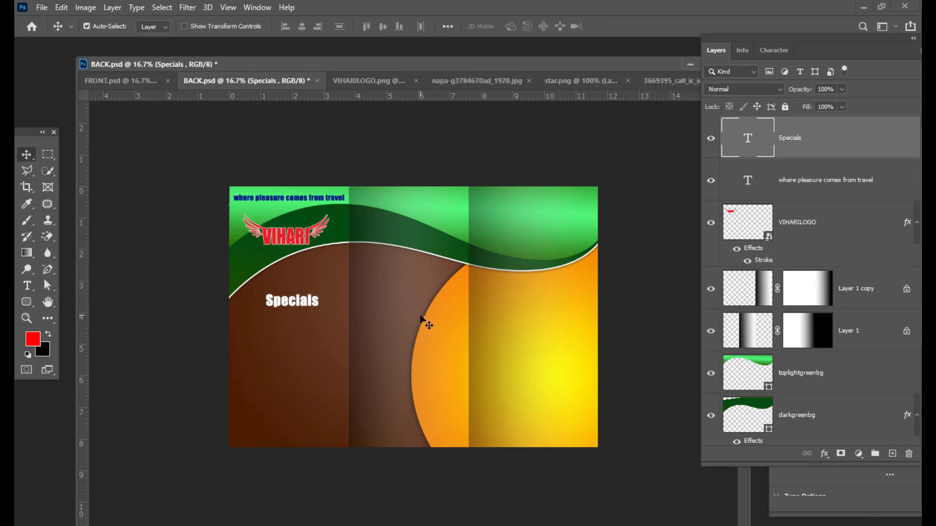
# Nudge the "Specials" heading up in large increments until it sits just below the white curve in the left fold.
pyautogui.hotkey('shift', 'Up')
pyautogui.hotkey('shift', 'Up')
pyautogui.hotkey('shift', 'Up')
pyautogui.hotkey('shift', 'Up')
pyautogui.hotkey('shift', 'Up')
pyautogui.hotkey('shift', 'Up')
pyautogui.hotkey('shift', 'Up')
pyautogui.hotkey('shift', 'Up')
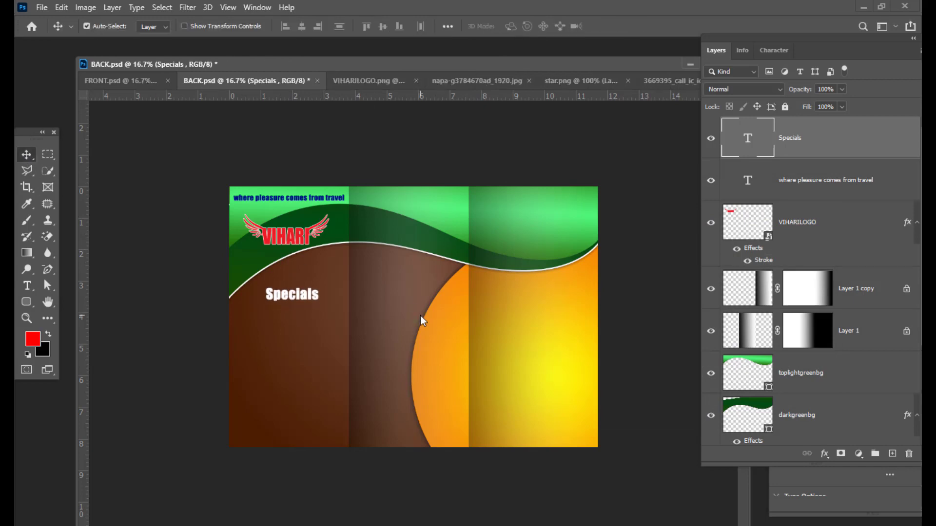
pyautogui.hotkey('shift', 'Up')
pyautogui.hotkey('shift', 'Up')
pyautogui.hotkey('shift', 'Up')
pyautogui.hotkey('shift', 'Up')
pyautogui.hotkey('shift', 'Up')
pyautogui.hotkey('shift', 'Up')
pyautogui.hotkey('shift', 'Up')
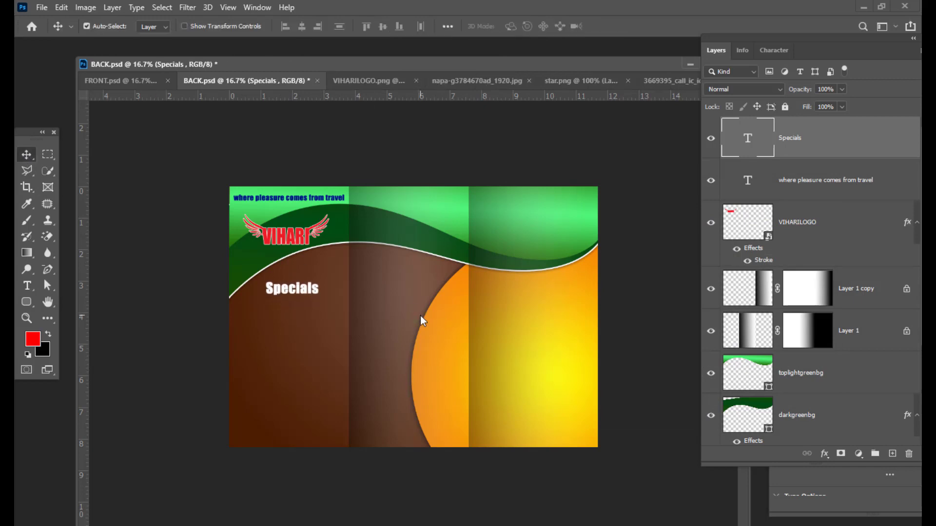
pyautogui.hotkey('shift', 'Up')
pyautogui.hotkey('shift', 'Up')
pyautogui.hotkey('shift', 'Up')
pyautogui.hotkey('shift', 'Up')
pyautogui.hotkey('shift', 'Up')
pyautogui.hotkey('shift', 'Up')
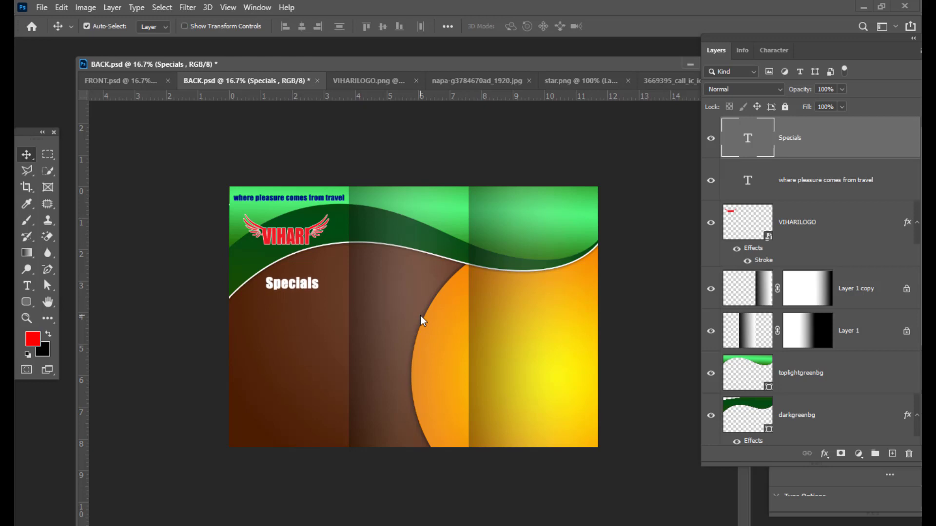
pyautogui.hotkey('shift', 'Up')
pyautogui.hotkey('shift', 'Down')
# Switch to the VIHARIBROCHURE Notepad file and remove the blank lines between the three Specials items.
pyautogui.moveTo(347, 69); pyautogui.dragTo(335, 70)
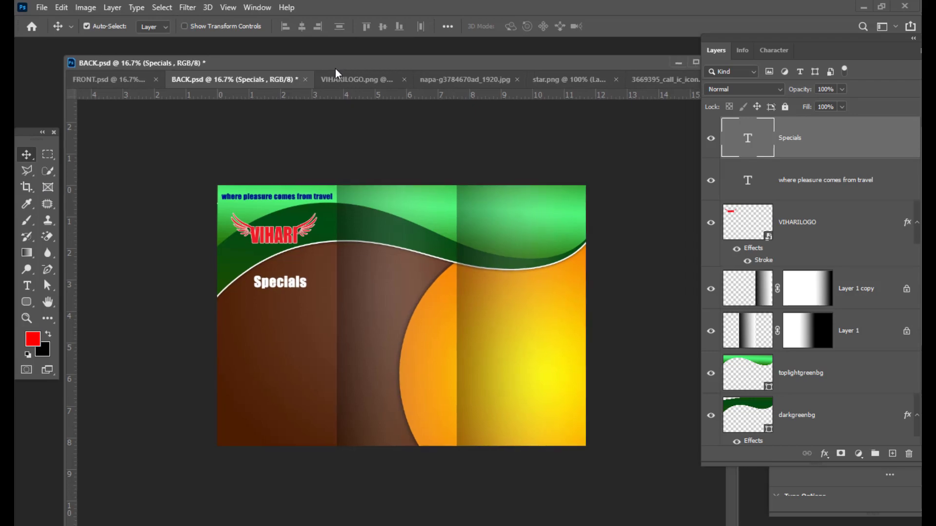
pyautogui.hotkey('alt', 'Tab')
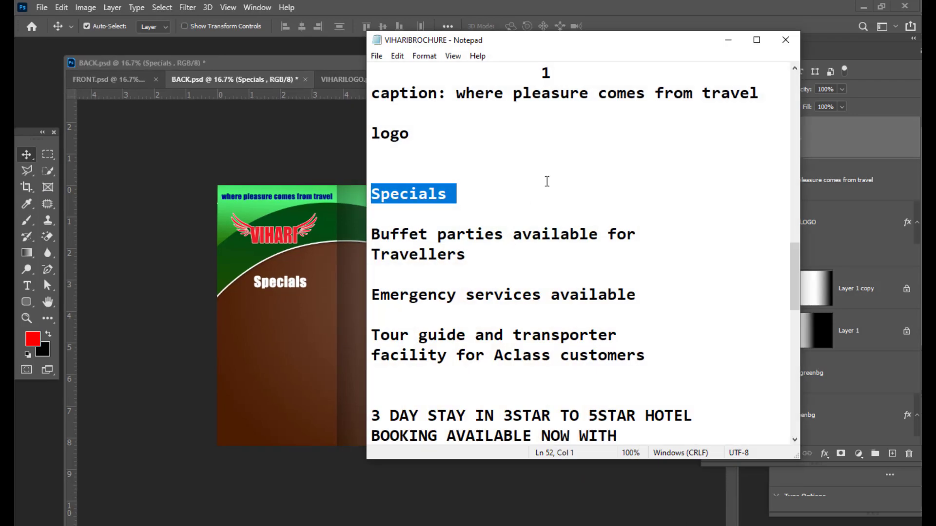
pyautogui.moveTo(518, 46); pyautogui.dragTo(421, 34)
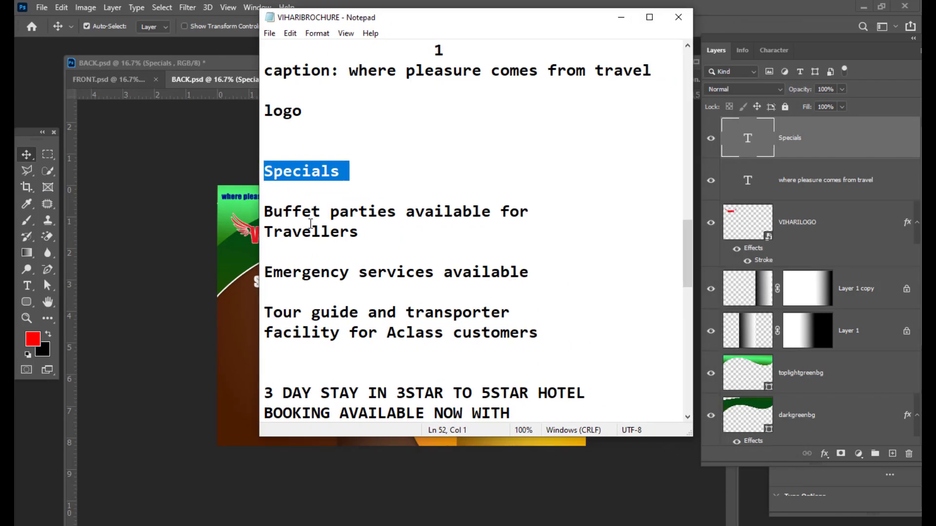
pyautogui.moveTo(264, 211); pyautogui.dragTo(537, 334)
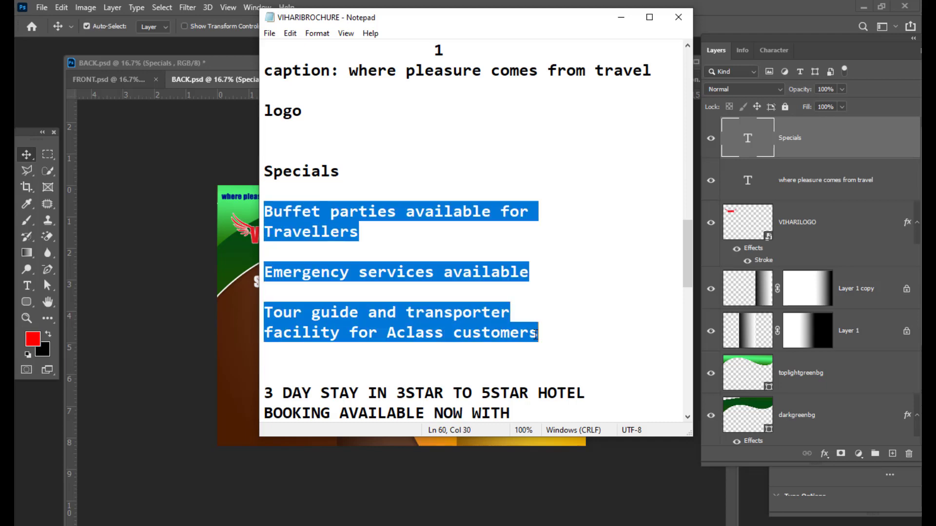
pyautogui.click(263, 271)
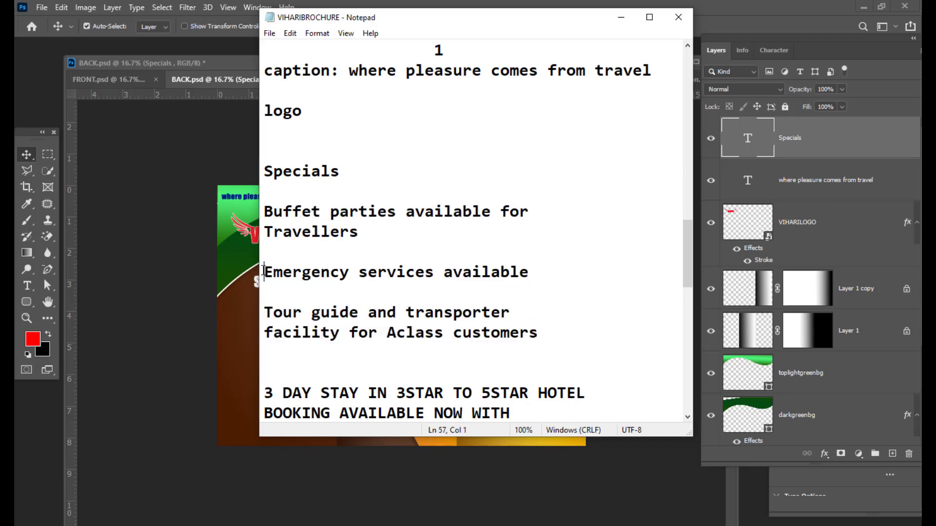
pyautogui.press('BackSpace')
pyautogui.click(264, 292)
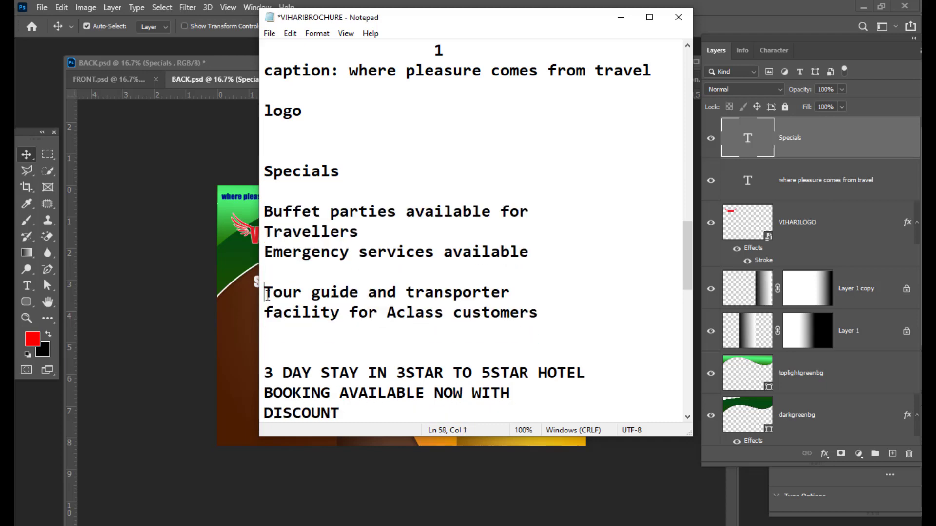
pyautogui.press('BackSpace')
# Copy the Specials items from "Buffet parties available for Travellers" through "facility for Aclass customers".
pyautogui.moveTo(538, 292); pyautogui.dragTo(259, 205)
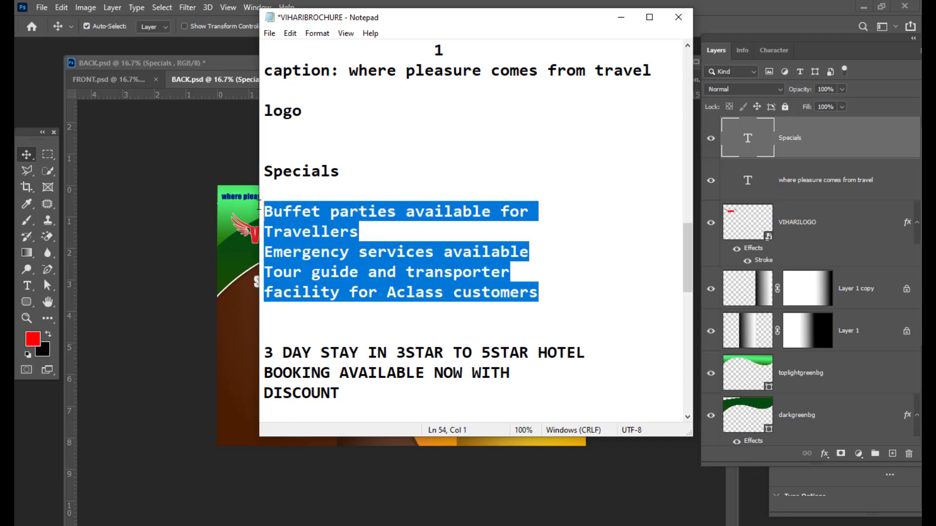
pyautogui.rightClick(323, 212)
pyautogui.click(336, 251)
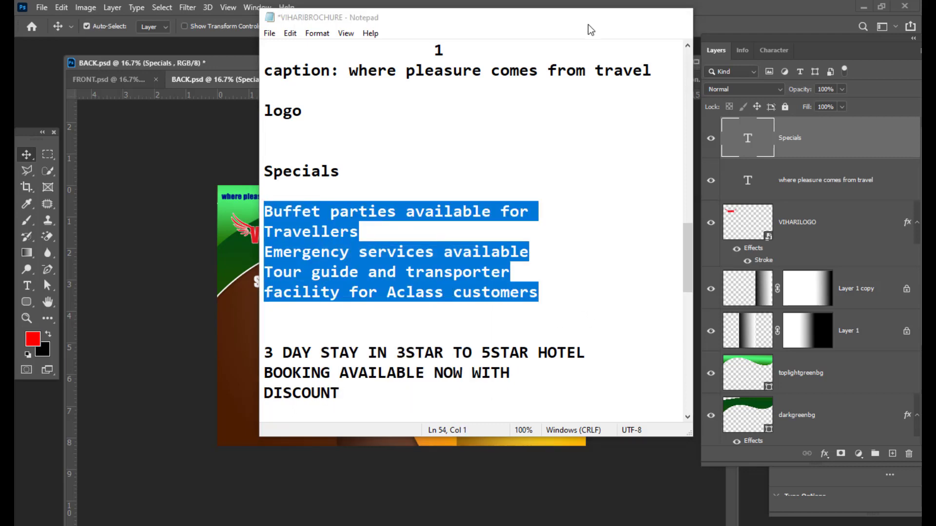
# Return to Photoshop and paste the copied items into a new text box, about 3.6 by 3.25 in, below the "Specials" heading.
pyautogui.click(621, 17)
pyautogui.click(26, 286)
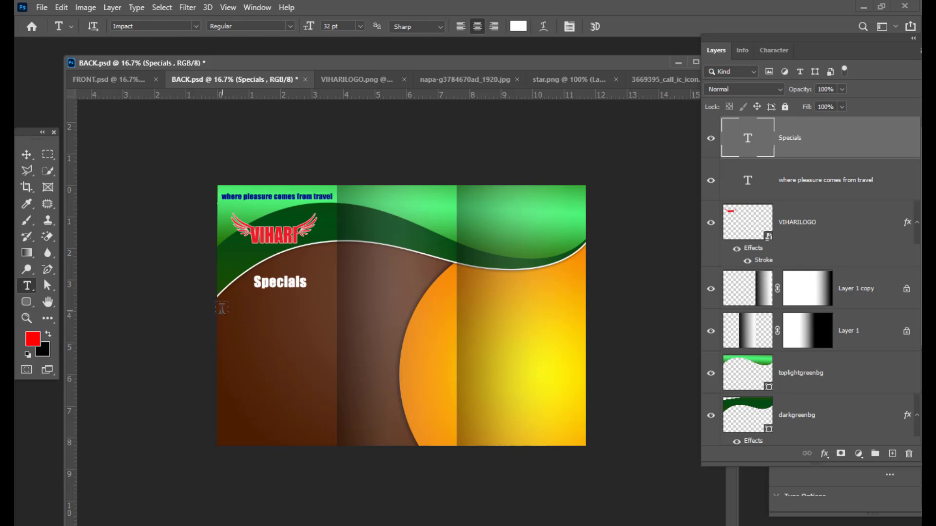
pyautogui.moveTo(218, 316); pyautogui.dragTo(330, 417)
pyautogui.hotkey('ctrl', 'v')
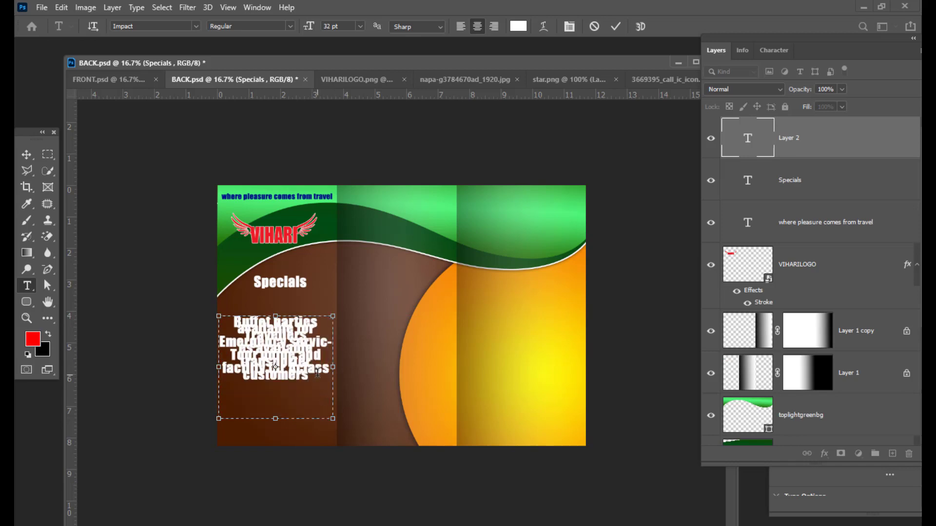
# Commit the pasted list, select all of its text and set the leading to 22 pt.
pyautogui.click(748, 140)
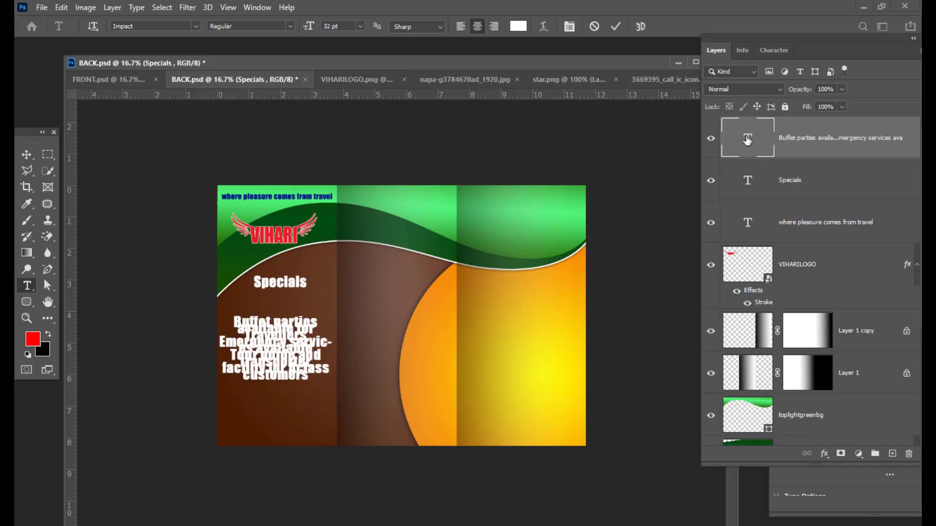
pyautogui.doubleClick(748, 140)
pyautogui.moveTo(743, 38); pyautogui.dragTo(711, 47)
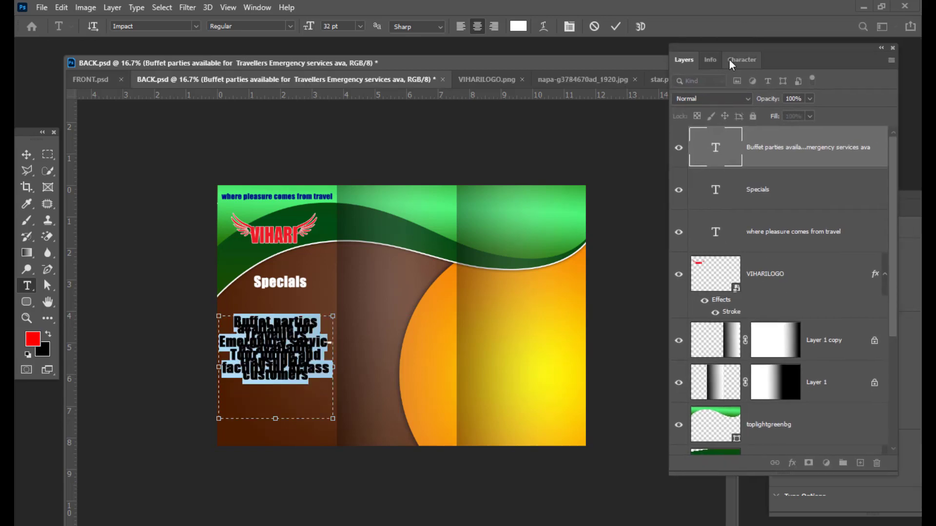
pyautogui.click(730, 60)
pyautogui.click(766, 99)
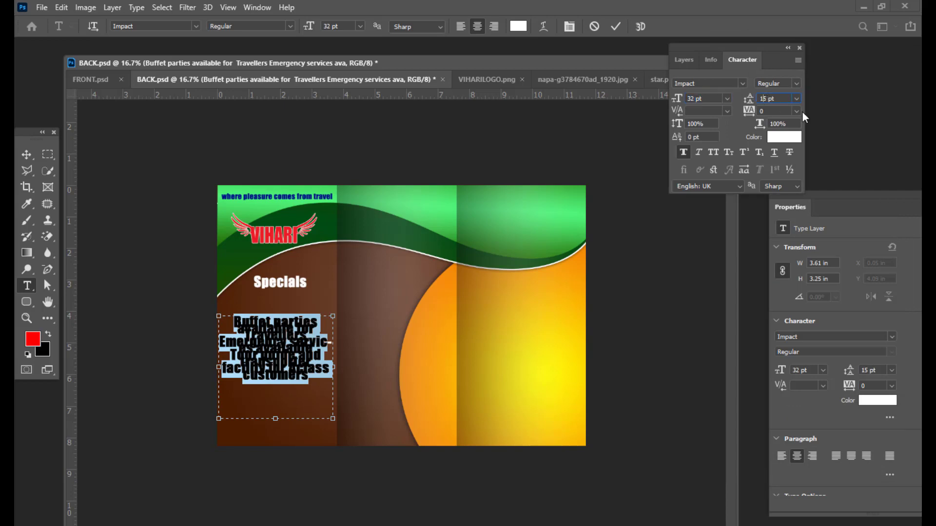
pyautogui.press('Up')
pyautogui.press('Up')
pyautogui.press('Up')
pyautogui.press('Up')
pyautogui.press('Up')
pyautogui.press('Up')
pyautogui.press('Up')
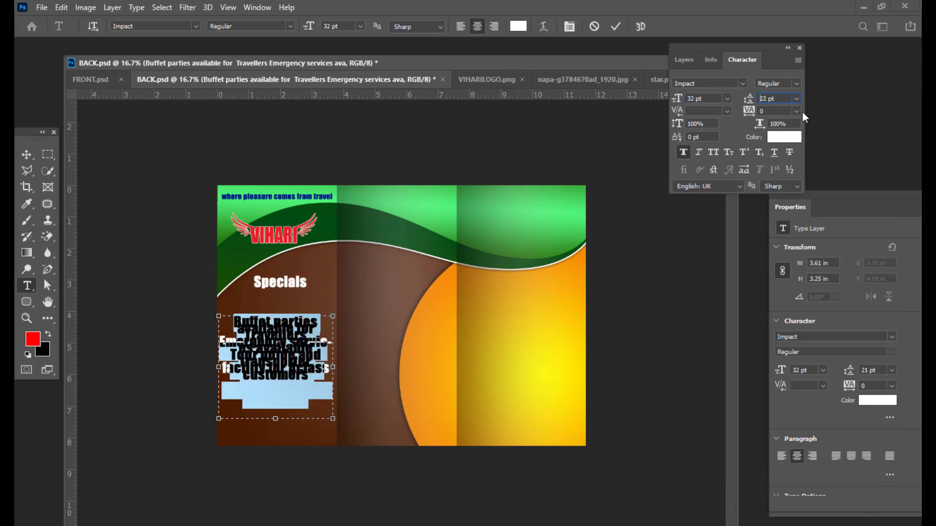
# Reduce the Specials list's text size to 11 pt.
pyautogui.click(697, 99)
pyautogui.press('Down')
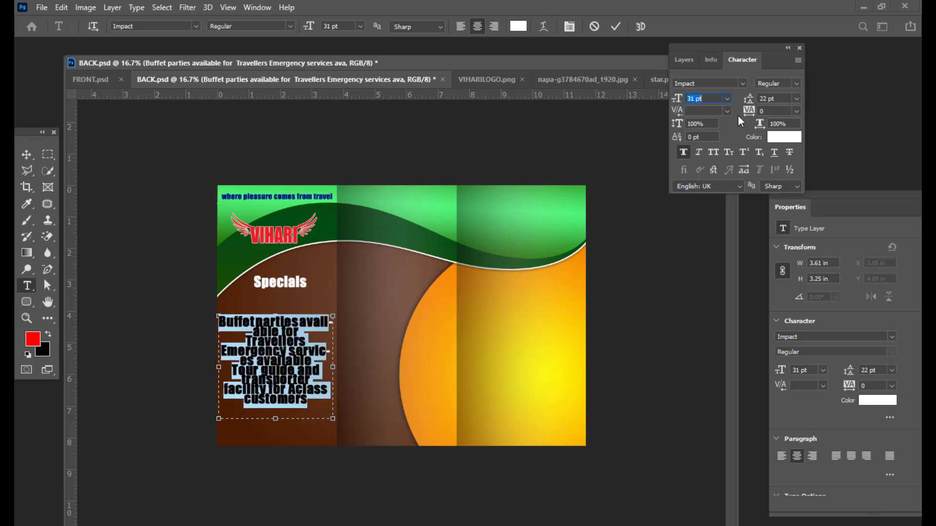
pyautogui.press('Down')
pyautogui.press('Down')
pyautogui.press('Down')
pyautogui.press('Down')
pyautogui.press('Down')
pyautogui.press('Down')
pyautogui.press('Down')
pyautogui.press('Down')
pyautogui.press('Down')
pyautogui.press('Down')
pyautogui.press('Down')
pyautogui.press('Down')
pyautogui.press('Down')
pyautogui.press('Down')
pyautogui.press('Down')
pyautogui.press('Down')
pyautogui.press('Down')
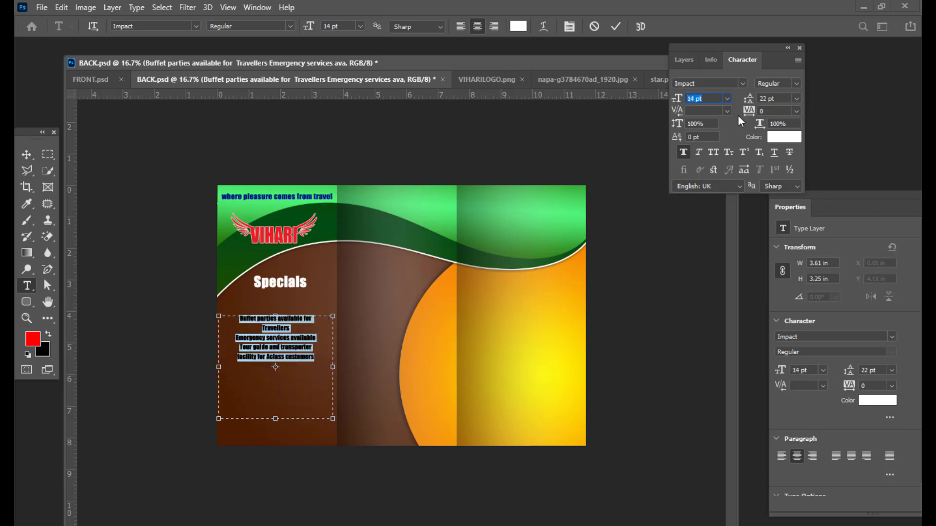
pyautogui.press('Down')
pyautogui.press('Down')
pyautogui.press('Down')
pyautogui.press('Down')
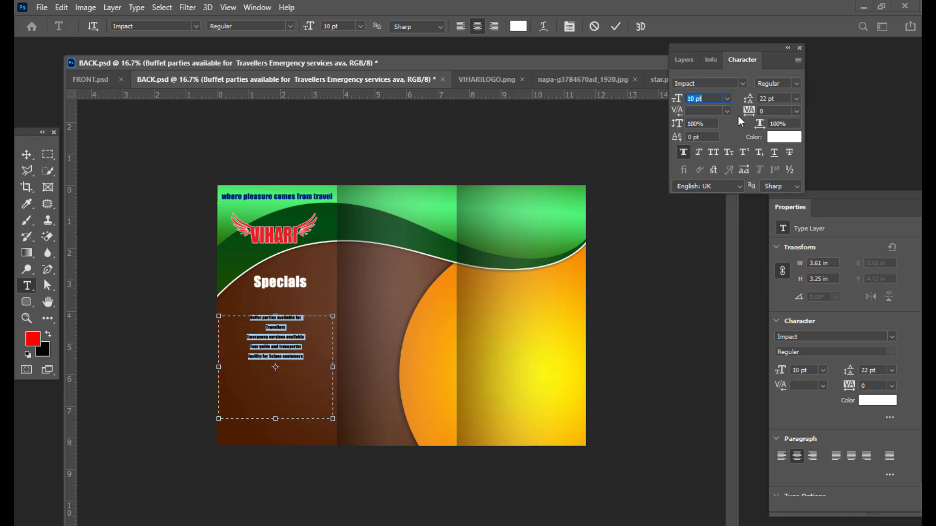
pyautogui.press('Up')
# Set the list's leading to 19 pt and join "Travellers" onto the first line of the list.
pyautogui.click(764, 98)
pyautogui.press('Up')
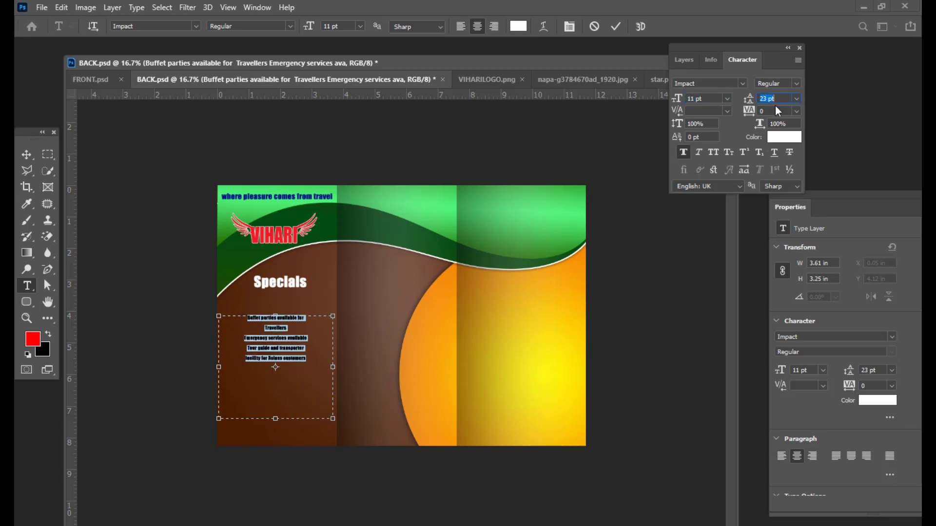
pyautogui.press('Down')
pyautogui.press('Down')
pyautogui.press('Down')
pyautogui.press('Down')
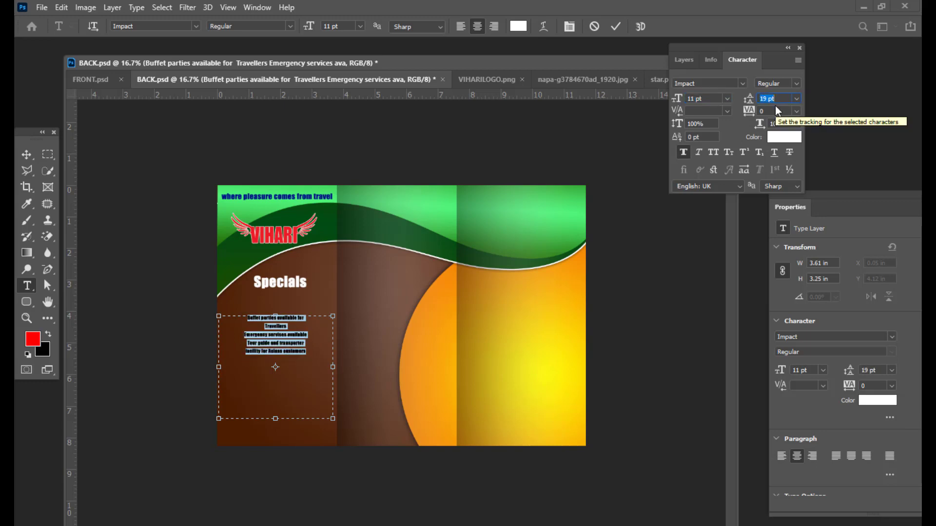
pyautogui.click(266, 326)
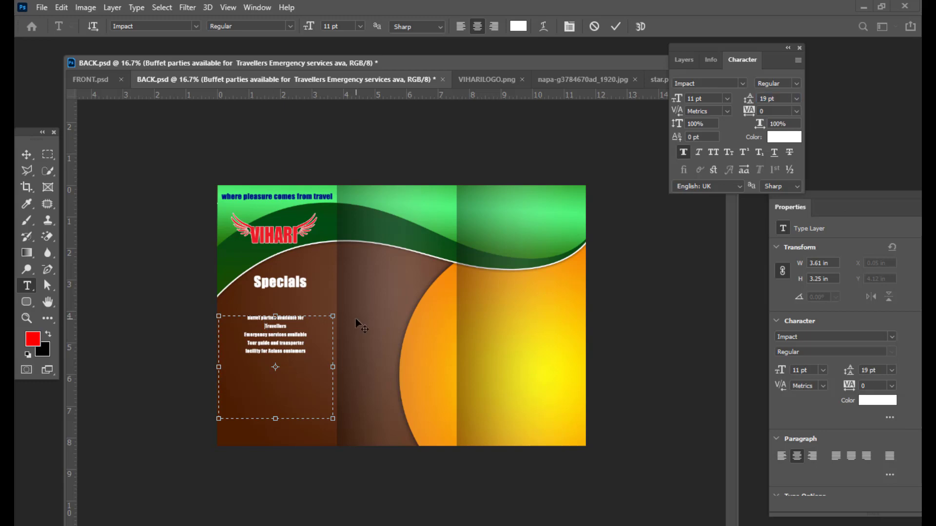
pyautogui.press('BackSpace')
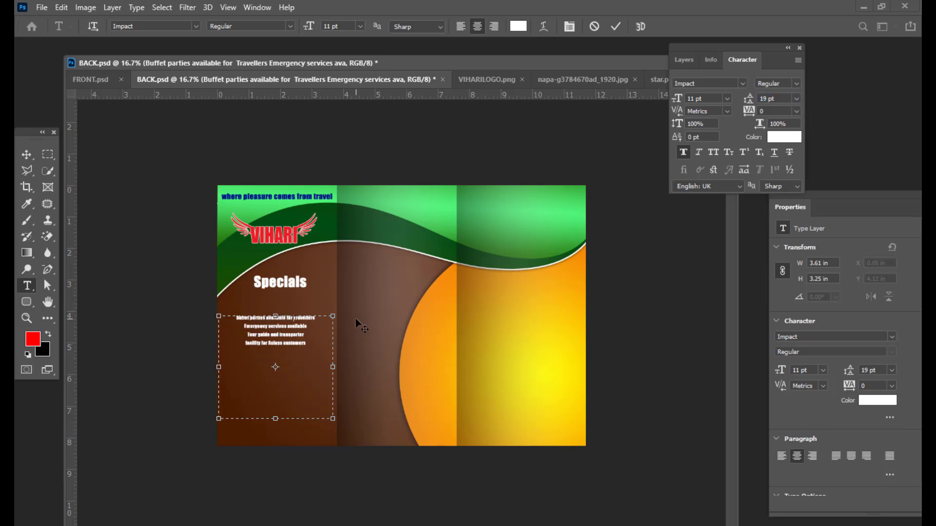
# Enlarge all of the list text to 15 pt, commit it and move the list slightly down below the heading.
pyautogui.moveTo(306, 345); pyautogui.dragTo(221, 318)
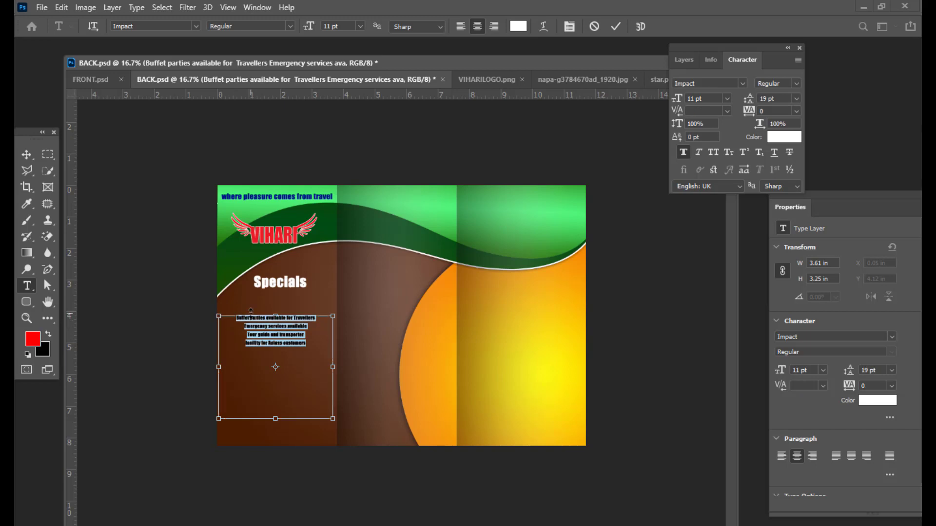
pyautogui.hotkey('ctrl', 'shift', '.')
pyautogui.hotkey('ctrl', 'shift', '.')
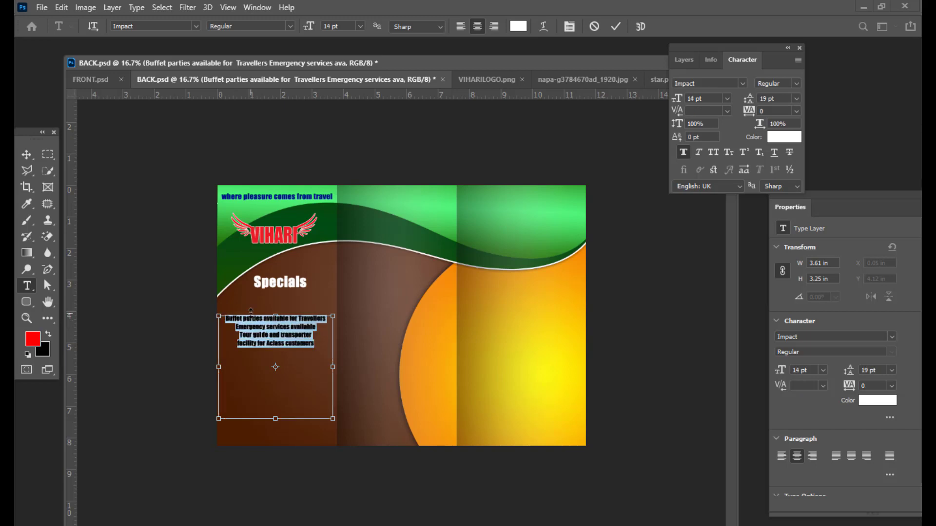
pyautogui.hotkey('ctrl', 'shift', '.')
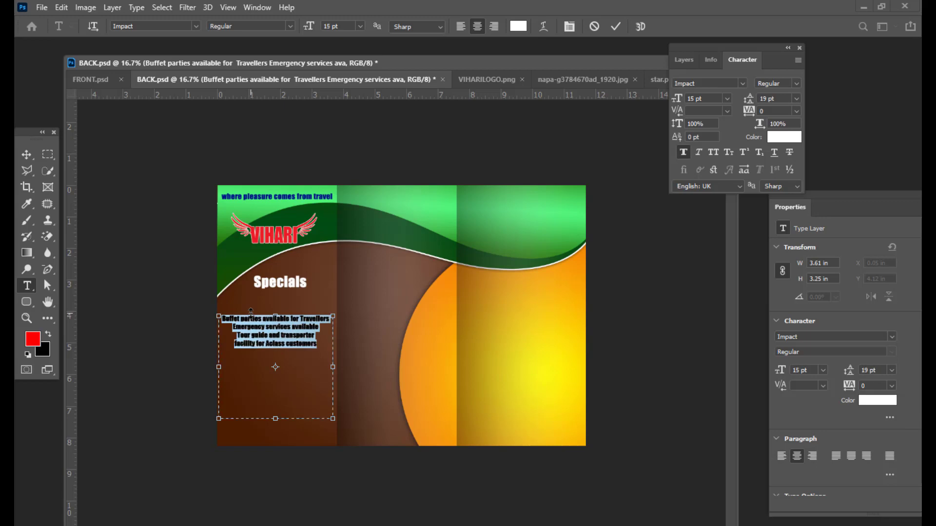
pyautogui.click(26, 154)
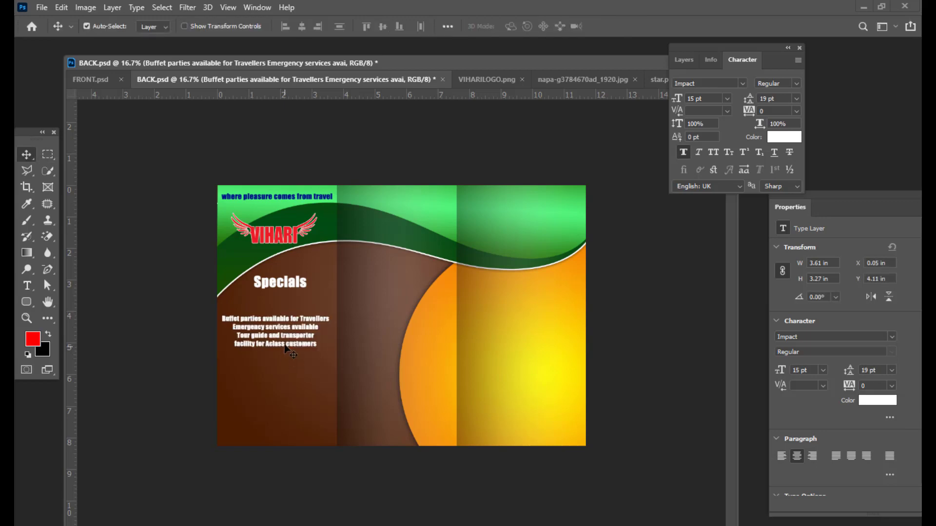
pyautogui.moveTo(285, 346); pyautogui.dragTo(286, 353)
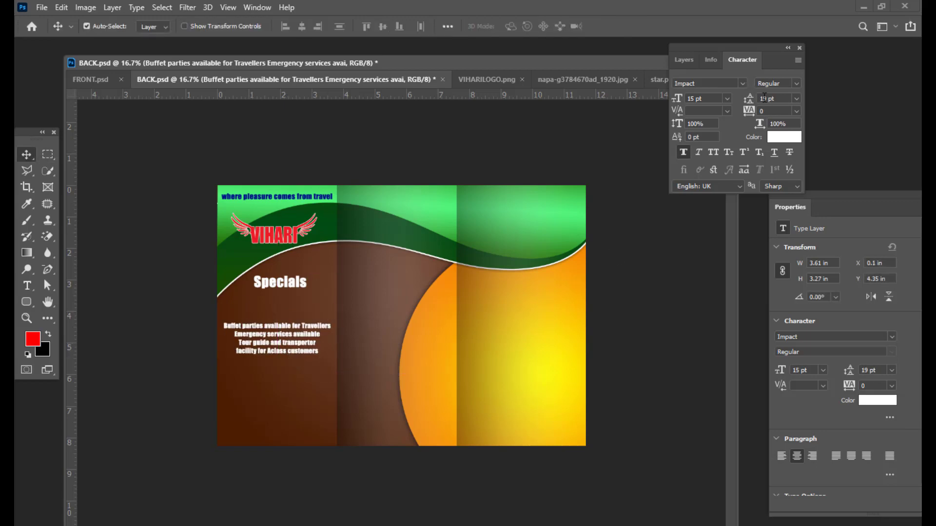
# Select all of the services list text, set its leading to 40 pt and commit the edit.
pyautogui.click(679, 60)
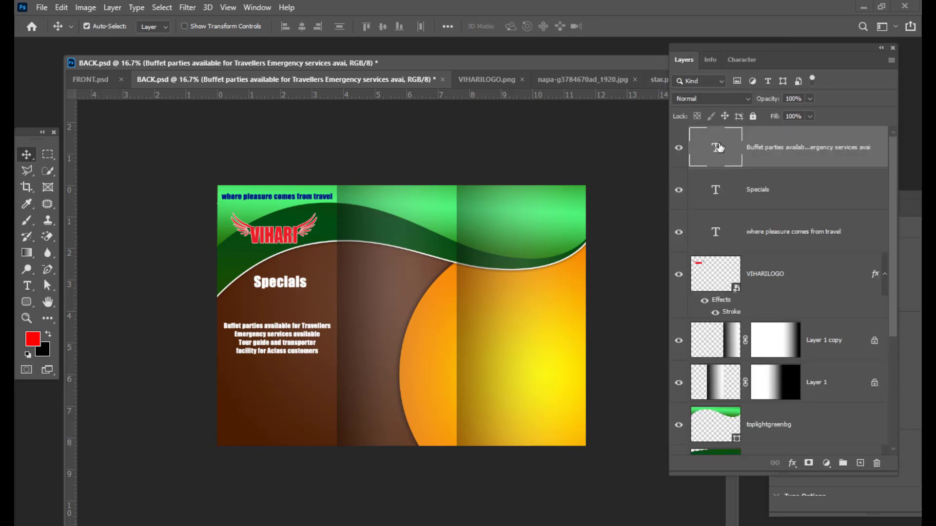
pyautogui.doubleClick(717, 149)
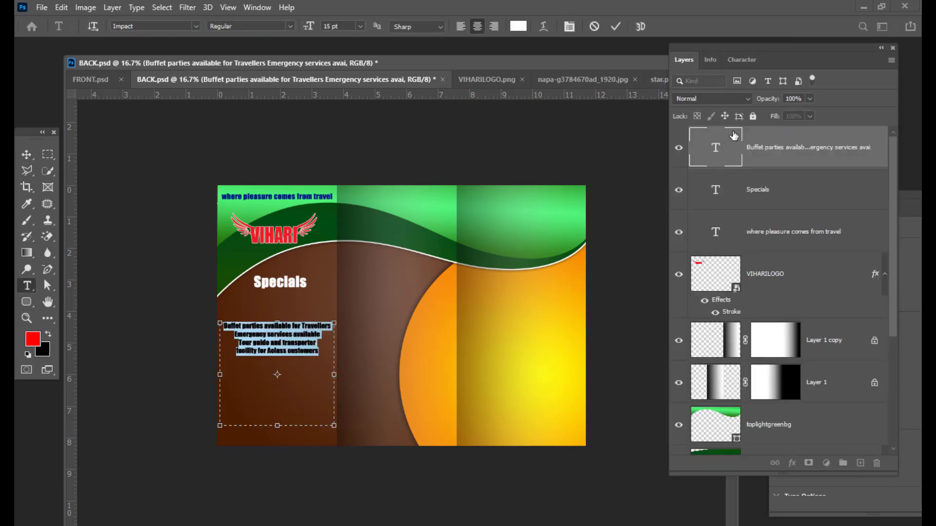
pyautogui.click(747, 58)
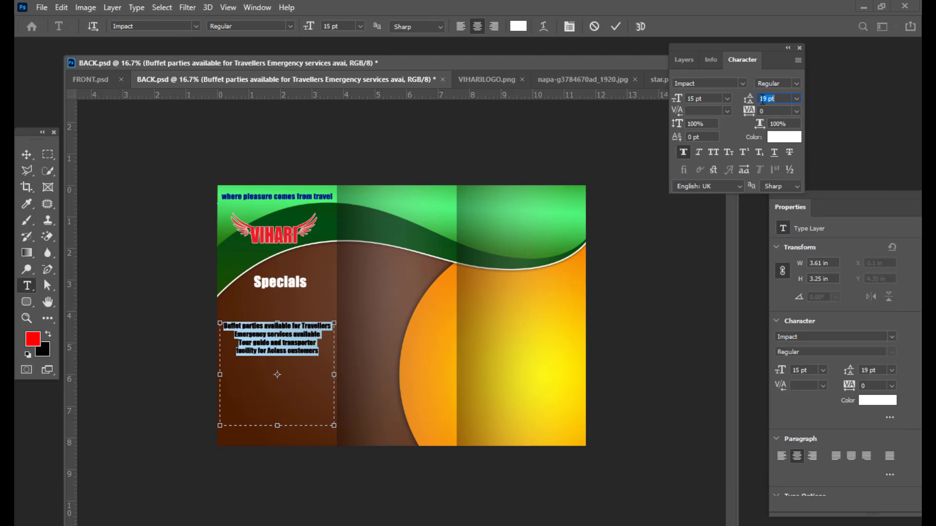
pyautogui.click(763, 99)
pyautogui.press('Up')
pyautogui.press('Up')
pyautogui.press('Up')
pyautogui.press('Up')
pyautogui.press('Up')
pyautogui.press('Up')
pyautogui.press('Up')
pyautogui.press('Up')
pyautogui.press('Up')
pyautogui.press('Up')
pyautogui.press('Up')
pyautogui.press('Up')
pyautogui.press('Up')
pyautogui.press('Up')
pyautogui.press('Up')
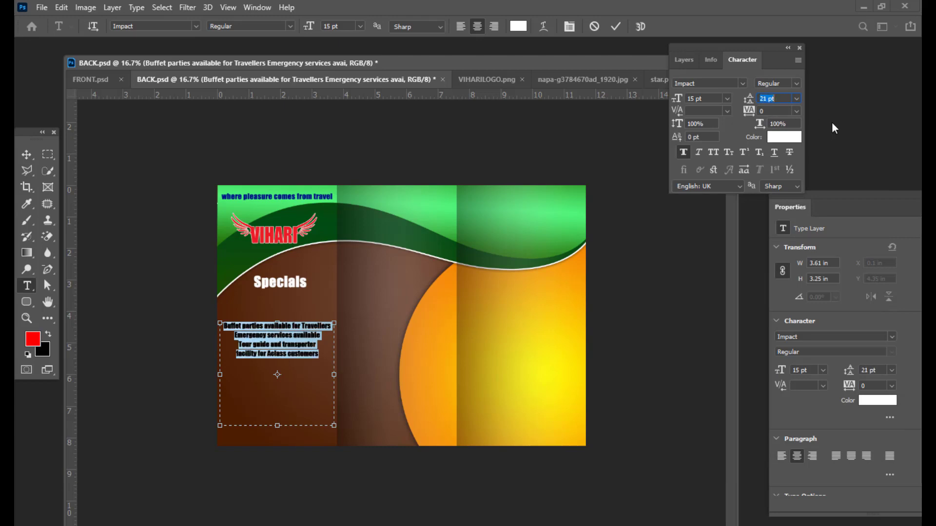
pyautogui.press('Up')
pyautogui.press('Up')
pyautogui.press('Up')
pyautogui.press('Up')
pyautogui.press('Up')
pyautogui.press('Up')
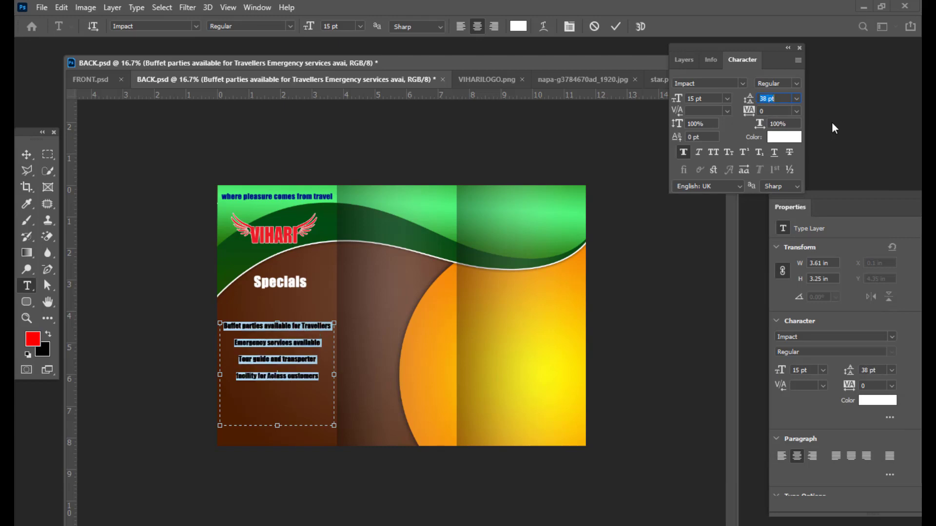
pyautogui.click(27, 154)
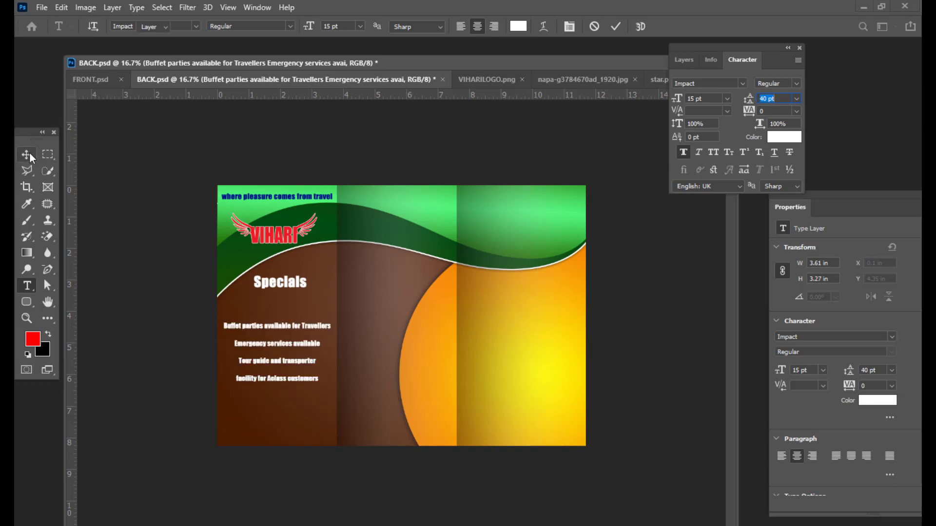
# Nudge the services list up toward the Specials heading, to about Y 3.98 in.
pyautogui.press('Up')
pyautogui.press('Up')
pyautogui.press('Up')
pyautogui.press('Up')
pyautogui.press('Up')
pyautogui.press('Up')
pyautogui.press('Up')
pyautogui.press('Up')
pyautogui.press('Up')
pyautogui.press('Up')
pyautogui.press('Up')
pyautogui.press('Up')
pyautogui.press('Up')
pyautogui.press('Up')
pyautogui.press('Up')
pyautogui.press('Up')
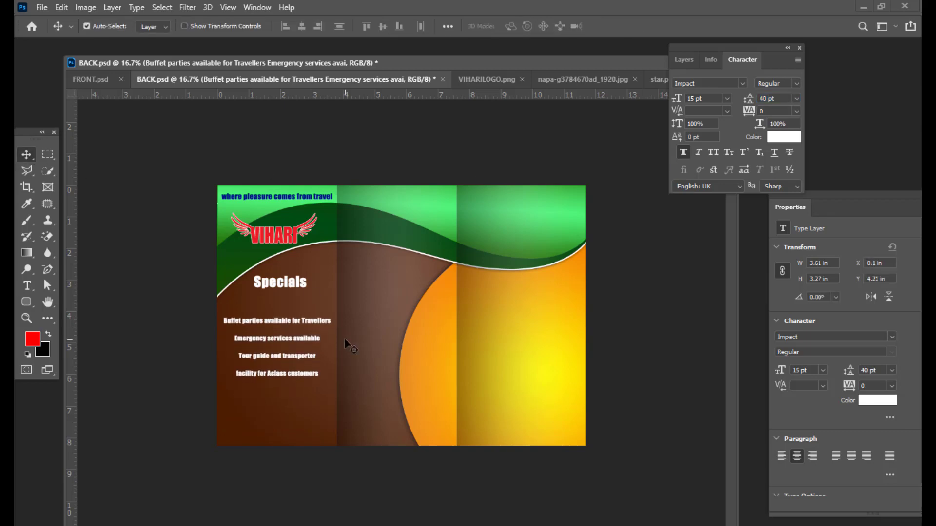
# Enlarge all of the services list text to 20 pt and commit the edit.
pyautogui.click(678, 63)
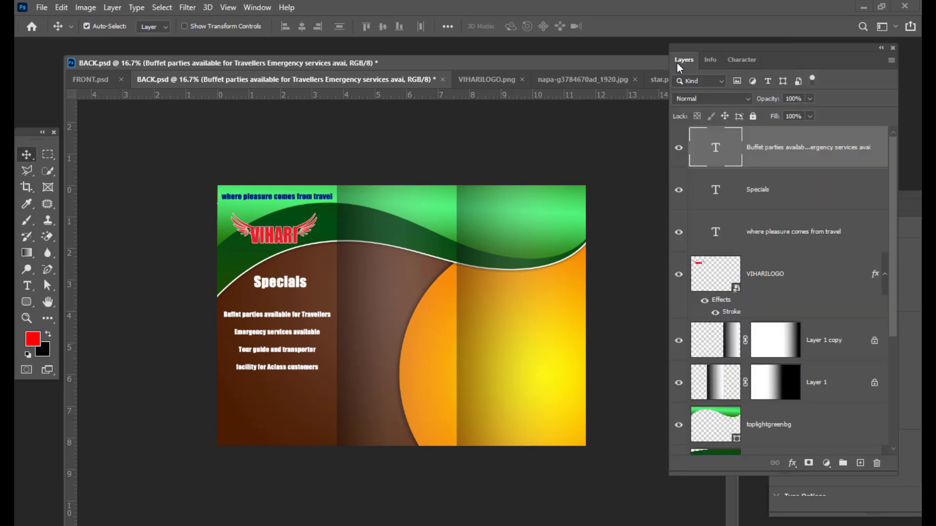
pyautogui.doubleClick(716, 146)
pyautogui.hotkey('ctrl', 'shift', '.')
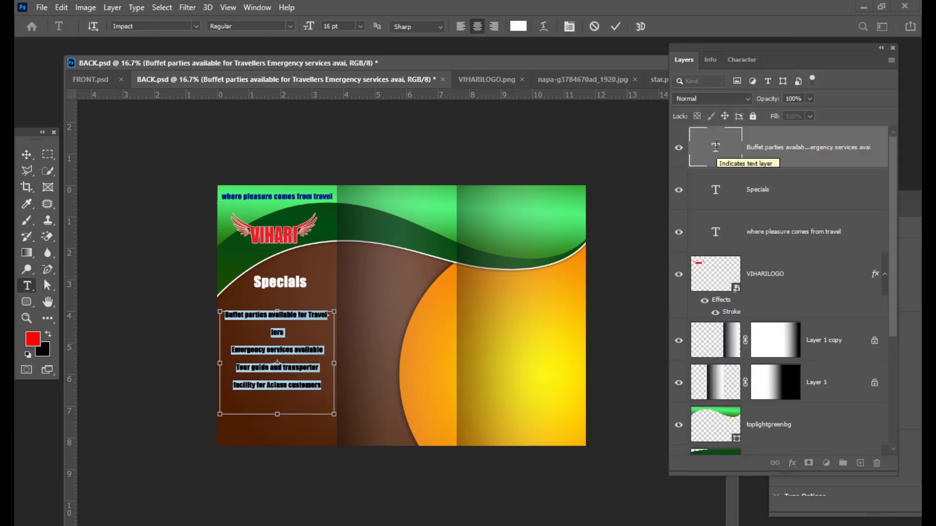
pyautogui.hotkey('ctrl', 'shift', '.')
pyautogui.hotkey('ctrl', 'shift', '.')
pyautogui.hotkey('ctrl', 'shift', '.')
pyautogui.hotkey('ctrl', 'shift', '.')
pyautogui.hotkey('ctrl', 'shift', '.')
pyautogui.hotkey('ctrl', 'shift', '.')
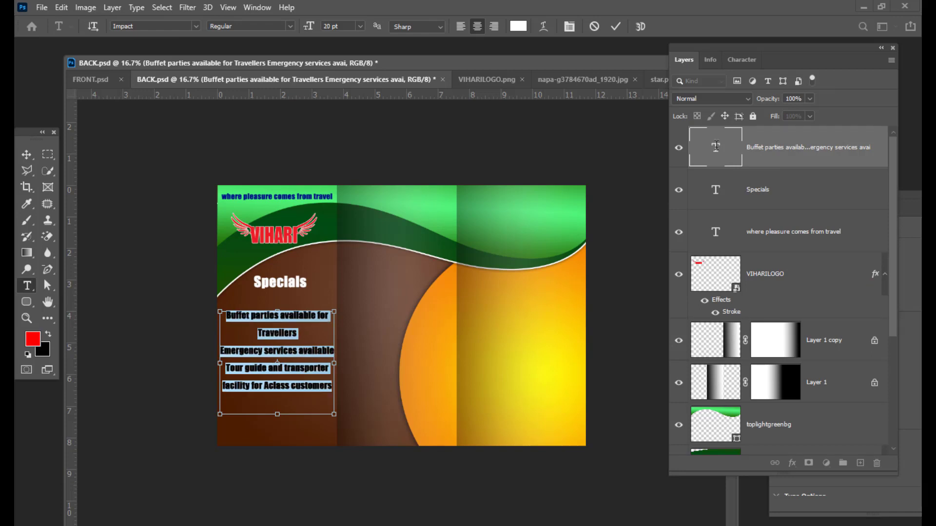
pyautogui.hotkey('ctrl', 'shift', ',')
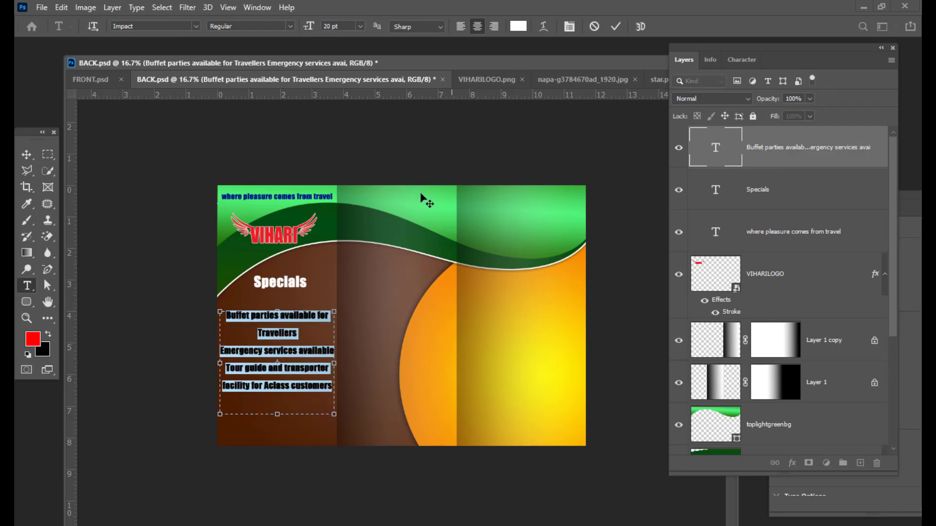
pyautogui.click(27, 155)
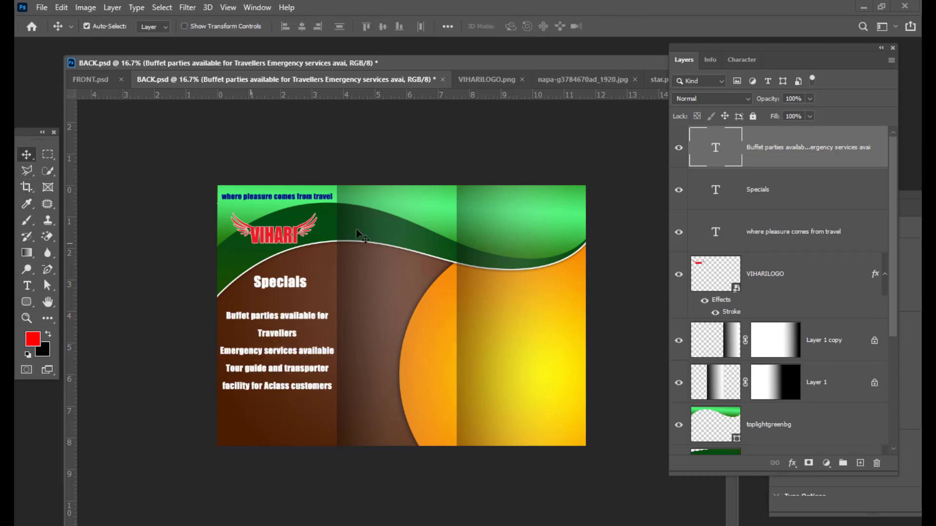
# Select the two-line "Buffet parties available for Travellers" item, set its leading to 28 pt and commit the edit.
pyautogui.click(27, 286)
pyautogui.moveTo(303, 335); pyautogui.dragTo(226, 314)
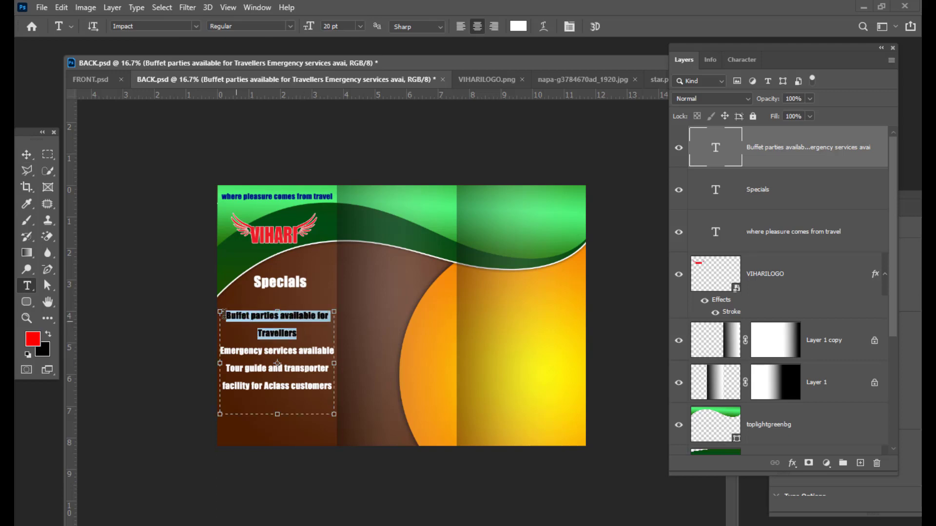
pyautogui.click(753, 67)
pyautogui.click(768, 99)
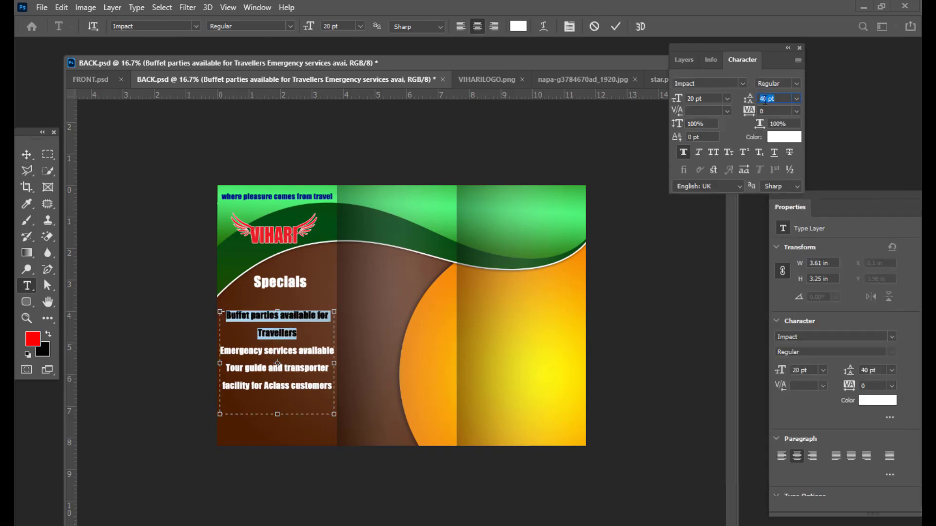
pyautogui.press('Down')
pyautogui.press('Down')
pyautogui.press('Down')
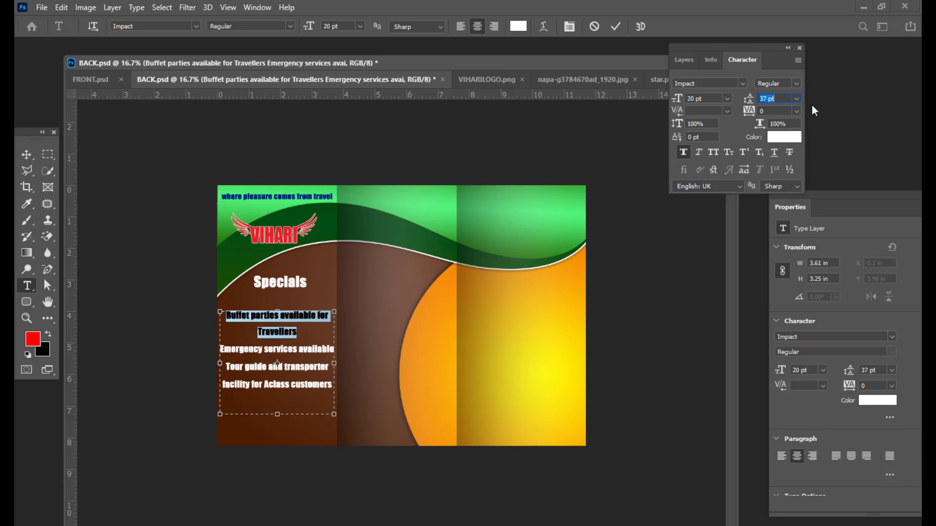
pyautogui.press('Down')
pyautogui.press('Down')
pyautogui.press('Down')
pyautogui.press('Down')
pyautogui.press('Down')
pyautogui.press('Down')
pyautogui.press('Down')
pyautogui.press('Down')
pyautogui.press('Down')
pyautogui.press('Down')
pyautogui.press('Down')
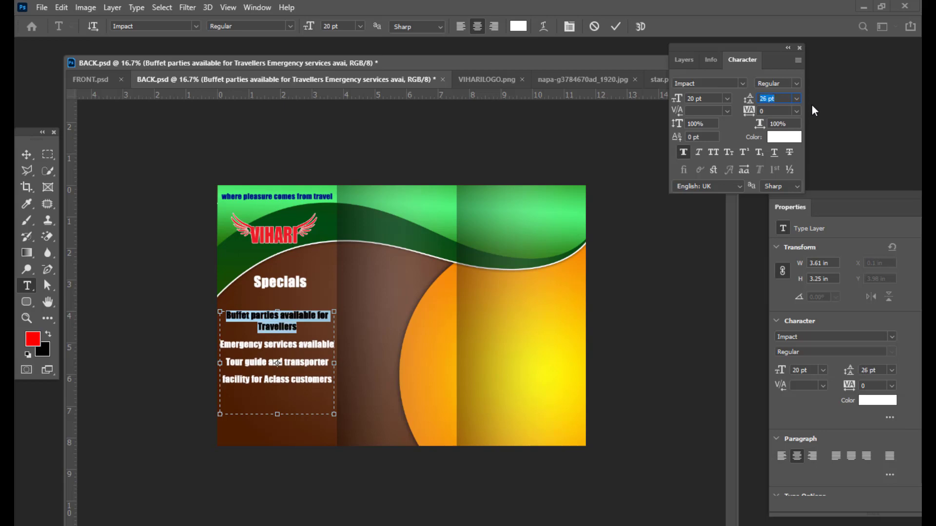
pyautogui.press('Up')
pyautogui.press('Up')
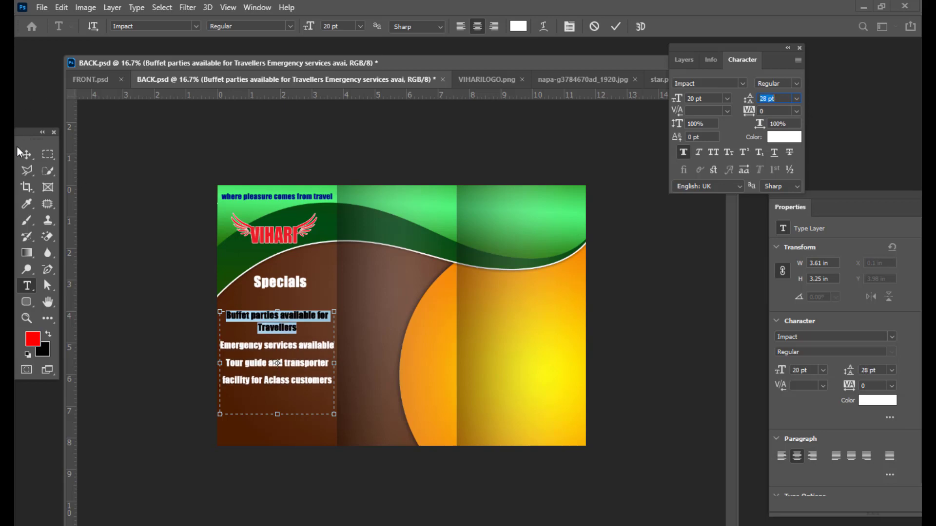
pyautogui.click(26, 154)
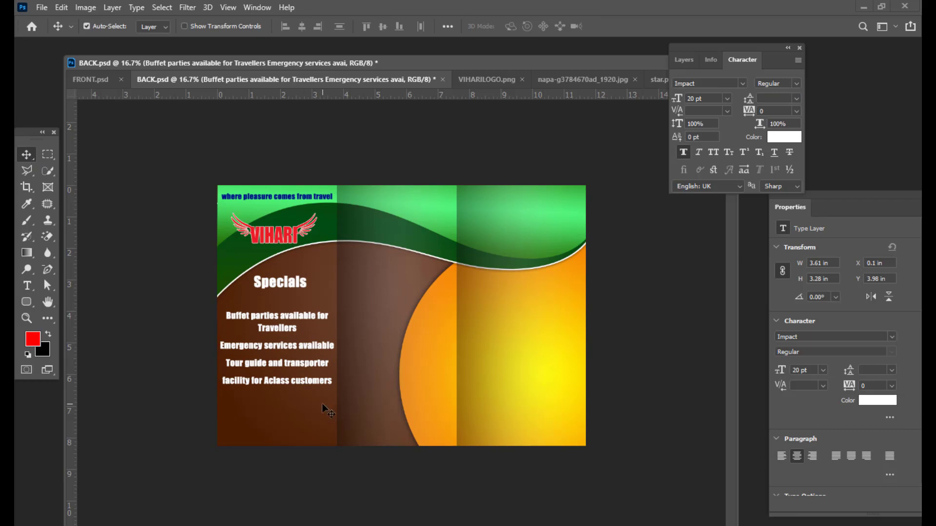
# Nudge the services list up and slightly left, to about X 0.08 in and Y 3.76 in.
pyautogui.press('Up')
pyautogui.press('Up')
pyautogui.press('Up')
pyautogui.press('Up')
pyautogui.press('Up')
pyautogui.press('Up')
pyautogui.press('Left')
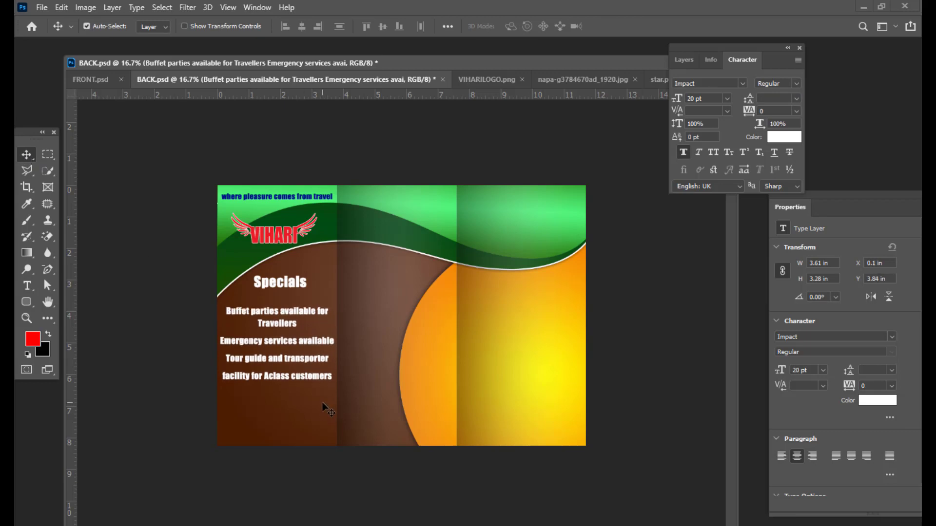
pyautogui.press('Up')
pyautogui.press('Up')
pyautogui.press('Up')
pyautogui.press('Up')
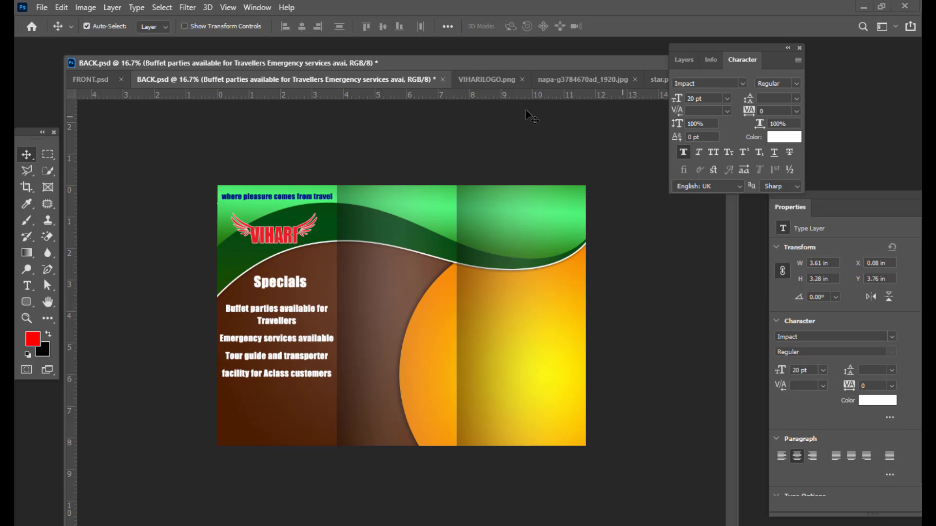
# Draw a paragraph text box about 3.51 in wide and 1.62 in high below the services list and clear its placeholder text.
pyautogui.moveTo(338, 67); pyautogui.dragTo(341, 66)
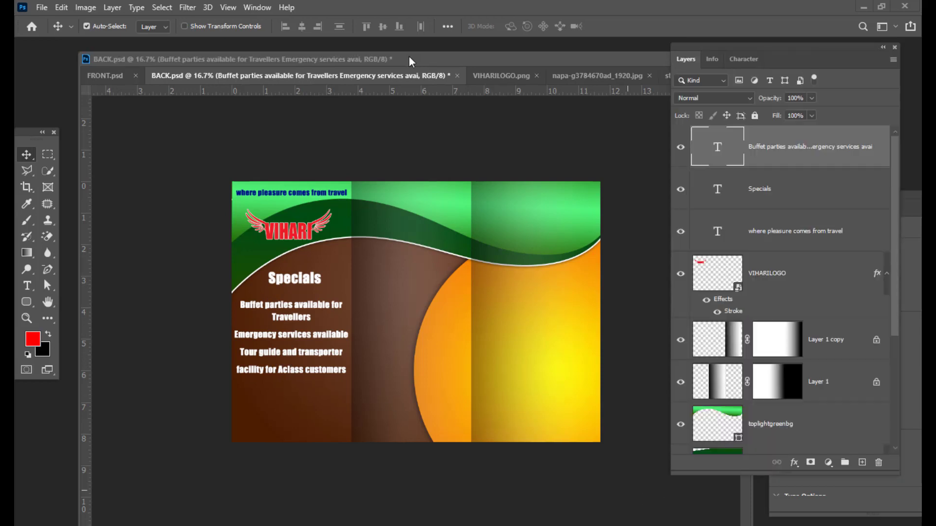
pyautogui.moveTo(409, 57); pyautogui.dragTo(433, 55)
pyautogui.click(25, 285)
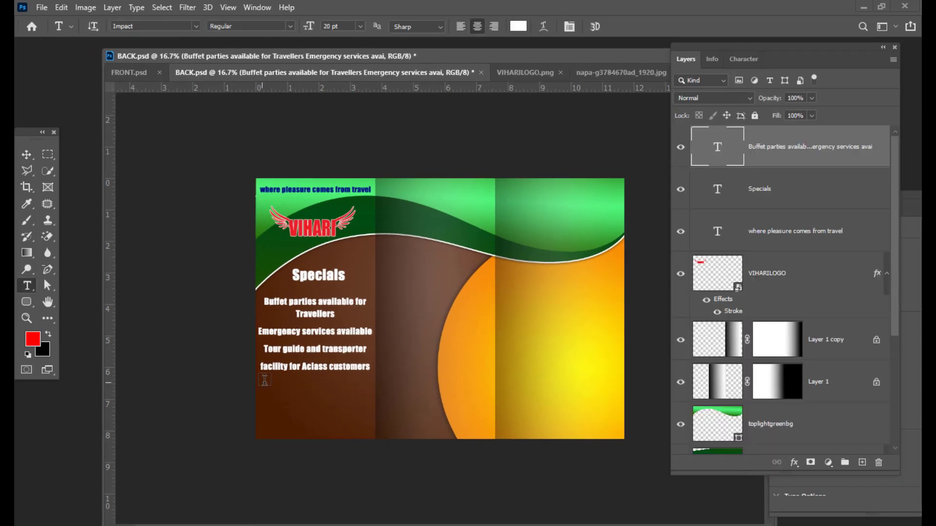
pyautogui.moveTo(261, 383); pyautogui.dragTo(370, 429)
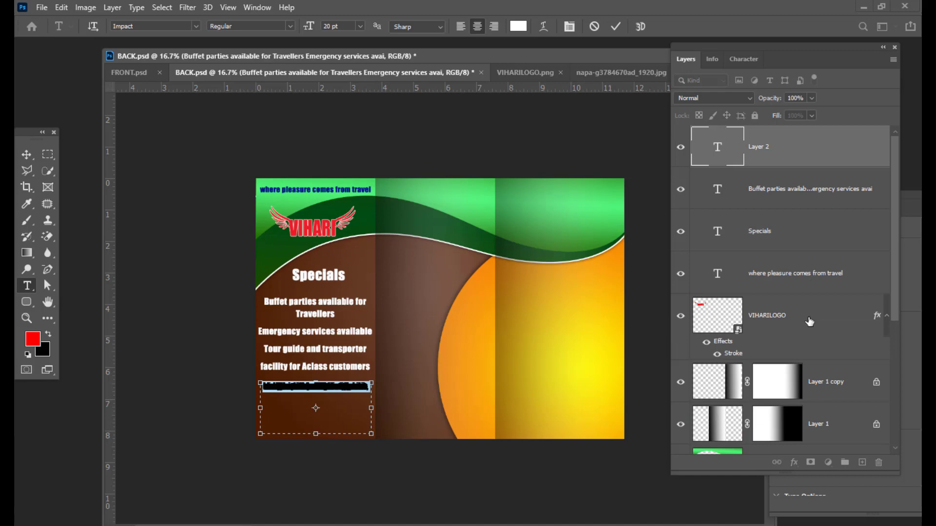
pyautogui.press('BackSpace')
# Copy "3 DAY STAY IN 3STAR TO 5STAR HOTEL BOOKING AVAILABLE NOW WITH DISCOUNT" from the Notepad brochure notes and paste it into the Photoshop text box.
pyautogui.hotkey('alt', 'Tab')
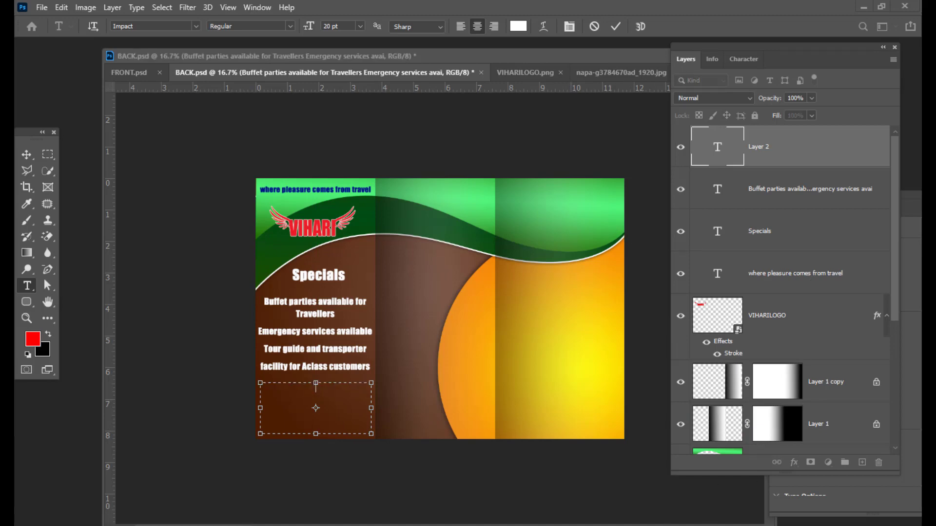
pyautogui.rightClick(438, 352)
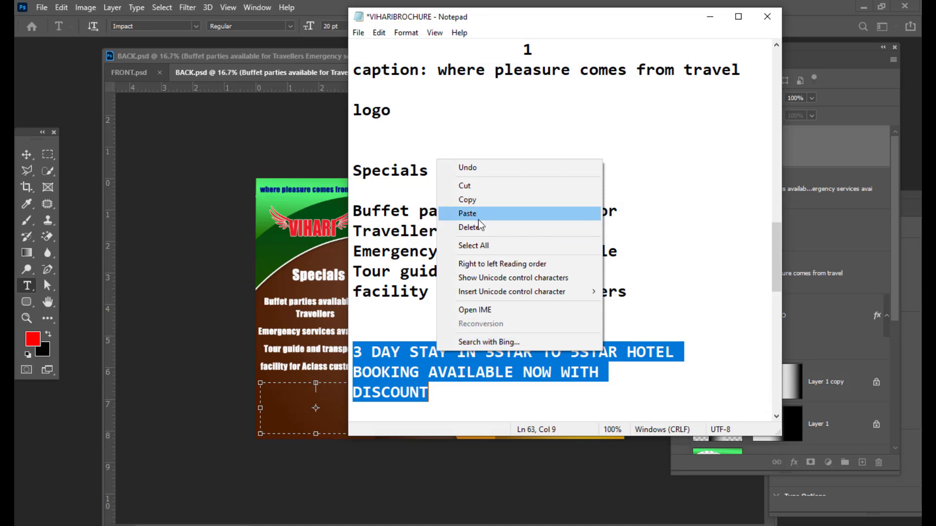
pyautogui.click(481, 201)
pyautogui.click(710, 17)
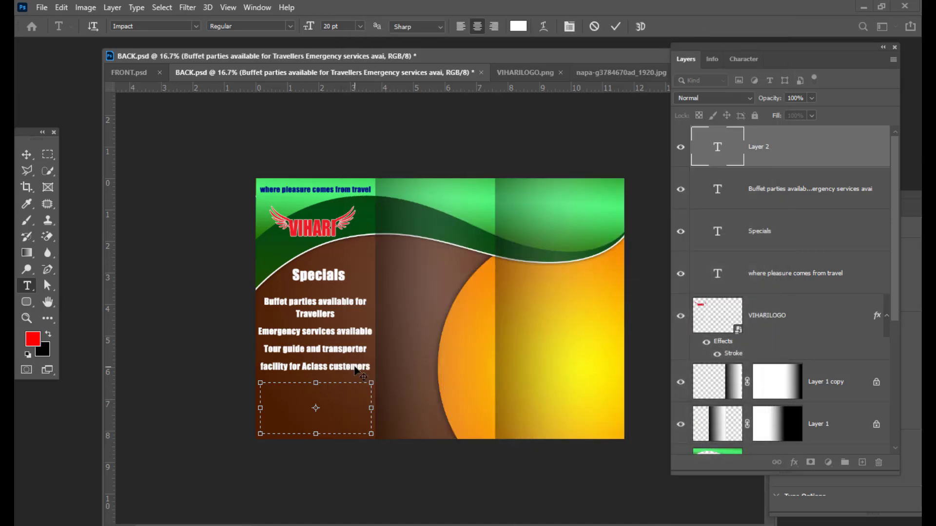
pyautogui.hotkey('ctrl', 'v')
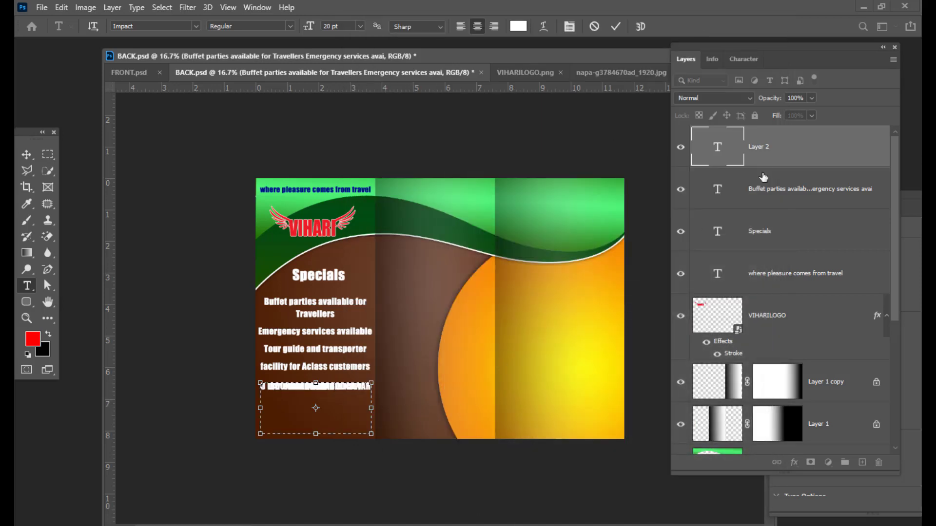
# Select all of the pasted hotel offer text and set its leading to 25 pt.
pyautogui.doubleClick(718, 142)
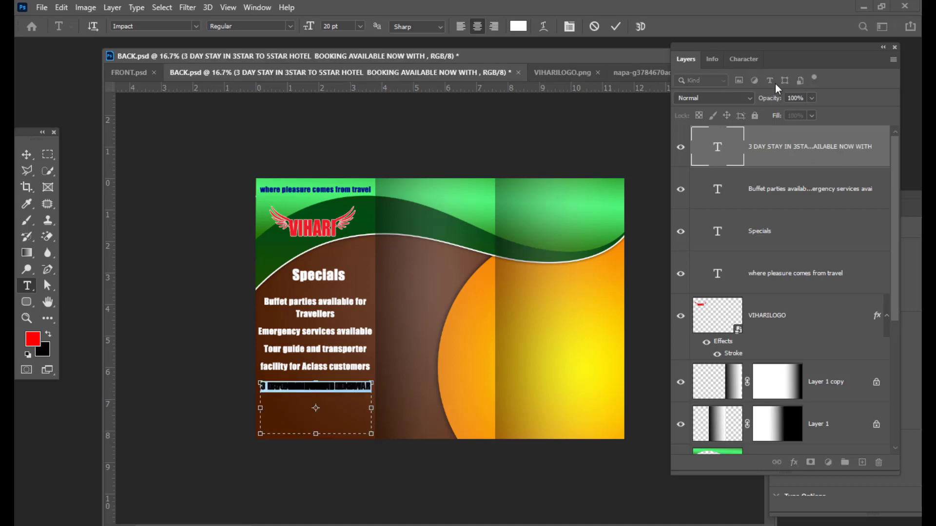
pyautogui.click(733, 61)
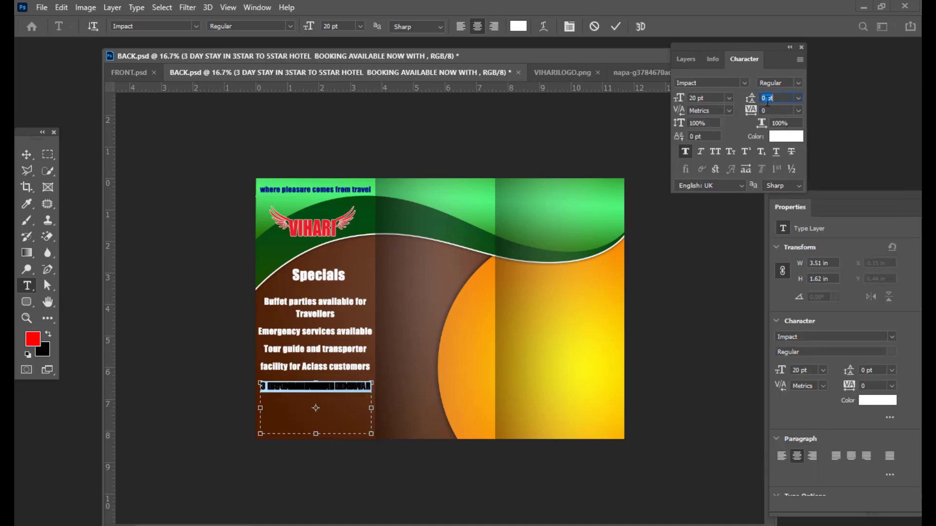
pyautogui.click(764, 99)
pyautogui.press('Return')
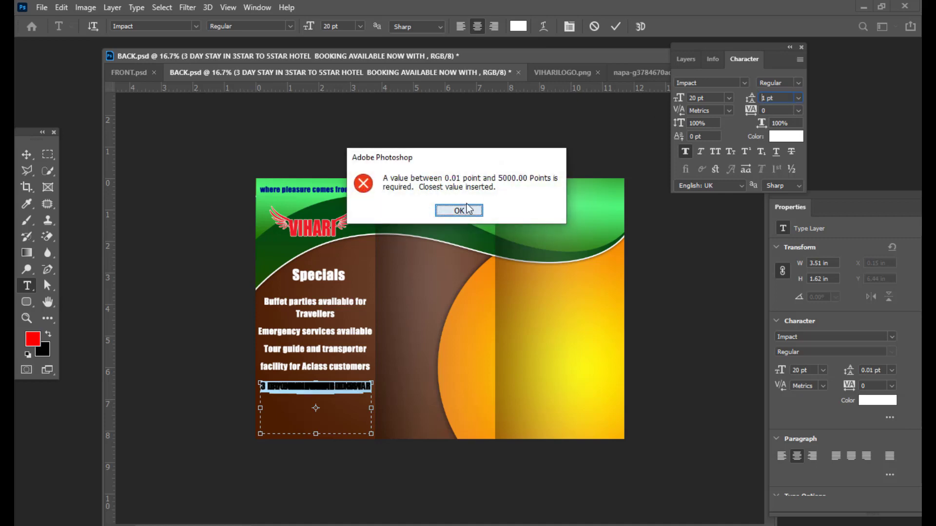
pyautogui.click(462, 210)
pyautogui.click(798, 98)
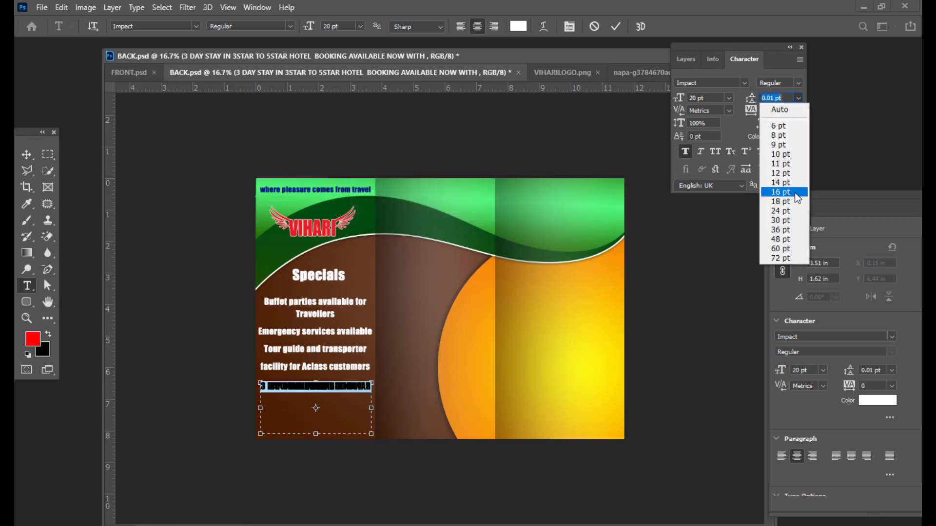
pyautogui.click(795, 192)
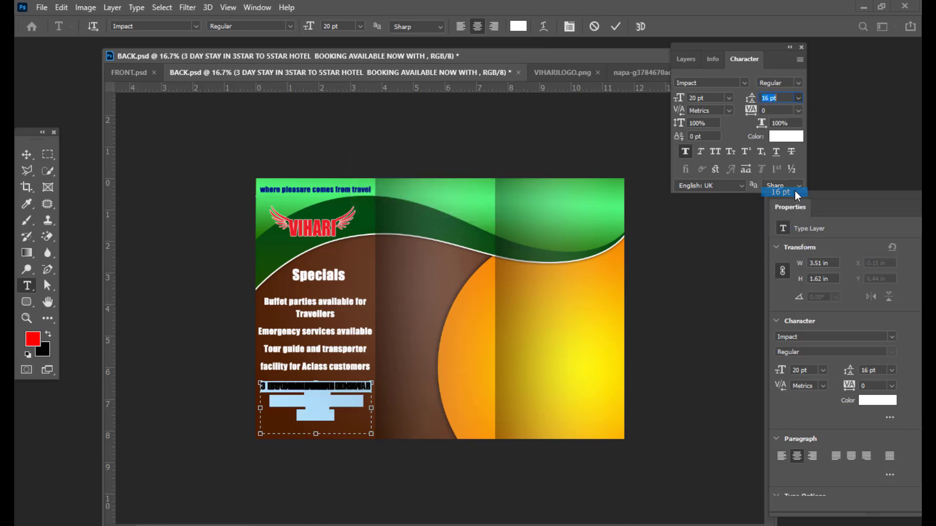
pyautogui.click(766, 98)
pyautogui.press('Up')
pyautogui.press('Up')
pyautogui.press('Up')
pyautogui.press('Up')
pyautogui.press('Up')
pyautogui.press('Up')
pyautogui.press('Up')
pyautogui.press('Up')
pyautogui.press('Up')
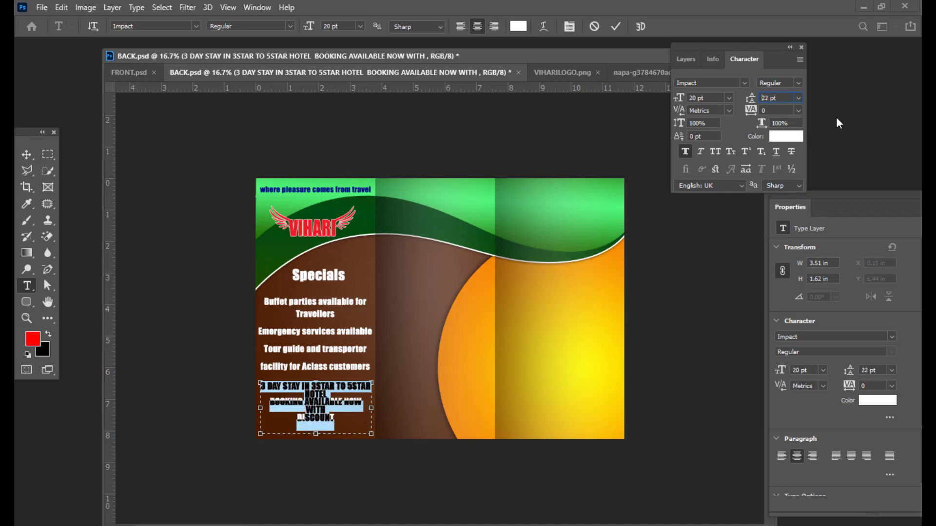
# Reduce the hotel offer text's size to 15 pt.
pyautogui.click(697, 98)
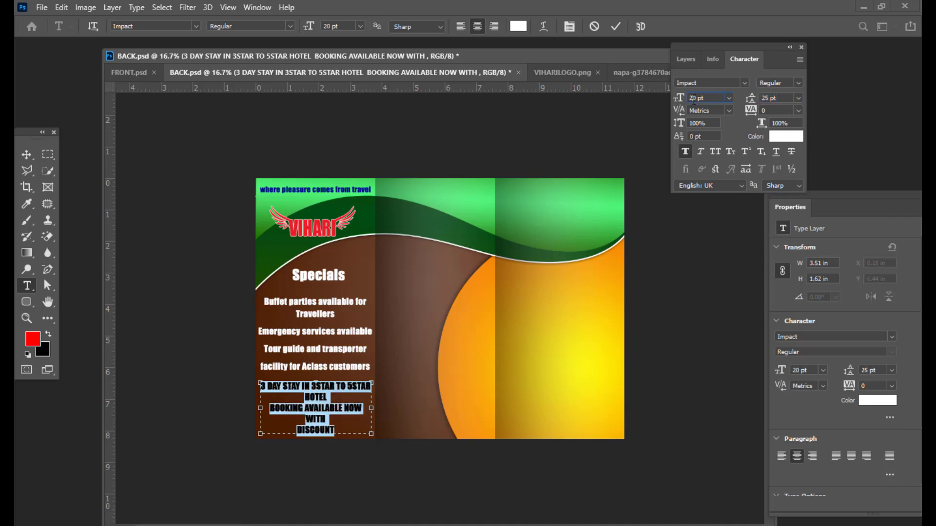
pyautogui.press('Down')
pyautogui.press('Down')
pyautogui.press('Down')
pyautogui.press('Down')
pyautogui.press('Down')
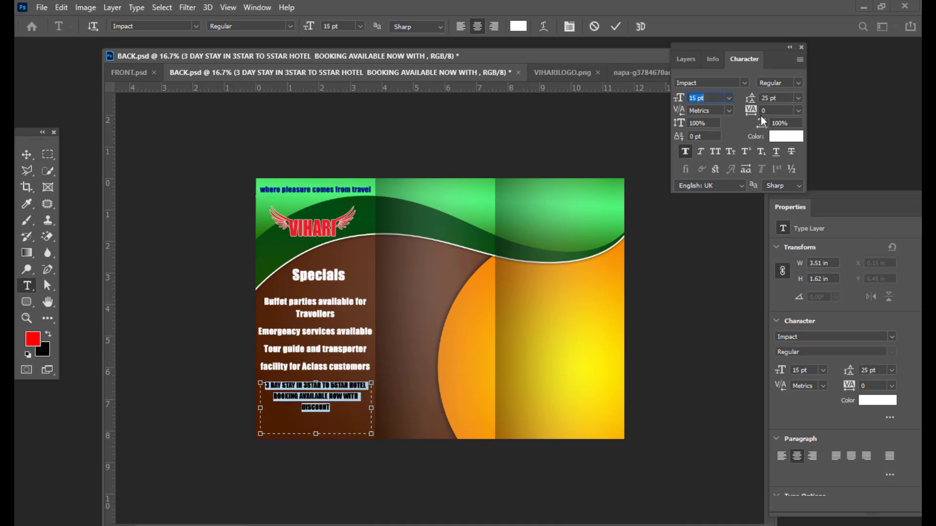
# Reduce the selected hotel offer text's size to 12 pt.
pyautogui.press('Down')
pyautogui.press('Down')
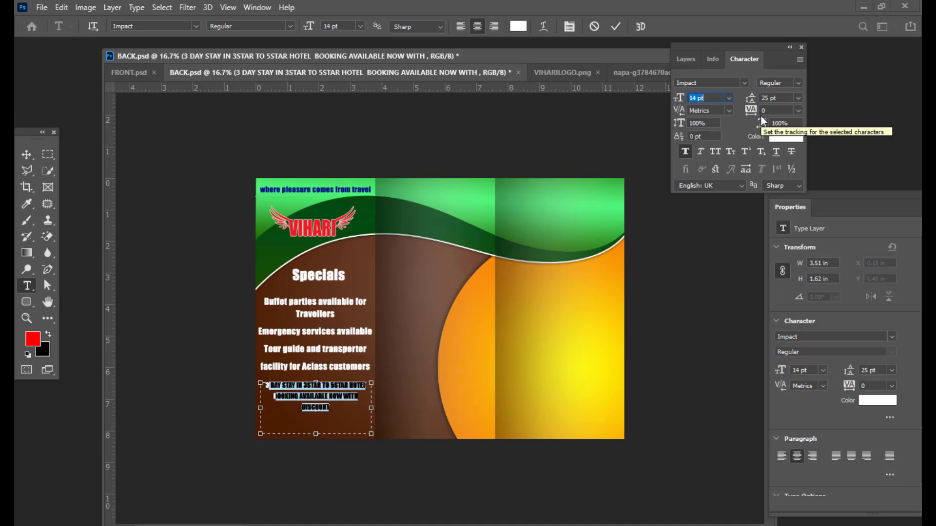
pyautogui.press('Down')
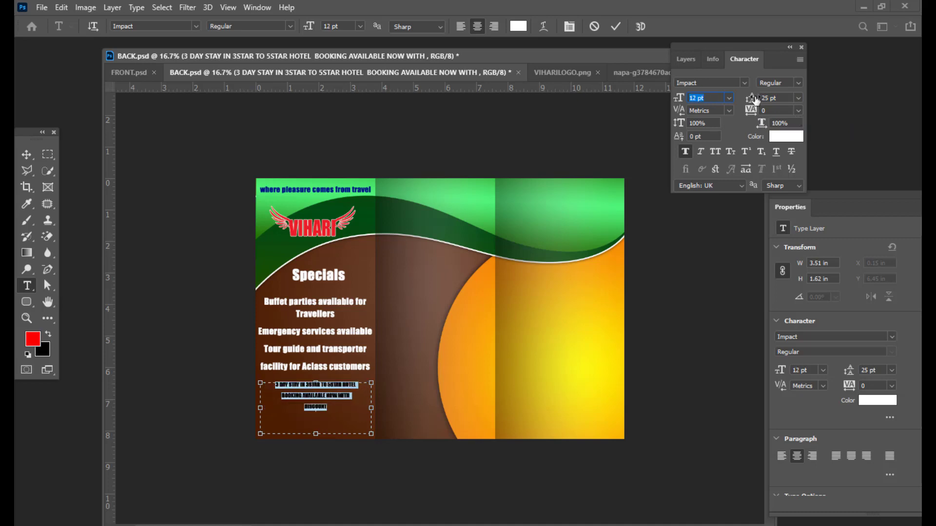
# Increase the hotel offer text's leading to 30 pt.
pyautogui.click(767, 98)
pyautogui.press('Up')
pyautogui.press('Up')
pyautogui.press('Up')
pyautogui.press('Up')
pyautogui.press('Up')
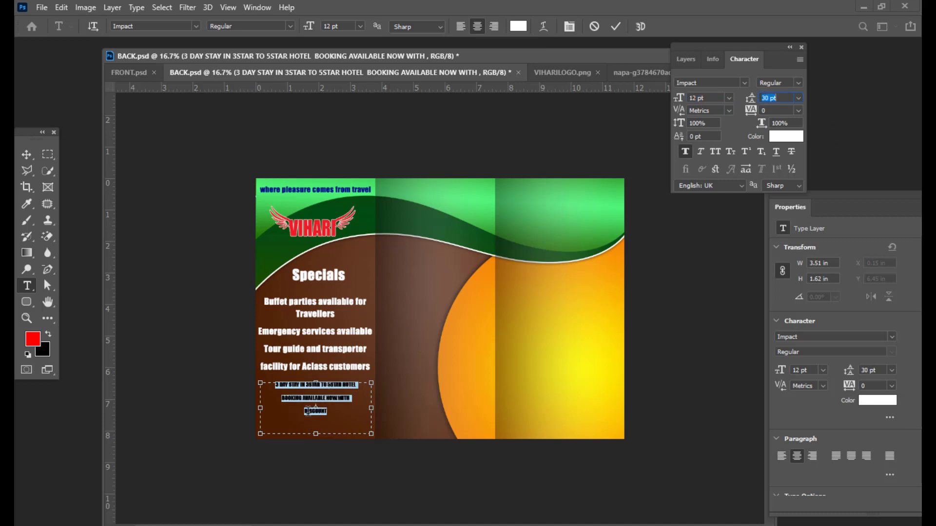
# Join "DISCOUNT" onto the line "BOOKING AVAILABLE NOW WITH" and enlarge the entire hotel offer text to 14 pt.
pyautogui.click(308, 411)
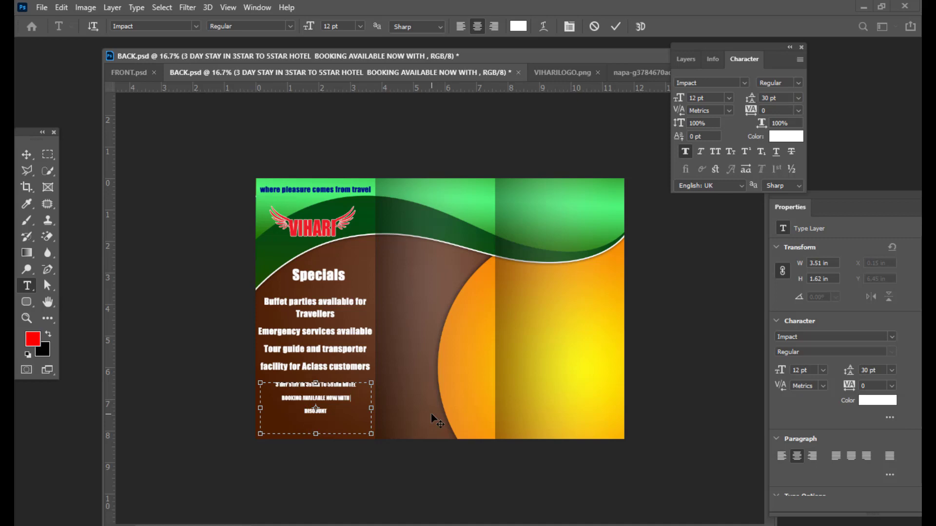
pyautogui.press('BackSpace')
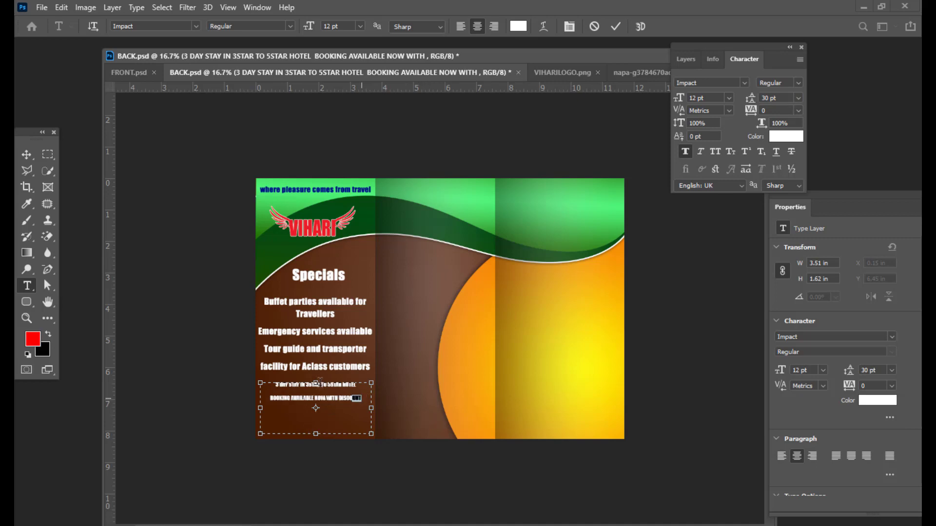
pyautogui.hotkey('ctrl', 'a')
pyautogui.hotkey('ctrl', 'shift', '.')
pyautogui.hotkey('ctrl', 'shift', '.')
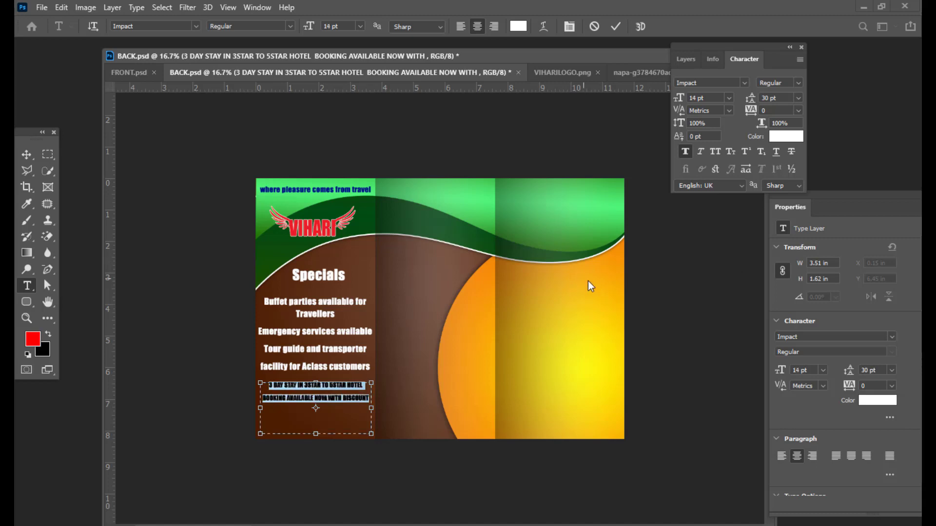
# Split the hotel offer into four lines by inserting line breaks before "TO 5STAR HOTEL" and before "NOW WITH DISCOUNT".
pyautogui.click(321, 385)
pyautogui.press('Return')
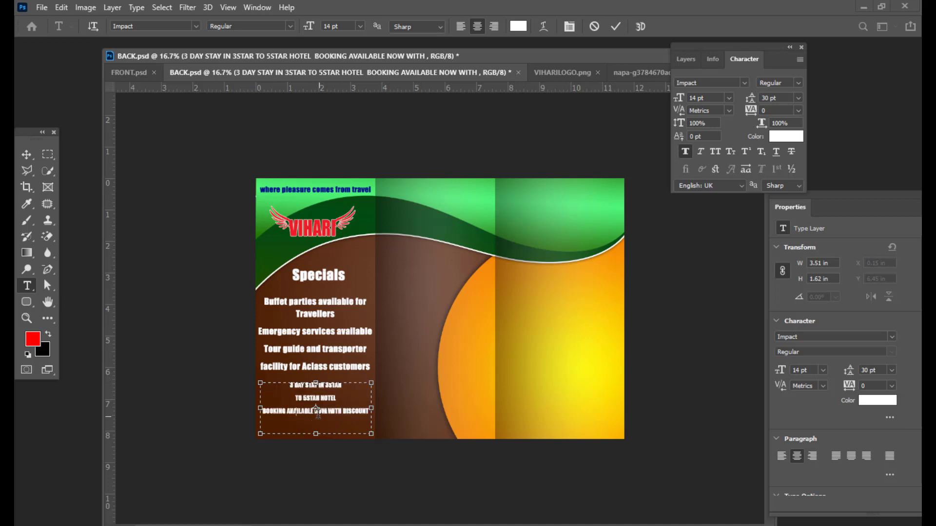
pyautogui.moveTo(319, 411); pyautogui.dragTo(320, 410)
pyautogui.press('Return')
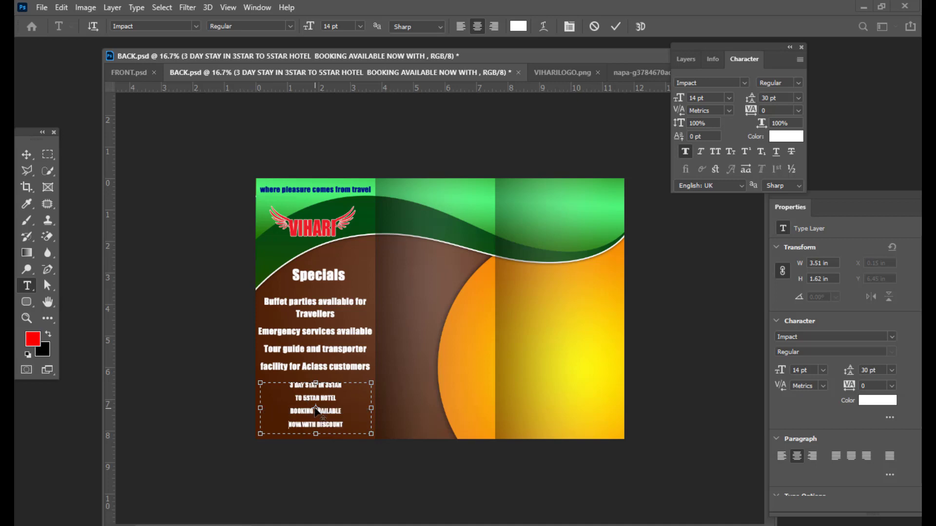
# Select all four lines of the hotel offer text and tighten their leading to 22 pt.
pyautogui.moveTo(346, 424); pyautogui.dragTo(280, 378)
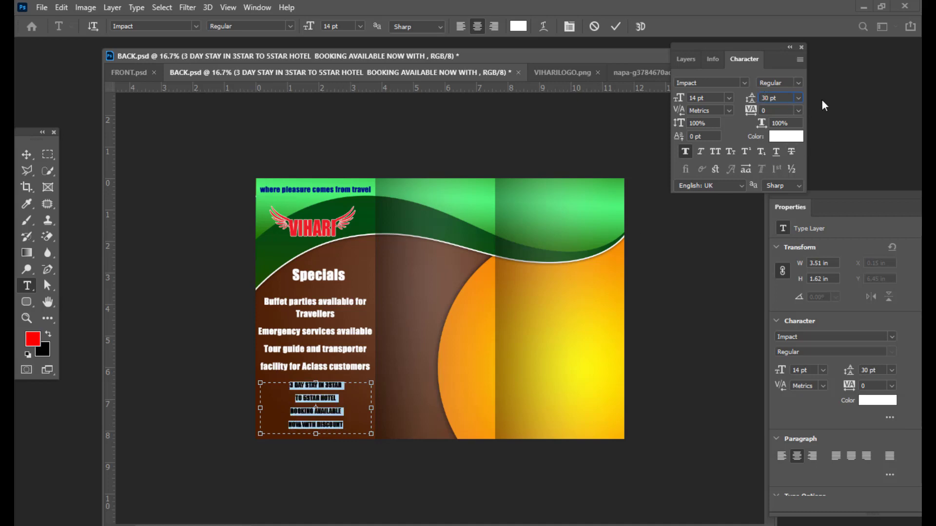
pyautogui.press('Down')
pyautogui.press('Down')
pyautogui.press('Down')
pyautogui.press('Down')
pyautogui.press('Down')
pyautogui.press('Down')
pyautogui.press('Down')
pyautogui.press('Down')
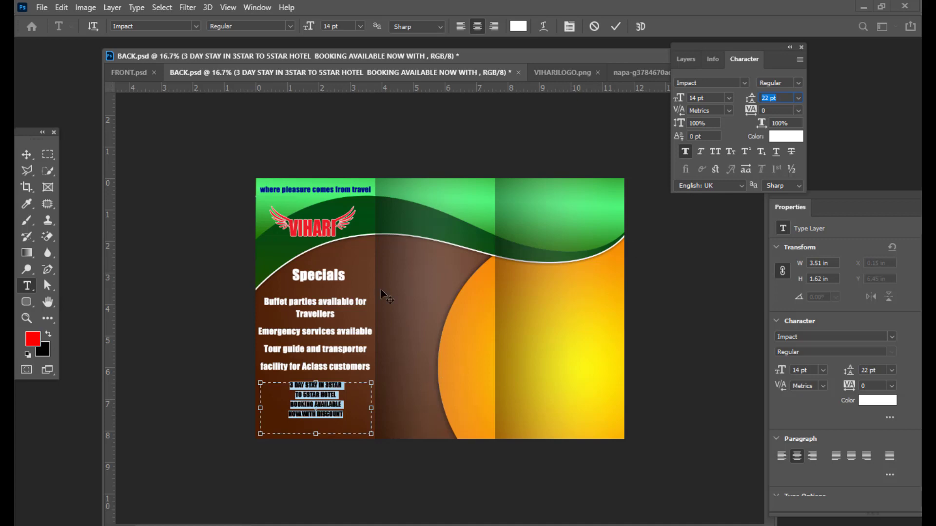
# Set the font size of the selected hotel booking offer text to 20 pt.
pyautogui.click(697, 100)
pyautogui.press('Up')
pyautogui.press('Up')
pyautogui.press('Up')
pyautogui.press('Up')
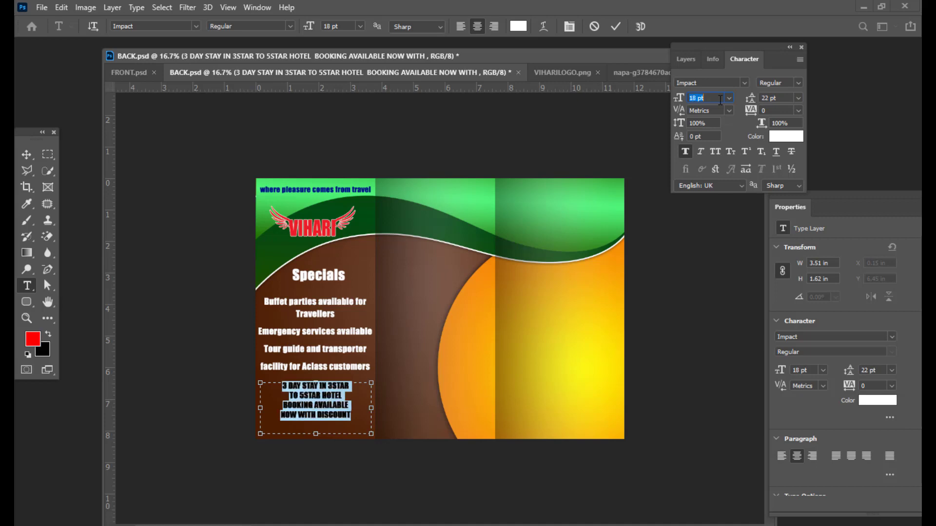
pyautogui.press('Up')
pyautogui.press('Up')
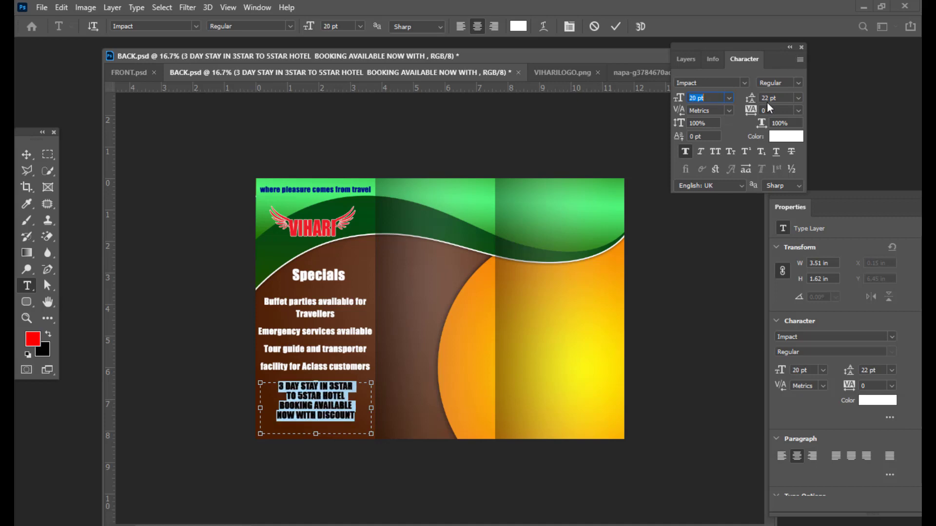
# Set the line spacing of the hotel booking offer text to 26 pt.
pyautogui.click(766, 97)
pyautogui.press('Up')
pyautogui.press('Up')
pyautogui.press('Up')
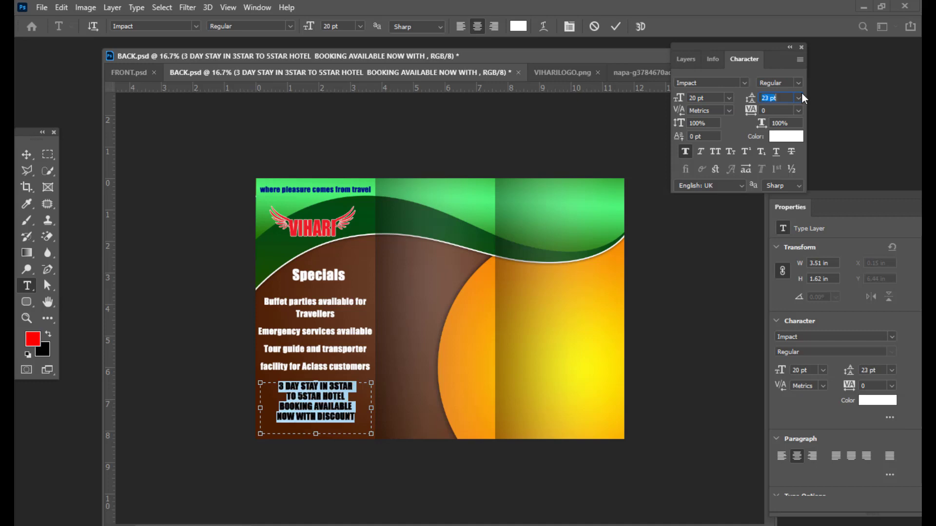
pyautogui.press('Up')
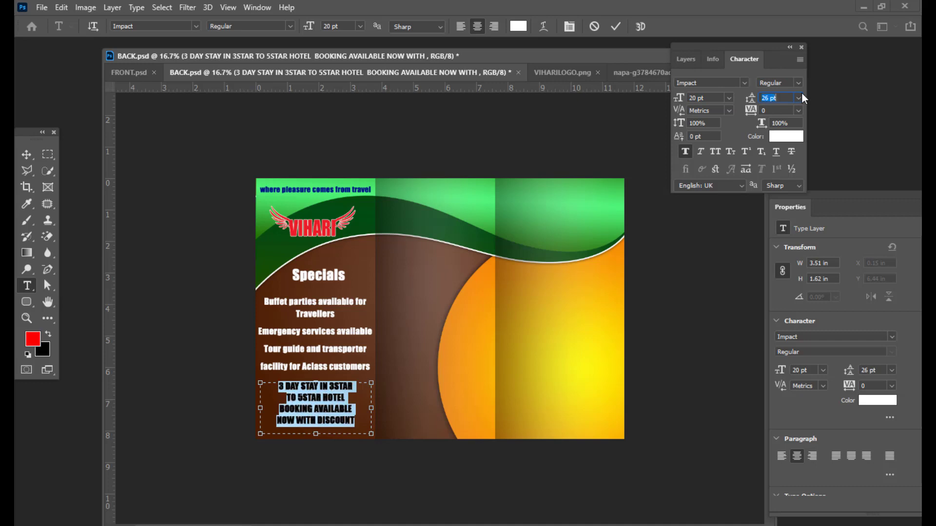
# Change the hotel booking offer text colour to yellow, f8ea06.
pyautogui.click(780, 138)
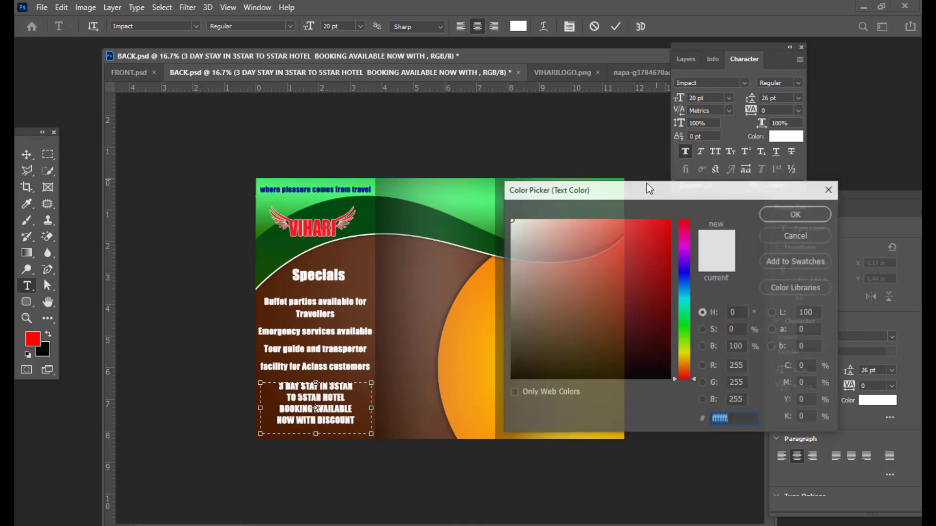
pyautogui.click(684, 355)
pyautogui.click(667, 223)
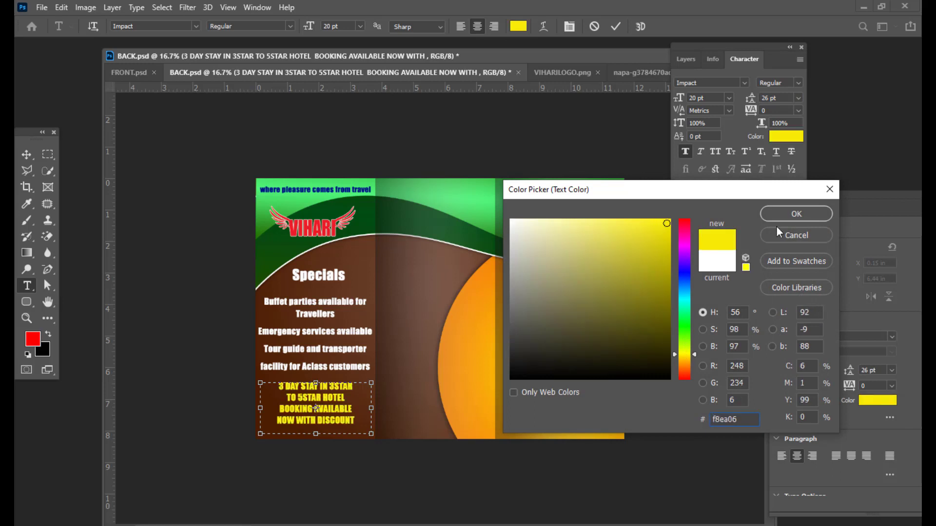
pyautogui.click(796, 214)
# Move the yellow offer text slightly down below the specials list.
pyautogui.click(26, 154)
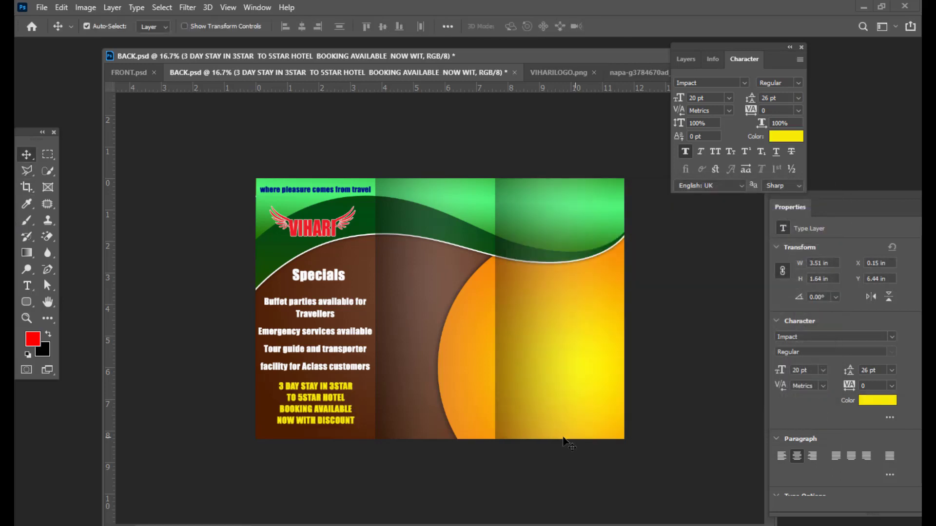
pyautogui.press('Down')
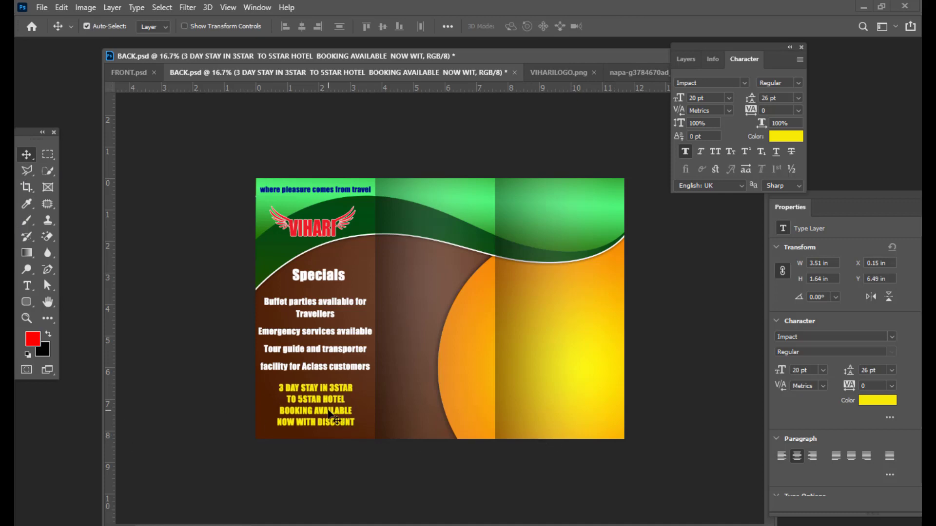
pyautogui.moveTo(329, 415); pyautogui.dragTo(329, 417)
# Draw a rounded rectangle about 961 by 529 px with a 150 px corner radius around the yellow offer text.
pyautogui.click(26, 302)
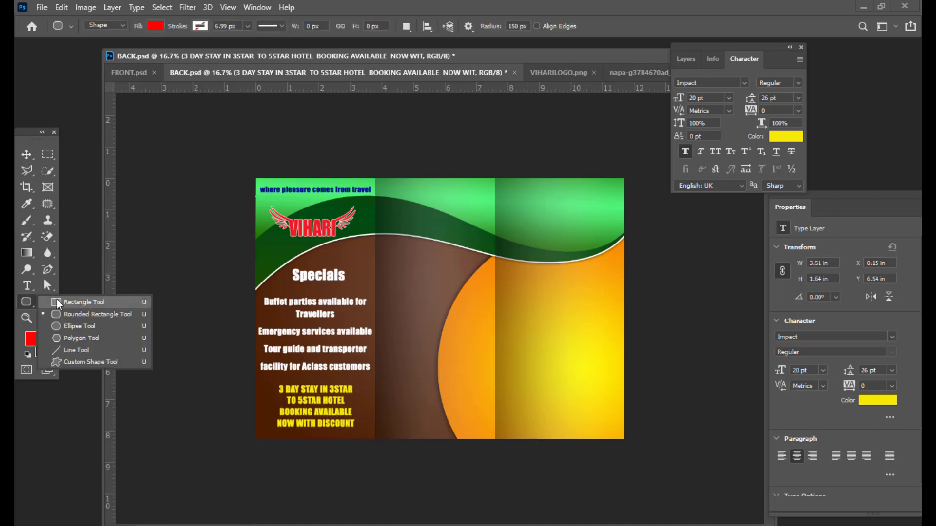
pyautogui.click(104, 314)
pyautogui.moveTo(266, 380); pyautogui.dragTo(367, 434)
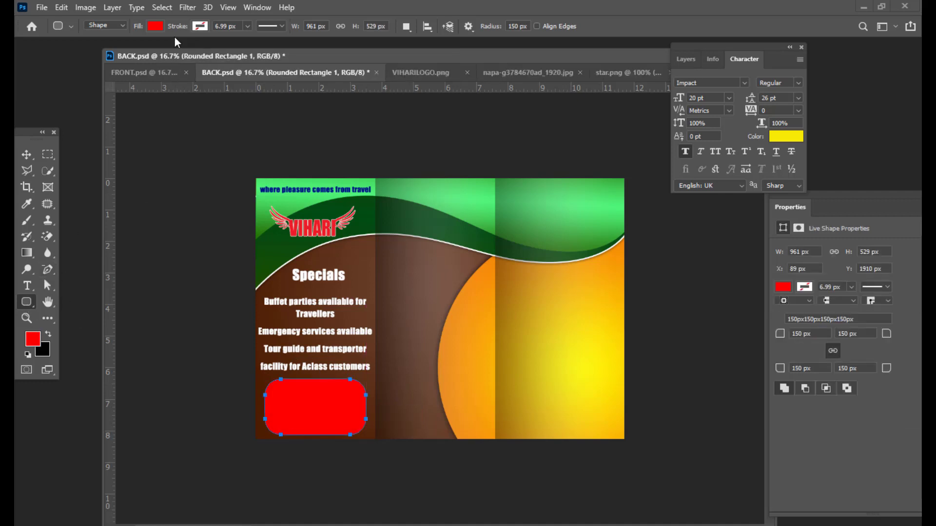
# Remove the rounded rectangle's fill and give it a yellow stroke 1.96 px wide.
pyautogui.click(157, 25)
pyautogui.click(81, 50)
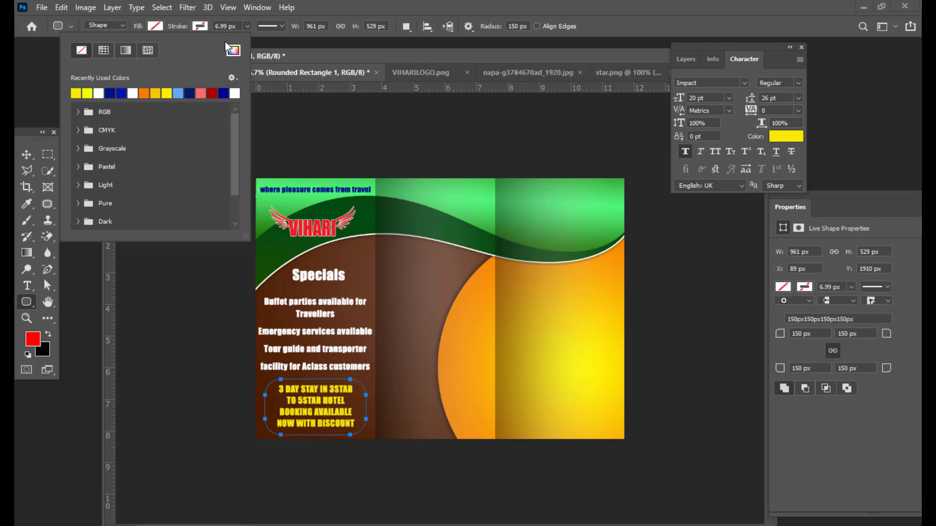
pyautogui.click(201, 25)
pyautogui.click(122, 92)
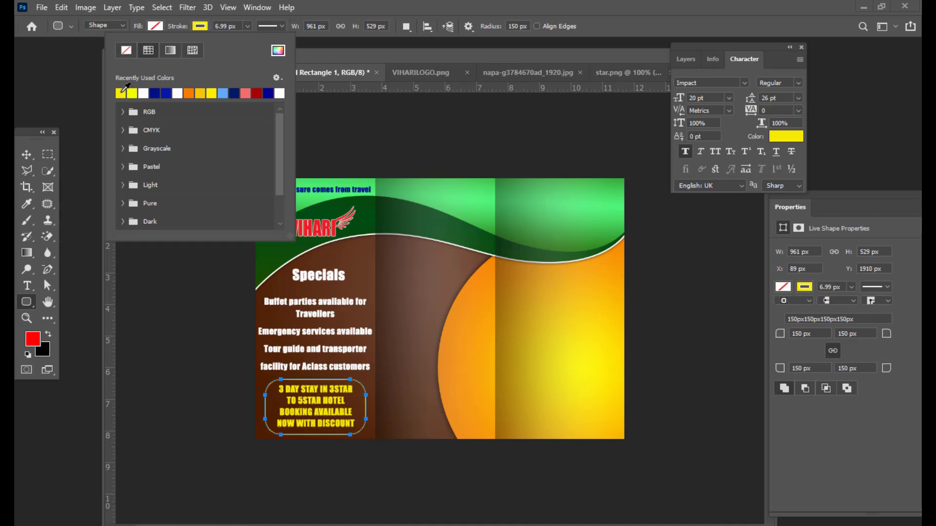
pyautogui.click(248, 26)
pyautogui.moveTo(247, 41); pyautogui.dragTo(243, 42)
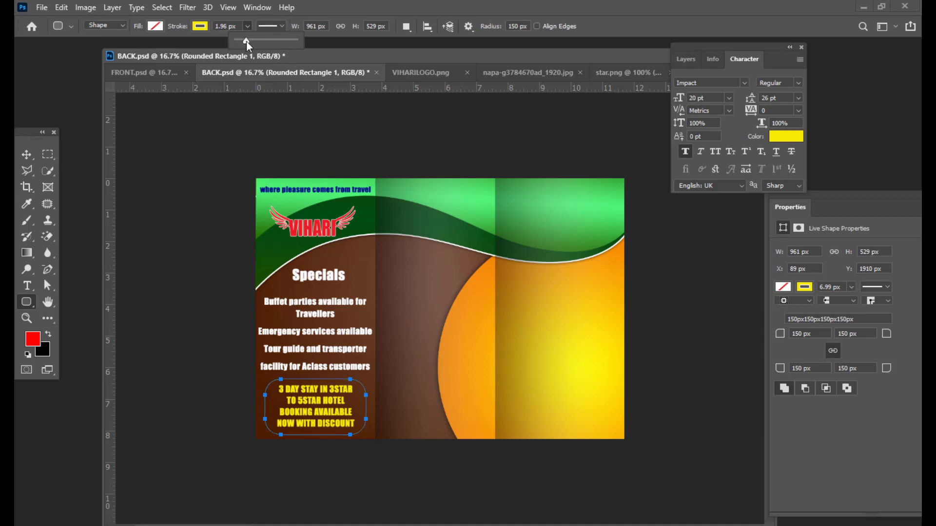
pyautogui.click(27, 152)
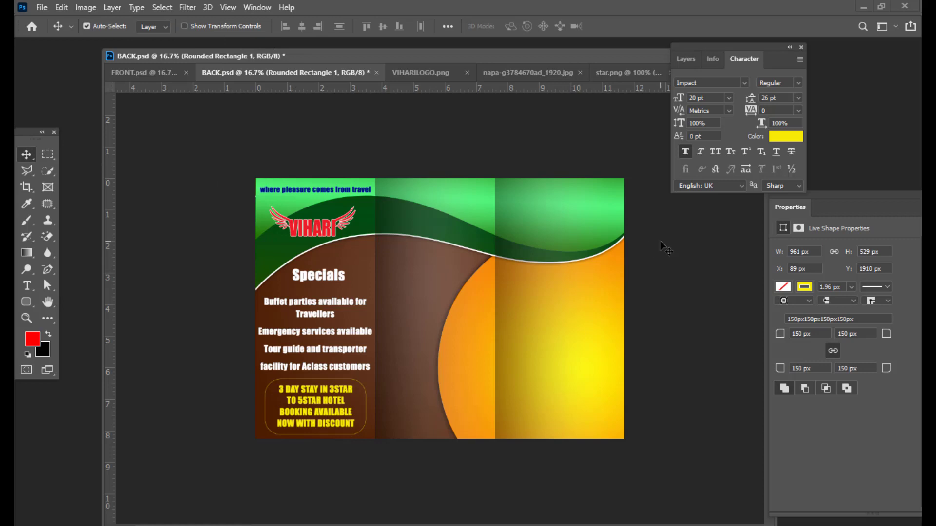
# Show the document's layer list and shift the document window so the brochure stays clear of it.
pyautogui.moveTo(405, 51); pyautogui.dragTo(426, 61)
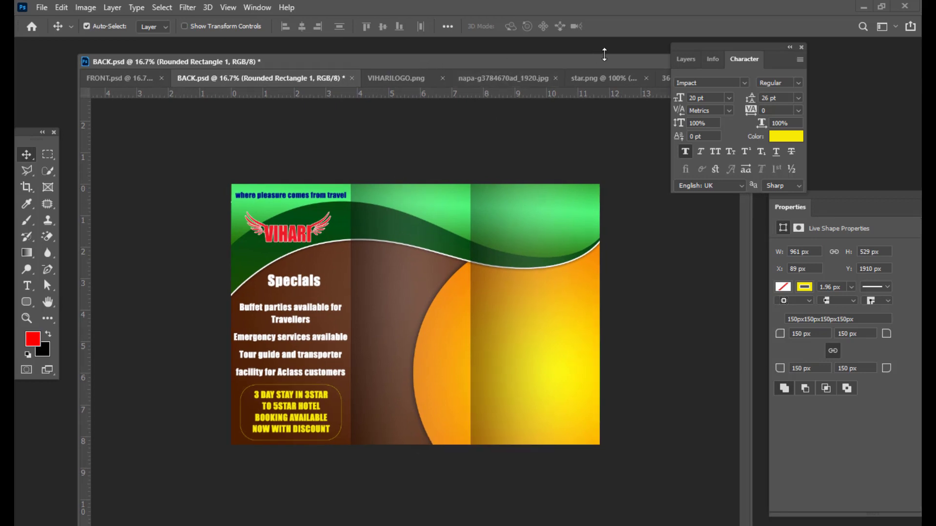
pyautogui.click(692, 61)
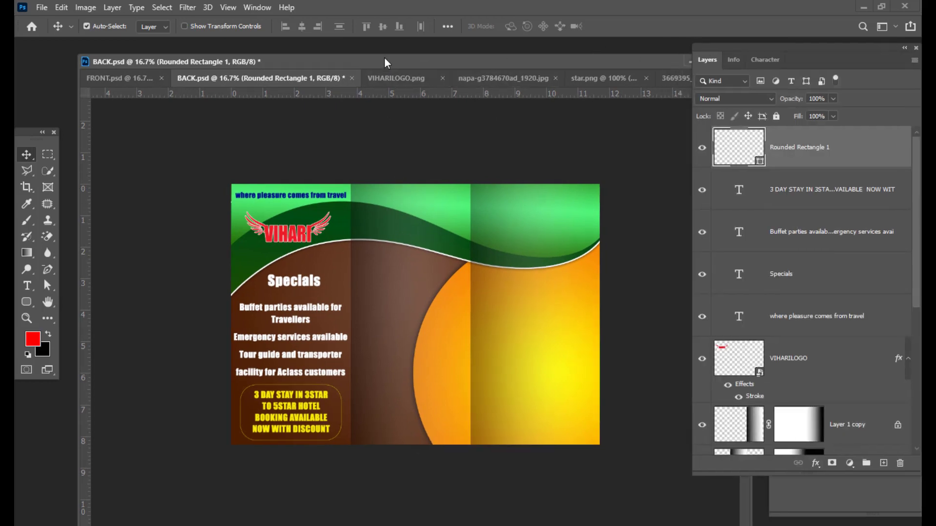
pyautogui.moveTo(390, 61); pyautogui.dragTo(364, 56)
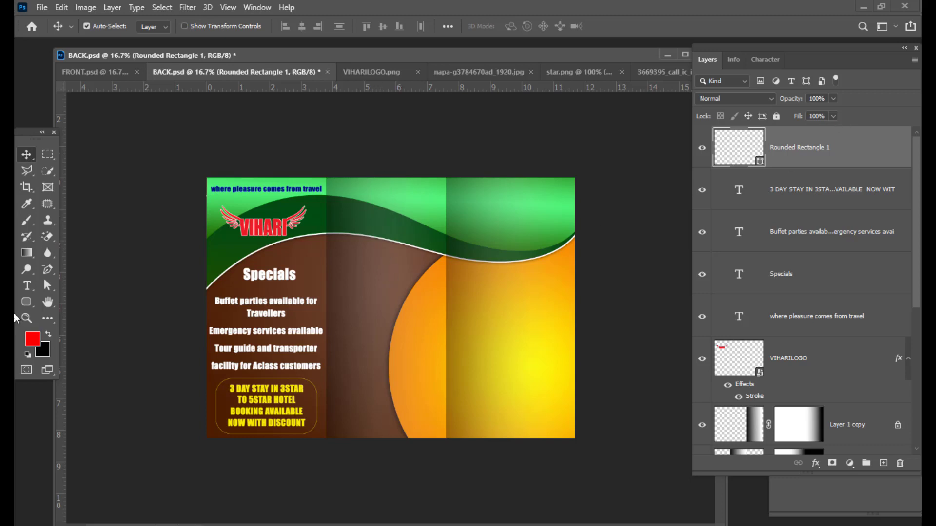
pyautogui.click(27, 302)
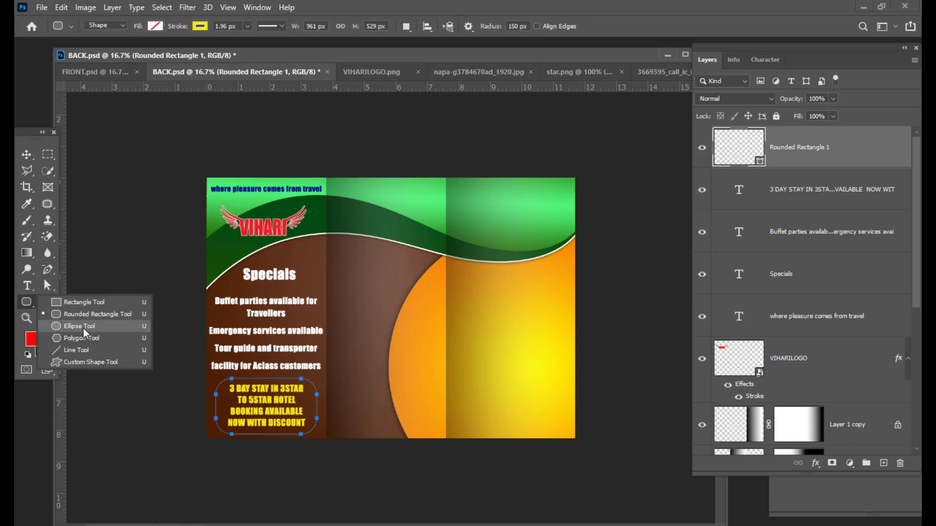
pyautogui.click(81, 326)
pyautogui.moveTo(343, 55); pyautogui.dragTo(362, 57)
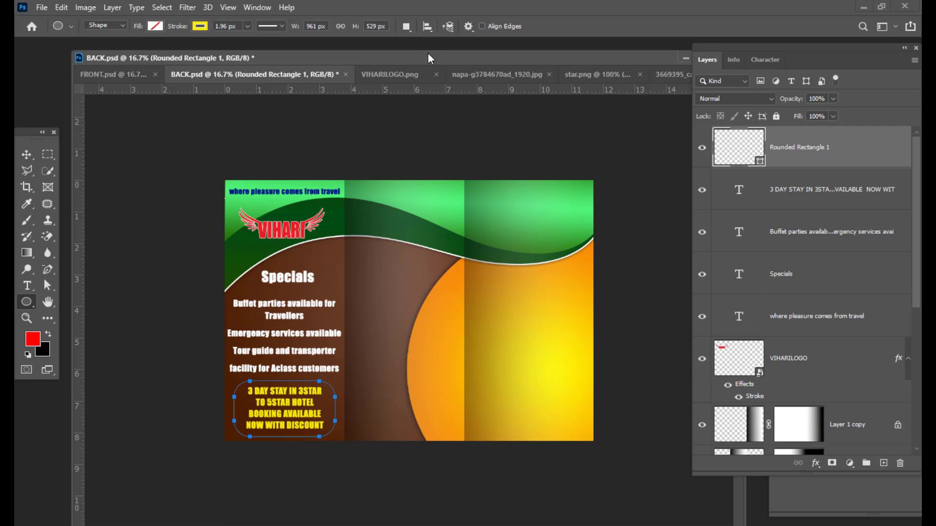
pyautogui.moveTo(431, 58); pyautogui.dragTo(418, 60)
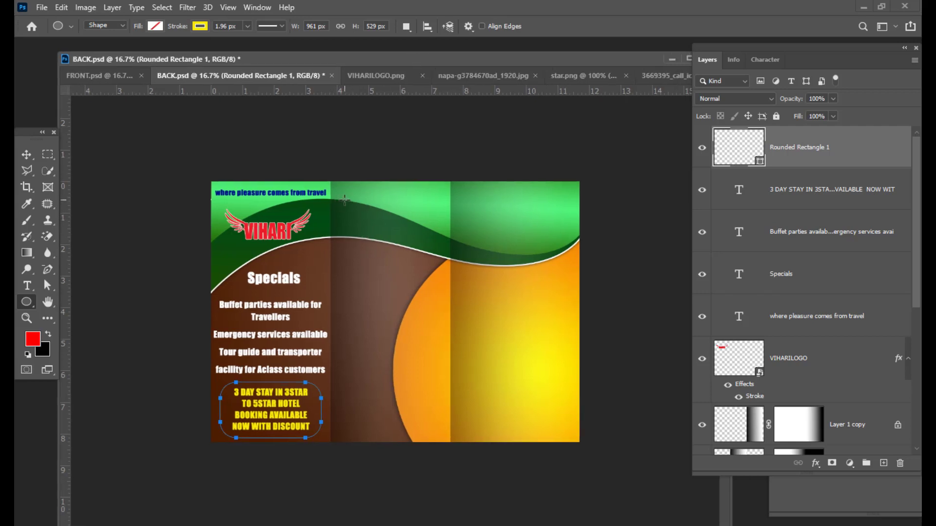
pyautogui.moveTo(344, 197); pyautogui.dragTo(453, 296)
pyautogui.click(154, 26)
pyautogui.click(79, 91)
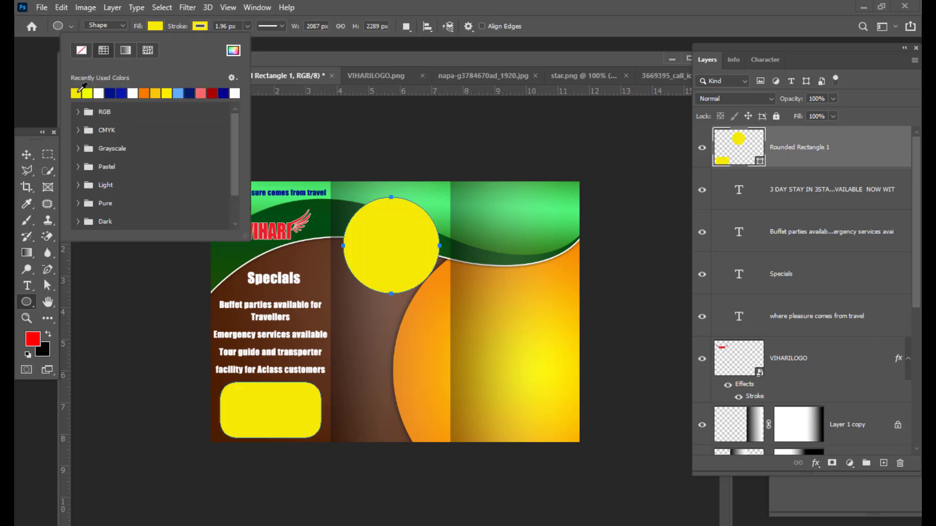
pyautogui.click(343, 63)
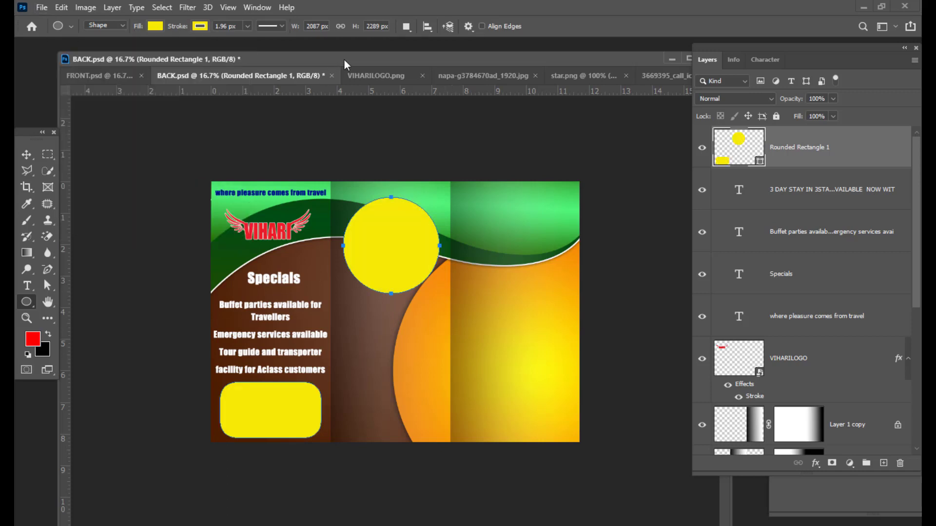
pyautogui.hotkey('ctrl', 'z')
pyautogui.press('v')
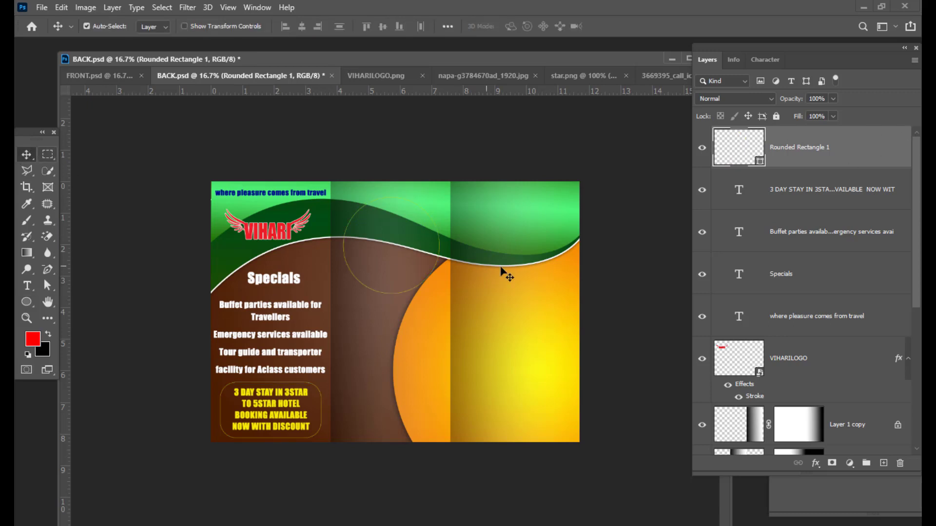
pyautogui.press('ctrl')
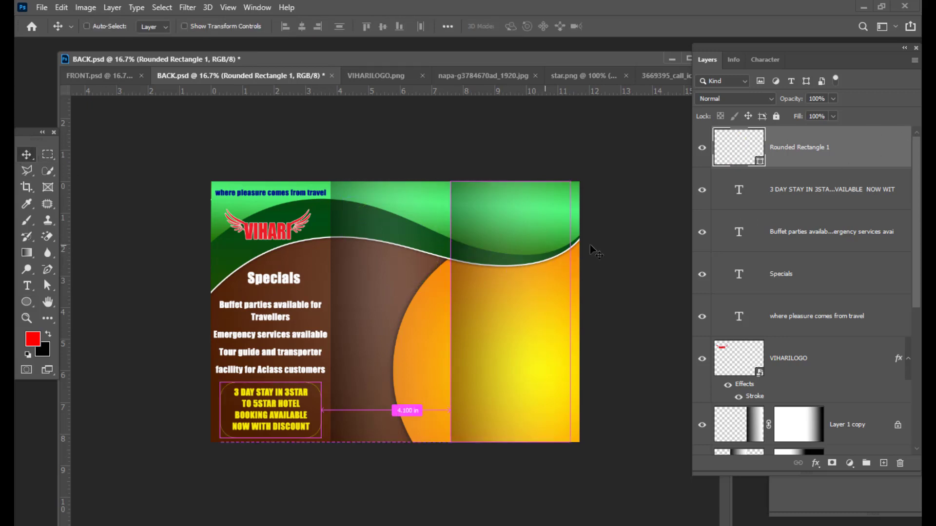
# Add a new layer, draw a red circle about 827 px across near the top of the middle panel, and centre it there.
pyautogui.moveTo(717, 42); pyautogui.dragTo(585, 31)
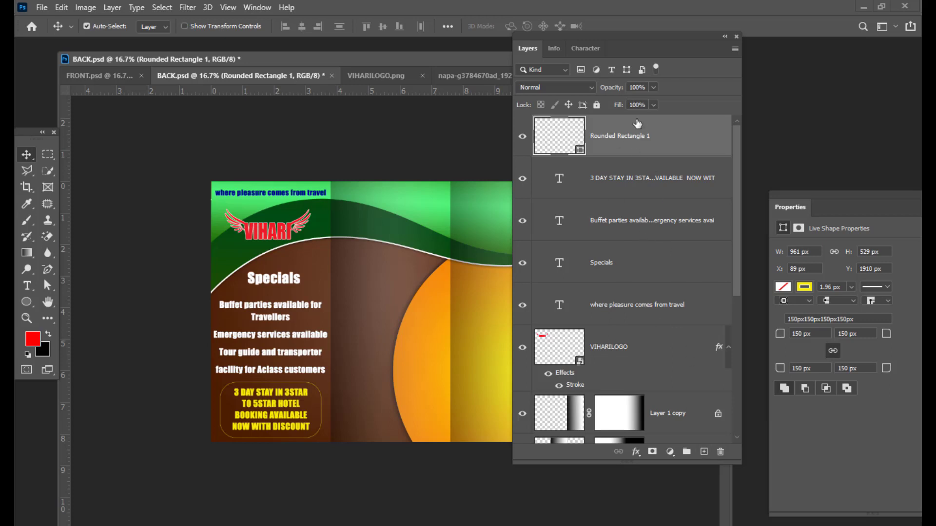
pyautogui.click(704, 452)
pyautogui.moveTo(554, 48); pyautogui.dragTo(679, 68)
pyautogui.click(27, 302)
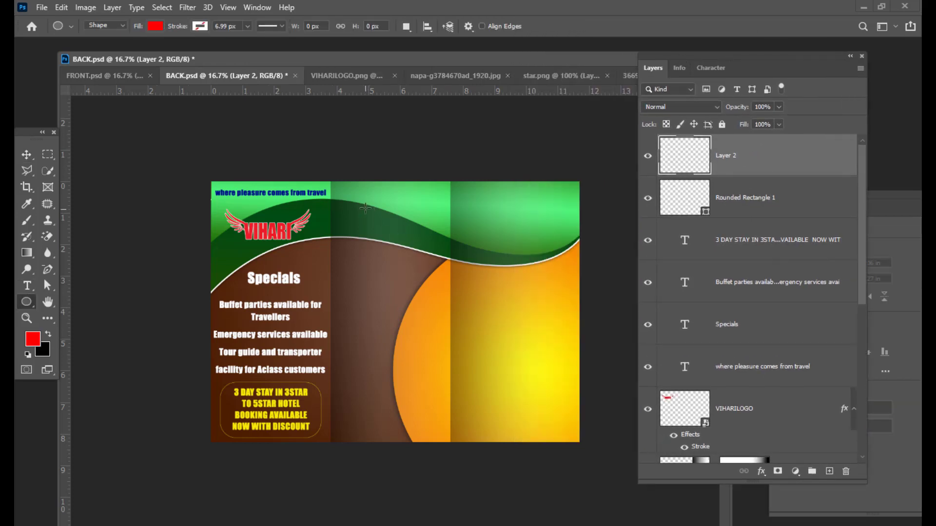
pyautogui.moveTo(355, 197); pyautogui.dragTo(450, 284)
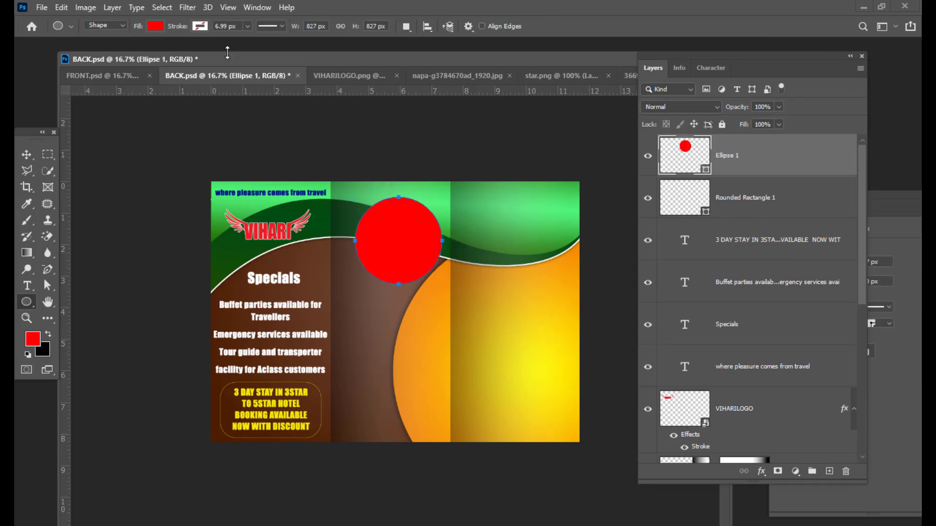
pyautogui.click(27, 155)
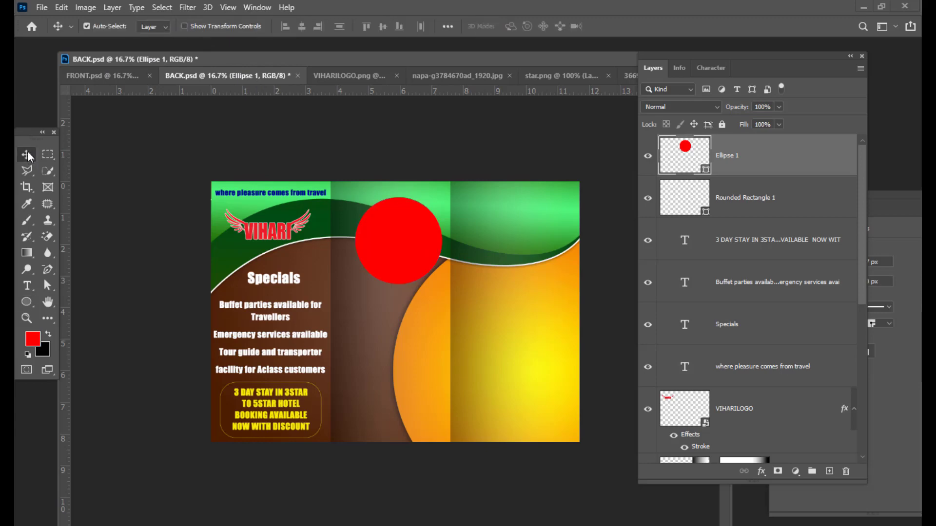
pyautogui.moveTo(423, 245); pyautogui.dragTo(414, 244)
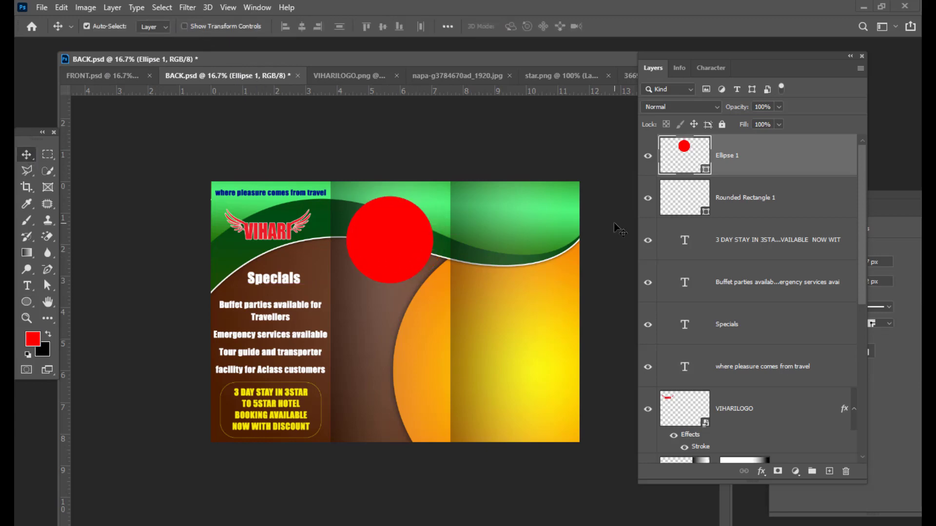
# Open polynesia-gee4b8ef2f_1920.jpg and bring the photo into BACK.psd over the red circle.
pyautogui.hotkey('ctrl', 'o')
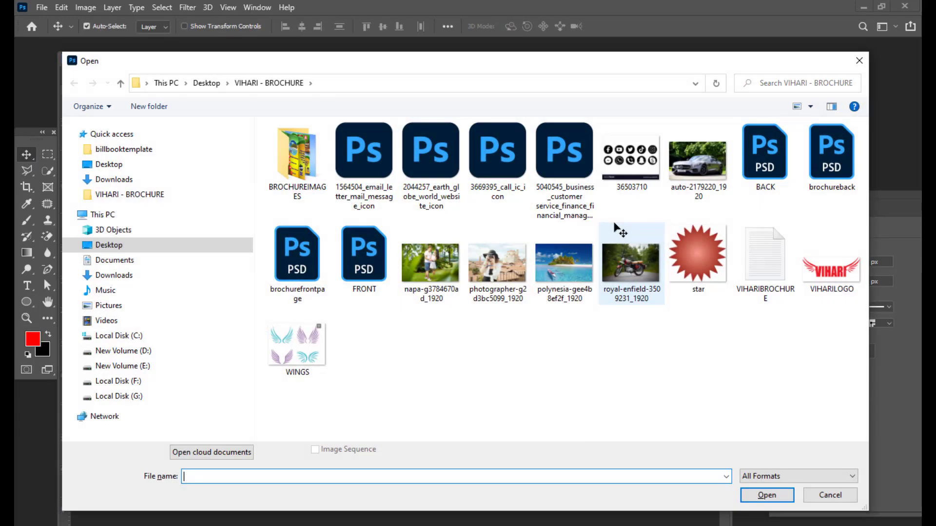
pyautogui.click(578, 245)
pyautogui.moveTo(501, 64); pyautogui.dragTo(459, 49)
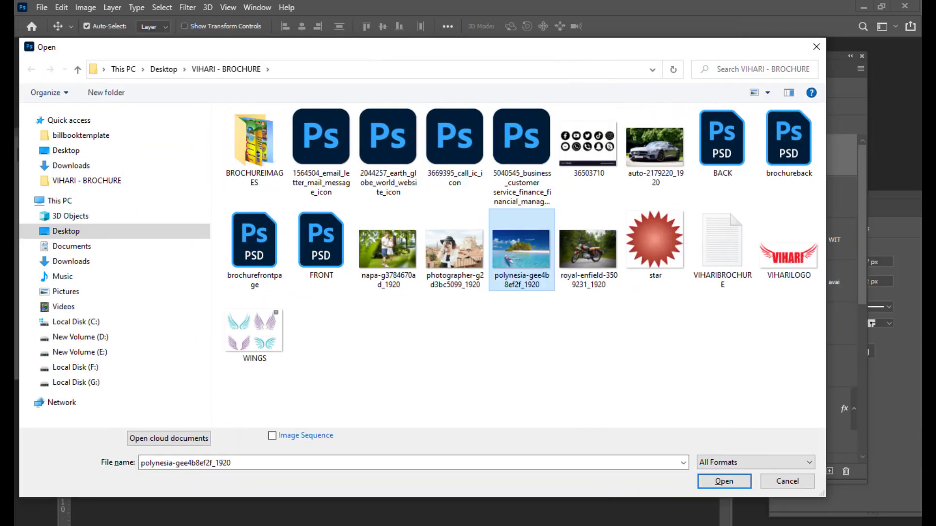
pyautogui.click(721, 480)
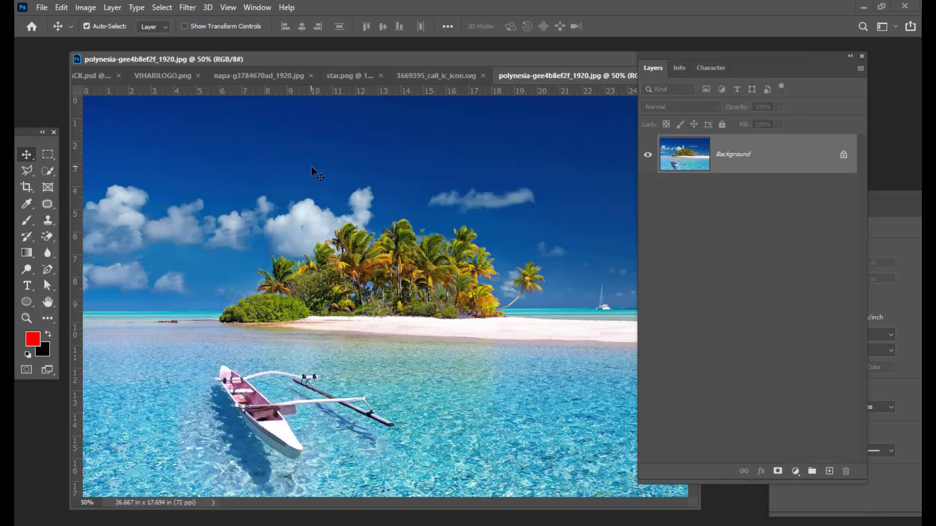
pyautogui.click(91, 76)
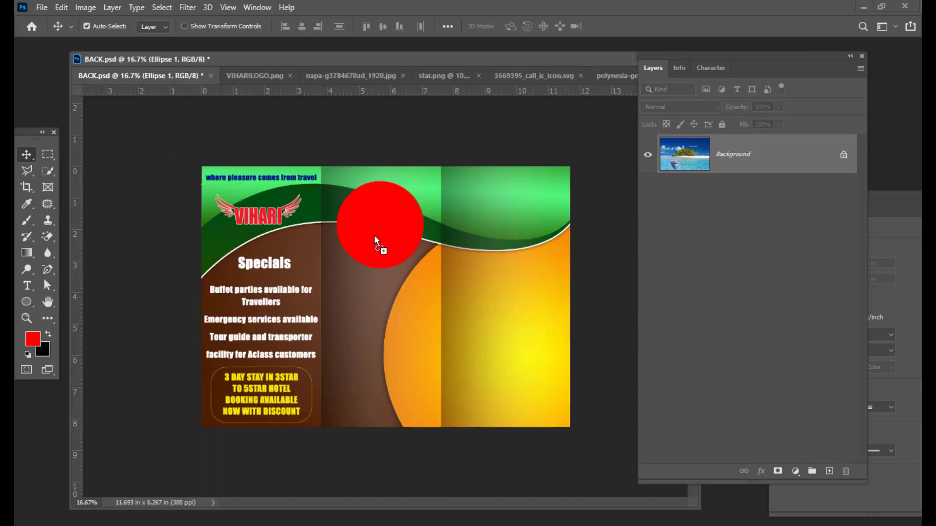
pyautogui.moveTo(378, 237); pyautogui.dragTo(424, 237)
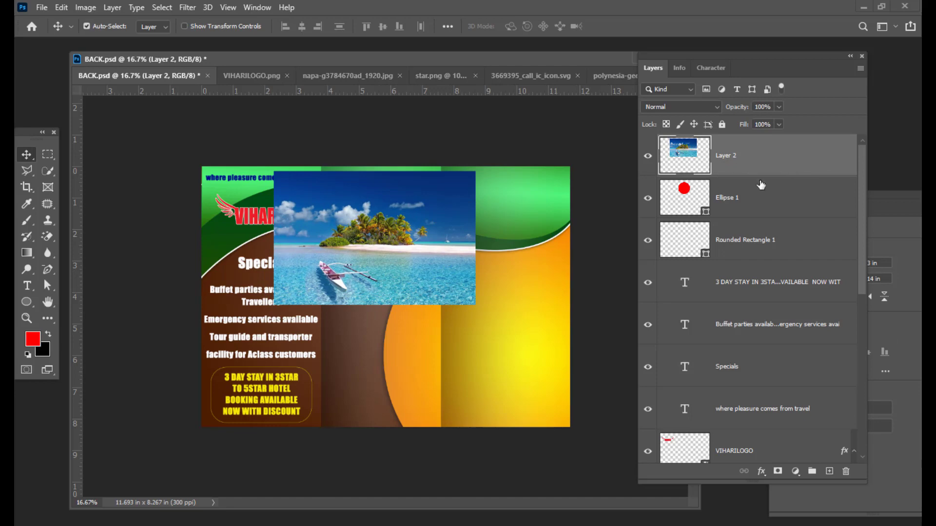
# Clip the island photo to the red circle, scale it to about 75%, and position the island and boat inside the circle.
pyautogui.keyDown('alt'); pyautogui.click(787, 175); pyautogui.keyUp('alt')
pyautogui.moveTo(379, 223); pyautogui.dragTo(392, 215)
pyautogui.hotkey('ctrl', 't')
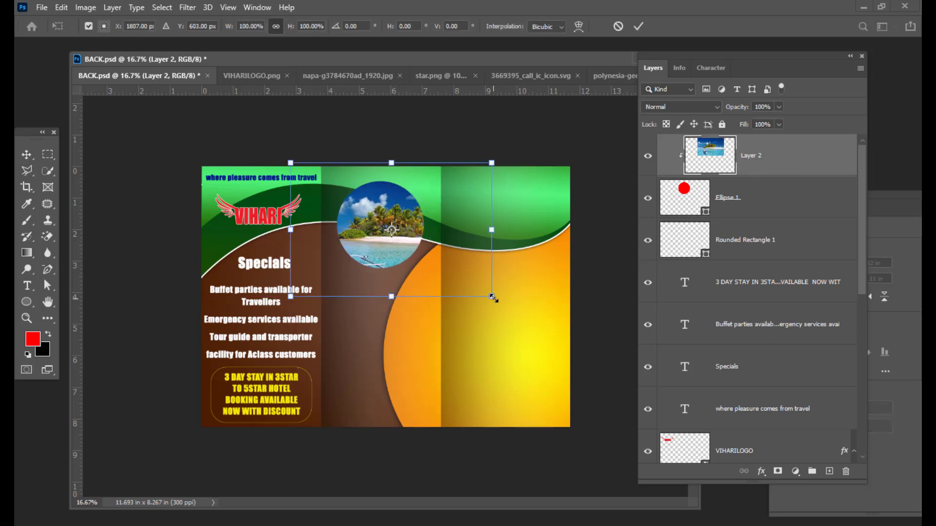
pyautogui.moveTo(493, 296); pyautogui.dragTo(467, 279)
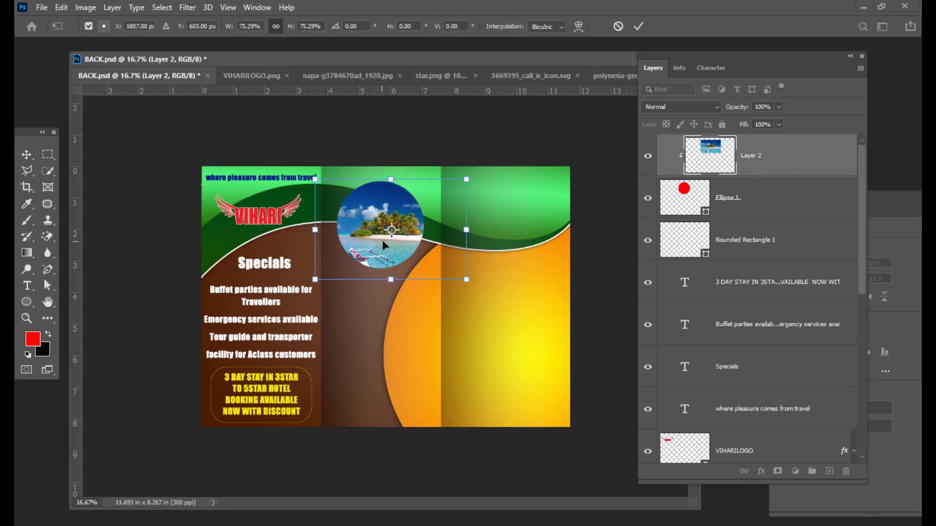
pyautogui.moveTo(382, 240); pyautogui.dragTo(387, 232)
pyautogui.press('Return')
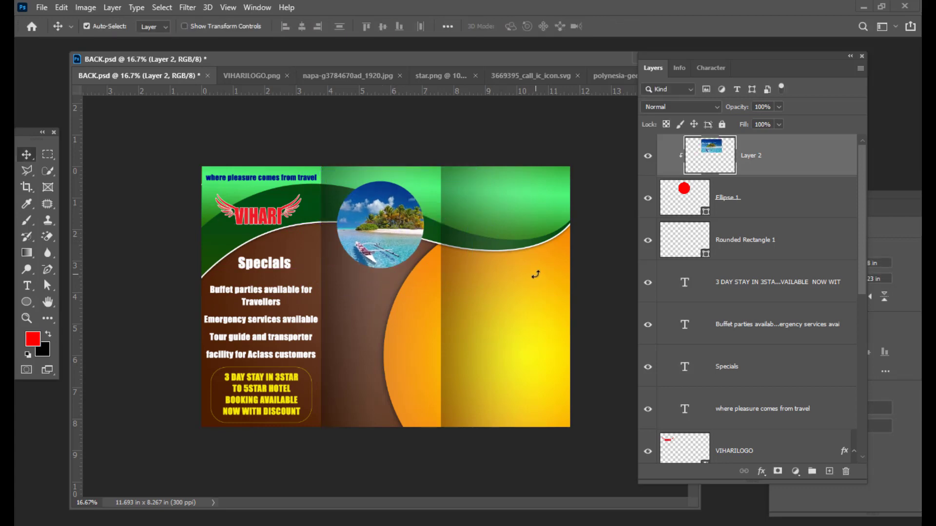
# Merge the clipped photo with its circle and give the merged layer a white outside stroke of 7 px.
pyautogui.click(796, 205)
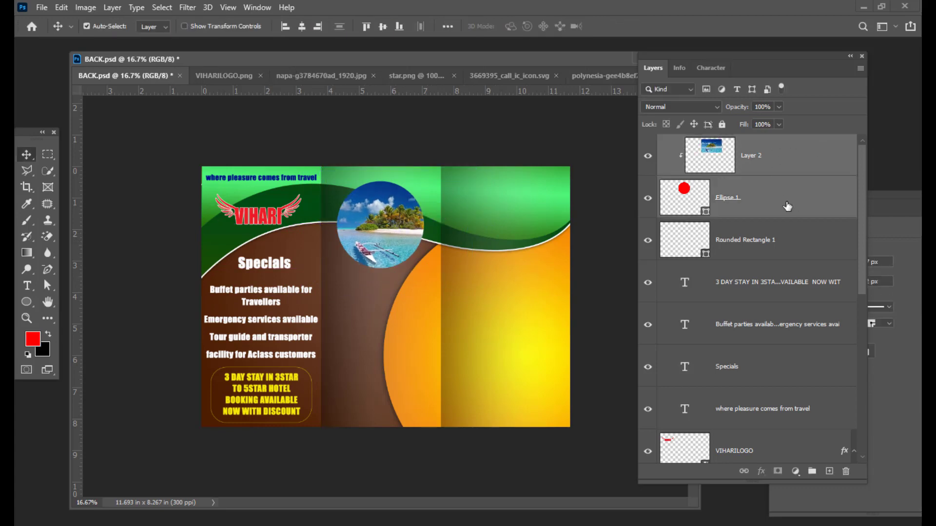
pyautogui.hotkey('ctrl', 'e')
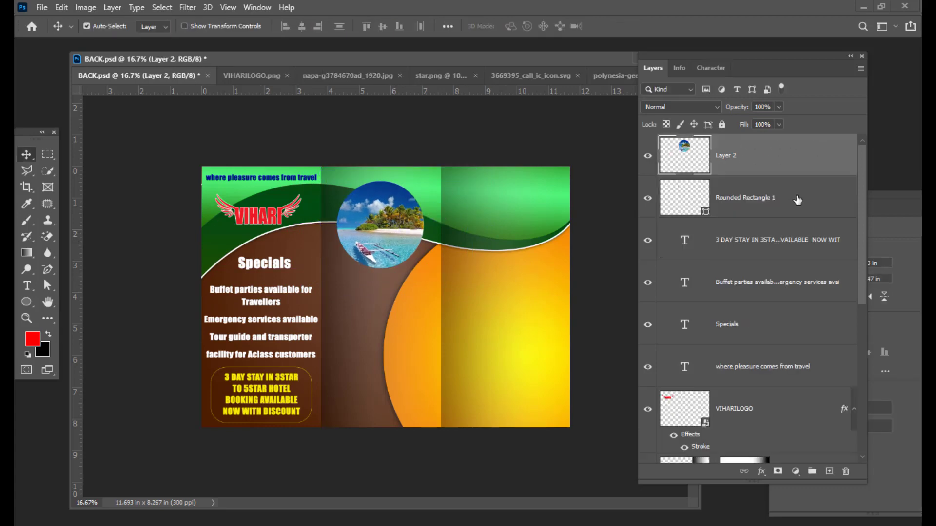
pyautogui.doubleClick(801, 169)
pyautogui.moveTo(476, 97); pyautogui.dragTo(540, 59)
pyautogui.click(486, 159)
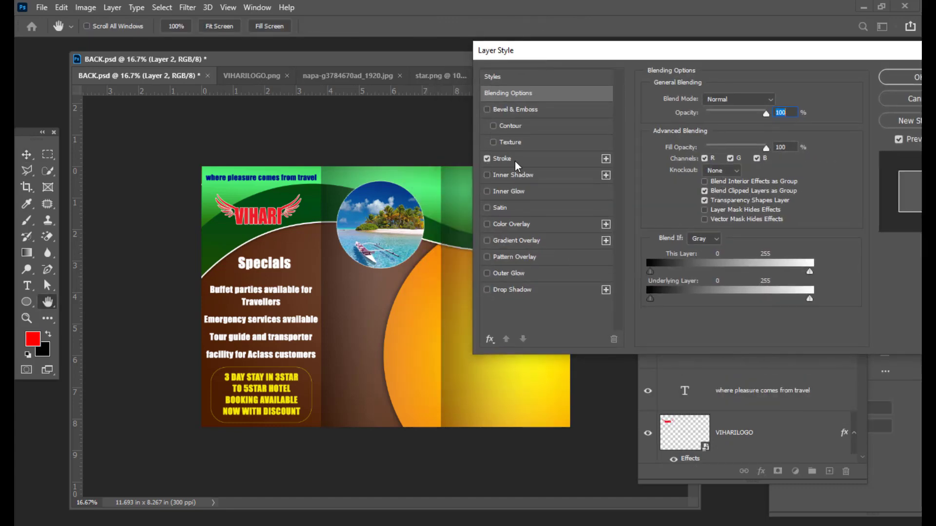
pyautogui.click(515, 159)
pyautogui.moveTo(695, 100); pyautogui.dragTo(700, 101)
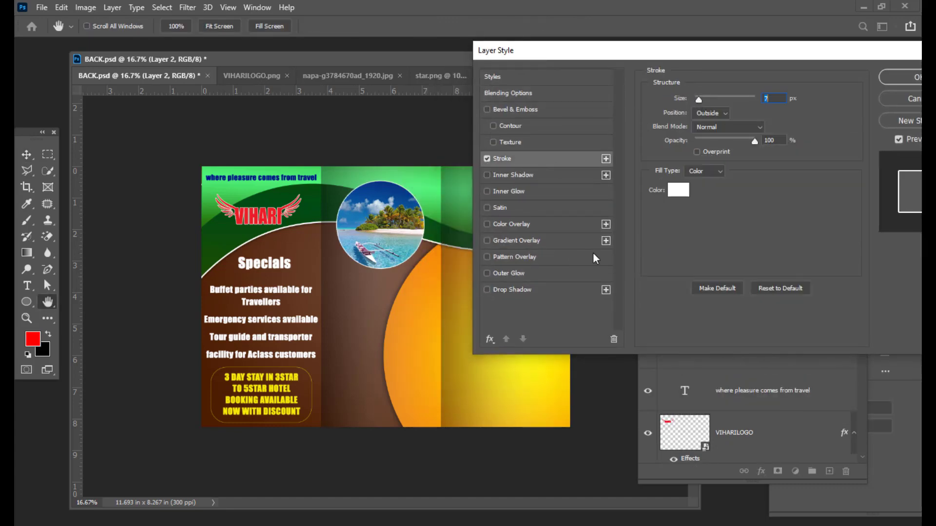
# Add a black drop shadow to the circular photo at 4 px distance, enlarge the shadow's size, and apply the layer style.
pyautogui.click(512, 291)
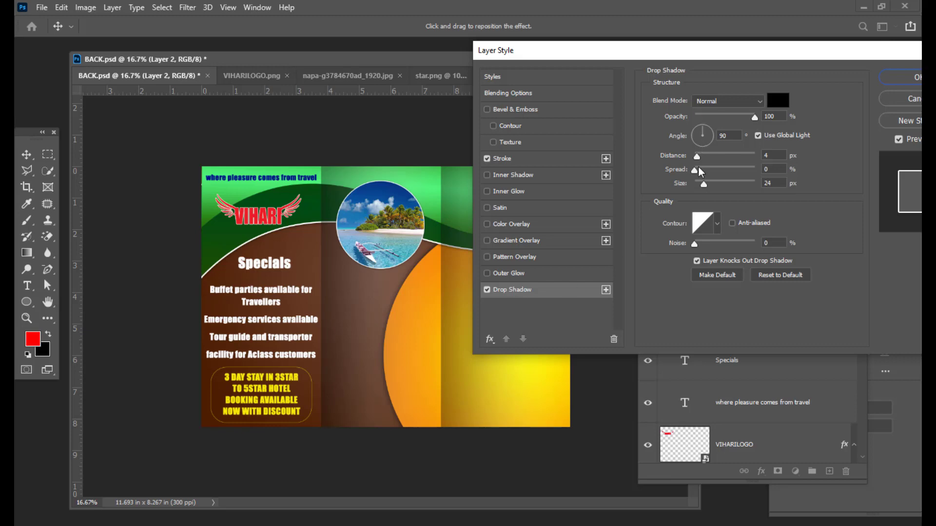
pyautogui.moveTo(705, 185); pyautogui.dragTo(710, 185)
pyautogui.moveTo(644, 49); pyautogui.dragTo(526, 48)
pyautogui.click(818, 80)
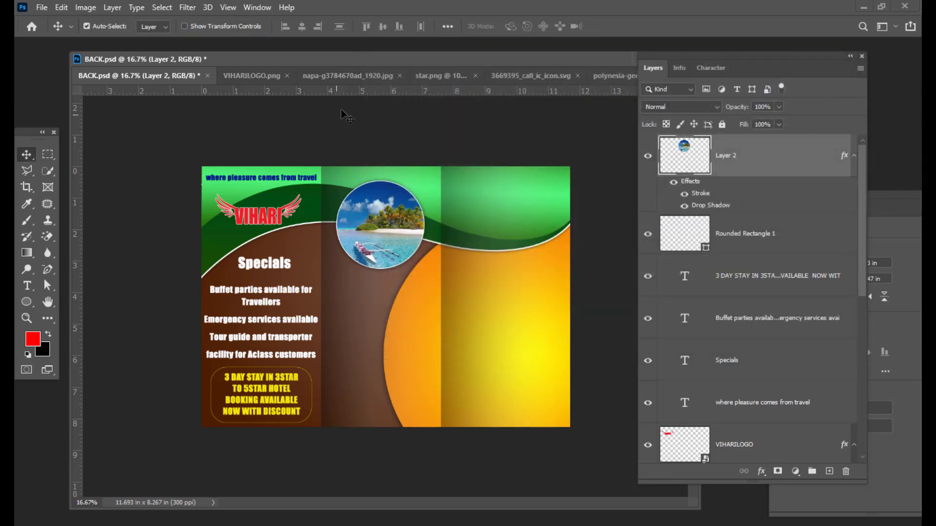
# Select the elipsedesign layer and move the orange ellipse left into the middle panel, with its centre at X 2587 px, Y 1738 px.
pyautogui.moveTo(380, 59); pyautogui.dragTo(381, 55)
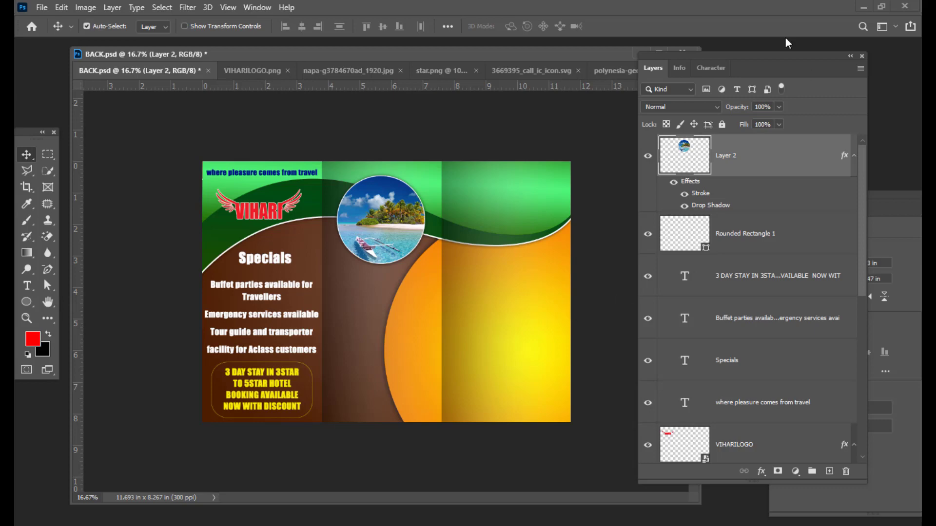
pyautogui.moveTo(703, 53); pyautogui.dragTo(614, 32)
pyautogui.scroll(-5, 672, 375)
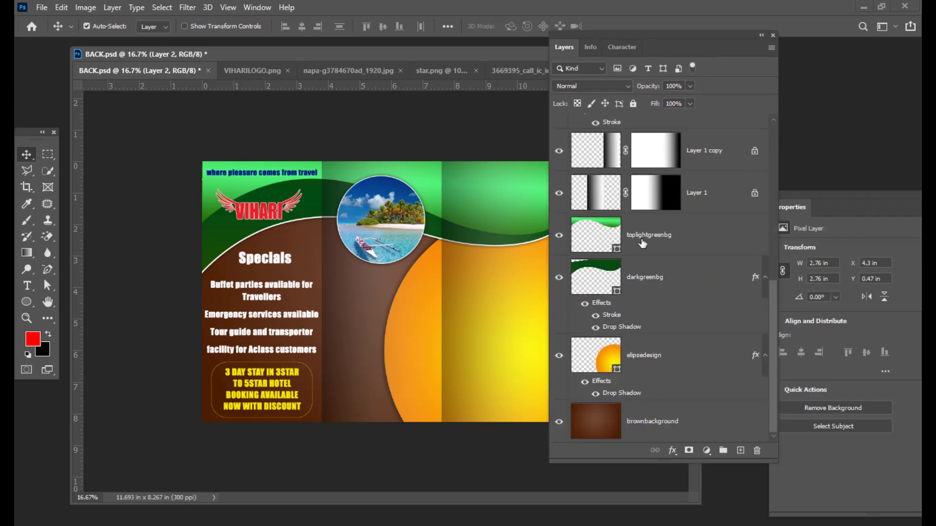
pyautogui.click(673, 346)
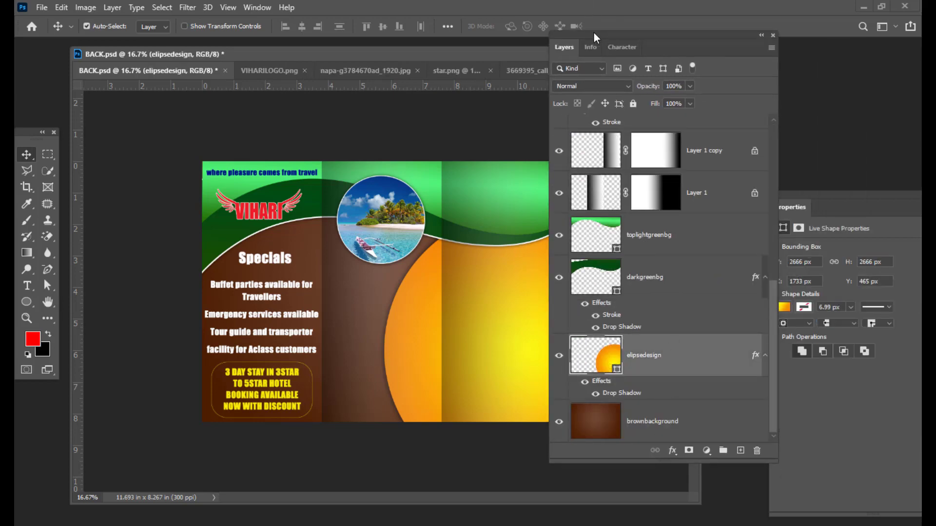
pyautogui.moveTo(592, 32); pyautogui.dragTo(673, 31)
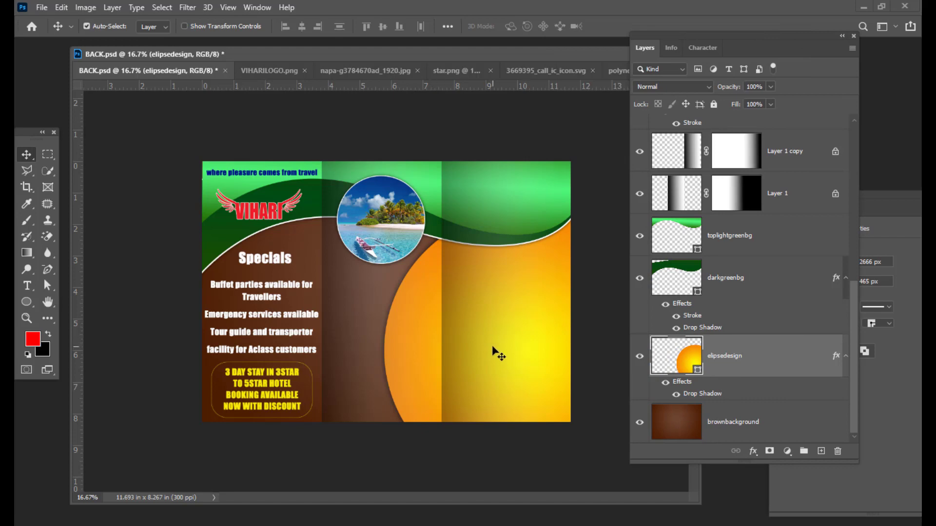
pyautogui.press('ctrl')
pyautogui.hotkey('ctrl', 't')
pyautogui.moveTo(563, 318); pyautogui.dragTo(508, 306)
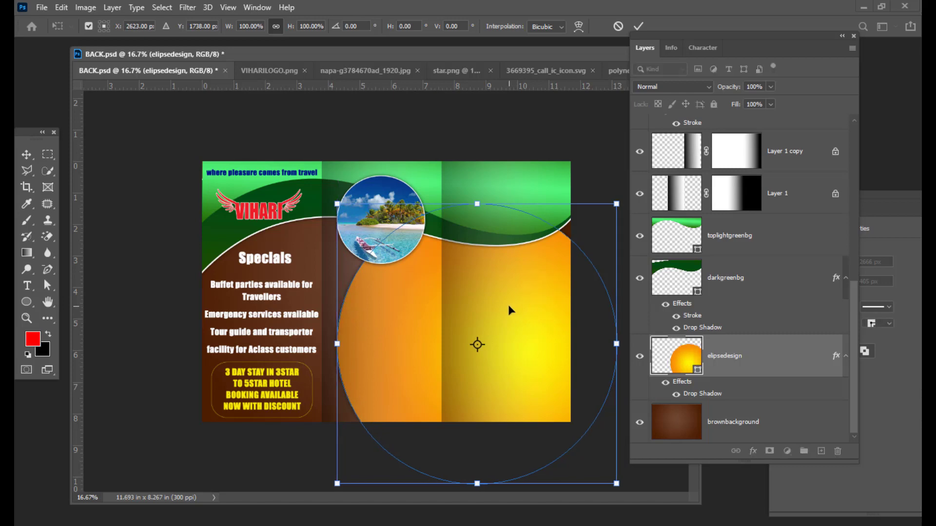
pyautogui.press('Left')
pyautogui.press('Left')
pyautogui.press('Left')
pyautogui.press('Left')
pyautogui.press('Left')
pyautogui.press('Left')
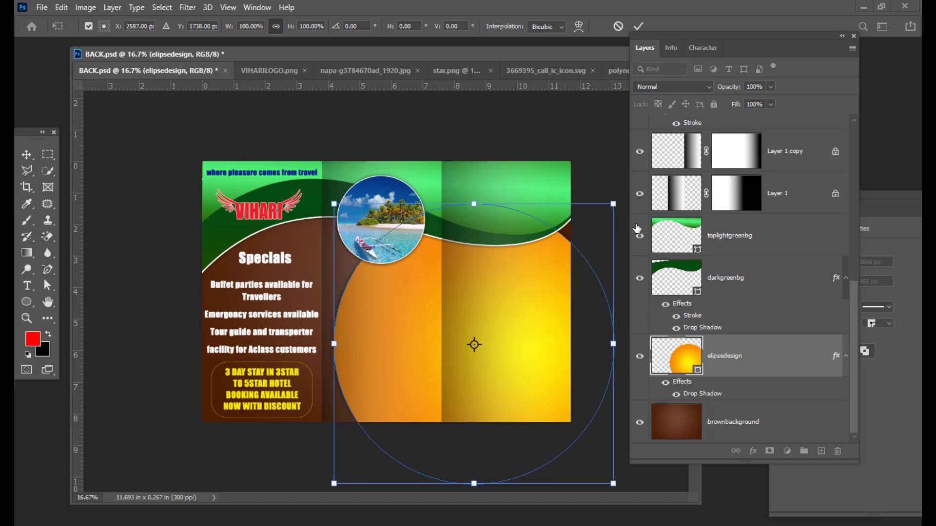
# Scale the orange ellipse to about 114% and shift it slightly right so its edge stays within the middle panel.
pyautogui.moveTo(614, 204); pyautogui.dragTo(632, 184)
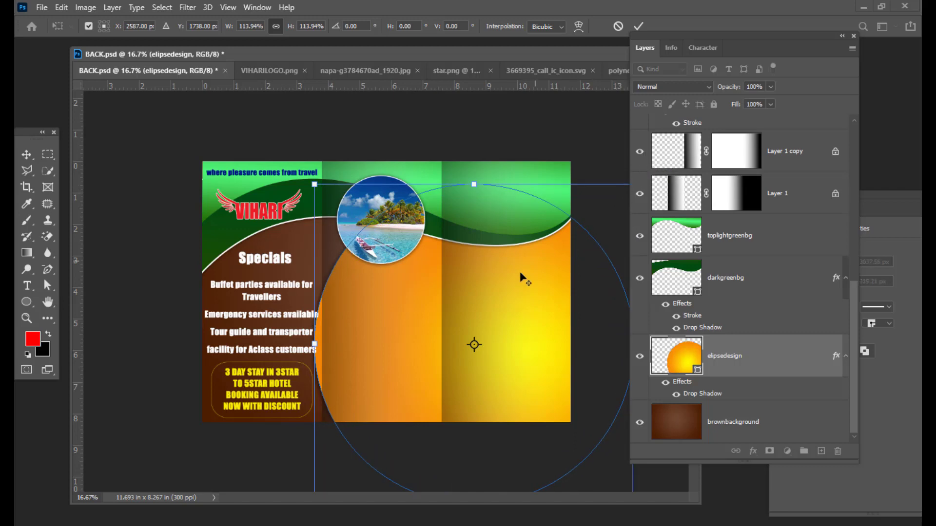
pyautogui.moveTo(463, 294); pyautogui.dragTo(481, 295)
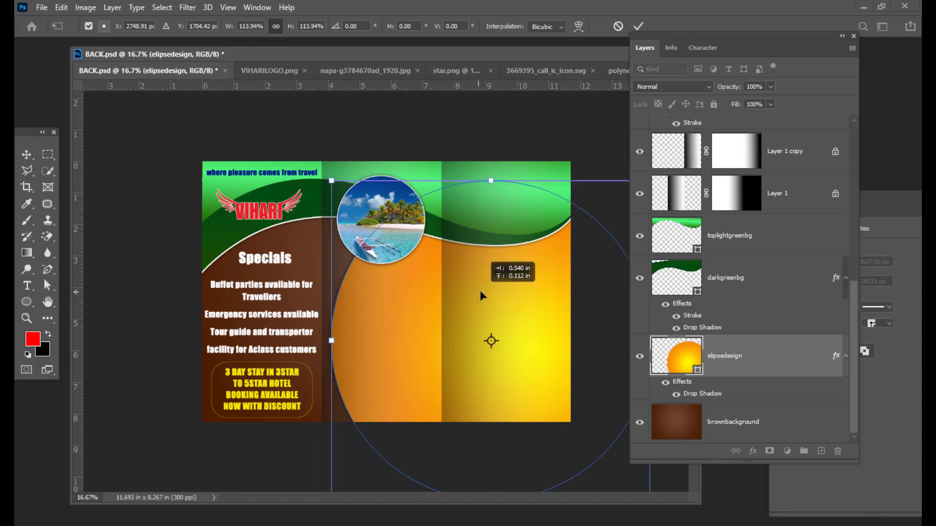
pyautogui.press('Return')
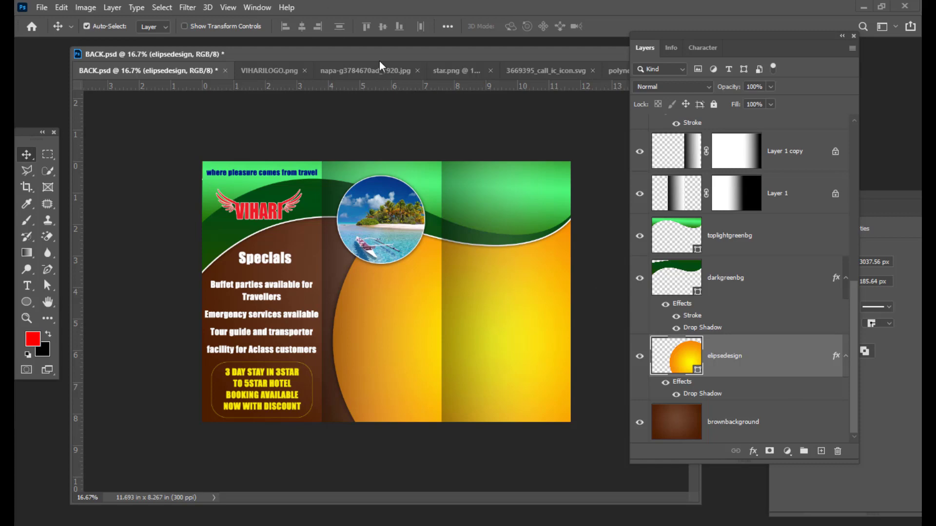
# Switch to the VIHARIBROCHURE notes in Notepad, examine the social media lines for section 2, and return to Photoshop.
pyautogui.moveTo(381, 59); pyautogui.dragTo(374, 61)
pyautogui.hotkey('alt', 'Tab')
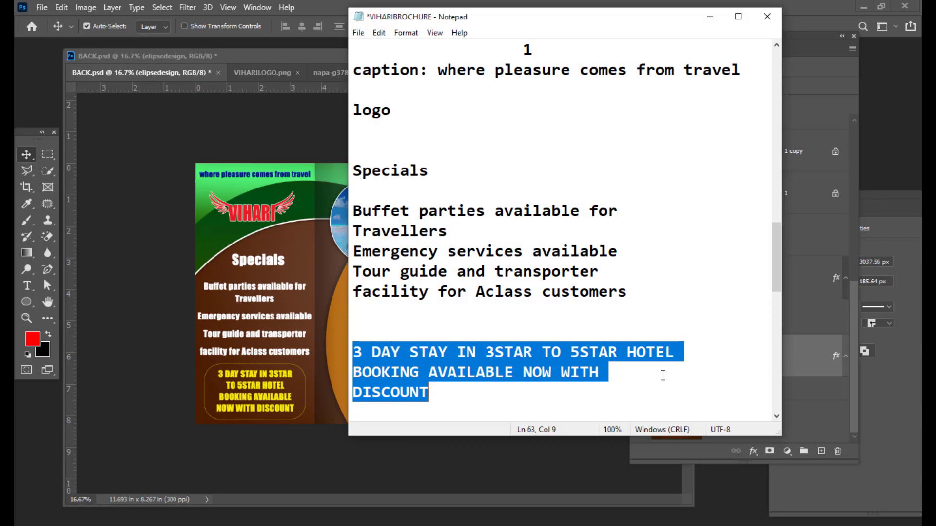
pyautogui.scroll(-5, 513, 211)
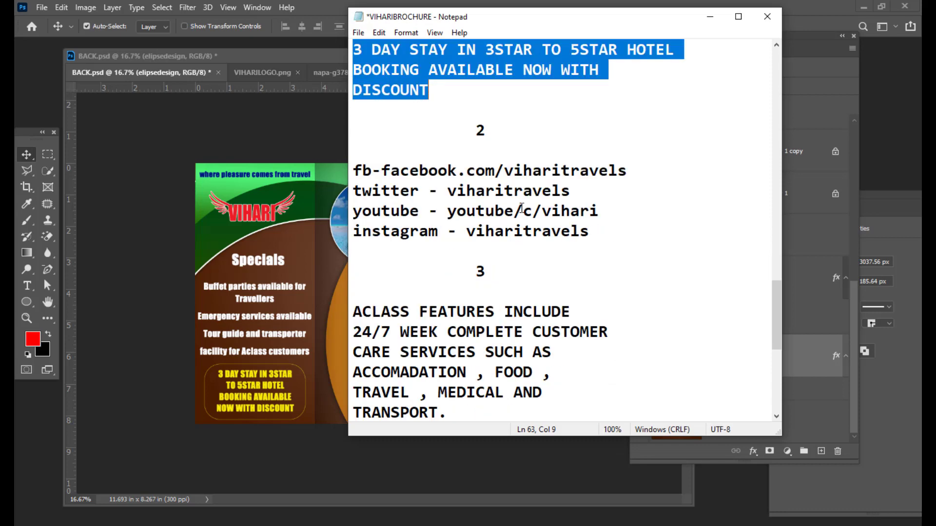
pyautogui.click(562, 232)
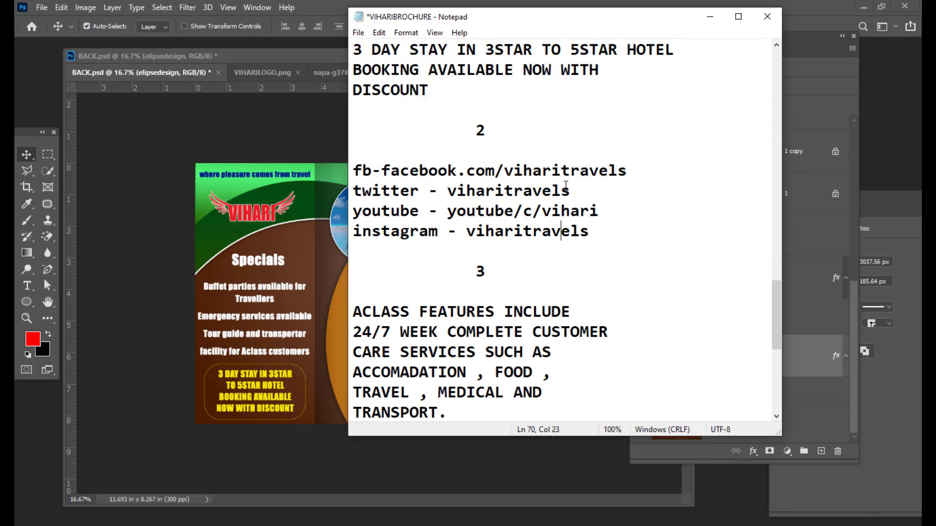
pyautogui.scroll(1, 566, 186)
pyautogui.moveTo(353, 231); pyautogui.dragTo(660, 267)
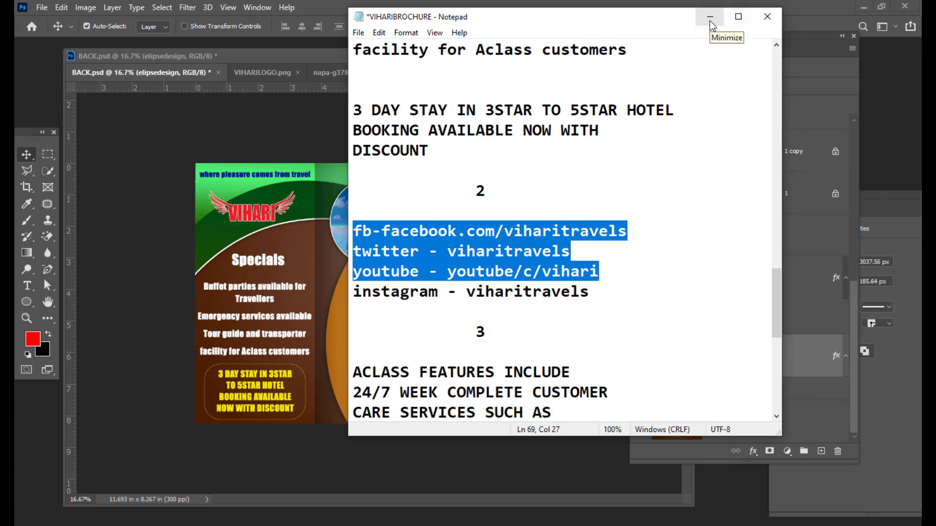
pyautogui.moveTo(482, 17); pyautogui.dragTo(505, 22)
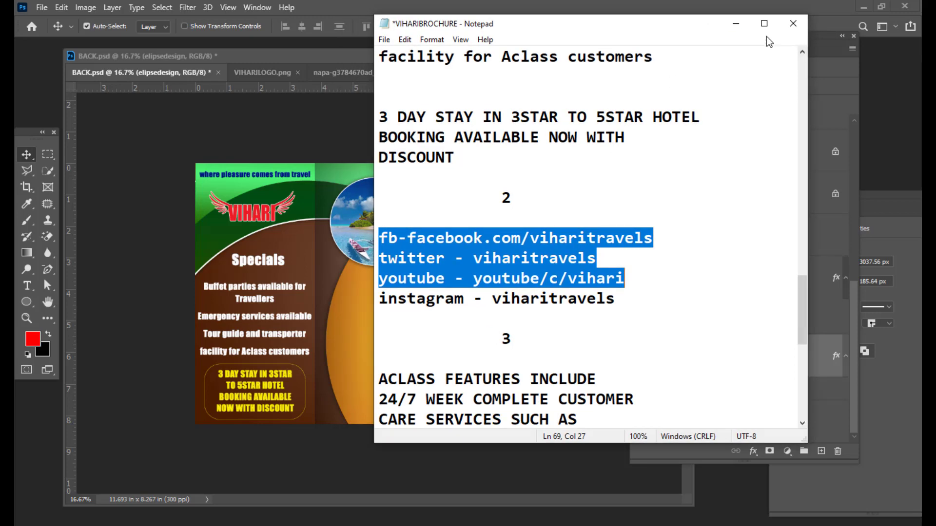
pyautogui.click(733, 23)
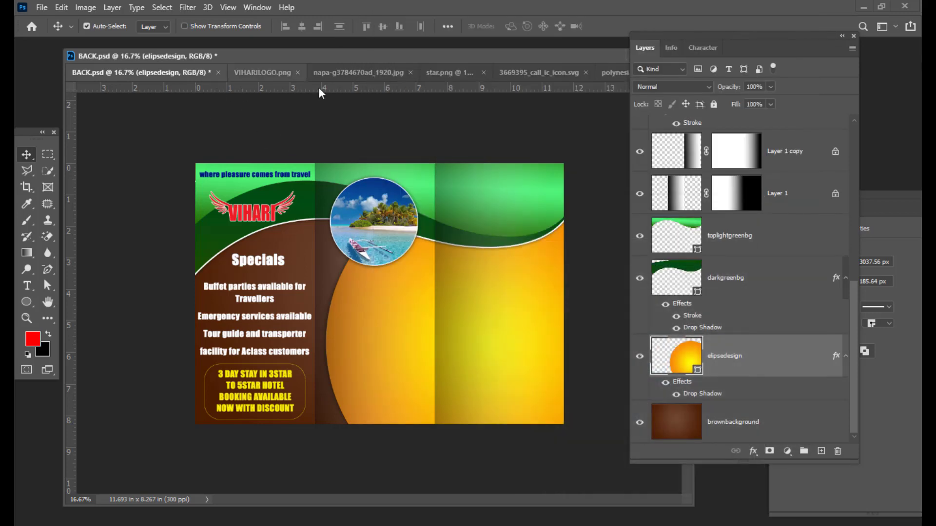
# Close the VIHARILOGO.png, napa-g3784670ad_1920.jpg and star.png documents.
pyautogui.moveTo(369, 57); pyautogui.dragTo(372, 57)
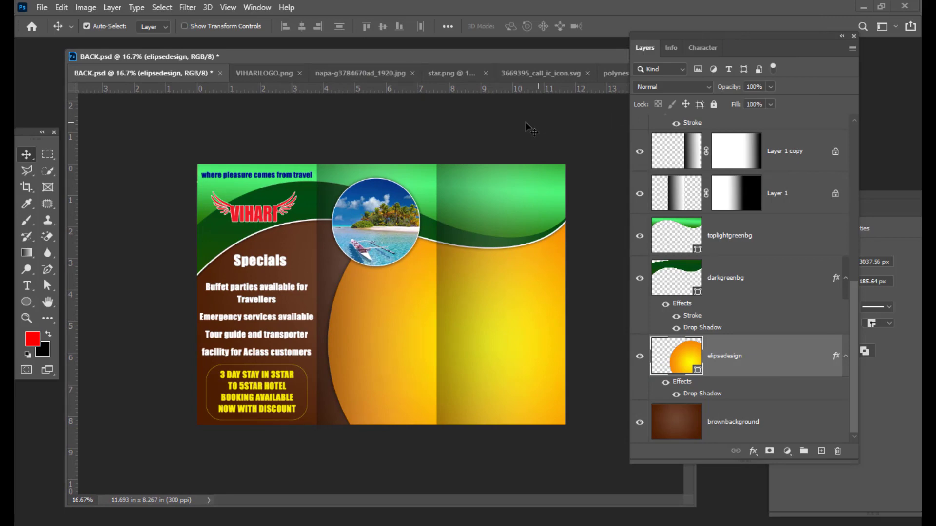
pyautogui.moveTo(280, 76); pyautogui.dragTo(37, 259)
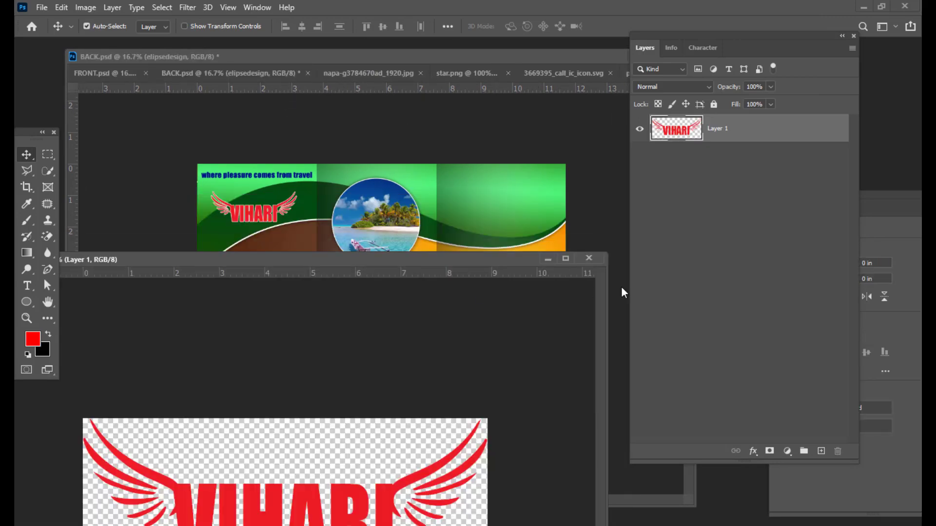
pyautogui.click(589, 258)
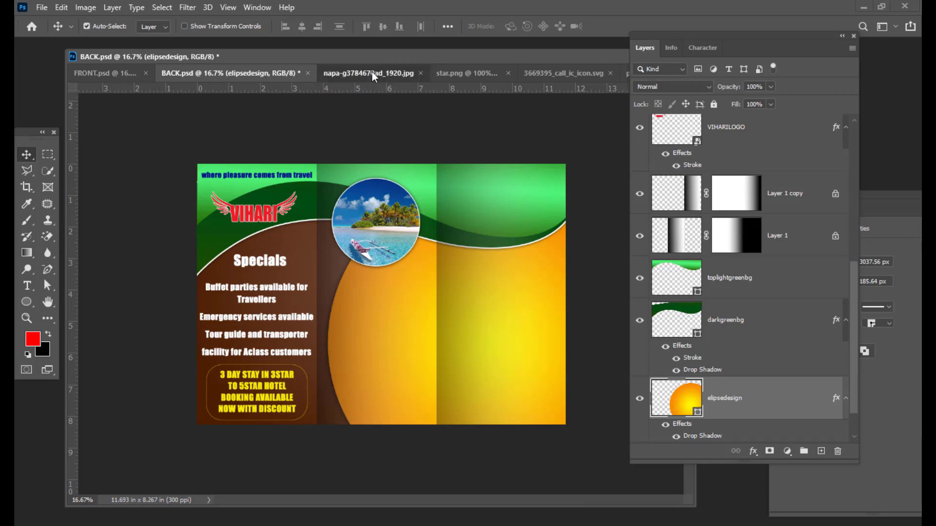
pyautogui.moveTo(372, 71); pyautogui.dragTo(341, 234)
pyautogui.click(575, 237)
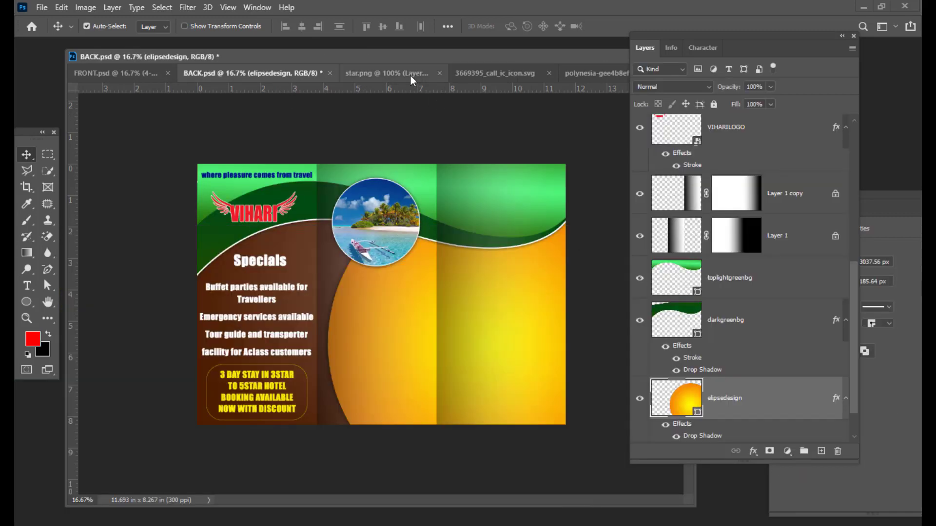
pyautogui.moveTo(411, 75); pyautogui.dragTo(523, 195)
pyautogui.click(592, 175)
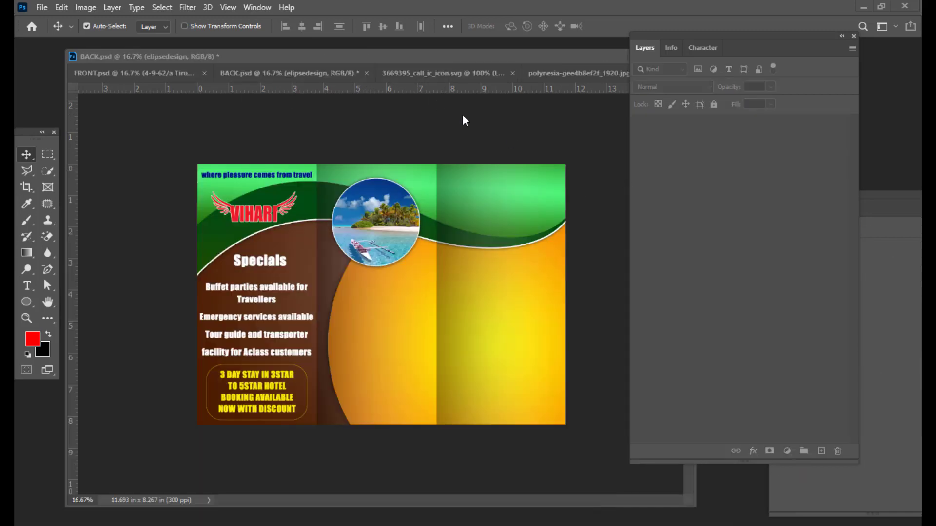
# Close 3669395_call_ic_icon.svg without saving its changes, and close the polynesia-gee4b8ef2f_1920.jpg photo.
pyautogui.moveTo(446, 71); pyautogui.dragTo(487, 203)
pyautogui.click(596, 202)
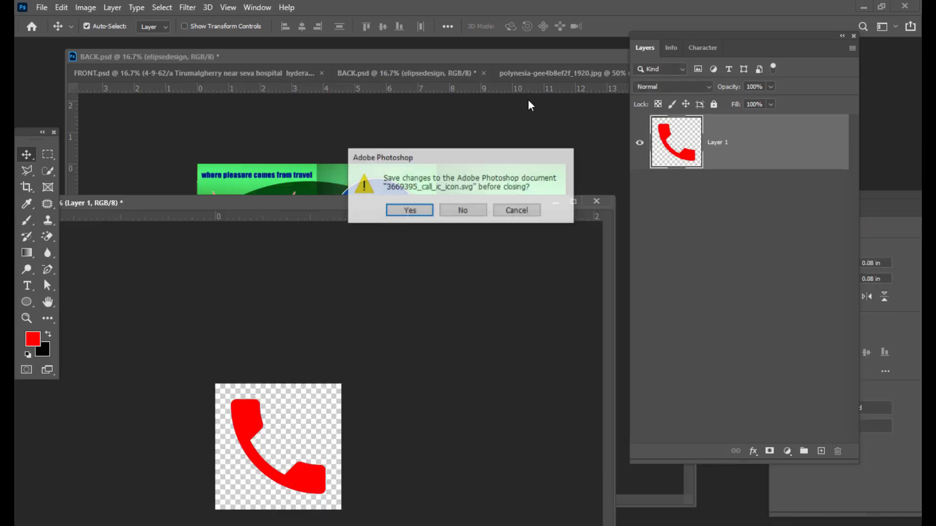
pyautogui.click(459, 208)
pyautogui.moveTo(536, 76); pyautogui.dragTo(483, 252)
pyautogui.click(575, 221)
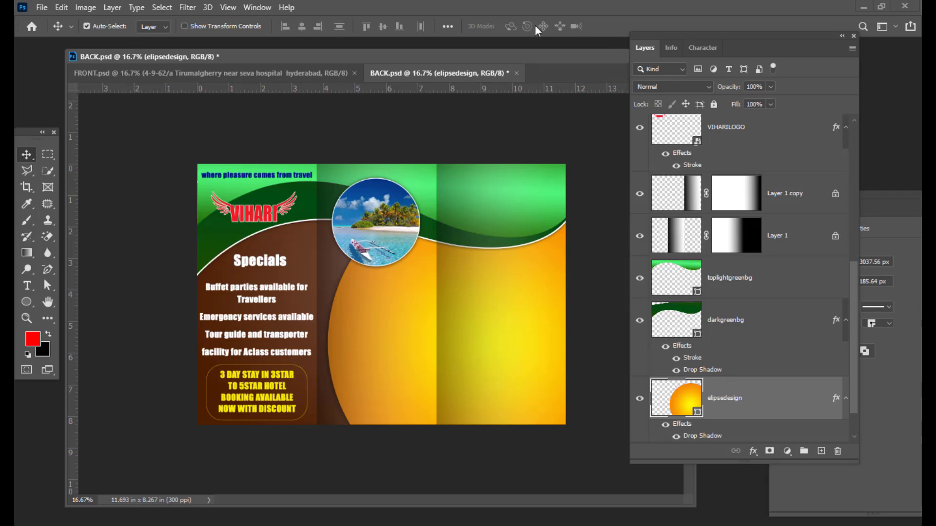
# Open the social media icons image 36503710 from the VIHARI - BROCHURE folder.
pyautogui.moveTo(283, 62); pyautogui.dragTo(265, 64)
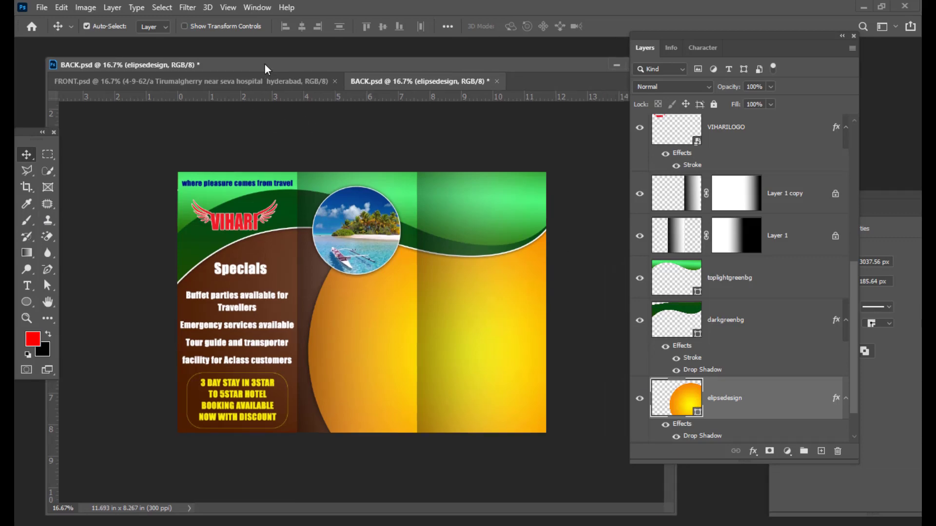
pyautogui.hotkey('ctrl', 'o')
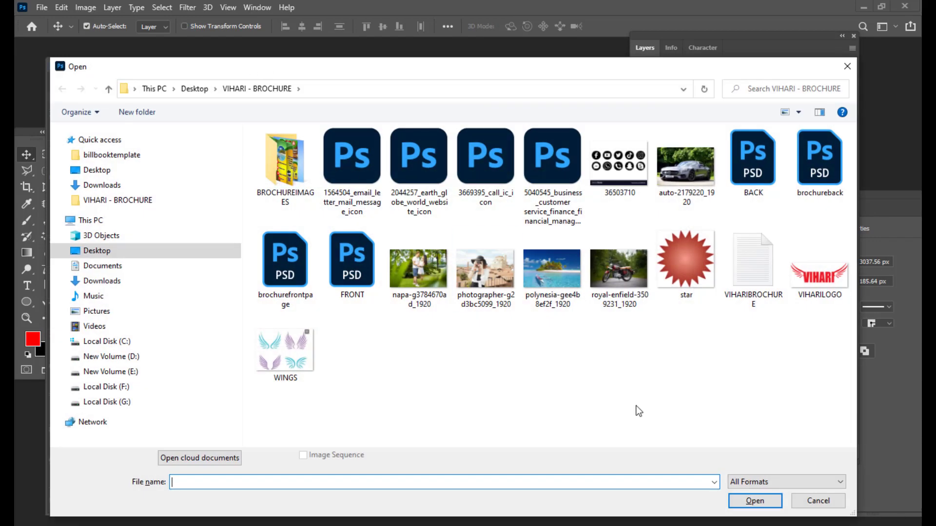
pyautogui.click(606, 171)
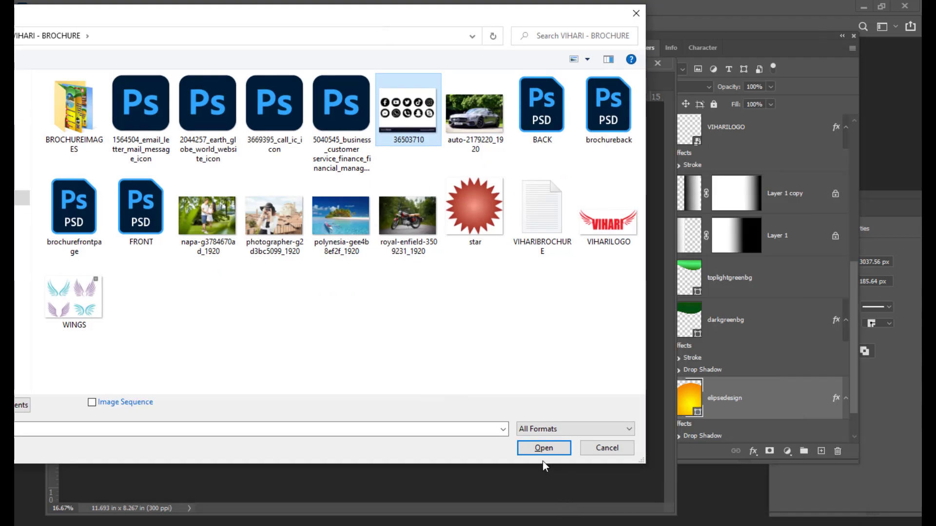
pyautogui.moveTo(228, 21); pyautogui.dragTo(408, 22)
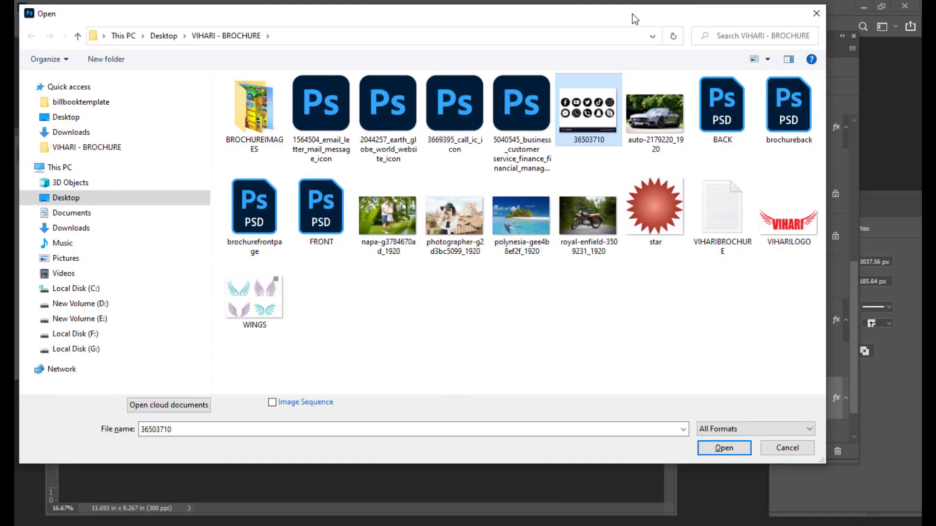
pyautogui.press('Return')
pyautogui.moveTo(661, 47); pyautogui.dragTo(699, 47)
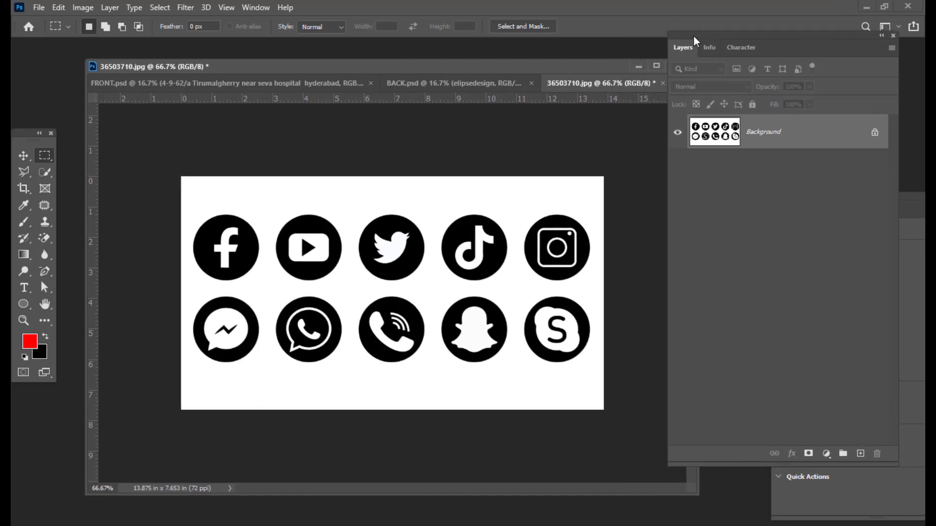
pyautogui.moveTo(353, 67); pyautogui.dragTo(347, 67)
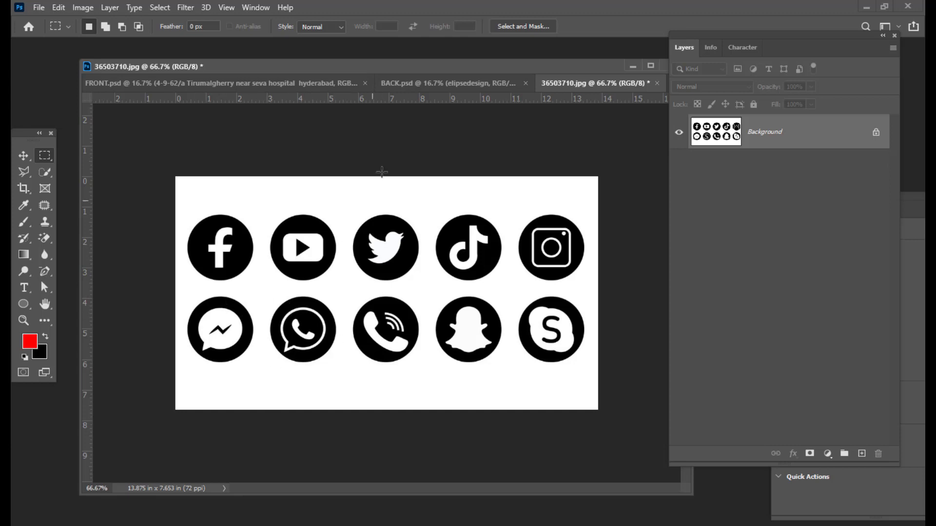
pyautogui.moveTo(683, 47)
pyautogui.mouseDown()
pyautogui.moveTo(676, 39)
pyautogui.moveTo(694, 40)
pyautogui.moveTo(686, 50)
pyautogui.mouseUp()
# Unlock the icon image's Background layer and erase the white area around the icons with the Magic Eraser.
pyautogui.click(857, 133)
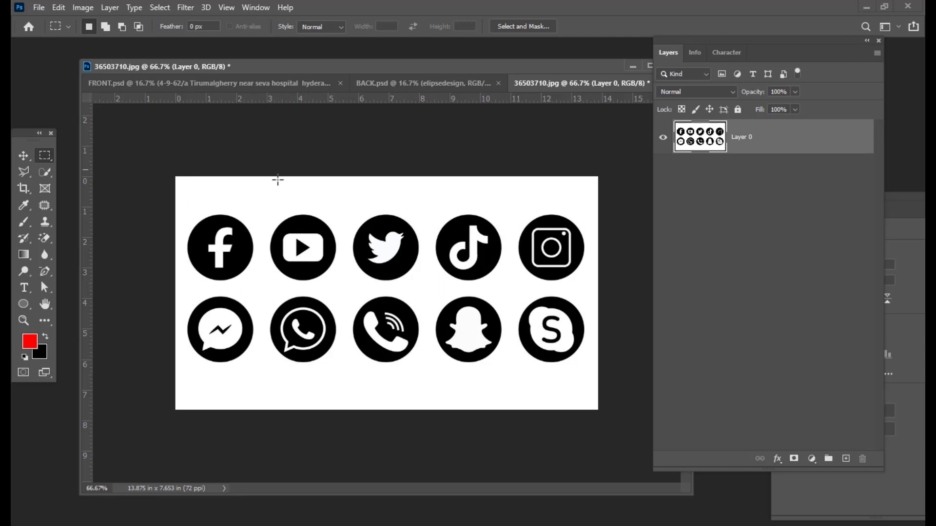
pyautogui.moveTo(359, 66); pyautogui.dragTo(374, 66)
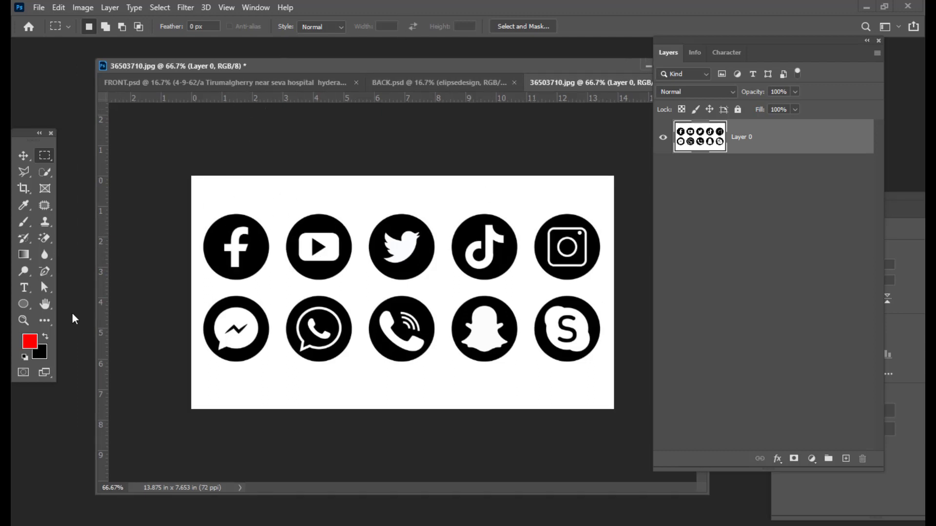
pyautogui.click(44, 238)
pyautogui.click(241, 187)
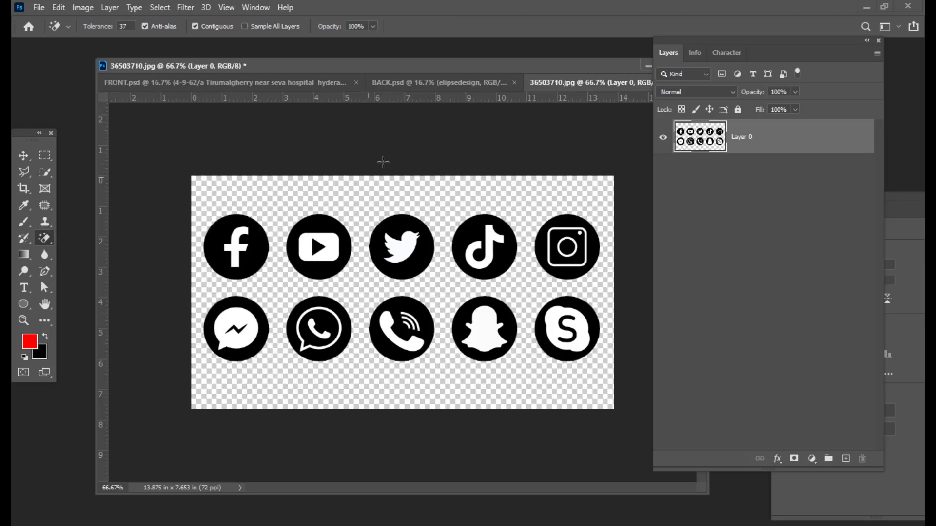
pyautogui.moveTo(387, 63); pyautogui.dragTo(409, 62)
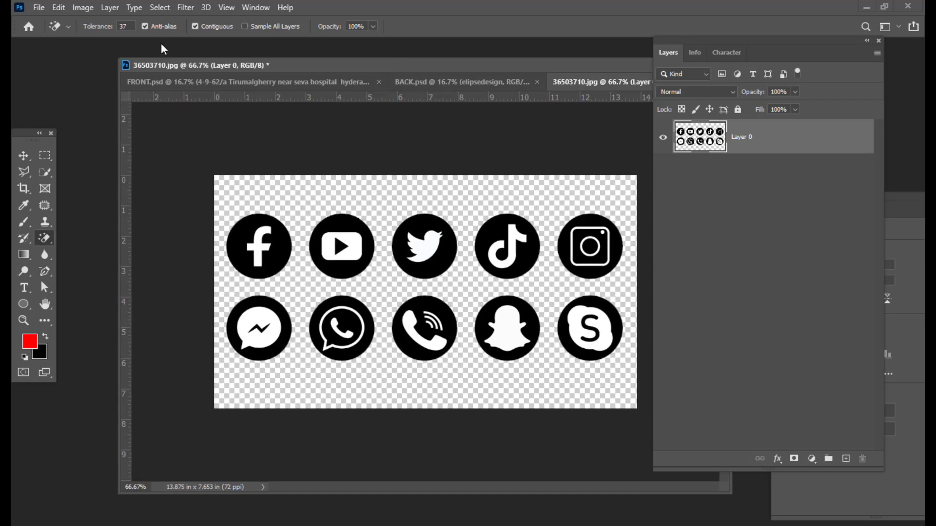
# Select the black areas of all the social media icons with Color Range, sampling black at a fuzziness of 40.
pyautogui.click(161, 8)
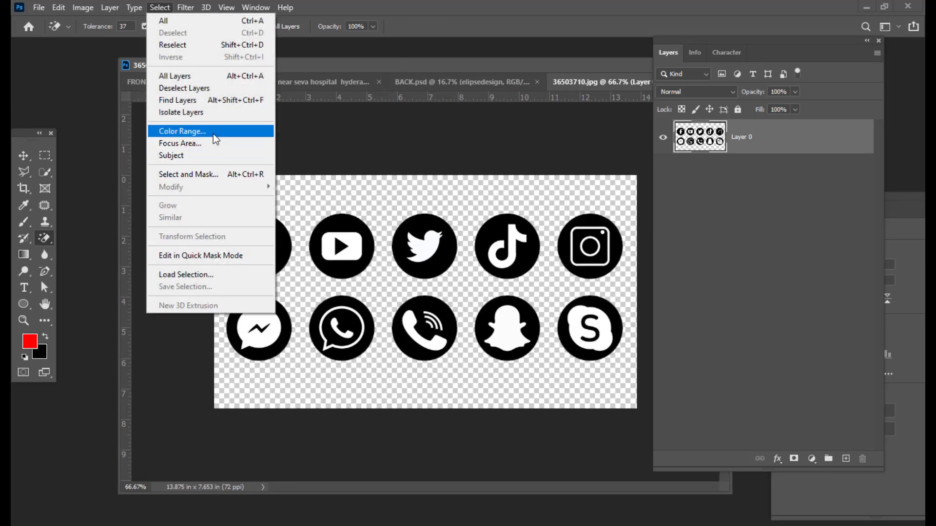
pyautogui.click(234, 132)
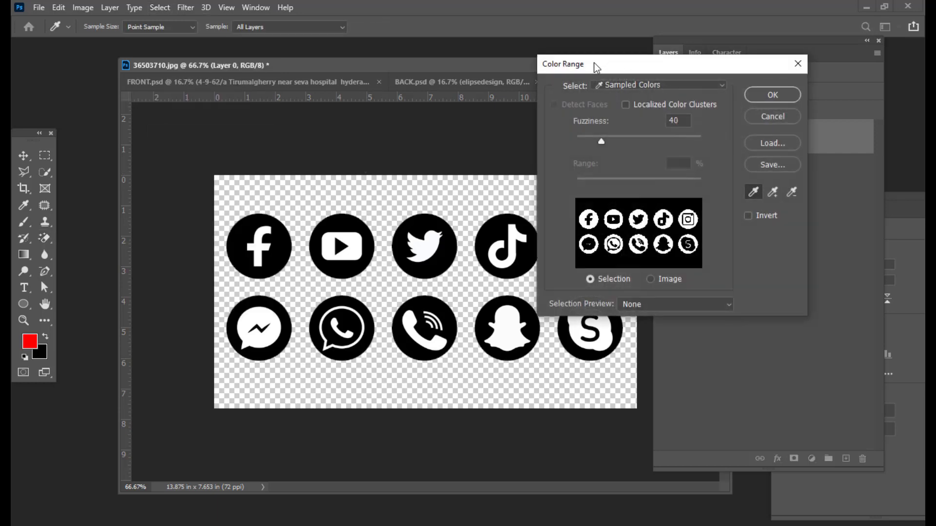
pyautogui.moveTo(594, 63); pyautogui.dragTo(556, 67)
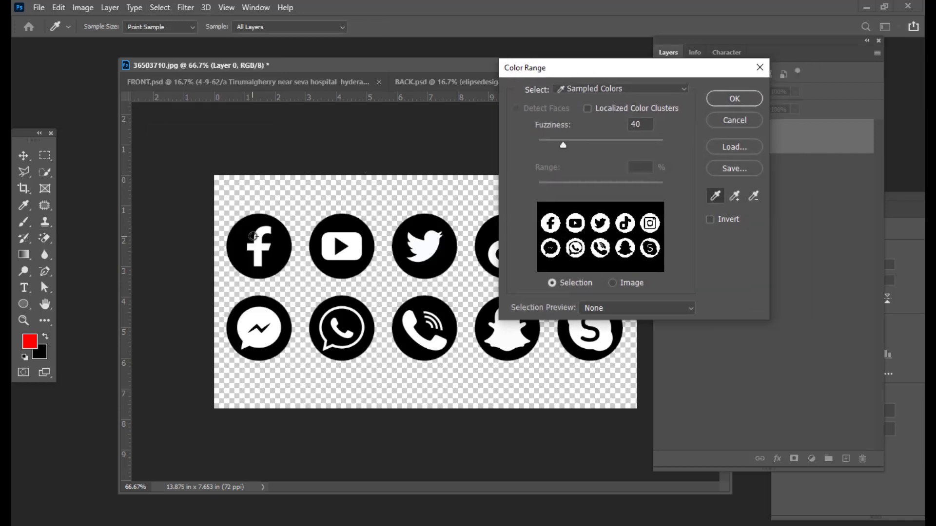
pyautogui.click(279, 240)
pyautogui.click(735, 99)
pyautogui.press('e')
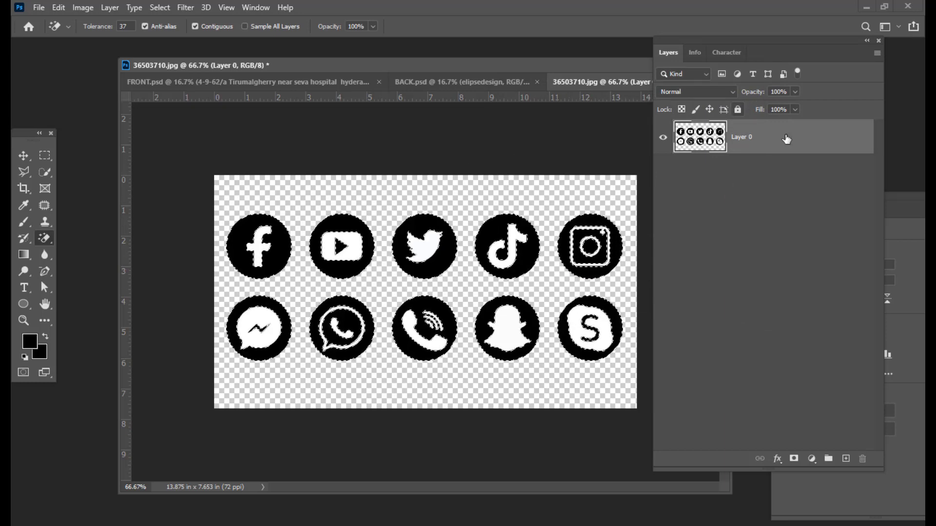
# Set the foreground colour to red ff0000 and fill the selected icon circles with it.
pyautogui.click(30, 343)
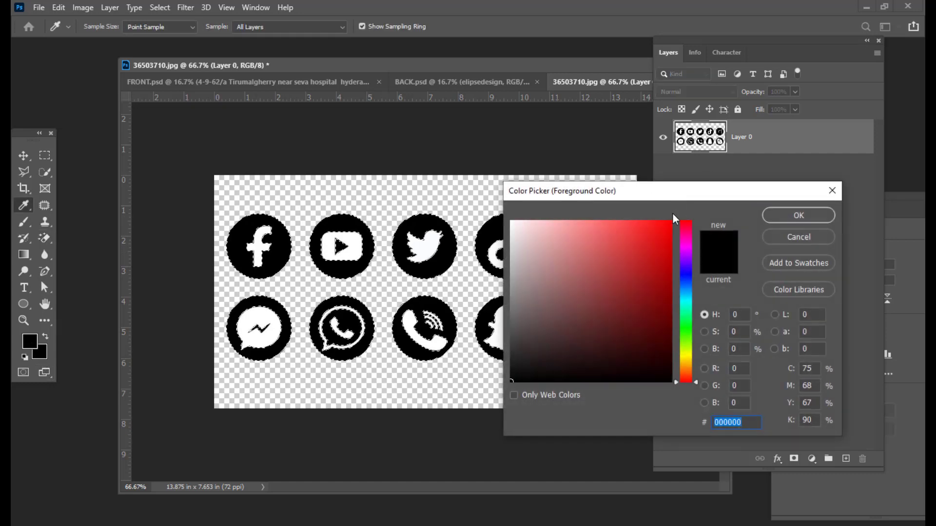
pyautogui.write('ff0000')
pyautogui.click(799, 215)
pyautogui.press('e')
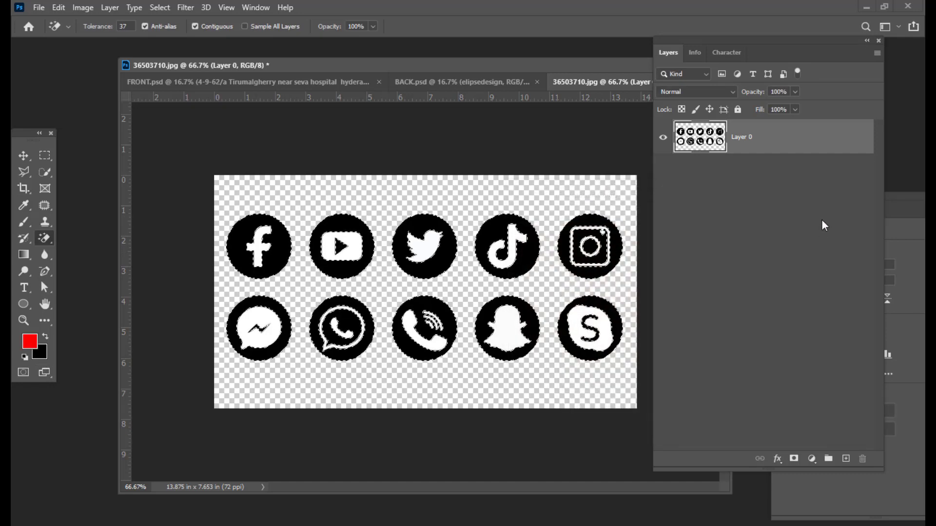
pyautogui.hotkey('alt', 'BackSpace')
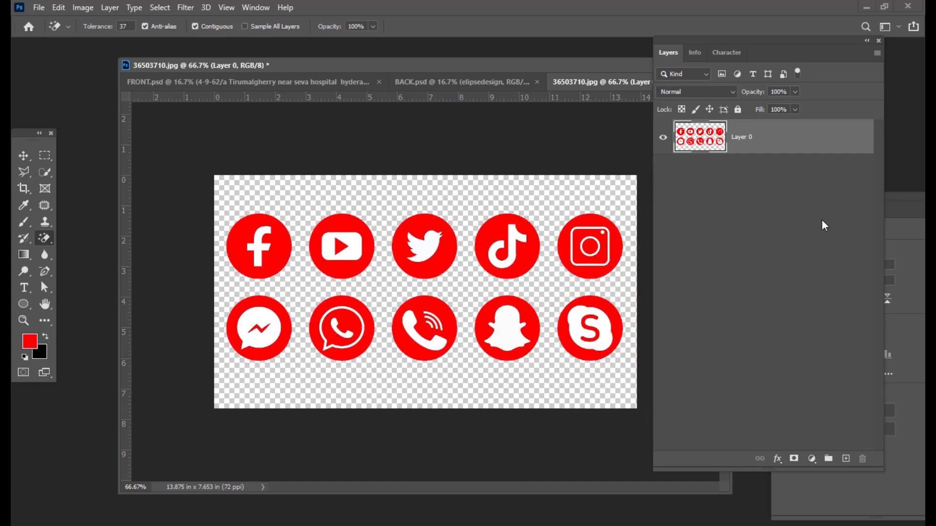
# Marquee-select the red Facebook icon and move a copy into BACK.psd, near the ellipse's edge below the island photo.
pyautogui.moveTo(535, 65); pyautogui.dragTo(513, 70)
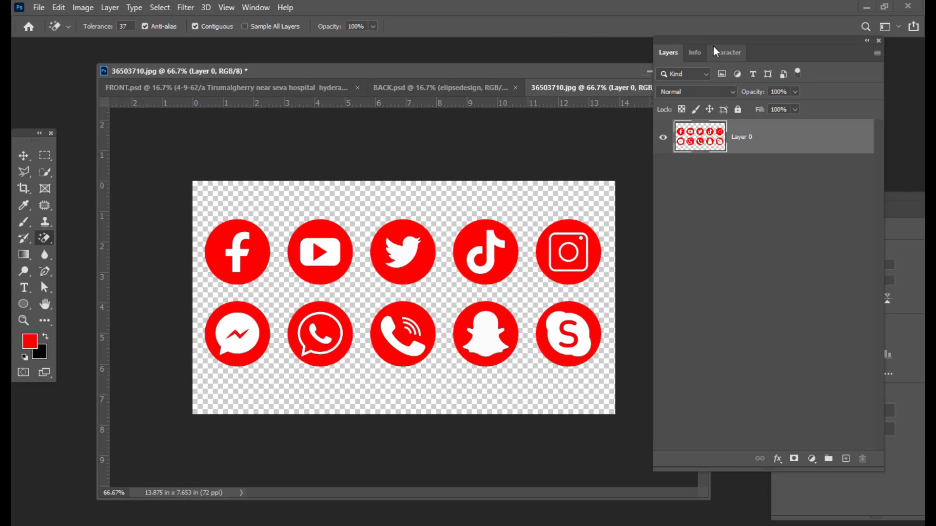
pyautogui.moveTo(688, 41); pyautogui.dragTo(707, 40)
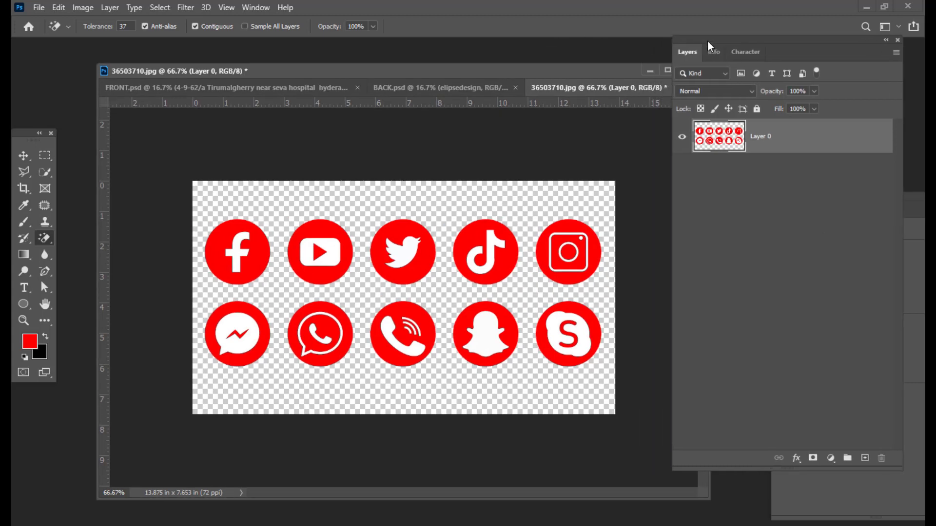
pyautogui.click(45, 155)
pyautogui.moveTo(201, 215); pyautogui.dragTo(277, 292)
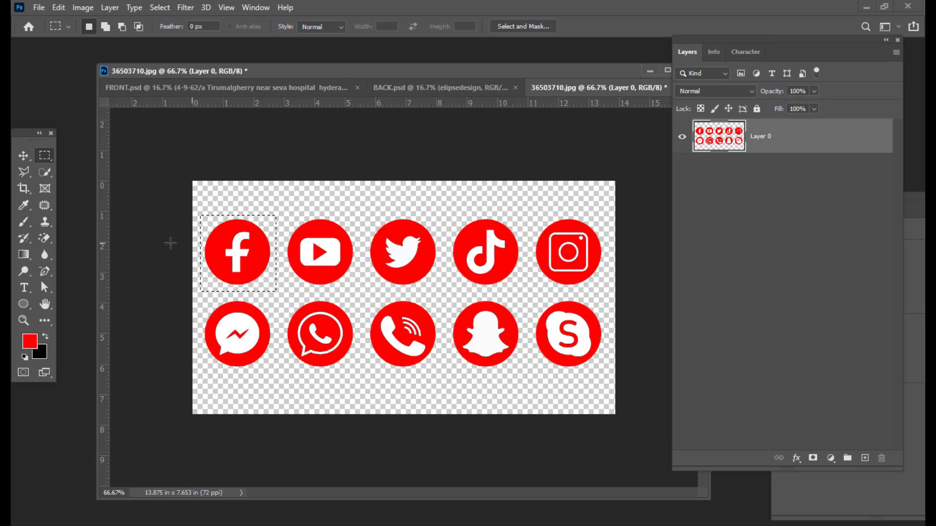
pyautogui.click(23, 155)
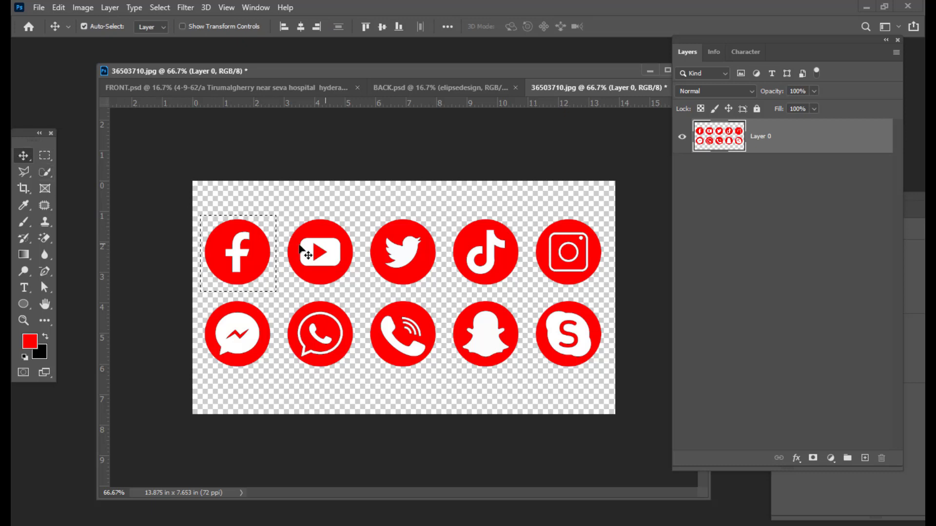
pyautogui.moveTo(249, 243); pyautogui.dragTo(423, 132)
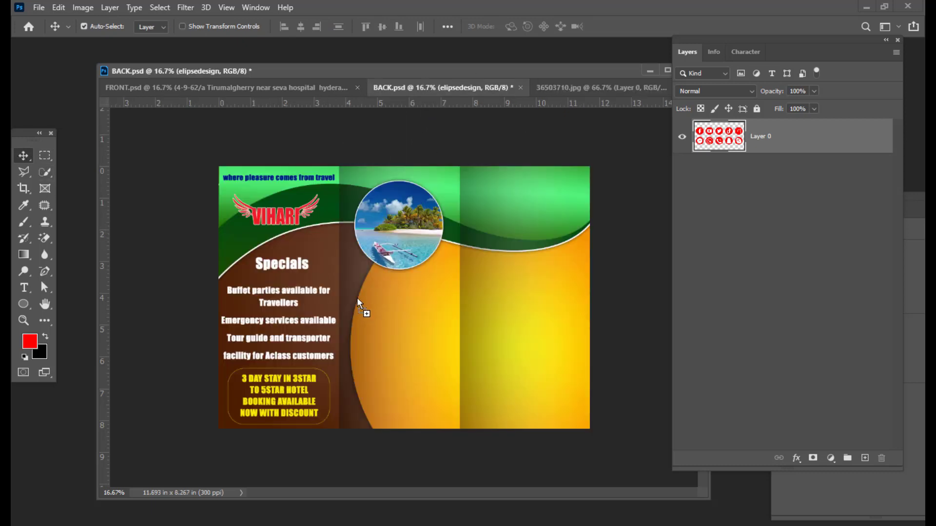
pyautogui.moveTo(357, 298)
pyautogui.mouseDown()
pyautogui.moveTo(368, 286)
pyautogui.moveTo(370, 296)
pyautogui.mouseUp()
# Scale the Facebook icon in BACK.psd proportionally to 140% and apply the transform.
pyautogui.hotkey('ctrl', 't')
pyautogui.press('Up')
pyautogui.press('Up')
pyautogui.press('Up')
pyautogui.press('Up')
pyautogui.press('Up')
pyautogui.press('Up')
pyautogui.press('Up')
pyautogui.press('Up')
pyautogui.press('Up')
pyautogui.press('Up')
pyautogui.press('Up')
pyautogui.press('Up')
pyautogui.press('Up')
pyautogui.press('Up')
pyautogui.press('Up')
pyautogui.press('Up')
pyautogui.press('Up')
pyautogui.press('Up')
pyautogui.press('Up')
pyautogui.press('Up')
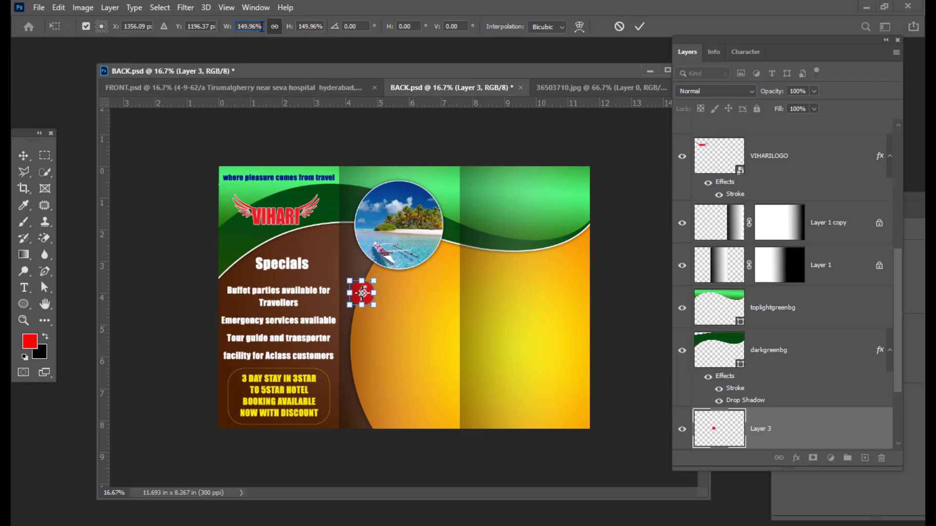
pyautogui.moveTo(262, 27); pyautogui.dragTo(236, 31)
pyautogui.write('12')
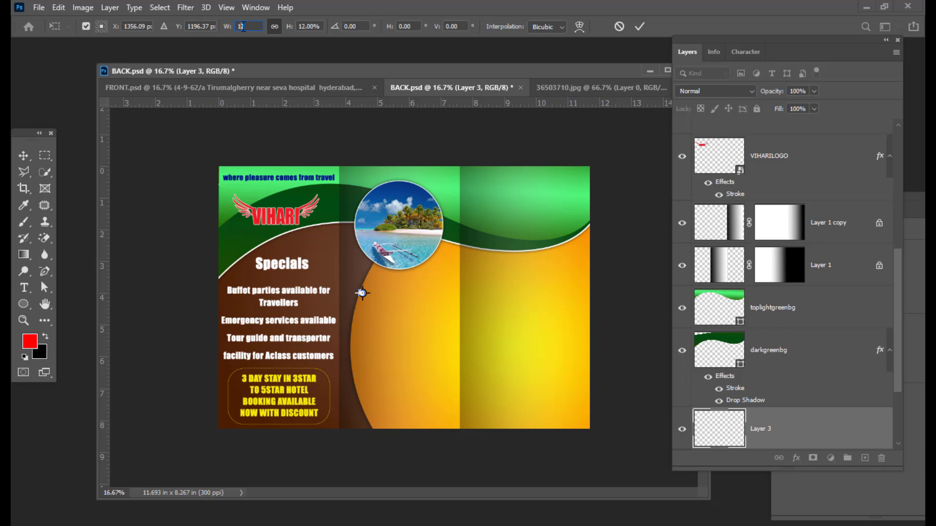
pyautogui.write('0')
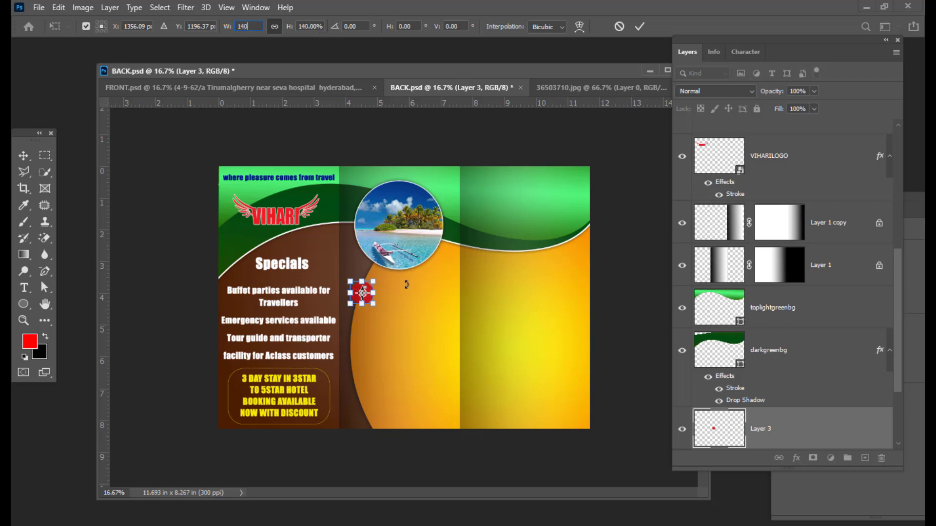
pyautogui.click(21, 156)
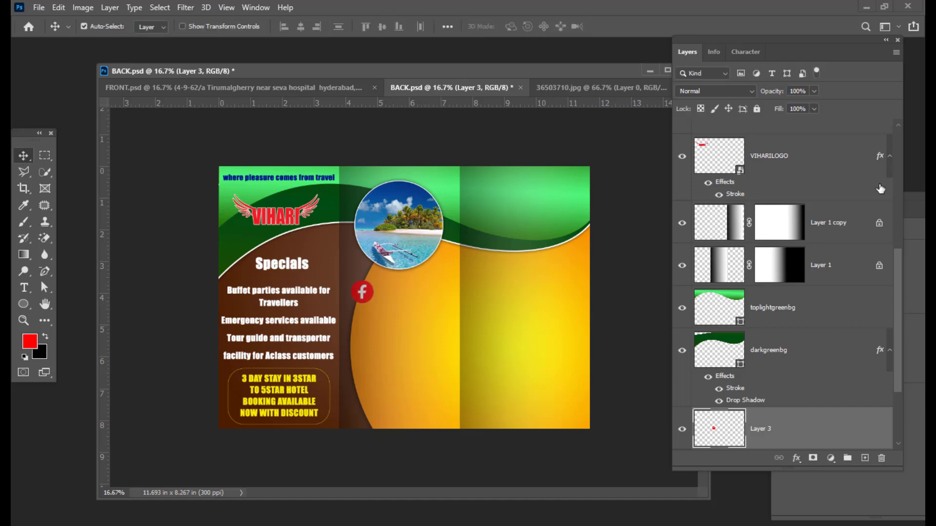
# Move the selection onto the YouTube icon in 36503710.jpg and place a copy below the Facebook icon in BACK.psd.
pyautogui.click(569, 88)
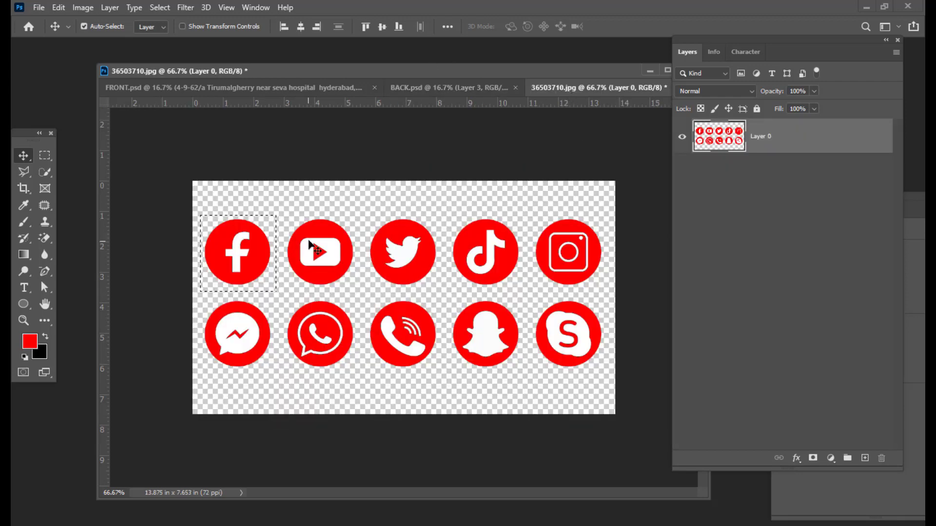
pyautogui.click(46, 154)
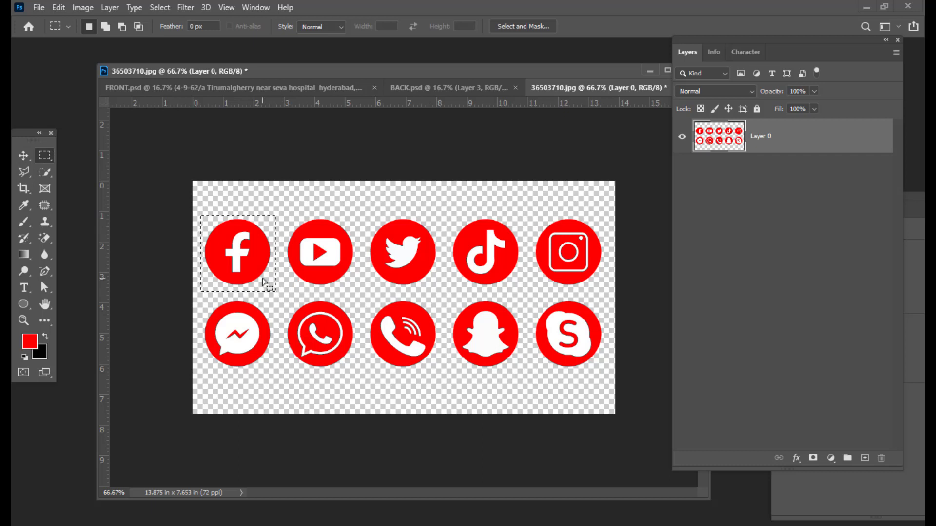
pyautogui.moveTo(264, 284); pyautogui.dragTo(347, 278)
pyautogui.click(21, 156)
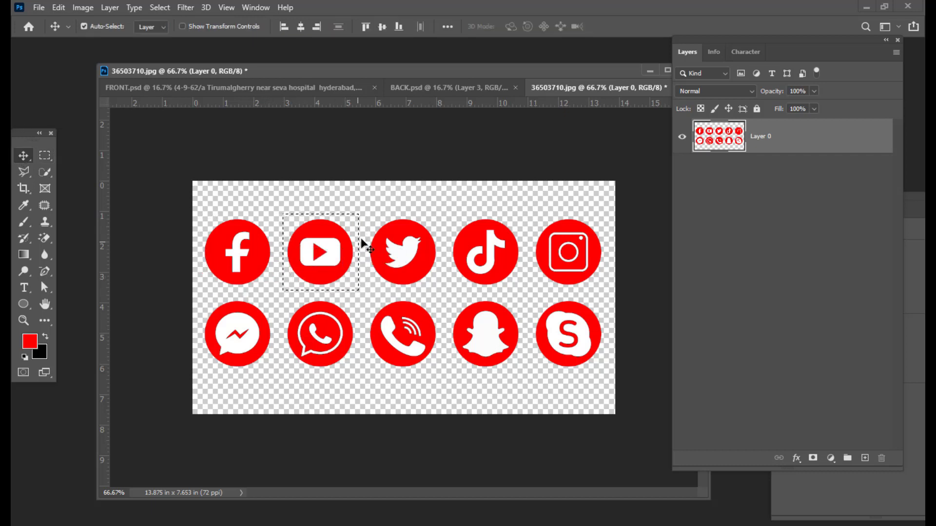
pyautogui.moveTo(329, 238); pyautogui.dragTo(358, 326)
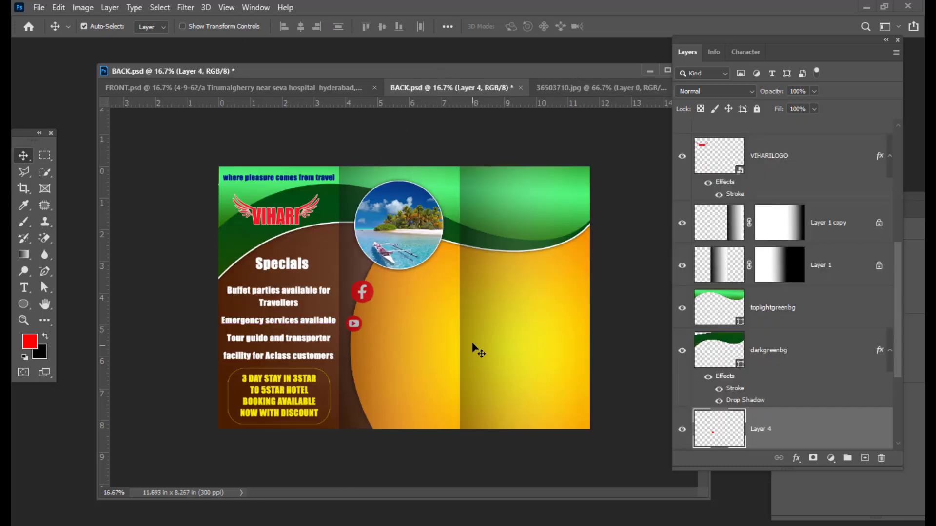
# Scale the YouTube icon proportionally to 140% and shift it slightly beneath the Facebook icon.
pyautogui.hotkey('ctrl', 't')
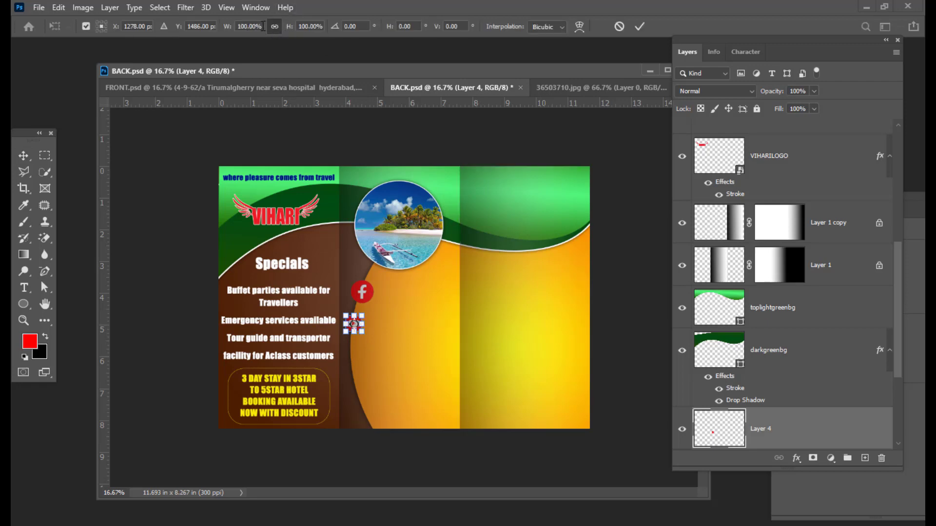
pyautogui.click(230, 29)
pyautogui.write('1')
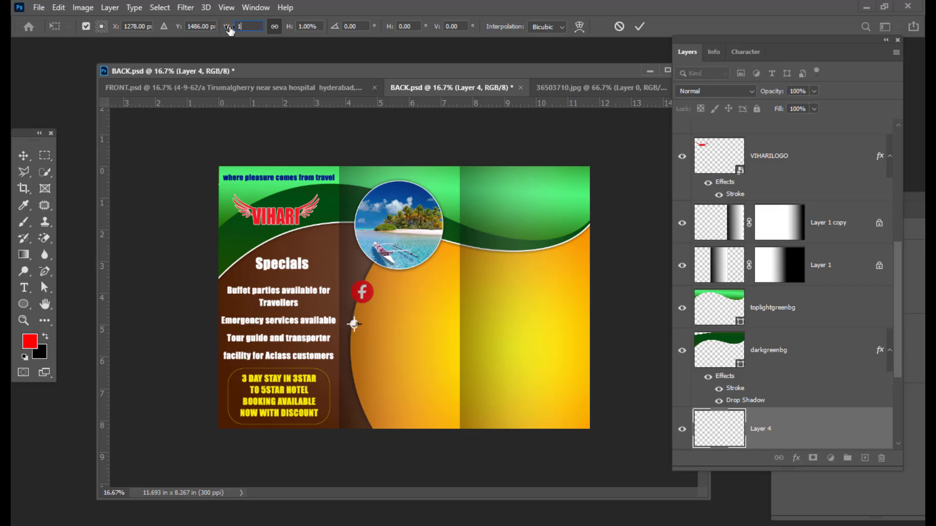
pyautogui.write('40')
pyautogui.press('Return')
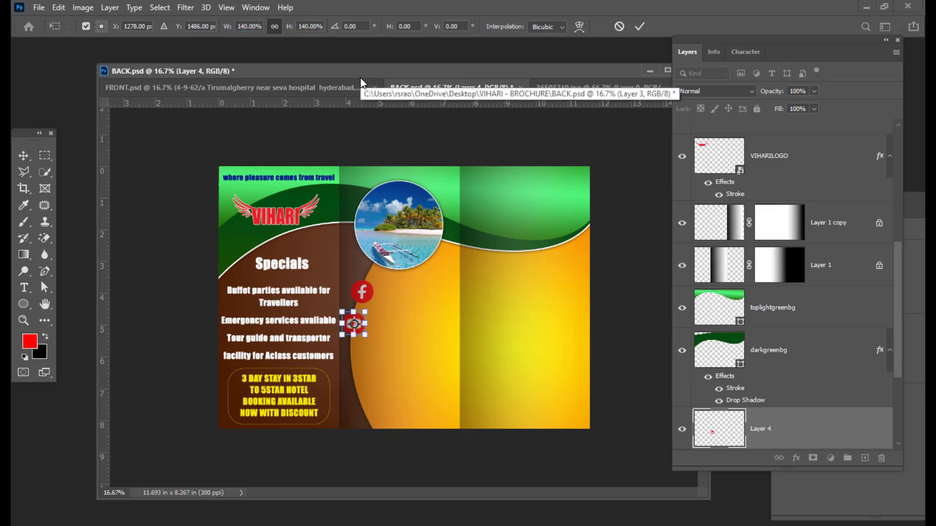
pyautogui.click(21, 158)
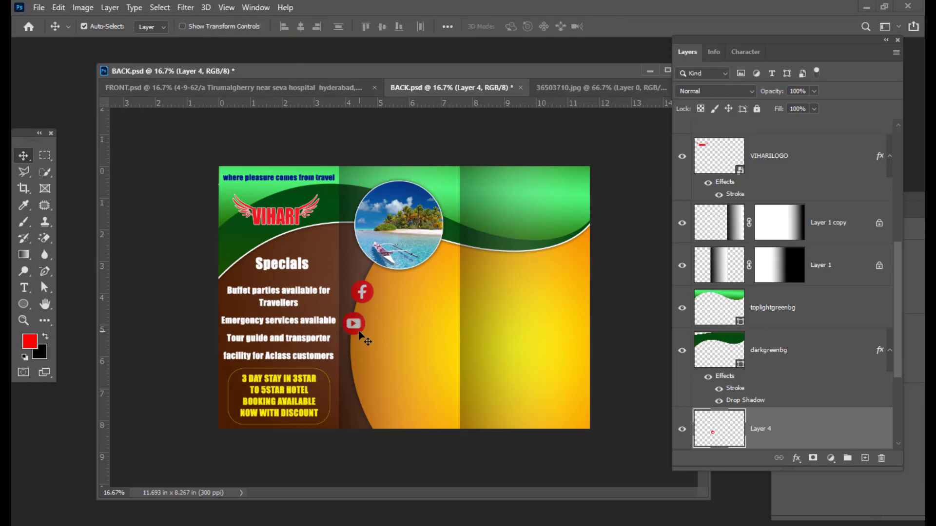
pyautogui.moveTo(357, 324); pyautogui.dragTo(360, 324)
# Add a thin white outside stroke to the YouTube icon's layer and copy the effect to the Facebook icon's layer.
pyautogui.scroll(-3, 838, 380)
pyautogui.doubleClick(842, 281)
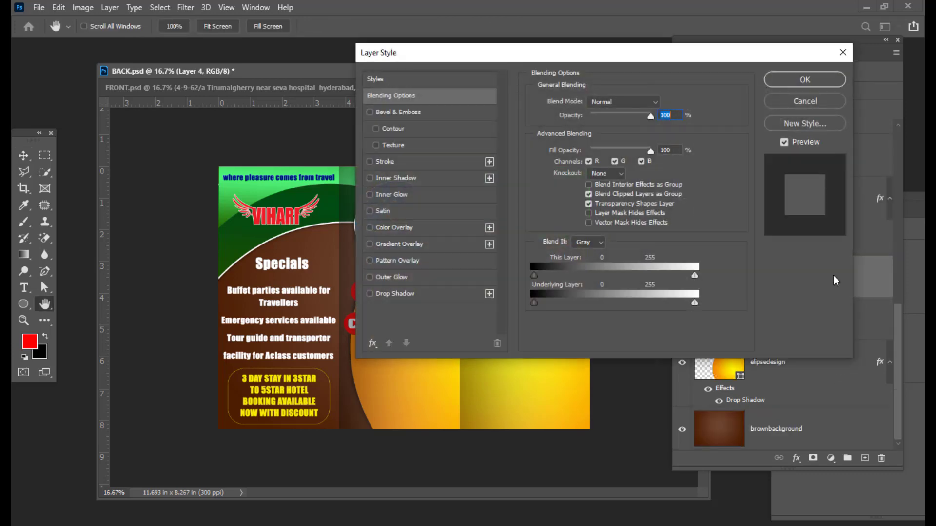
pyautogui.click(455, 147)
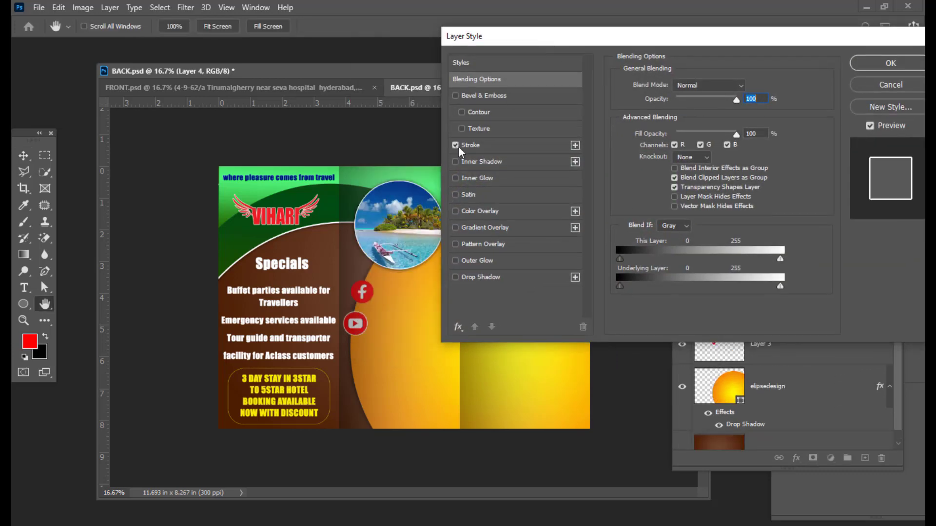
pyautogui.click(489, 145)
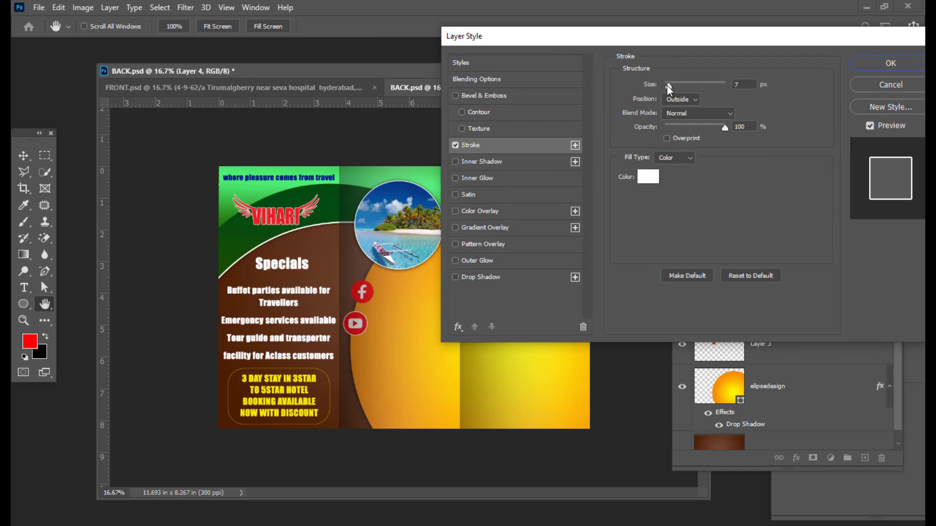
pyautogui.moveTo(667, 85); pyautogui.dragTo(666, 86)
pyautogui.click(875, 69)
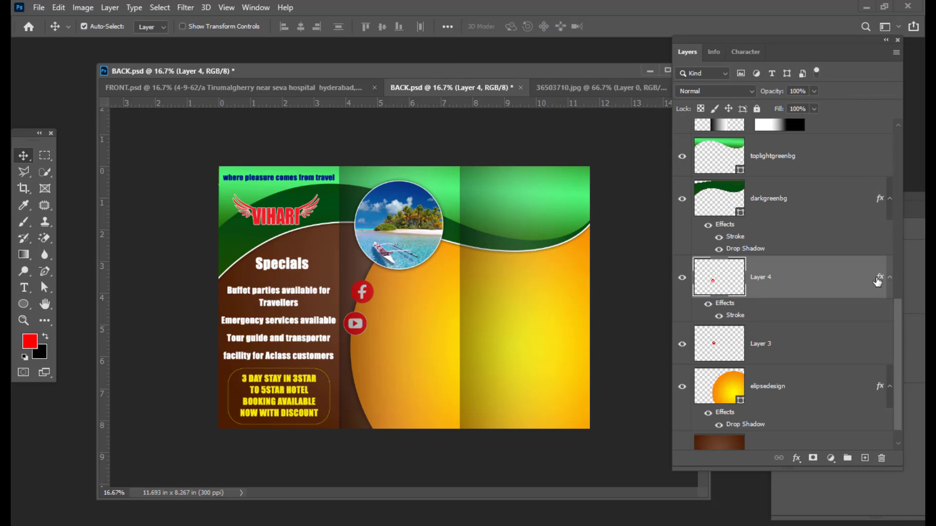
pyautogui.moveTo(880, 279); pyautogui.dragTo(875, 343)
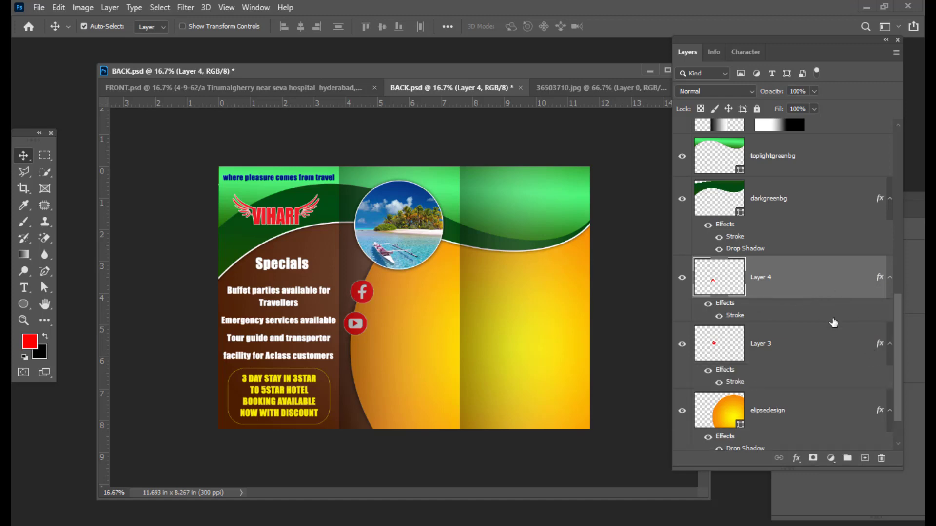
# Move the selection onto the Twitter icon in 36503710.jpg and place a copy below the YouTube icon in BACK.psd.
pyautogui.click(564, 92)
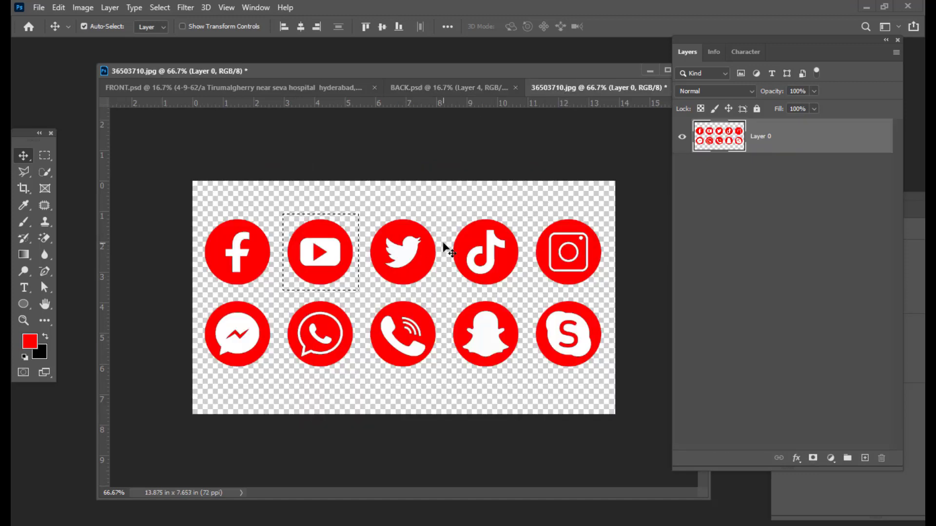
pyautogui.press('m')
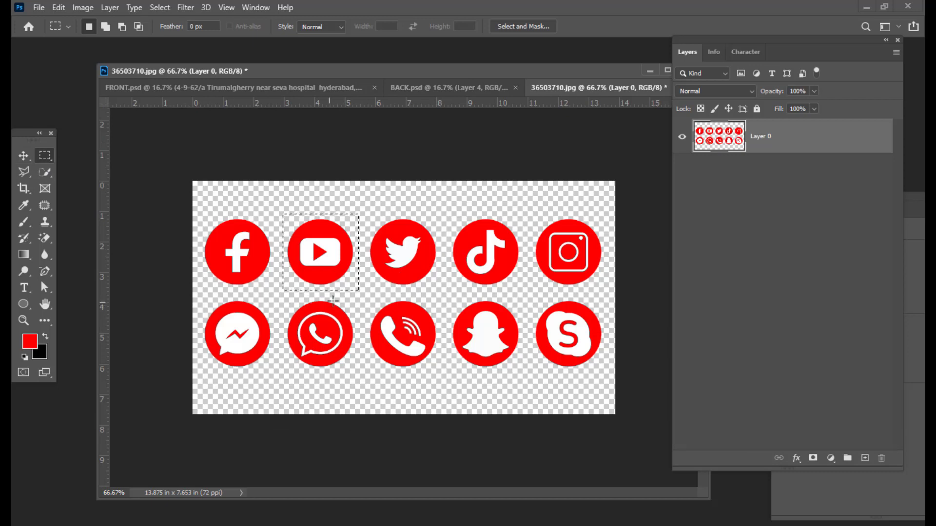
pyautogui.moveTo(353, 288); pyautogui.dragTo(425, 111)
pyautogui.press('v')
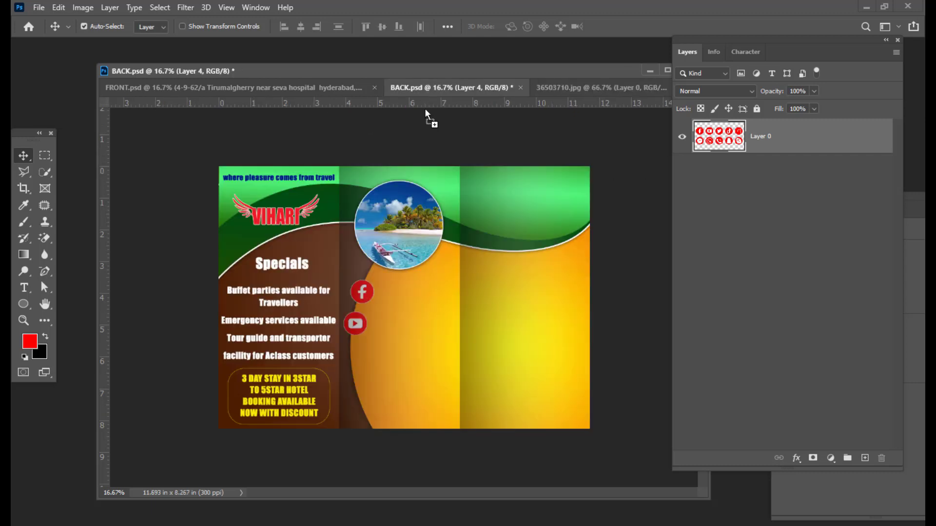
pyautogui.moveTo(350, 365); pyautogui.dragTo(356, 361)
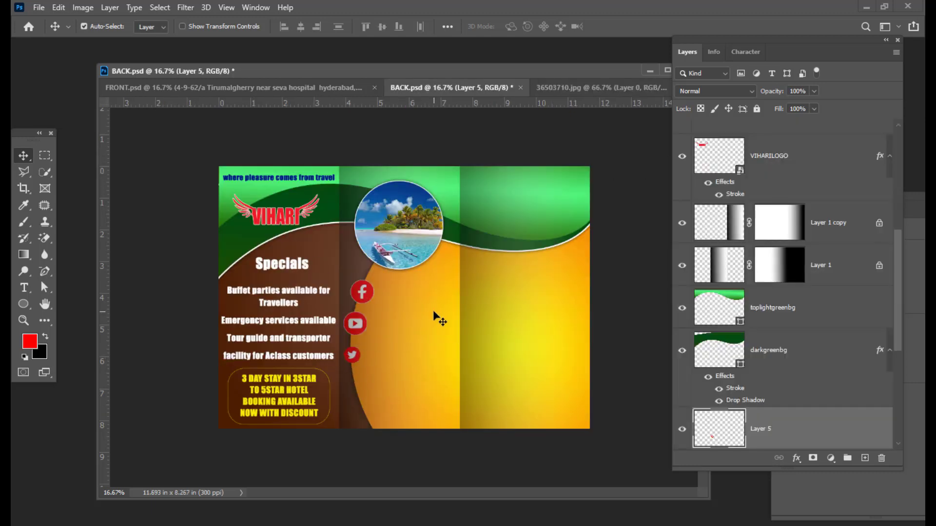
# Scale the Twitter icon proportionally to 140% and apply the transform.
pyautogui.hotkey('ctrl', 't')
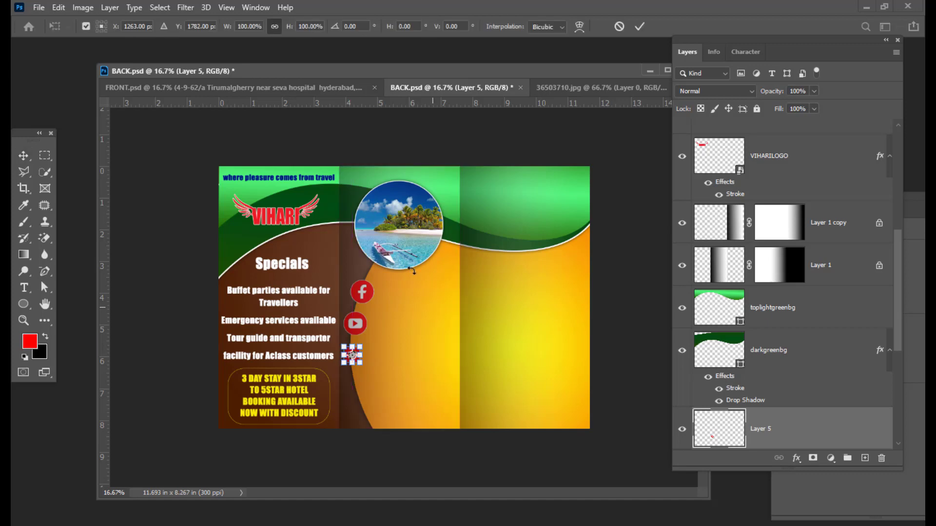
pyautogui.click(263, 25)
pyautogui.write('140')
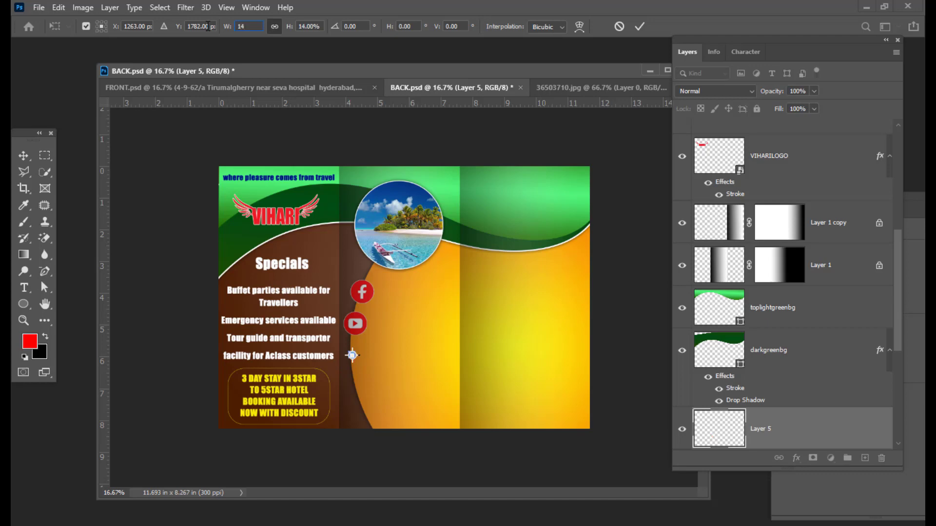
pyautogui.click(323, 25)
pyautogui.click(23, 156)
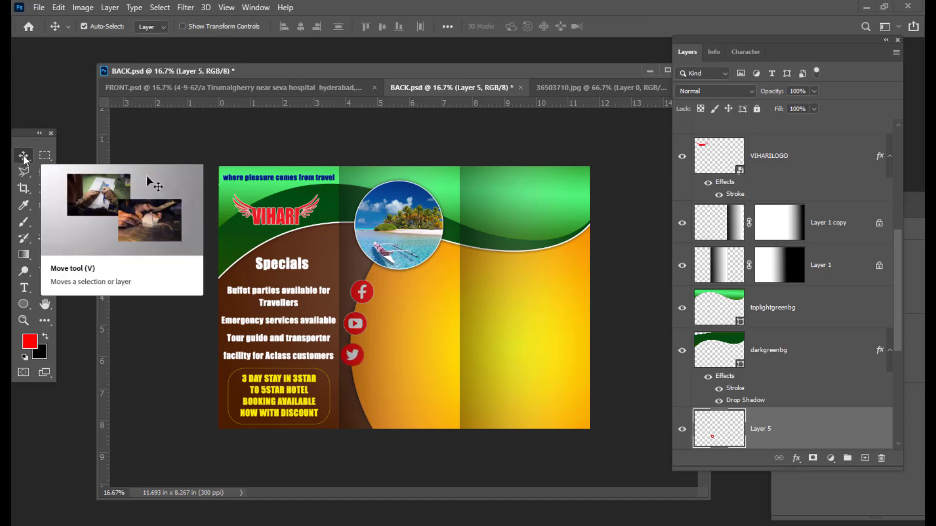
# Copy the stroke effect from the YouTube icon's layer to the Twitter icon's layer.
pyautogui.scroll(-5, 856, 345)
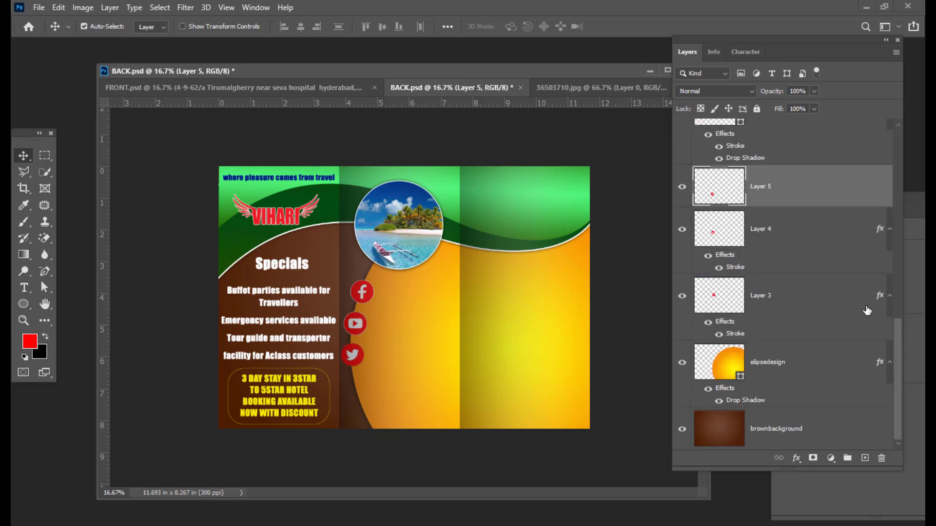
pyautogui.click(877, 231)
pyautogui.moveTo(879, 232); pyautogui.dragTo(876, 188)
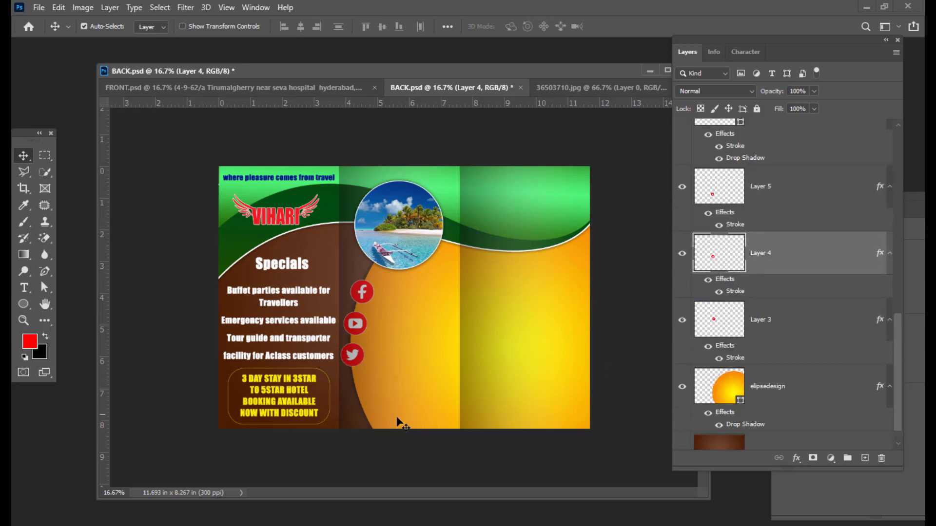
# Nudge the Twitter icon down along the ellipse's edge to widen the gap below the YouTube icon.
pyautogui.press('Up')
pyautogui.press('Up')
pyautogui.click(807, 195)
pyautogui.press('Down')
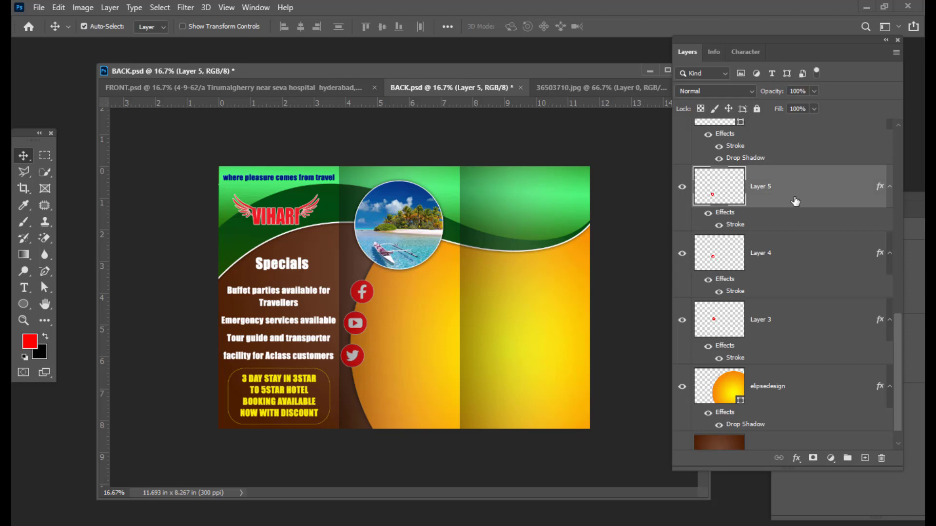
pyautogui.press('Down')
pyautogui.press('Down')
pyautogui.press('Down')
pyautogui.press('Down')
pyautogui.press('Down')
pyautogui.press('Down')
pyautogui.press('Down')
pyautogui.press('Down')
pyautogui.press('Down')
pyautogui.press('Down')
pyautogui.press('Down')
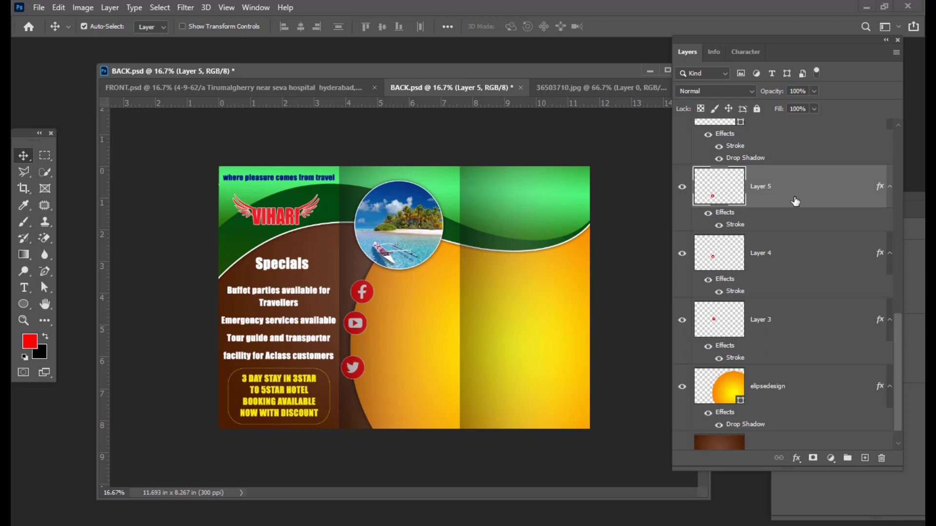
# Nudge the YouTube icon down and slightly left, about midway between the Facebook and Twitter icons.
pyautogui.click(803, 249)
pyautogui.press('Down')
pyautogui.press('Down')
pyautogui.press('Down')
pyautogui.press('Down')
pyautogui.press('Down')
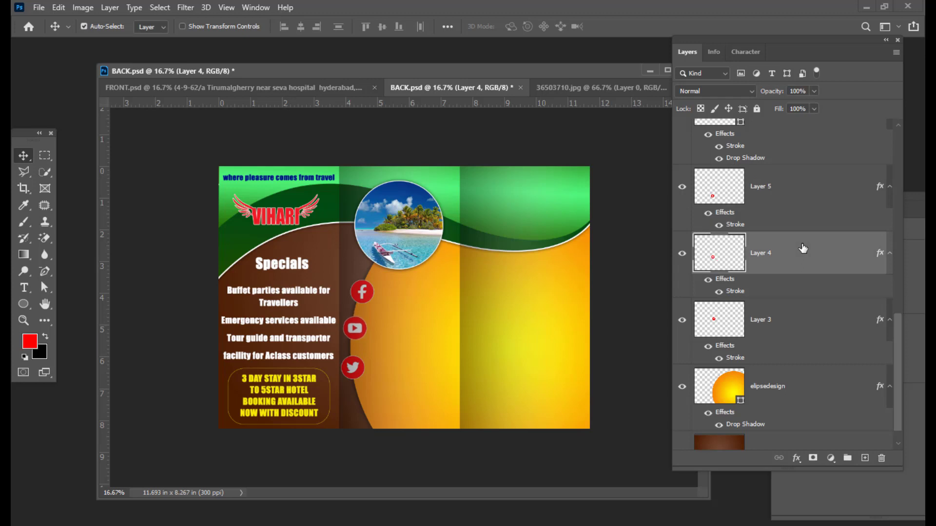
pyautogui.press('Left')
pyautogui.press('Left')
# Fine-tune the spacing by nudging the Twitter icon slightly down and right and the YouTube icon slightly down.
pyautogui.click(863, 185)
pyautogui.press('Down')
pyautogui.press('Down')
pyautogui.press('Down')
pyautogui.press('Down')
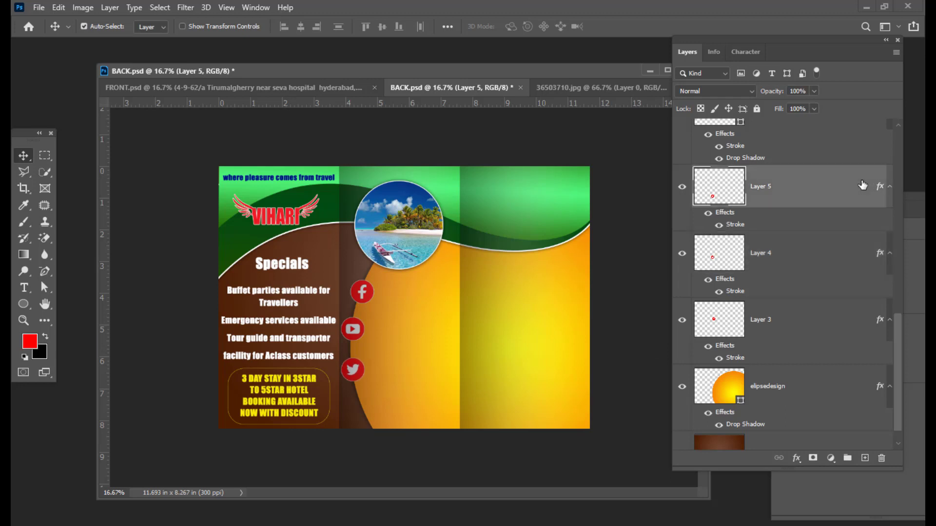
pyautogui.press('Right')
pyautogui.press('Right')
pyautogui.press('Right')
pyautogui.click(822, 254)
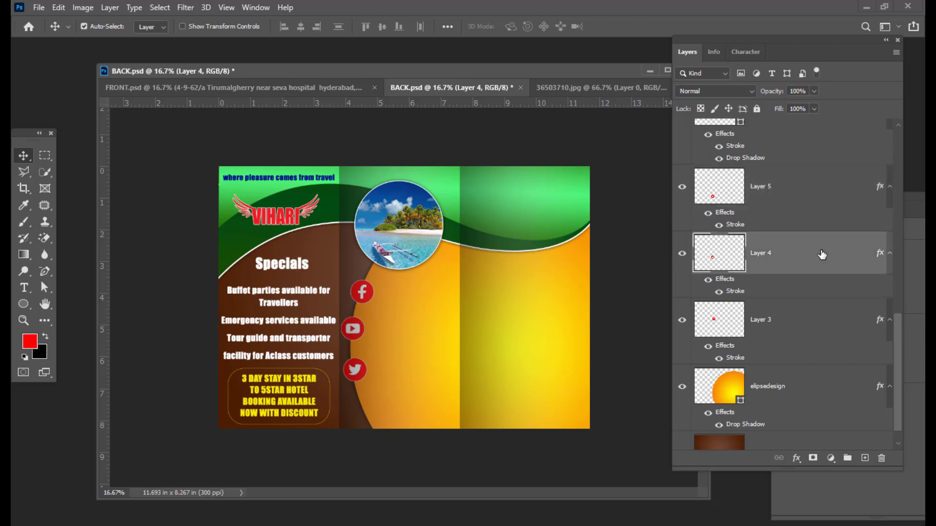
pyautogui.hotkey('shift', 'Down')
# Move the selection onto the WhatsApp icon in 36503710.jpg and place a copy below the Twitter icon in BACK.psd.
pyautogui.click(595, 90)
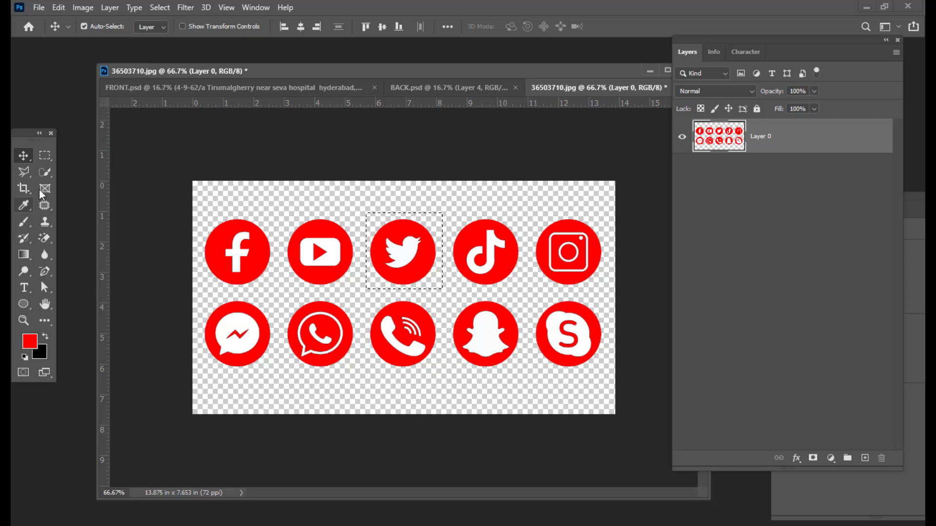
pyautogui.click(45, 156)
pyautogui.moveTo(438, 279); pyautogui.dragTo(365, 411)
pyautogui.click(23, 156)
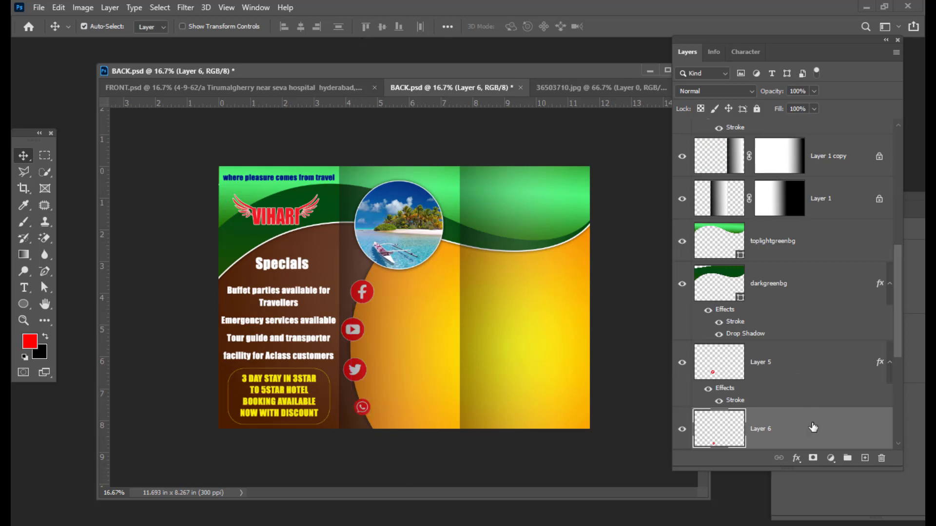
# Scale the WhatsApp icon proportionally to 140%, apply it, and nudge the icon up and slightly left.
pyautogui.hotkey('ctrl', 't')
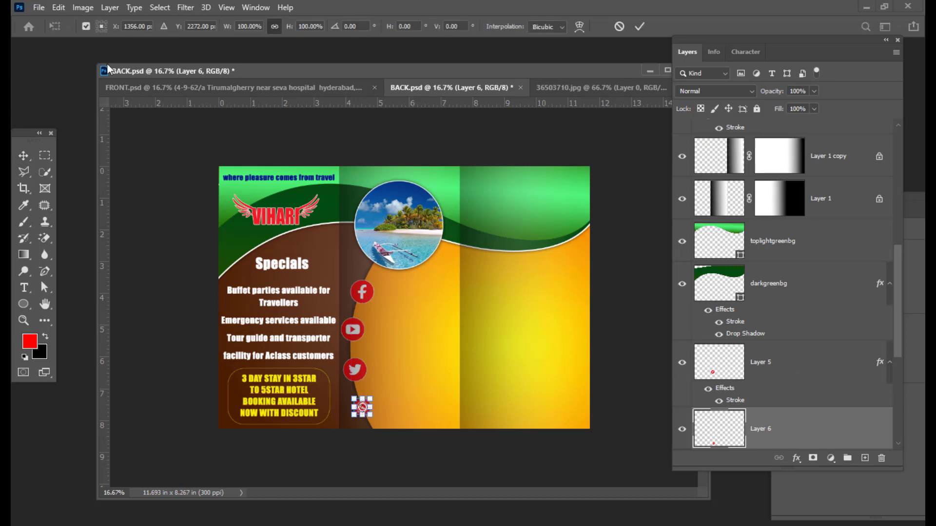
pyautogui.doubleClick(262, 26)
pyautogui.write('14')
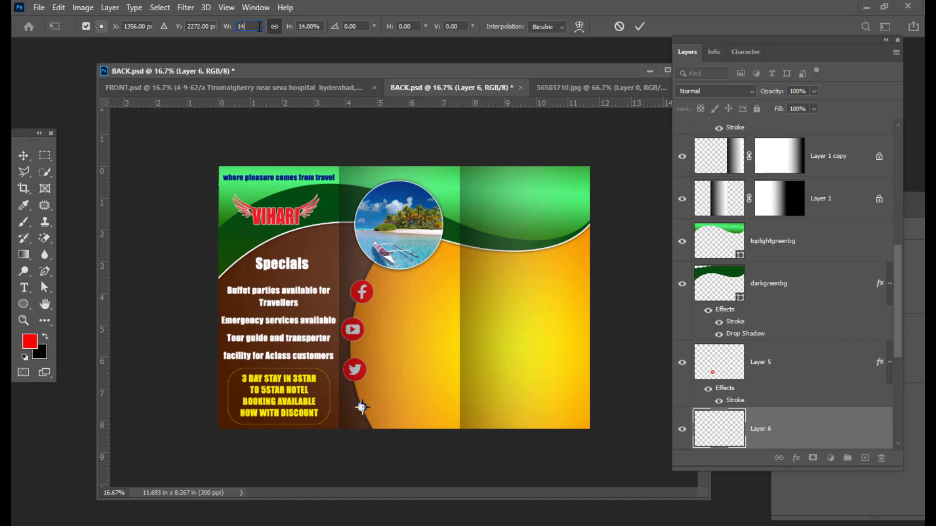
pyautogui.write('0')
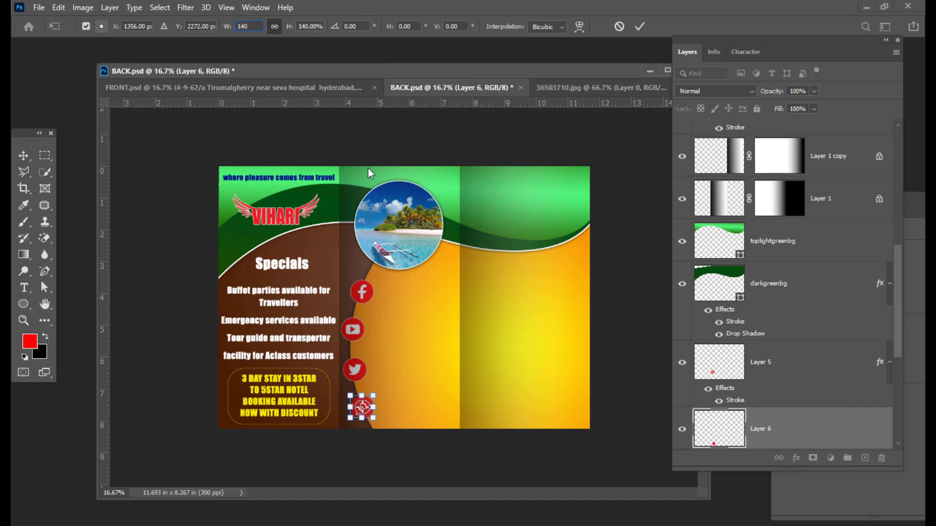
pyautogui.press('Return')
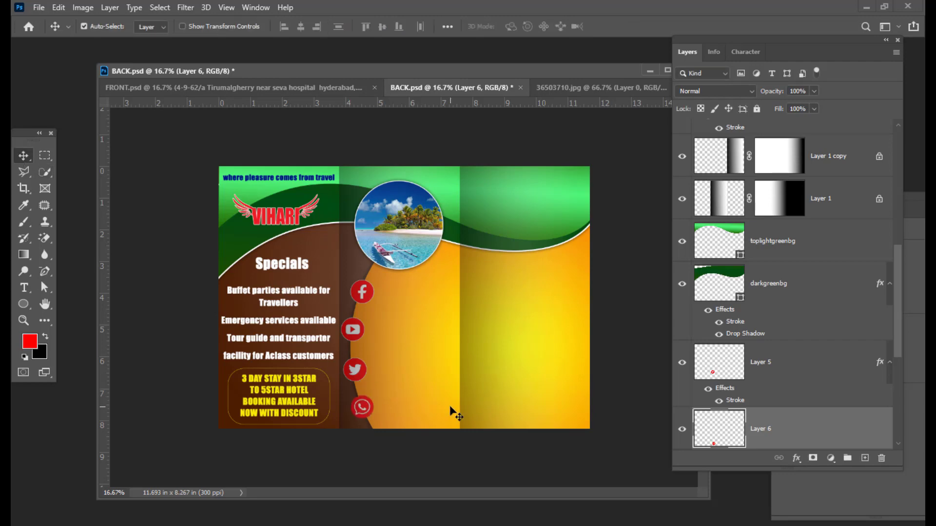
pyautogui.hotkey('shift', 'Left')
pyautogui.hotkey('shift', 'Up')
pyautogui.hotkey('shift', 'Up')
pyautogui.hotkey('shift', 'Up')
# Copy the Twitter icon's stroke effect to the WhatsApp icon's layer and nudge the Twitter icon slightly up.
pyautogui.scroll(-2, 834, 341)
pyautogui.click(880, 291)
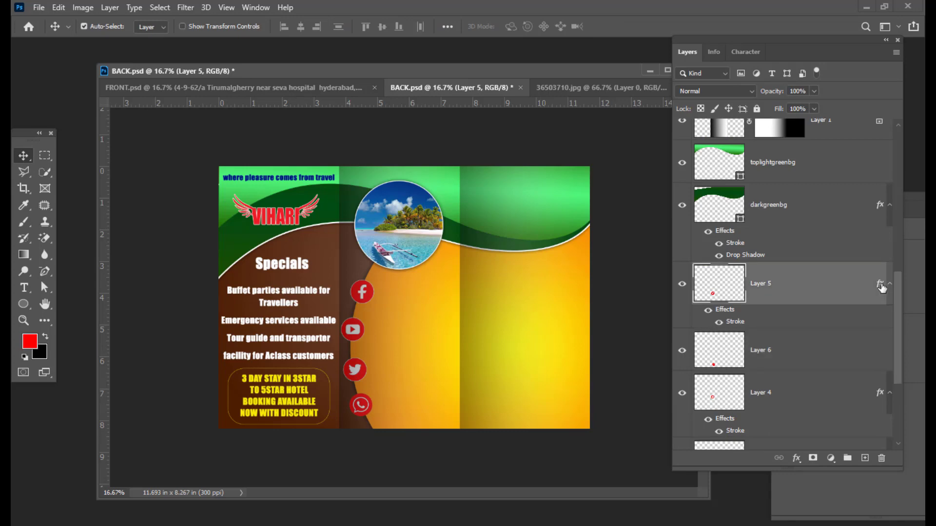
pyautogui.moveTo(881, 284); pyautogui.dragTo(882, 353)
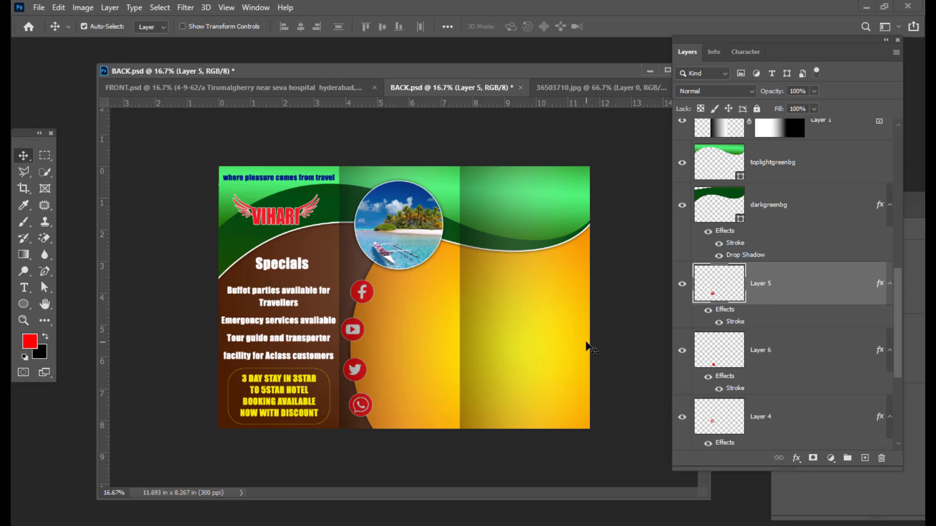
pyautogui.hotkey('shift', 'Up')
pyautogui.hotkey('shift', 'Up')
# Switch to the VIHARIBROCHURE notes in Notepad and copy the address facebook.com/viharitravels, then return to Photoshop.
pyautogui.moveTo(422, 72); pyautogui.dragTo(399, 73)
pyautogui.hotkey('alt', 'Tab')
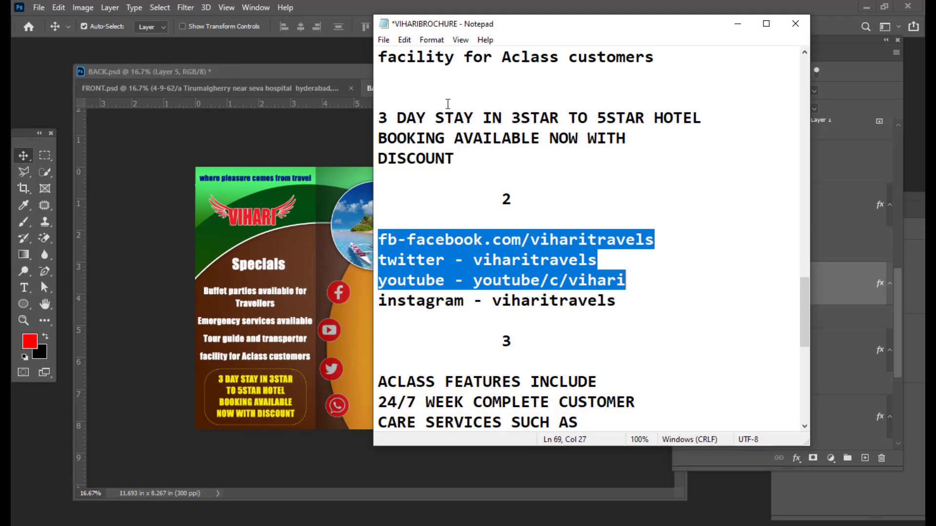
pyautogui.click(528, 227)
pyautogui.moveTo(454, 15); pyautogui.dragTo(493, 10)
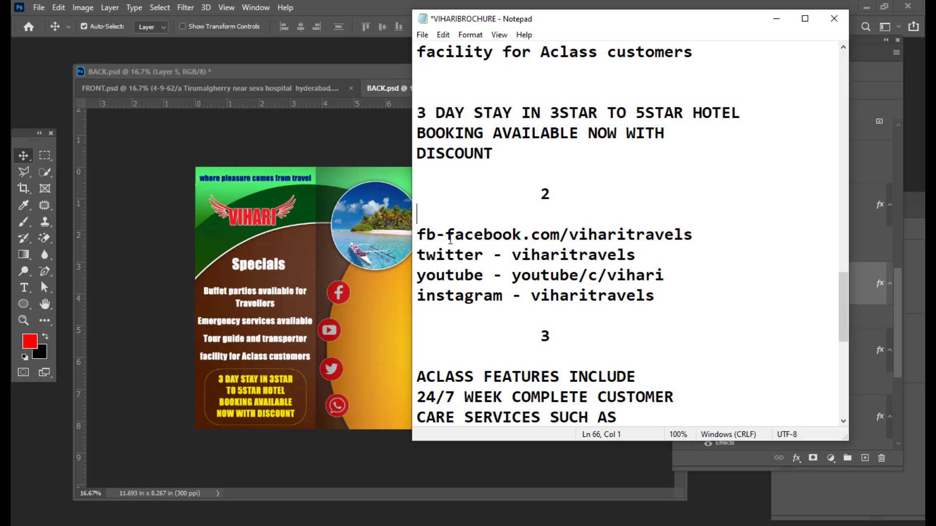
pyautogui.moveTo(447, 235); pyautogui.dragTo(709, 234)
pyautogui.rightClick(669, 236)
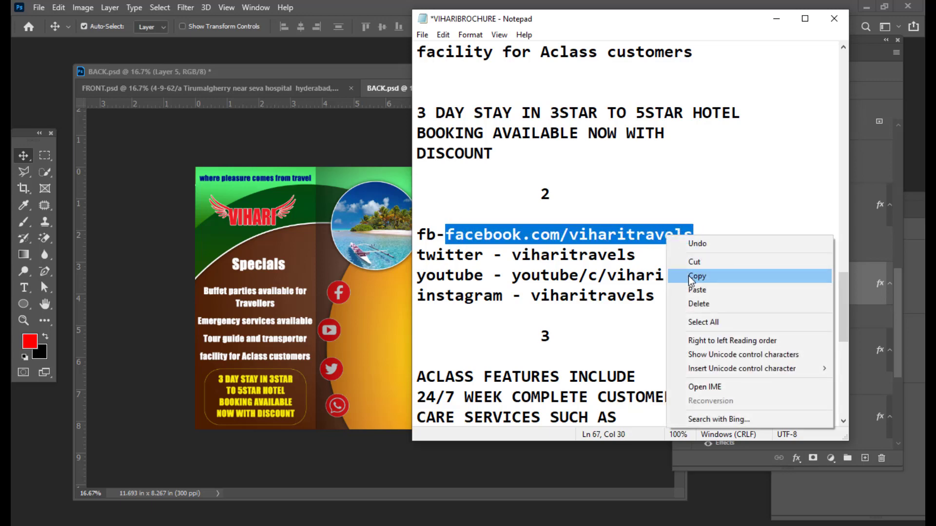
pyautogui.click(688, 276)
pyautogui.click(777, 18)
# Add a text box beside the Facebook icon and paste the copied address facebook.com/viharitravels into it.
pyautogui.click(24, 287)
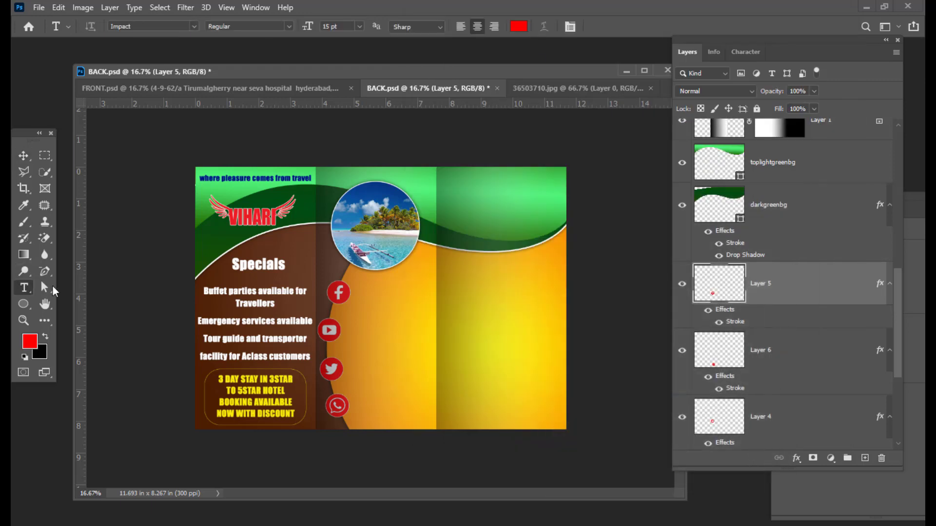
pyautogui.moveTo(358, 290); pyautogui.dragTo(429, 307)
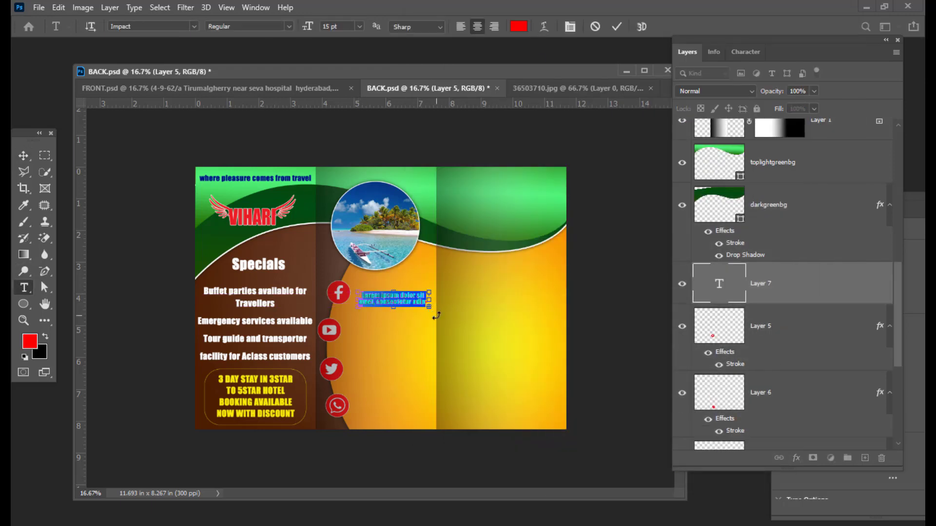
pyautogui.press('BackSpace')
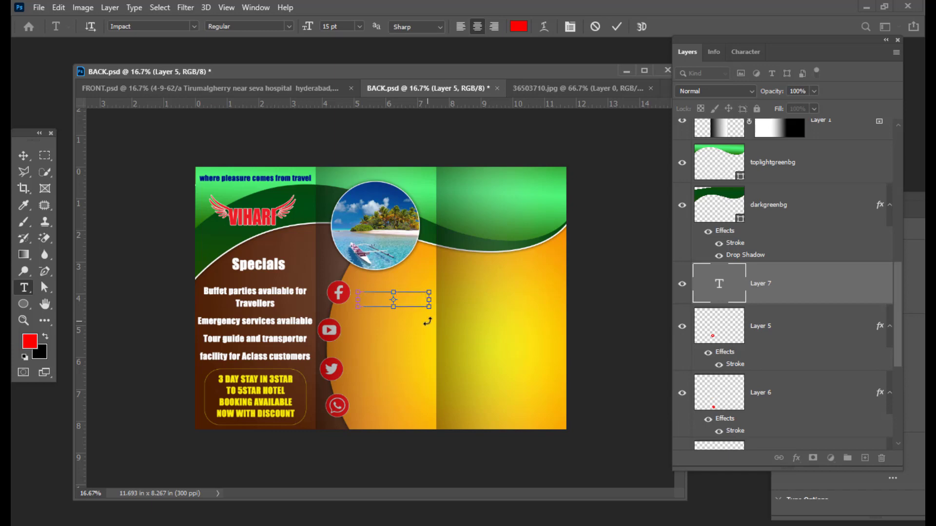
pyautogui.hotkey('ctrl', 'v')
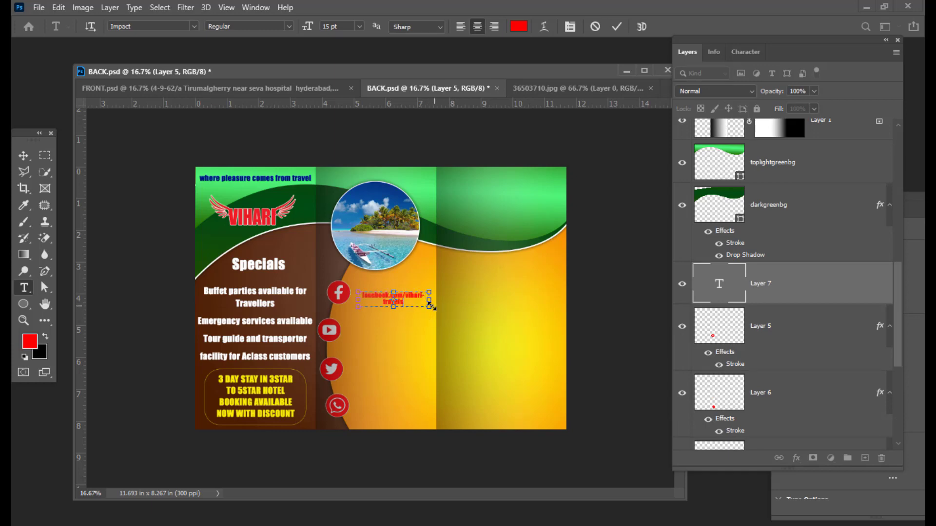
# Reduce the Facebook address text to 13 pt and move it slightly closer to the Facebook icon.
pyautogui.doubleClick(720, 288)
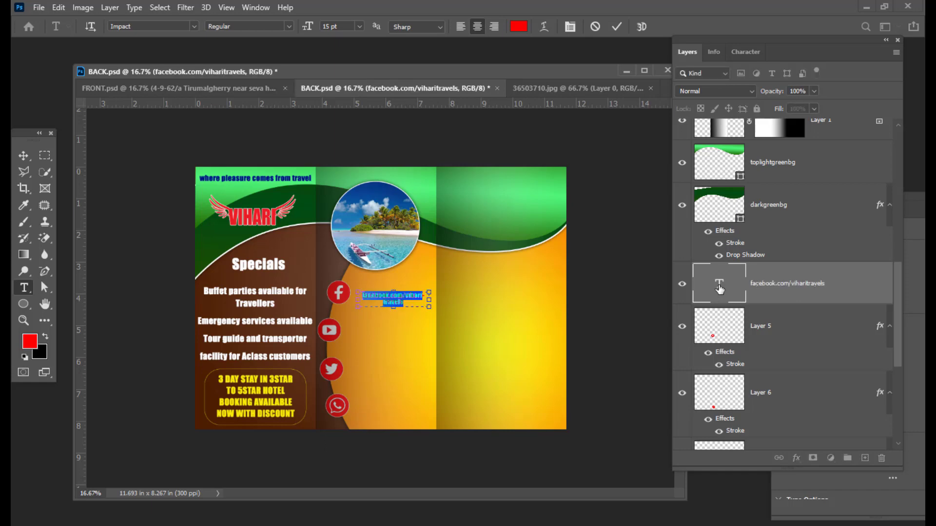
pyautogui.hotkey('ctrl', 'shift', ',')
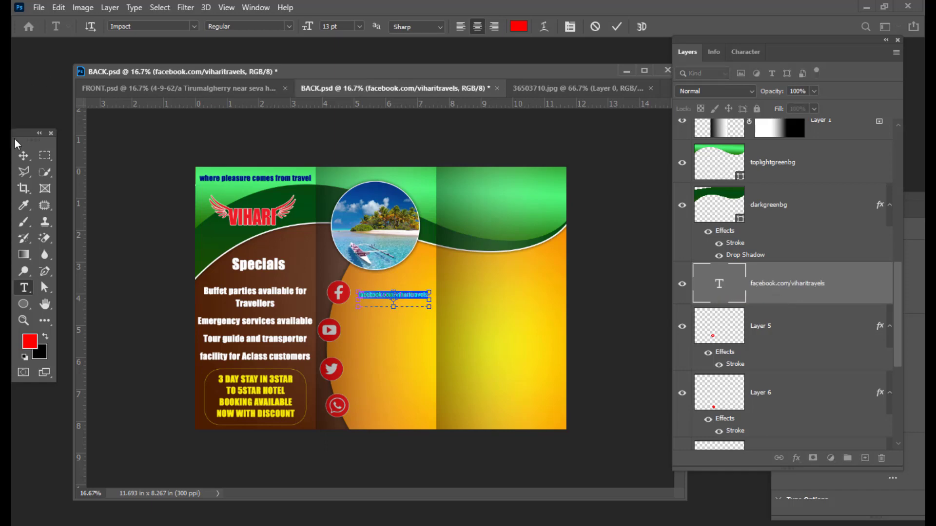
pyautogui.click(23, 156)
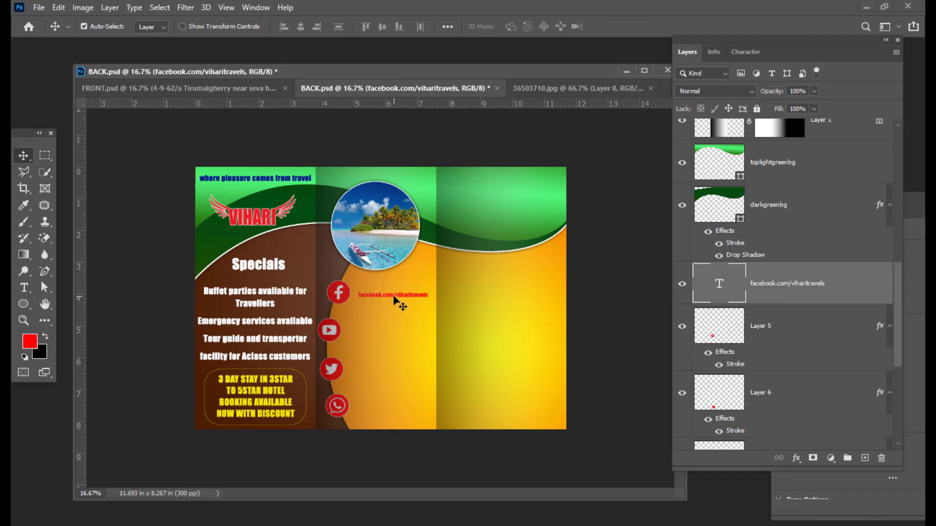
pyautogui.moveTo(394, 297); pyautogui.dragTo(394, 293)
pyautogui.hotkey('shift', 'Left')
pyautogui.hotkey('shift', 'Left')
pyautogui.hotkey('shift', 'Down')
# Widen the Facebook address's text box slightly, set its text to 14 pt, and nudge it left and up.
pyautogui.doubleClick(725, 281)
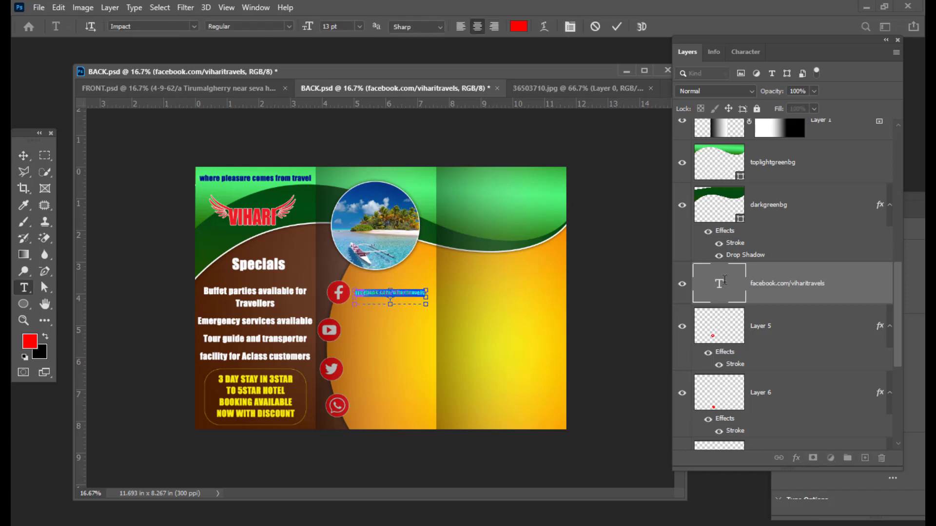
pyautogui.moveTo(426, 305); pyautogui.dragTo(431, 306)
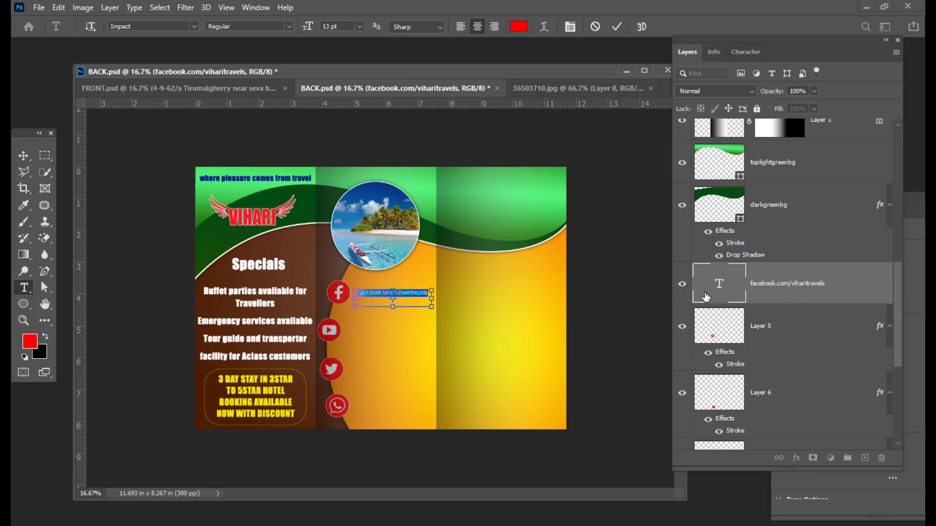
pyautogui.hotkey('ctrl', 'shift', '.')
pyautogui.click(24, 155)
pyautogui.hotkey('shift', 'Left')
pyautogui.hotkey('shift', 'Up')
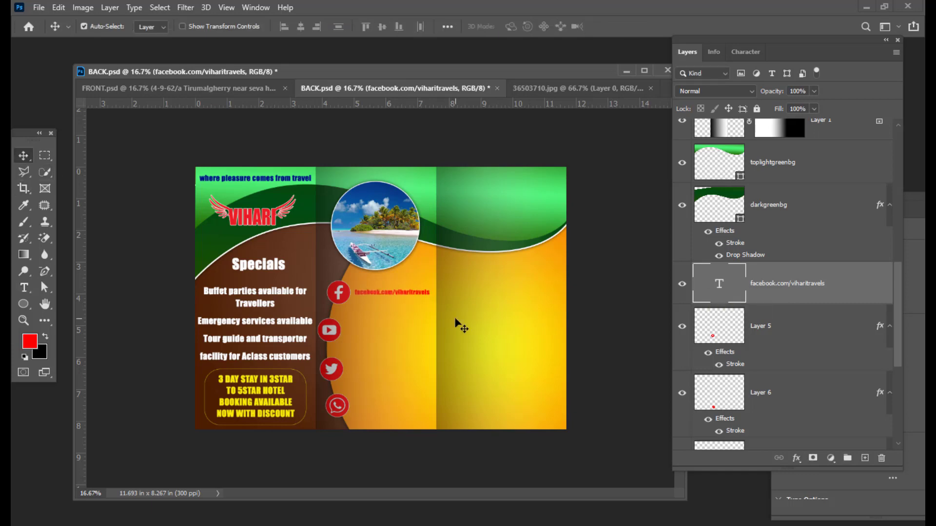
pyautogui.hotkey('shift', 'Up')
pyautogui.hotkey('shift', 'Down')
pyautogui.hotkey('shift', 'Left')
# Change the Facebook address's text color to dark blue 1405a6.
pyautogui.doubleClick(719, 284)
pyautogui.click(519, 27)
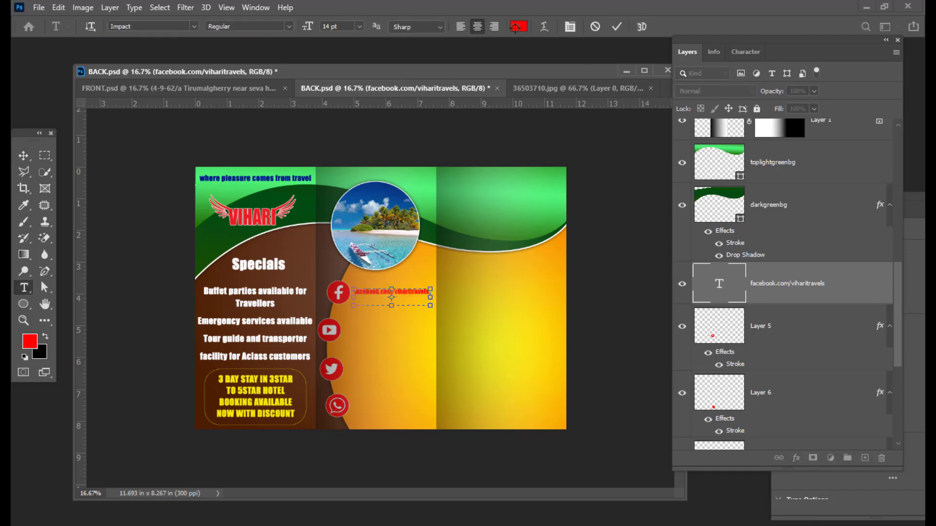
pyautogui.click(683, 272)
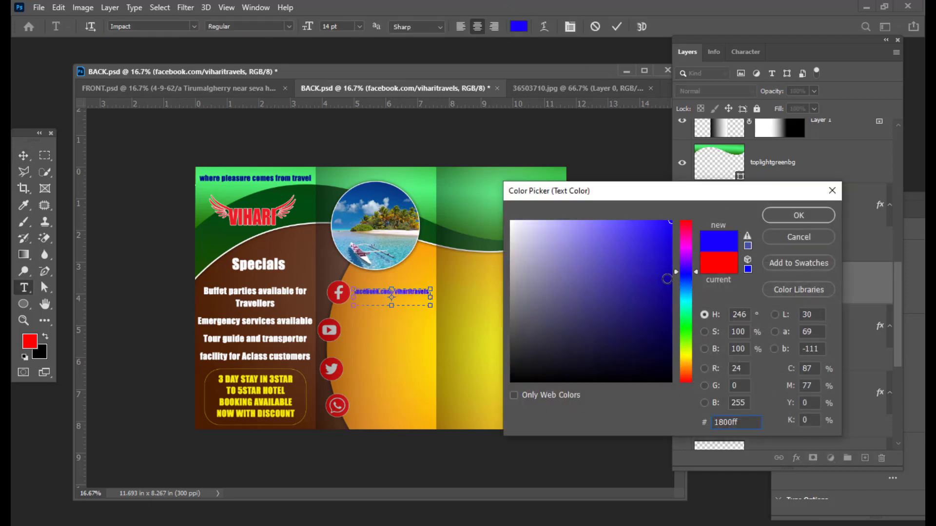
pyautogui.click(667, 277)
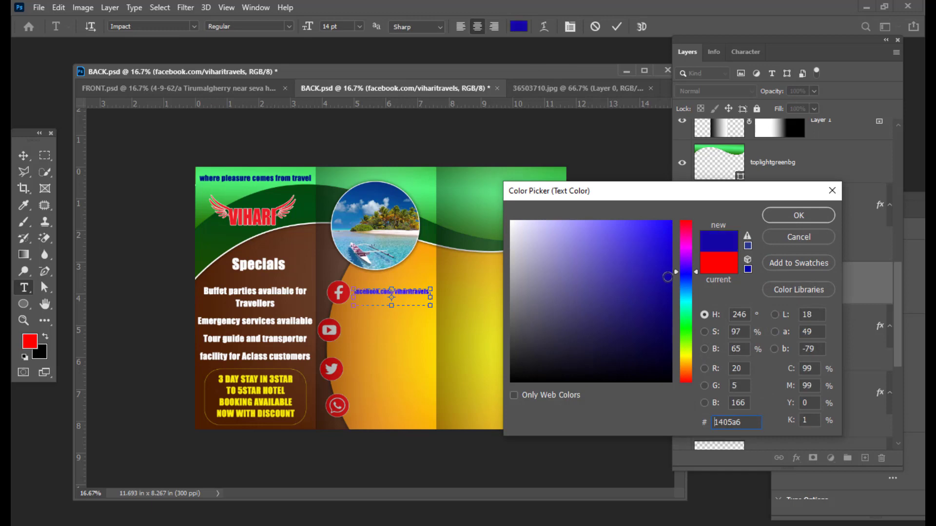
pyautogui.click(785, 211)
pyautogui.click(22, 156)
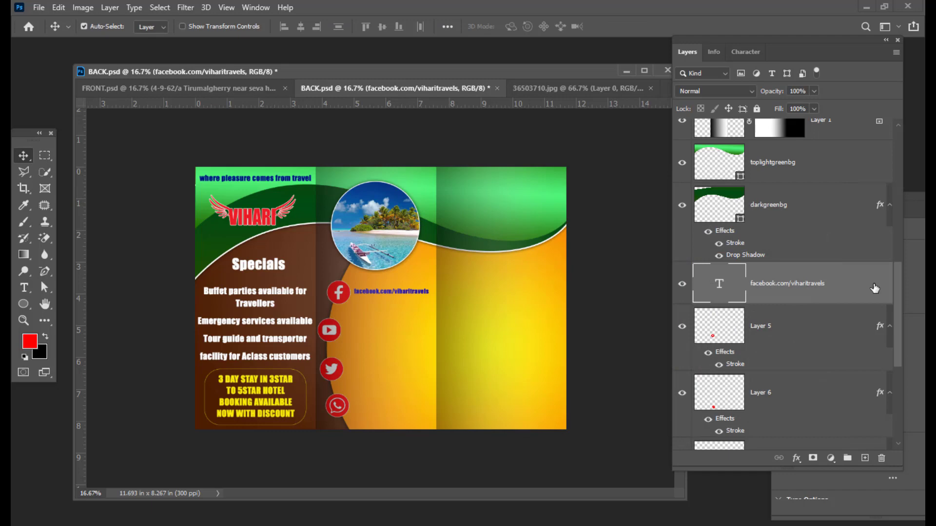
# Duplicate the Facebook address text layer and position the copy beside the YouTube icon.
pyautogui.hotkey('ctrl', 'j')
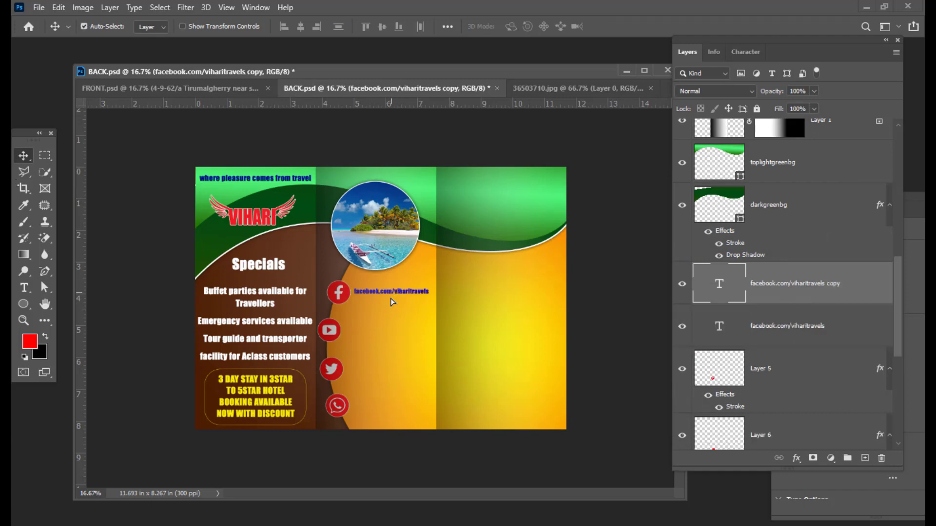
pyautogui.moveTo(392, 294); pyautogui.dragTo(387, 333)
pyautogui.hotkey('shift', 'Up')
pyautogui.hotkey('shift', 'Up')
pyautogui.hotkey('shift', 'Up')
# Replace the duplicated text beside the YouTube icon with youtube/c/vihari, copied from the VIHARIBROCHURE notes in Notepad.
pyautogui.doubleClick(720, 287)
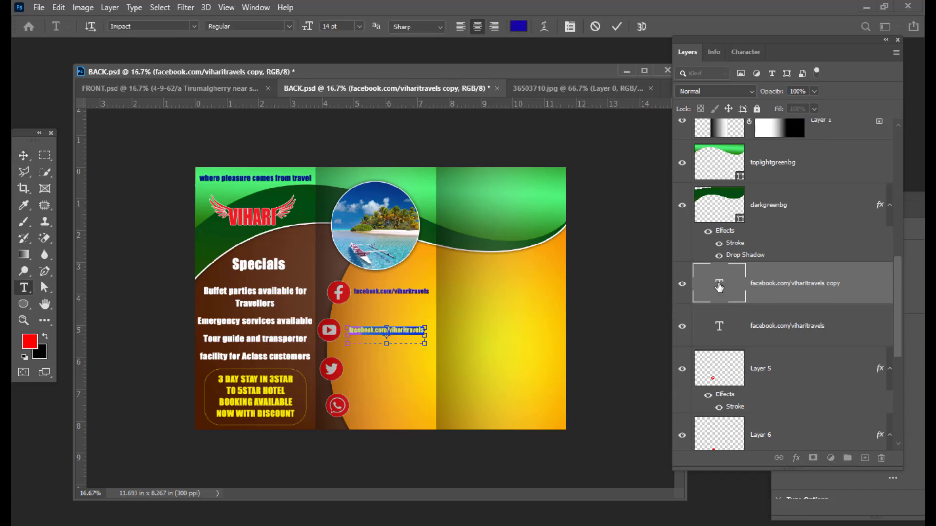
pyautogui.hotkey('alt', 'Tab')
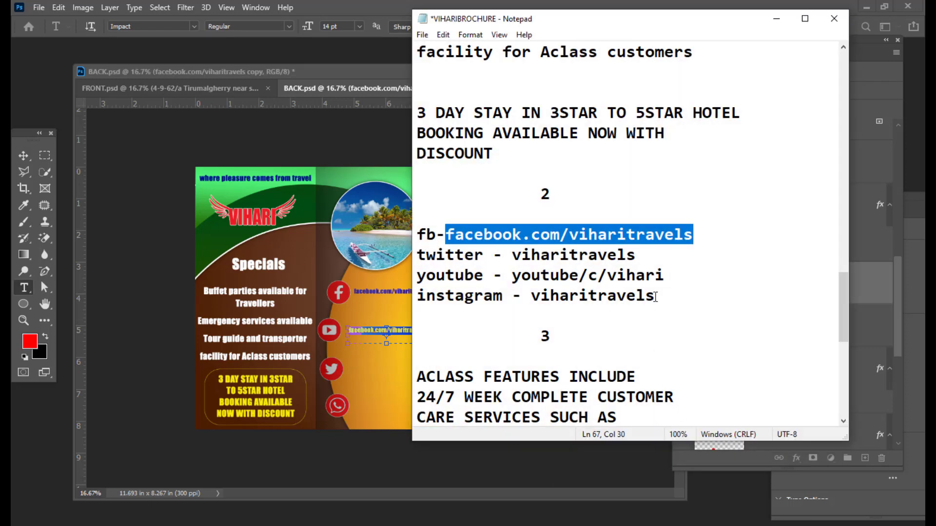
pyautogui.moveTo(665, 276); pyautogui.dragTo(511, 276)
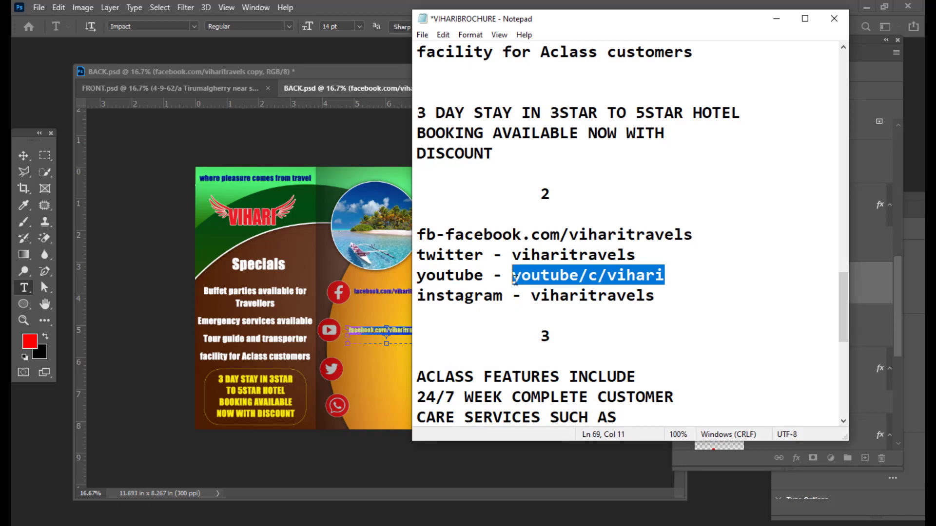
pyautogui.rightClick(533, 276)
pyautogui.click(562, 315)
pyautogui.click(777, 19)
pyautogui.press('BackSpace')
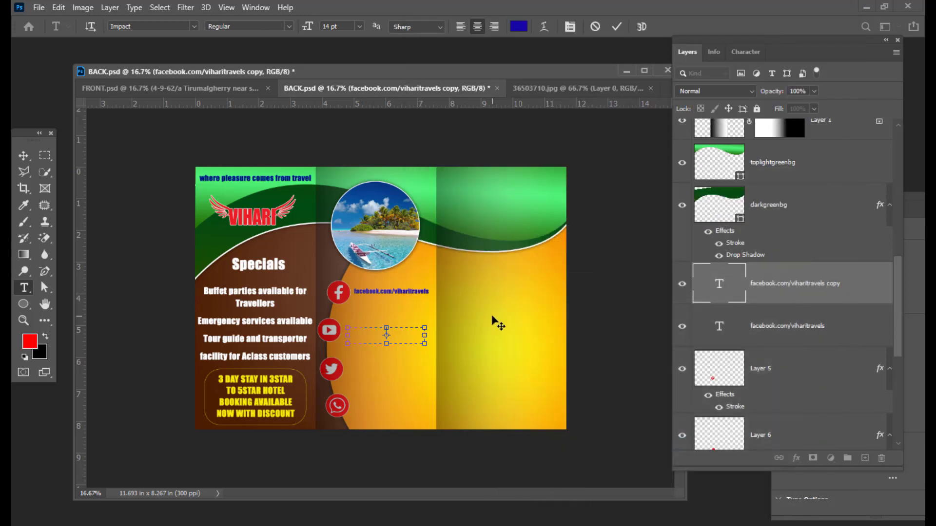
pyautogui.hotkey('ctrl', 'v')
# Widen the YouTube address's text box, set the text to 15 pt and left-aligned, and nudge it toward the icon.
pyautogui.moveTo(426, 344); pyautogui.dragTo(436, 342)
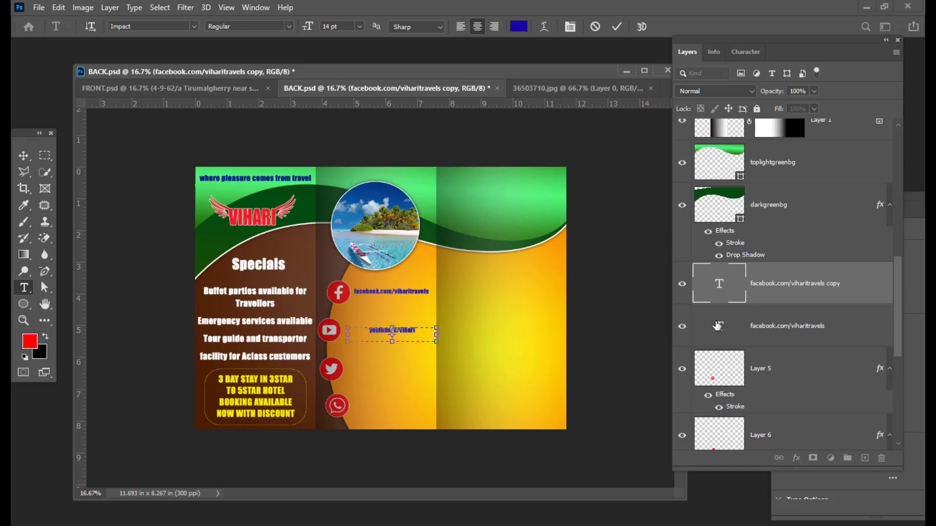
pyautogui.doubleClick(714, 290)
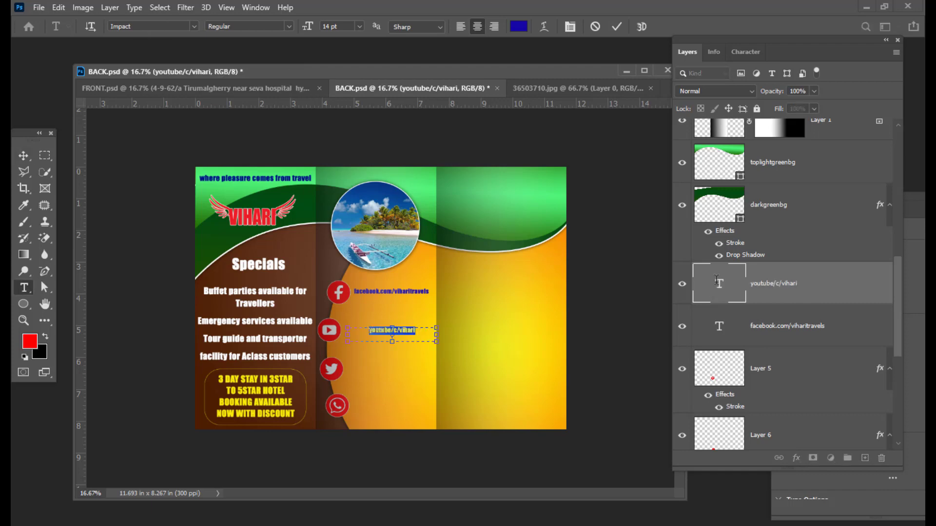
pyautogui.hotkey('ctrl', 'shift', '.')
pyautogui.hotkey('ctrl', 'shift', ',')
pyautogui.click(461, 27)
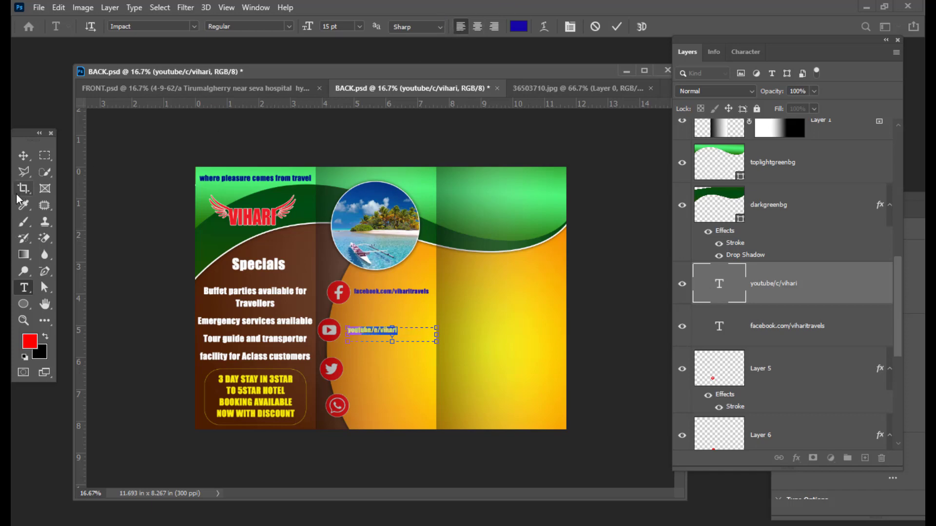
pyautogui.click(23, 155)
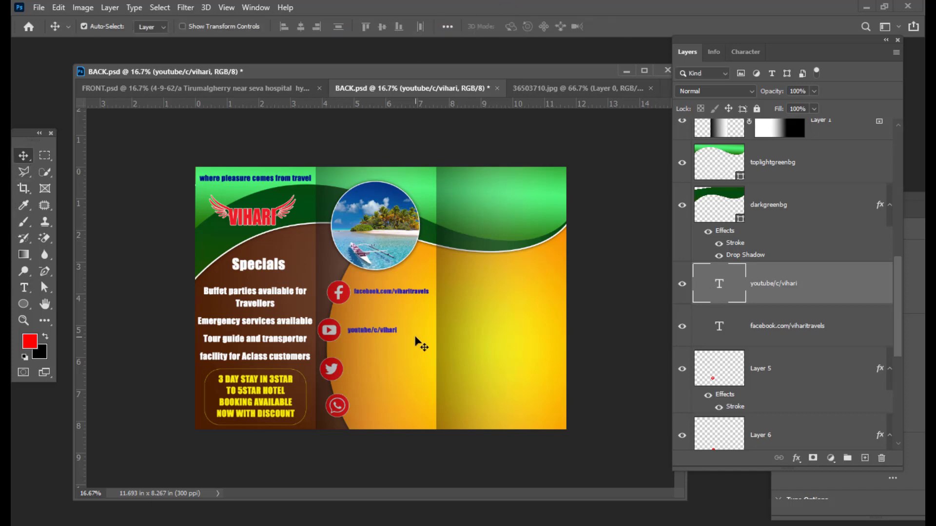
pyautogui.press('Left')
pyautogui.press('Left')
pyautogui.press('Left')
# Switch to the VIHARIBROCHURE notes in Notepad and change the Twitter entry to twitter.com/viharitravels.
pyautogui.hotkey('alt', 'Tab')
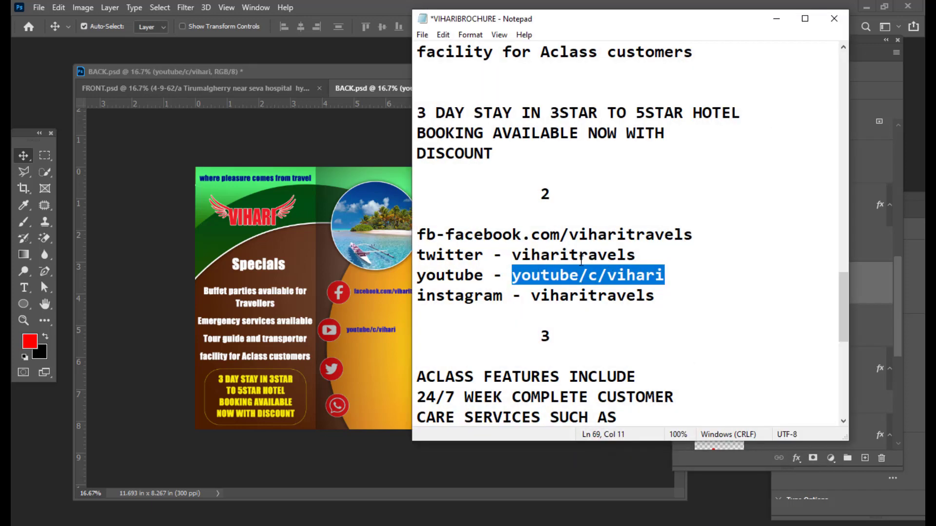
pyautogui.moveTo(645, 254); pyautogui.dragTo(513, 257)
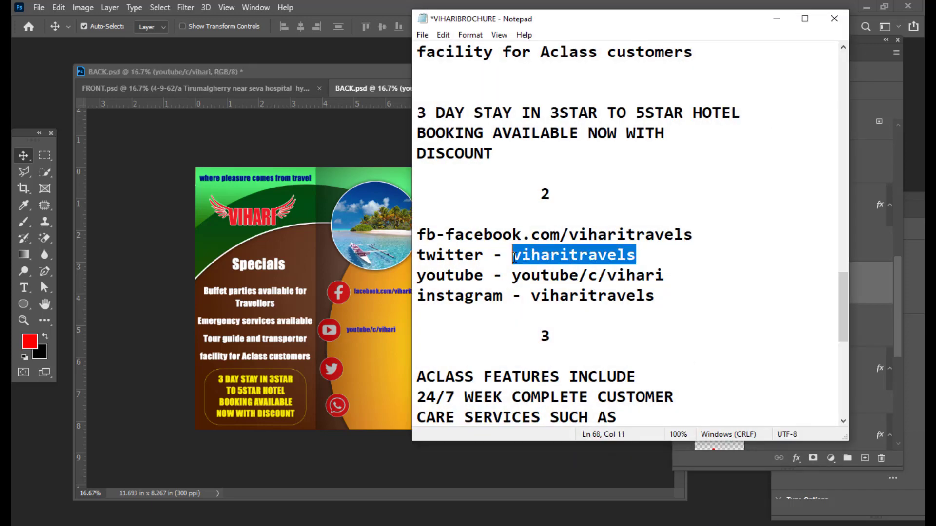
pyautogui.click(616, 257)
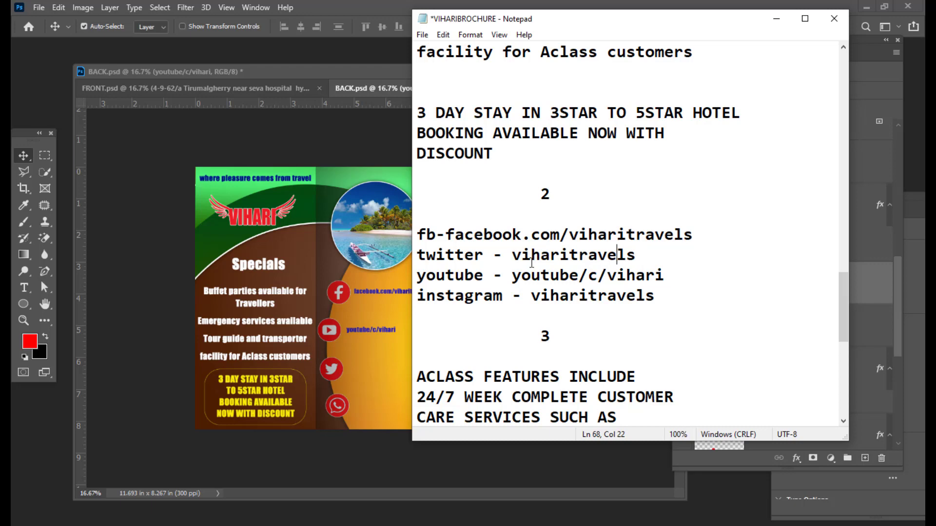
pyautogui.click(513, 255)
pyautogui.write('TW')
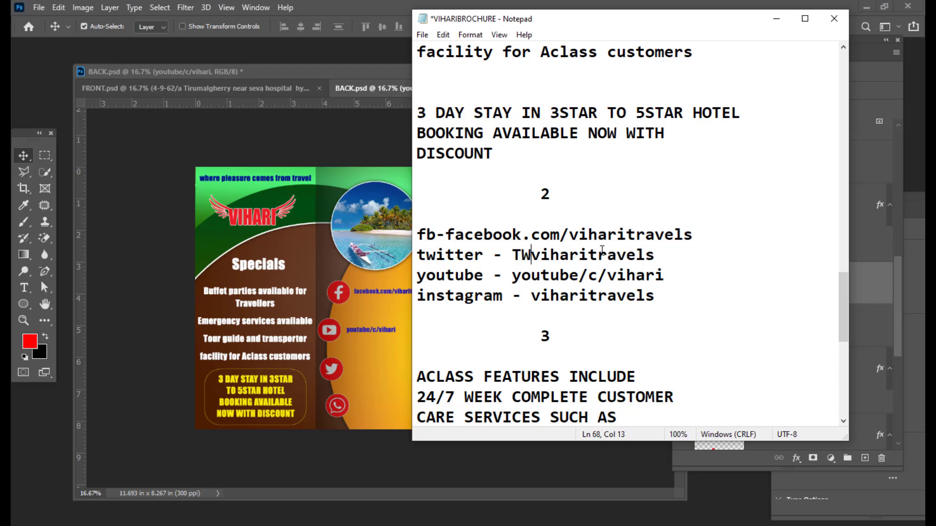
pyautogui.press('BackSpace')
pyautogui.press('BackSpace')
pyautogui.write('twitter.com/')
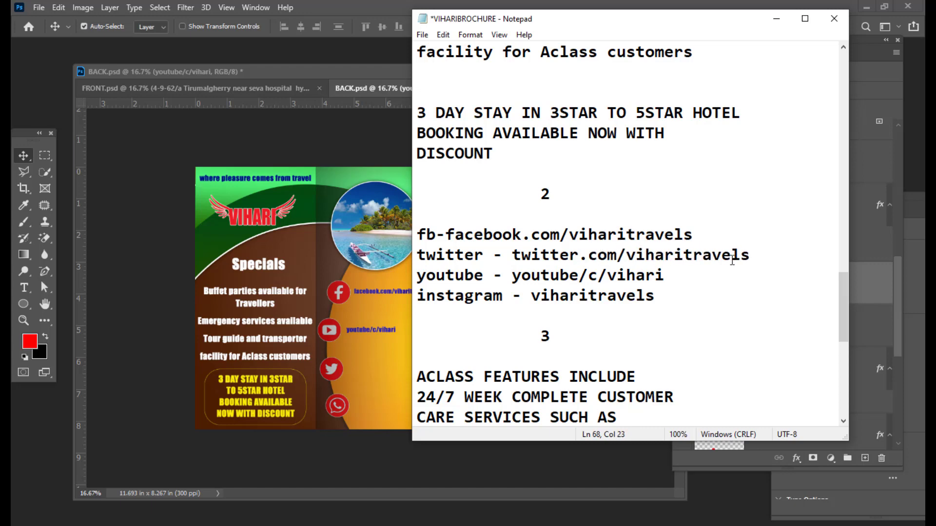
# Copy the address twitter.com/viharitravels from the notes and return to Photoshop.
pyautogui.moveTo(757, 258); pyautogui.dragTo(516, 257)
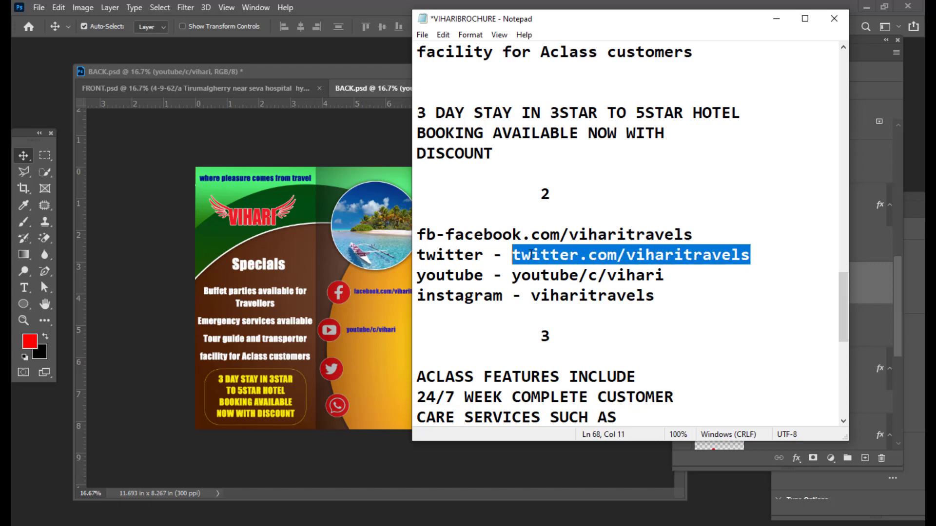
pyautogui.rightClick(530, 255)
pyautogui.click(556, 296)
pyautogui.click(777, 24)
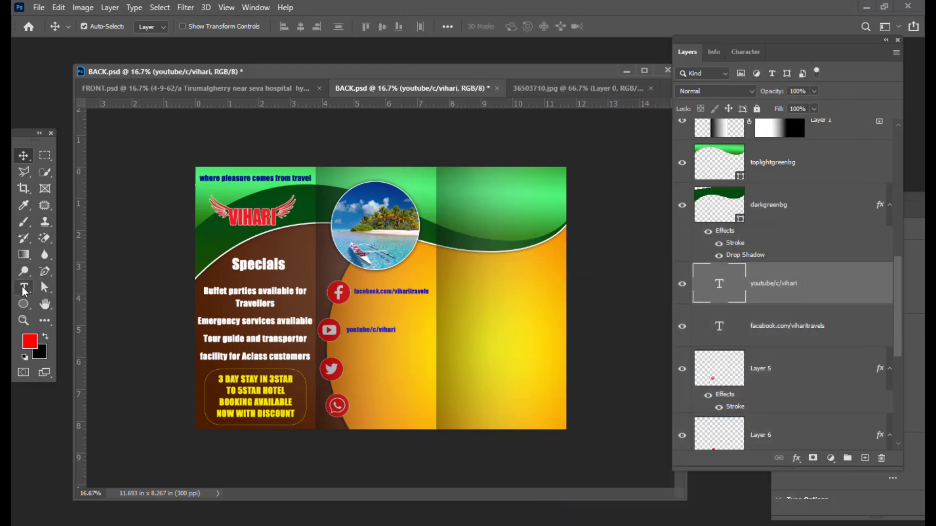
# Add the copied address twitter.com/viharitravels in a new text box beside the Twitter icon and align it with the icon.
pyautogui.click(24, 288)
pyautogui.moveTo(349, 360); pyautogui.dragTo(449, 376)
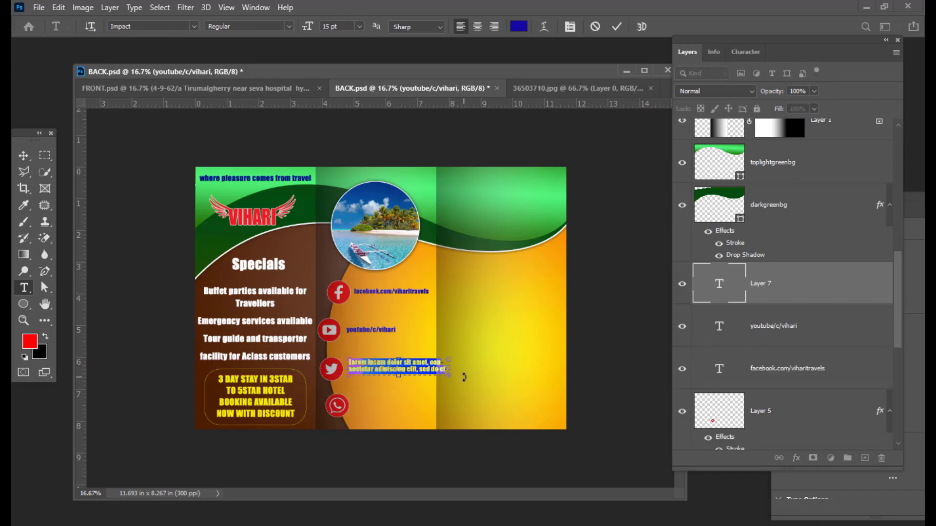
pyautogui.press('BackSpace')
pyautogui.hotkey('ctrl', 'v')
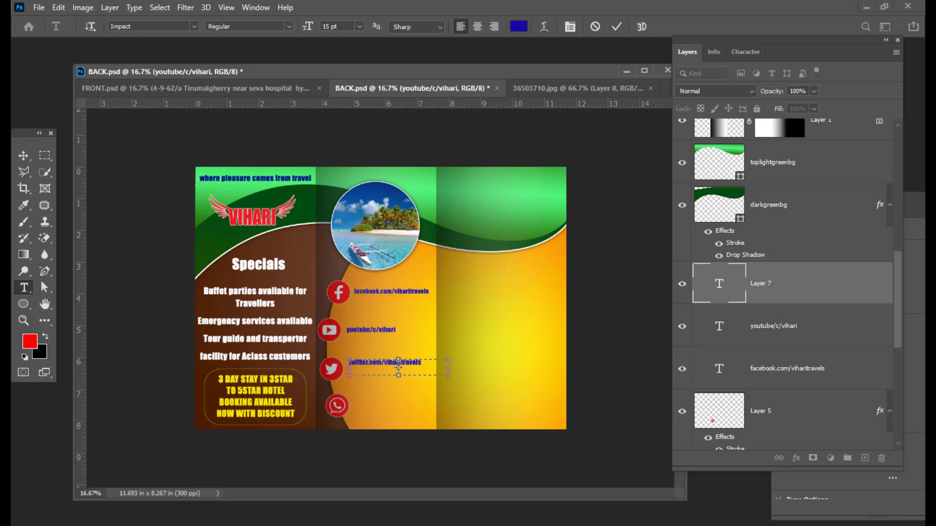
pyautogui.click(23, 155)
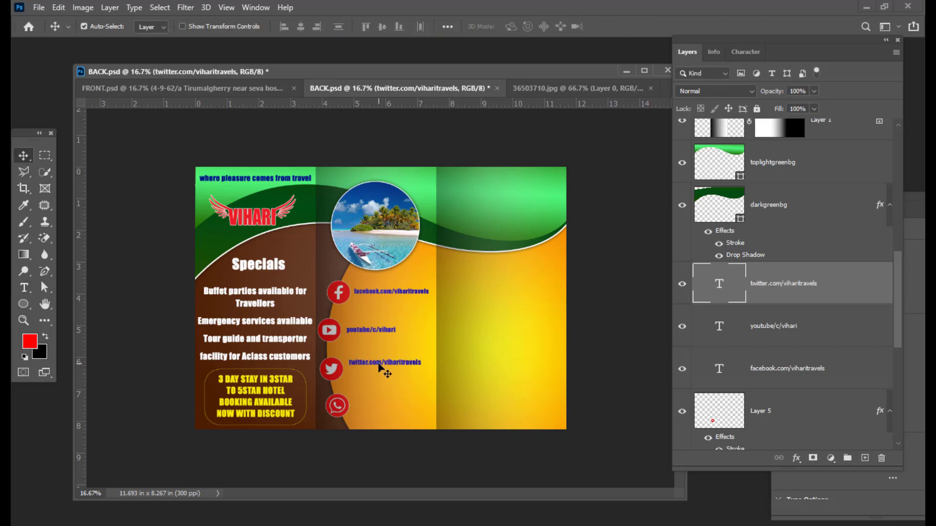
pyautogui.moveTo(380, 367); pyautogui.dragTo(377, 370)
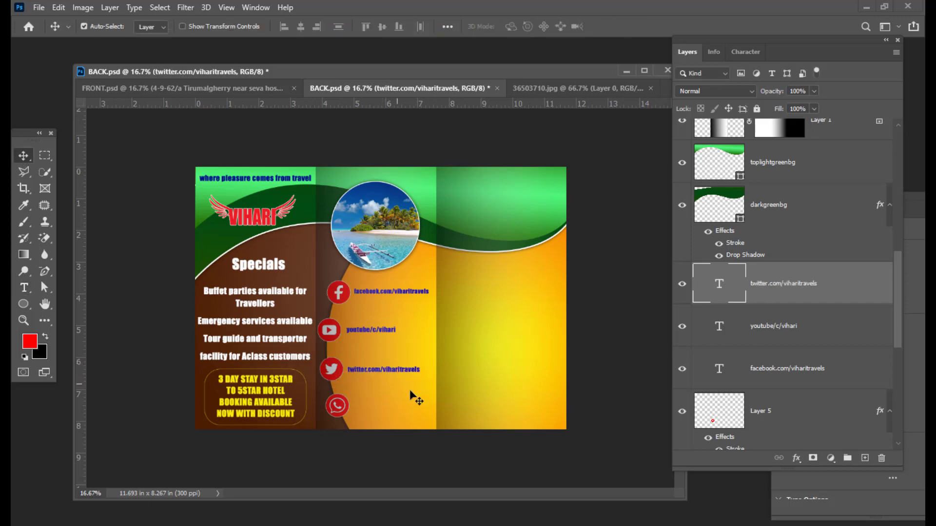
pyautogui.press('Up')
# Switch to the VIHARIBROCHURE notes in Notepad, copy viharitravels from the Instagram entry, and return to Photoshop.
pyautogui.hotkey('alt', 'Tab')
pyautogui.click(554, 280)
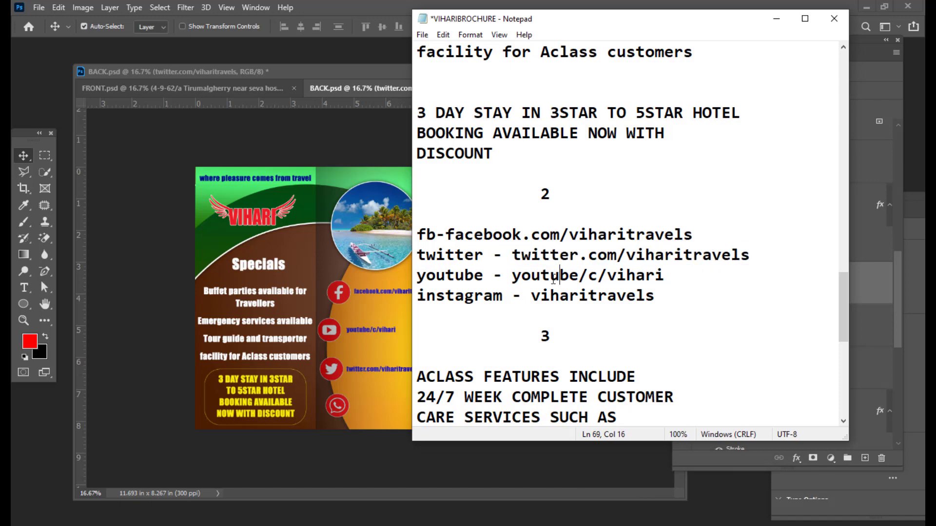
pyautogui.scroll(1, 559, 275)
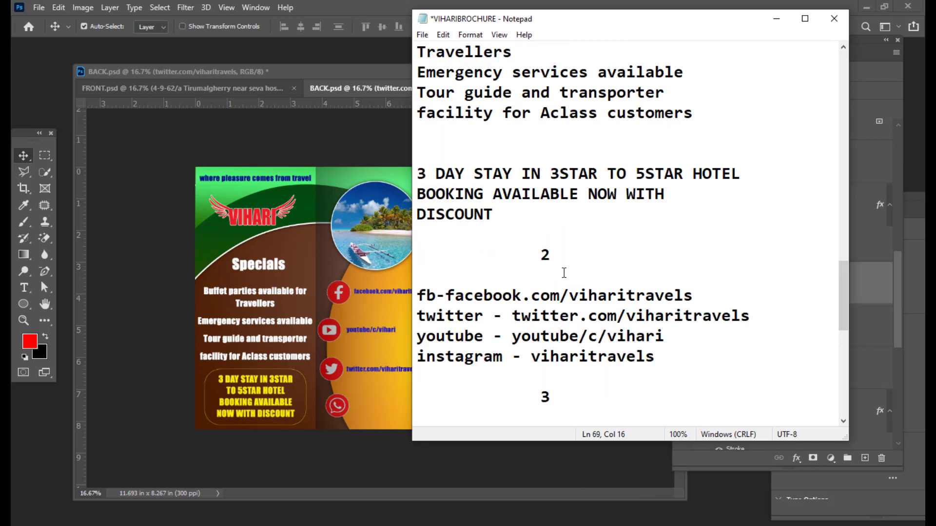
pyautogui.scroll(-1, 564, 273)
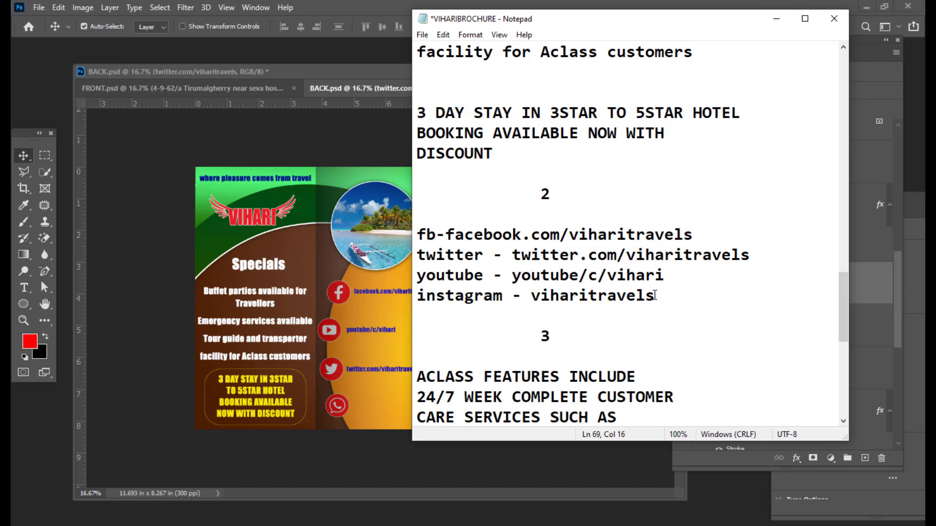
pyautogui.moveTo(502, 296); pyautogui.dragTo(422, 302)
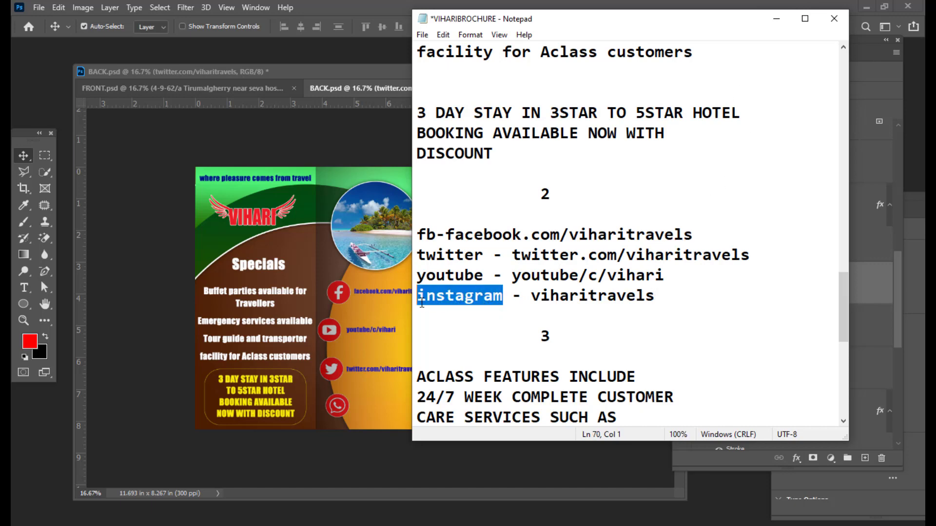
pyautogui.moveTo(666, 293); pyautogui.dragTo(535, 298)
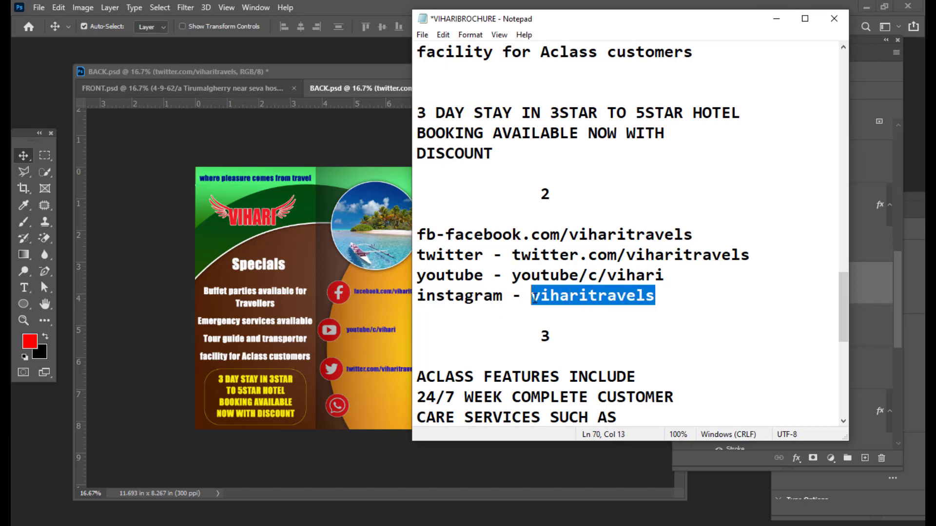
pyautogui.rightClick(572, 294)
pyautogui.click(599, 333)
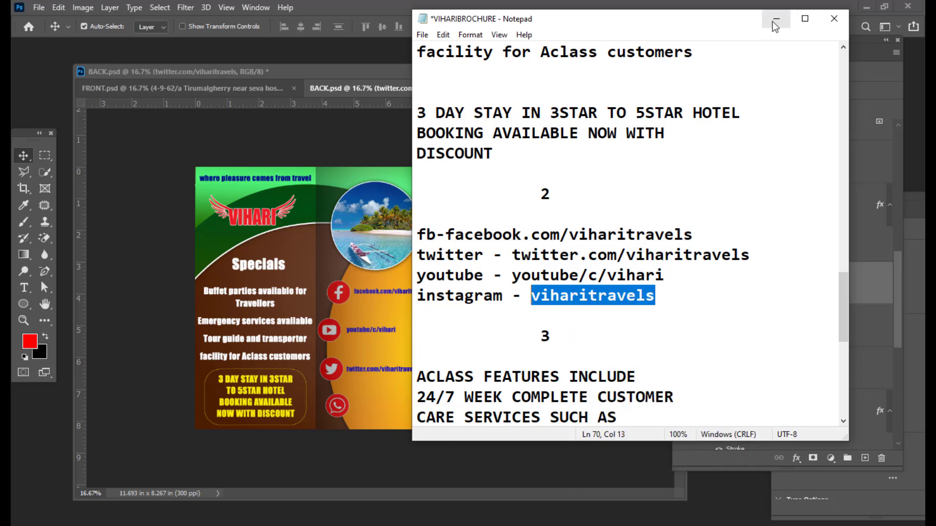
pyautogui.click(777, 19)
# Add the copied viharitravels text in a new text box beside the WhatsApp icon and nudge it into alignment with the icon.
pyautogui.click(24, 288)
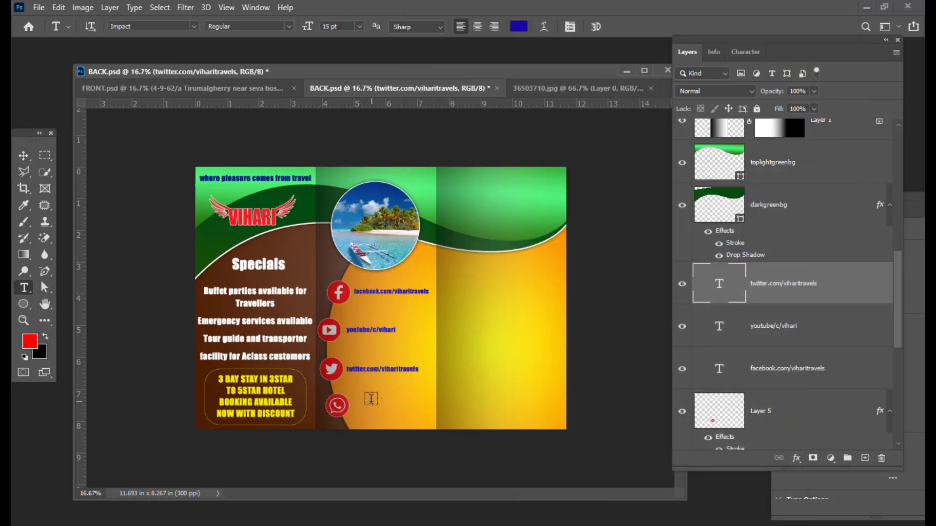
pyautogui.moveTo(353, 403)
pyautogui.mouseDown()
pyautogui.moveTo(428, 410)
pyautogui.moveTo(432, 421)
pyautogui.mouseUp()
pyautogui.hotkey('ctrl', 'v')
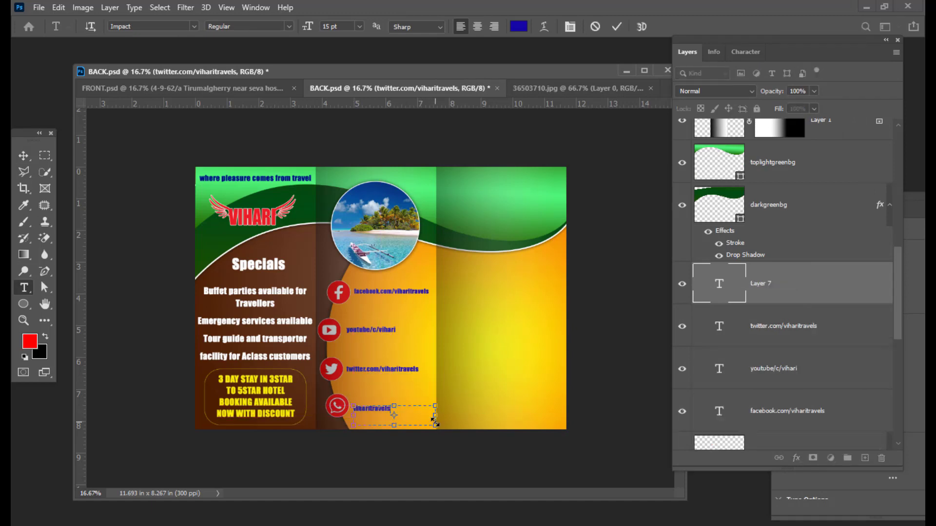
pyautogui.click(23, 155)
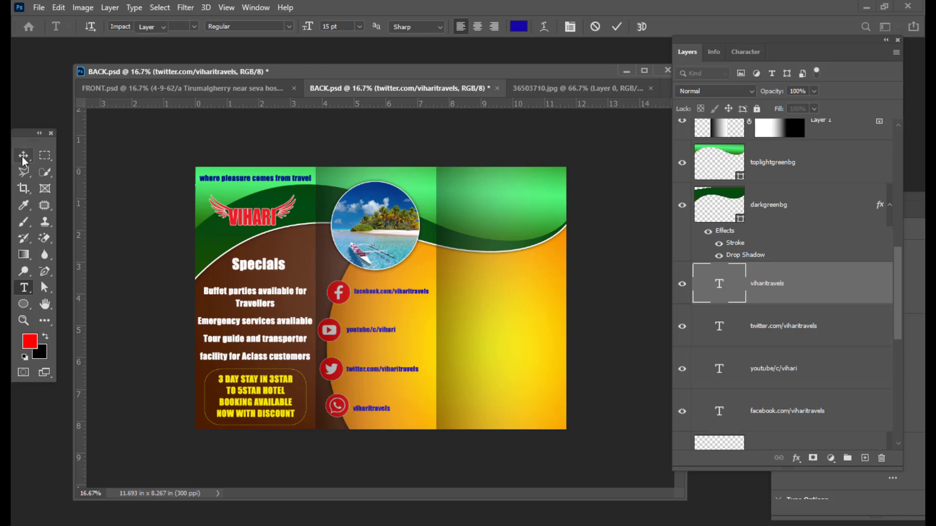
pyautogui.moveTo(379, 406); pyautogui.dragTo(378, 407)
pyautogui.hotkey('shift', 'Left')
pyautogui.hotkey('shift', 'Left')
pyautogui.hotkey('shift', 'Up')
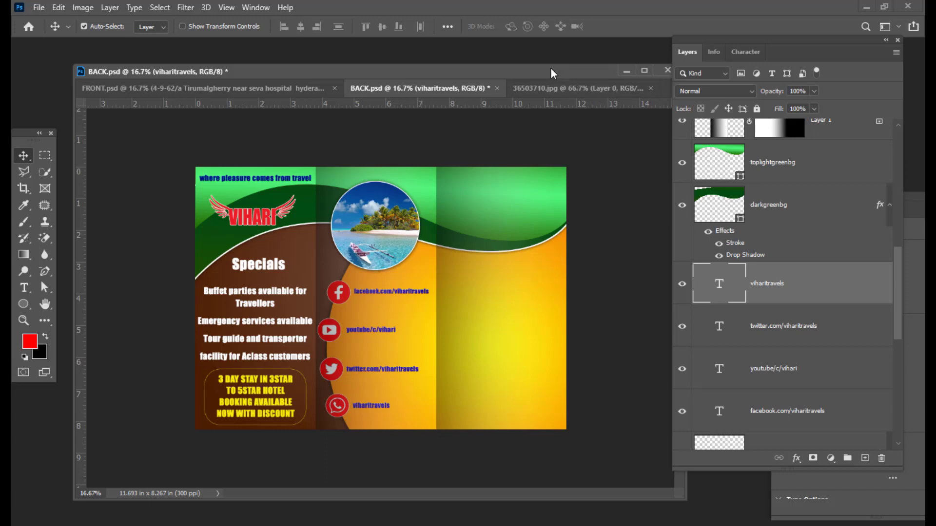
pyautogui.moveTo(551, 68); pyautogui.dragTo(536, 69)
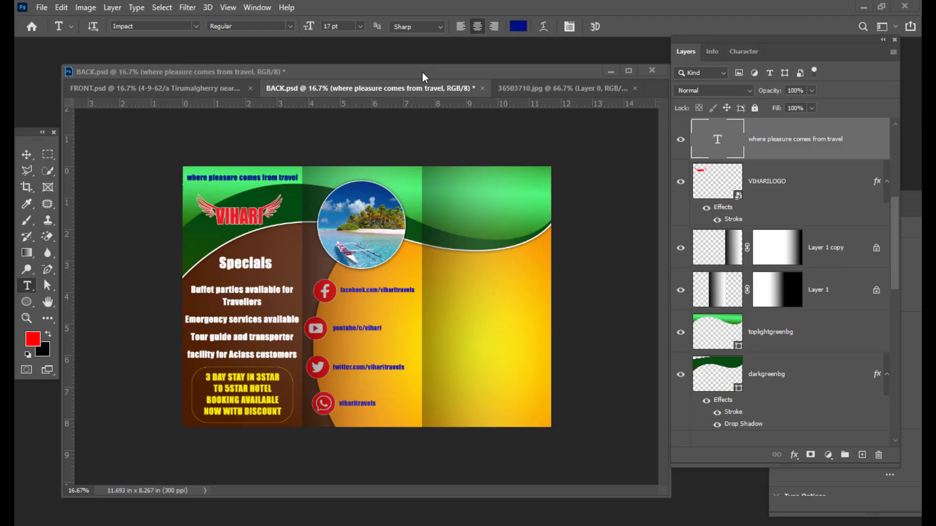
# Switch to the notes in Notepad, copy the line "Pilgrim tours available with special discounts", and return to Photoshop.
pyautogui.hotkey('alt', 'Tab')
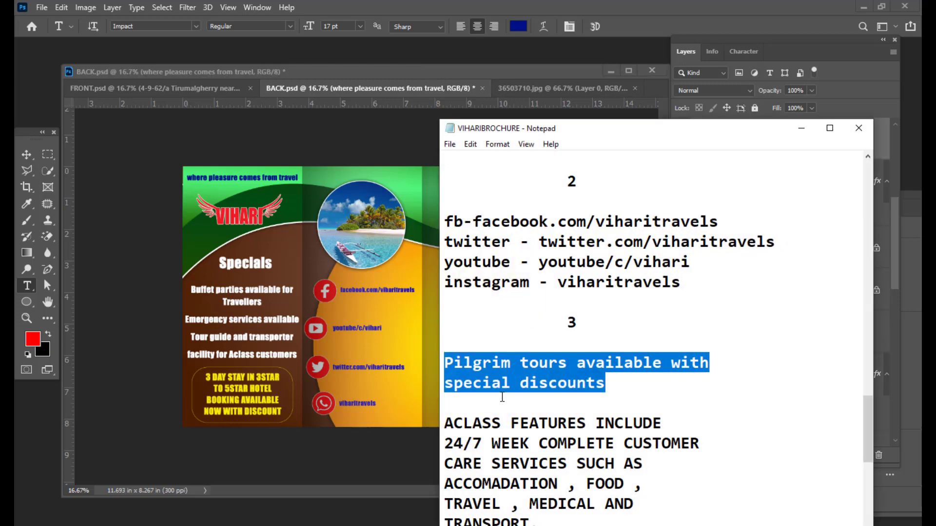
pyautogui.moveTo(544, 129); pyautogui.dragTo(579, 64)
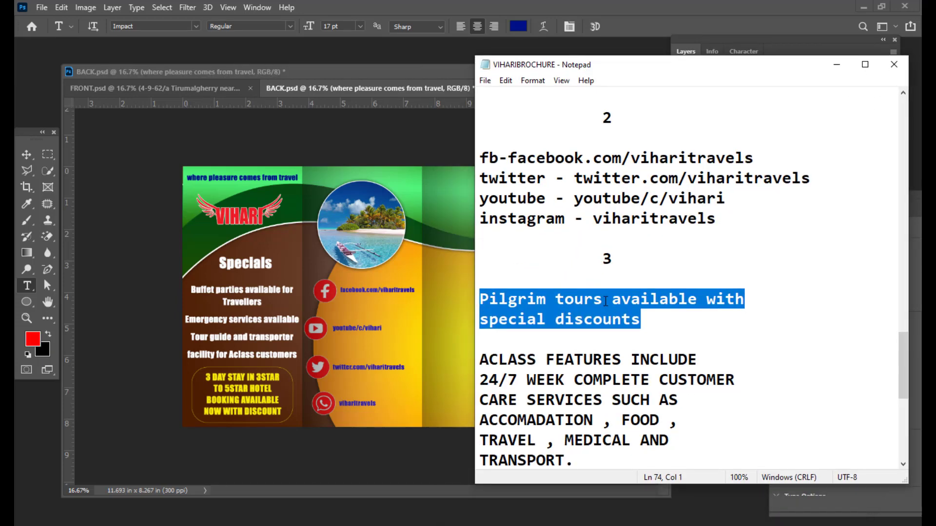
pyautogui.moveTo(652, 332); pyautogui.dragTo(480, 299)
pyautogui.rightClick(536, 299)
pyautogui.click(560, 337)
pyautogui.click(837, 64)
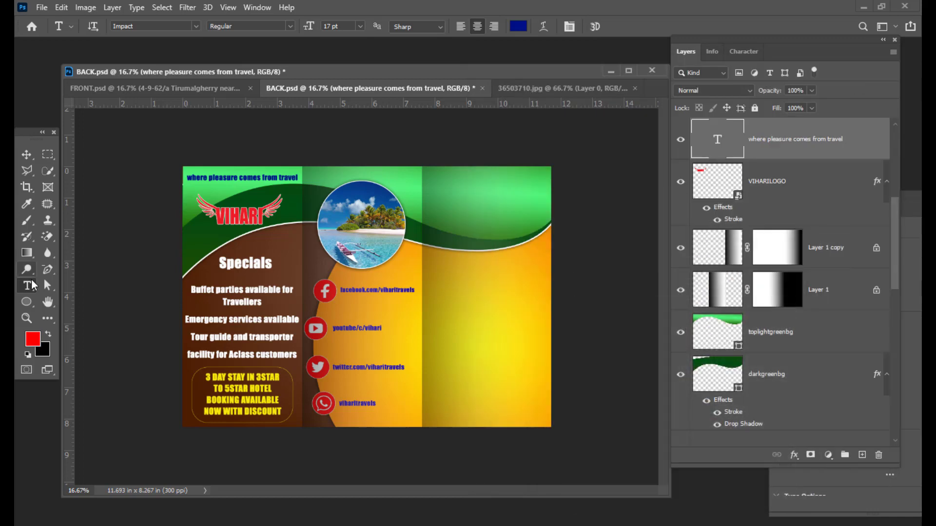
# Add the copied pilgrim tours line in a new text box about 3.5 in wide on the green area of the third panel.
pyautogui.moveTo(431, 181); pyautogui.dragTo(545, 249)
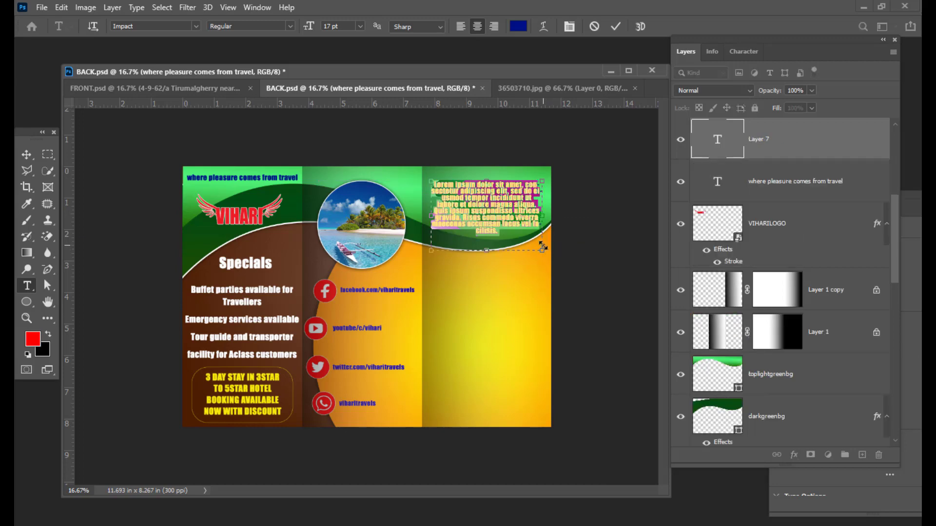
pyautogui.press('BackSpace')
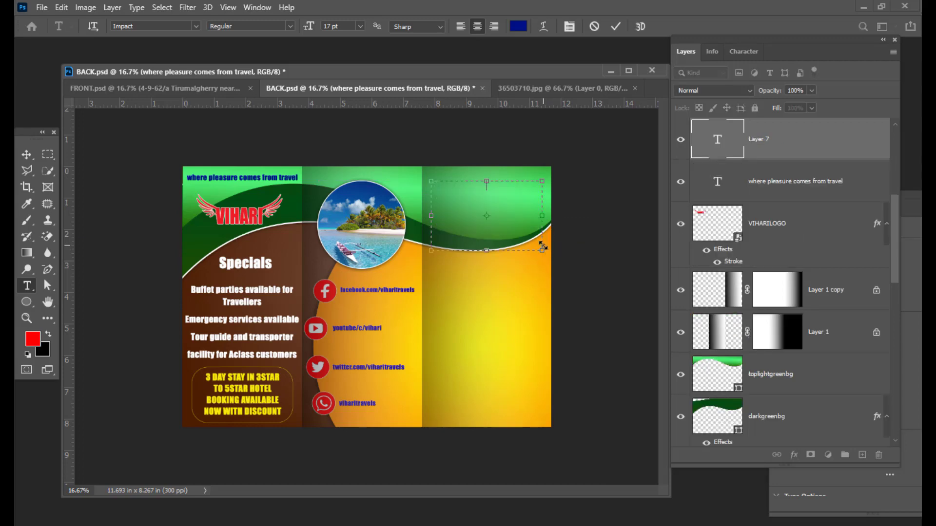
pyautogui.hotkey('ctrl', 'v')
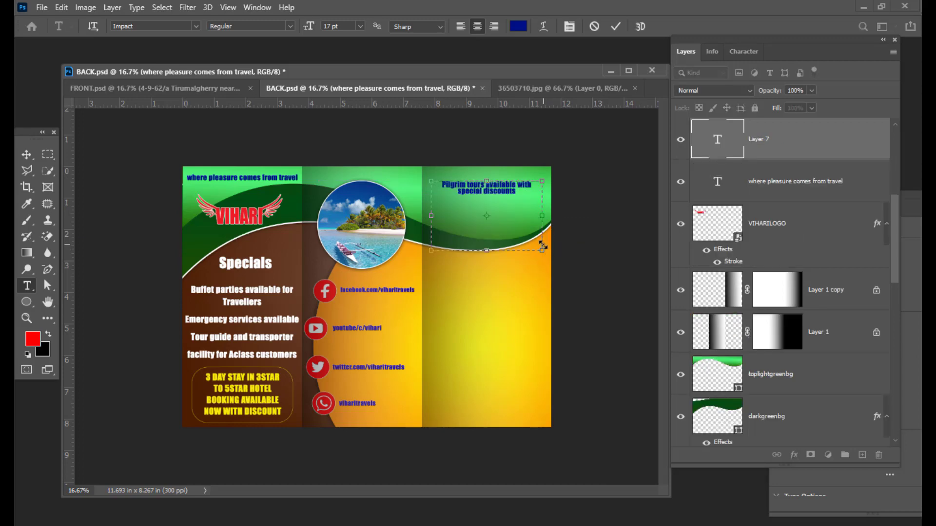
# Set the pilgrim tours text to a font size of 21 pt with 34 pt leading.
pyautogui.moveTo(517, 193); pyautogui.dragTo(437, 184)
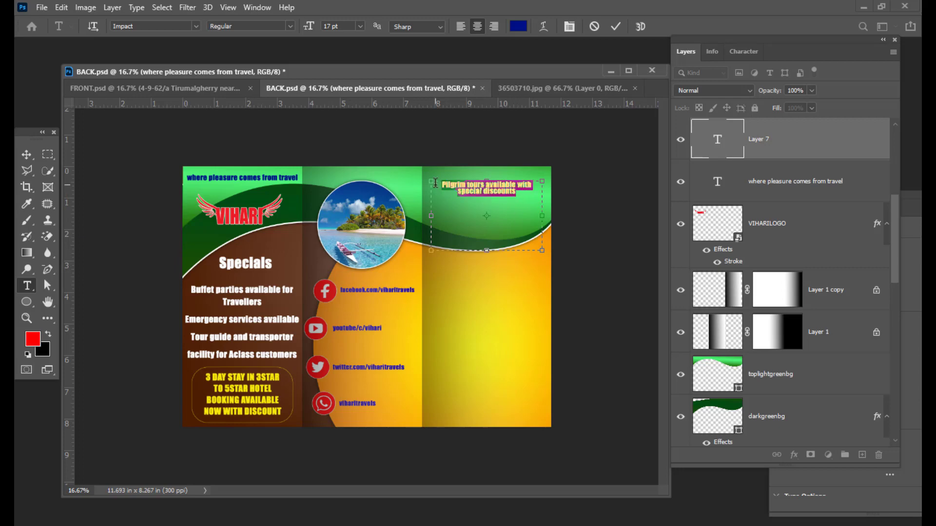
pyautogui.hotkey('ctrl', 'shift', '.')
pyautogui.hotkey('ctrl', 'shift', '.')
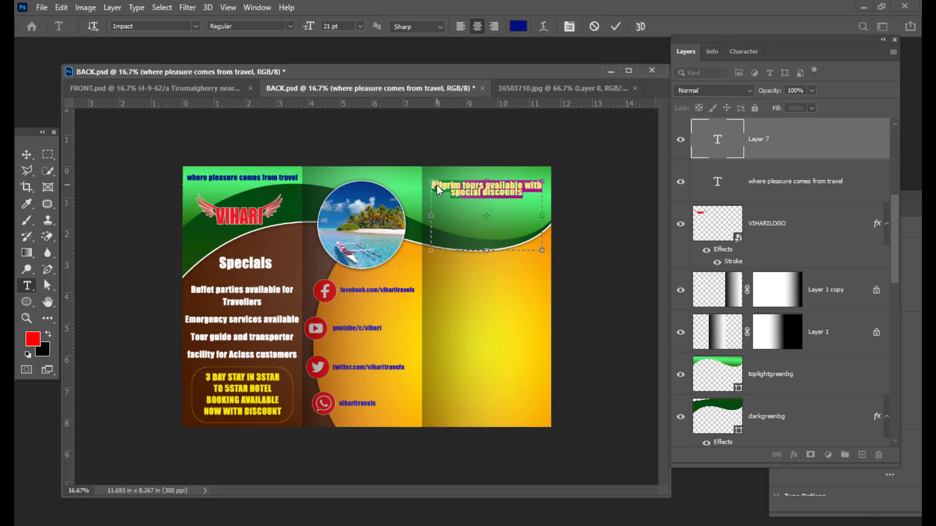
pyautogui.click(744, 52)
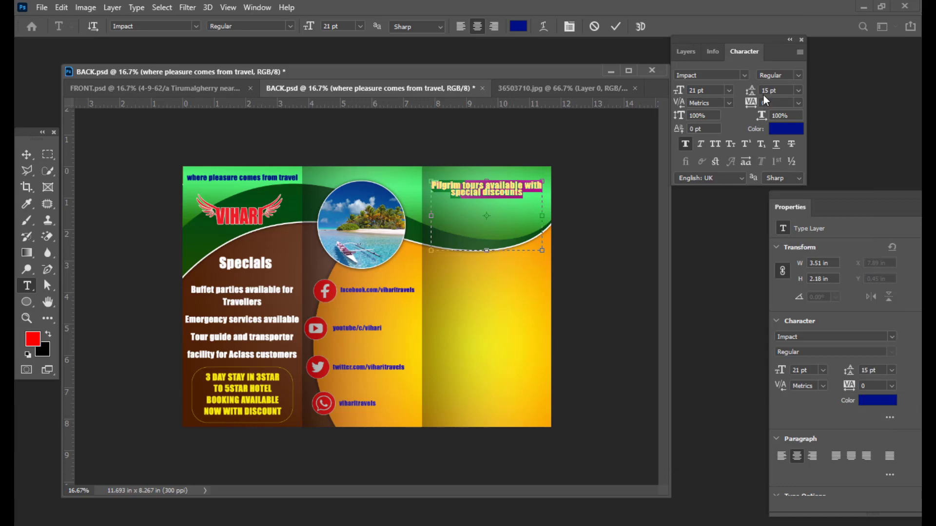
pyautogui.press('Up')
pyautogui.press('Up')
pyautogui.press('Up')
pyautogui.press('Up')
pyautogui.press('Up')
pyautogui.press('Up')
pyautogui.press('Up')
pyautogui.press('Up')
pyautogui.press('Up')
pyautogui.press('Up')
pyautogui.press('Up')
pyautogui.press('Up')
pyautogui.press('Up')
pyautogui.press('Up')
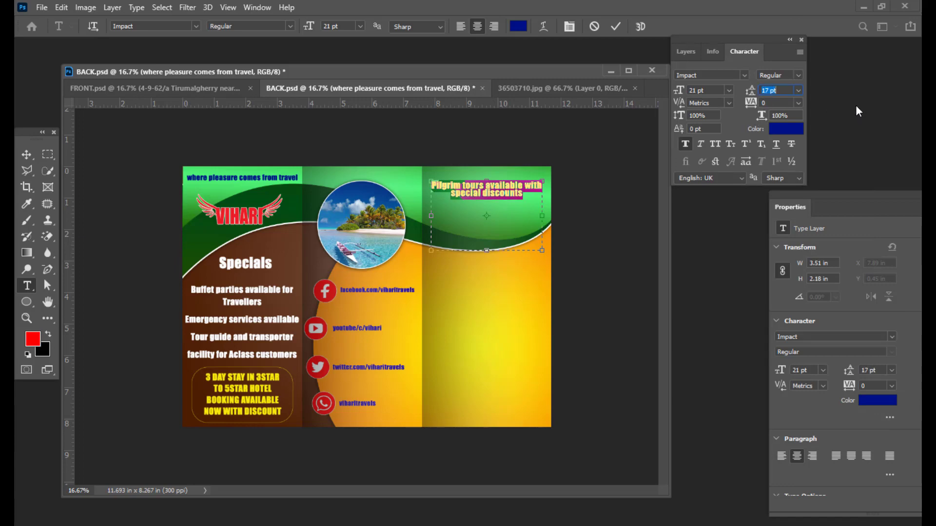
pyautogui.press('Up')
pyautogui.press('Up')
pyautogui.press('Up')
pyautogui.press('Up')
pyautogui.press('Up')
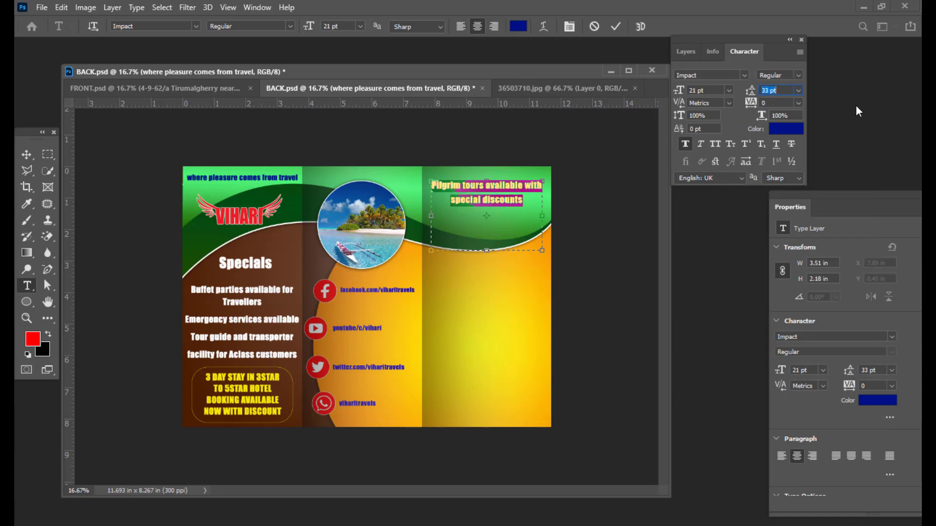
# Move the pilgrim tours text slightly down to about Y 0.59 in and bring the layer list back into view.
pyautogui.click(26, 154)
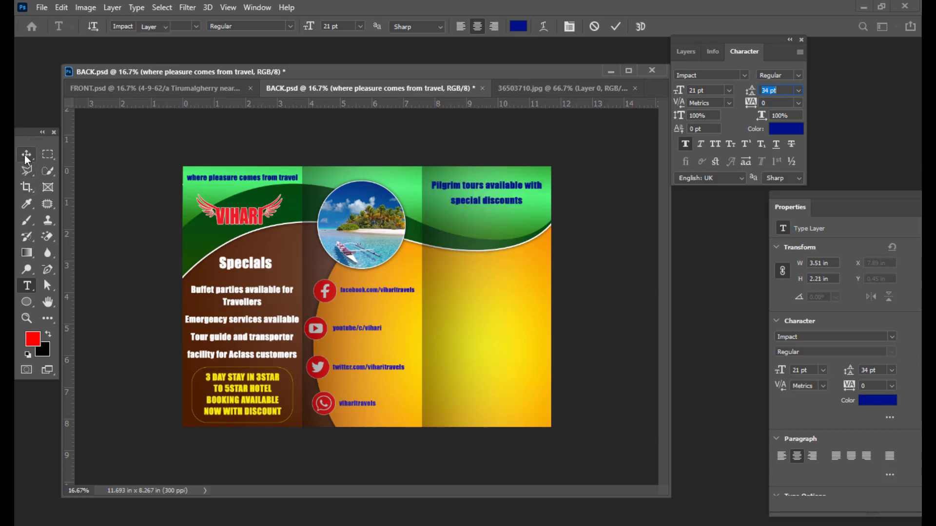
pyautogui.moveTo(502, 191); pyautogui.dragTo(503, 195)
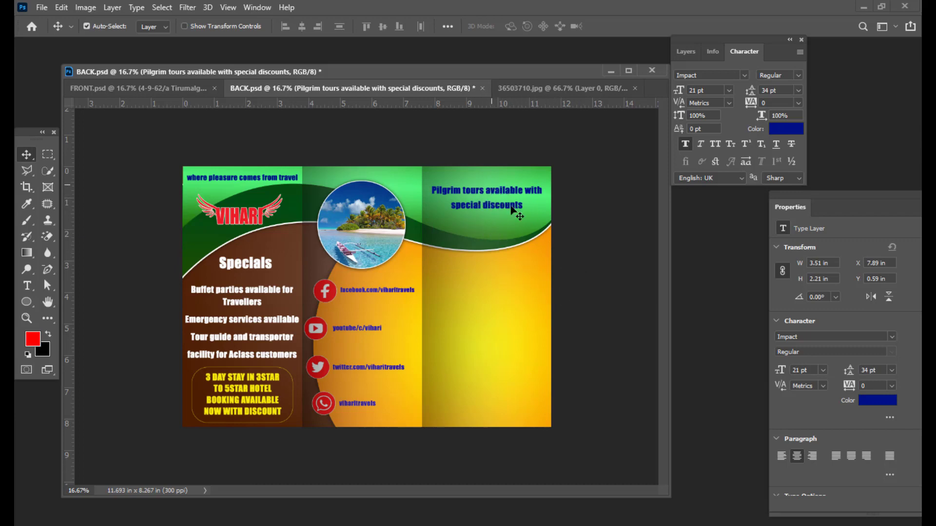
pyautogui.moveTo(704, 37); pyautogui.dragTo(658, 42)
pyautogui.click(673, 62)
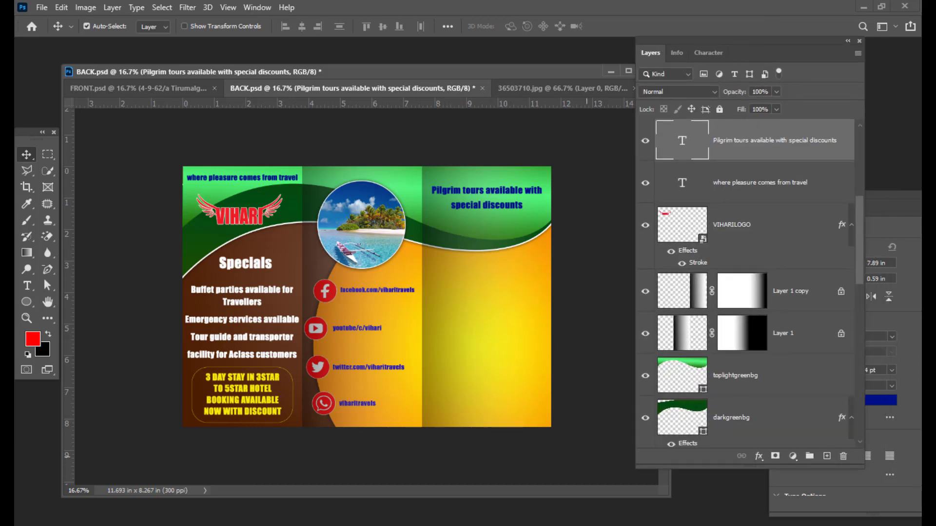
# Switch to the notes in Notepad, copy the paragraph from "ACLASS FEATURES INCLUDE" to "TRANSPORT.", and return to Photoshop.
pyautogui.hotkey('alt', 'Tab')
pyautogui.scroll(-2, 636, 332)
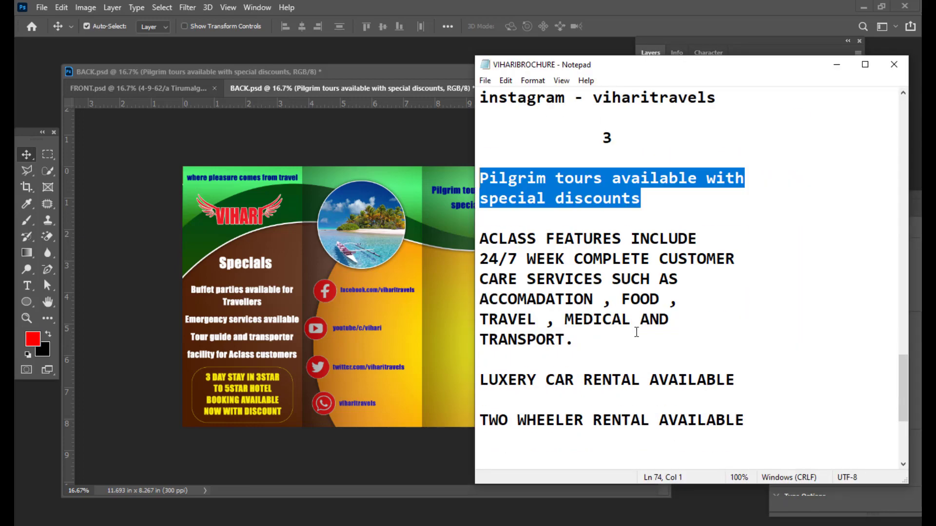
pyautogui.moveTo(576, 338); pyautogui.dragTo(468, 239)
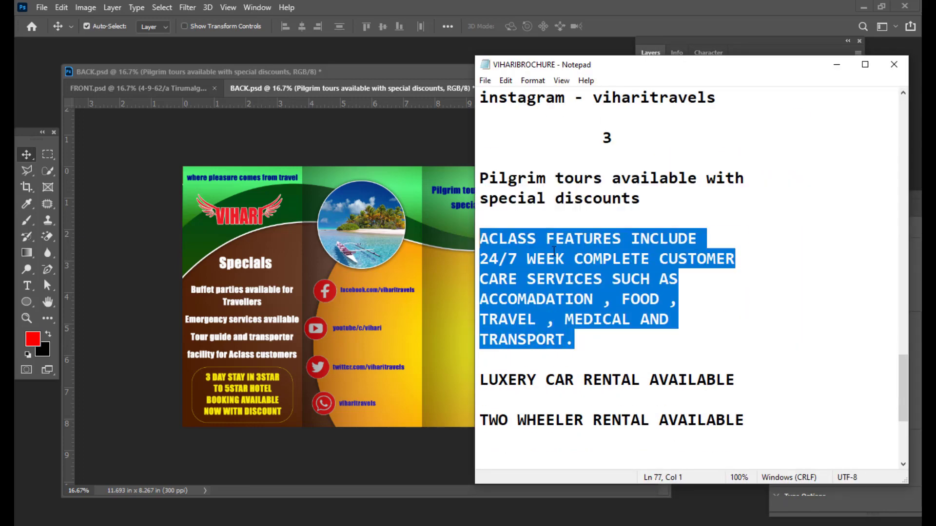
pyautogui.rightClick(570, 243)
pyautogui.click(598, 283)
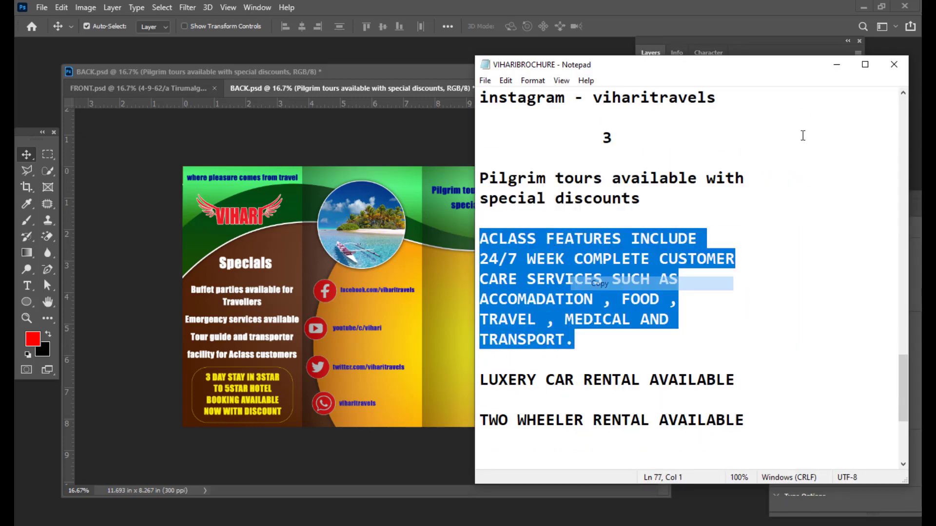
pyautogui.click(837, 64)
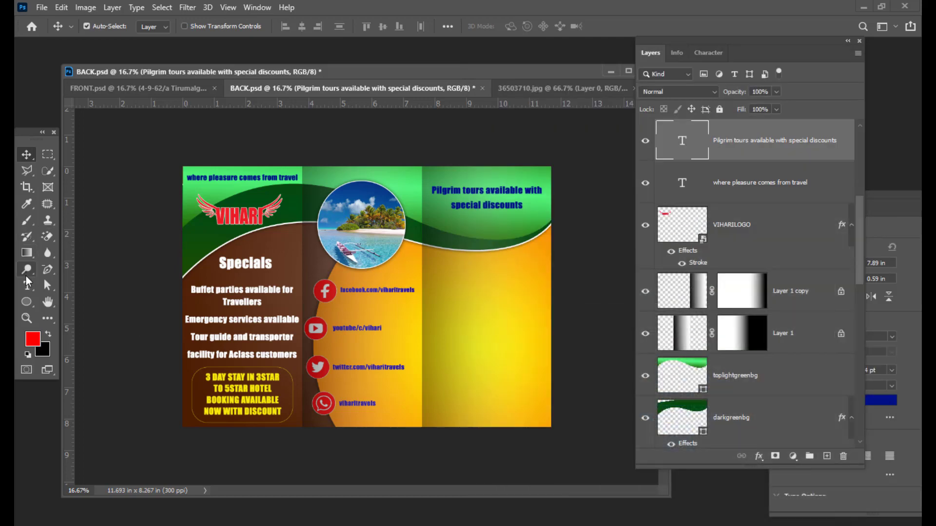
# Add the copied ACLASS FEATURES paragraph in a new text box about 3.5 by 3.2 in on the third panel's yellow area.
pyautogui.click(27, 285)
pyautogui.moveTo(431, 263); pyautogui.dragTo(541, 360)
pyautogui.press('BackSpace')
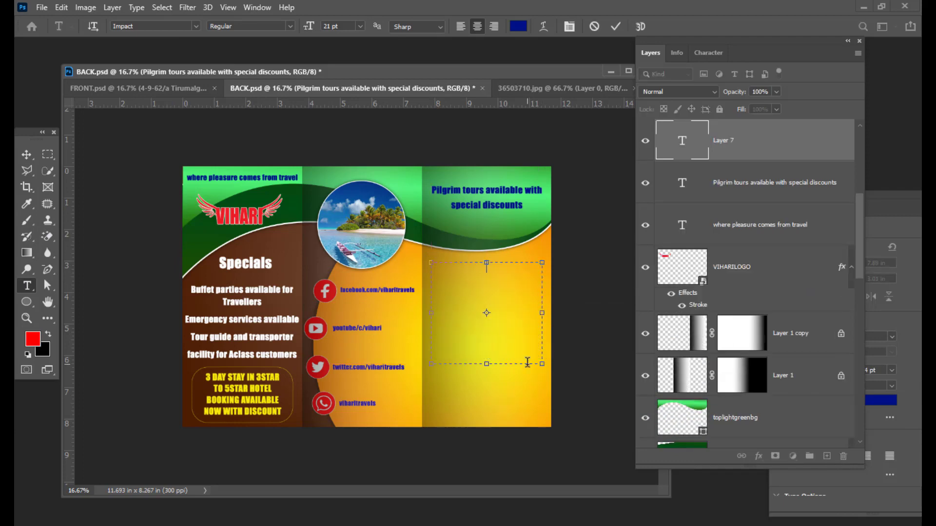
pyautogui.hotkey('ctrl', 'v')
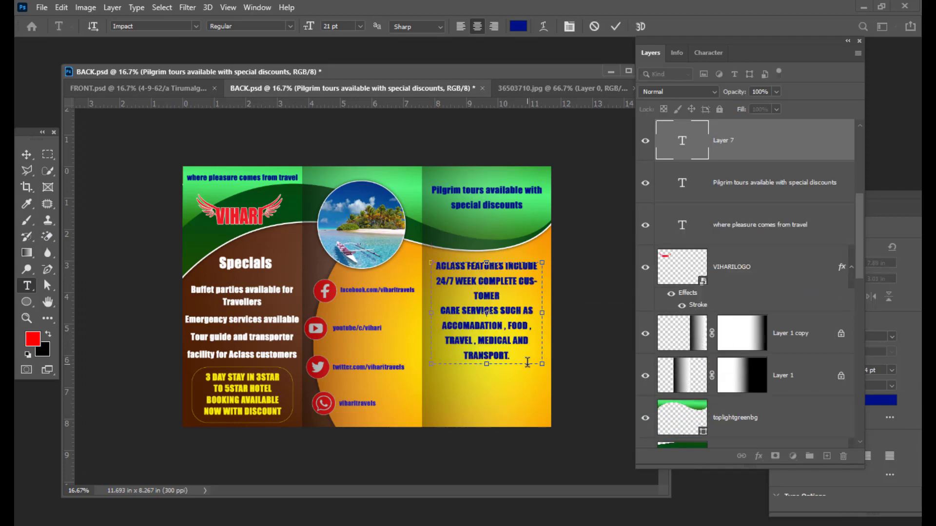
# Set the whole ACLASS FEATURES paragraph to a font size of 17 pt with 28 pt leading.
pyautogui.hotkey('ctrl', 'a')
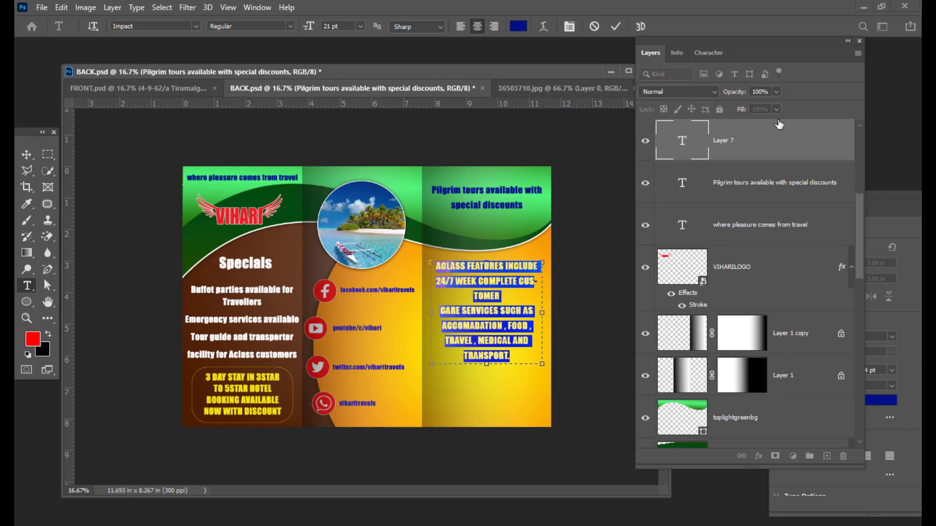
pyautogui.hotkey('ctrl', 'shift', ',')
pyautogui.hotkey('ctrl', 'shift', ',')
pyautogui.hotkey('ctrl', 'shift', ',')
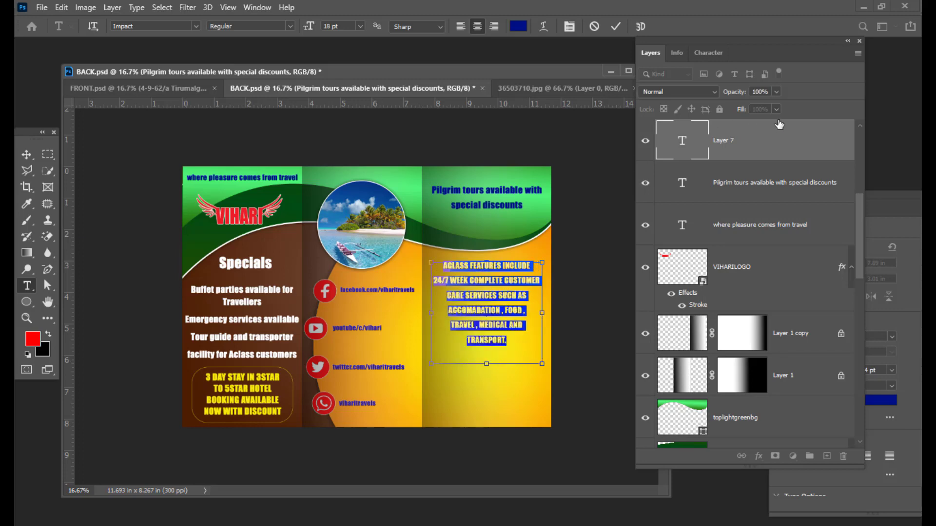
pyautogui.hotkey('ctrl', 'shift', ',')
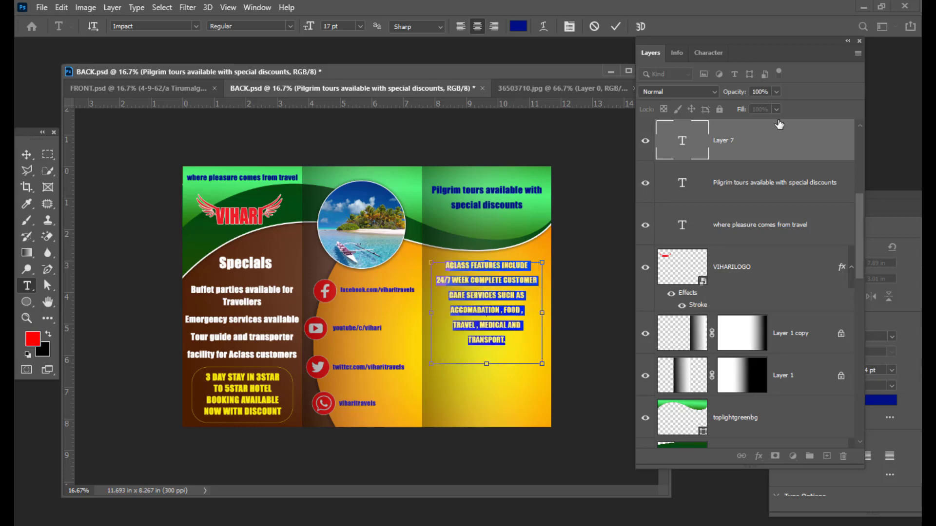
pyautogui.click(702, 54)
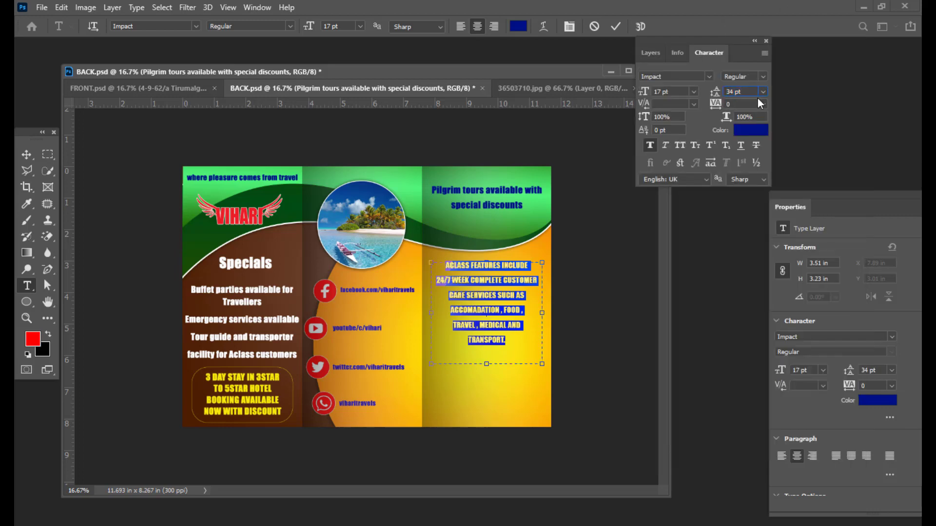
pyautogui.press('Down')
pyautogui.press('Down')
pyautogui.press('Down')
pyautogui.press('Down')
pyautogui.press('Down')
pyautogui.press('Down')
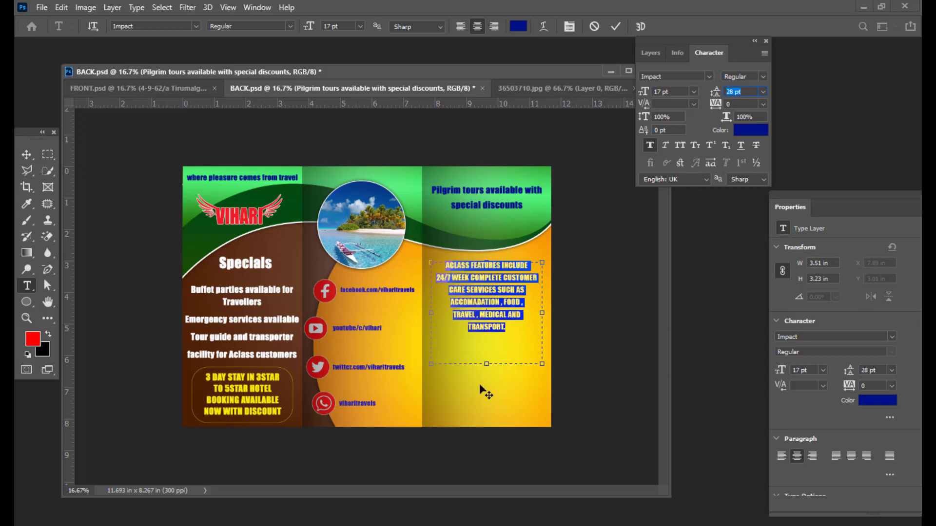
# Resize the ACLASS FEATURES text box to about 4.09 by 2.65 in and set its font size to 20 pt.
pyautogui.moveTo(486, 364); pyautogui.dragTo(488, 346)
pyautogui.moveTo(431, 303); pyautogui.dragTo(425, 305)
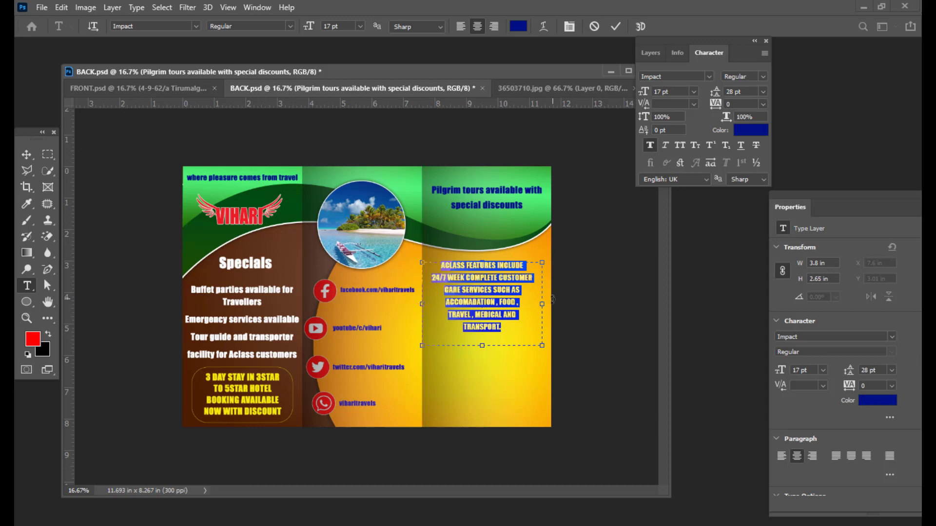
pyautogui.moveTo(542, 304); pyautogui.dragTo(552, 303)
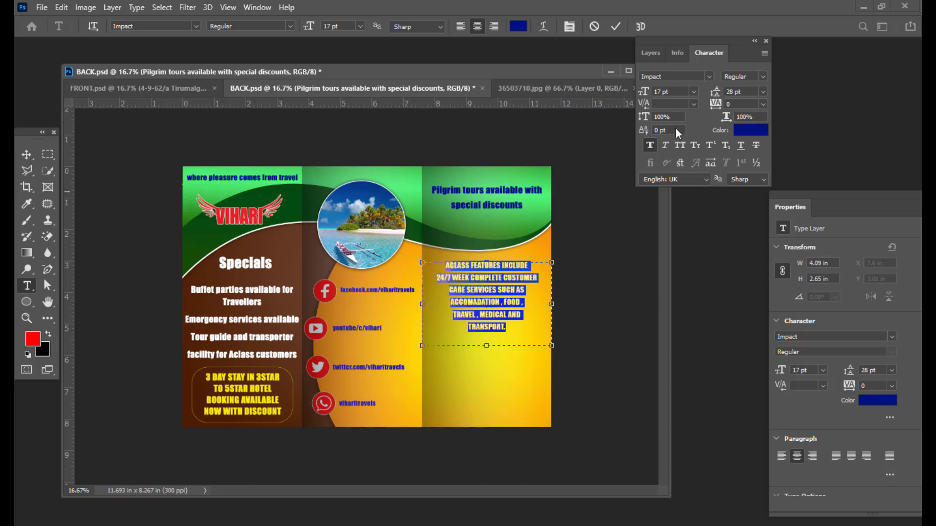
pyautogui.click(659, 92)
pyautogui.press('Up')
pyautogui.press('Up')
pyautogui.press('Up')
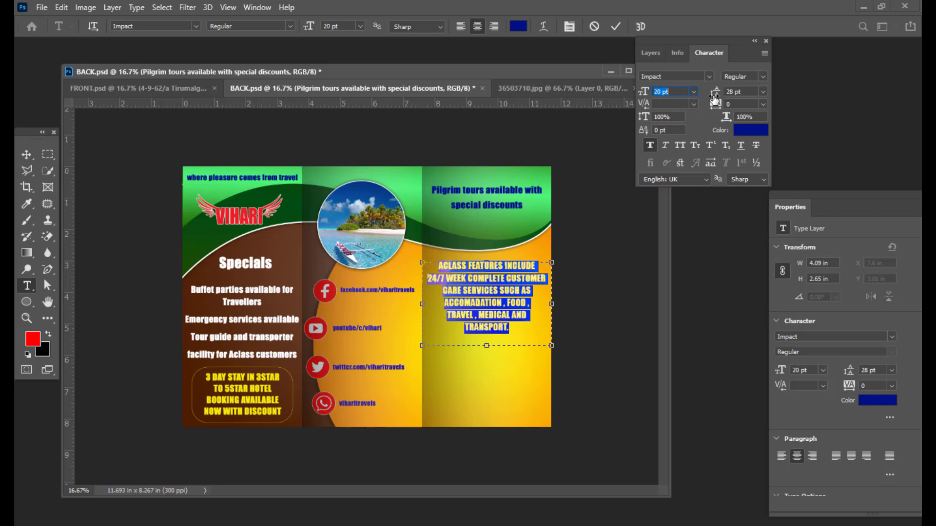
# Move the ACLASS FEATURES paragraph slightly down to about Y 3.09 in and bring the layer list back into view.
pyautogui.click(26, 154)
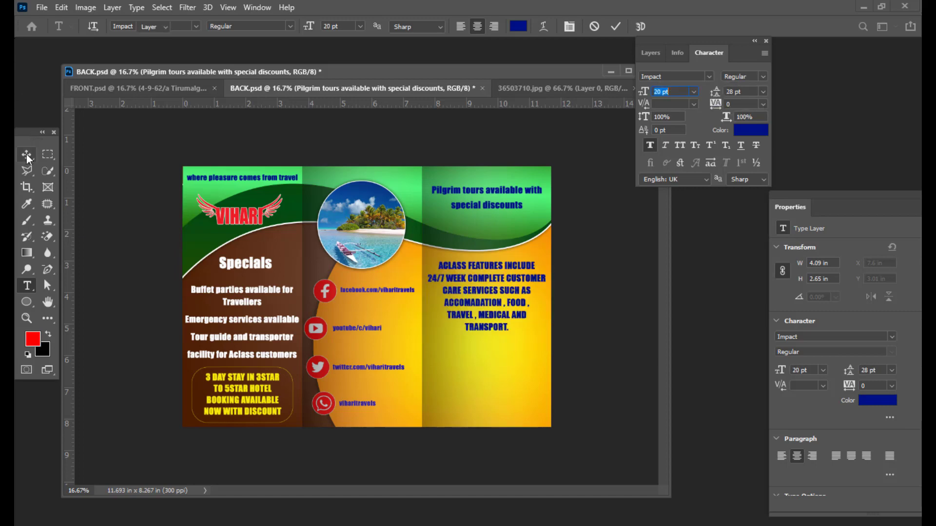
pyautogui.press('Down')
pyautogui.press('Down')
pyautogui.press('Down')
pyautogui.press('Down')
pyautogui.press('Down')
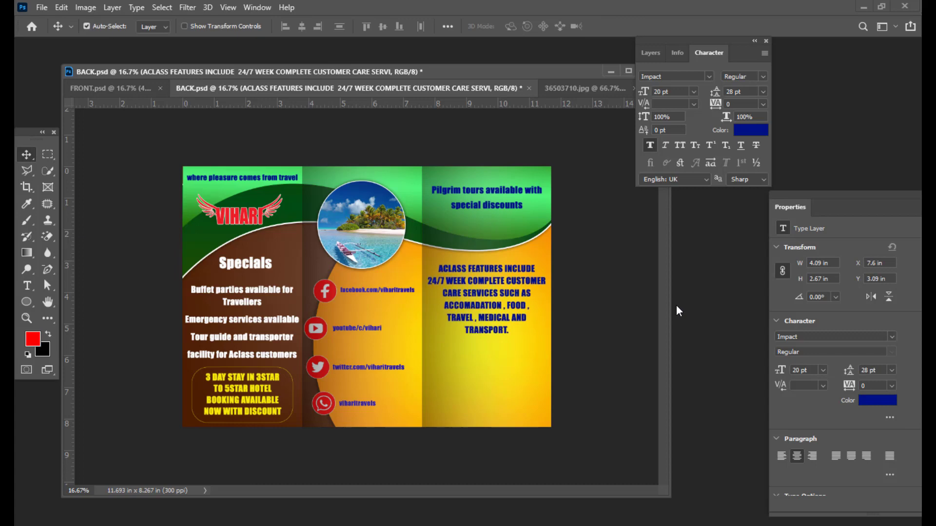
pyautogui.click(652, 54)
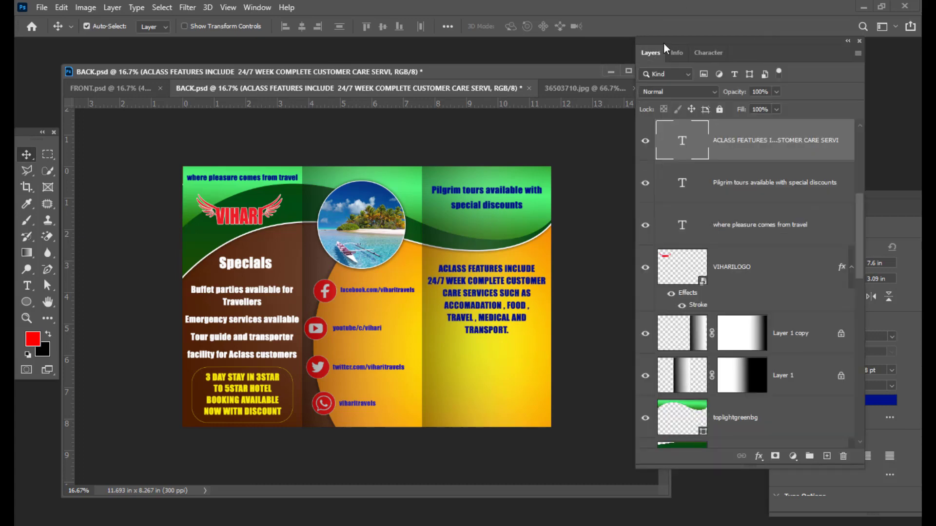
# Open the car photo auto-2179220_1920 from the VIHARI - BROCHURE folder and copy it into BACK.psd over the lower third panel.
pyautogui.moveTo(663, 42); pyautogui.dragTo(687, 36)
pyautogui.moveTo(488, 73); pyautogui.dragTo(471, 70)
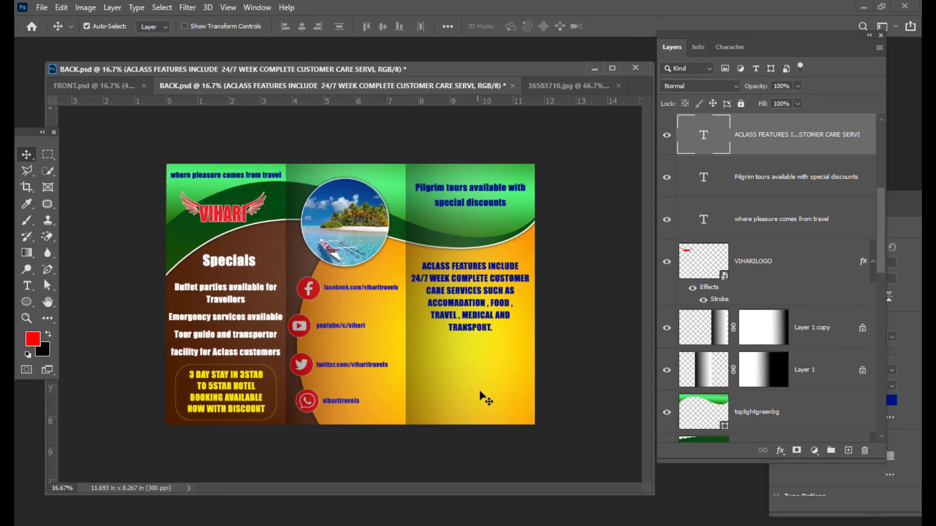
pyautogui.moveTo(392, 72); pyautogui.dragTo(403, 69)
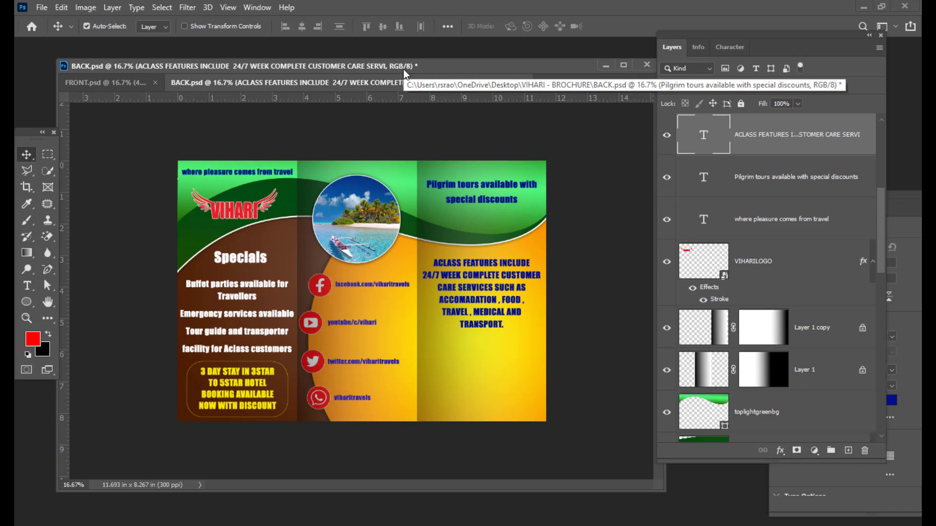
pyautogui.hotkey('ctrl', 'o')
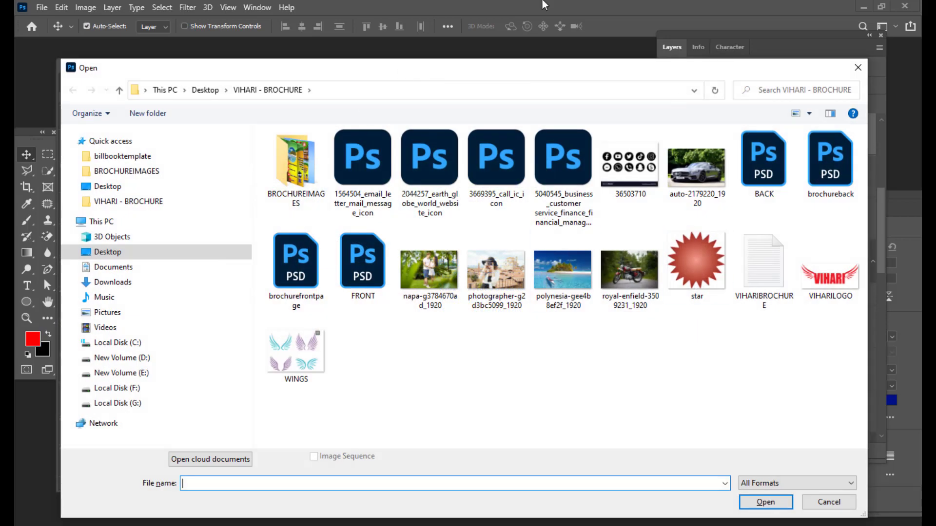
pyautogui.moveTo(591, 69); pyautogui.dragTo(603, 46)
pyautogui.click(654, 144)
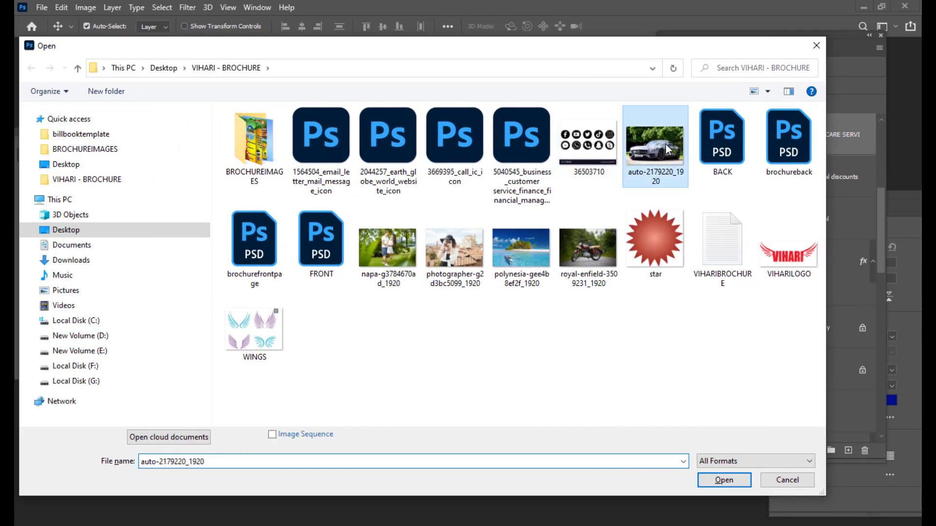
pyautogui.click(711, 477)
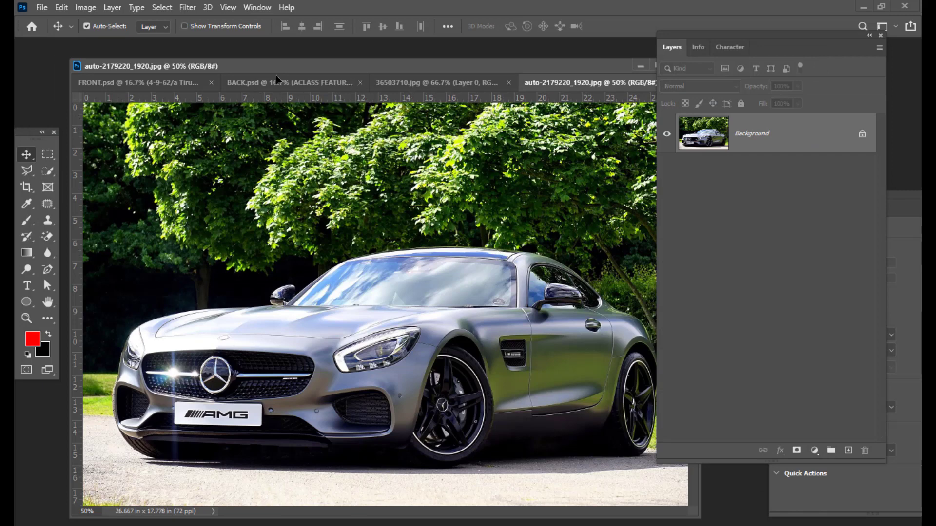
pyautogui.moveTo(276, 79); pyautogui.dragTo(463, 381)
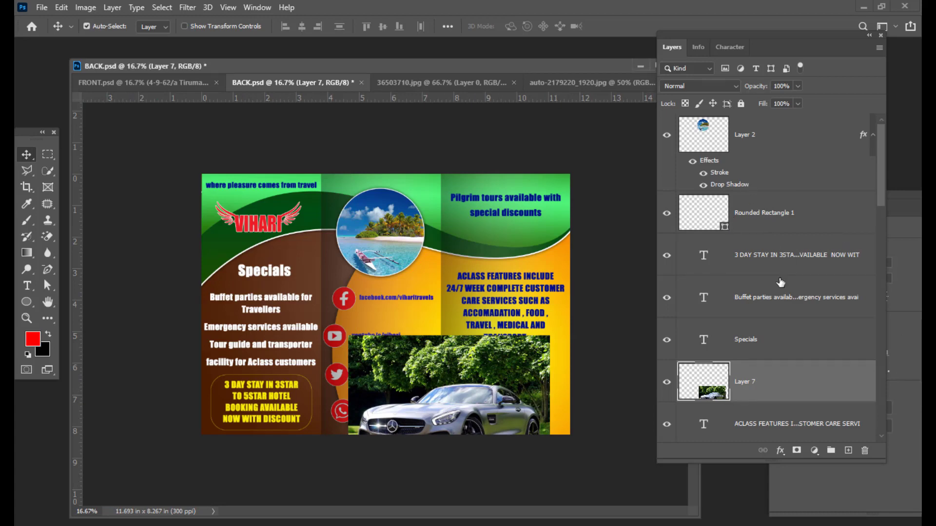
# Move the car photo layer to the top of the layer stack and hide it.
pyautogui.moveTo(678, 36); pyautogui.dragTo(613, 48)
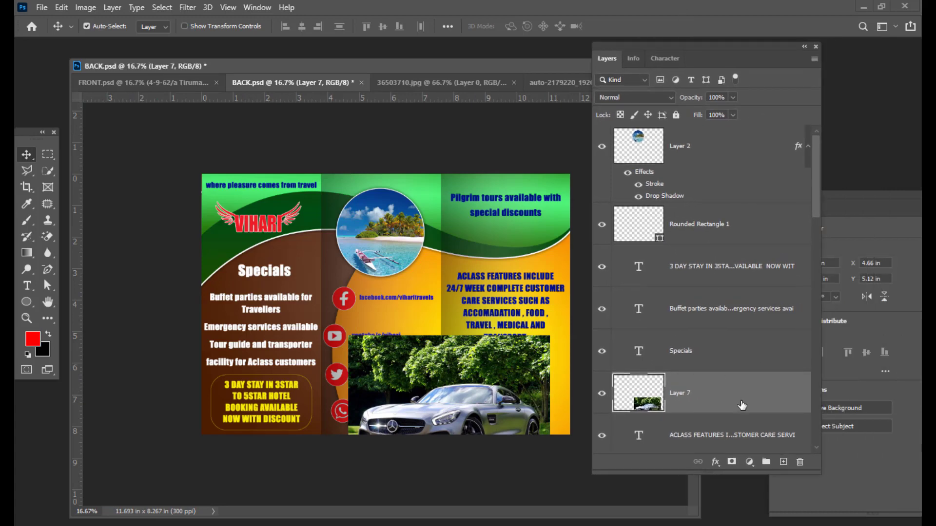
pyautogui.moveTo(742, 400); pyautogui.dragTo(719, 136)
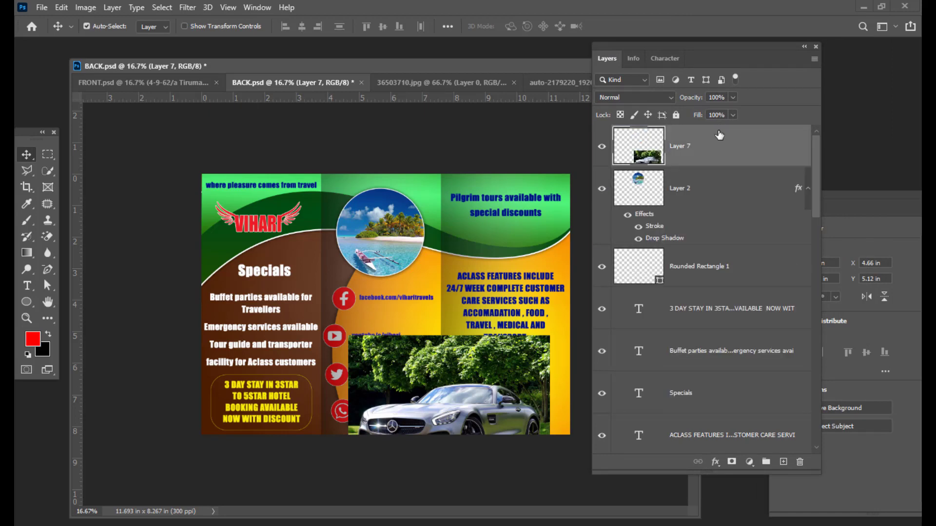
pyautogui.click(602, 146)
pyautogui.moveTo(643, 45); pyautogui.dragTo(660, 44)
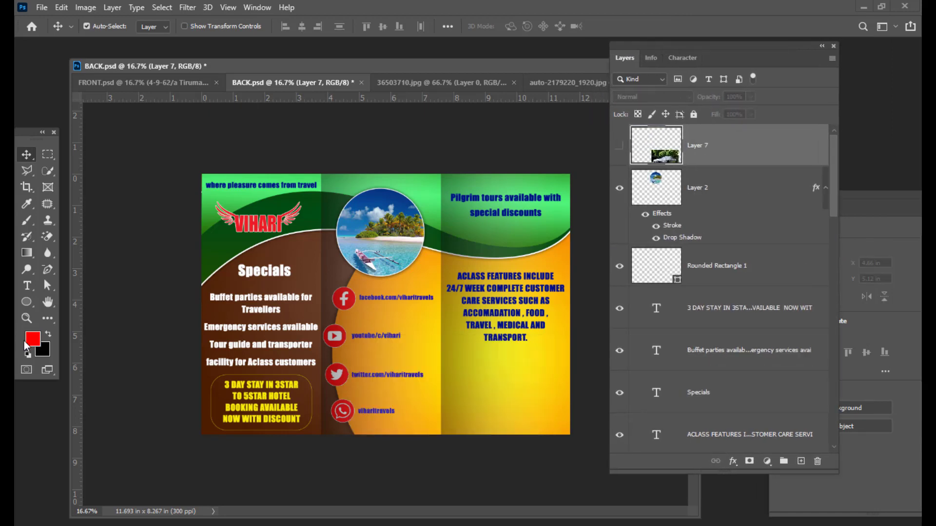
# Draw a red circle about 419 px in diameter below the ACLASS FEATURES paragraph on the third panel.
pyautogui.click(26, 303)
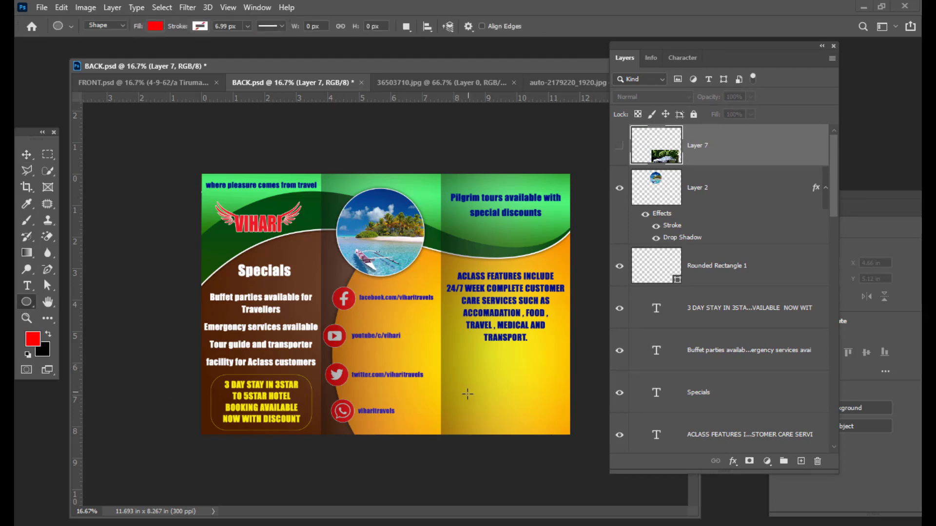
pyautogui.moveTo(453, 366); pyautogui.dragTo(472, 378)
pyautogui.click(27, 155)
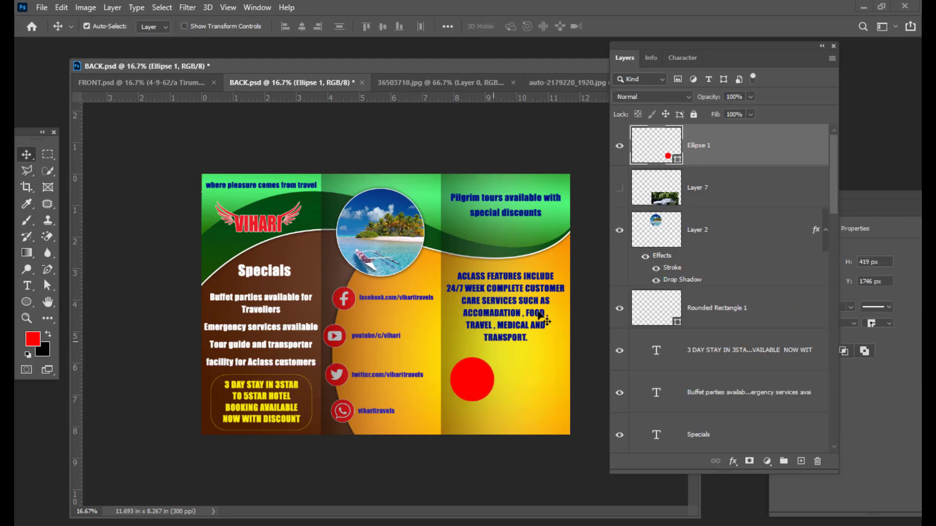
# Show the car photo layer again, place it above the red circle and clip it to the circle.
pyautogui.click(619, 188)
pyautogui.moveTo(753, 188); pyautogui.dragTo(741, 138)
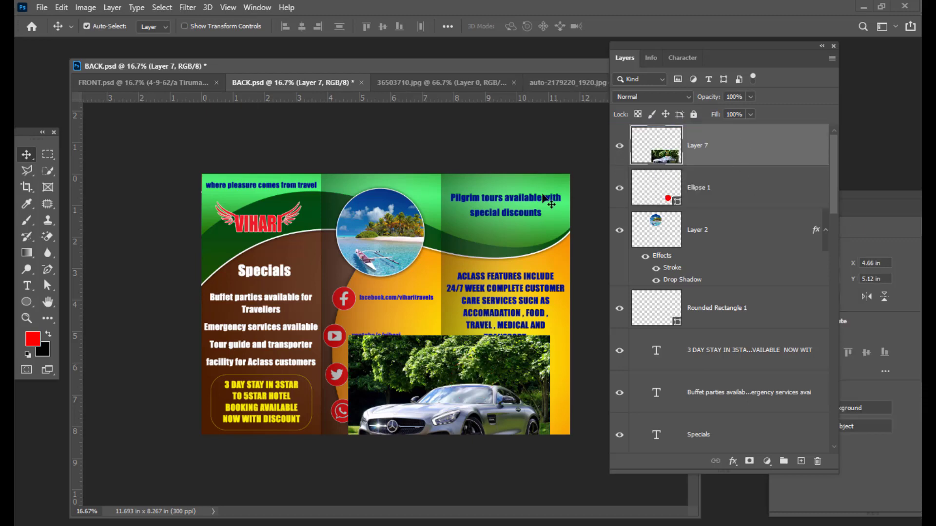
pyautogui.keyDown('alt'); pyautogui.click(757, 165); pyautogui.keyUp('alt')
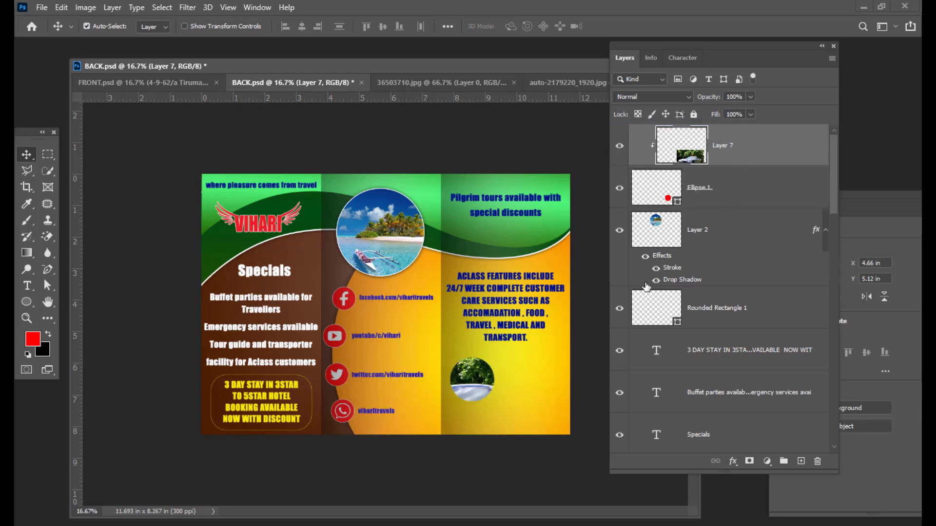
# Scale the clipped car photo down to about 41.6% and position it so the car's front fills the circle.
pyautogui.hotkey('ctrl', 't')
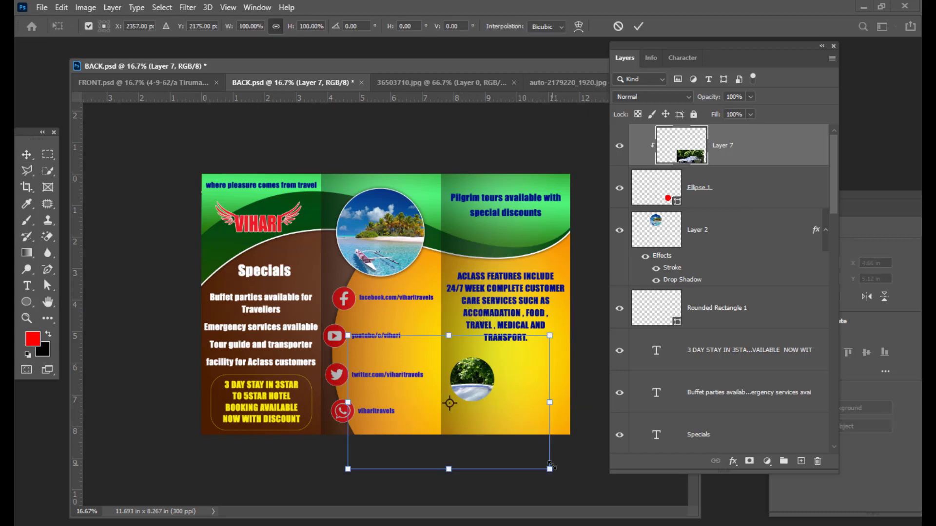
pyautogui.moveTo(550, 468); pyautogui.dragTo(505, 439)
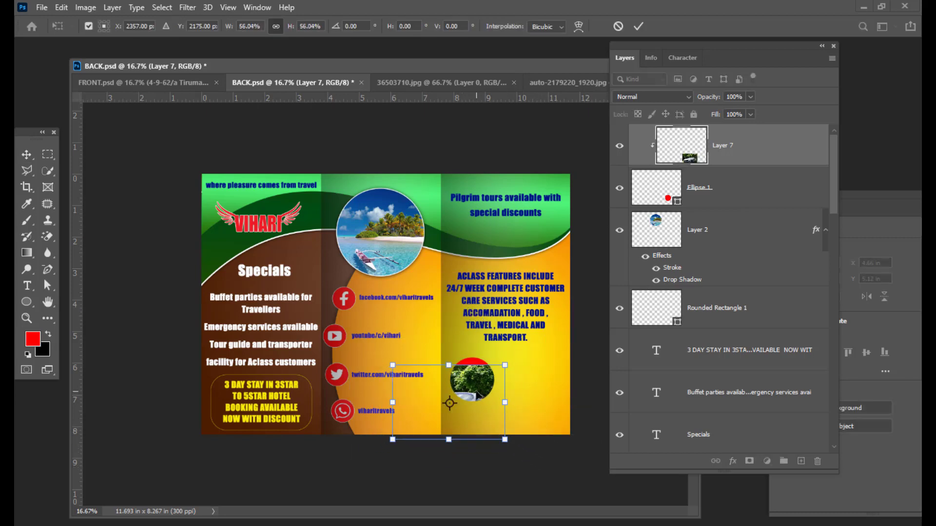
pyautogui.moveTo(479, 395); pyautogui.dragTo(499, 365)
pyautogui.moveTo(522, 406)
pyautogui.mouseDown()
pyautogui.moveTo(494, 388)
pyautogui.moveTo(528, 405)
pyautogui.mouseUp()
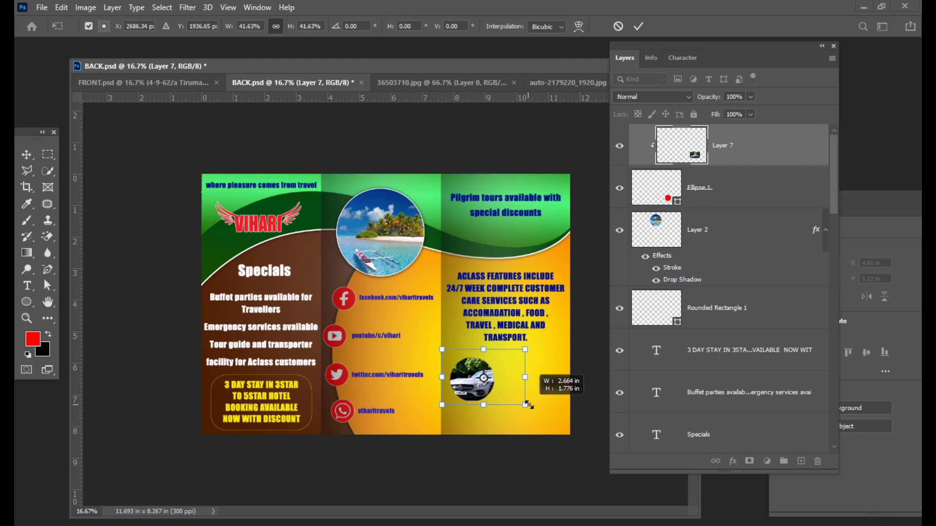
pyautogui.moveTo(483, 377); pyautogui.dragTo(488, 377)
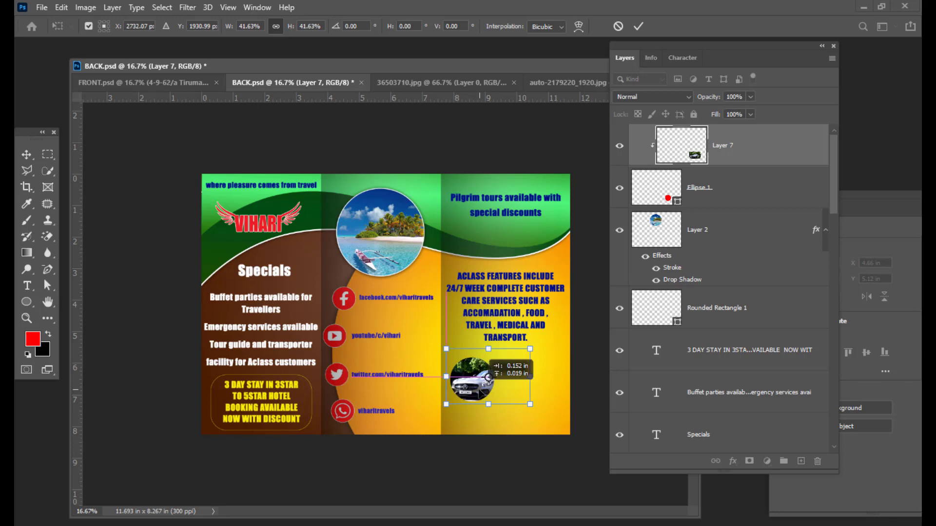
pyautogui.press('Down')
pyautogui.press('Down')
pyautogui.press('Down')
pyautogui.press('Down')
pyautogui.press('Down')
pyautogui.press('Down')
pyautogui.press('Down')
pyautogui.press('Down')
pyautogui.press('Down')
pyautogui.press('Down')
pyautogui.press('Down')
pyautogui.press('Down')
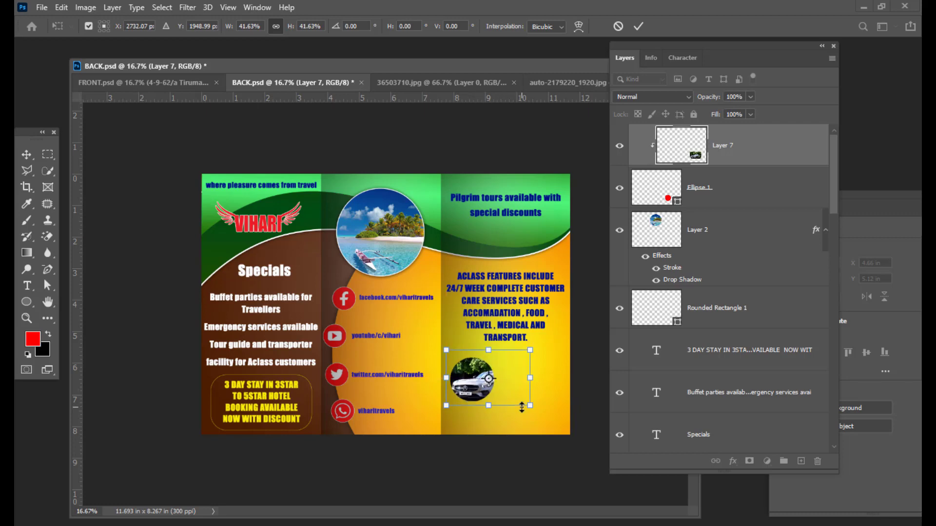
pyautogui.press('Return')
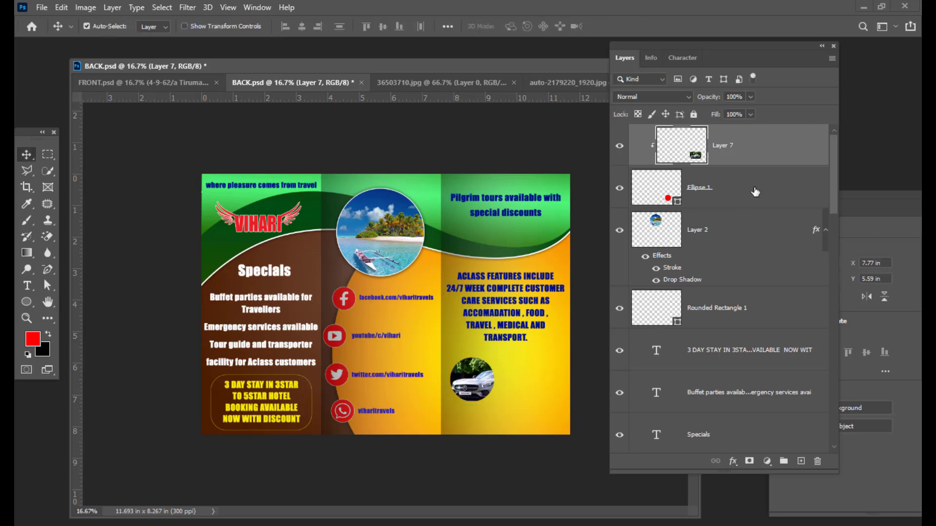
# Enlarge the circle behind the car photo to about 120% and nudge it about 18 px to the right.
pyautogui.click(755, 191)
pyautogui.hotkey('ctrl', 't')
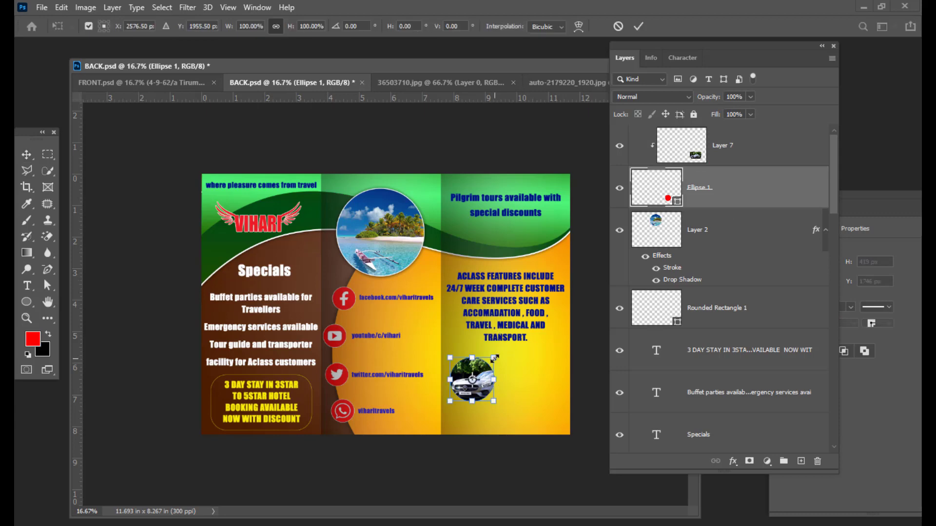
pyautogui.moveTo(493, 358); pyautogui.dragTo(498, 354)
pyautogui.press('Right')
pyautogui.press('Right')
pyautogui.press('Right')
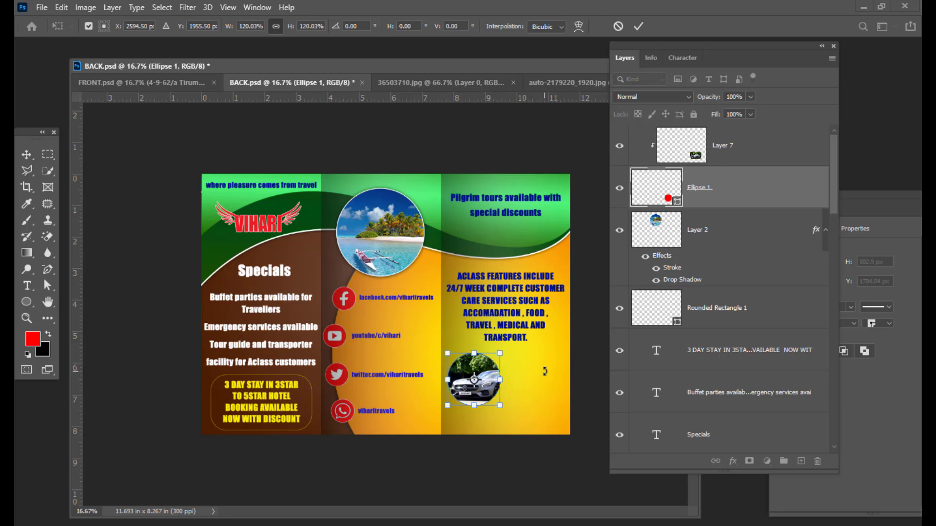
pyautogui.press('Return')
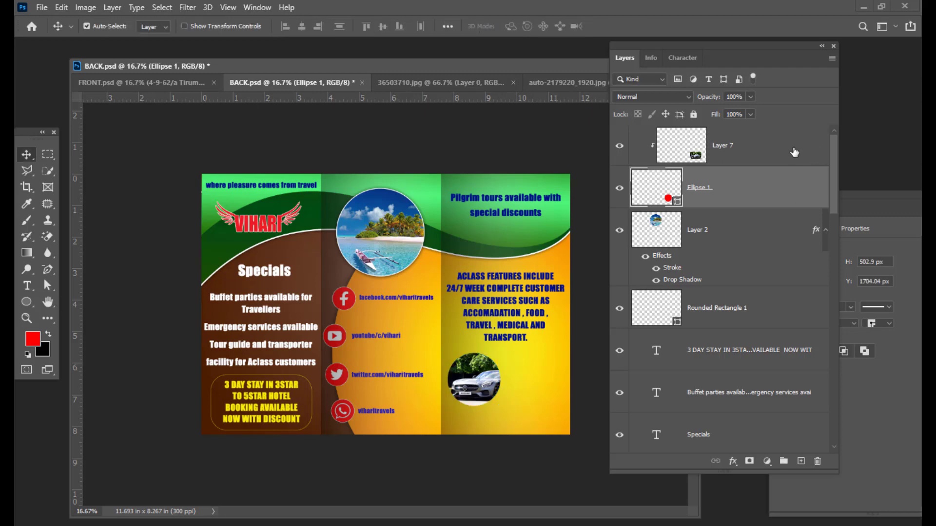
# Enlarge the clipped car photo inside its circle to about 119%.
pyautogui.click(793, 152)
pyautogui.hotkey('ctrl', 't')
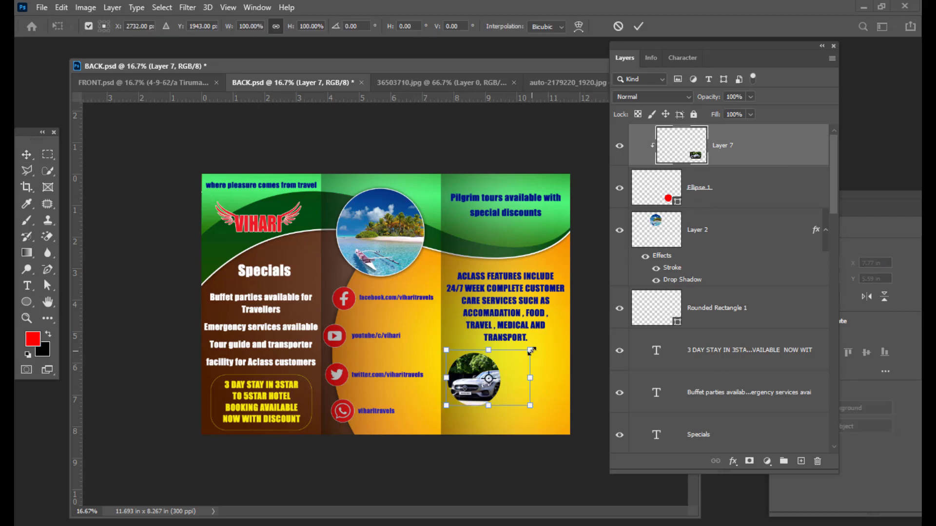
pyautogui.moveTo(531, 350); pyautogui.dragTo(544, 342)
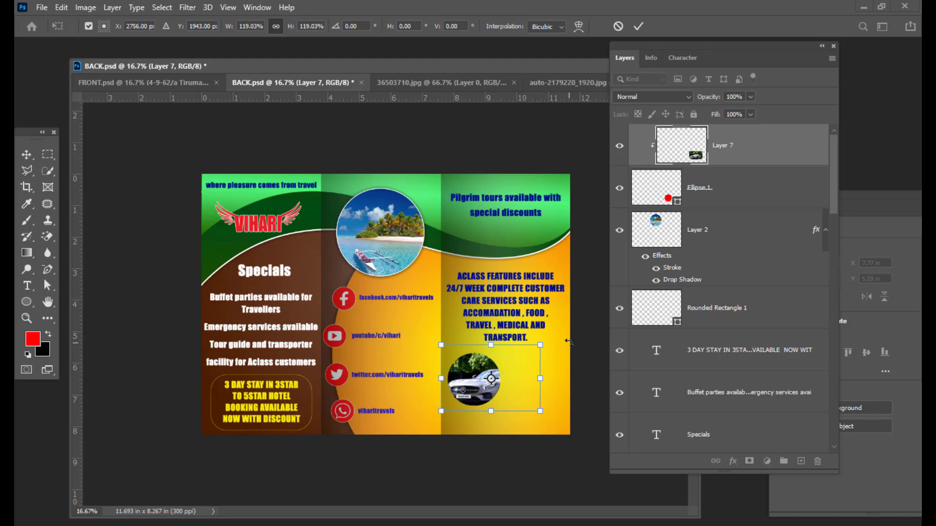
pyautogui.press('Return')
# Merge the car photo with its circle and scale the merged layer to 70%.
pyautogui.keyDown('ctrl'); pyautogui.click(743, 187); pyautogui.keyUp('ctrl')
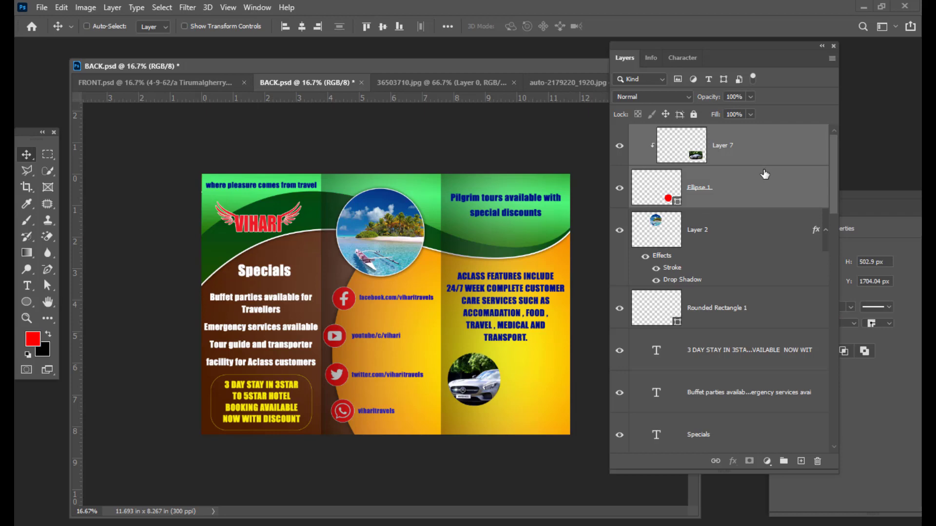
pyautogui.hotkey('ctrl', 'e')
pyautogui.hotkey('ctrl', 't')
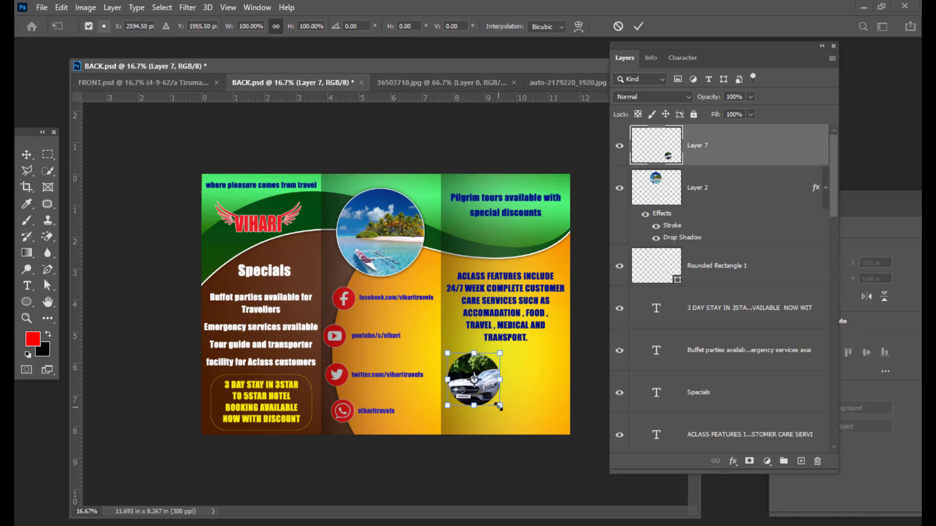
pyautogui.moveTo(501, 406); pyautogui.dragTo(492, 398)
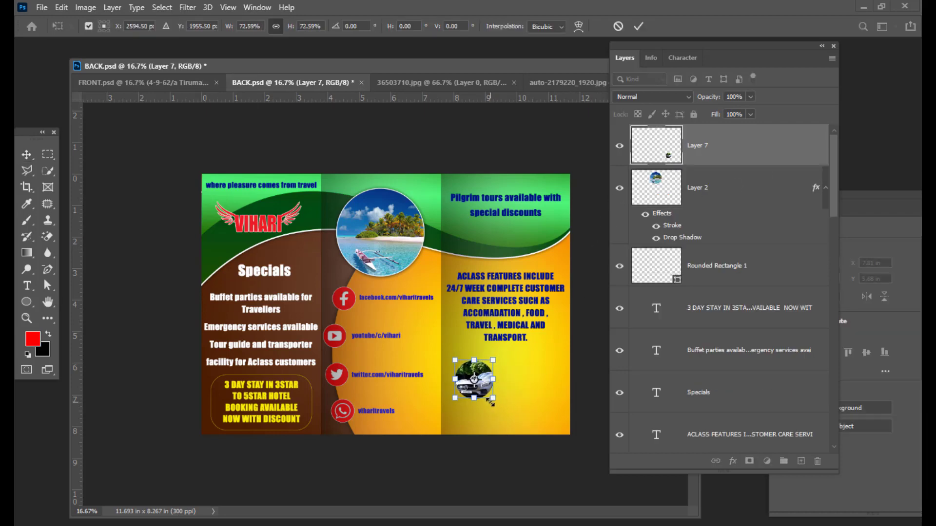
pyautogui.click(259, 26)
pyautogui.write('70')
pyautogui.press('Return')
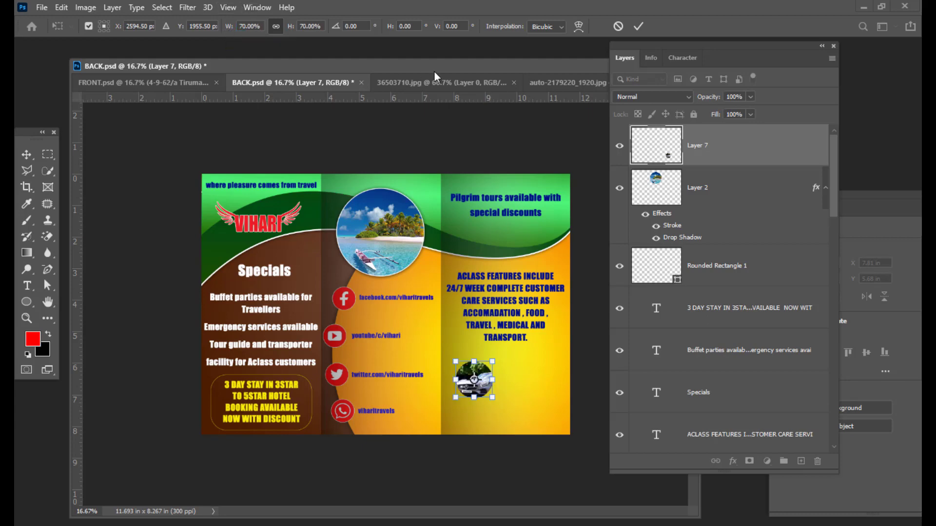
pyautogui.click(27, 154)
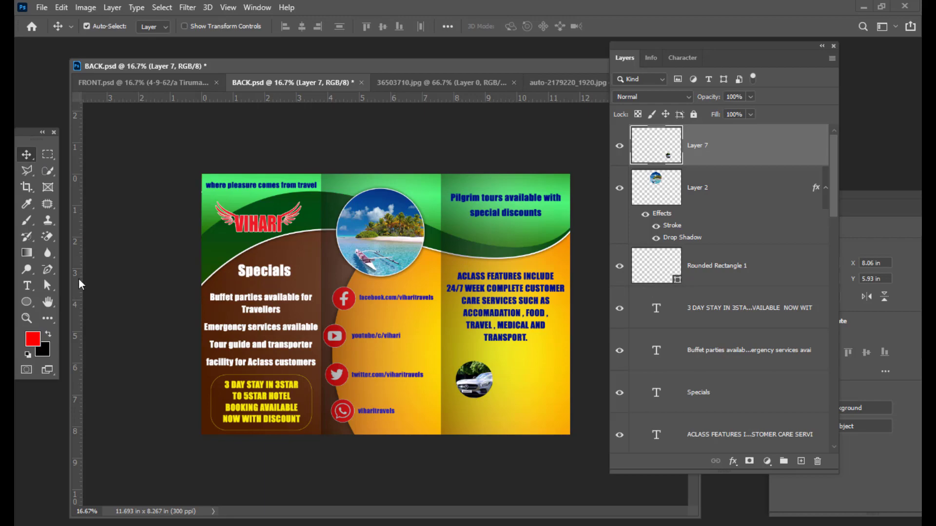
# Open royal-enfield-3509231_1920 from the VIHARI - BROCHURE folder and copy the motorcycle photo into BACK.psd over the third panel.
pyautogui.hotkey('ctrl', 'o')
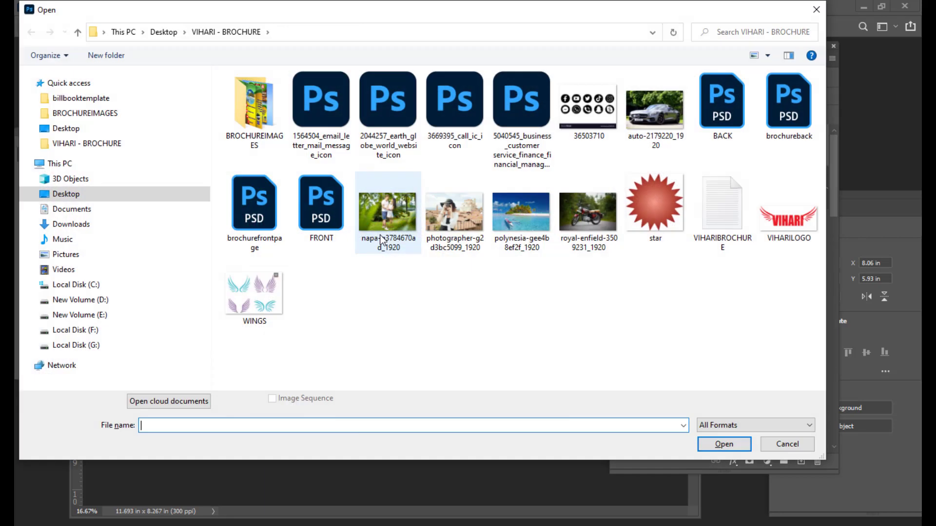
pyautogui.click(564, 224)
pyautogui.click(722, 444)
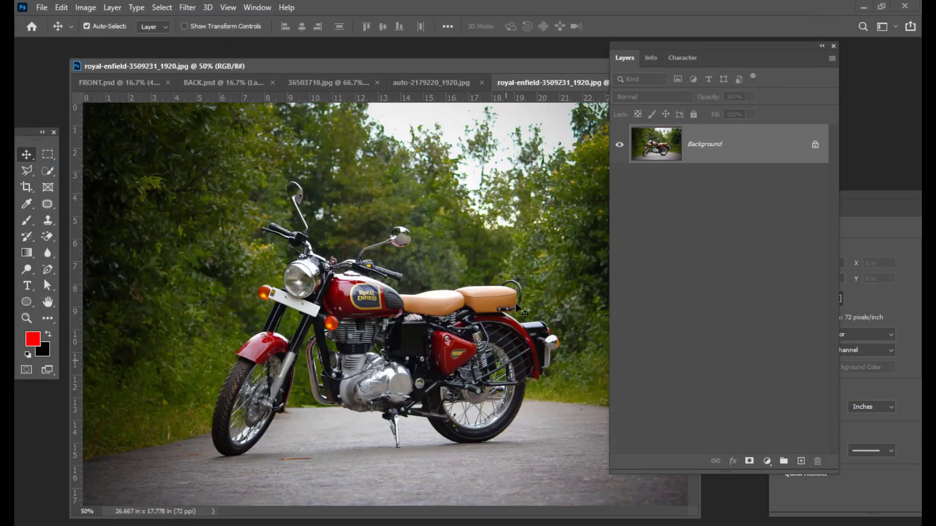
pyautogui.click(206, 83)
pyautogui.moveTo(224, 95); pyautogui.dragTo(500, 347)
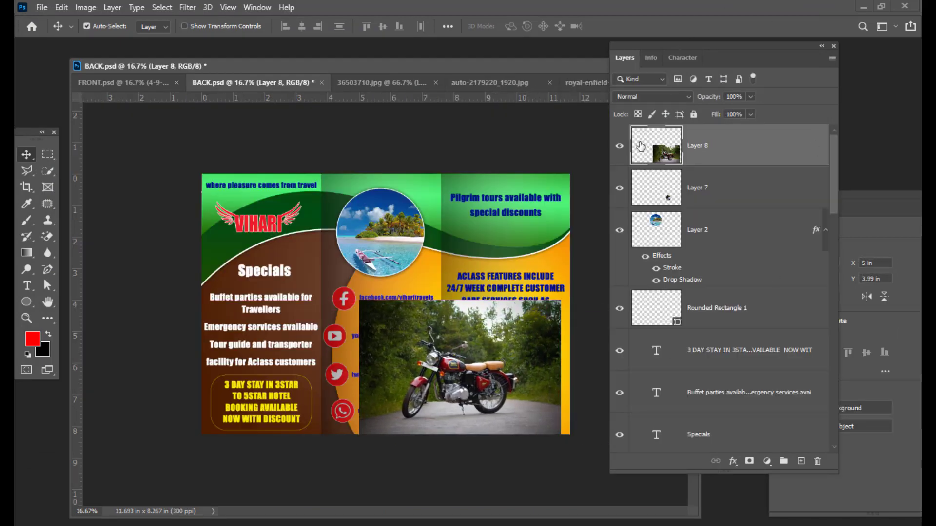
# Hide the motorcycle photo layer and draw a red circle about 371 px in diameter beside the circular car photo.
pyautogui.click(619, 147)
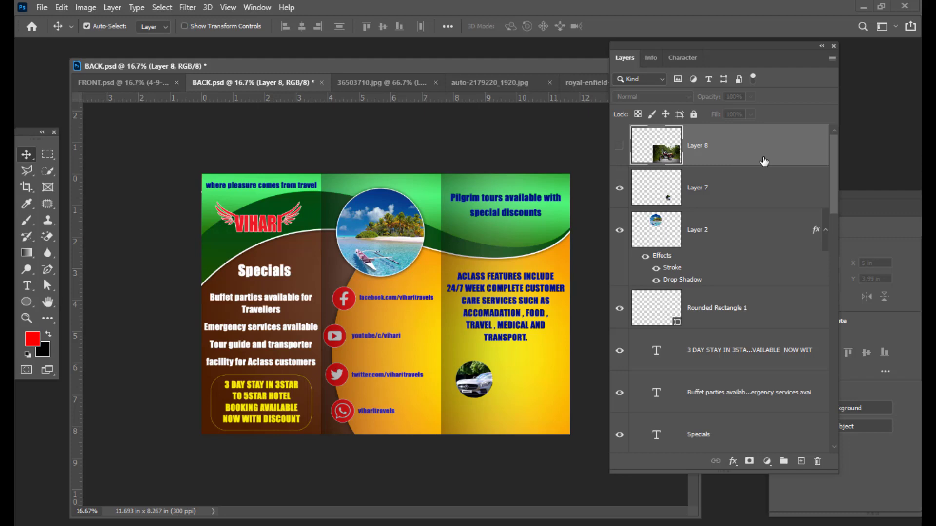
pyautogui.click(24, 302)
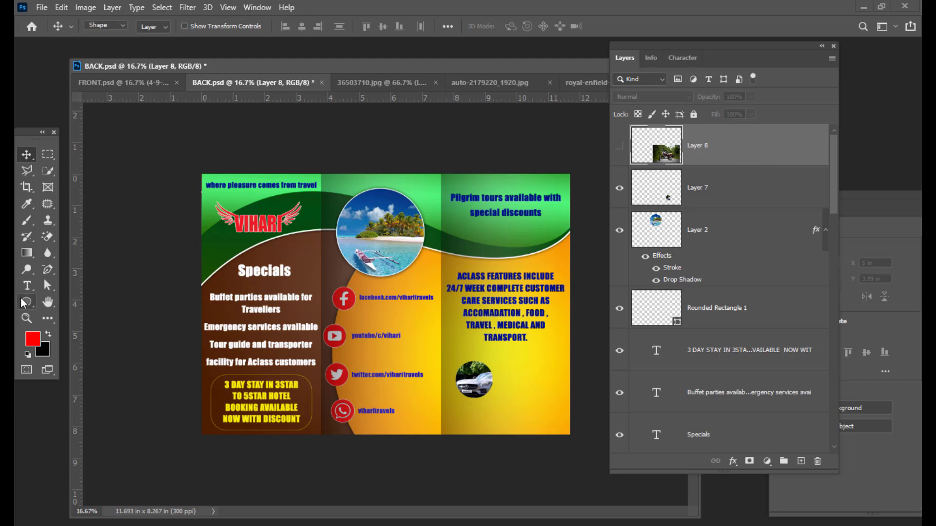
pyautogui.moveTo(486, 69); pyautogui.dragTo(458, 68)
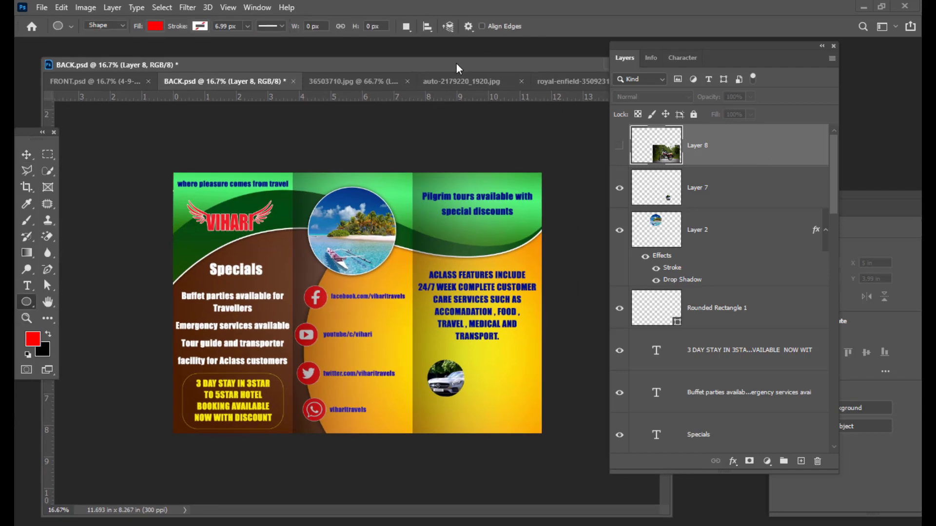
pyautogui.moveTo(481, 361); pyautogui.dragTo(530, 401)
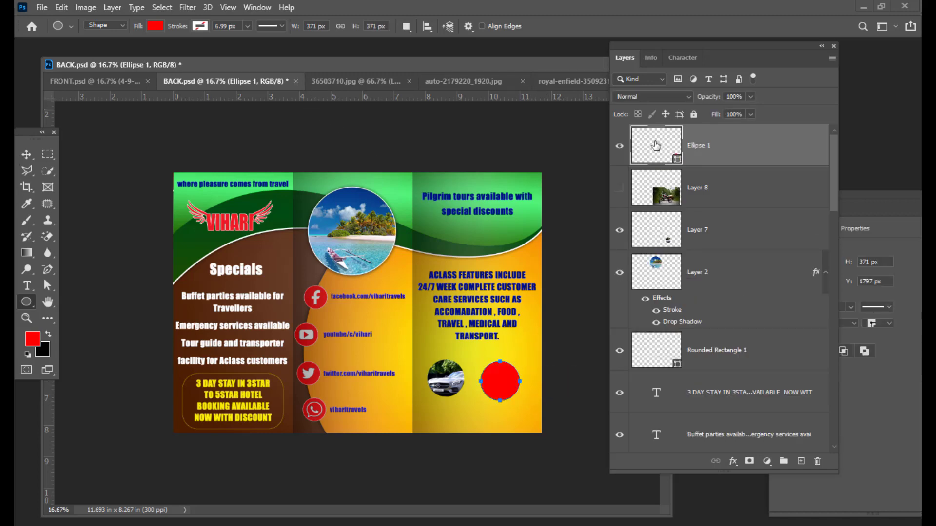
# Show the motorcycle photo layer again, place it above the new red circle and clip it to the circle.
pyautogui.click(27, 163)
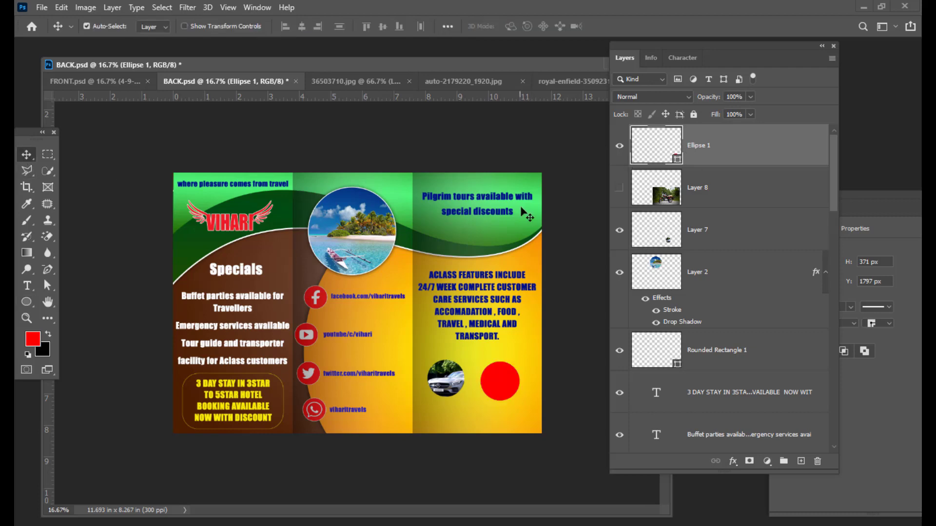
pyautogui.click(619, 188)
pyautogui.click(770, 195)
pyautogui.moveTo(771, 195); pyautogui.dragTo(757, 138)
pyautogui.keyDown('alt'); pyautogui.click(759, 165); pyautogui.keyUp('alt')
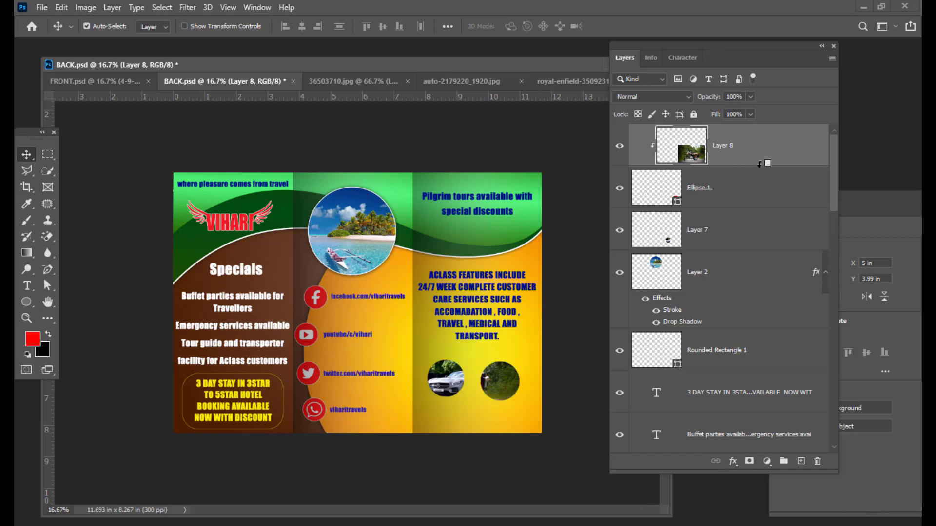
# Scale the clipped motorcycle photo down to about 35.9% and position it so the motorcycle fills the circle.
pyautogui.hotkey('ctrl', 't')
pyautogui.moveTo(519, 388); pyautogui.dragTo(561, 385)
pyautogui.moveTo(574, 291); pyautogui.dragTo(525, 389)
pyautogui.moveTo(538, 354); pyautogui.dragTo(543, 350)
pyautogui.press('Return')
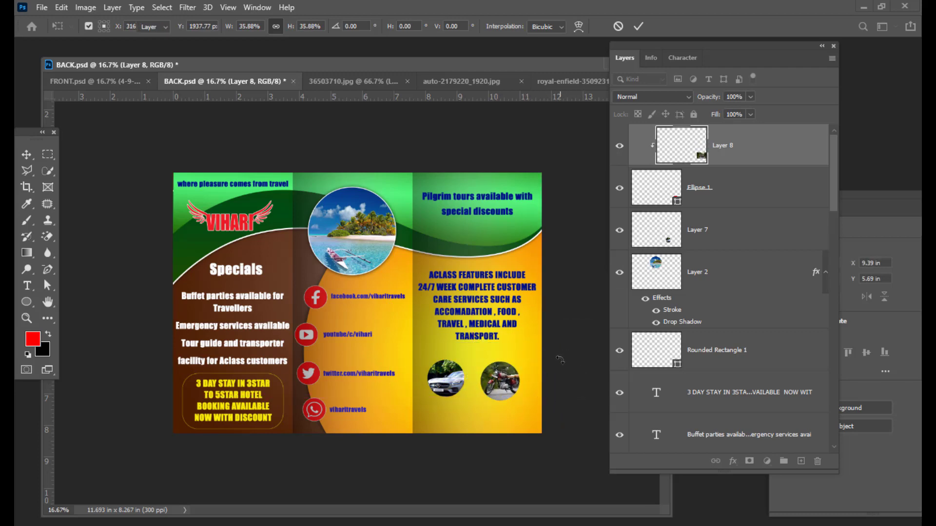
pyautogui.press('Right')
pyautogui.press('Down')
pyautogui.press('Down')
pyautogui.press('Down')
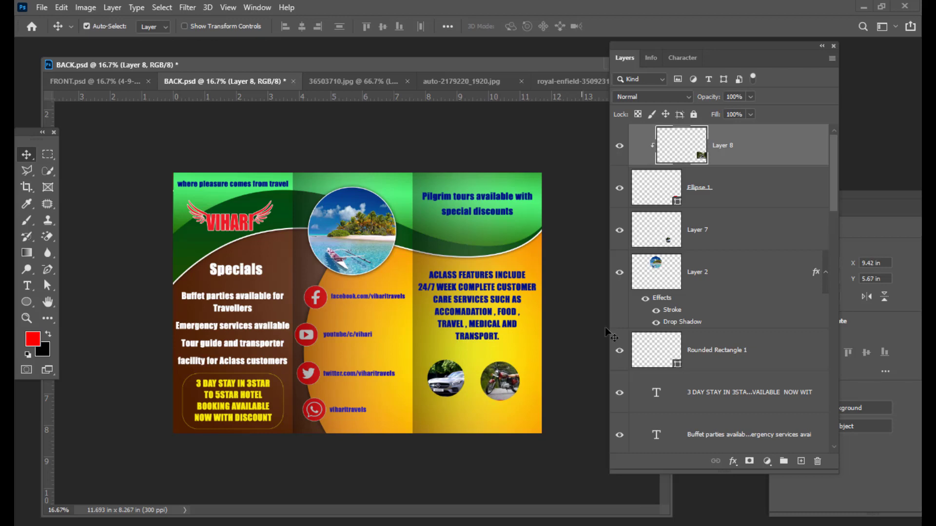
# Merge the motorcycle photo with its circle and move it about 55 px right and 23 px up, level with the car circle.
pyautogui.click(729, 184)
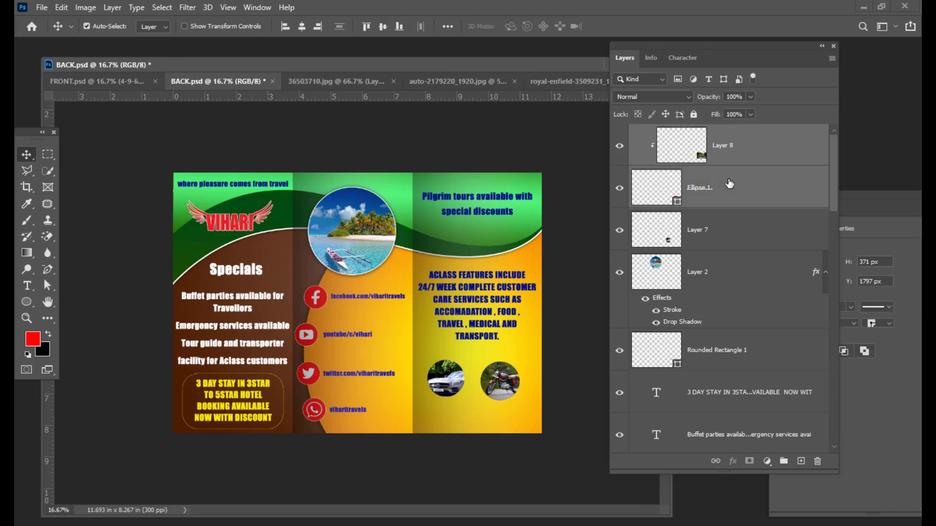
pyautogui.press('Delete')
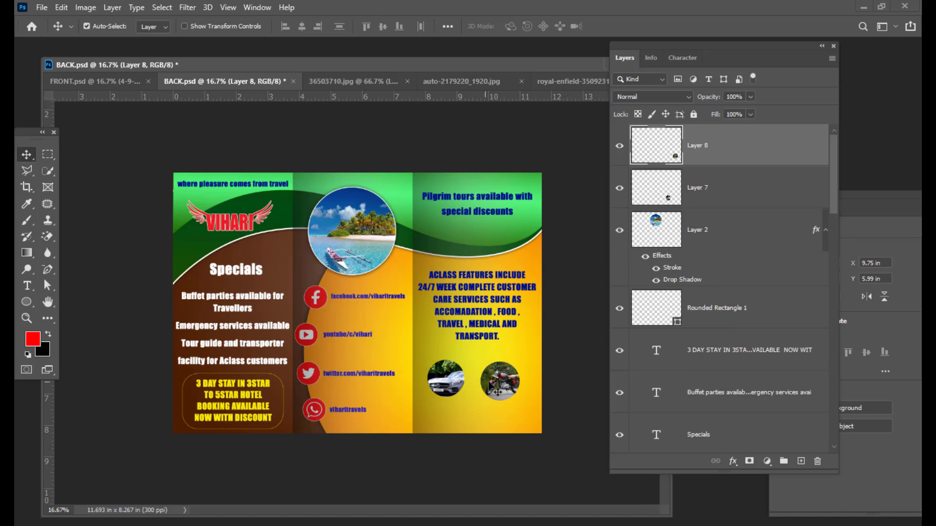
pyautogui.hotkey('ctrl', 't')
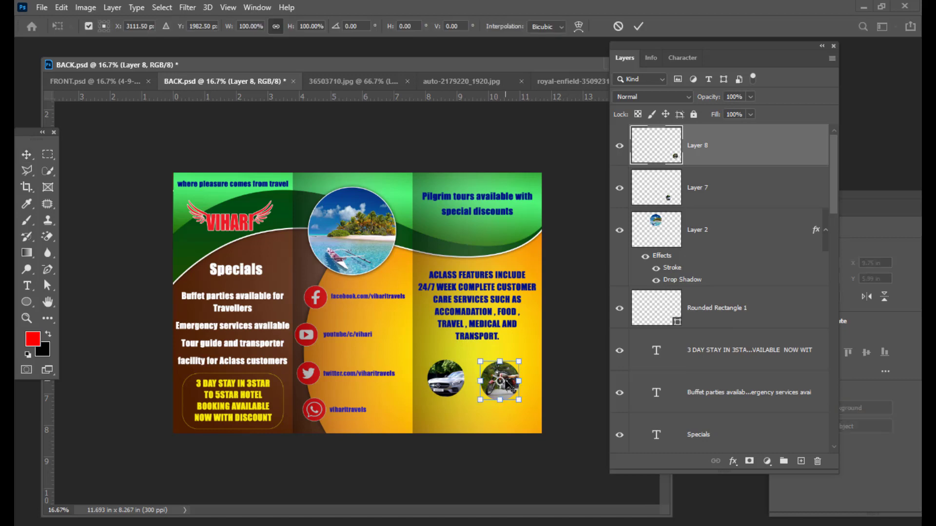
pyautogui.moveTo(505, 382); pyautogui.dragTo(520, 374)
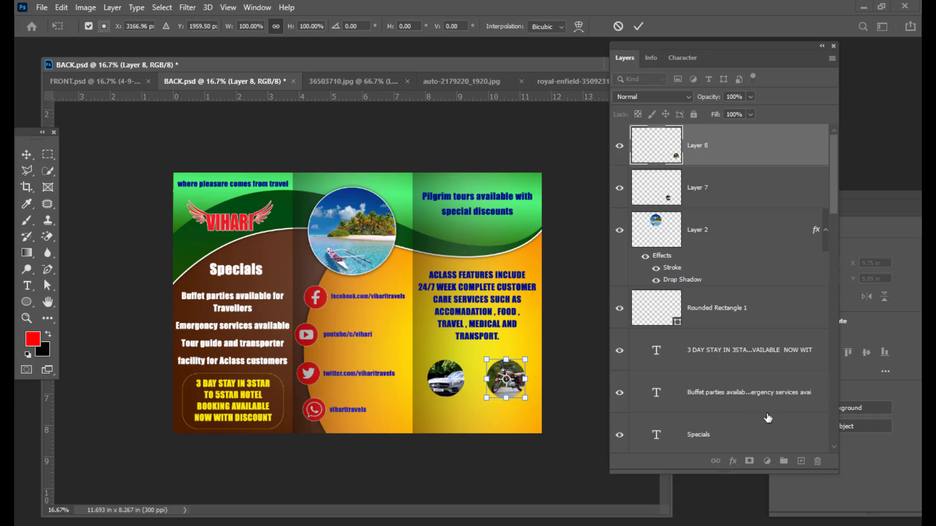
pyautogui.press('Return')
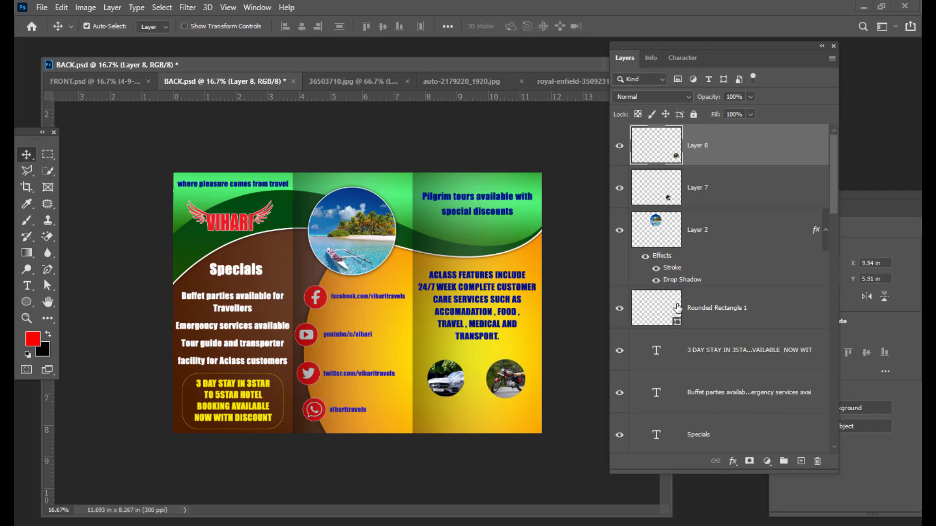
# Shift the circular motorcycle photo about 5 px down to fine-tune its alignment with the car circle.
pyautogui.click(709, 198)
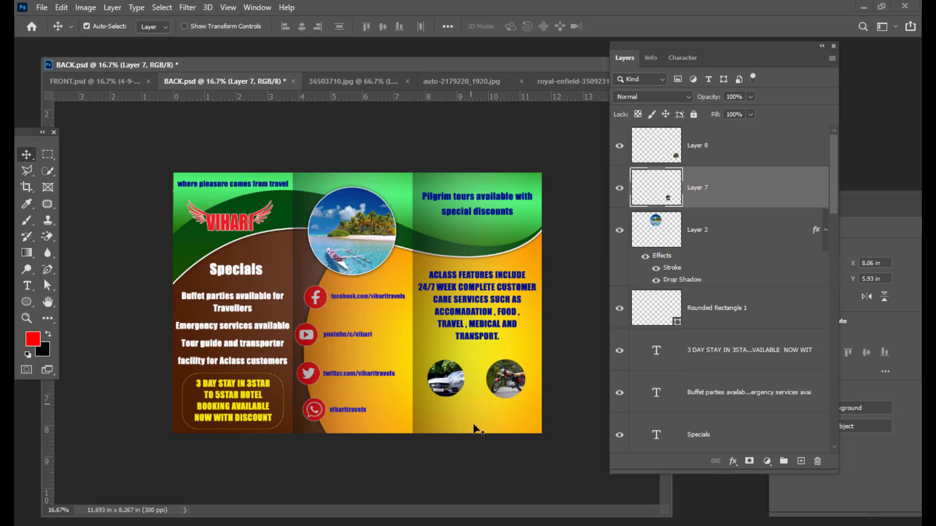
pyautogui.click(720, 156)
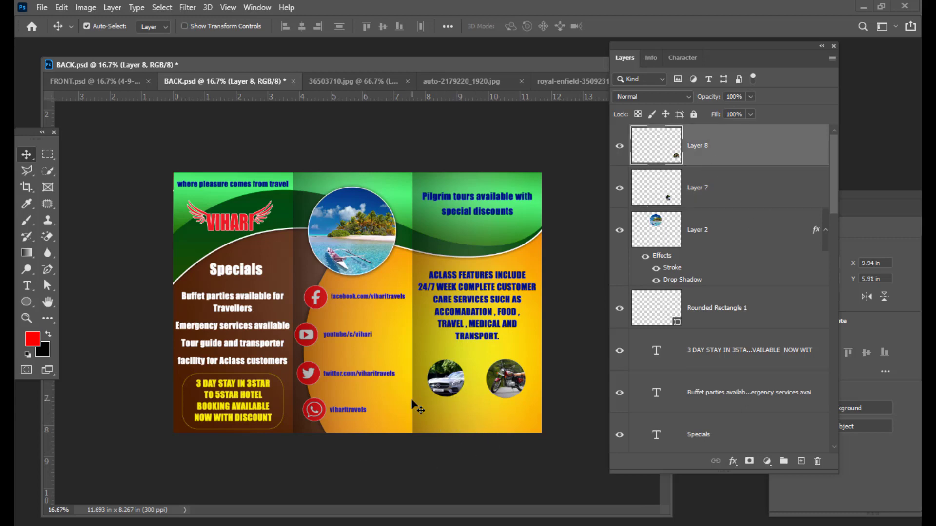
pyautogui.hotkey('ctrl', 't')
pyautogui.moveTo(513, 391)
pyautogui.mouseDown()
pyautogui.moveTo(518, 383)
pyautogui.moveTo(515, 390)
pyautogui.mouseUp()
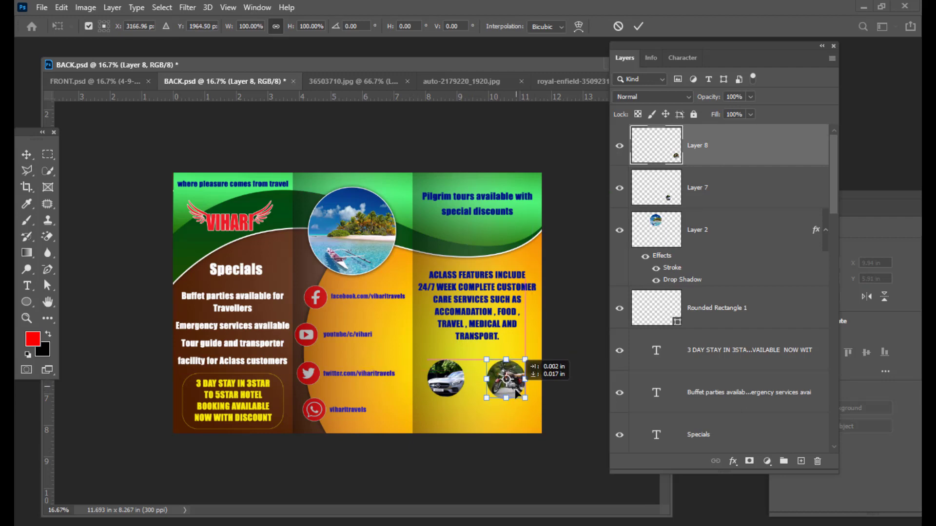
pyautogui.moveTo(515, 390); pyautogui.dragTo(516, 390)
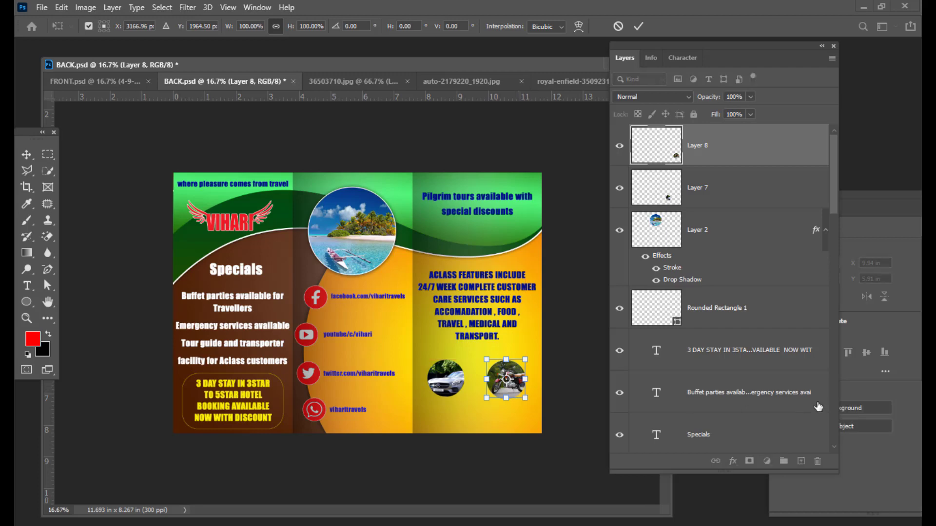
pyautogui.press('Return')
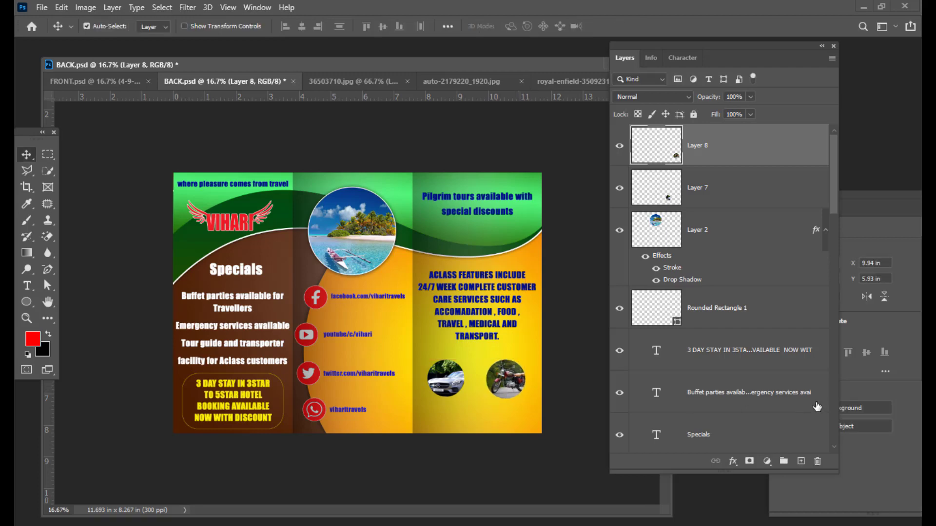
# Add a white (ffffff) outside stroke of 13 px to the circular motorcycle photo.
pyautogui.doubleClick(746, 146)
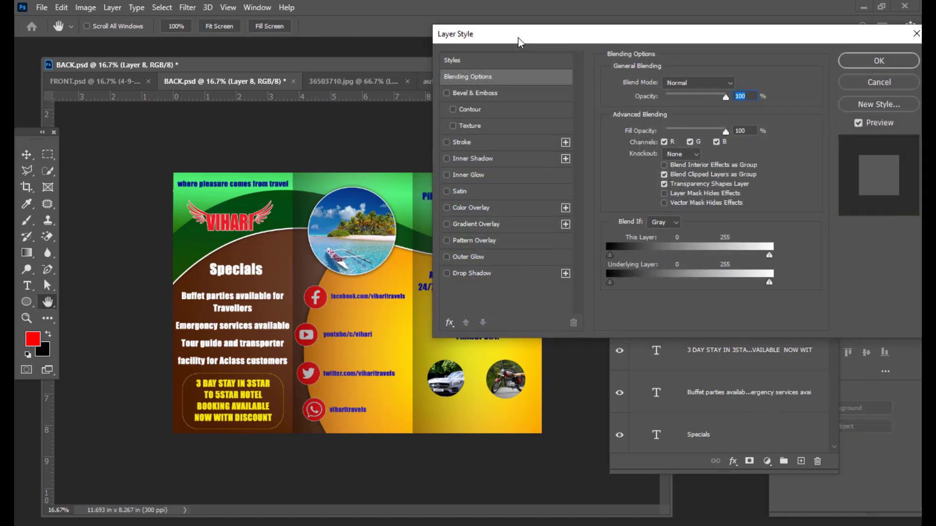
pyautogui.moveTo(519, 38); pyautogui.dragTo(654, 11)
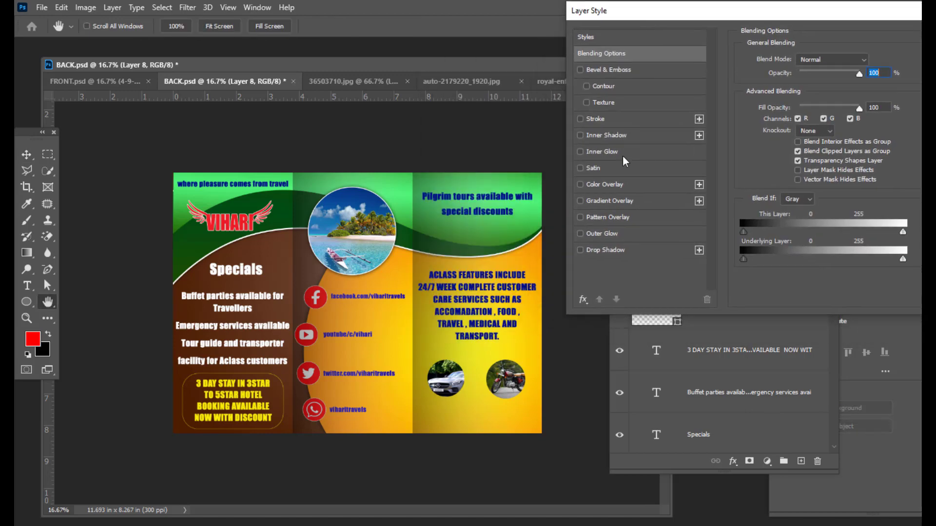
pyautogui.click(628, 123)
pyautogui.click(778, 151)
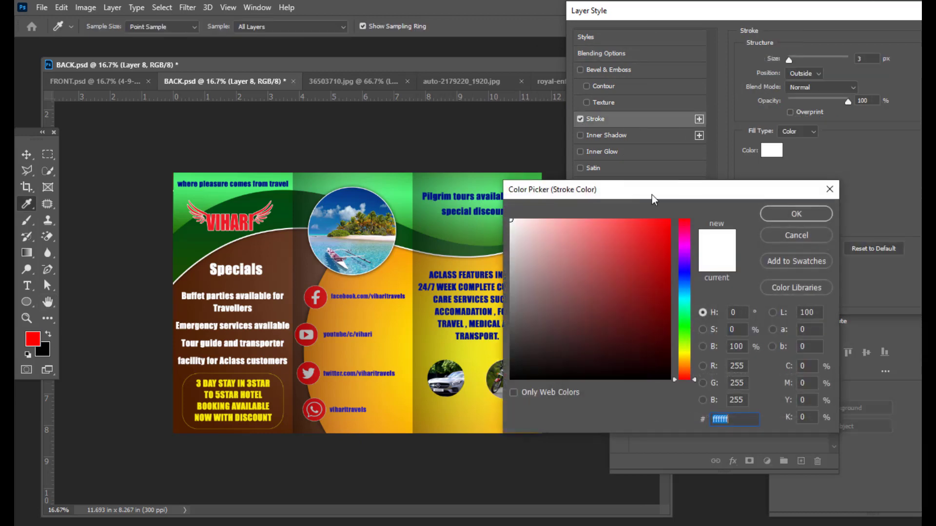
pyautogui.moveTo(619, 231); pyautogui.dragTo(705, 219)
pyautogui.write('ffffff')
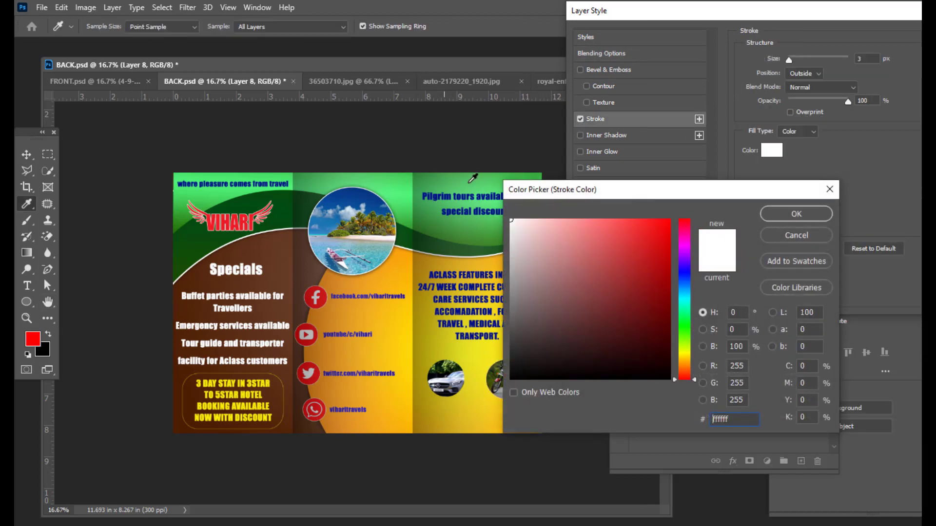
pyautogui.click(797, 214)
pyautogui.moveTo(789, 59); pyautogui.dragTo(796, 63)
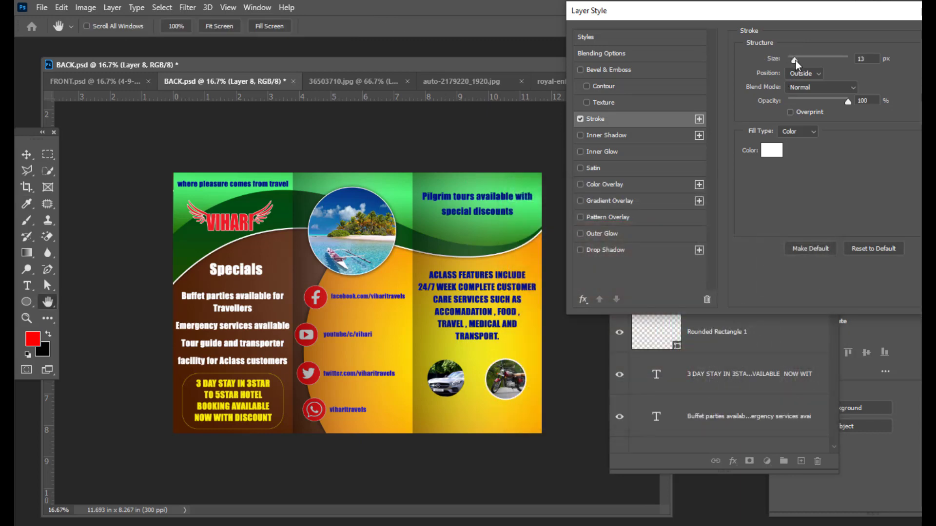
# Add a black drop shadow to the circular motorcycle photo with 100% opacity, 4 px distance and 46 px size.
pyautogui.click(580, 250)
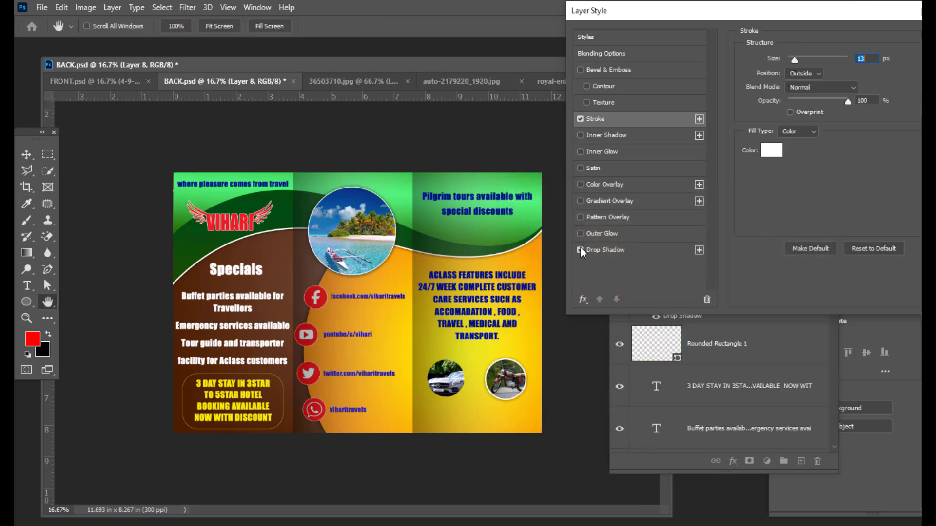
pyautogui.click(607, 250)
pyautogui.moveTo(704, 14); pyautogui.dragTo(239, 83)
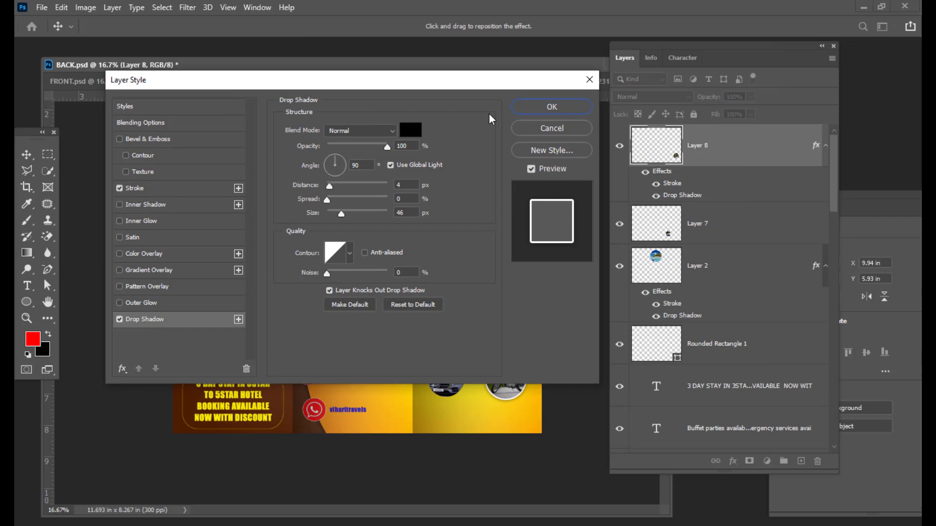
pyautogui.click(546, 106)
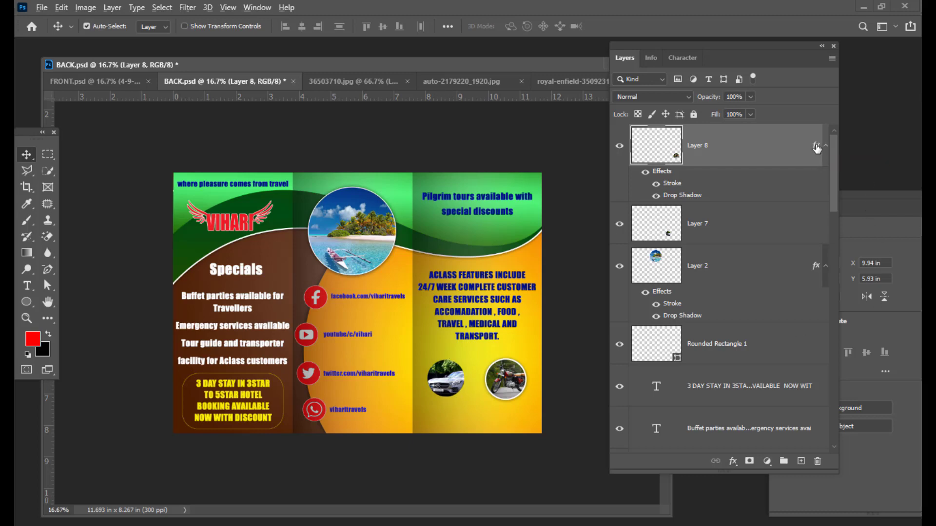
# Copy the motorcycle photo's stroke and drop shadow effects onto the circular car photo in Layer 7.
pyautogui.moveTo(816, 148); pyautogui.dragTo(806, 233)
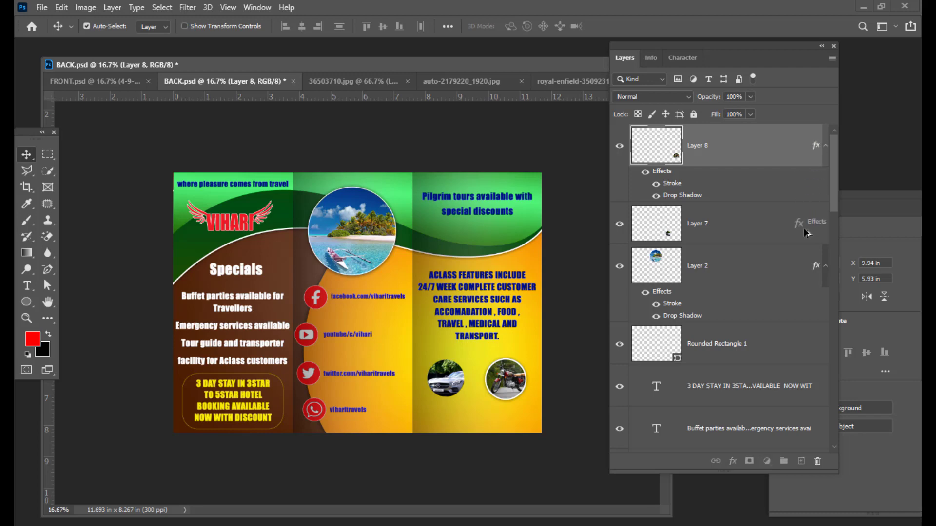
pyautogui.moveTo(805, 233); pyautogui.dragTo(805, 233)
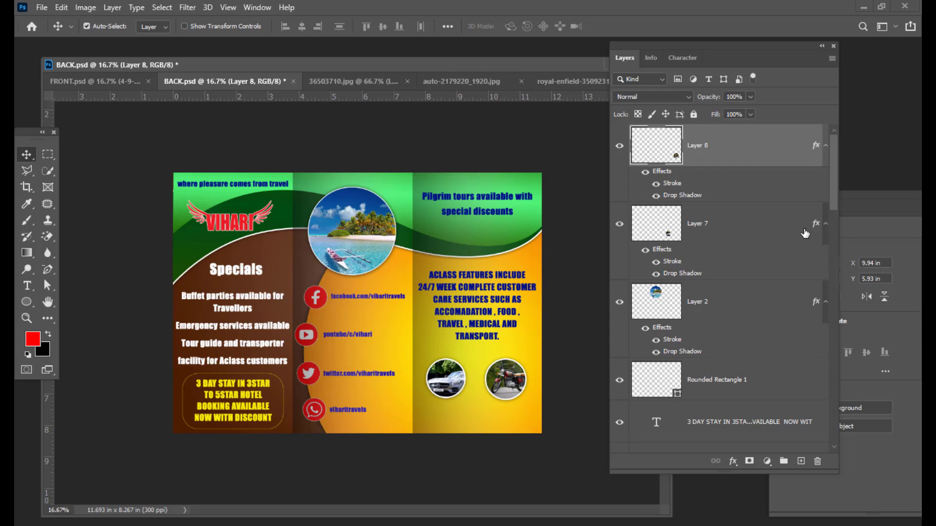
pyautogui.moveTo(647, 44); pyautogui.dragTo(661, 45)
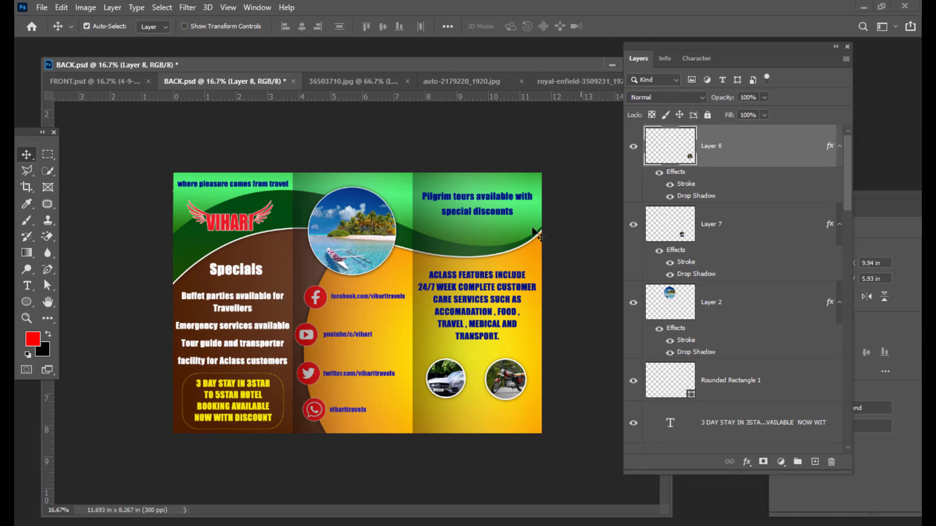
pyautogui.moveTo(358, 59); pyautogui.dragTo(354, 73)
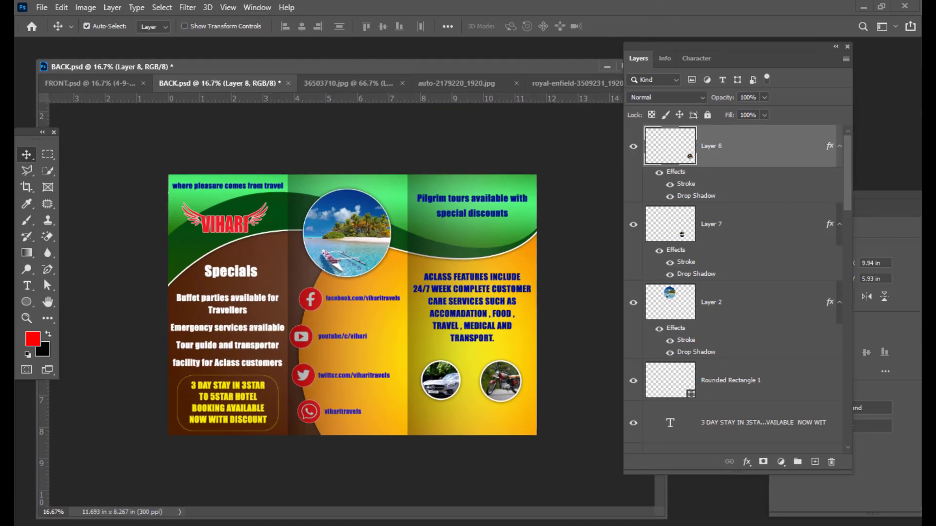
# Switch to the VIHARIBROCHURE Notepad file, copy the line "LUXERY CAR RENTAL AVAILABLE" and return to Photoshop.
pyautogui.hotkey('alt', 'Tab')
pyautogui.scroll(-2, 592, 346)
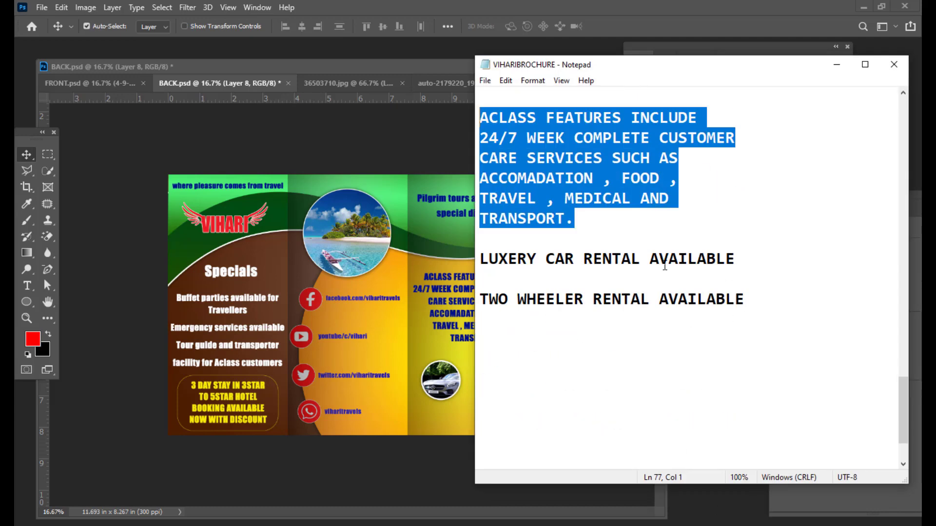
pyautogui.moveTo(736, 259); pyautogui.dragTo(463, 263)
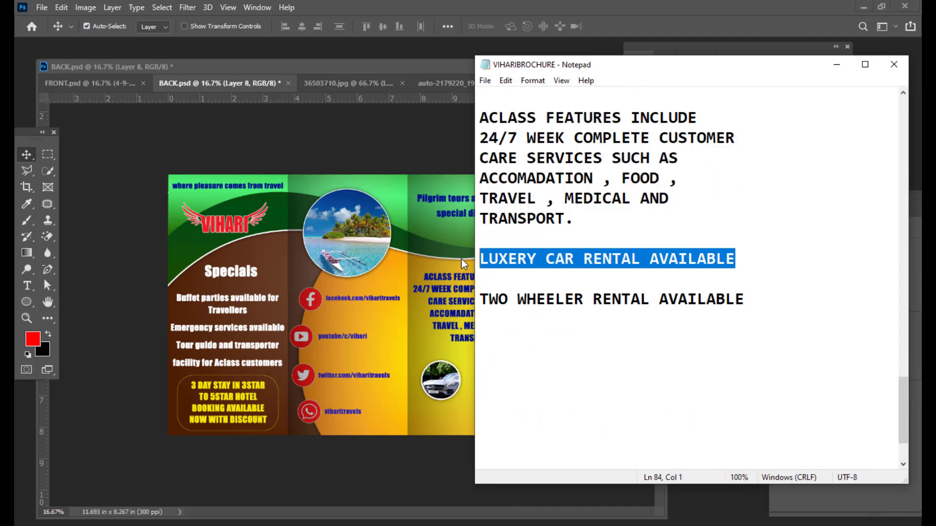
pyautogui.rightClick(563, 258)
pyautogui.click(585, 299)
pyautogui.click(836, 65)
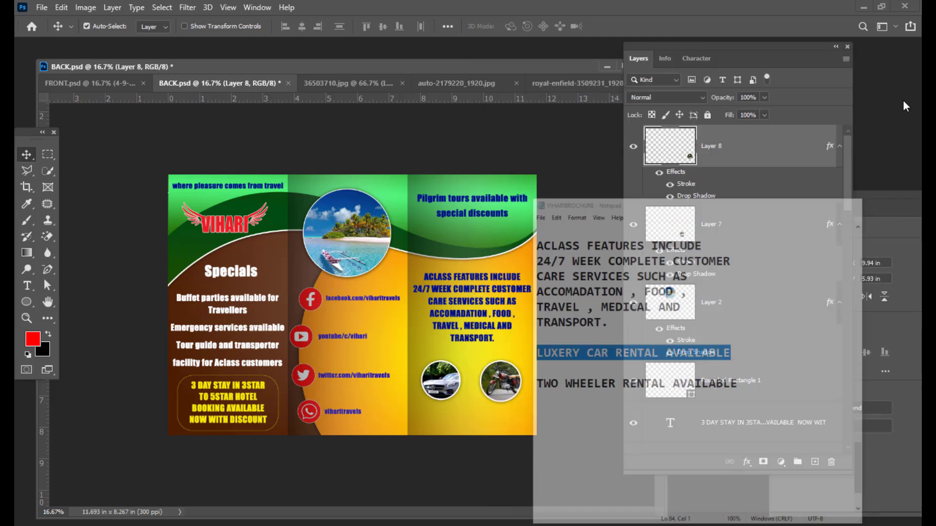
# Create a small text box beneath the car photo and fill it with the copied text "LUXERY CAR RENTAL AVAILABLE".
pyautogui.click(27, 286)
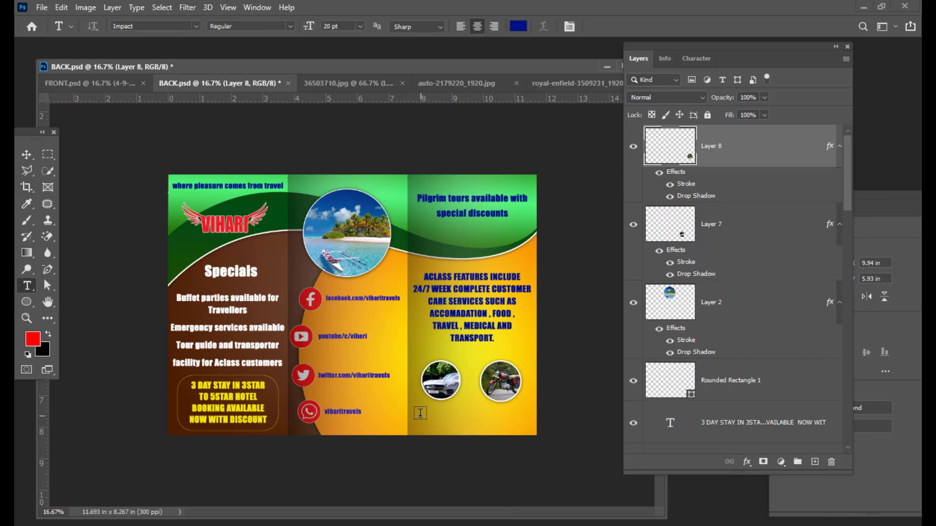
pyautogui.moveTo(417, 407); pyautogui.dragTo(474, 431)
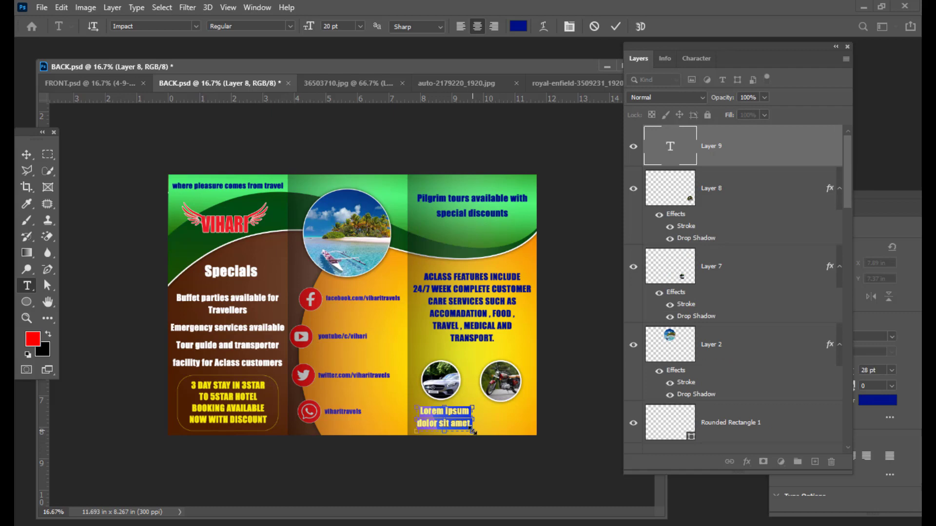
pyautogui.press('BackSpace')
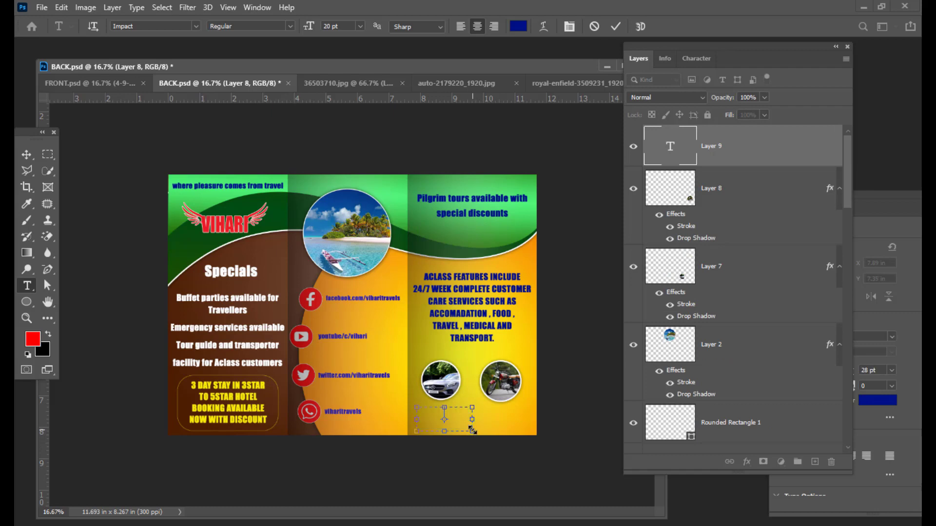
pyautogui.hotkey('ctrl', 'v')
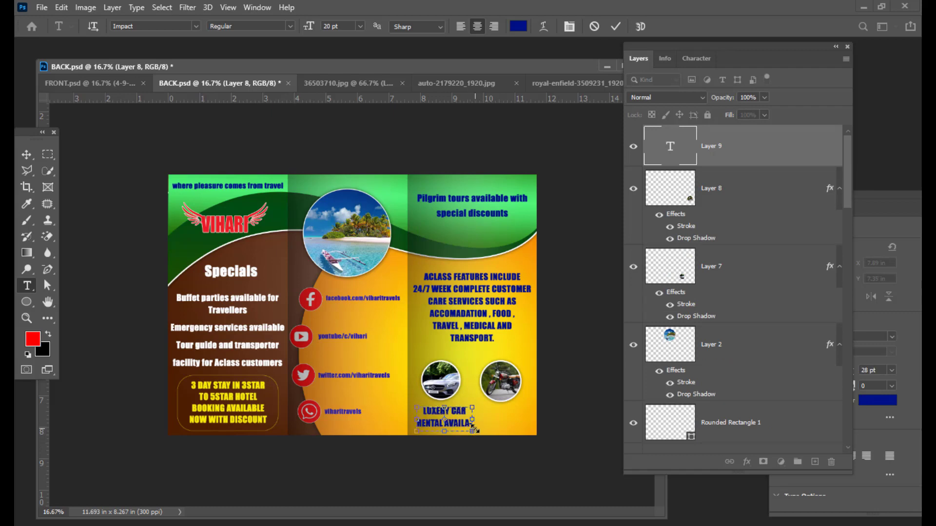
# Set the car rental caption's font size to 16 pt and its leading to 22 pt.
pyautogui.doubleClick(671, 147)
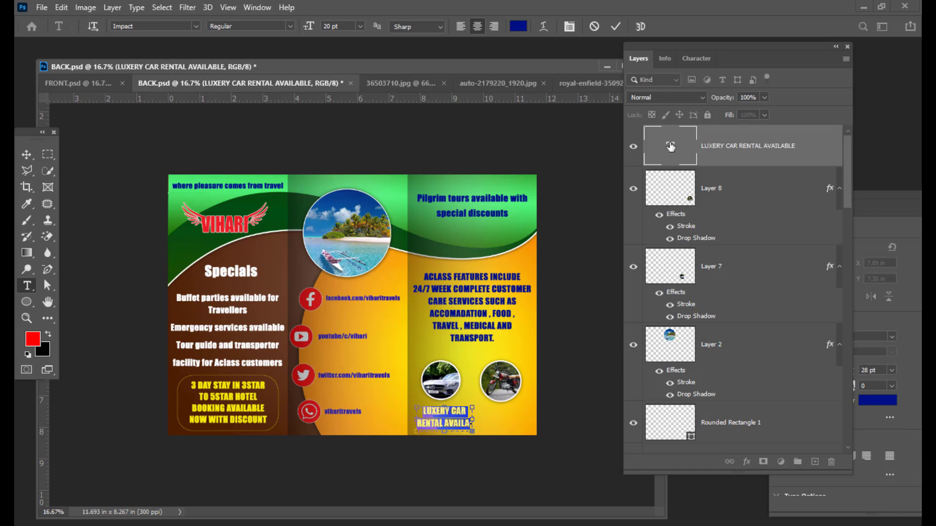
pyautogui.hotkey('ctrl', 'shift', ',')
pyautogui.hotkey('ctrl', 'shift', ',')
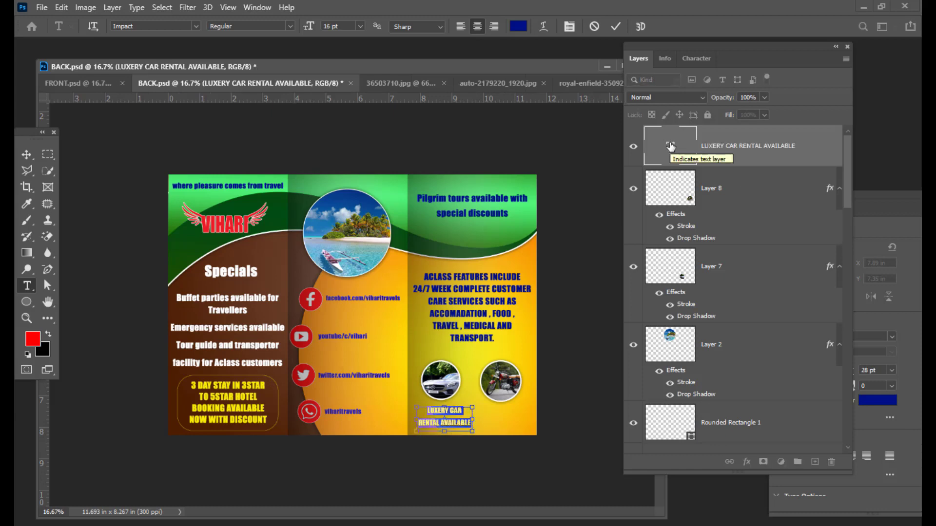
pyautogui.click(695, 59)
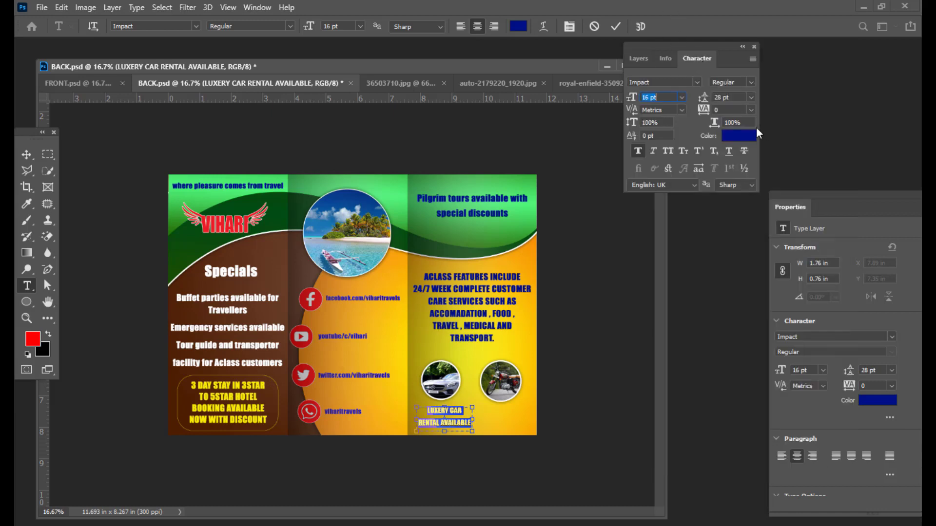
pyautogui.click(721, 98)
pyautogui.press('Down')
pyautogui.press('Down')
pyautogui.press('Down')
pyautogui.press('Down')
pyautogui.press('Down')
pyautogui.press('Down')
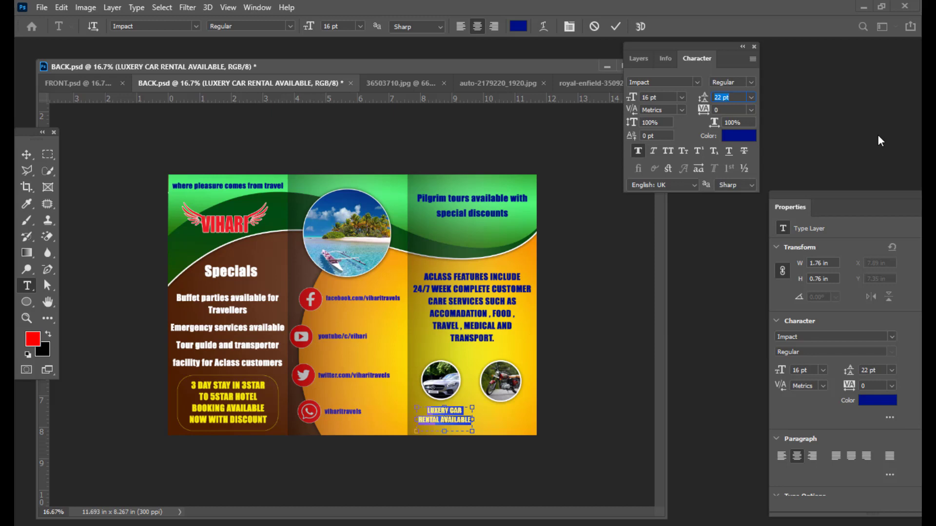
# Nudge the car rental caption slightly left and up to X 7.83 in, Y 7.33 in beneath the car photo.
pyautogui.click(29, 154)
pyautogui.press('Left')
pyautogui.press('Left')
pyautogui.press('Left')
pyautogui.press('Left')
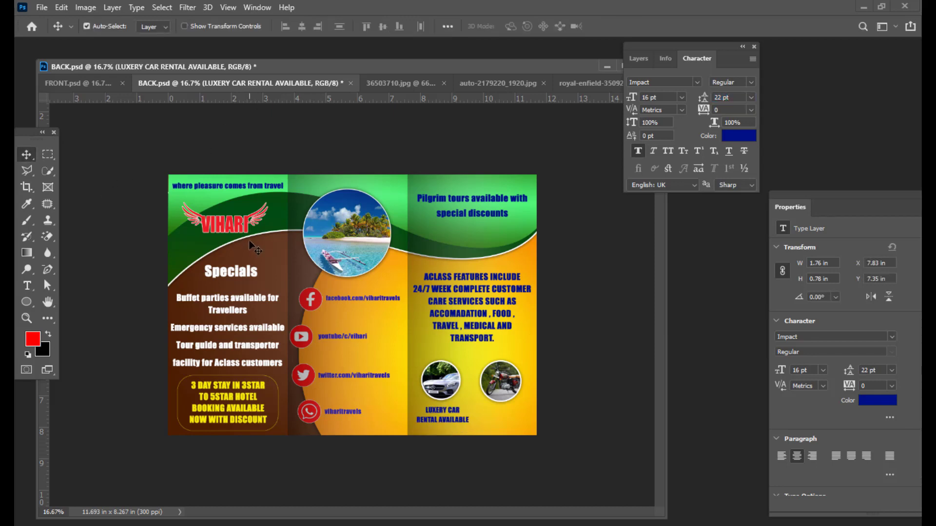
pyautogui.press('Up')
# Duplicate the car rental caption and place the copy beneath the motorcycle photo at X 9.75 in, Y 7.33 in.
pyautogui.click(643, 57)
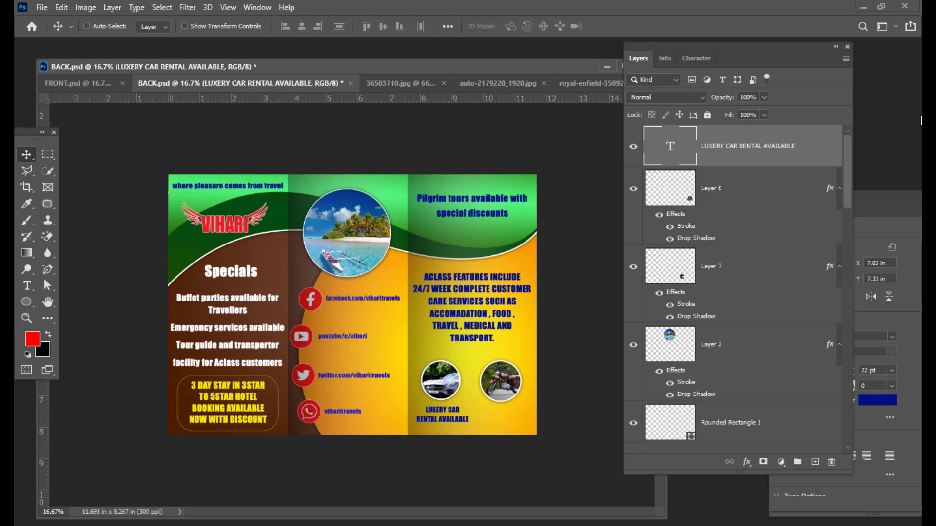
pyautogui.hotkey('ctrl', 'j')
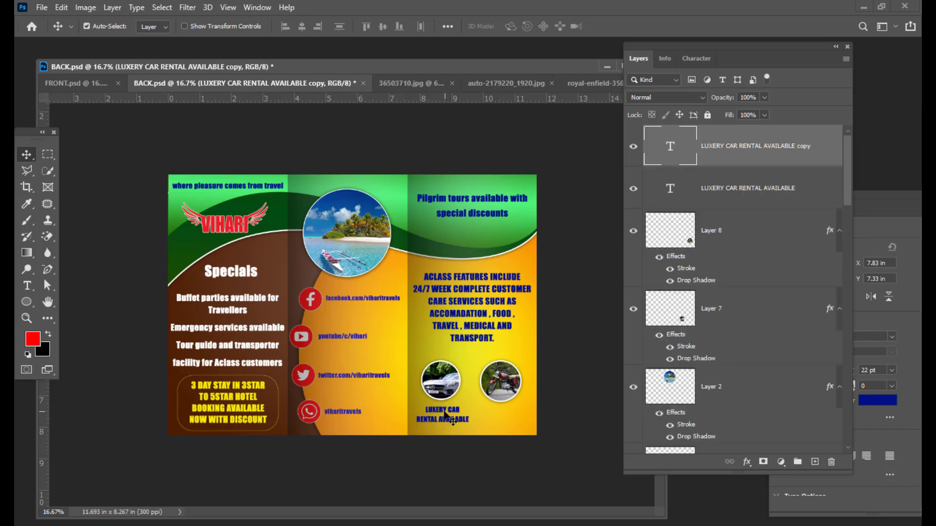
pyautogui.moveTo(446, 415); pyautogui.dragTo(505, 413)
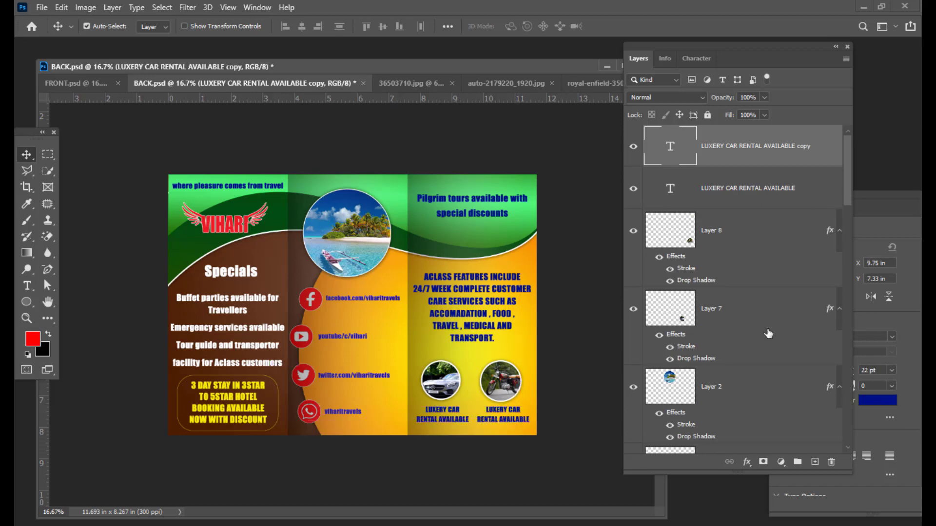
# Replace the caption under the motorcycle with "TWO WHEELER RENTAL AVAILABLE", copied from the Notepad file.
pyautogui.doubleClick(670, 150)
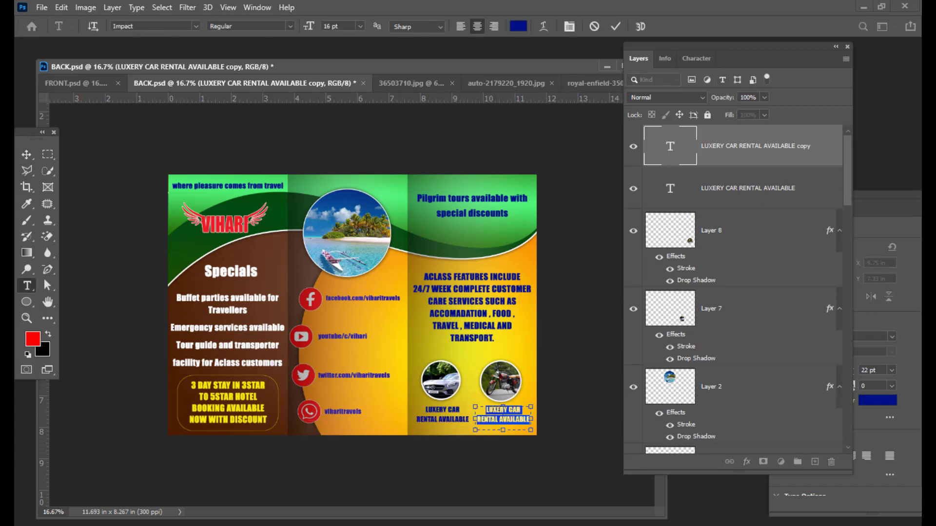
pyautogui.hotkey('alt', 'Tab')
pyautogui.moveTo(755, 303); pyautogui.dragTo(456, 303)
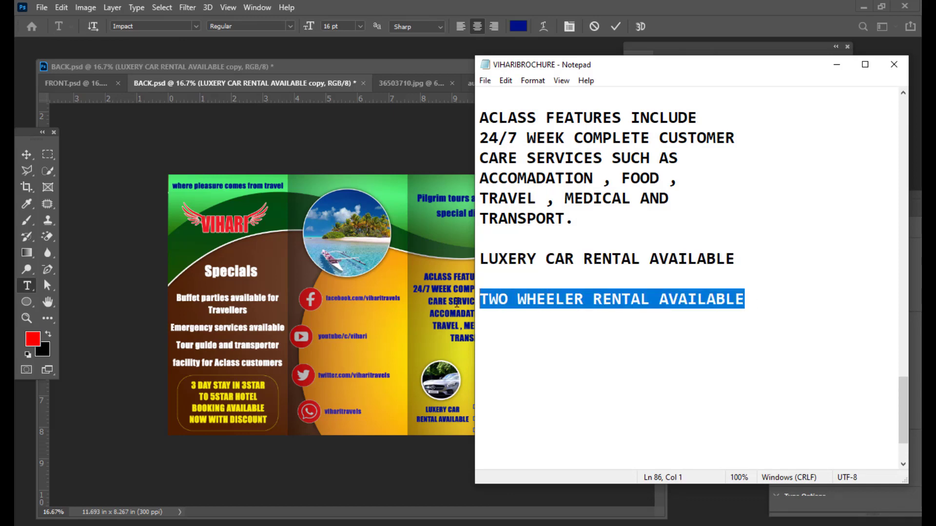
pyautogui.rightClick(520, 295)
pyautogui.click(545, 334)
pyautogui.click(846, 69)
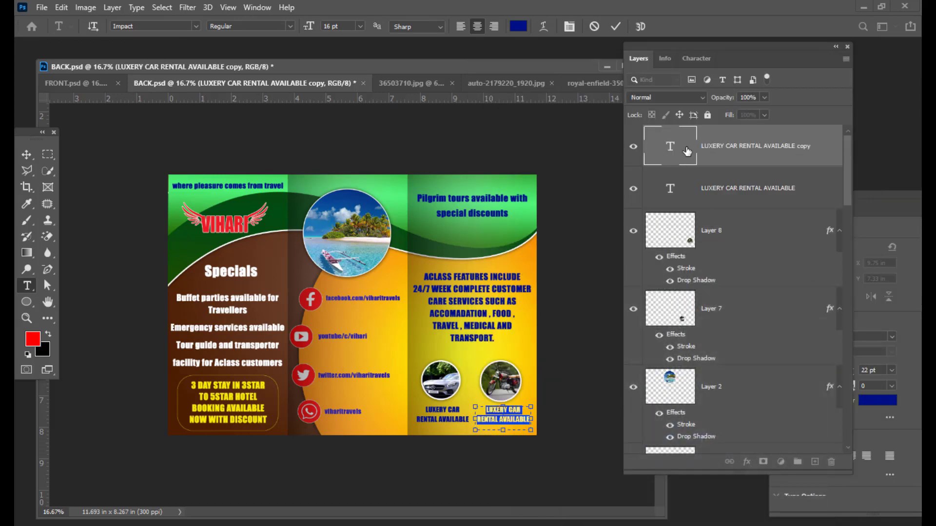
pyautogui.hotkey('ctrl', 'v')
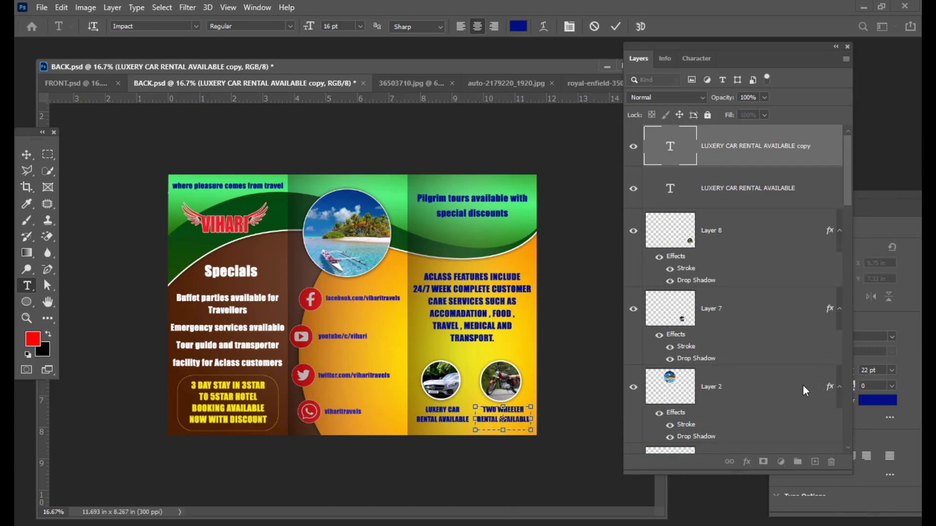
pyautogui.click(27, 155)
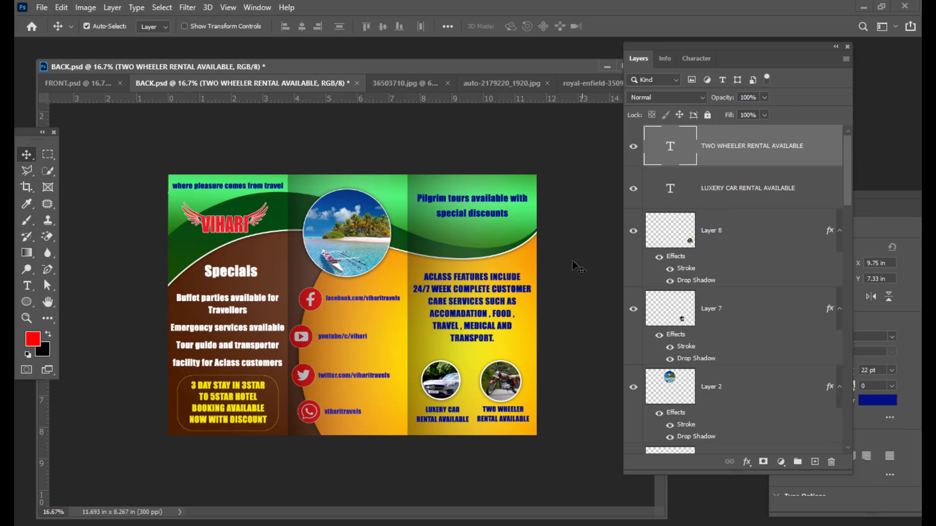
# Switch to the FRONT.psd document and look through its layers for the coupon starburst badge.
pyautogui.click(77, 88)
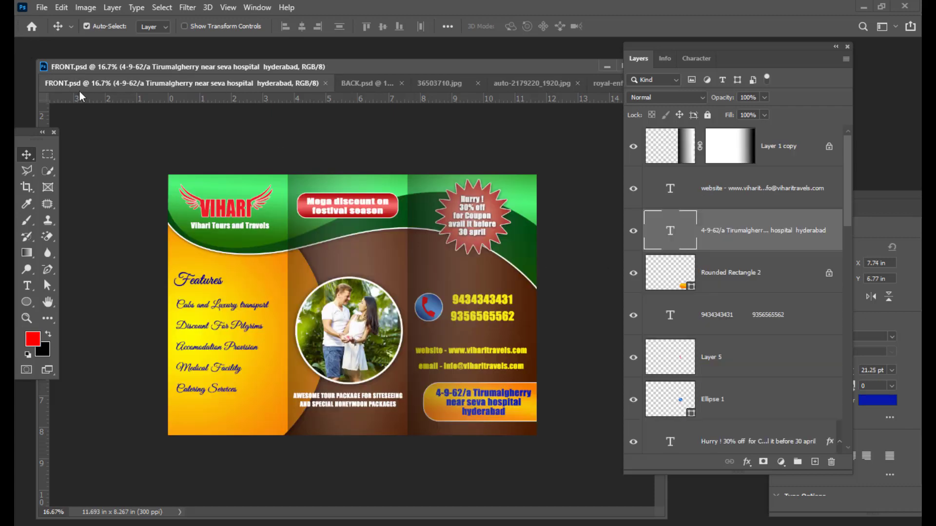
pyautogui.click(365, 84)
pyautogui.click(63, 88)
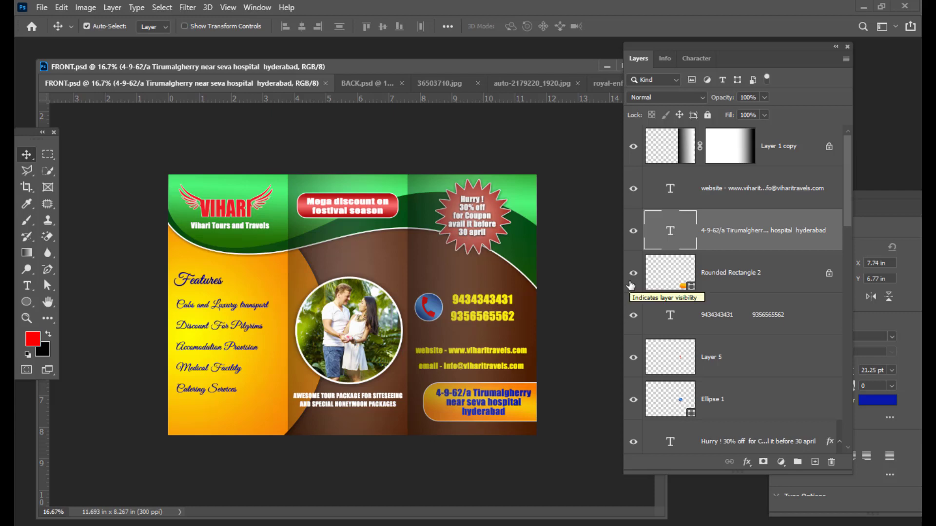
pyautogui.rightClick(502, 215)
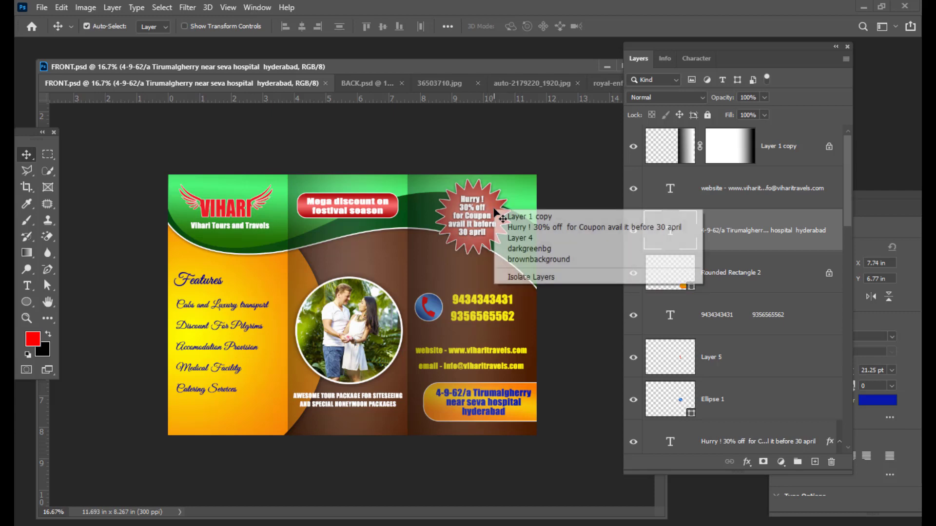
pyautogui.click(517, 216)
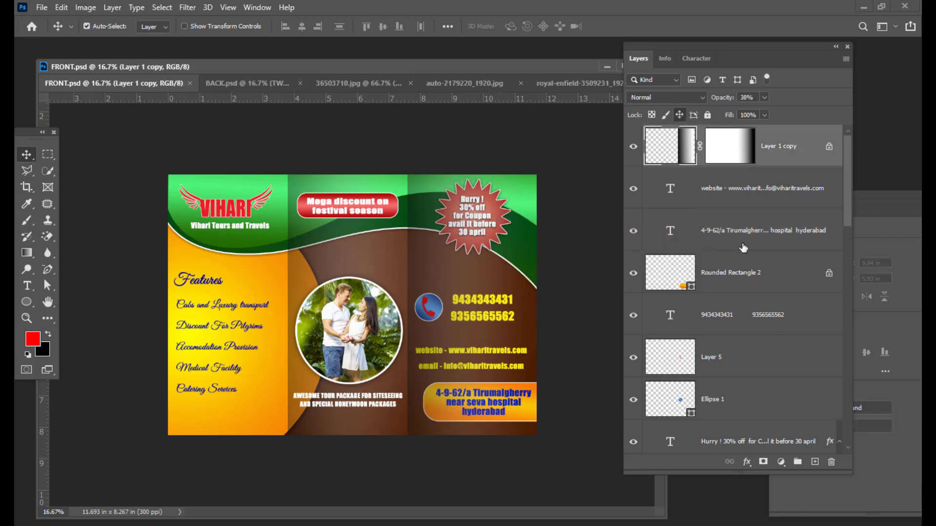
pyautogui.scroll(-1, 757, 245)
pyautogui.scroll(1, 757, 246)
pyautogui.scroll(-4, 756, 245)
# Add a Gradient Overlay to Layer 4, the coupon starburst badge on the brochure front.
pyautogui.rightClick(477, 219)
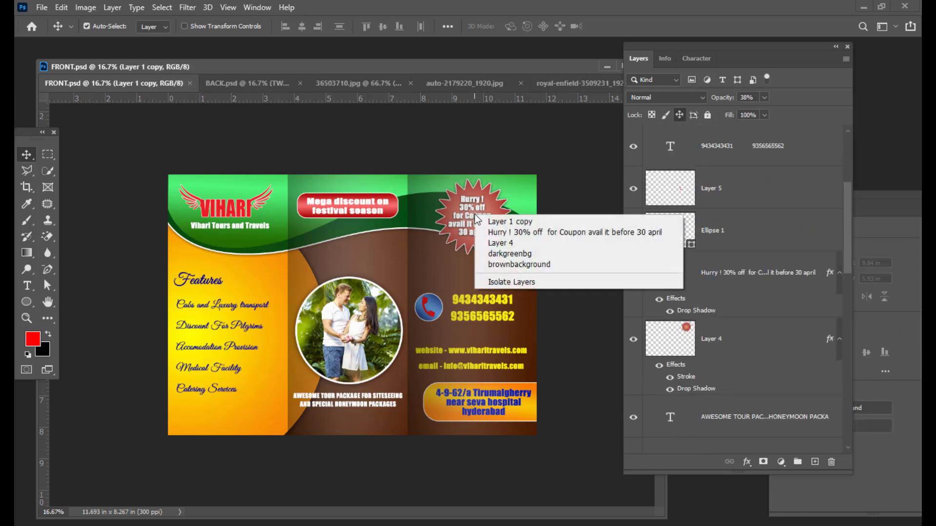
pyautogui.click(494, 233)
pyautogui.click(730, 351)
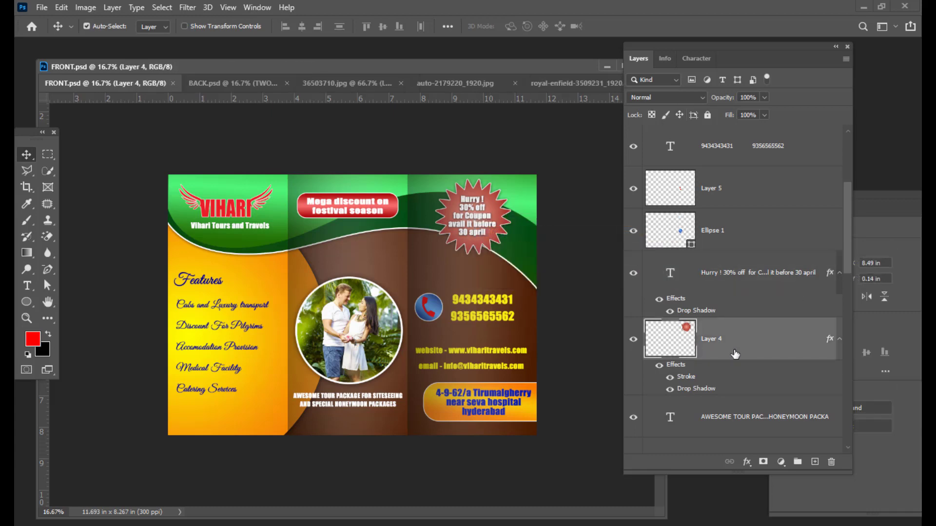
pyautogui.doubleClick(742, 356)
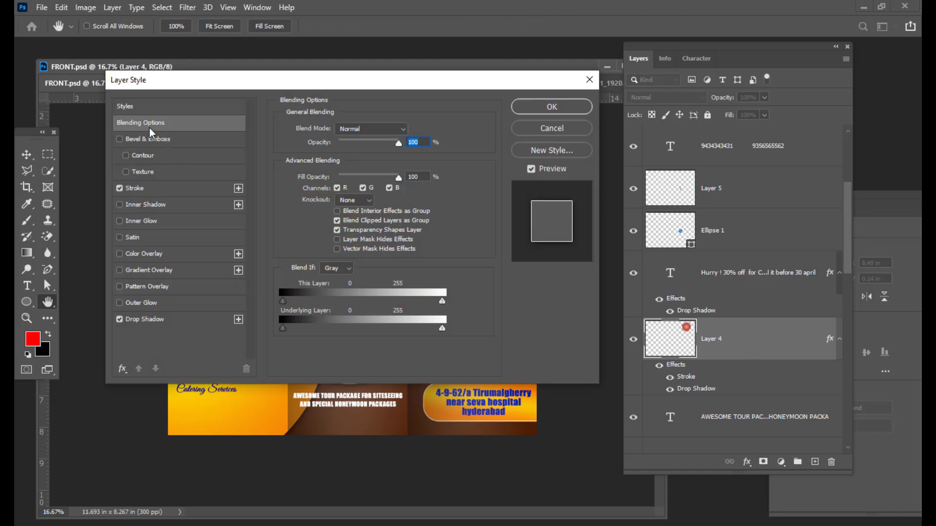
pyautogui.moveTo(243, 81); pyautogui.dragTo(712, 138)
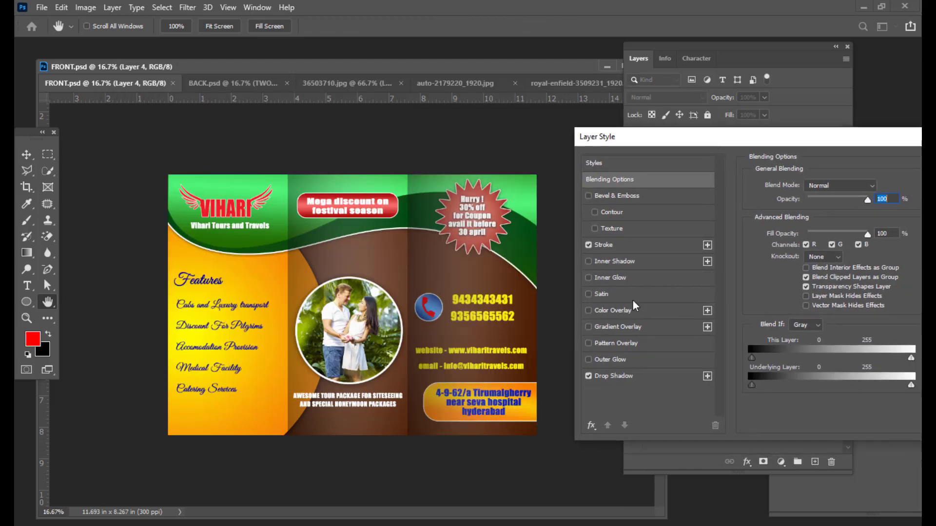
pyautogui.click(589, 327)
pyautogui.click(634, 326)
pyautogui.moveTo(728, 144); pyautogui.dragTo(691, 145)
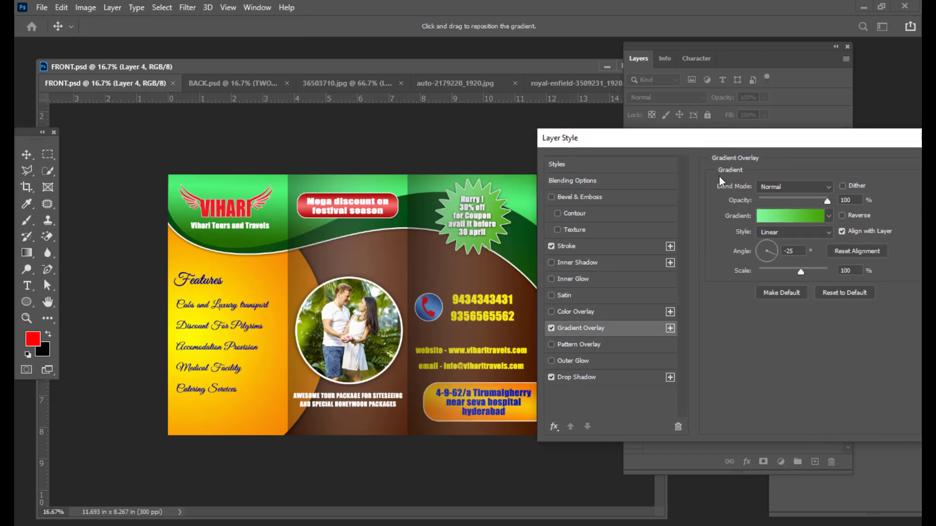
# Recolour the badge's overlay gradient with start stop #eef847 and end stop #fcd707.
pyautogui.click(799, 218)
pyautogui.doubleClick(790, 324)
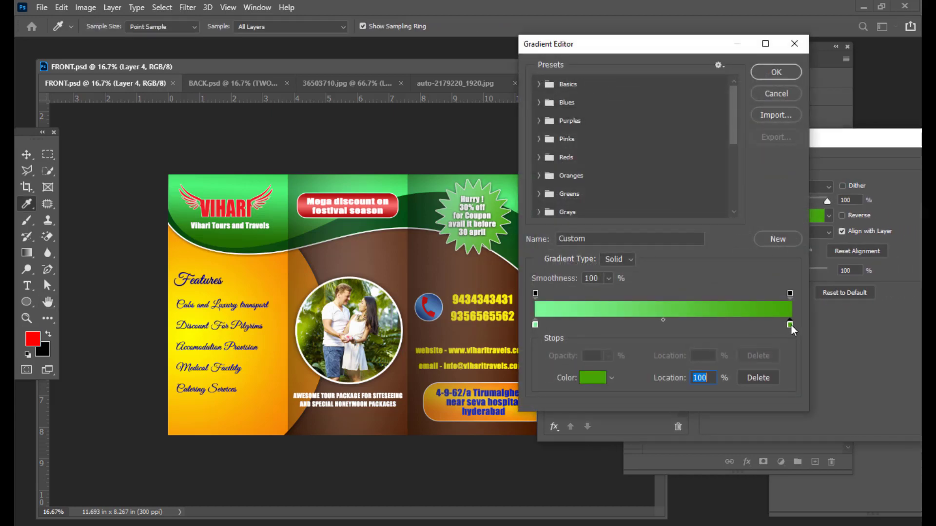
pyautogui.click(686, 358)
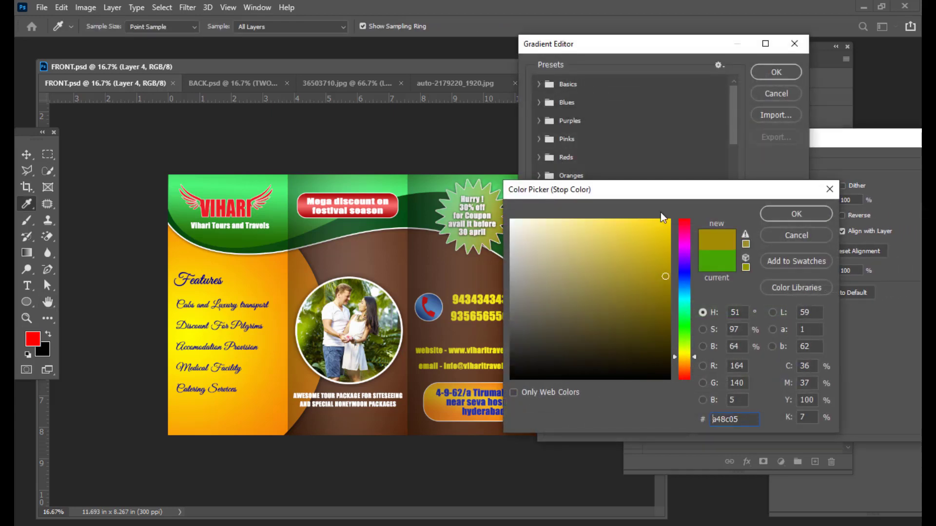
pyautogui.click(666, 221)
pyautogui.click(775, 214)
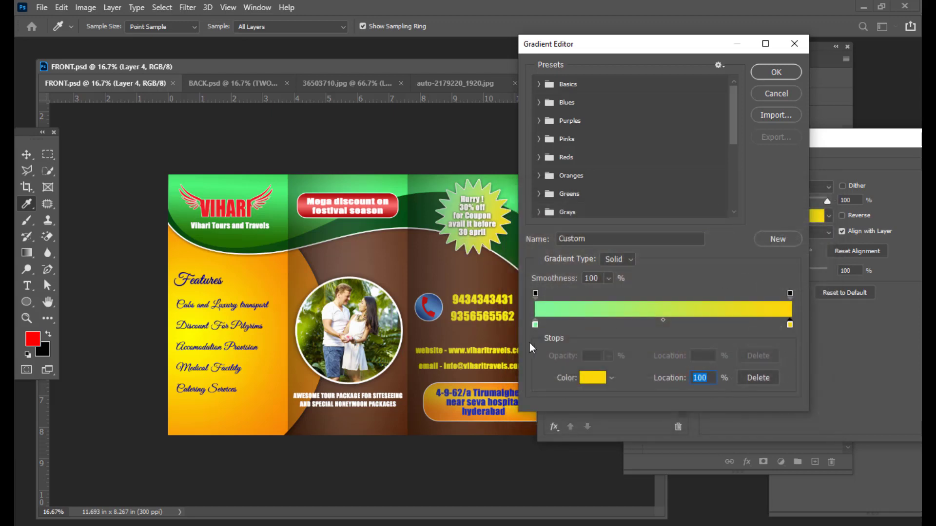
pyautogui.doubleClick(535, 325)
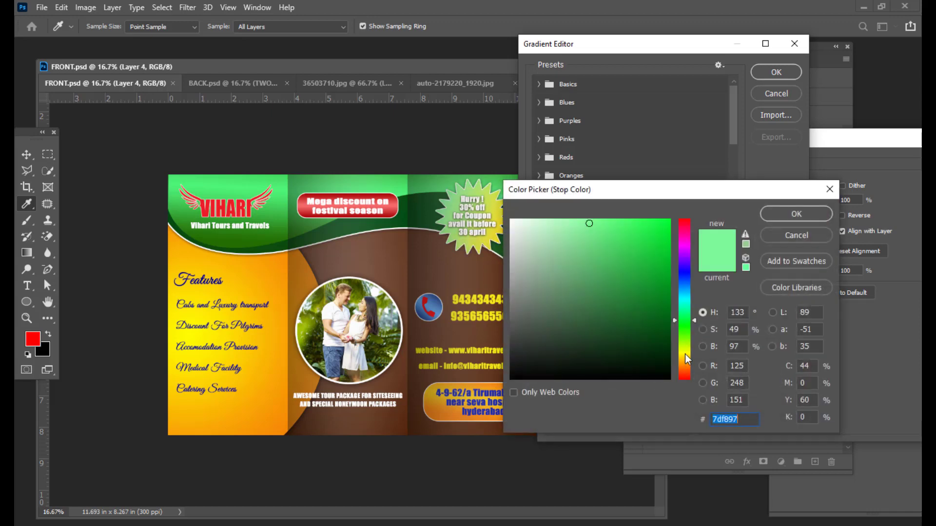
pyautogui.click(686, 352)
pyautogui.click(625, 223)
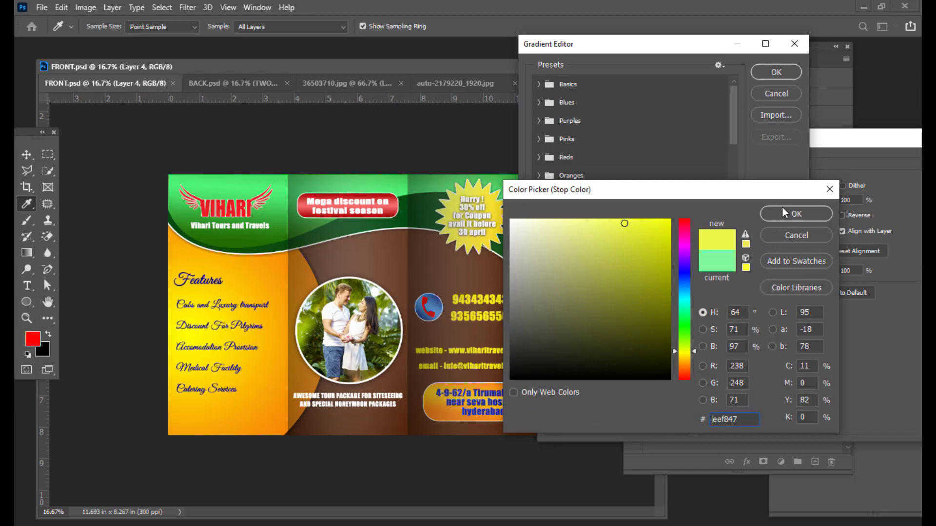
pyautogui.click(782, 213)
# Change the gradient's end stop to orange #fc6907 and accept the edited gradient.
pyautogui.doubleClick(790, 324)
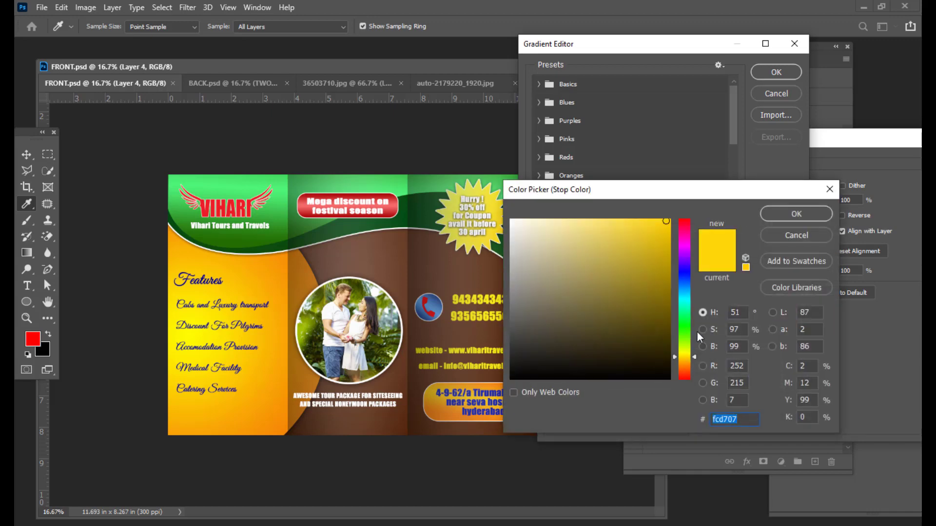
pyautogui.click(687, 369)
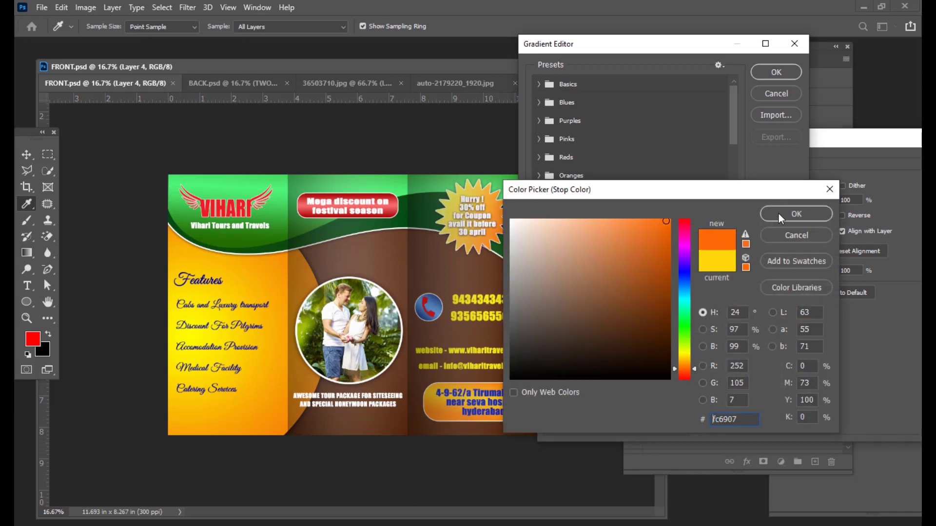
pyautogui.click(779, 213)
pyautogui.click(776, 73)
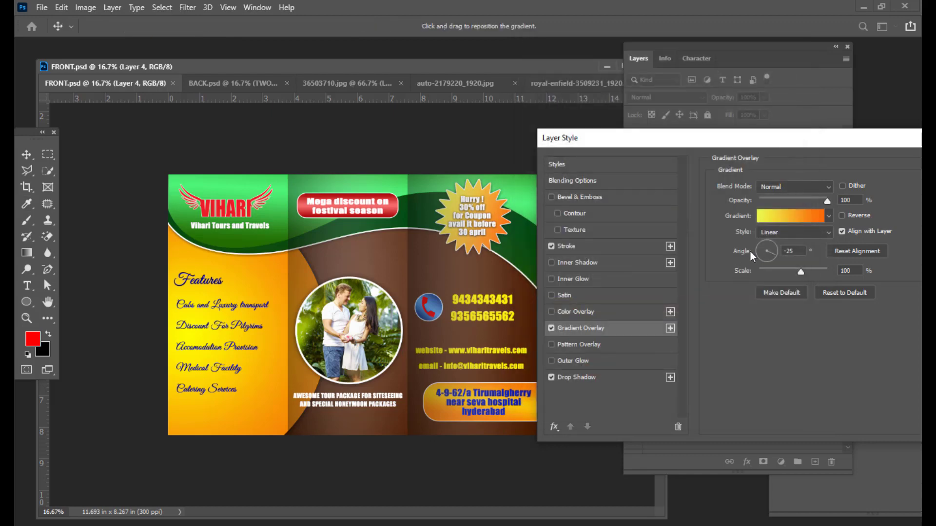
# Set the badge's gradient overlay style to Radial and apply the layer style.
pyautogui.click(774, 234)
pyautogui.click(766, 245)
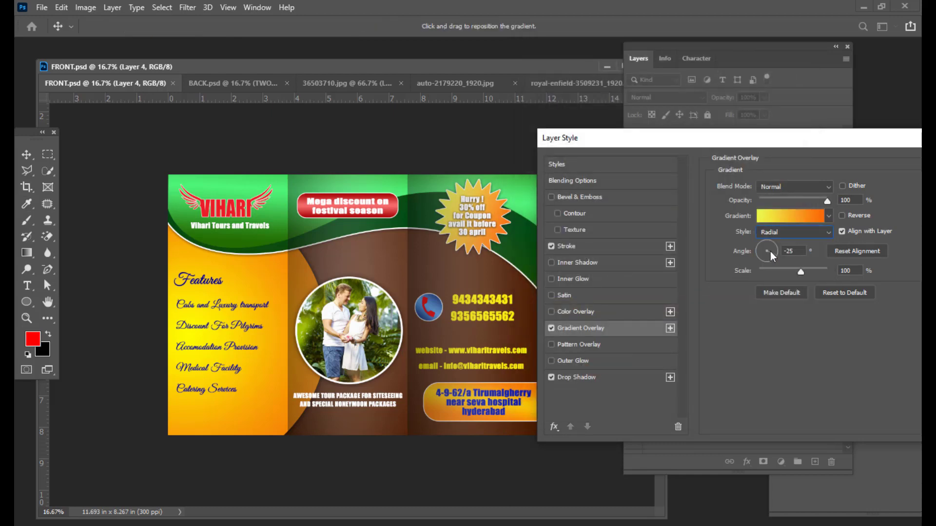
pyautogui.moveTo(718, 134); pyautogui.dragTo(368, 137)
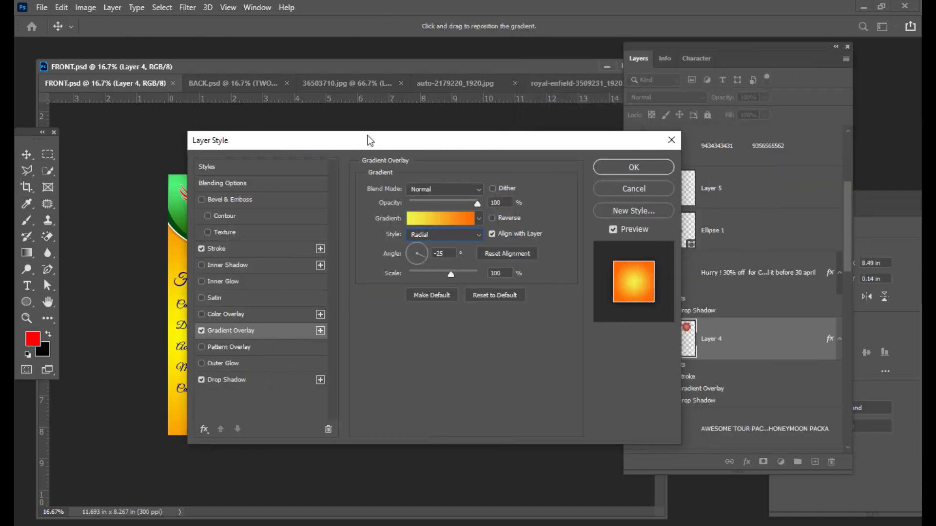
pyautogui.click(609, 168)
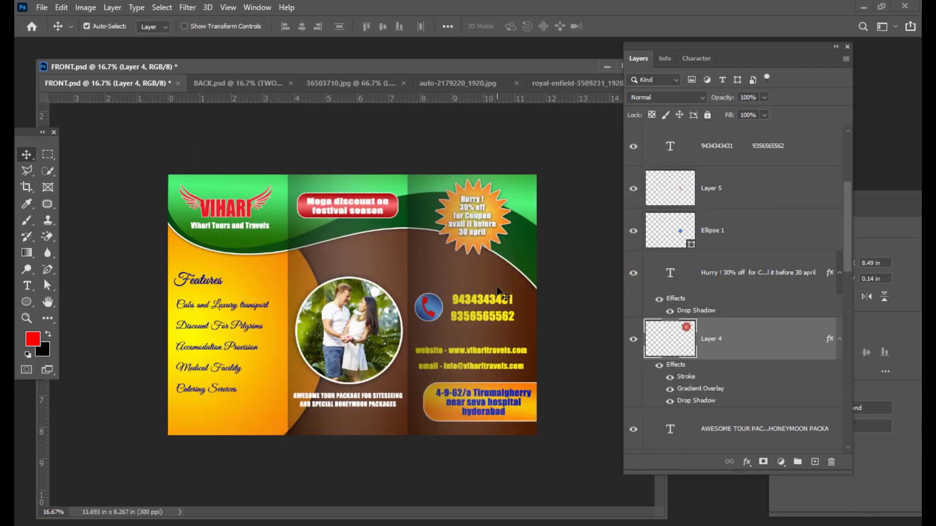
# Check BACK.psd, return to FRONT.psd, and stamp all visible layers into a new merged layer above Layer 1 copy.
pyautogui.click(240, 85)
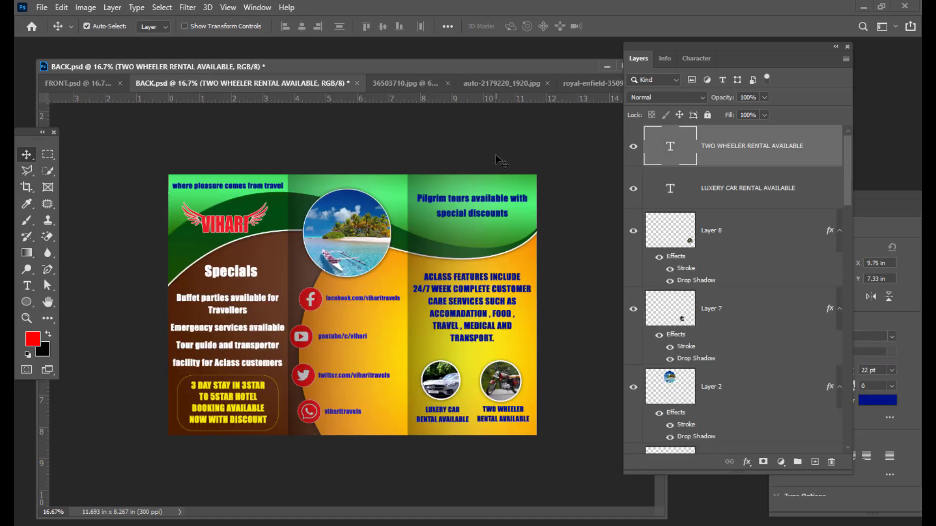
pyautogui.click(51, 87)
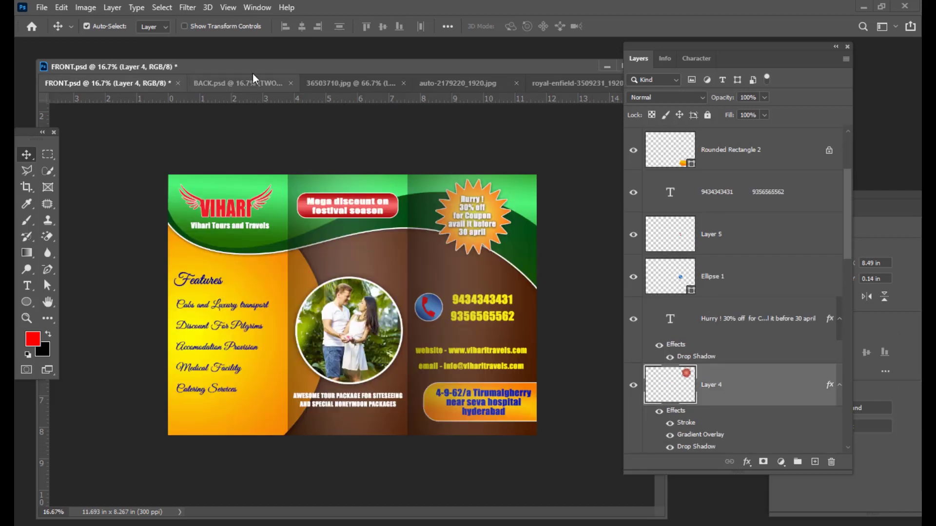
pyautogui.moveTo(254, 70); pyautogui.dragTo(287, 67)
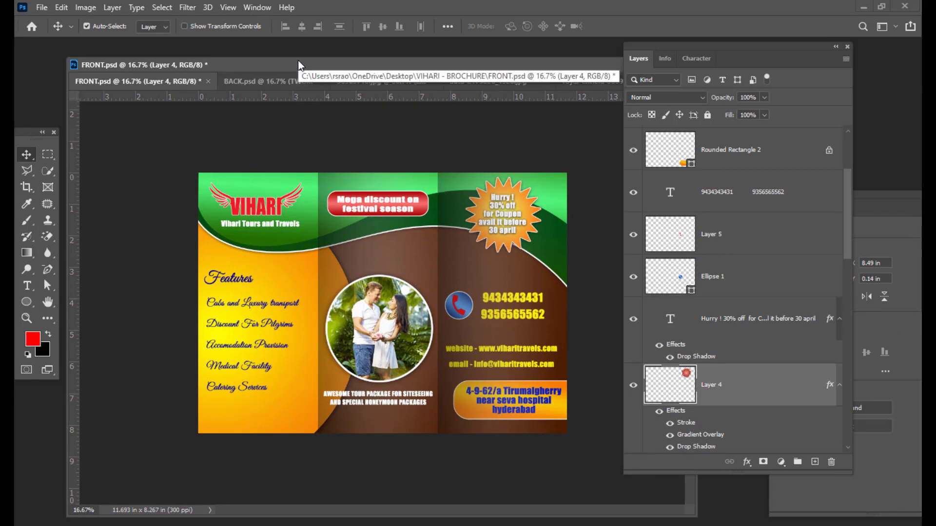
pyautogui.moveTo(299, 65); pyautogui.dragTo(306, 69)
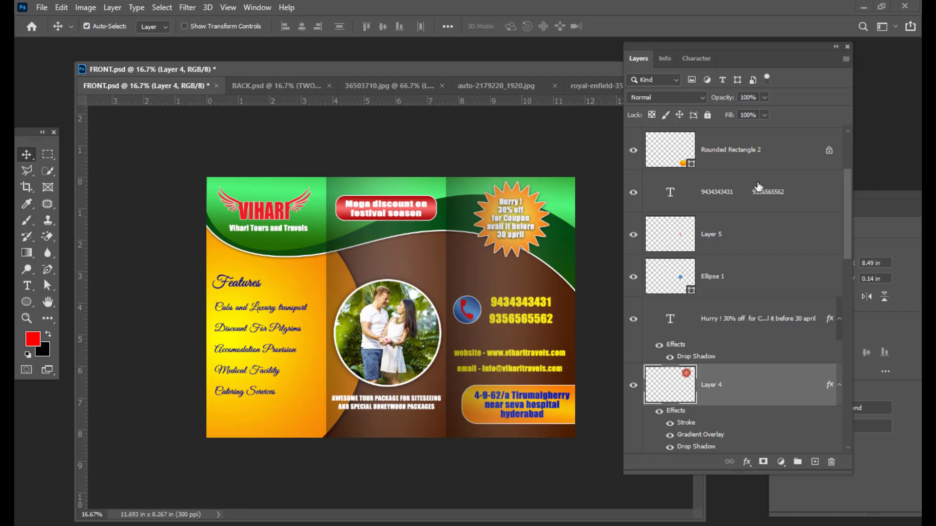
pyautogui.scroll(3, 759, 187)
pyautogui.click(808, 155)
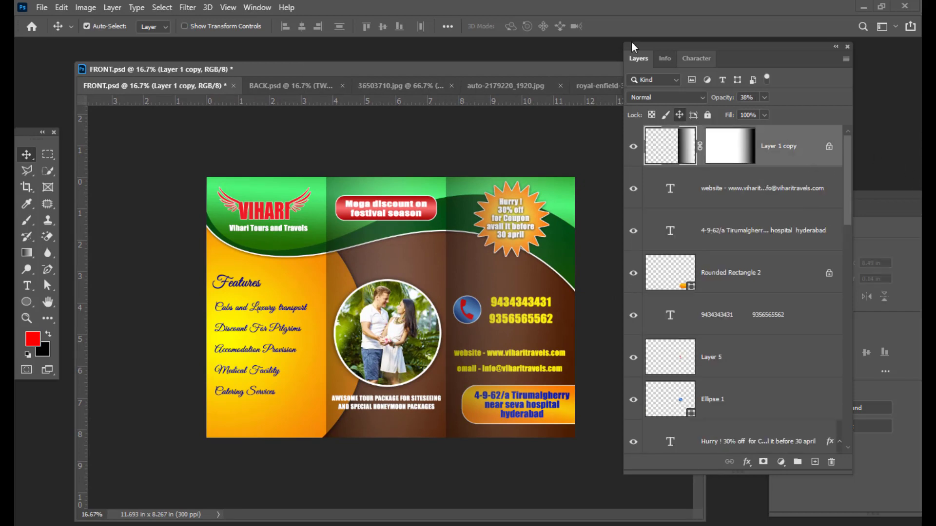
pyautogui.moveTo(636, 43); pyautogui.dragTo(648, 43)
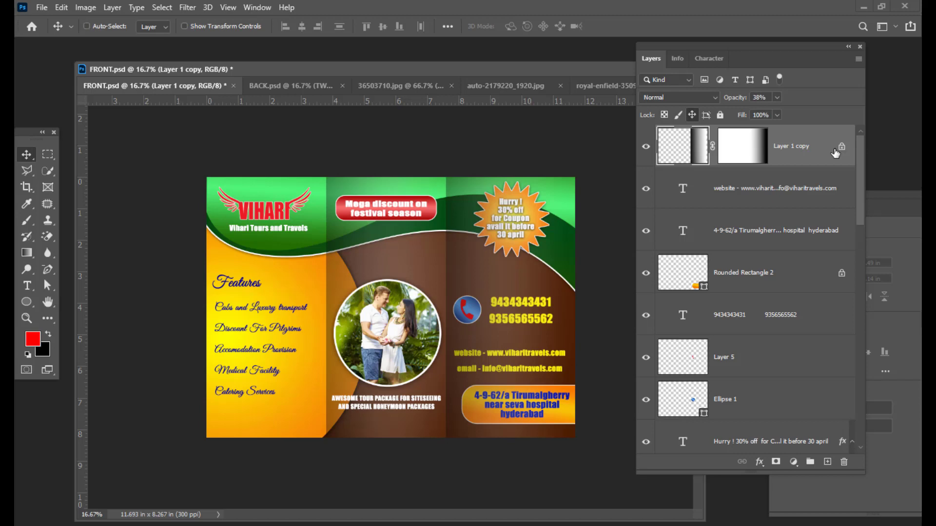
pyautogui.hotkey('ctrl', 'shift', 'alt', 'e')
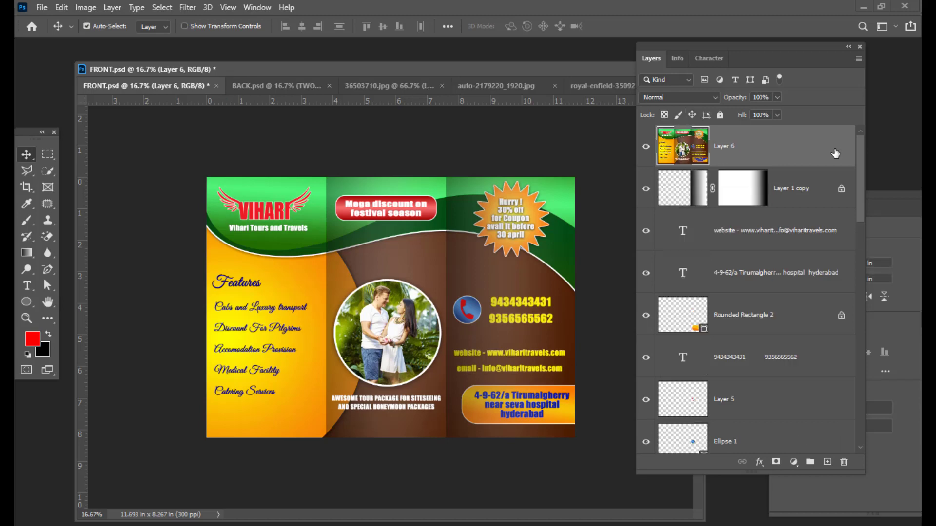
# Switch to BACK.psd and stamp all visible layers into a new merged layer at the top of the stack.
pyautogui.click(252, 87)
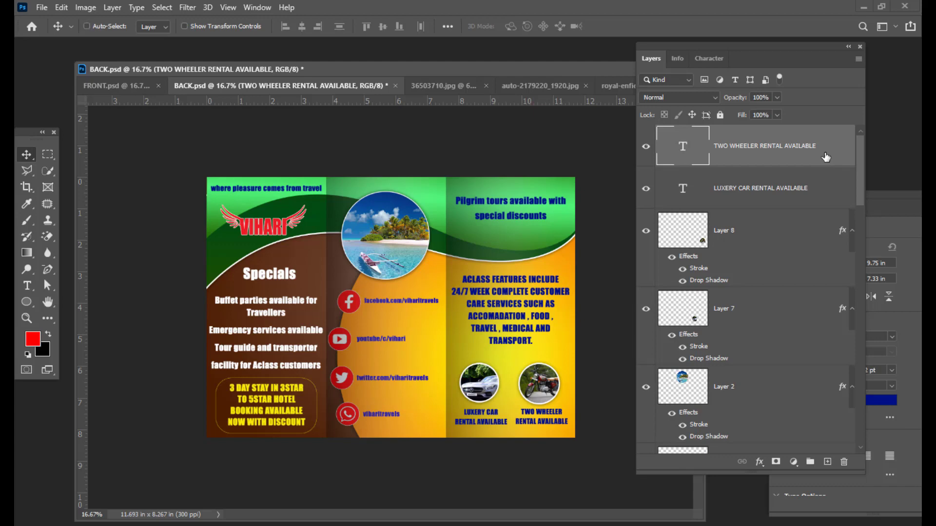
pyautogui.hotkey('ctrl', 'shift', 'alt', 'e')
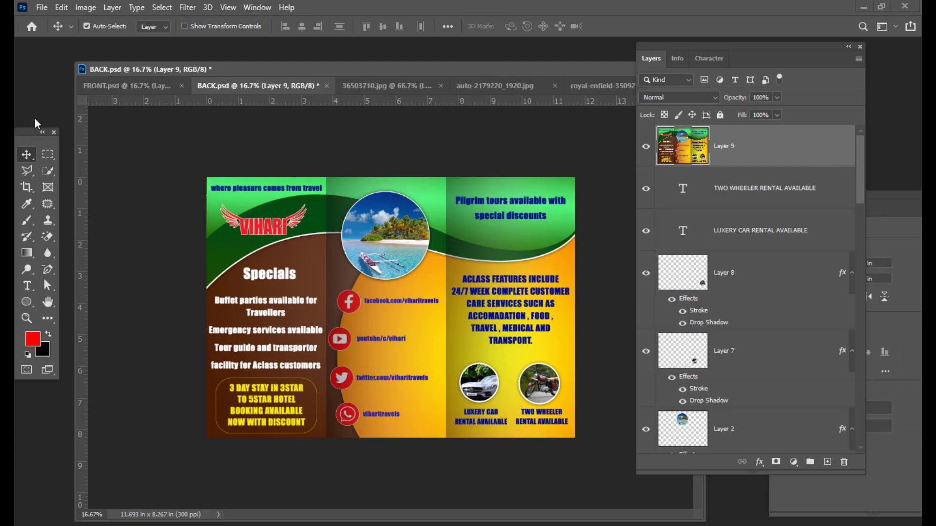
# Convert FRONT.psd to CMYK Color without merging layers or rasterizing smart objects, accepting the U.S. Web Coated (SWOP) v2 profile.
pyautogui.click(121, 86)
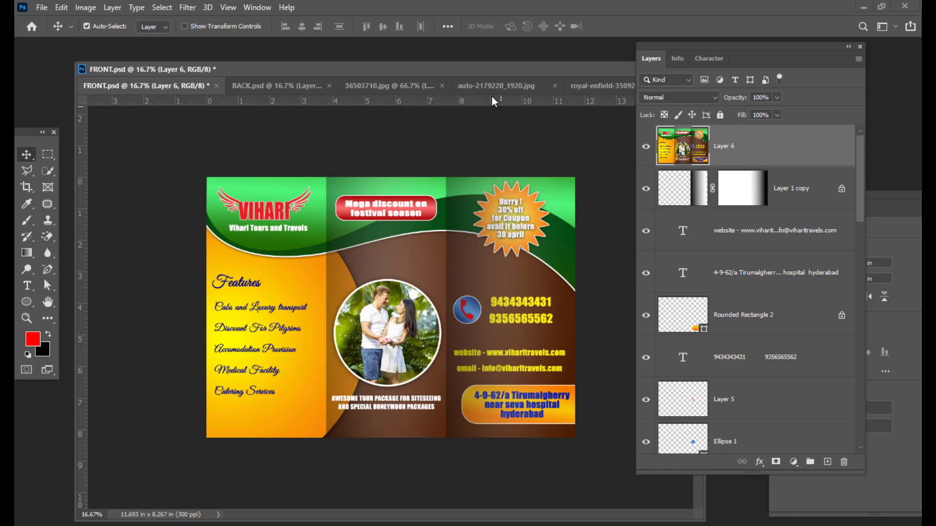
pyautogui.moveTo(435, 73); pyautogui.dragTo(449, 68)
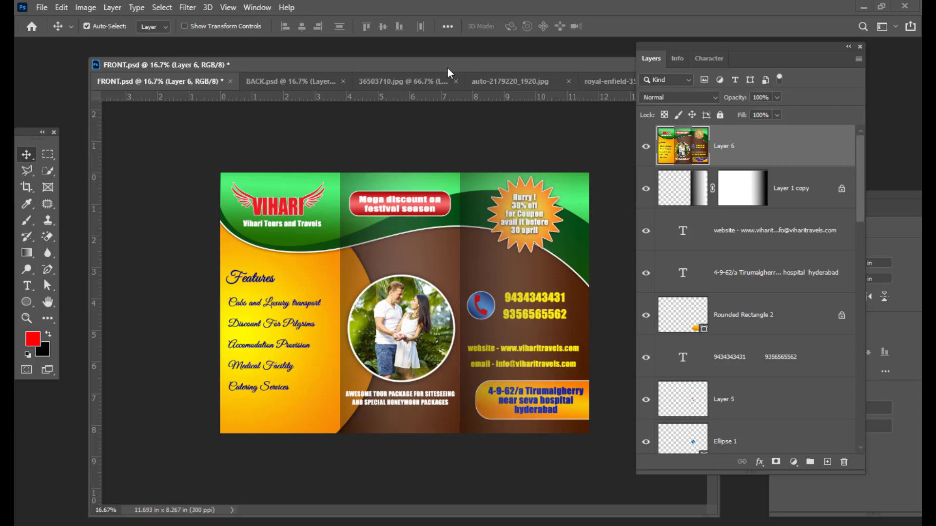
pyautogui.moveTo(431, 65); pyautogui.dragTo(421, 69)
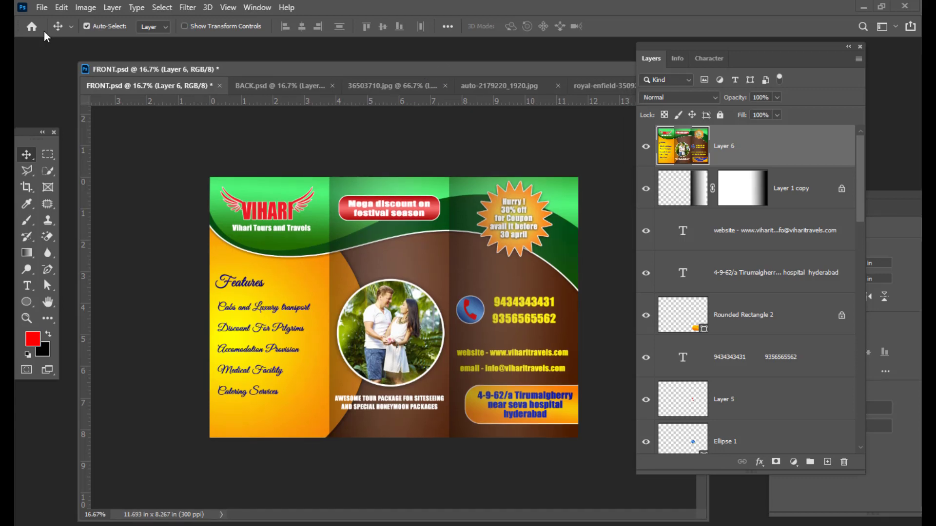
pyautogui.click(77, 7)
pyautogui.moveTo(115, 21)
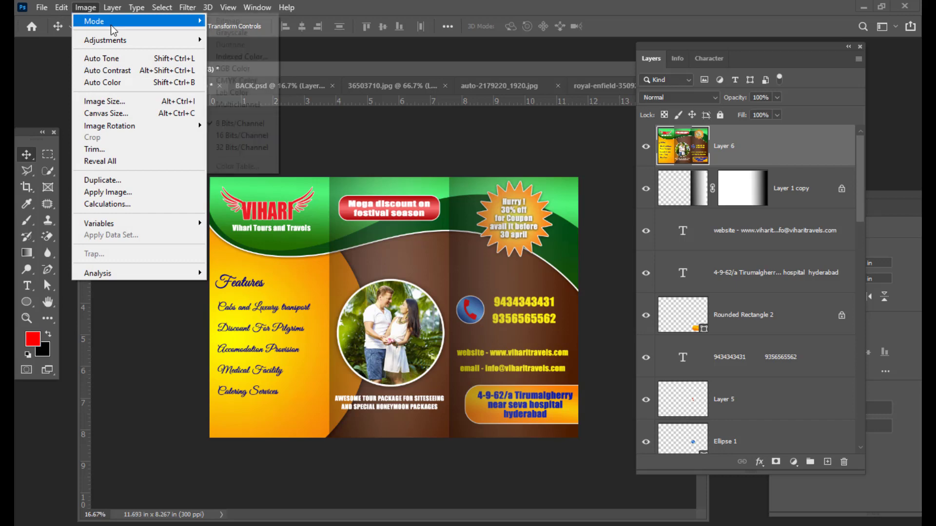
pyautogui.click(247, 80)
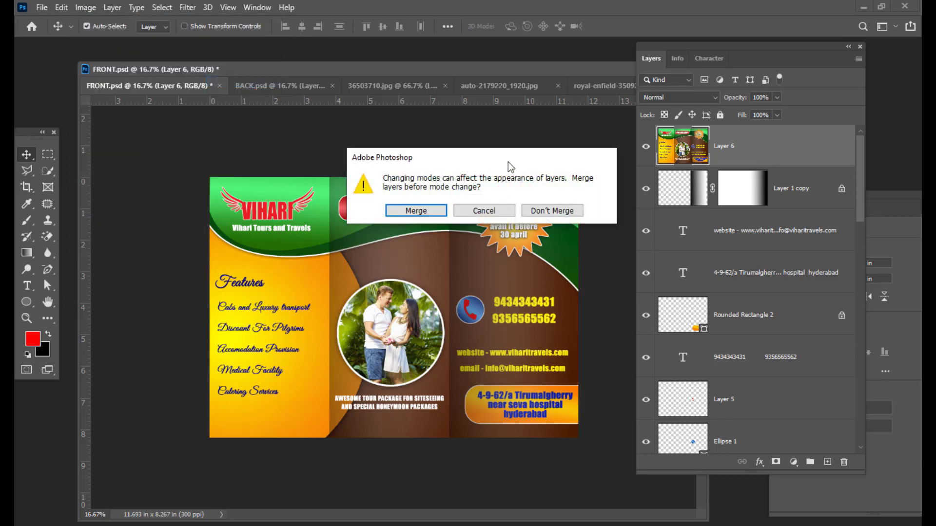
pyautogui.moveTo(397, 123); pyautogui.dragTo(370, 132)
pyautogui.click(544, 186)
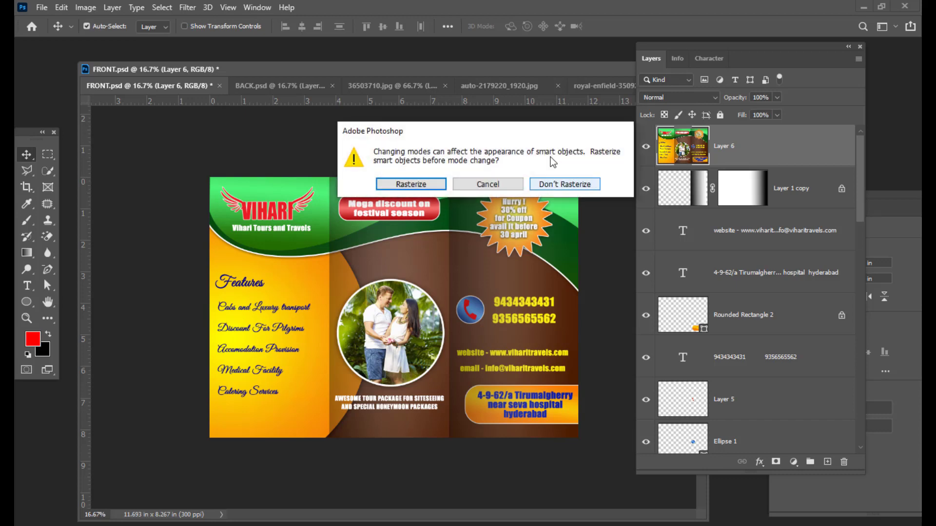
pyautogui.moveTo(520, 138); pyautogui.dragTo(498, 137)
pyautogui.click(539, 182)
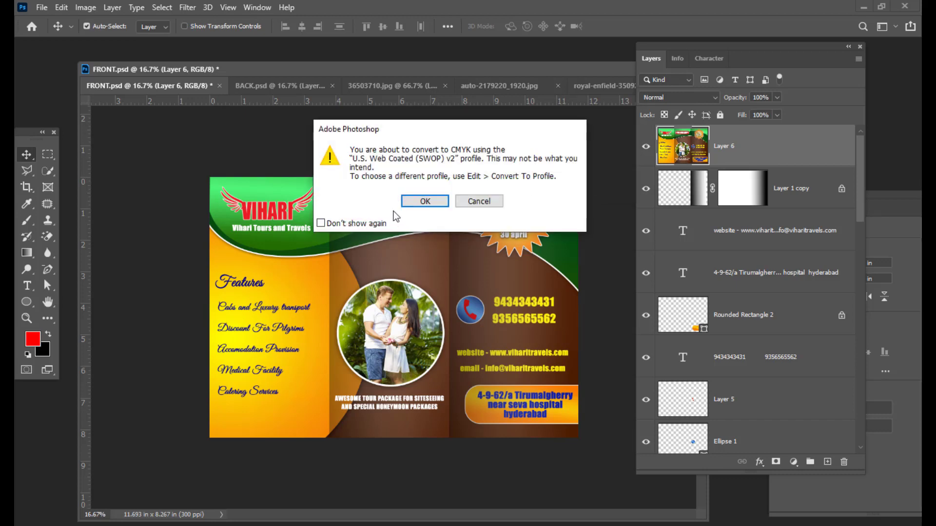
pyautogui.click(413, 204)
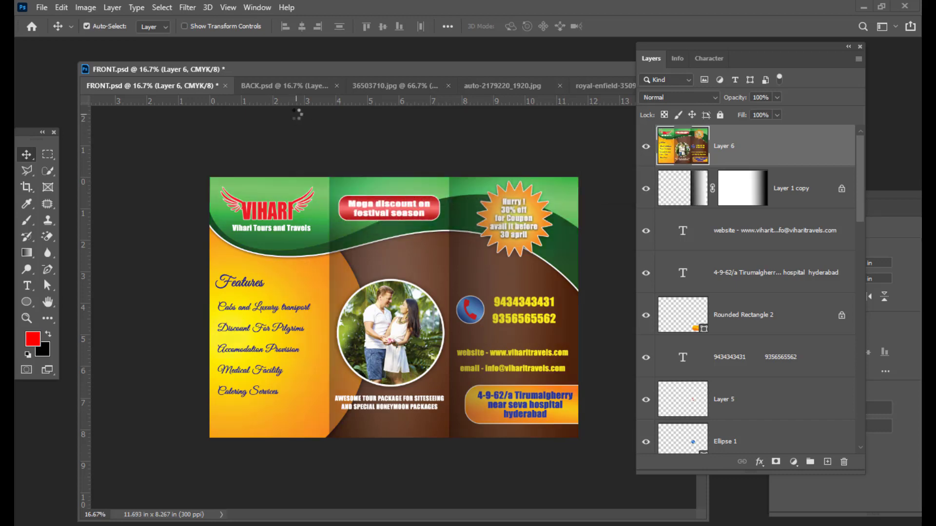
# Convert BACK.psd to CMYK Color without merging layers or rasterizing smart objects, accepting the U.S. Web Coated (SWOP) v2 profile.
pyautogui.click(295, 87)
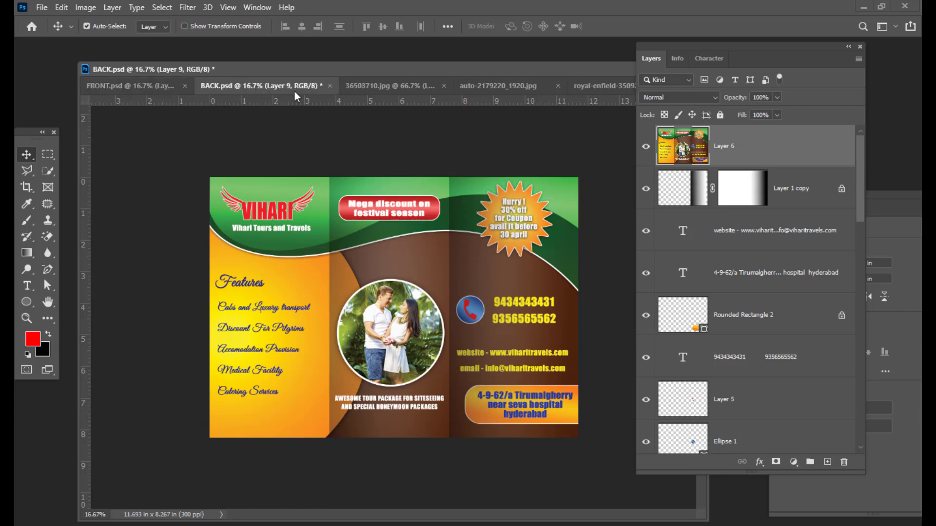
pyautogui.moveTo(346, 71); pyautogui.dragTo(352, 68)
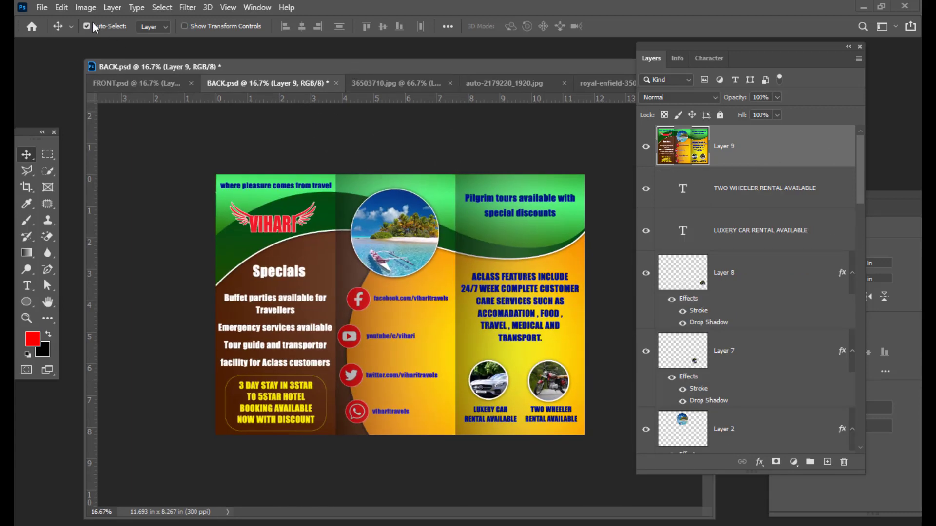
pyautogui.click(88, 8)
pyautogui.moveTo(97, 21)
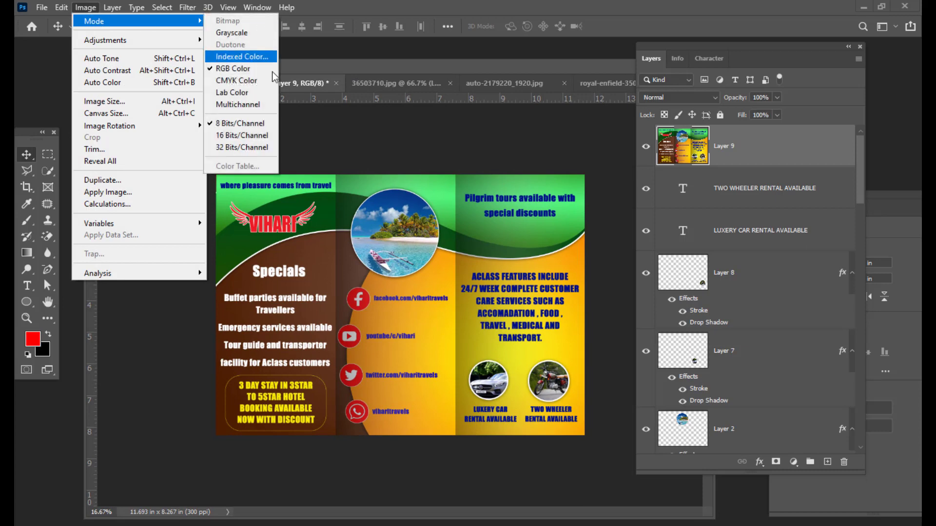
pyautogui.click(269, 83)
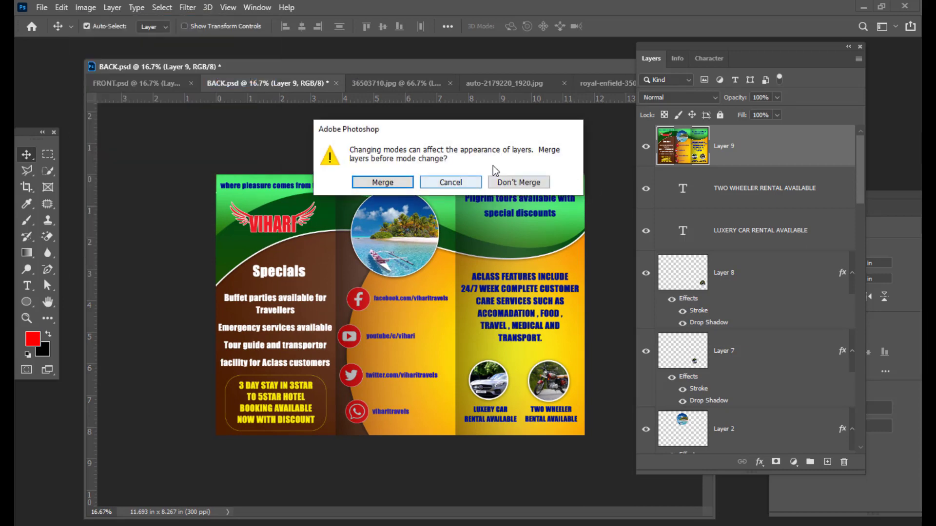
pyautogui.click(586, 176)
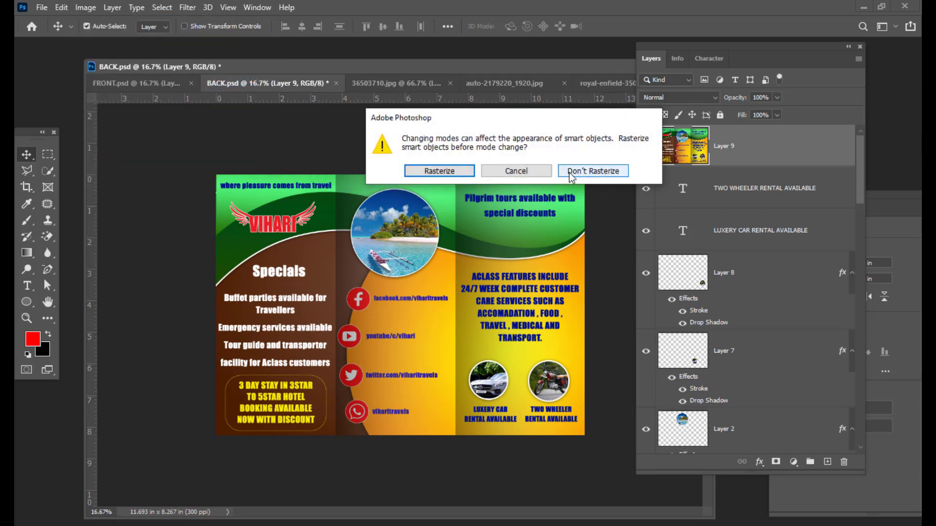
pyautogui.click(579, 174)
pyautogui.click(478, 190)
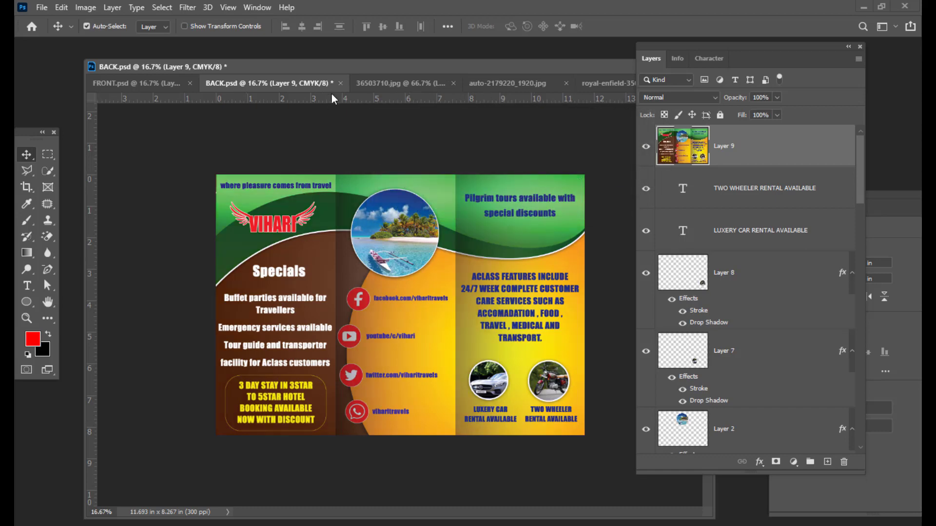
pyautogui.moveTo(376, 69); pyautogui.dragTo(393, 64)
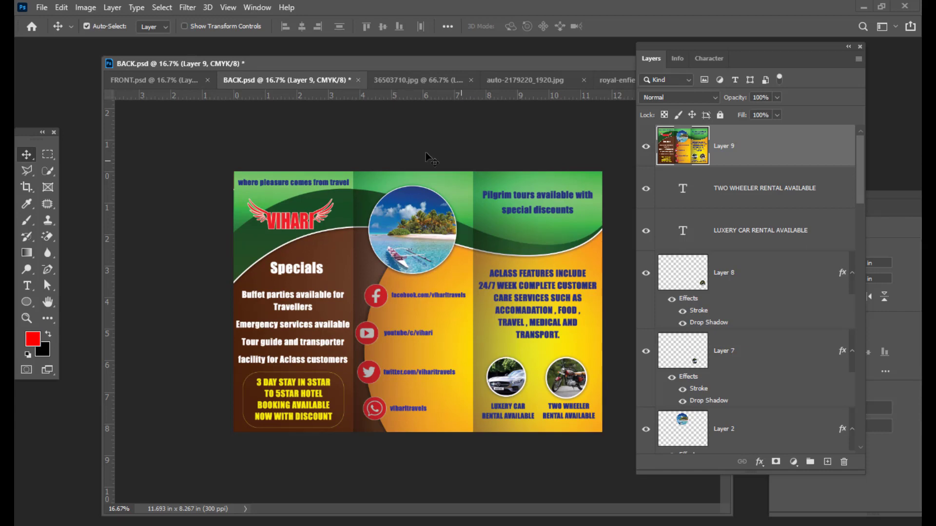
# Start saving FRONT.psd under a new name on the computer and name the file viharifront.
pyautogui.click(159, 78)
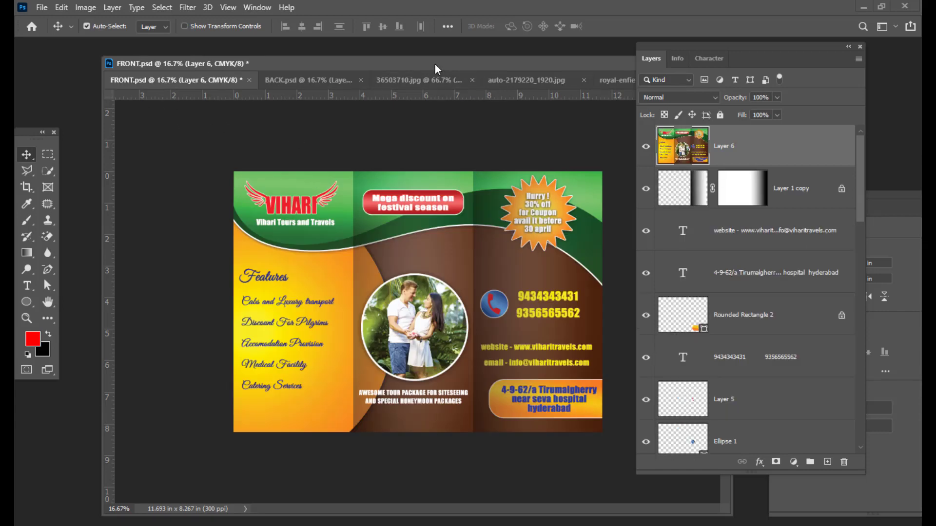
pyautogui.moveTo(435, 64); pyautogui.dragTo(420, 66)
pyautogui.click(41, 7)
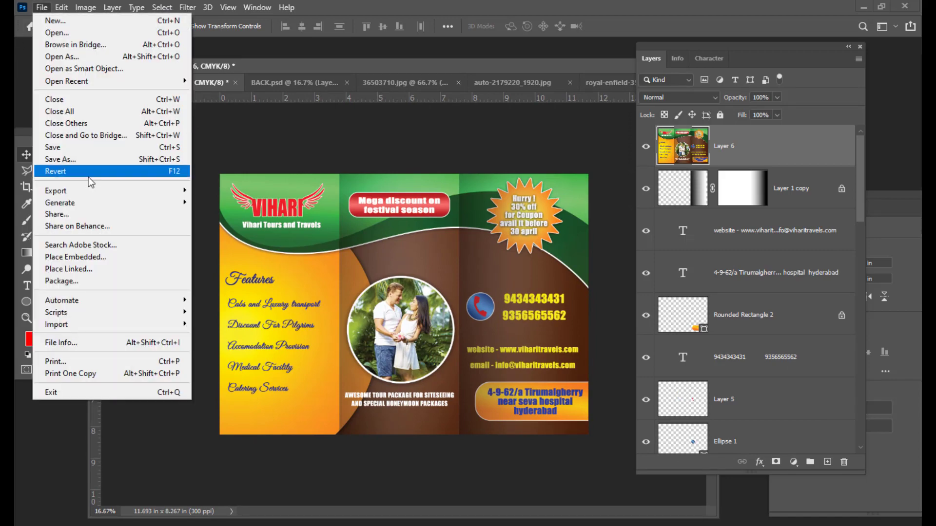
pyautogui.click(89, 161)
pyautogui.click(580, 331)
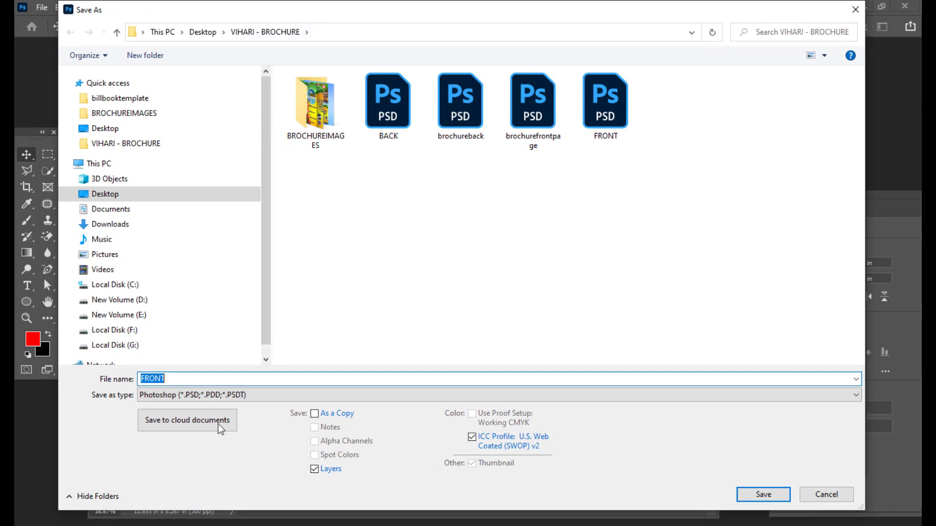
pyautogui.click(186, 379)
pyautogui.press('BackSpace')
pyautogui.press('BackSpace')
pyautogui.press('BackSpace')
pyautogui.press('BackSpace')
pyautogui.press('BackSpace')
pyautogui.write('viharifro')
# Set the front's file format to JPEG, save it in the VIHARI - BROCHURE folder, and accept the JPEG options.
pyautogui.click(215, 395)
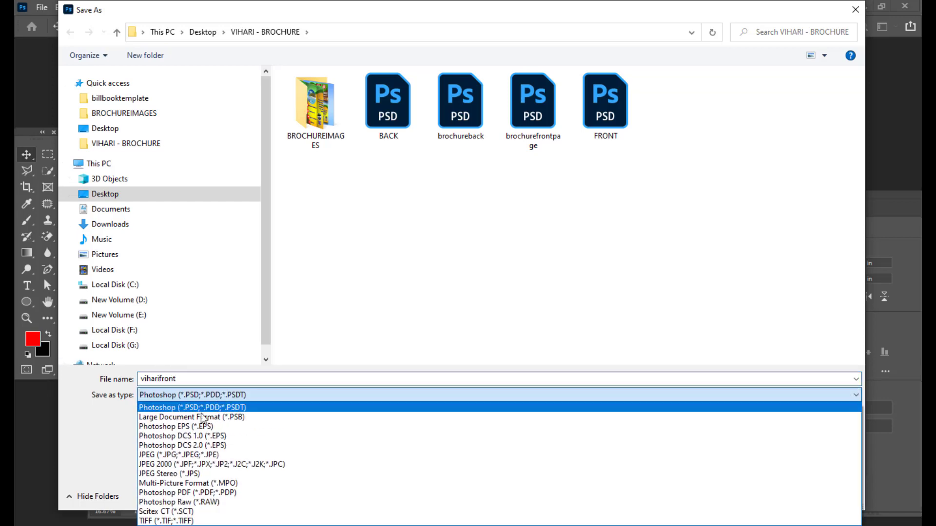
pyautogui.click(151, 455)
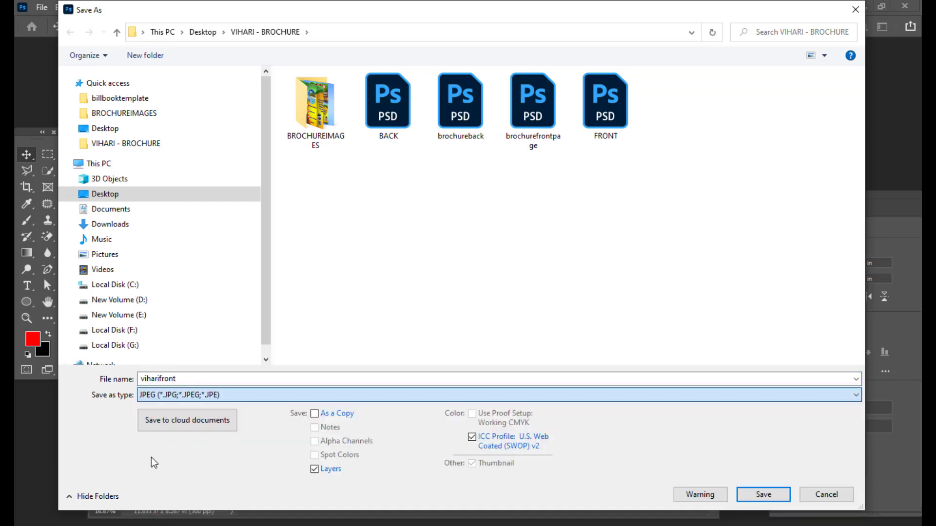
pyautogui.click(218, 381)
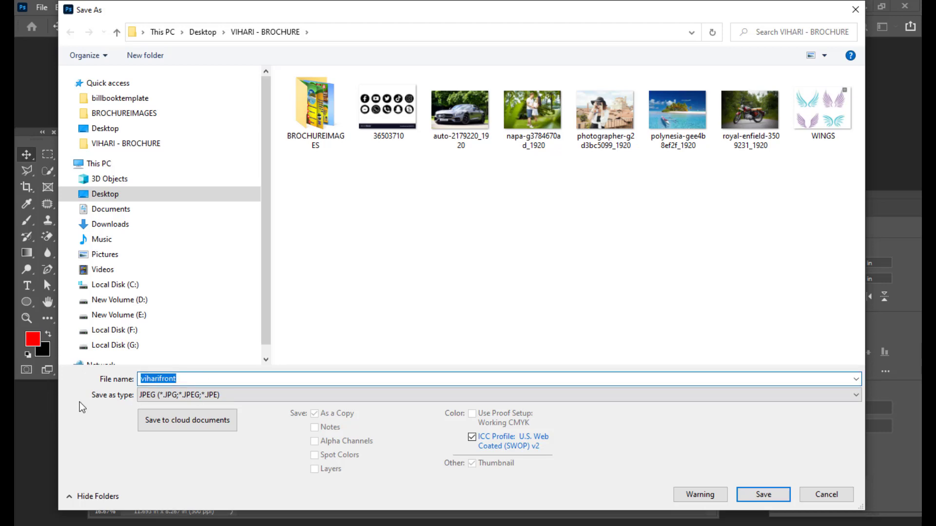
pyautogui.click(774, 496)
pyautogui.click(686, 83)
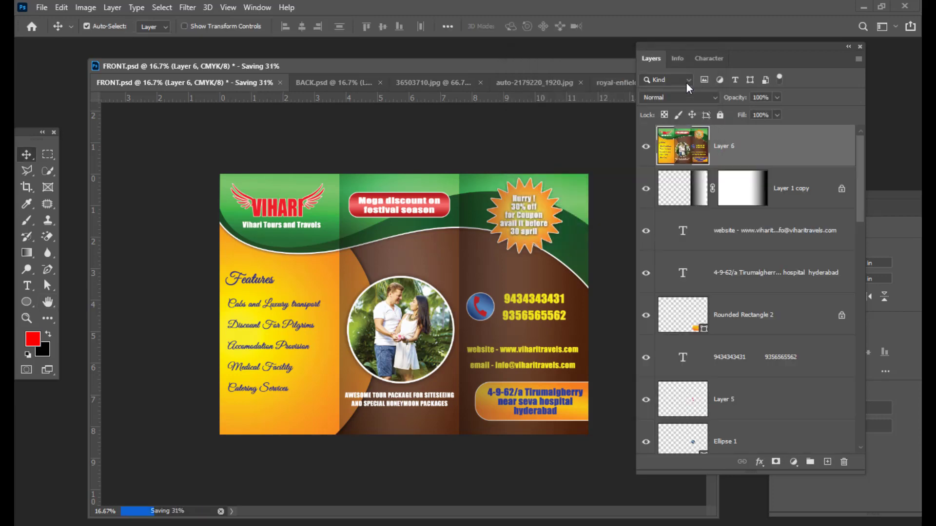
# Switch to BACK.psd and start saving a copy on the computer in JPEG format.
pyautogui.click(267, 82)
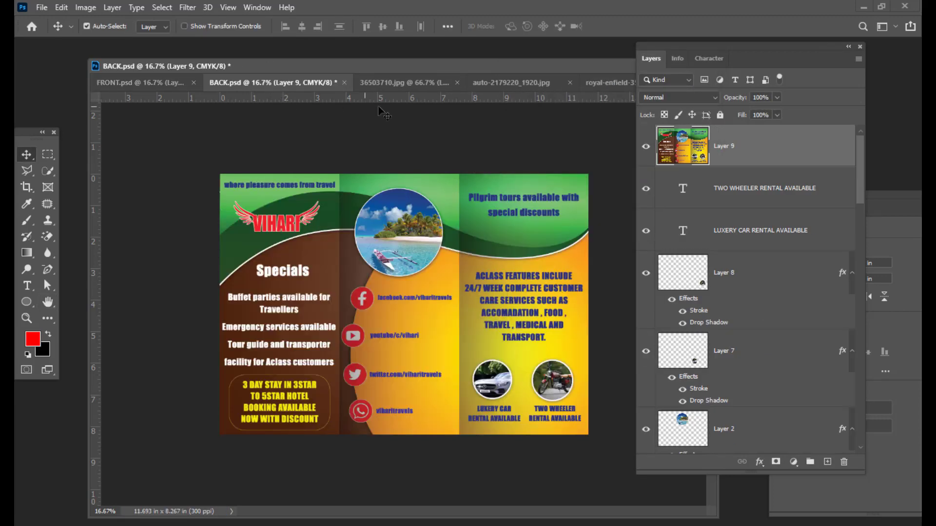
pyautogui.click(41, 8)
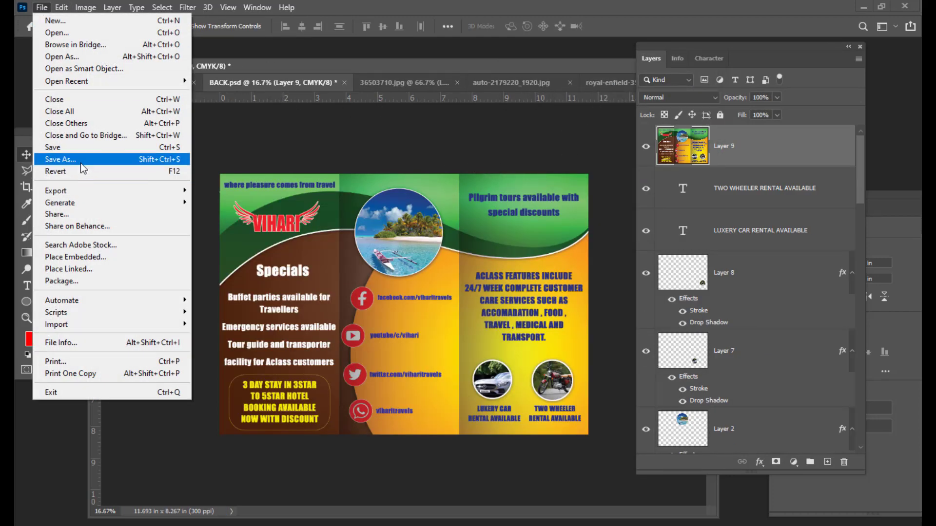
pyautogui.click(83, 162)
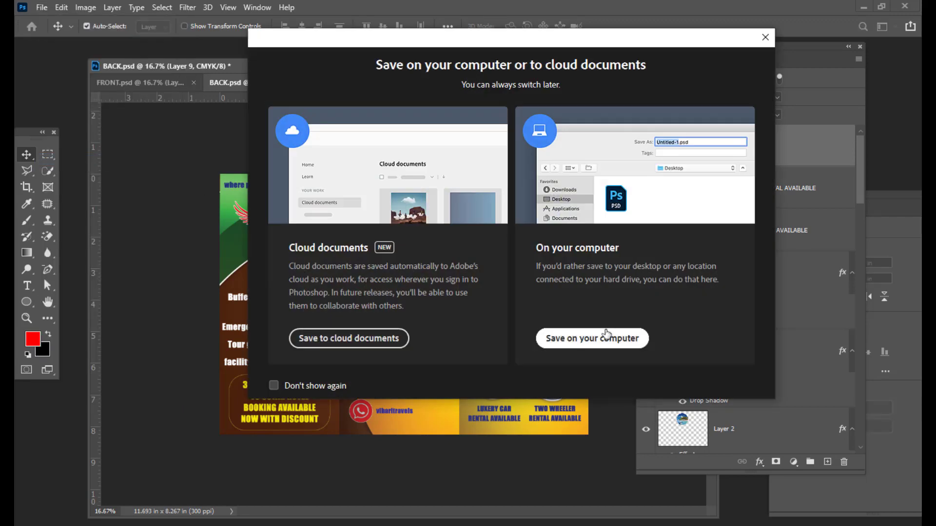
pyautogui.click(616, 337)
pyautogui.click(249, 395)
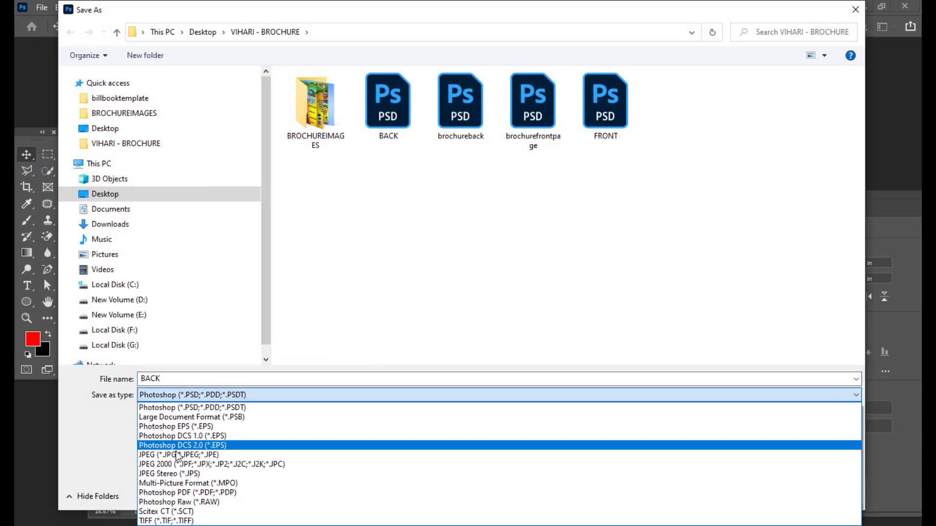
pyautogui.click(176, 455)
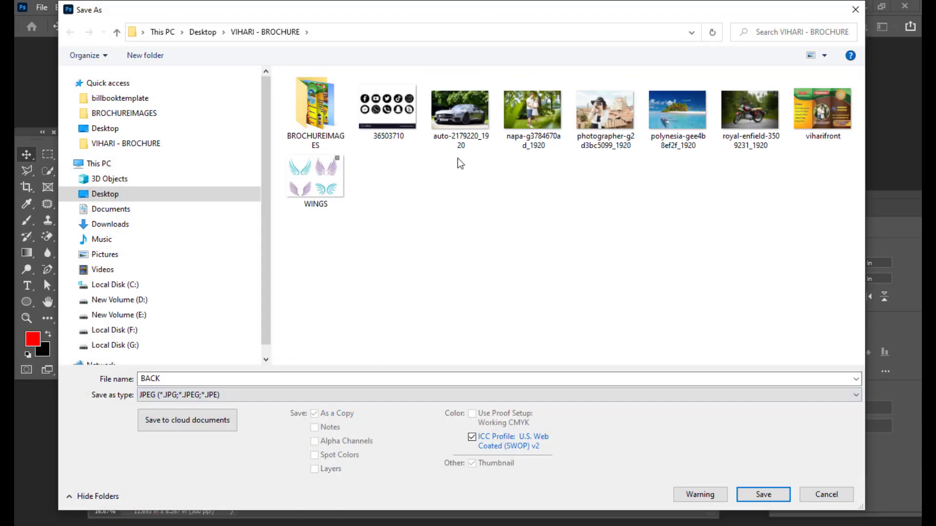
# Name the back's JPEG vihariback, save it in the VIHARI - BROCHURE folder, and accept the JPEG options.
pyautogui.click(186, 375)
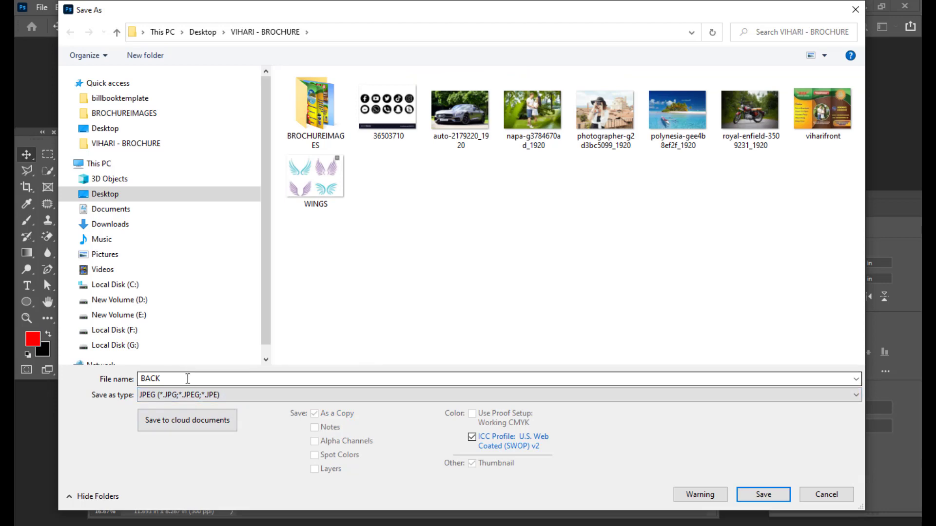
pyautogui.doubleClick(188, 379)
pyautogui.write('vi')
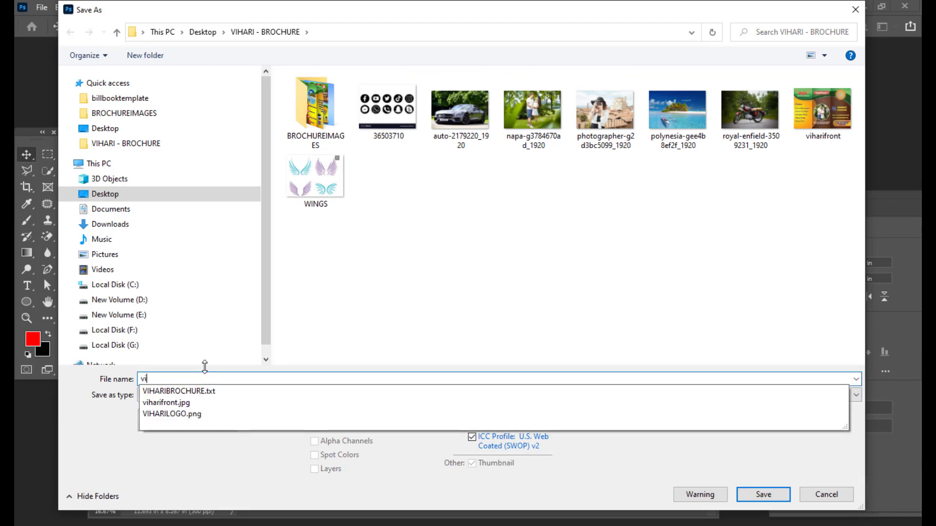
pyautogui.write('hariback')
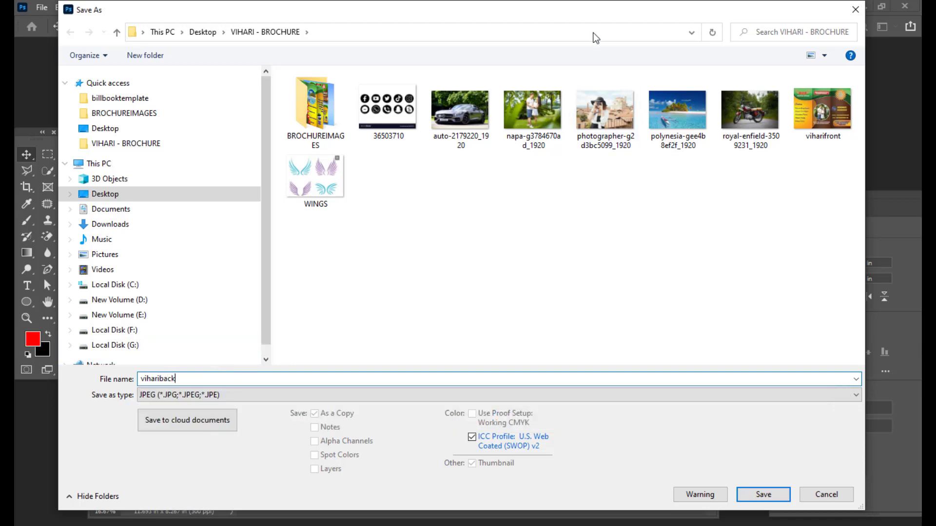
pyautogui.moveTo(594, 18); pyautogui.dragTo(564, 19)
pyautogui.click(736, 495)
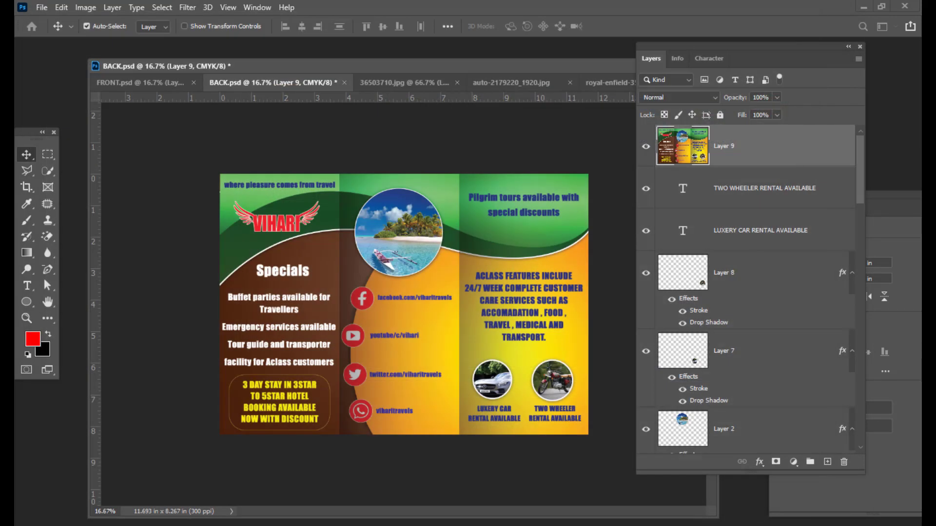
pyautogui.click(687, 81)
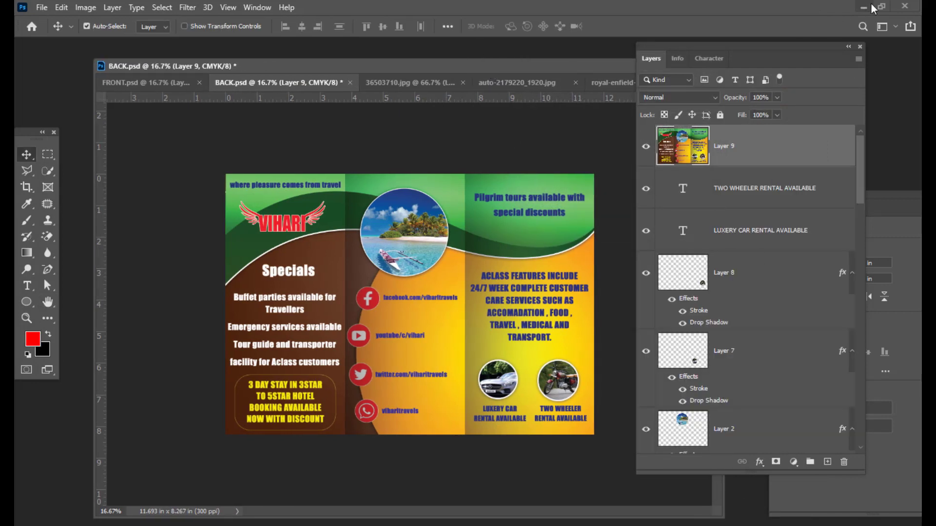
# Switch to File Explorer, go to the VIHARI - BROCHURE folder, and open the viharifront image for review.
pyautogui.click(865, 7)
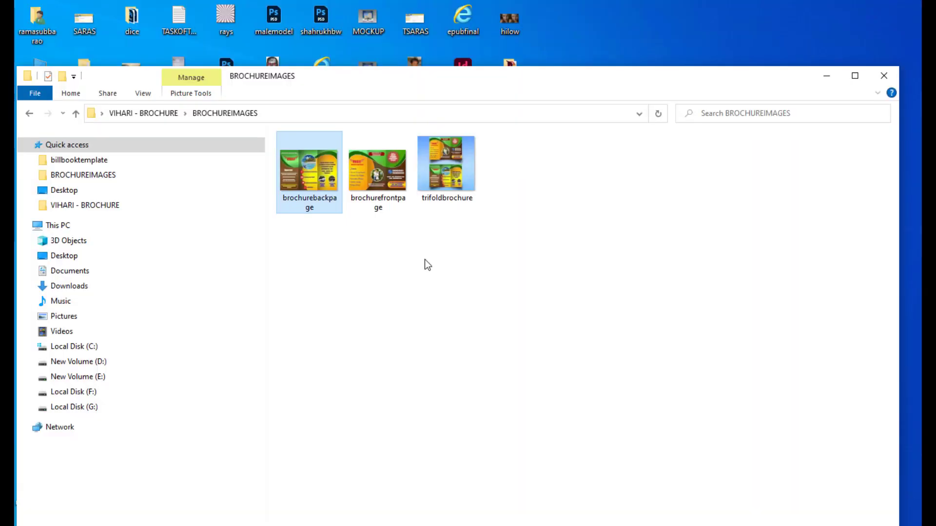
pyautogui.click(160, 113)
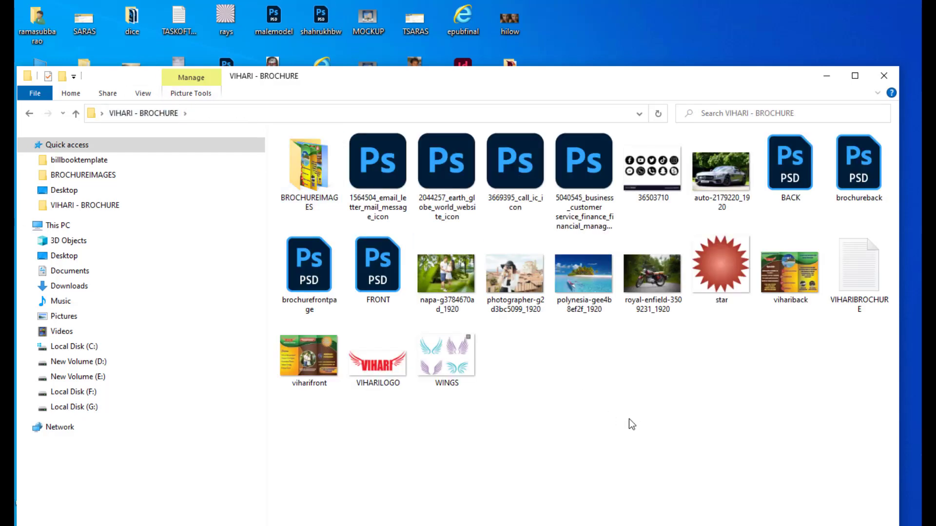
pyautogui.click(784, 274)
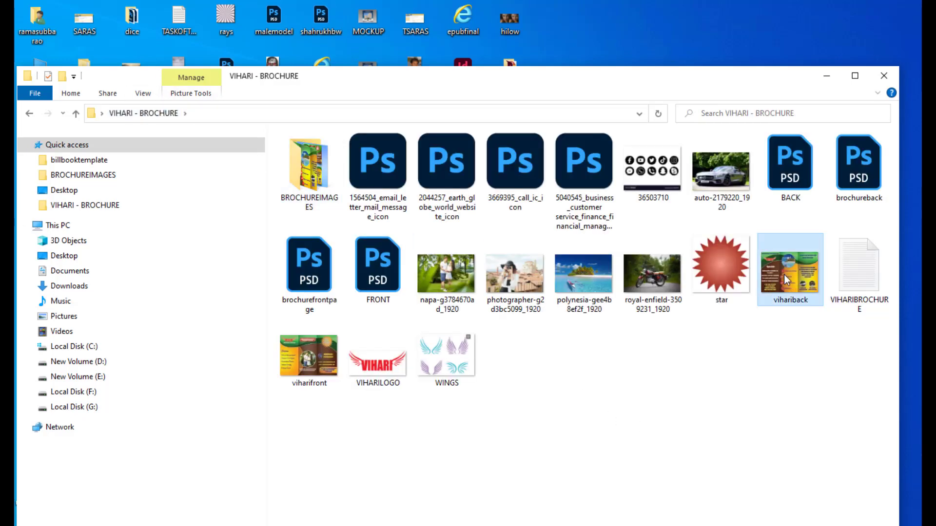
pyautogui.doubleClick(309, 376)
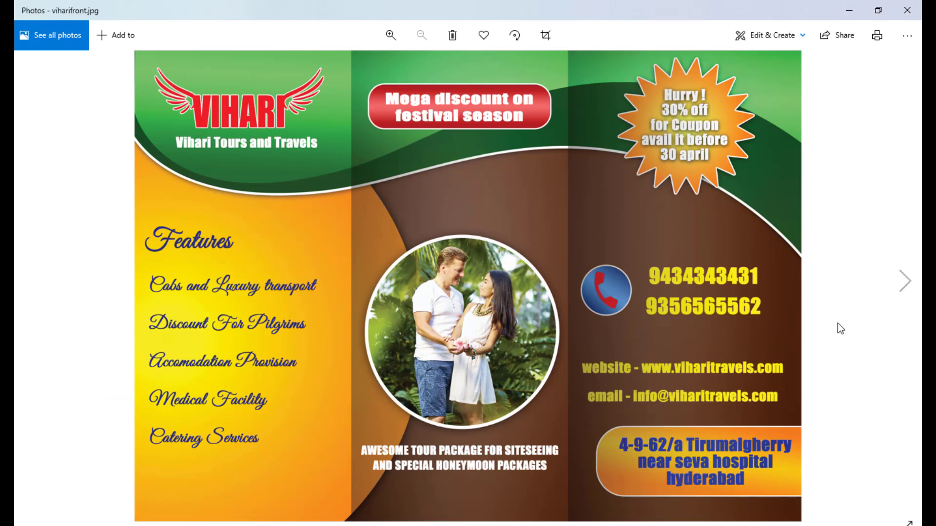
# Minimize the front preview and open the vihariback image from the folder for review.
pyautogui.hotkey('alt', 'Tab')
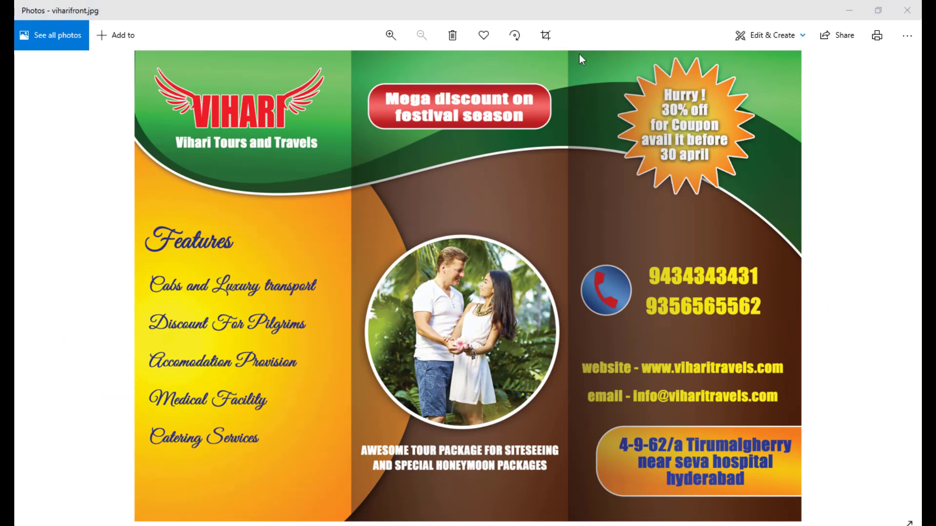
pyautogui.click(849, 10)
pyautogui.click(791, 274)
pyautogui.doubleClick(791, 273)
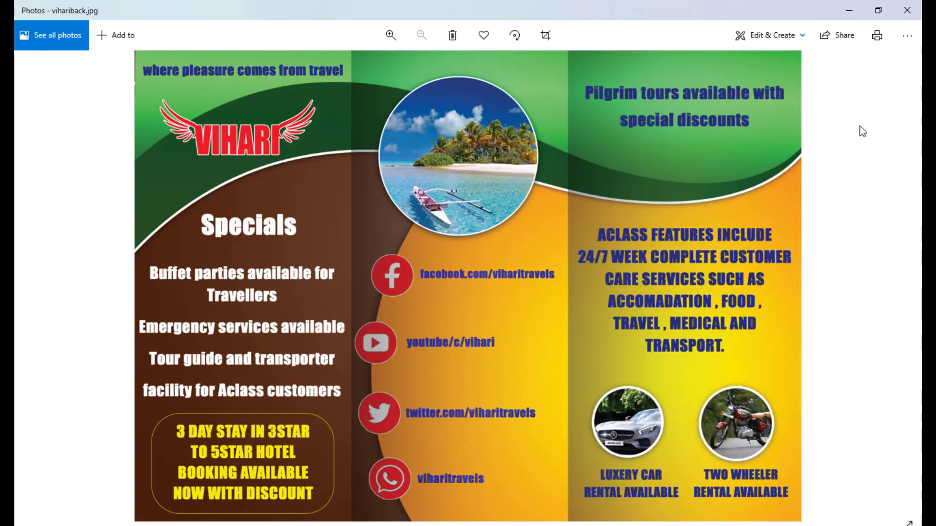